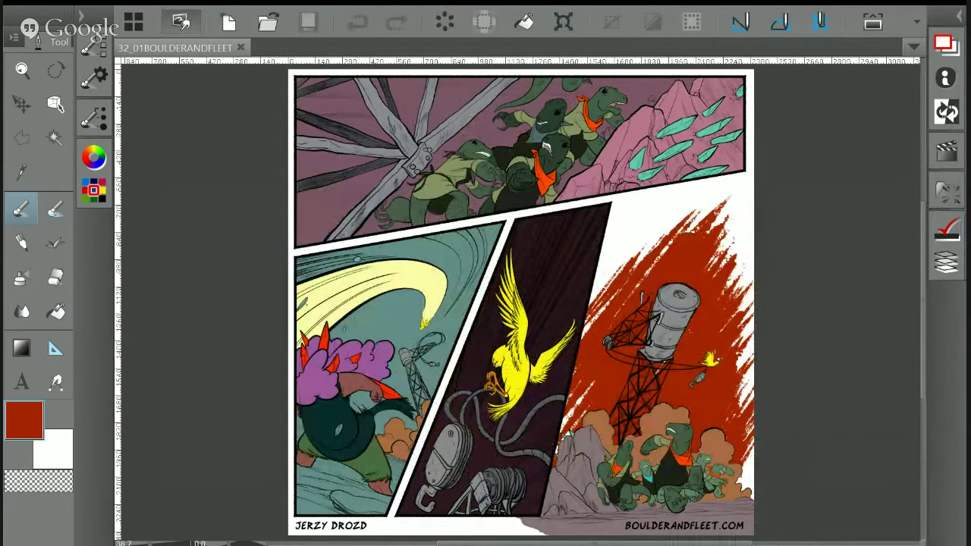
# Examine the comic page up close and review its layer stack
pyautogui.hotkey('ctrl', '+')
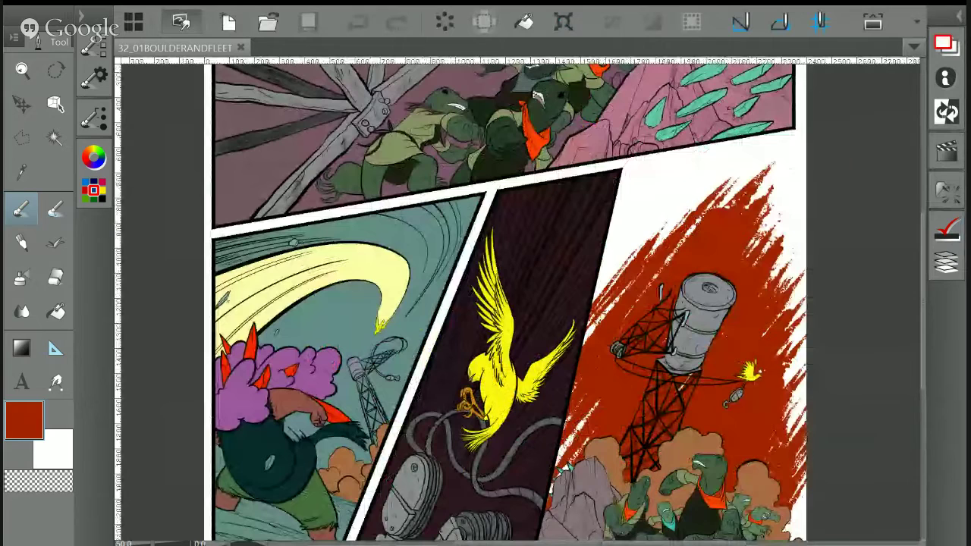
pyautogui.hotkey('ctrl', '-')
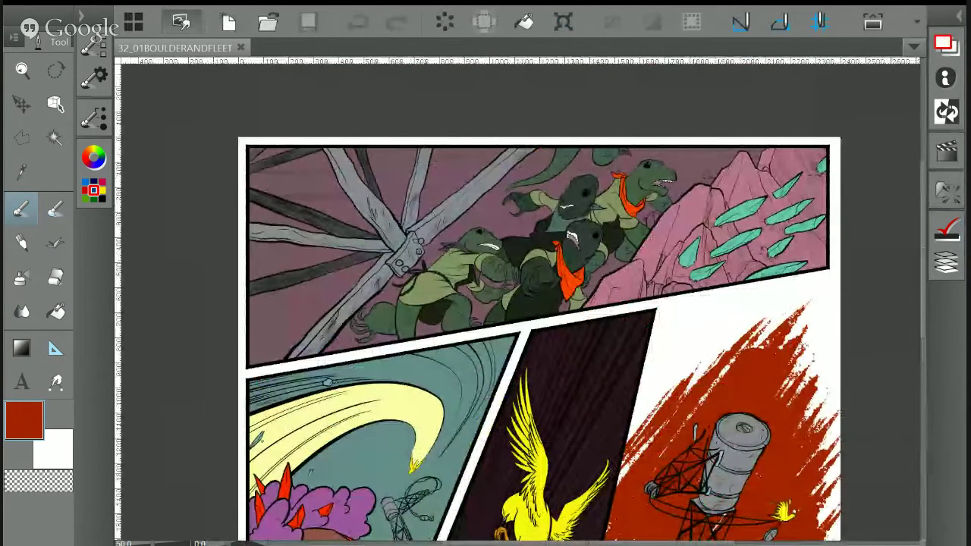
pyautogui.hotkey('ctrl', '+')
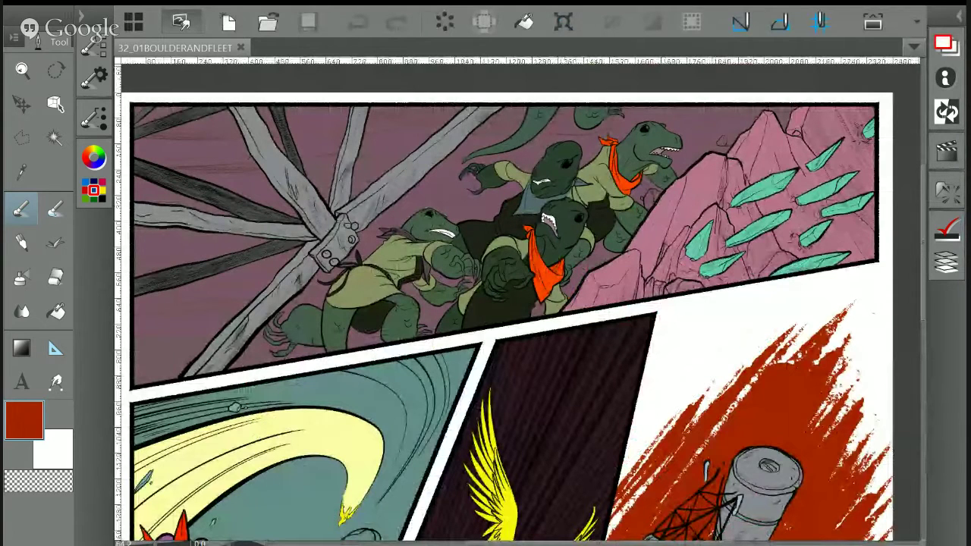
pyautogui.click(946, 262)
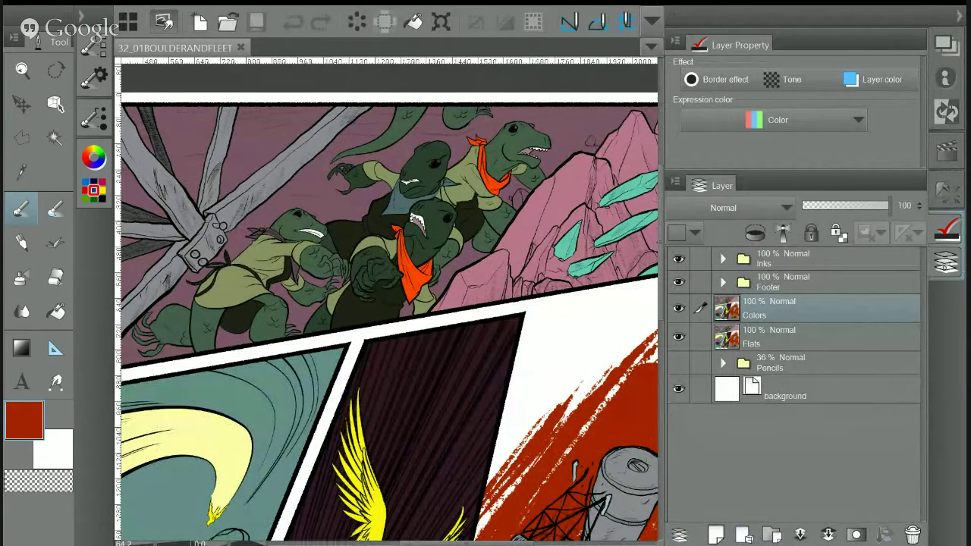
pyautogui.click(946, 263)
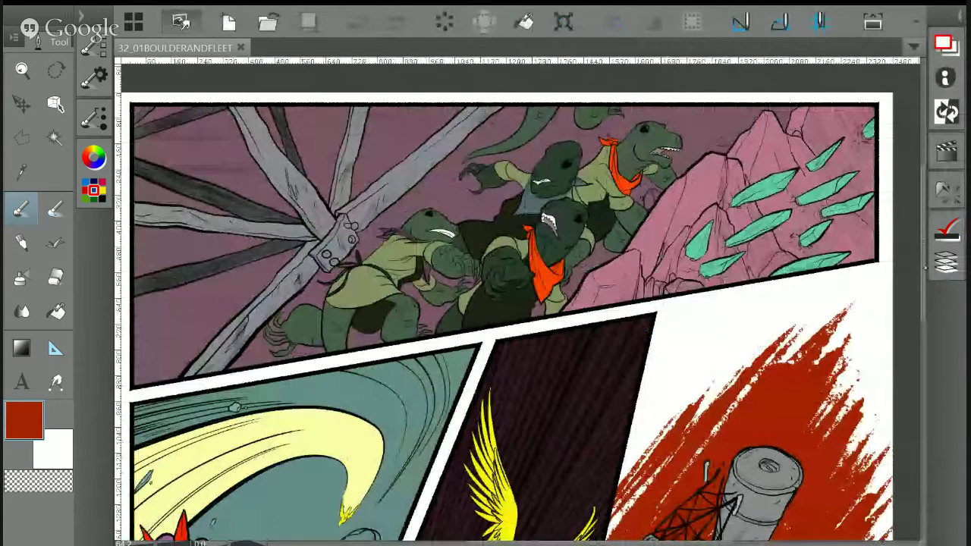
pyautogui.click(947, 263)
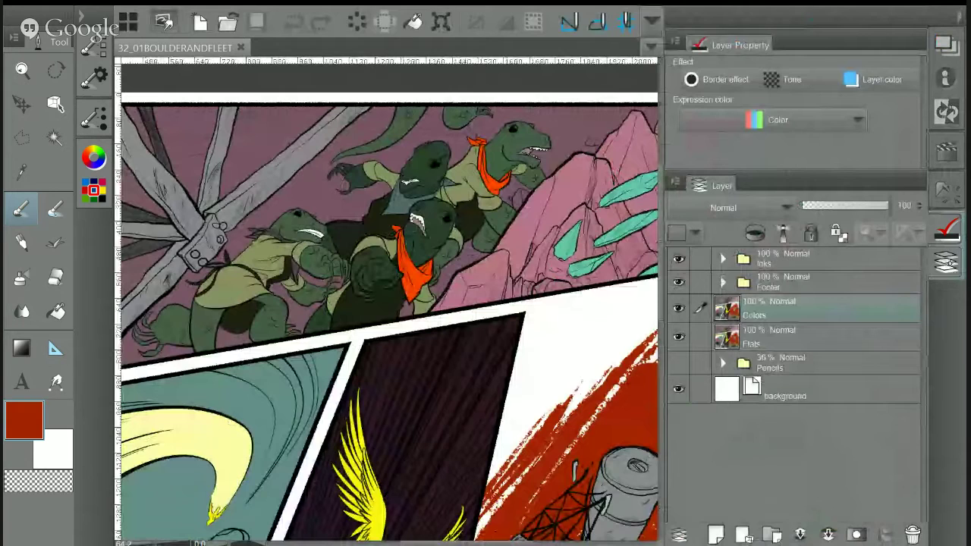
pyautogui.click(946, 263)
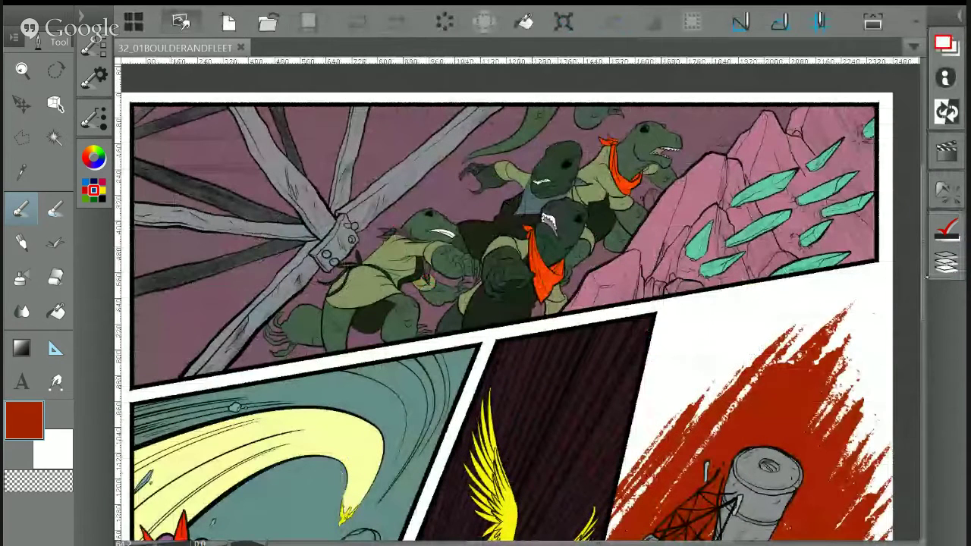
# Select the top panel's mauve background with the magic wand, sample its colour and lighten it to H 329, S 28, V 74
pyautogui.press('w')
pyautogui.click(586, 212)
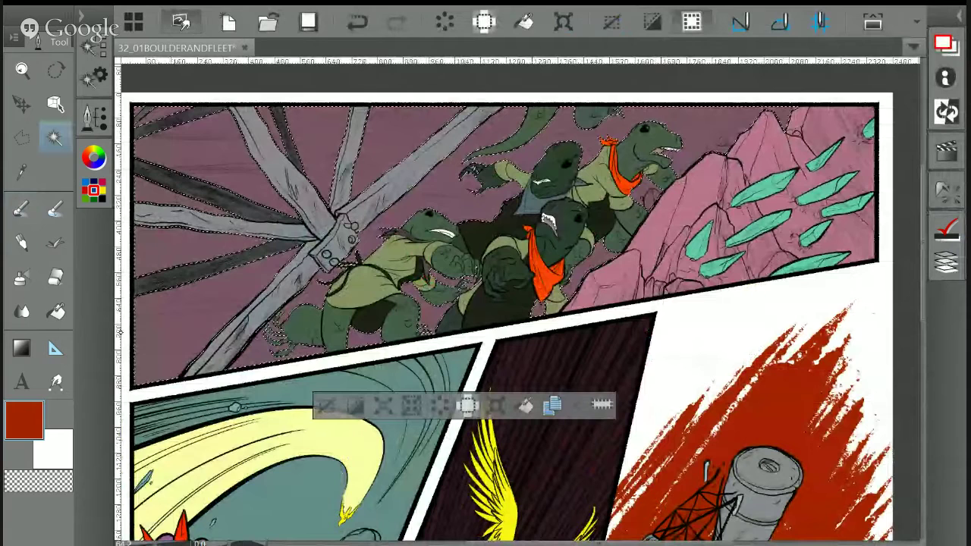
pyautogui.press('i')
pyautogui.click(140, 331)
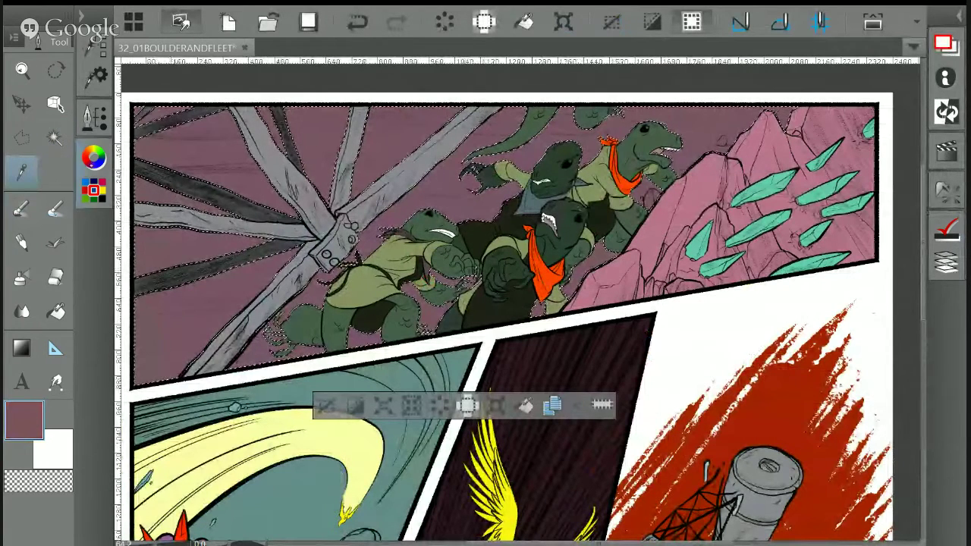
pyautogui.click(94, 157)
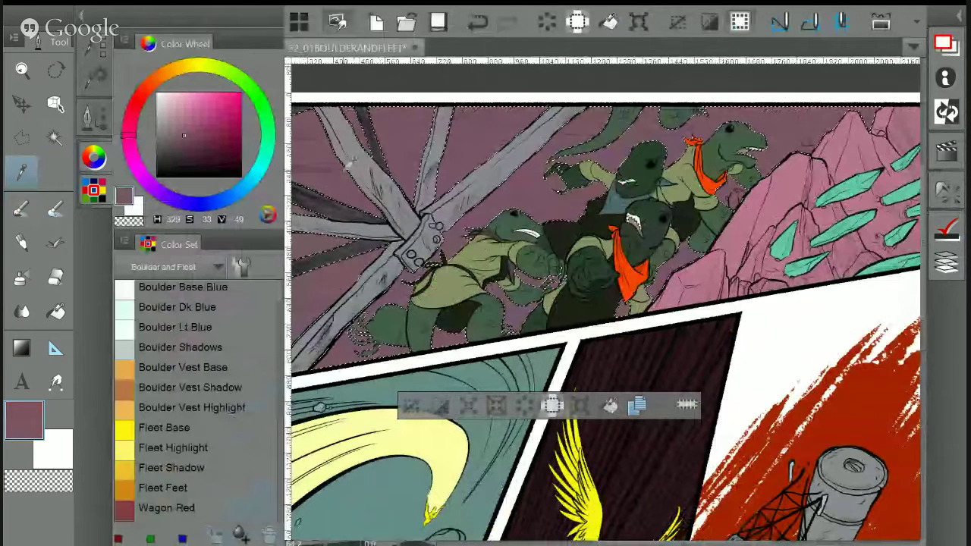
pyautogui.click(179, 114)
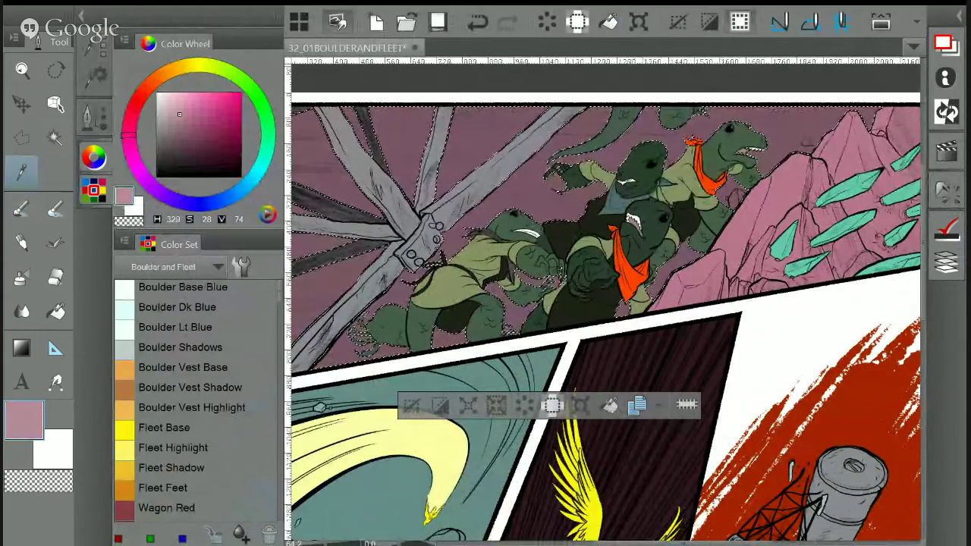
# Apply Foreground to transparent gradients over the selected background from the top edge and the upper-left corner of the top panel
pyautogui.moveTo(546, 273); pyautogui.dragTo(642, 318)
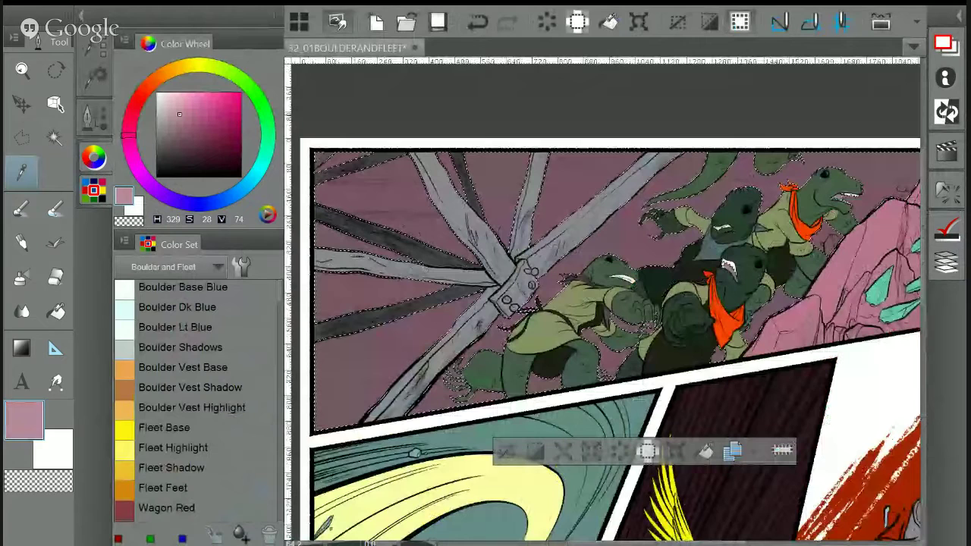
pyautogui.scroll(-2, 652, 394)
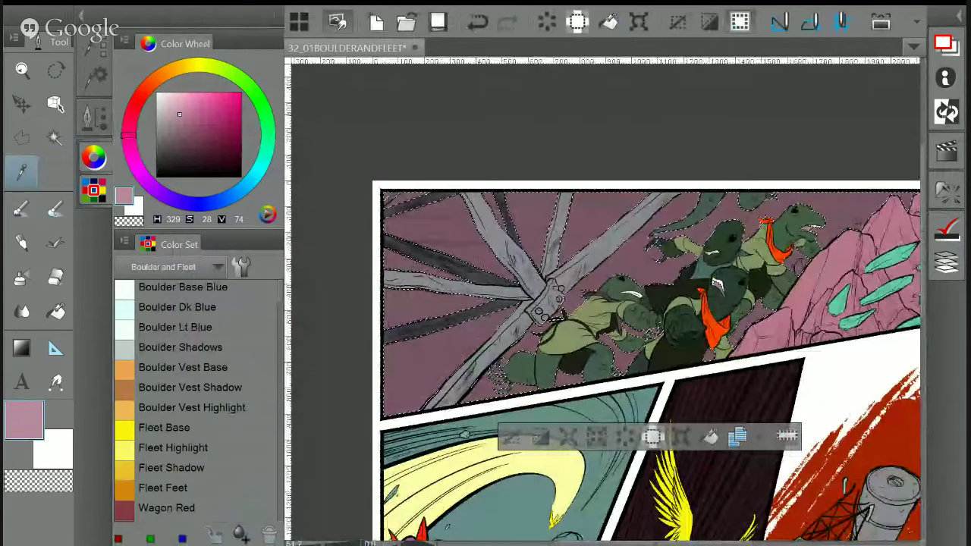
pyautogui.moveTo(485, 379); pyautogui.dragTo(433, 335)
pyautogui.press('g')
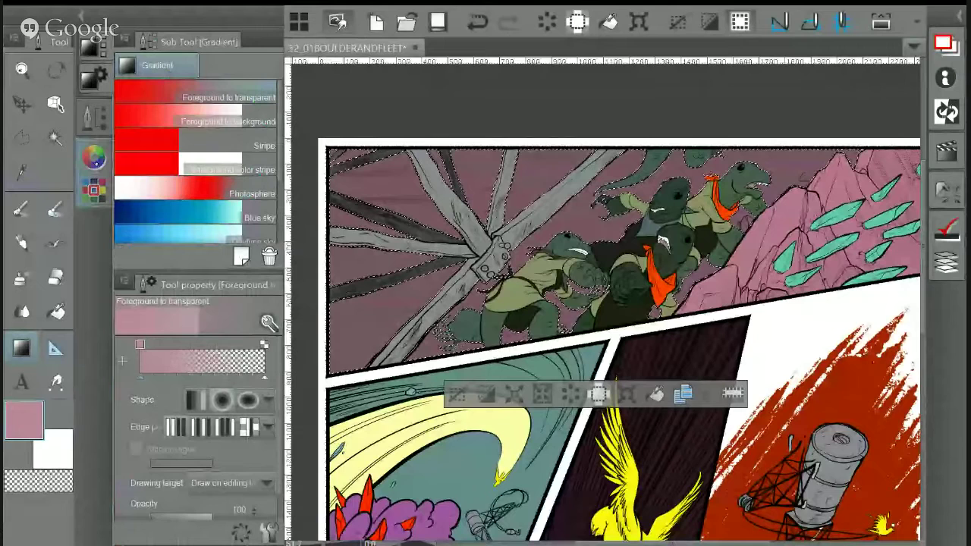
pyautogui.moveTo(504, 119); pyautogui.dragTo(504, 119)
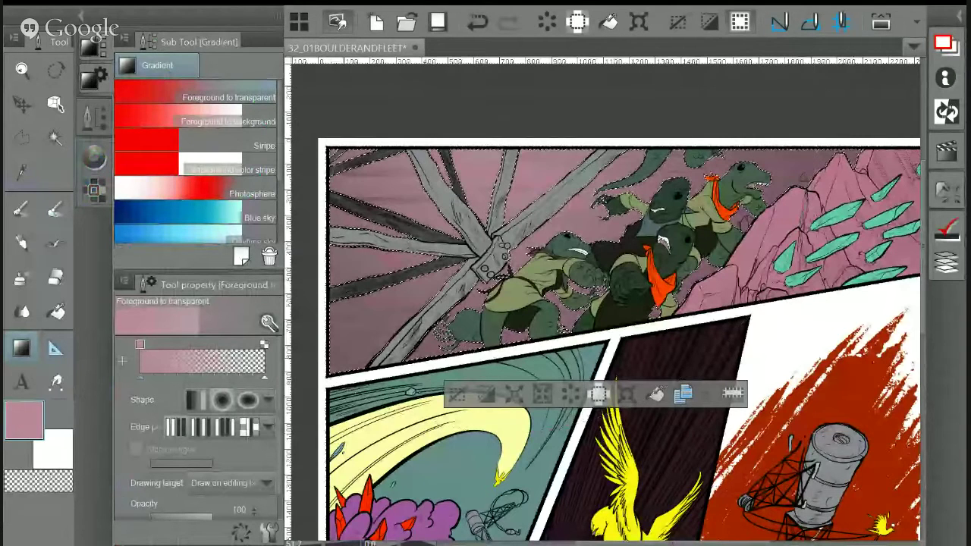
pyautogui.moveTo(329, 97); pyautogui.dragTo(431, 201)
# Paint lighter pink streaks across the selected background around the wheel spokes with the Concept 1 brush, working on a rotated canvas
pyautogui.press('p')
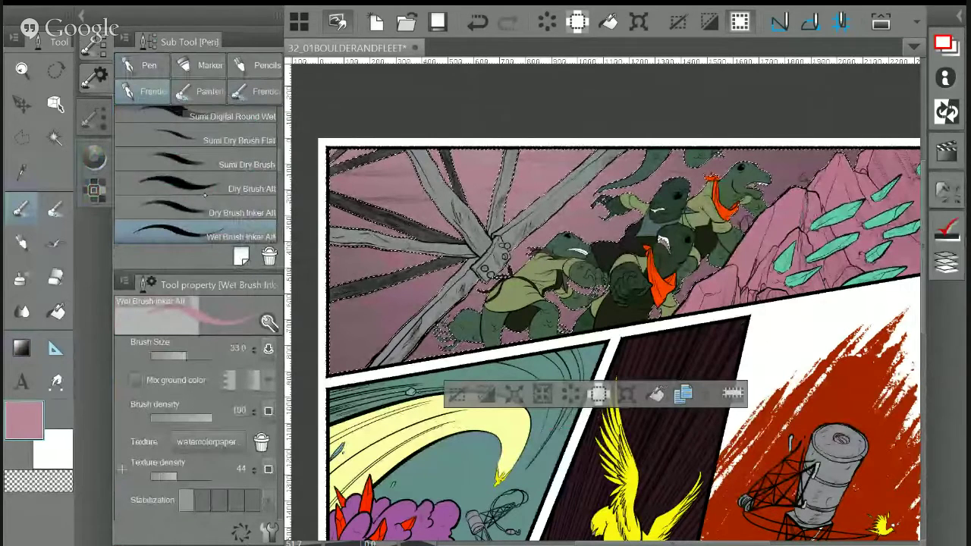
pyautogui.press('p')
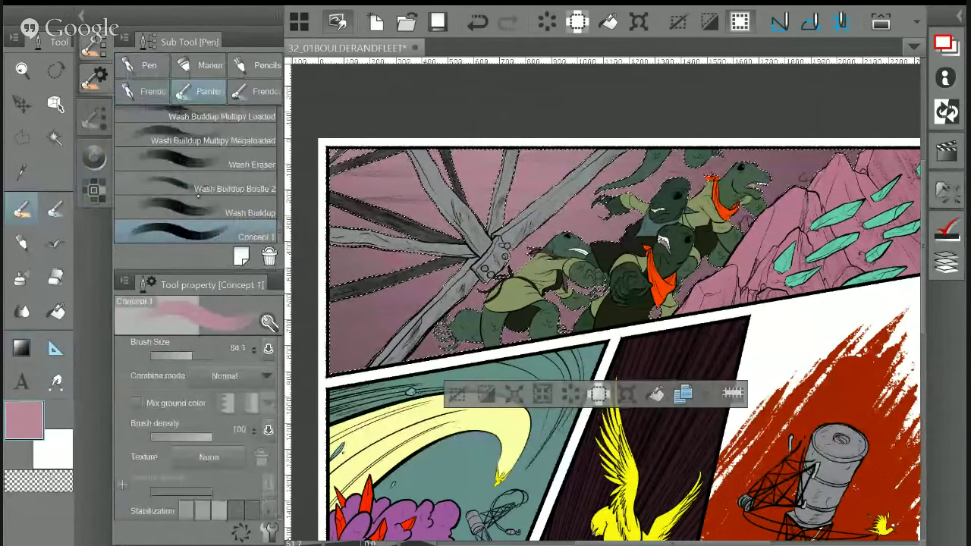
pyautogui.moveTo(424, 341); pyautogui.dragTo(562, 205)
pyautogui.click(81, 14)
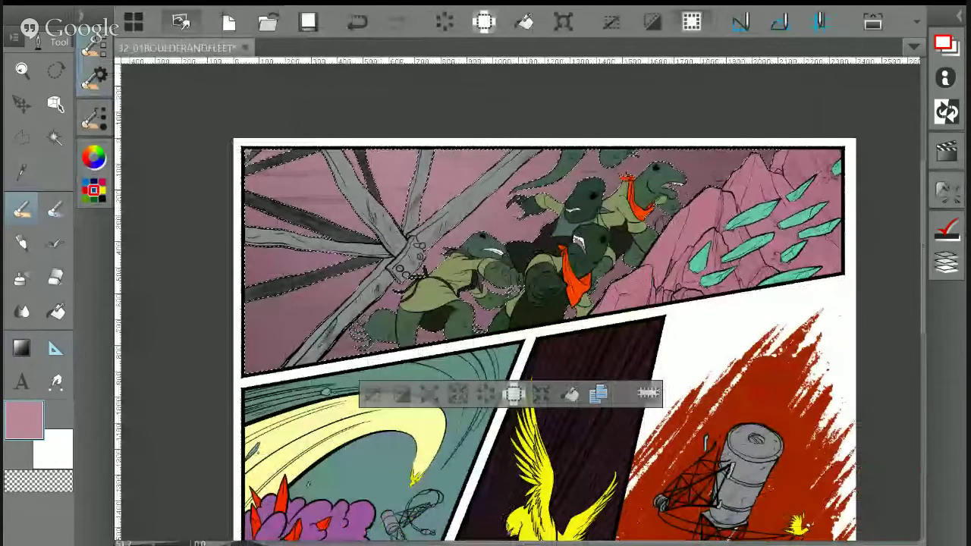
pyautogui.moveTo(485, 318); pyautogui.dragTo(427, 263)
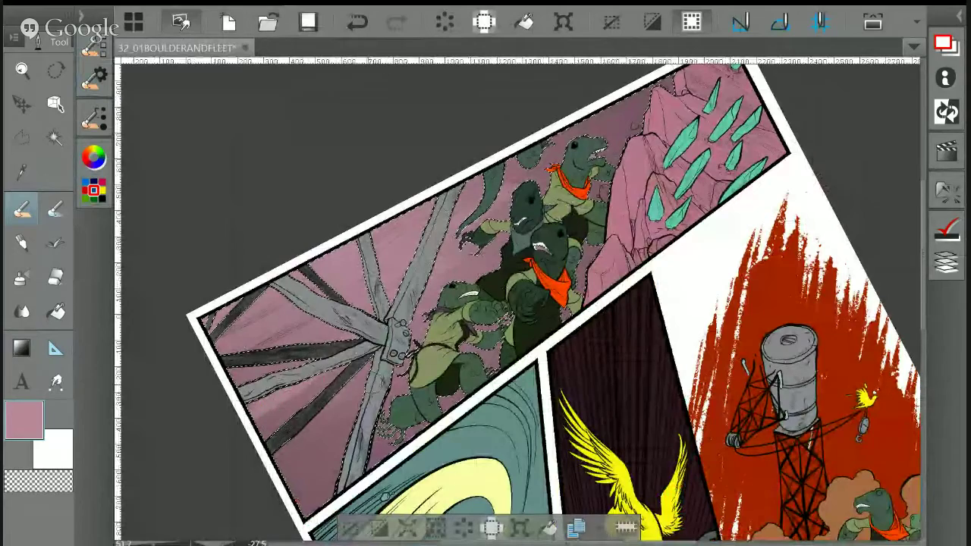
pyautogui.moveTo(367, 388); pyautogui.dragTo(317, 425)
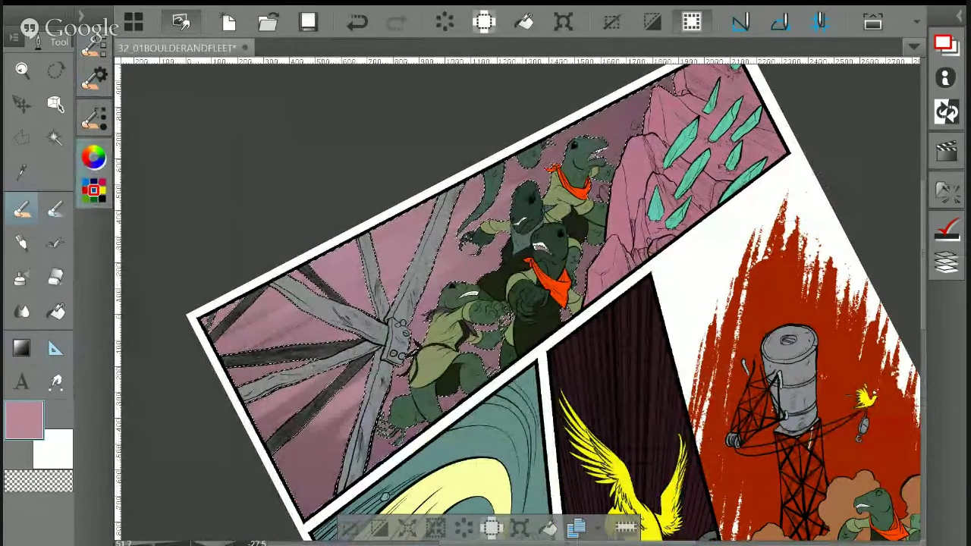
# Change the painting colour to a dark grey-green, H 167, S 21, V 33, for the background shadows
pyautogui.click(93, 157)
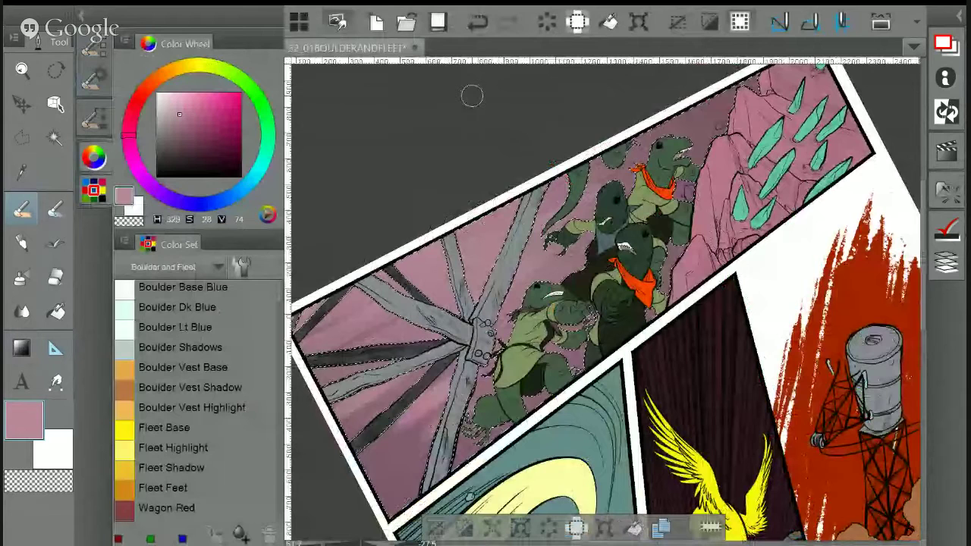
pyautogui.click(265, 152)
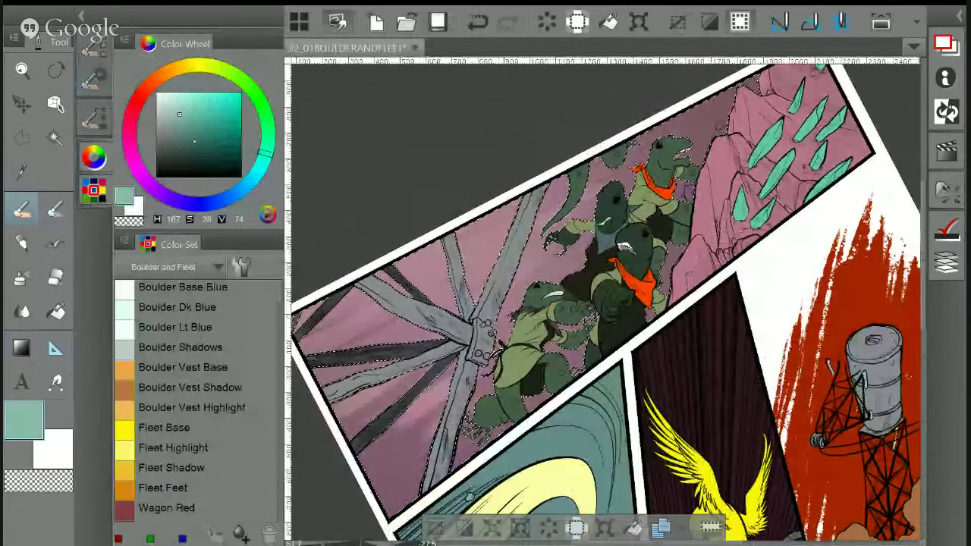
pyautogui.click(169, 138)
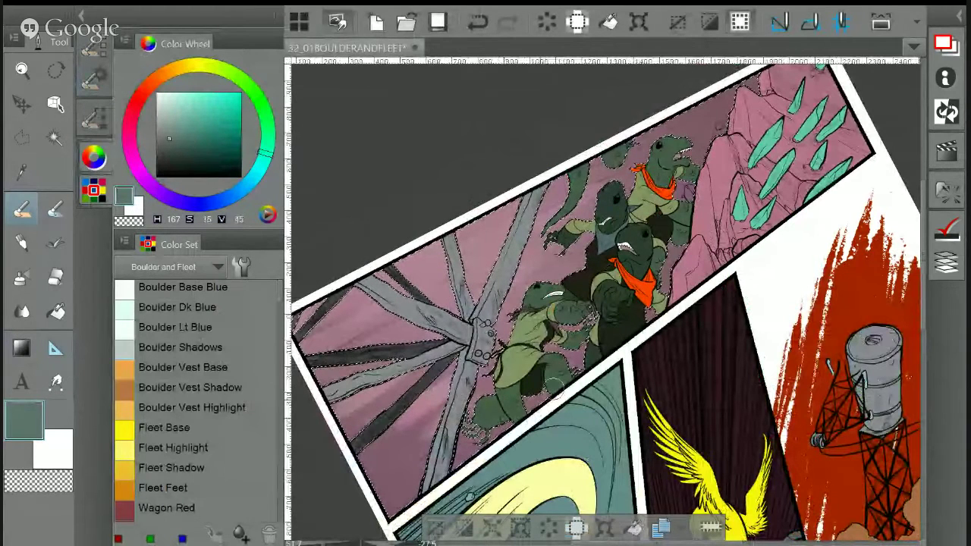
pyautogui.click(173, 149)
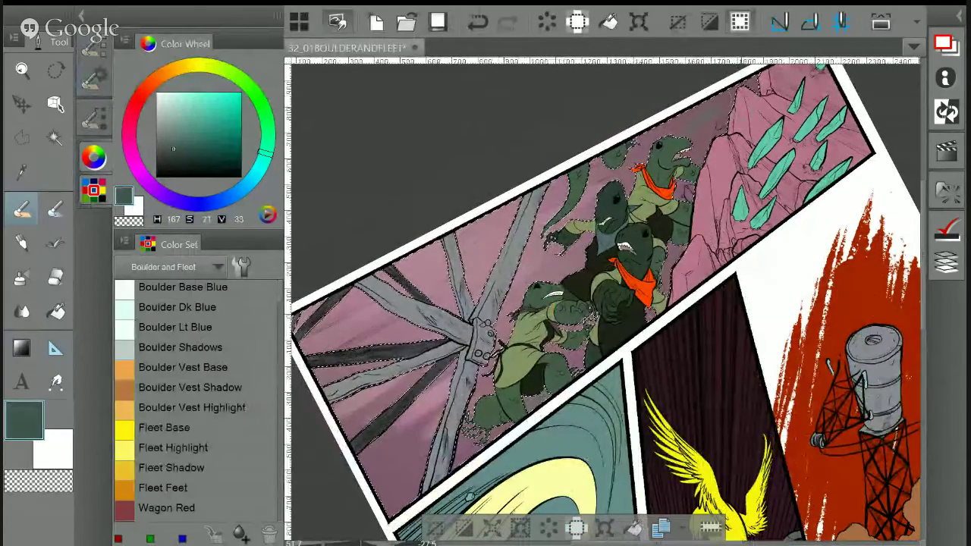
# Sample the blended grey from the background and paint shadows beside the pink rocks and around the panel's lower-left corner
pyautogui.keyDown('alt'); pyautogui.click(729, 91); pyautogui.keyUp('alt')
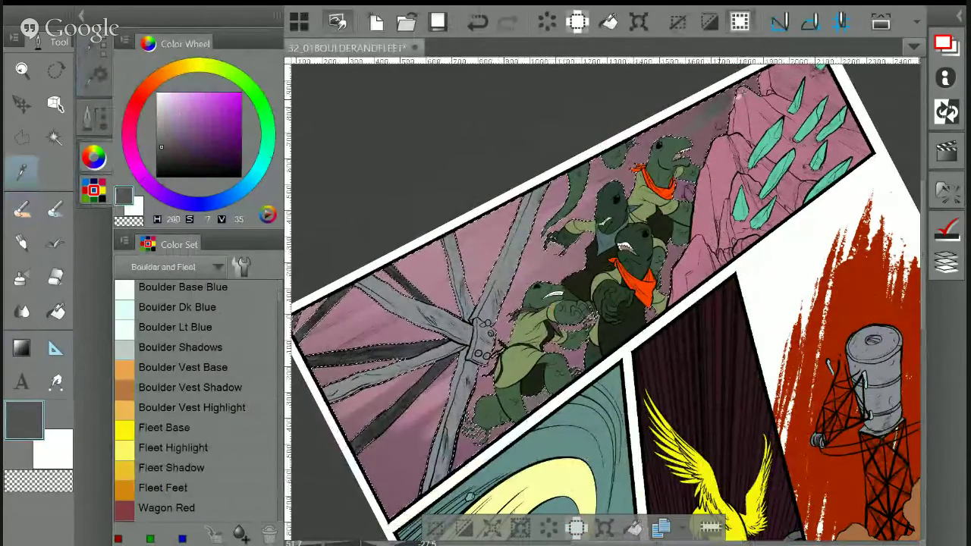
pyautogui.keyDown('alt'); pyautogui.click(730, 91); pyautogui.keyUp('alt')
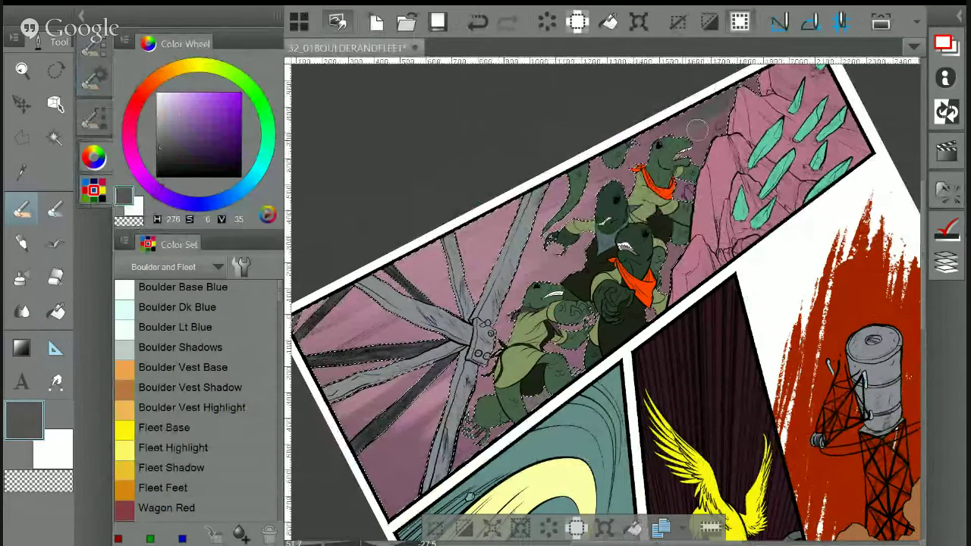
pyautogui.moveTo(696, 130)
pyautogui.mouseDown()
pyautogui.moveTo(655, 156)
pyautogui.moveTo(691, 185)
pyautogui.mouseUp()
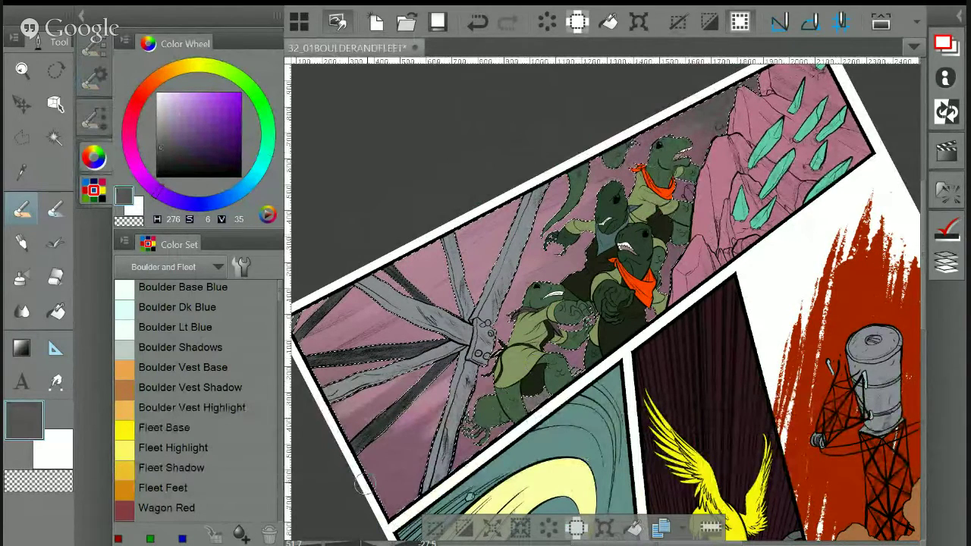
pyautogui.moveTo(364, 485)
pyautogui.mouseDown()
pyautogui.moveTo(459, 440)
pyautogui.moveTo(423, 474)
pyautogui.moveTo(546, 388)
pyautogui.moveTo(374, 444)
pyautogui.moveTo(341, 436)
pyautogui.moveTo(379, 387)
pyautogui.moveTo(322, 373)
pyautogui.mouseUp()
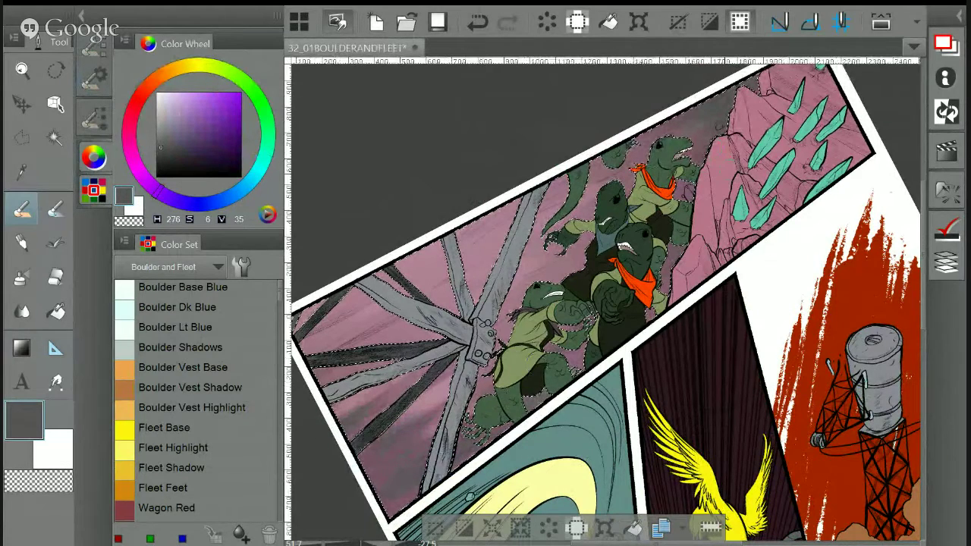
# Shift the colour to a dark reddish grey, H 344, S 18, V 34, and deepen the shadows in the panel's lower-left background
pyautogui.click(127, 116)
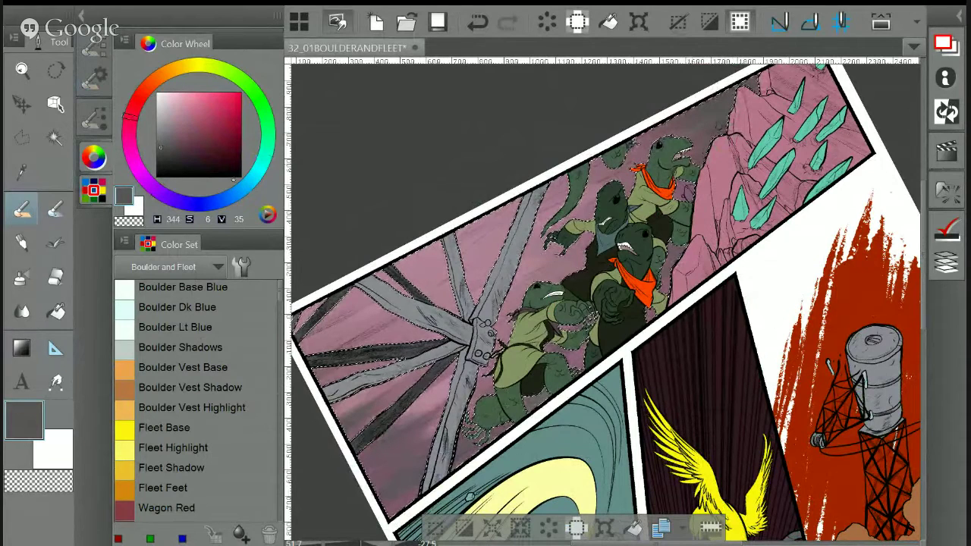
pyautogui.click(171, 148)
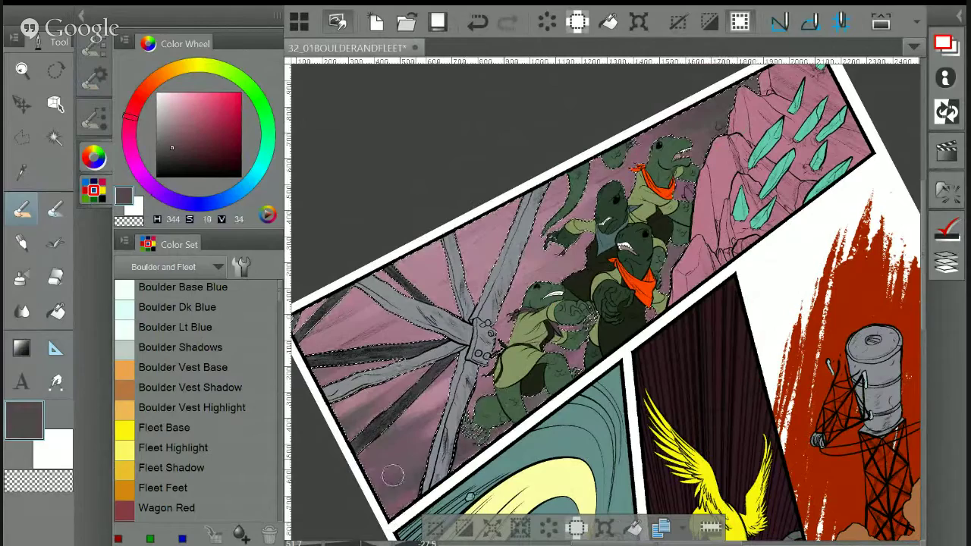
pyautogui.moveTo(496, 419); pyautogui.dragTo(558, 359)
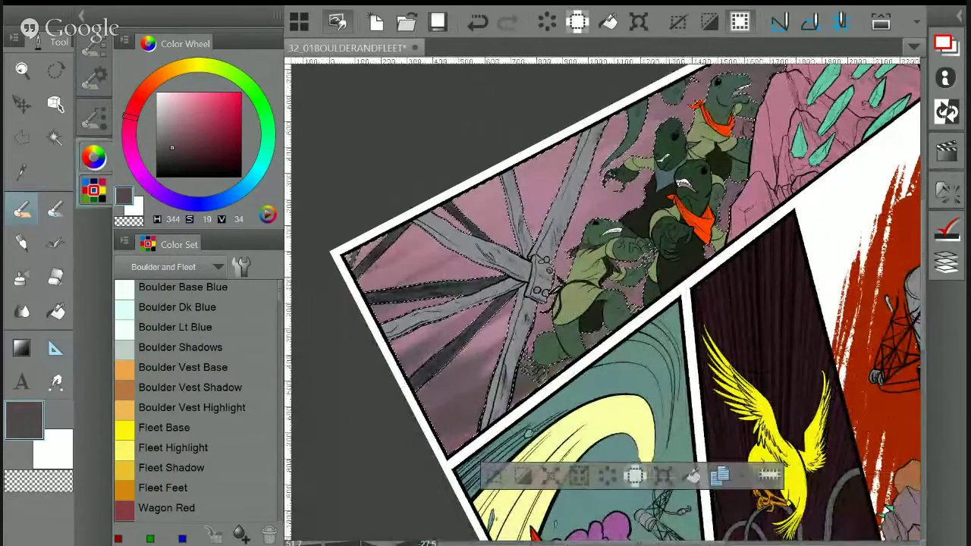
# Sample the pink background beside the lizard figures and switch to the Dry Brush Inker brush
pyautogui.press('^')
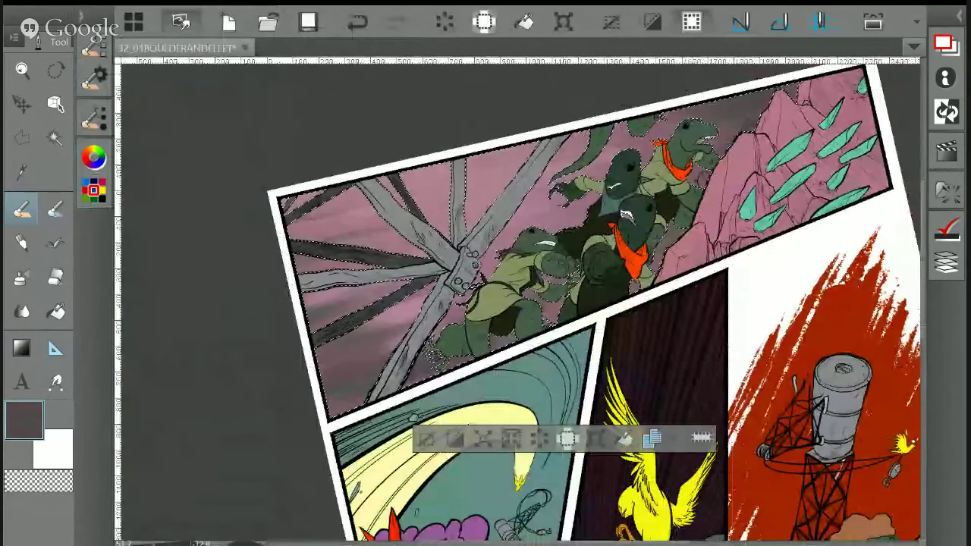
pyautogui.press('^')
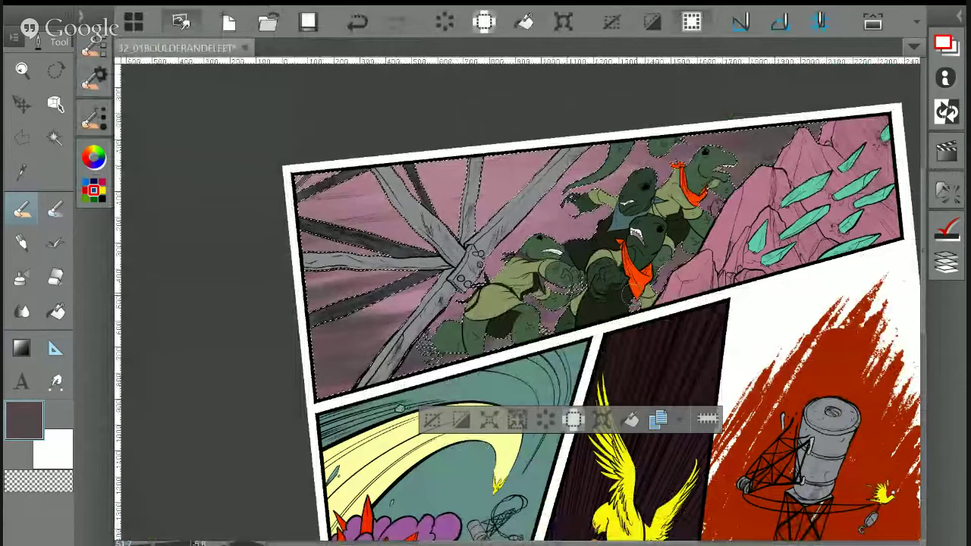
pyautogui.press('i')
pyautogui.click(584, 228)
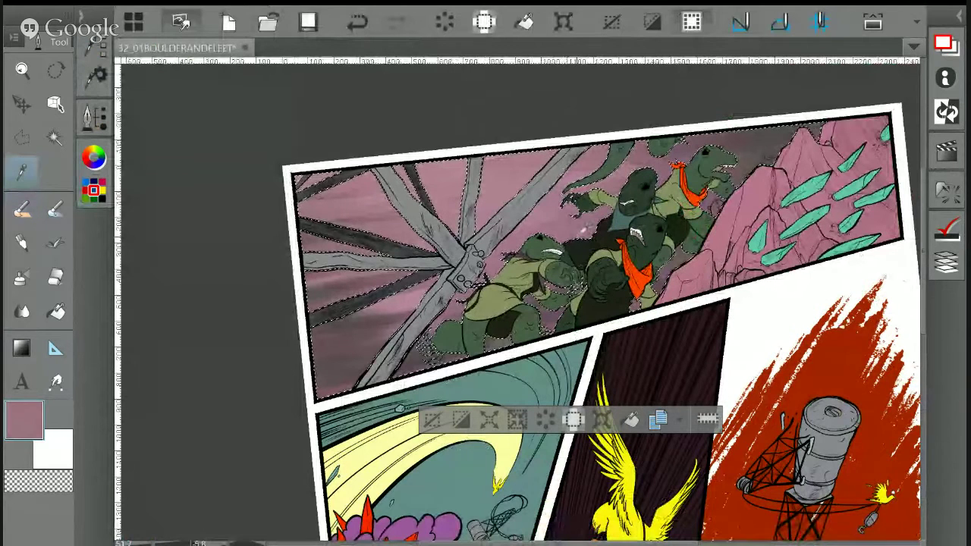
pyautogui.press('p')
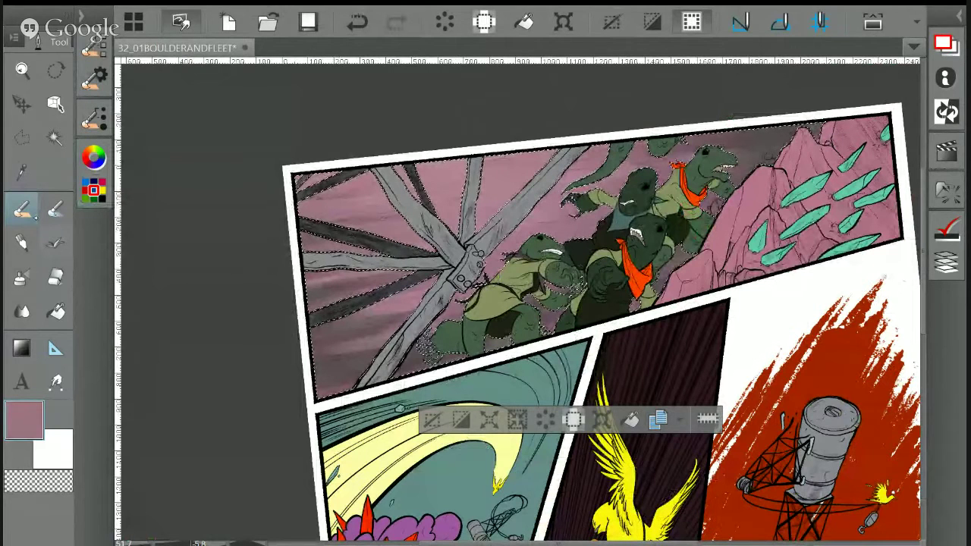
pyautogui.press('Tab')
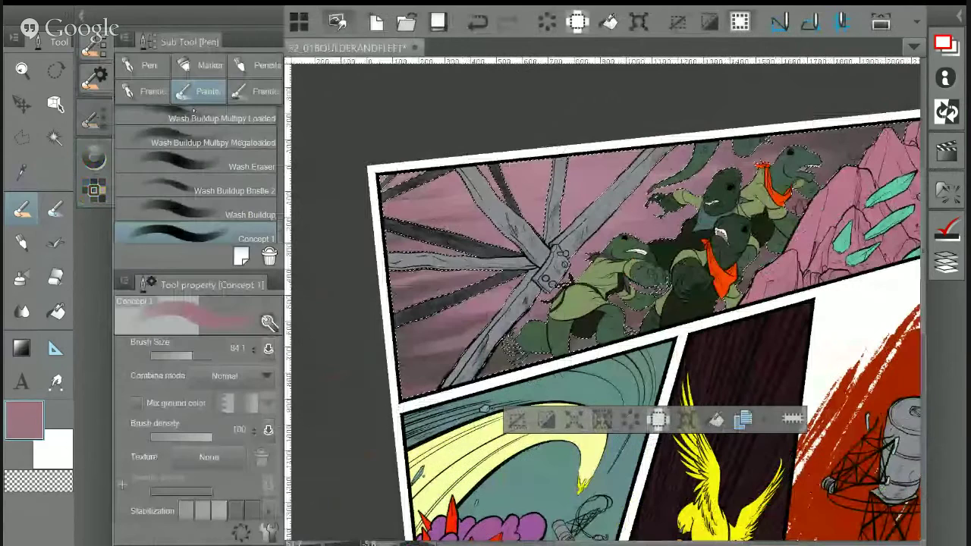
pyautogui.click(178, 180)
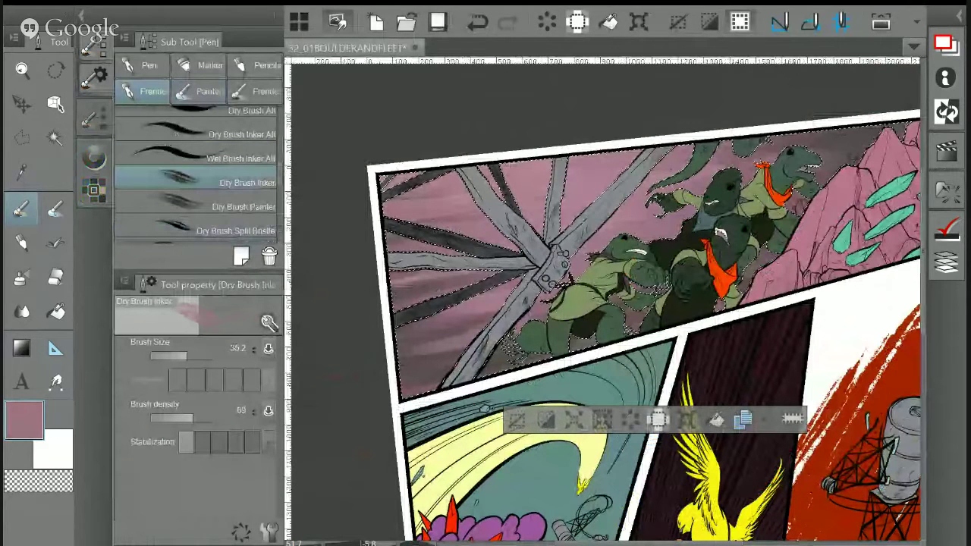
# Sample the dark mauve from the panel's lower-left background and paint dry-brush streaks around the lower wheel spokes at brush size 71.8
pyautogui.moveTo(410, 334); pyautogui.dragTo(342, 338)
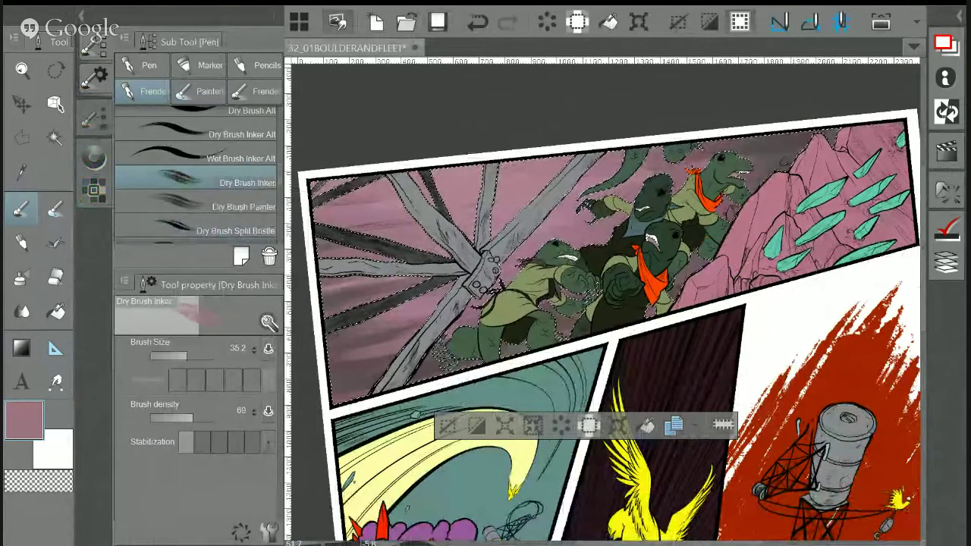
pyautogui.scroll(1, 345, 294)
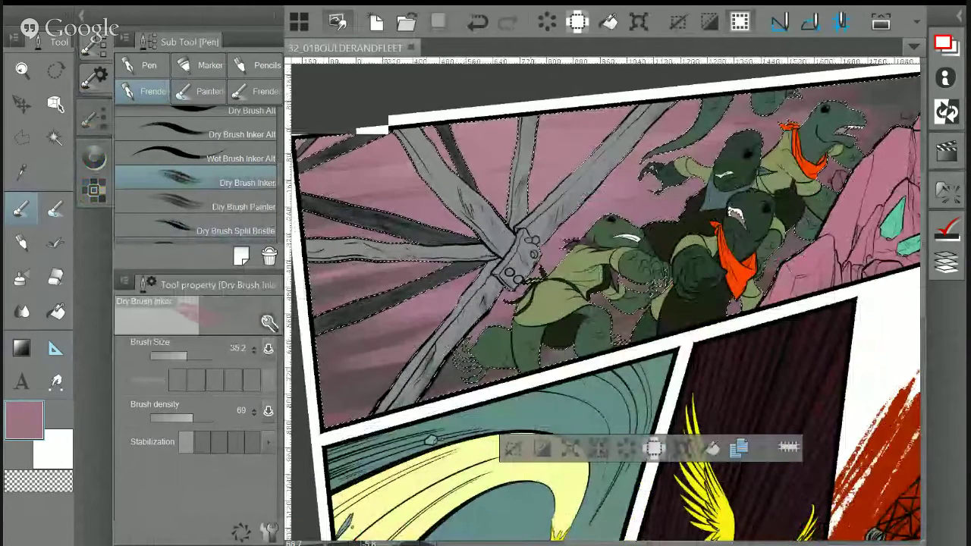
pyautogui.moveTo(486, 303); pyautogui.dragTo(612, 304)
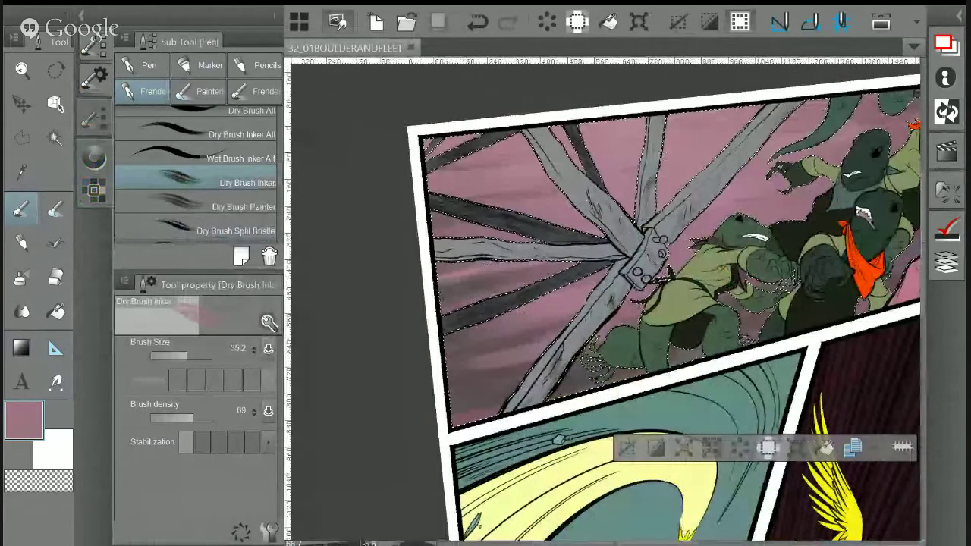
pyautogui.moveTo(561, 334); pyautogui.dragTo(550, 298)
pyautogui.keyDown('alt'); pyautogui.click(485, 364); pyautogui.keyUp('alt')
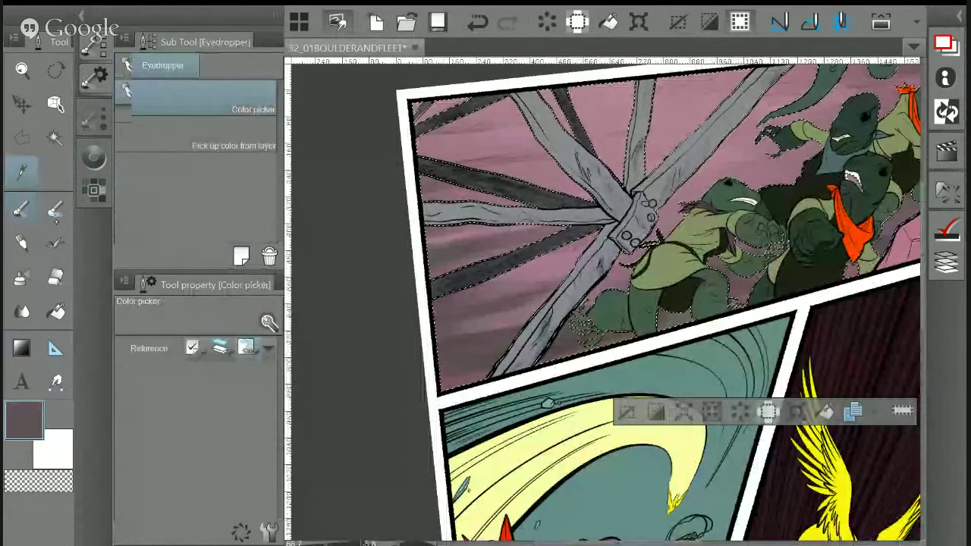
pyautogui.moveTo(480, 334)
pyautogui.mouseDown()
pyautogui.moveTo(508, 334)
pyautogui.moveTo(443, 332)
pyautogui.mouseUp()
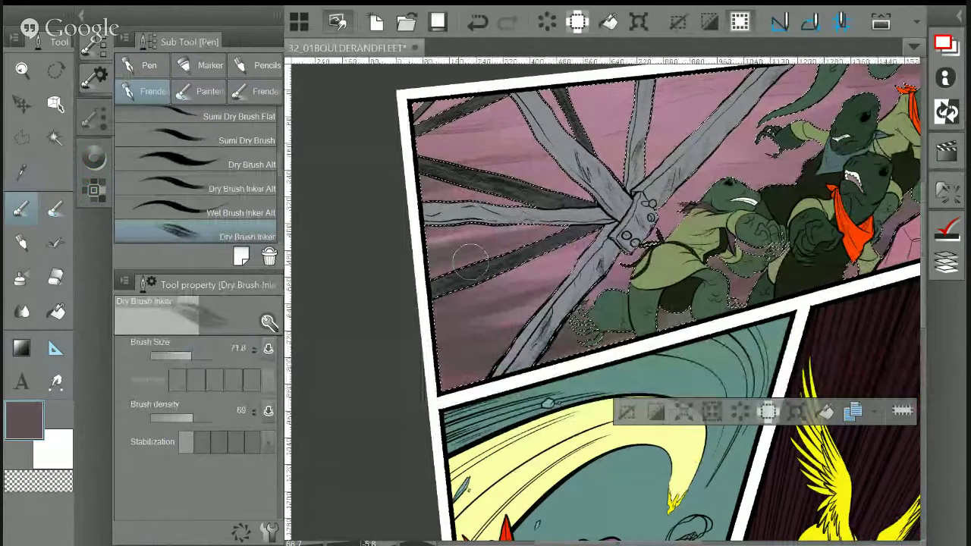
pyautogui.moveTo(429, 237); pyautogui.dragTo(573, 220)
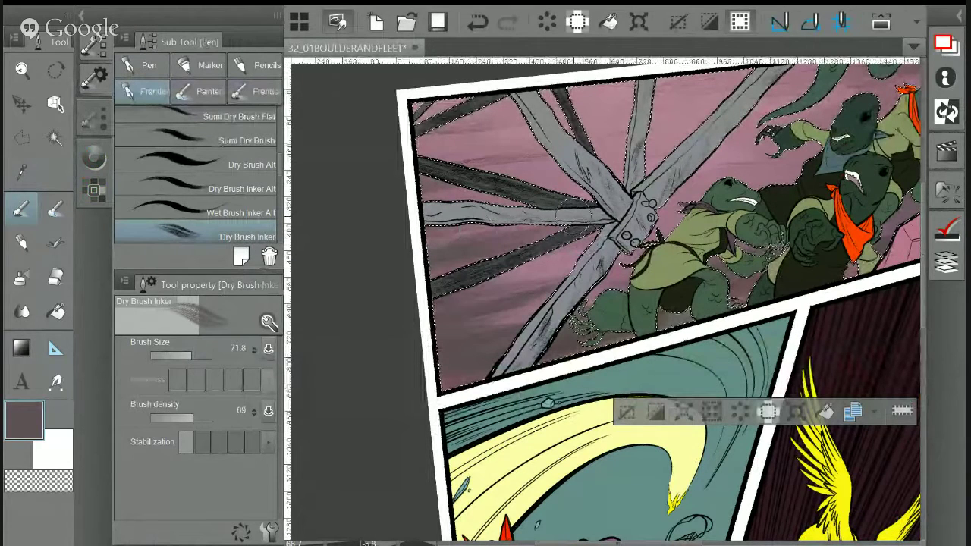
# Sample the lighter pink between the spokes and paint dry-brush strokes across the background around the upper-left spokes
pyautogui.press('i')
pyautogui.click(552, 173)
pyautogui.press('p')
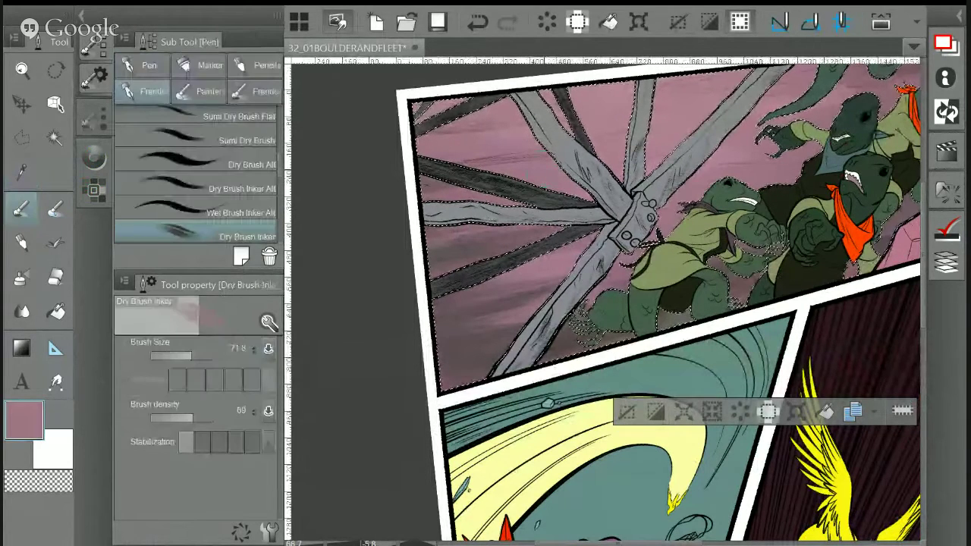
pyautogui.moveTo(425, 189); pyautogui.dragTo(449, 182)
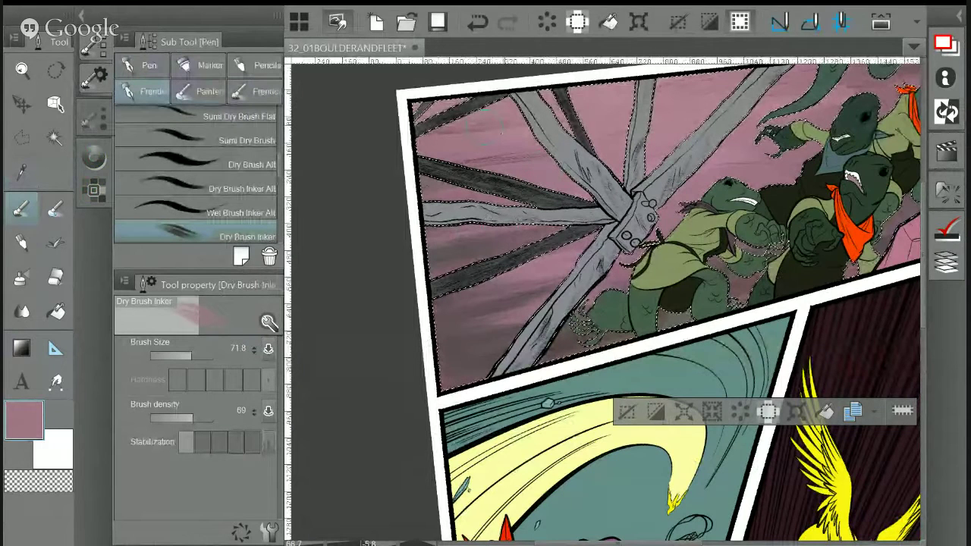
# Undo the last pink stroke, then paint softer streaks over the dark background beside the rocks at brush density 38
pyautogui.moveTo(487, 130); pyautogui.dragTo(199, 217)
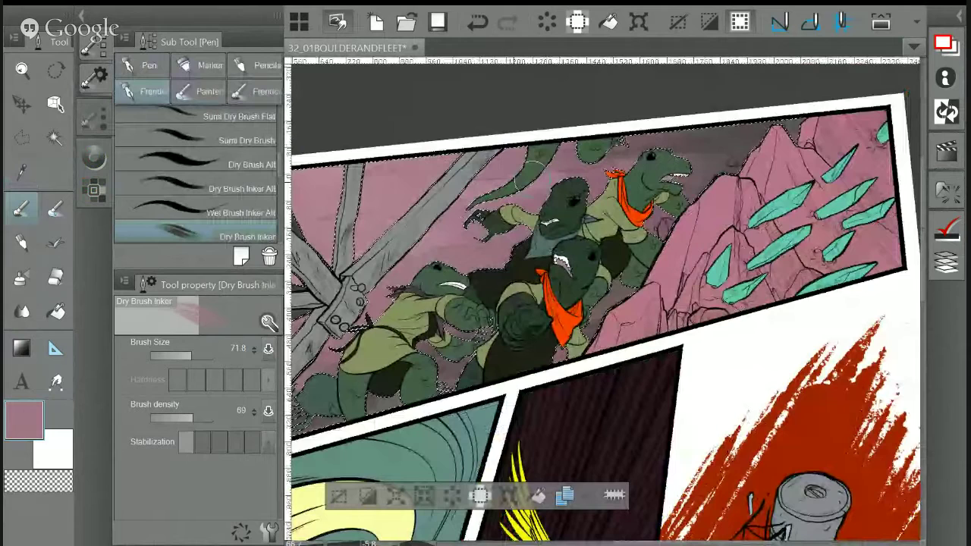
pyautogui.hotkey('ctrl', 'z')
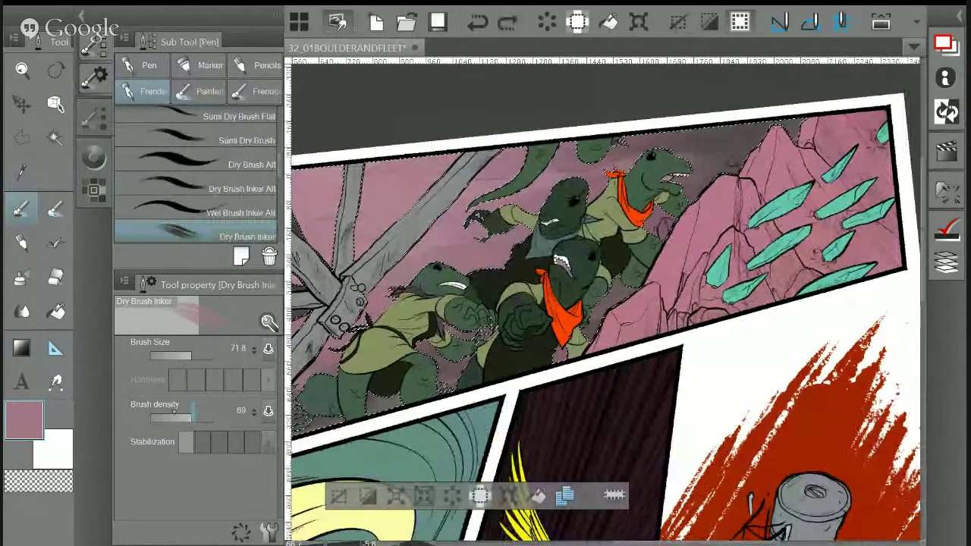
pyautogui.click(173, 417)
pyautogui.moveTo(732, 148); pyautogui.dragTo(633, 160)
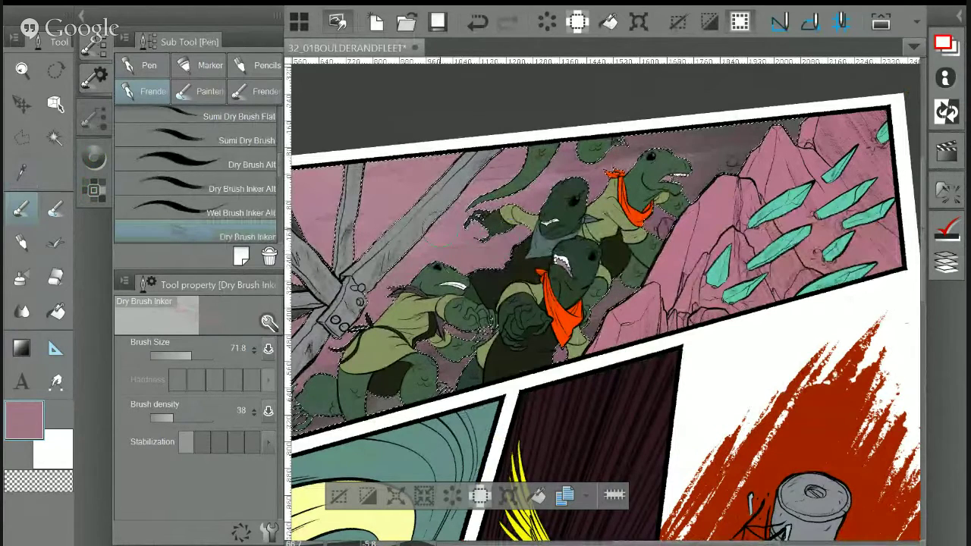
# Sample the dark mauve behind the rearmost lizard and paint dry-brush shadow streaks in the background, raising the brush density to 57
pyautogui.moveTo(349, 334)
pyautogui.mouseDown()
pyautogui.moveTo(452, 319)
pyautogui.moveTo(474, 304)
pyautogui.mouseUp()
pyautogui.press('i')
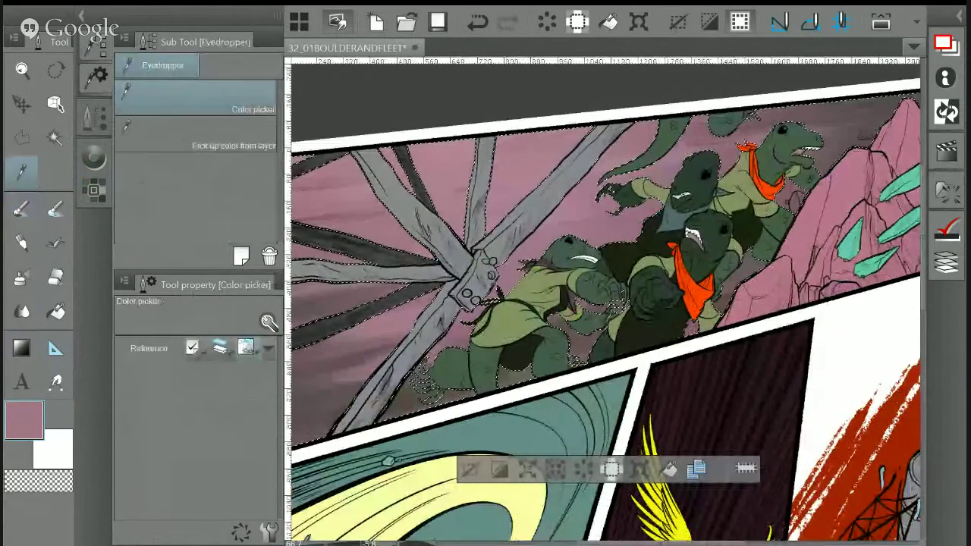
pyautogui.click(833, 124)
pyautogui.press('p')
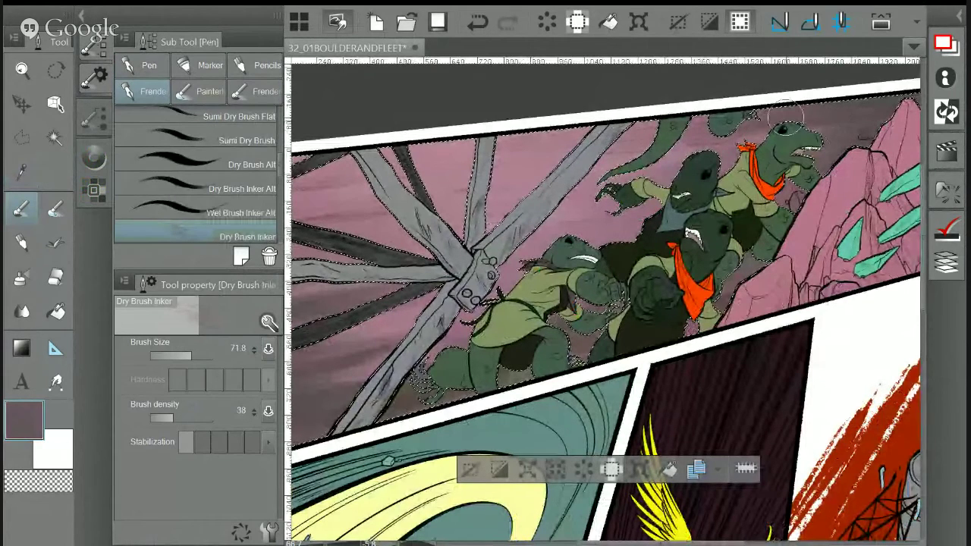
pyautogui.click(184, 417)
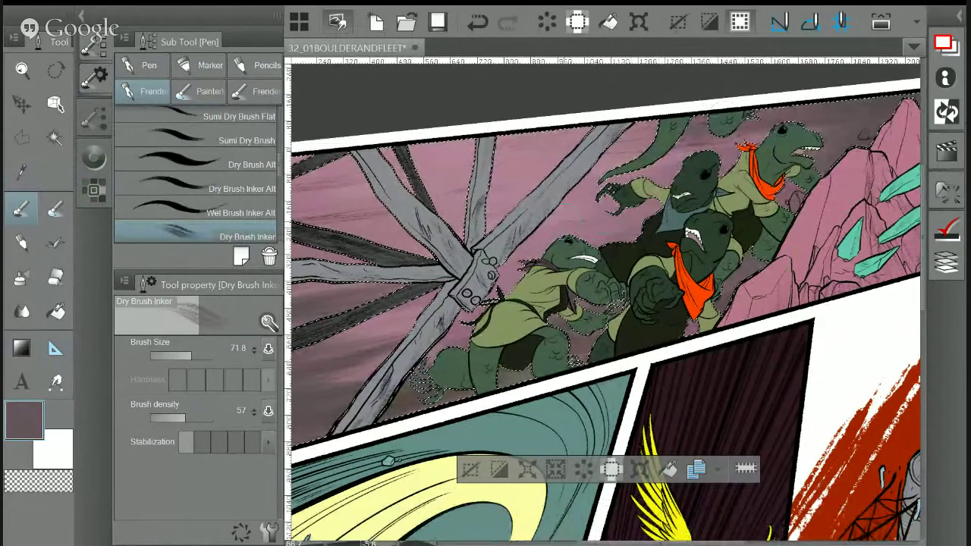
# Clear the background selection and save the comic page
pyautogui.moveTo(487, 461); pyautogui.dragTo(574, 435)
pyautogui.hotkey('ctrl', 'd')
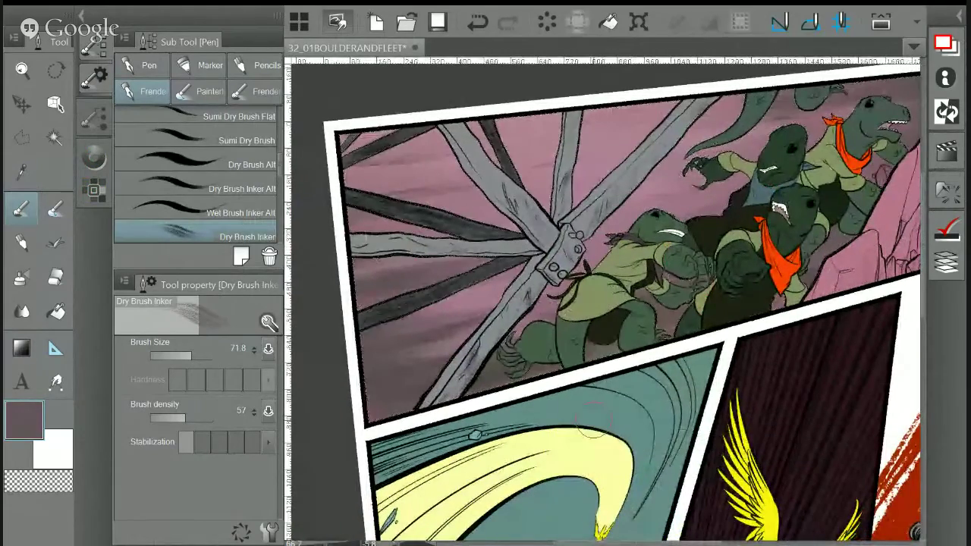
pyautogui.scroll(-2, 574, 435)
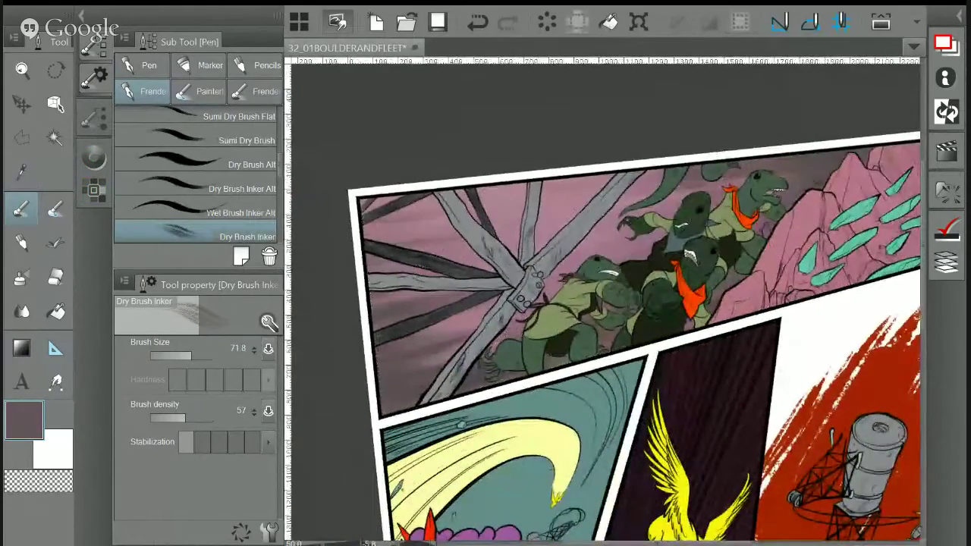
pyautogui.moveTo(574, 435); pyautogui.dragTo(487, 398)
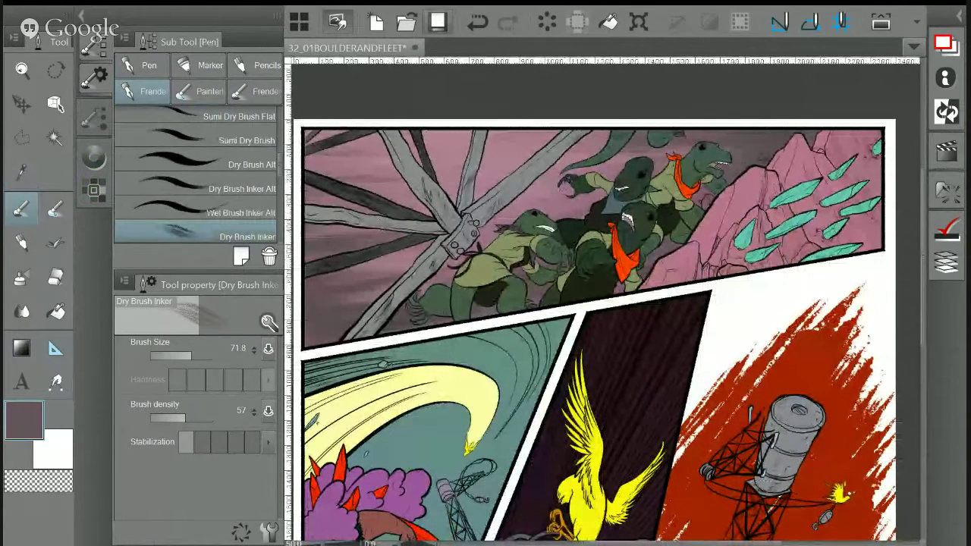
pyautogui.hotkey('ctrl', 's')
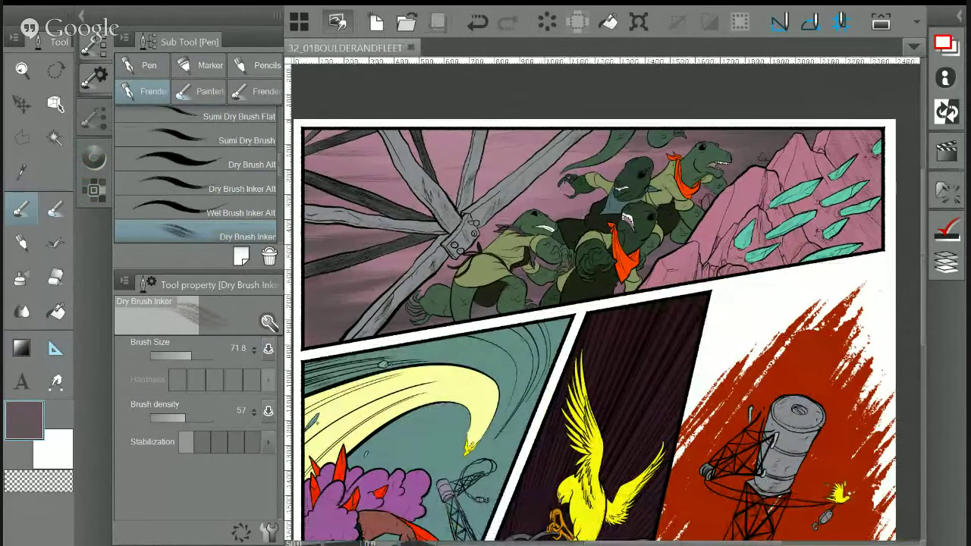
# Sample a muted pink and paint the small floating rocks beside the crystal rocks with the Concept 1 brush at size 14.7
pyautogui.scroll(3, 819, 227)
pyautogui.scroll(-1, 605, 300)
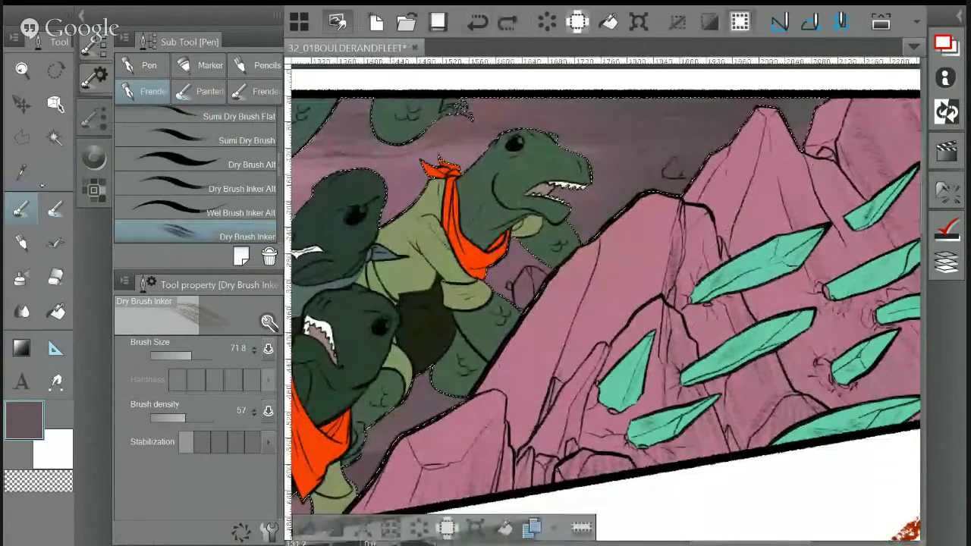
pyautogui.press('i')
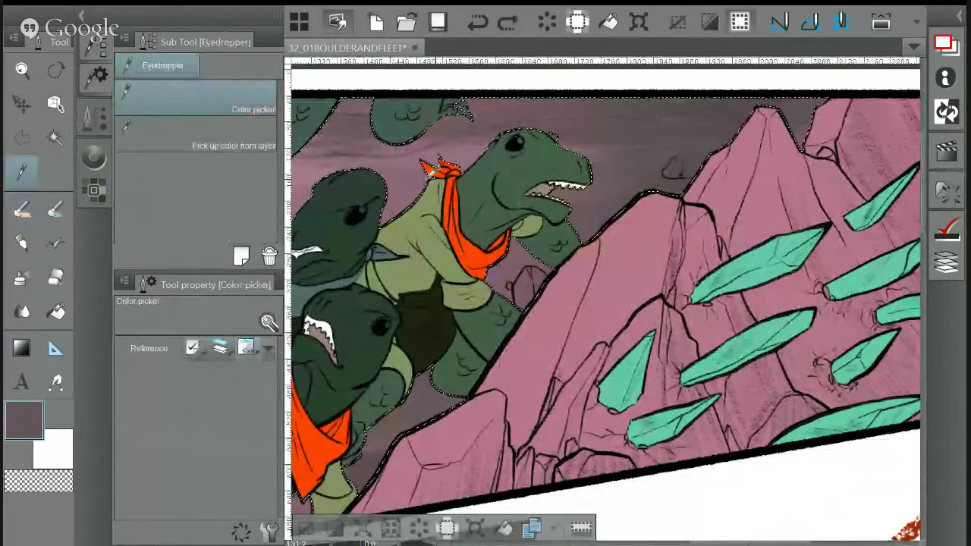
pyautogui.press('b')
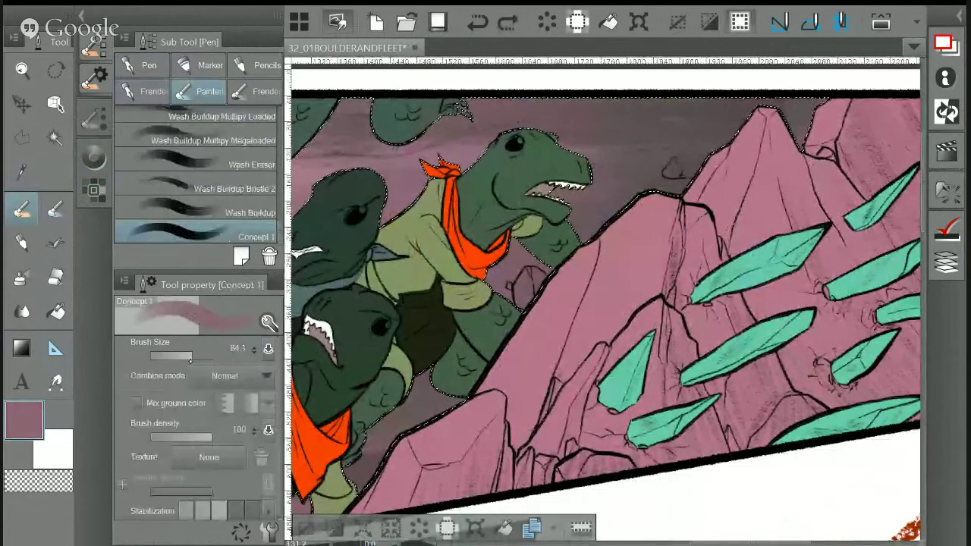
pyautogui.moveTo(670, 167); pyautogui.dragTo(676, 174)
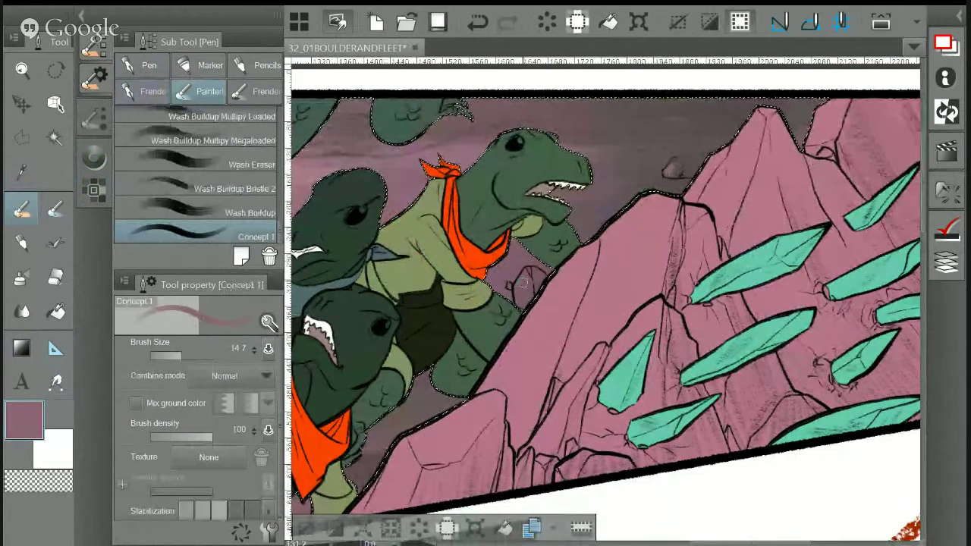
pyautogui.moveTo(523, 282); pyautogui.dragTo(720, 299)
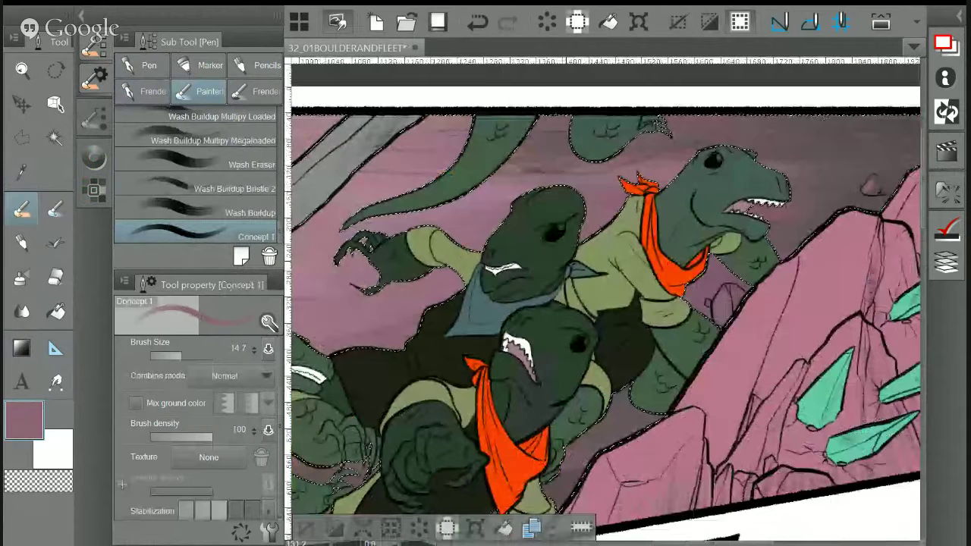
# Add texture to the small floating rock above the crystal rocks with the Dry Brush Inker at size 32.5
pyautogui.hscroll(3, 603, 303)
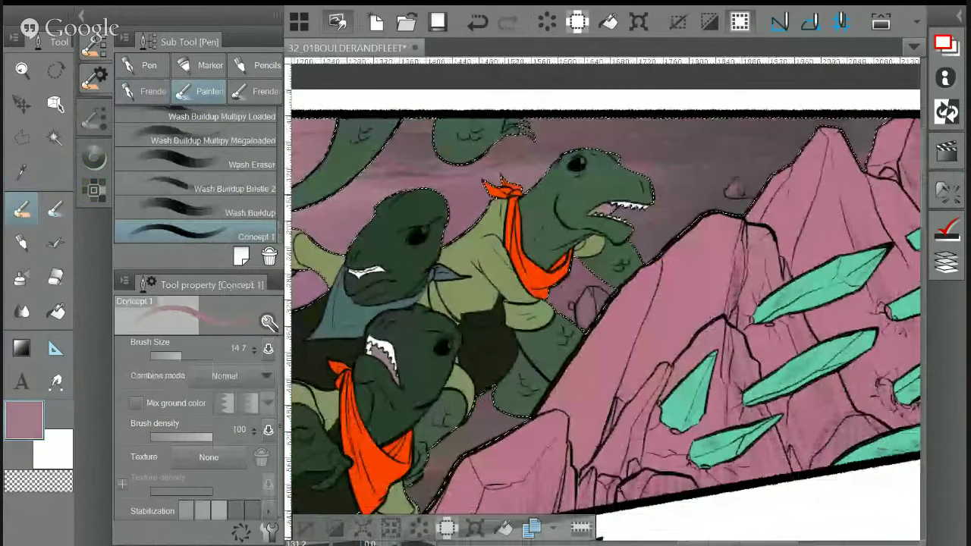
pyautogui.hscroll(3, 603, 303)
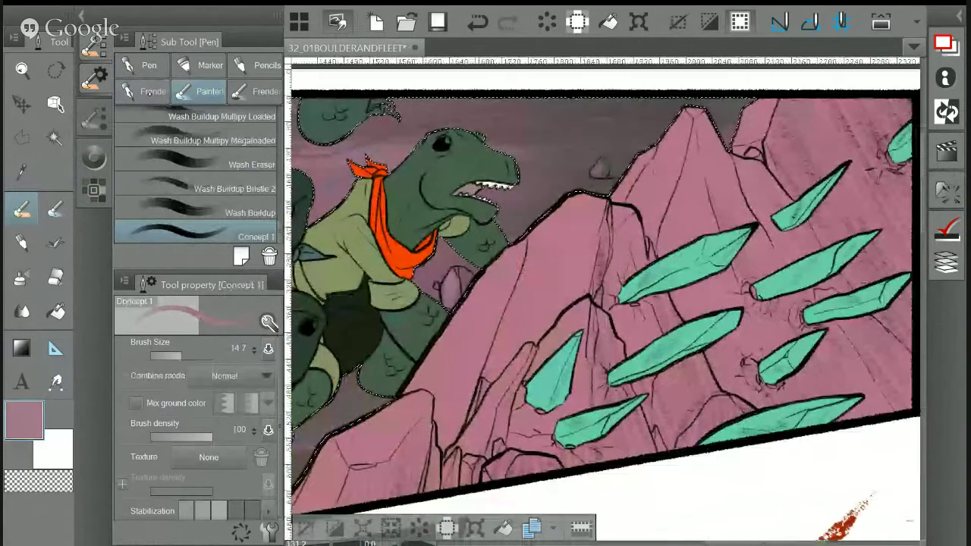
pyautogui.click(152, 91)
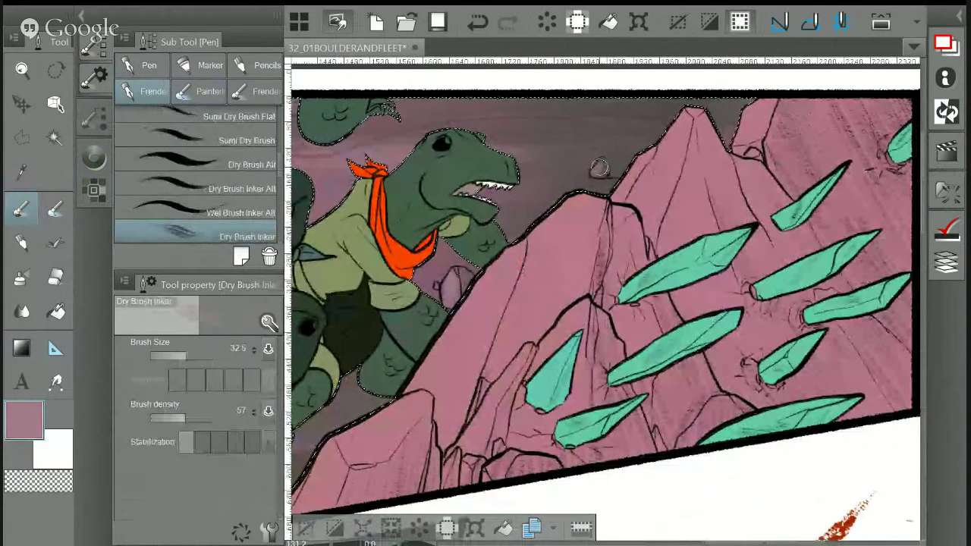
pyautogui.moveTo(604, 169); pyautogui.dragTo(748, 151)
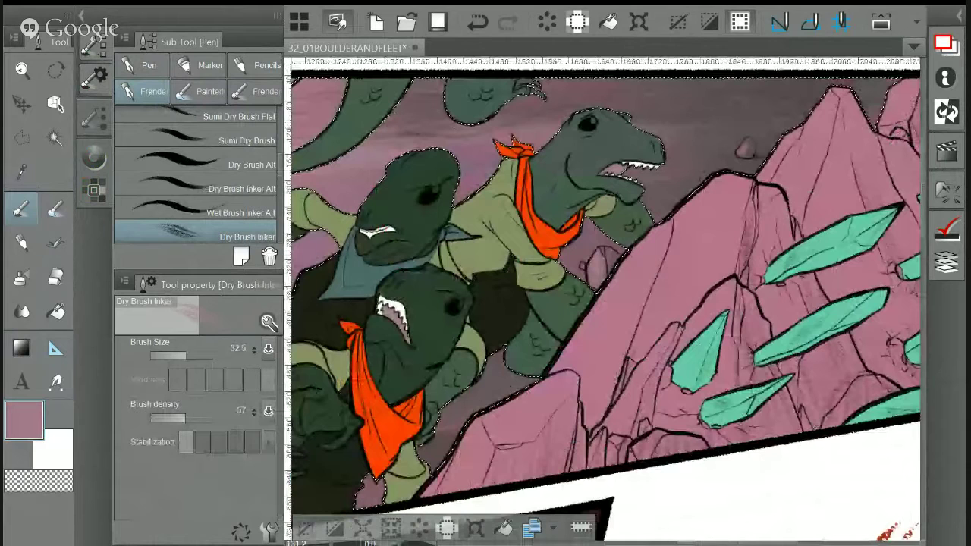
# Clear the current selection and auto-select the flat grey areas of the front wagon-wheel spokes in the top panel
pyautogui.hotkey('ctrl', 'd')
pyautogui.hotkey('ctrl', '-')
pyautogui.hotkey('ctrl', '-')
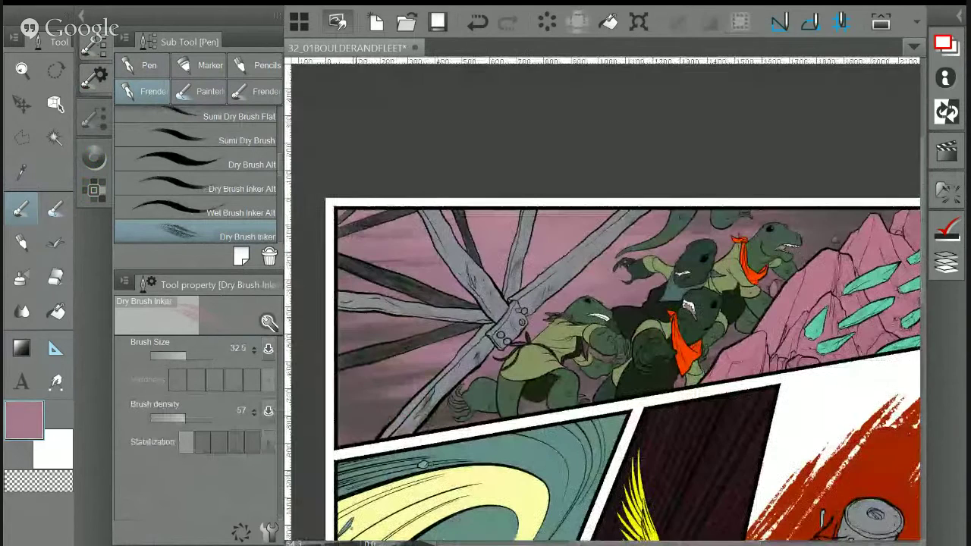
pyautogui.press('w')
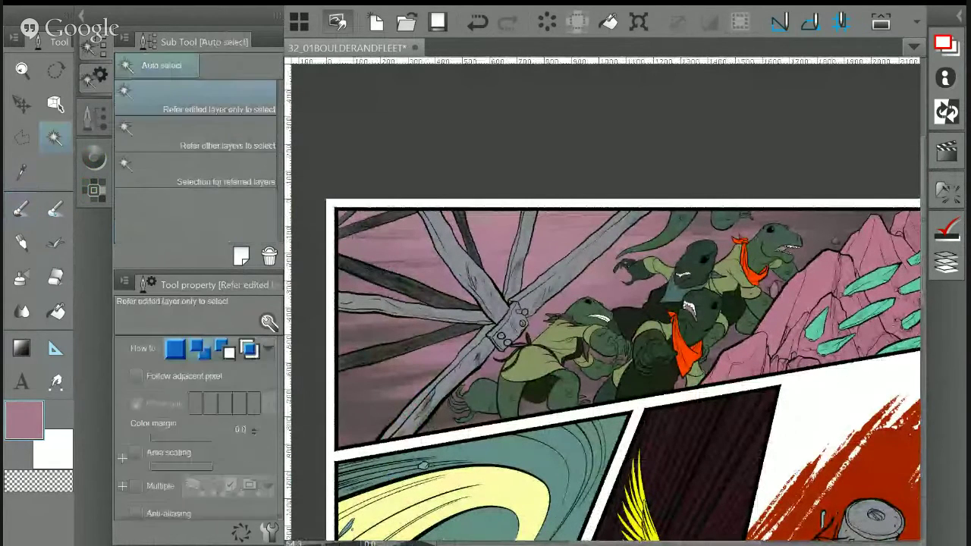
pyautogui.click(428, 220)
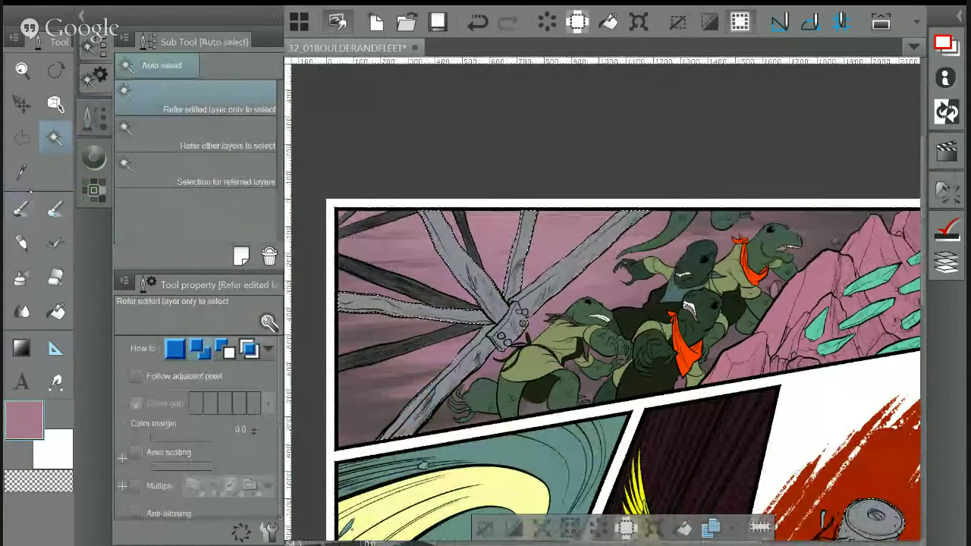
# Mix a light greyish violet with H 269, S 22, V 75 as the drawing colour
pyautogui.press('i')
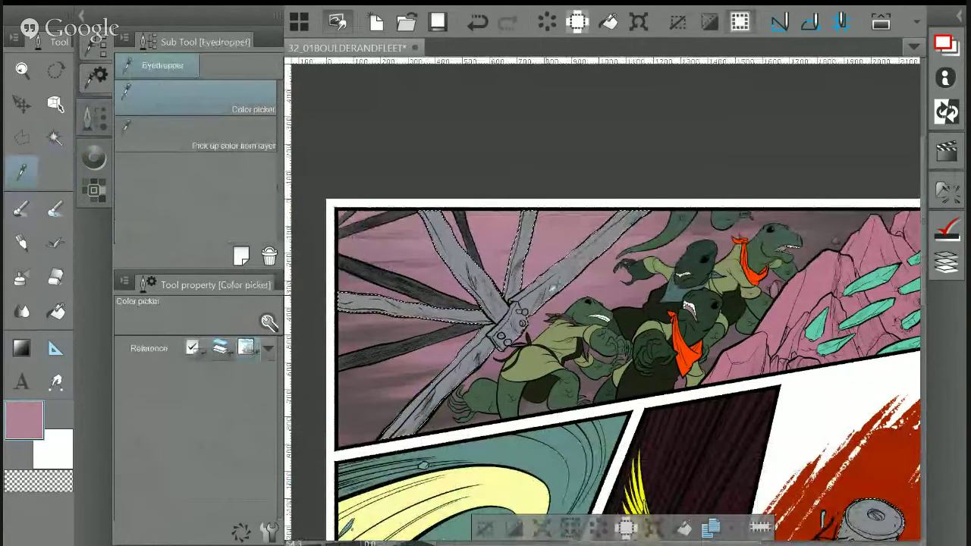
pyautogui.click(94, 158)
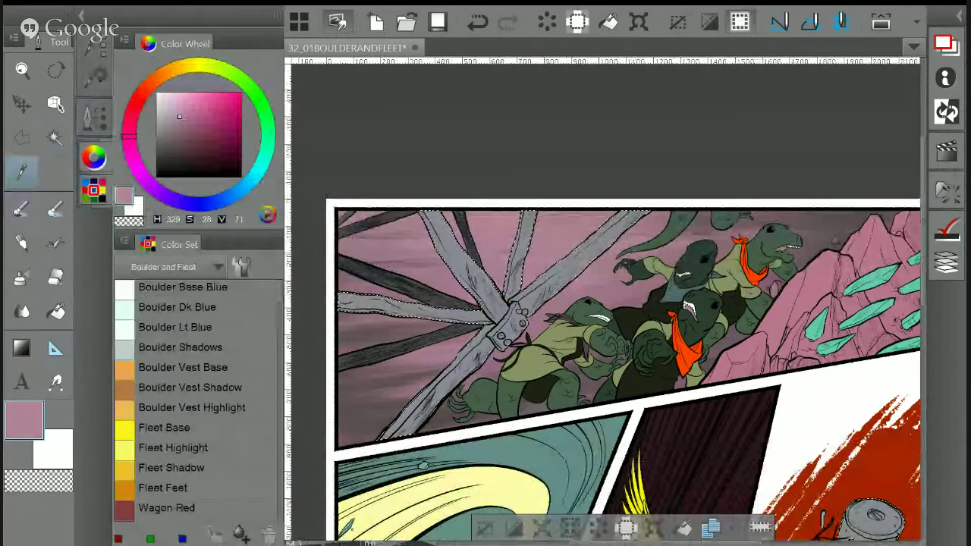
pyautogui.click(473, 334)
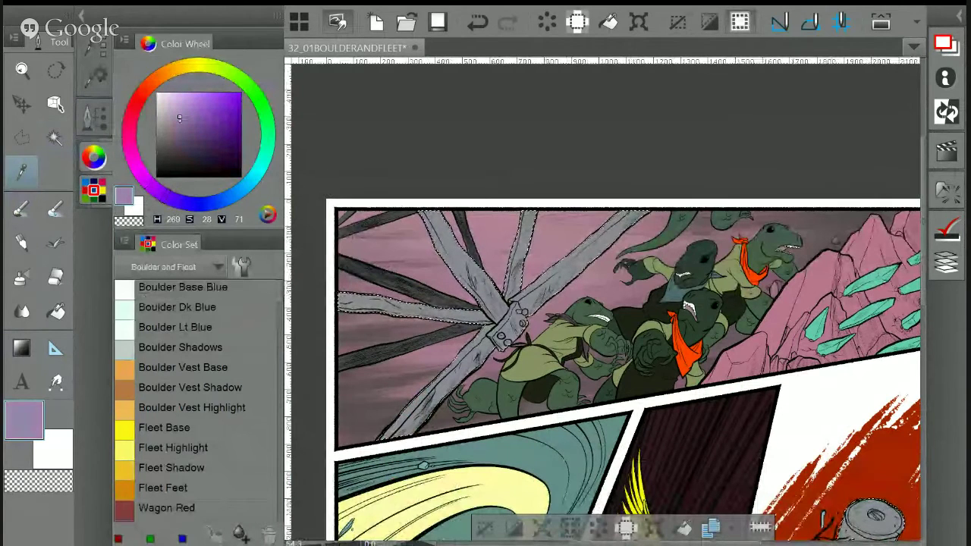
pyautogui.click(173, 110)
pyautogui.moveTo(172, 110); pyautogui.dragTo(175, 113)
# Try a violet radial gradient over the selected spokes, undo it, and apply one in periwinkle (H 231, S 22, V 75) instead
pyautogui.press('g')
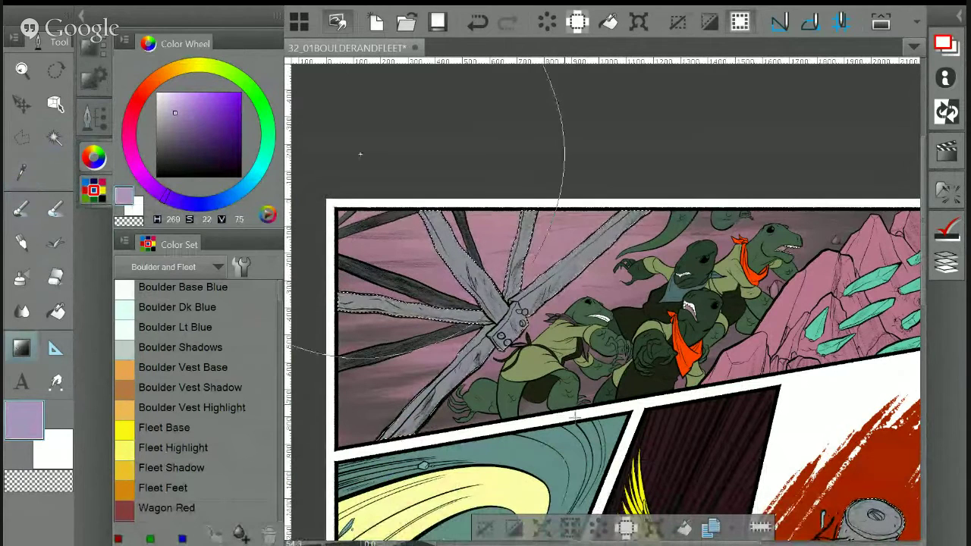
pyautogui.click(360, 153)
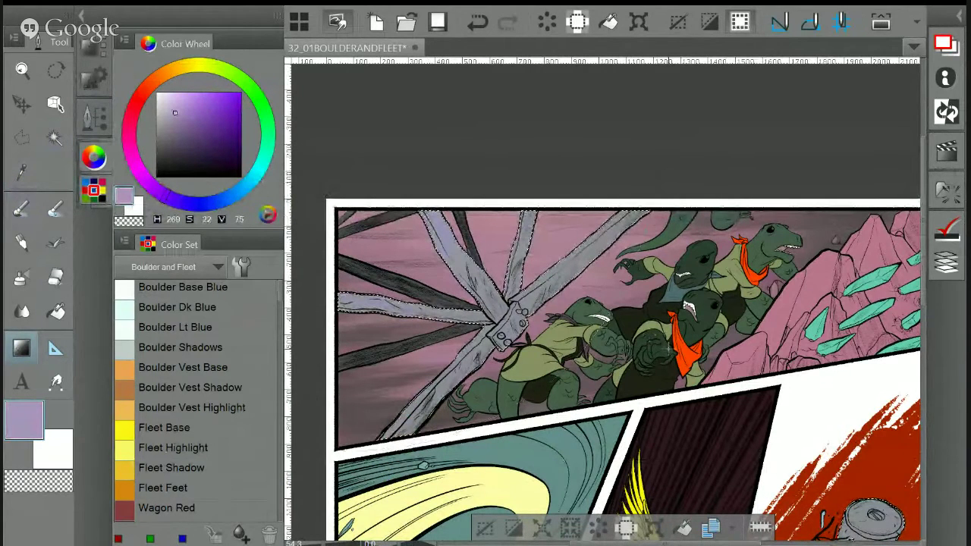
pyautogui.hotkey('ctrl', 'z')
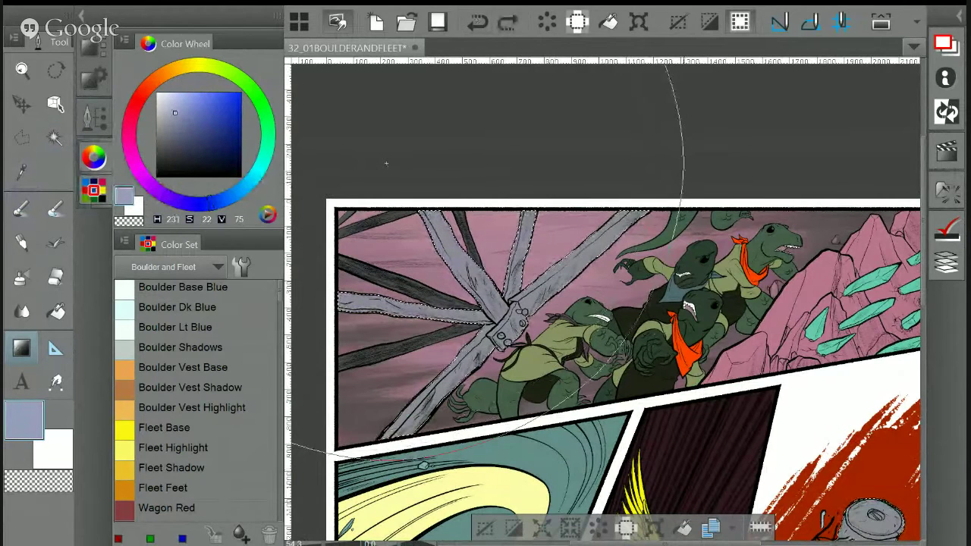
pyautogui.hotkey('ctrl', 'y')
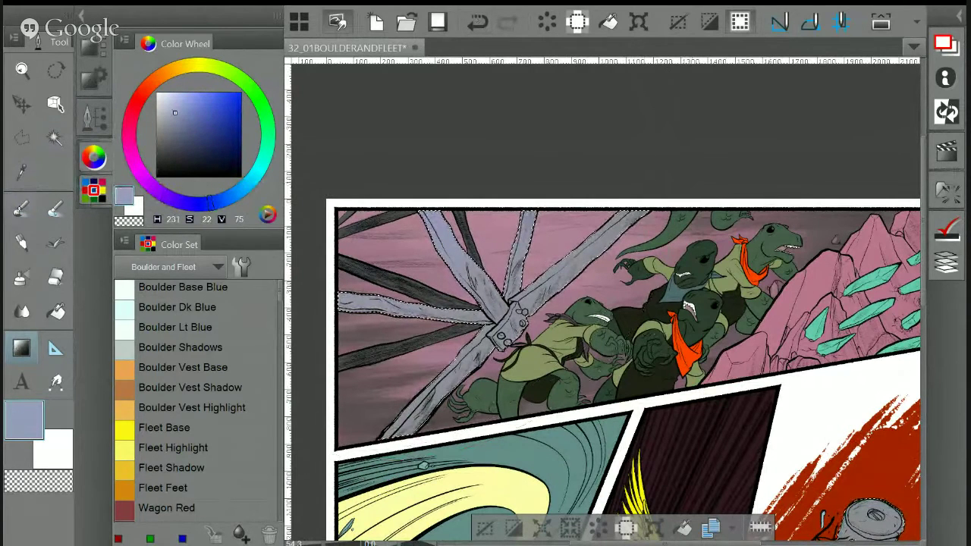
# Paint periwinkle strokes along the front wheel spokes with the Concept 1 brush at size 61.2
pyautogui.press('p')
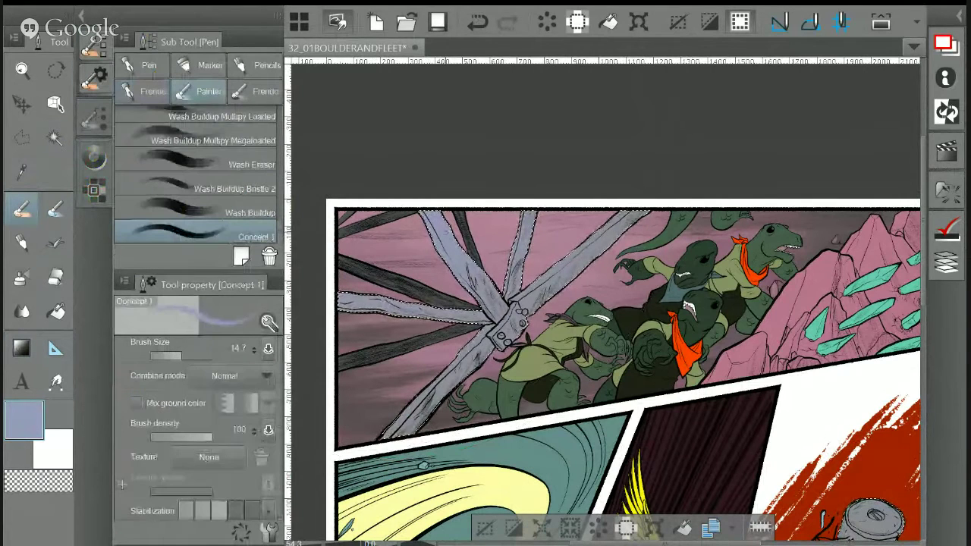
pyautogui.moveTo(181, 356); pyautogui.dragTo(190, 356)
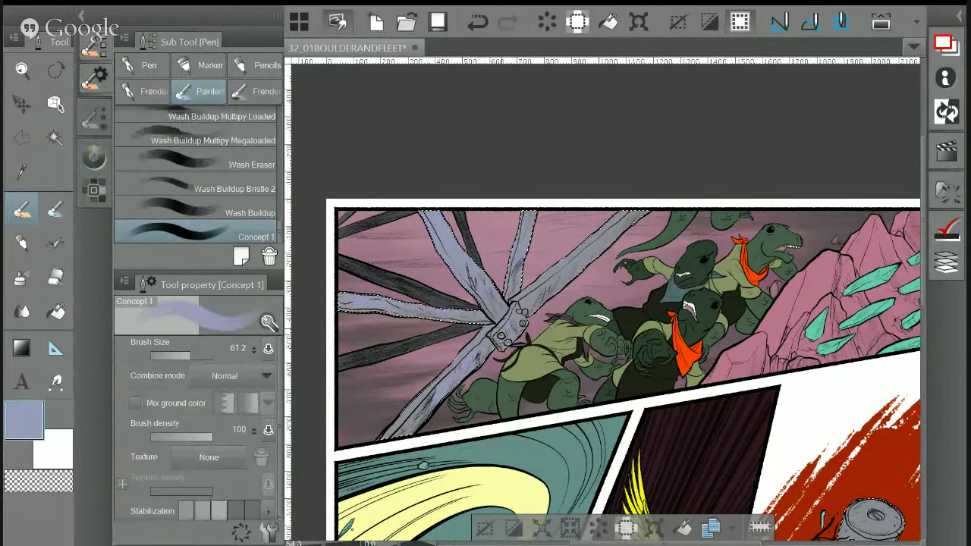
pyautogui.scroll(1, 528, 320)
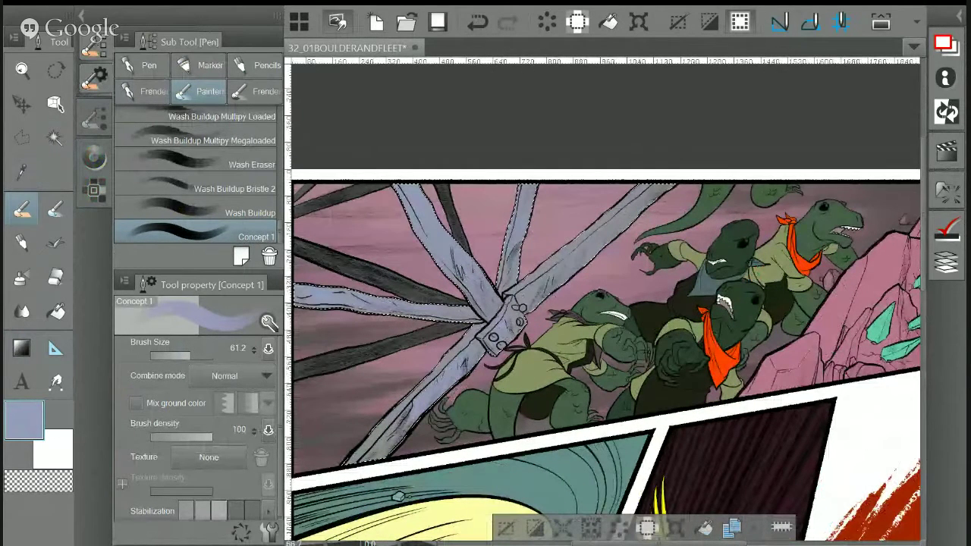
pyautogui.scroll(1, 511, 335)
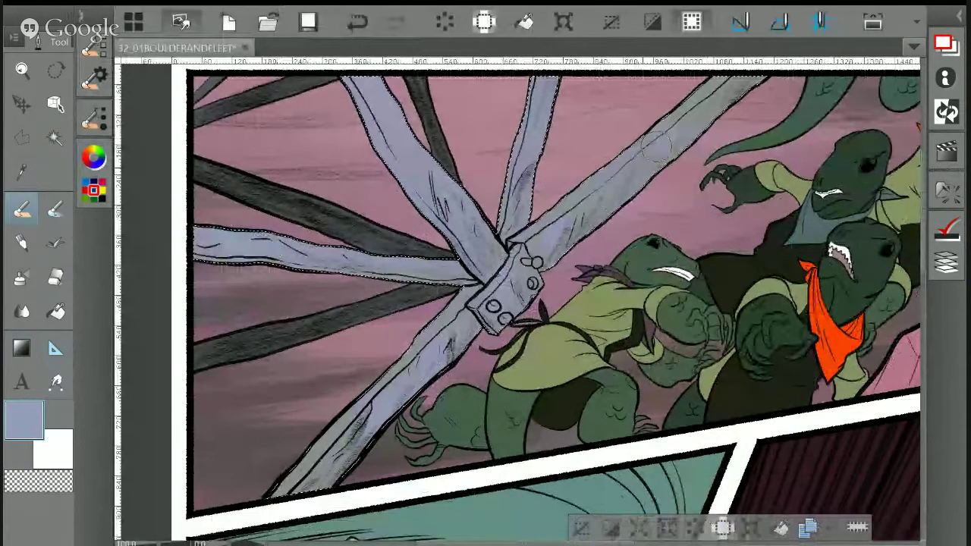
pyautogui.moveTo(656, 147); pyautogui.dragTo(713, 98)
# Mix a dark teal shadow colour with H 177, S 26, V 30
pyautogui.press('i')
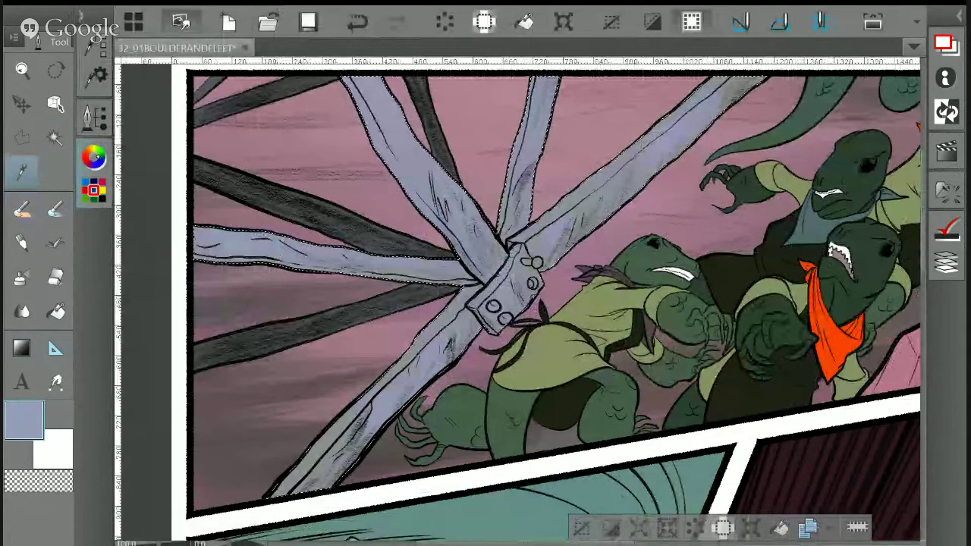
pyautogui.click(94, 157)
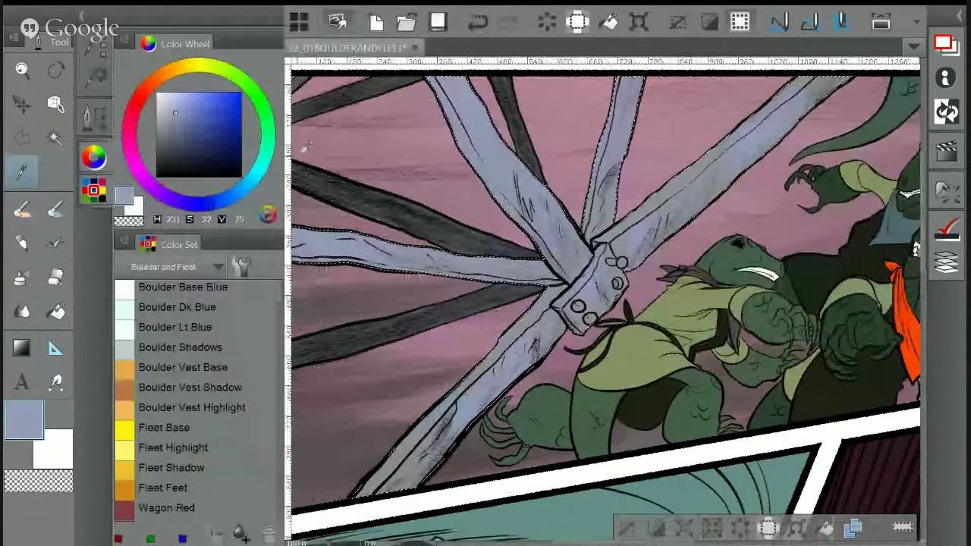
pyautogui.click(244, 184)
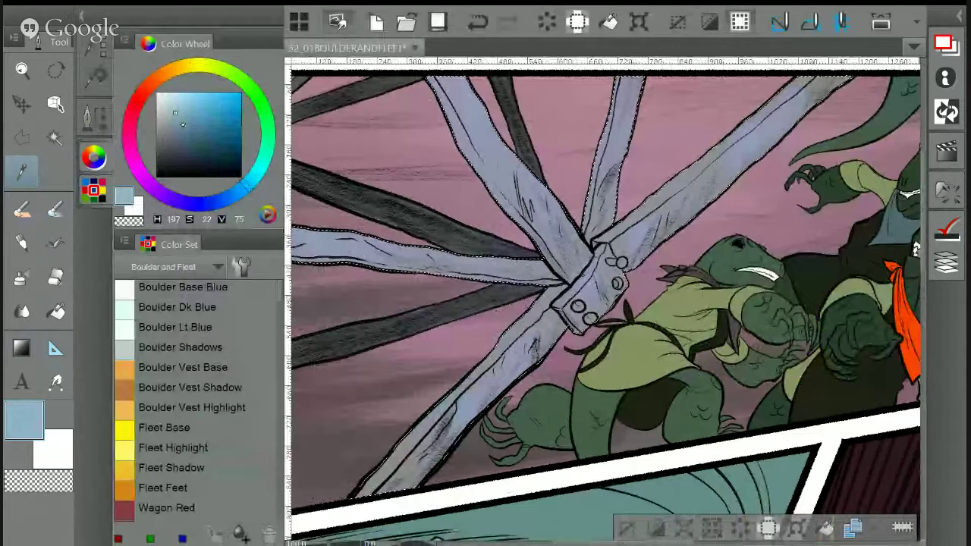
pyautogui.moveTo(183, 124); pyautogui.dragTo(183, 139)
pyautogui.click(262, 157)
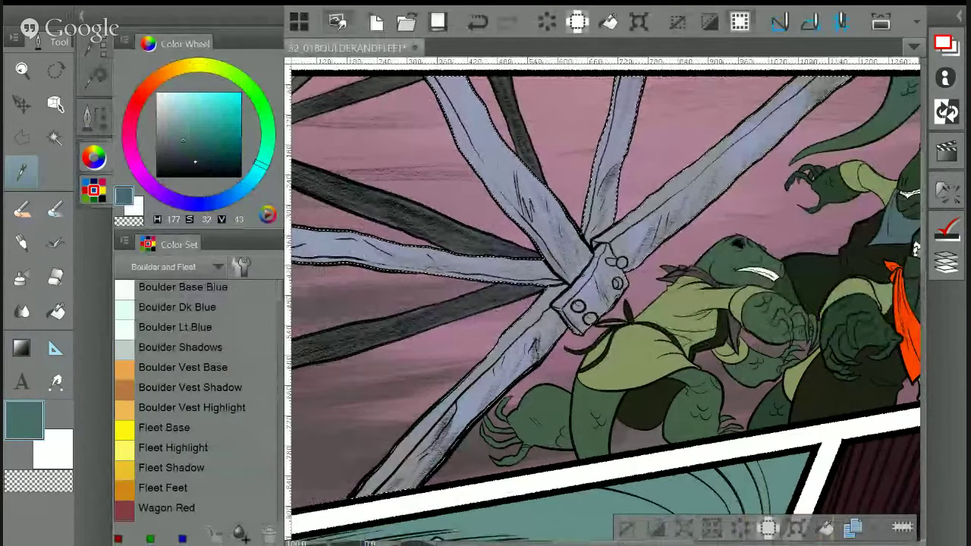
pyautogui.click(178, 152)
# Paint dark teal shadows on the spokes where they meet the wheel hub and along the lower spoke
pyautogui.press('b')
pyautogui.moveTo(611, 221)
pyautogui.mouseDown()
pyautogui.moveTo(619, 171)
pyautogui.moveTo(605, 208)
pyautogui.mouseUp()
pyautogui.moveTo(542, 203); pyautogui.dragTo(561, 229)
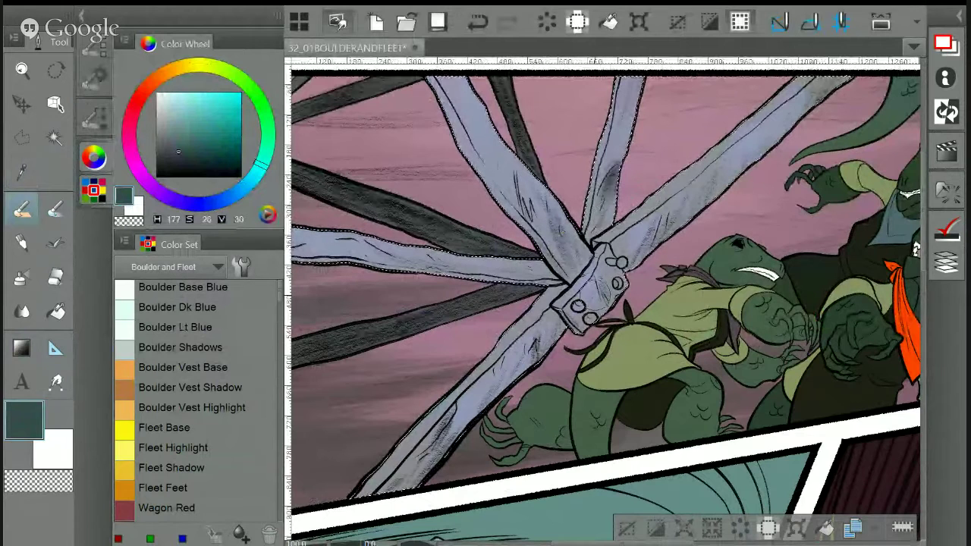
pyautogui.moveTo(559, 331); pyautogui.dragTo(541, 353)
pyautogui.press('Tab')
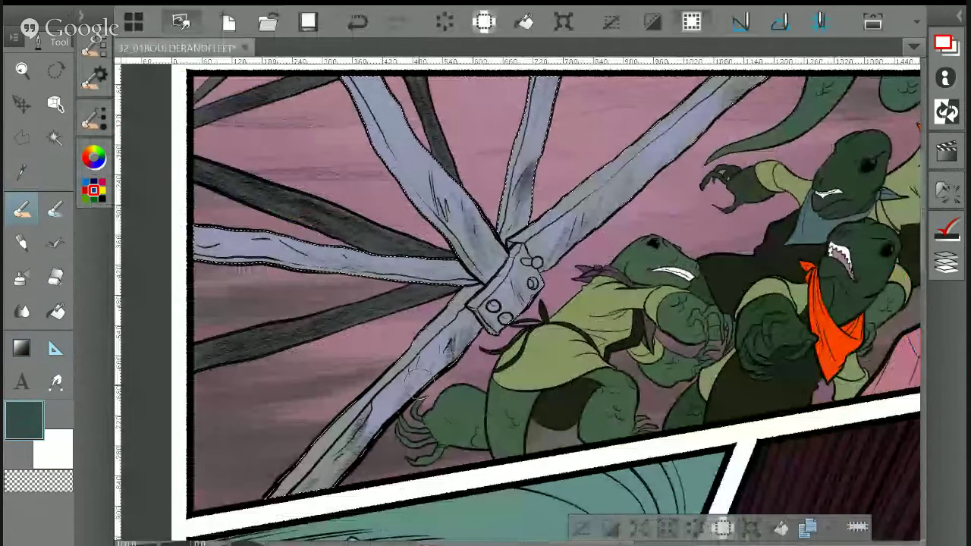
# Reduce the Concept 1 brush to size 56 and paint teal shadows on the hub plate and the long diagonal spoke above the lizards
pyautogui.press('Tab')
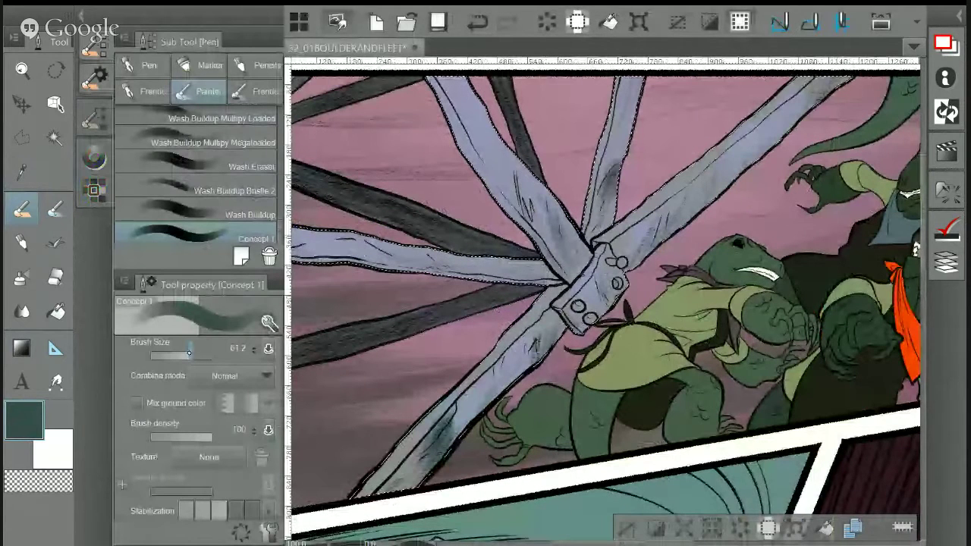
pyautogui.press('Tab')
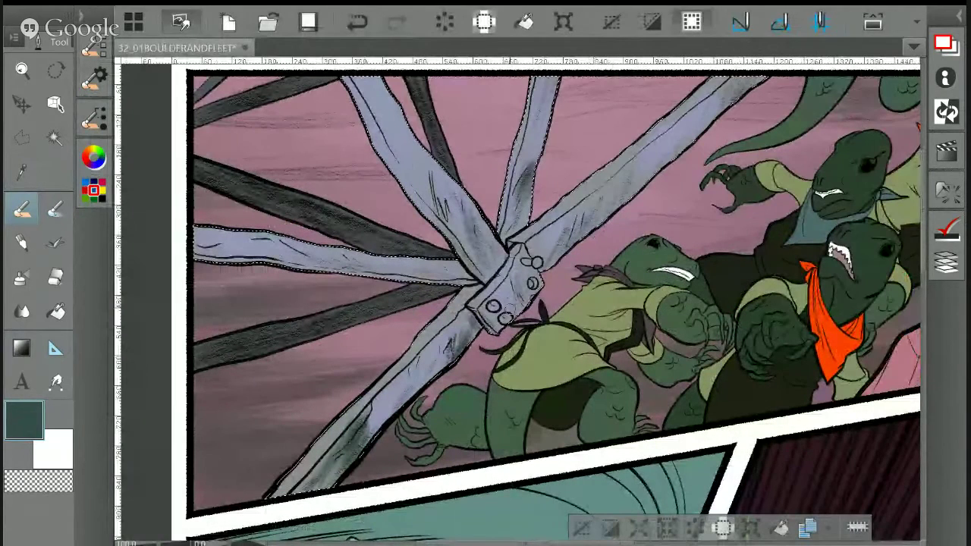
pyautogui.moveTo(506, 312)
pyautogui.mouseDown()
pyautogui.moveTo(531, 261)
pyautogui.moveTo(506, 319)
pyautogui.mouseUp()
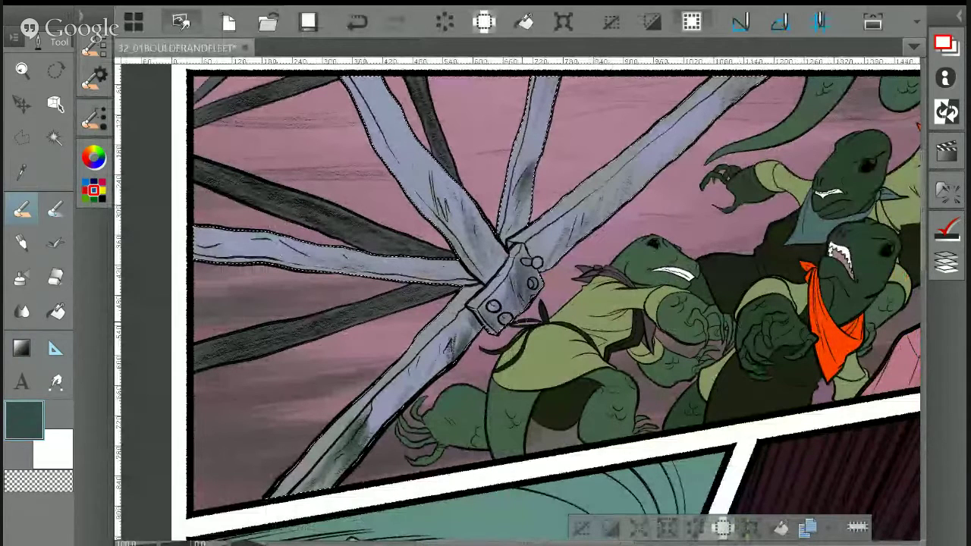
pyautogui.moveTo(557, 261); pyautogui.dragTo(603, 193)
pyautogui.moveTo(588, 231); pyautogui.dragTo(618, 185)
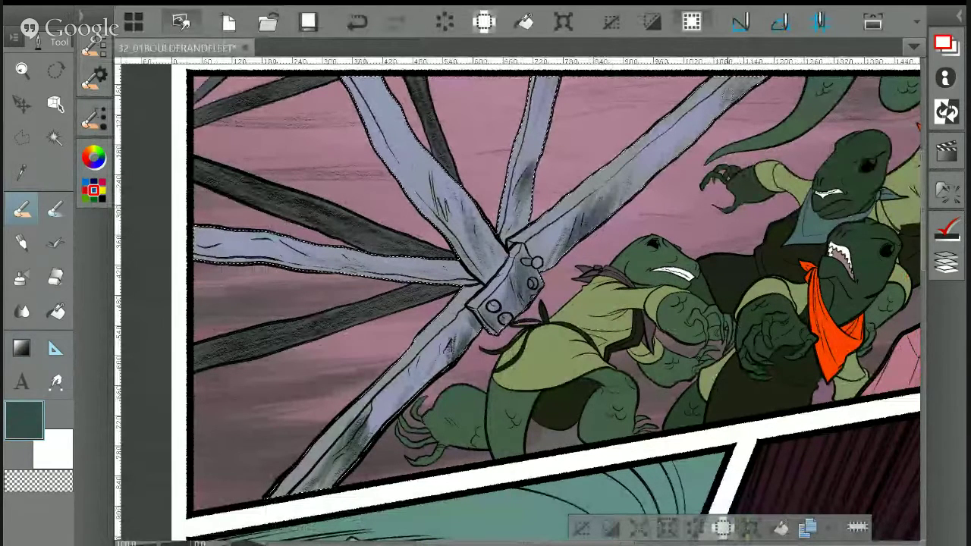
pyautogui.moveTo(501, 288); pyautogui.dragTo(464, 330)
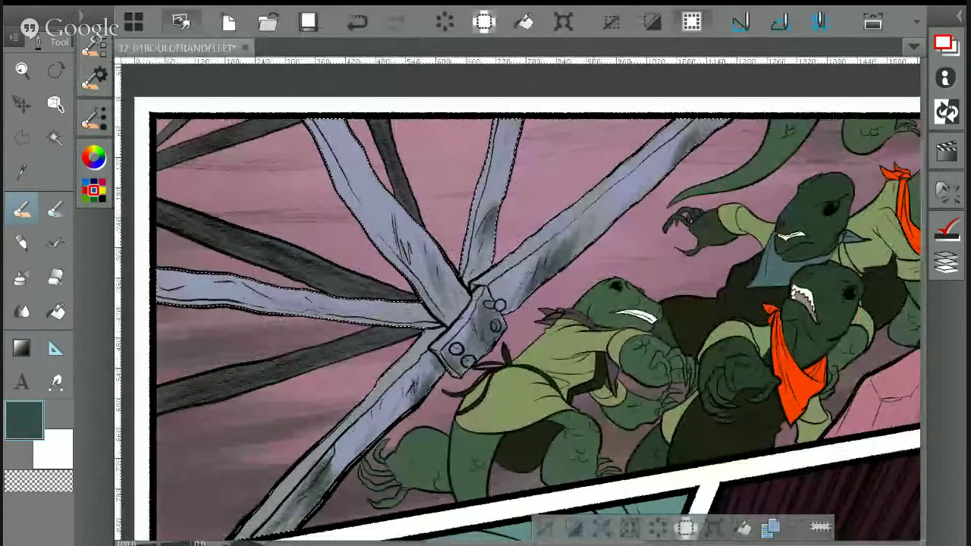
pyautogui.press('Tab')
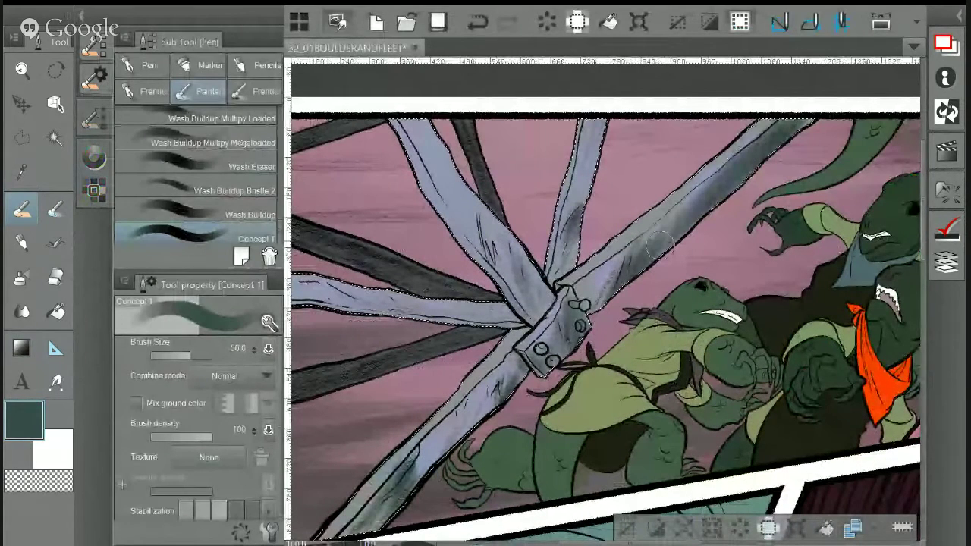
pyautogui.moveTo(658, 244)
pyautogui.mouseDown()
pyautogui.moveTo(531, 300)
pyautogui.moveTo(581, 128)
pyautogui.mouseUp()
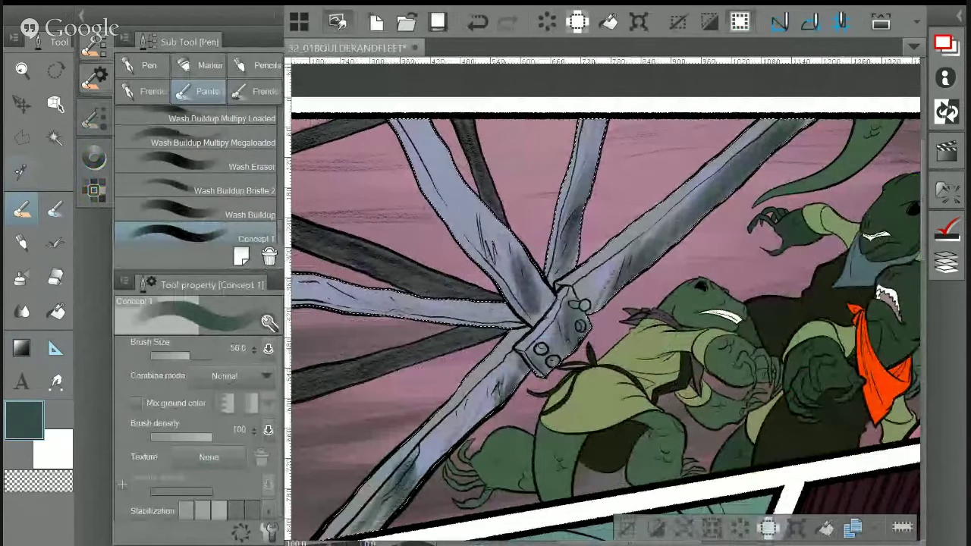
# Sample the light blue of a spoke and paint it back over the hub-side, diagonal and lower spokes to soften the shadows
pyautogui.press('i')
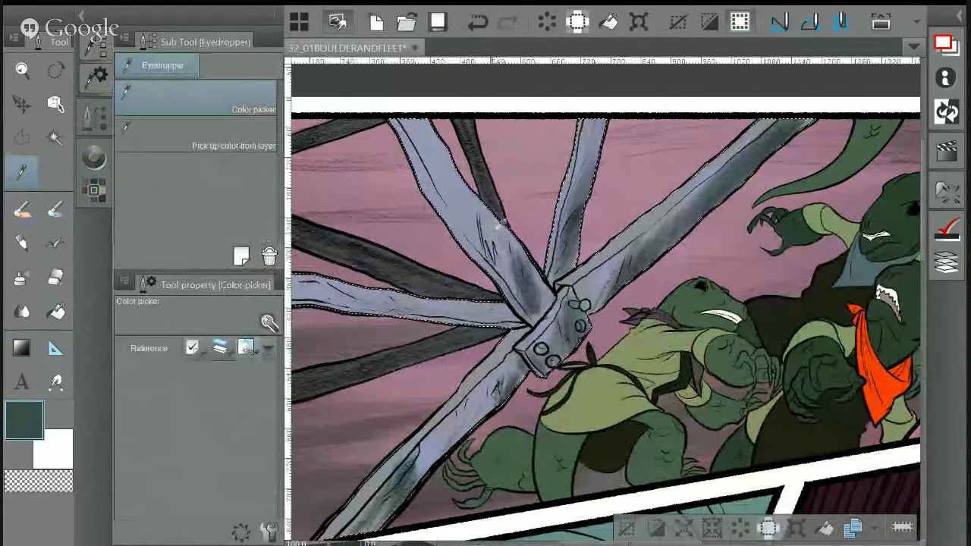
pyautogui.click(501, 223)
pyautogui.press('b')
pyautogui.moveTo(523, 311); pyautogui.dragTo(580, 190)
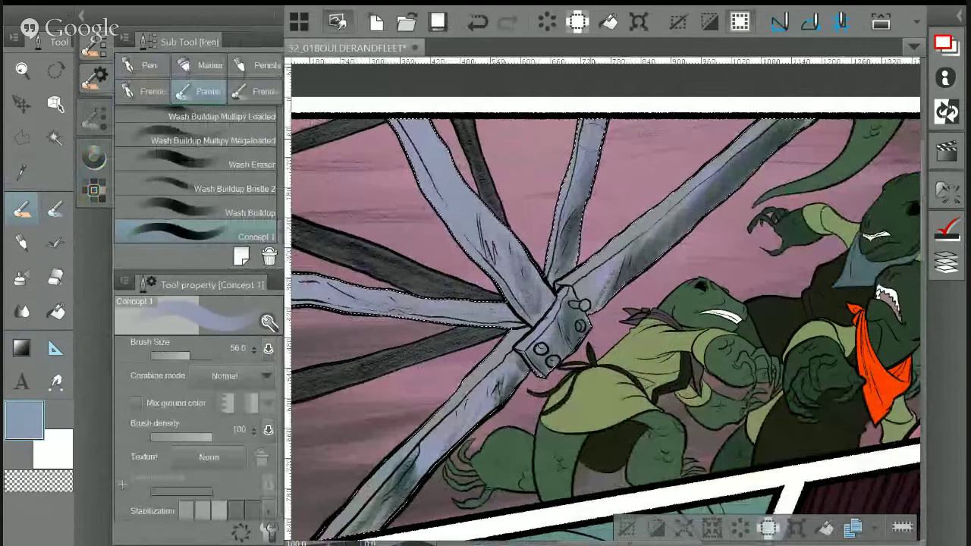
pyautogui.moveTo(726, 172); pyautogui.dragTo(686, 213)
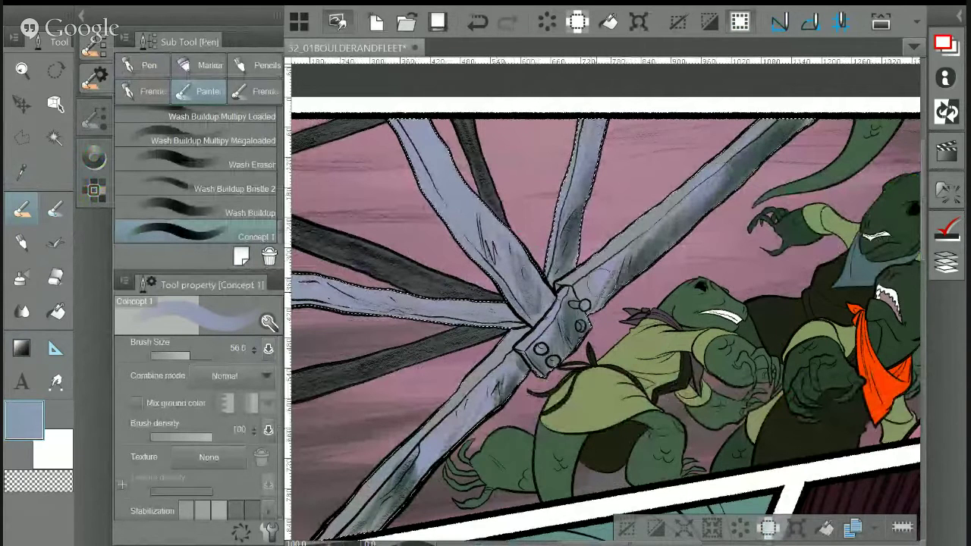
pyautogui.moveTo(520, 370); pyautogui.dragTo(424, 446)
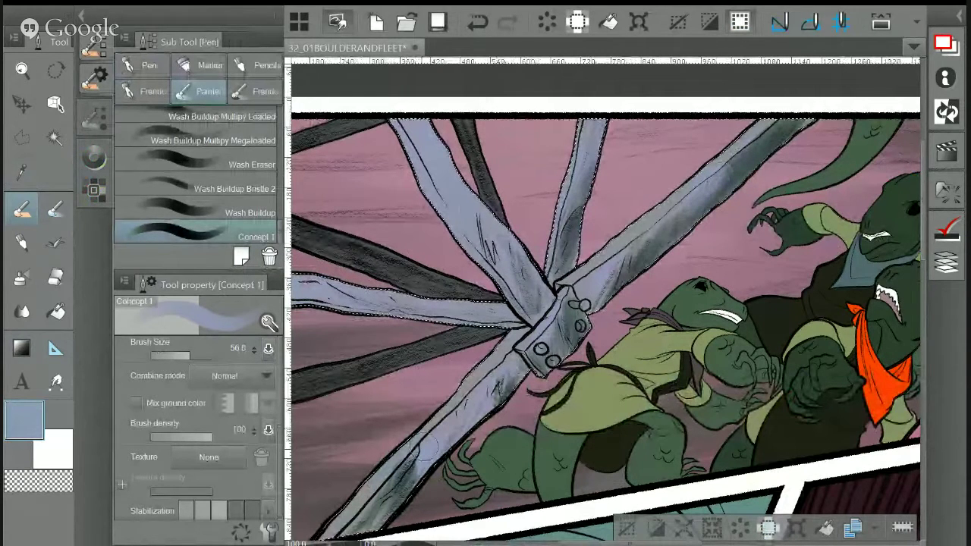
# Try a dark teal stroke with the Dry Brush Inker on the long diagonal spoke just above the hub plate
pyautogui.press('i')
pyautogui.click(394, 350)
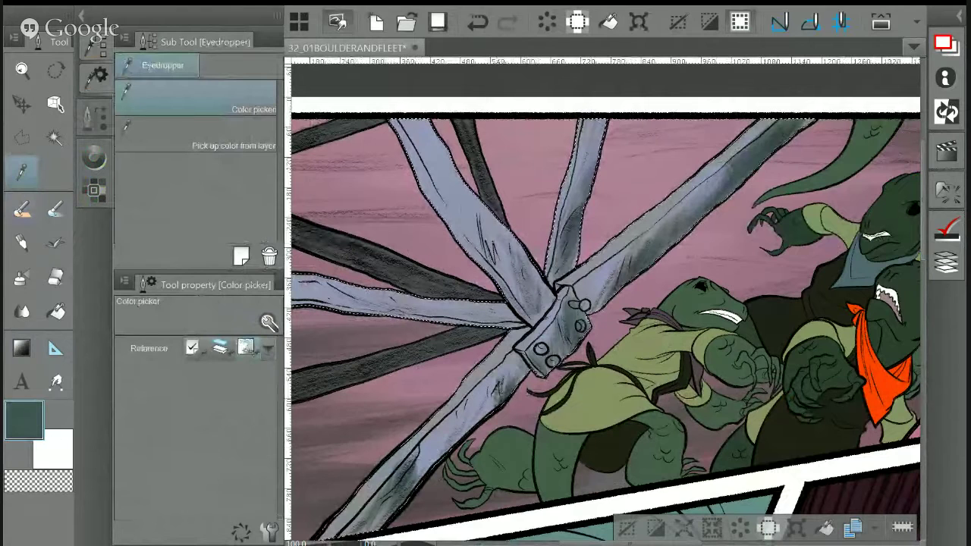
pyautogui.press('p')
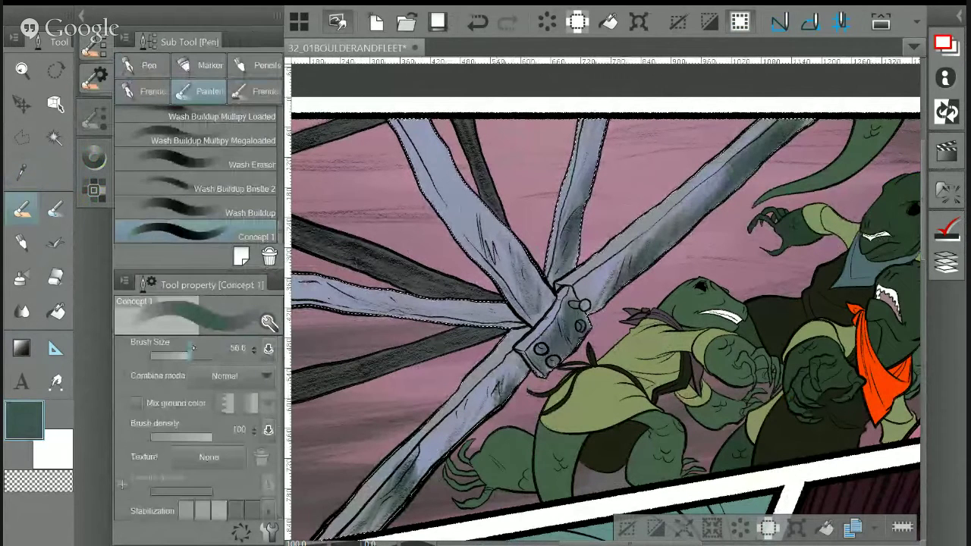
pyautogui.moveTo(180, 350); pyautogui.dragTo(156, 352)
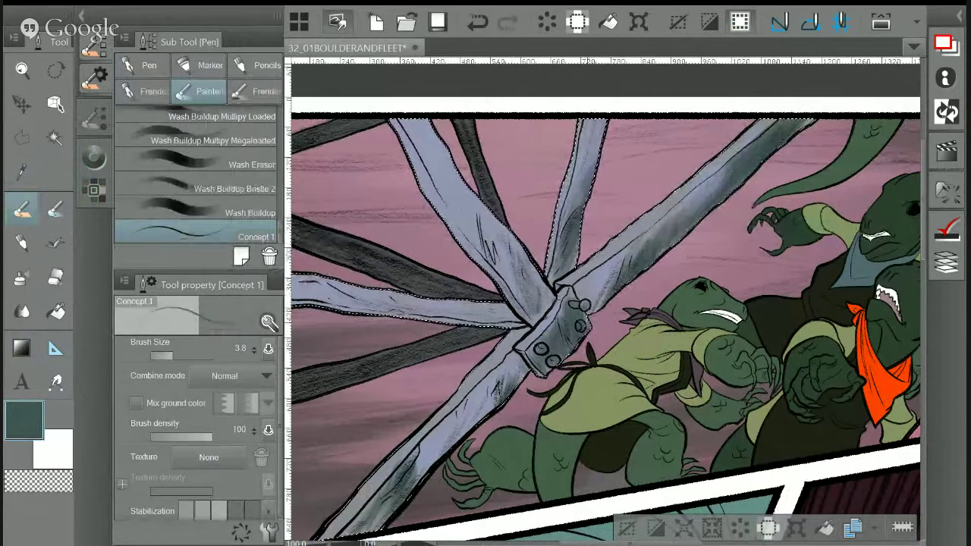
pyautogui.press('p')
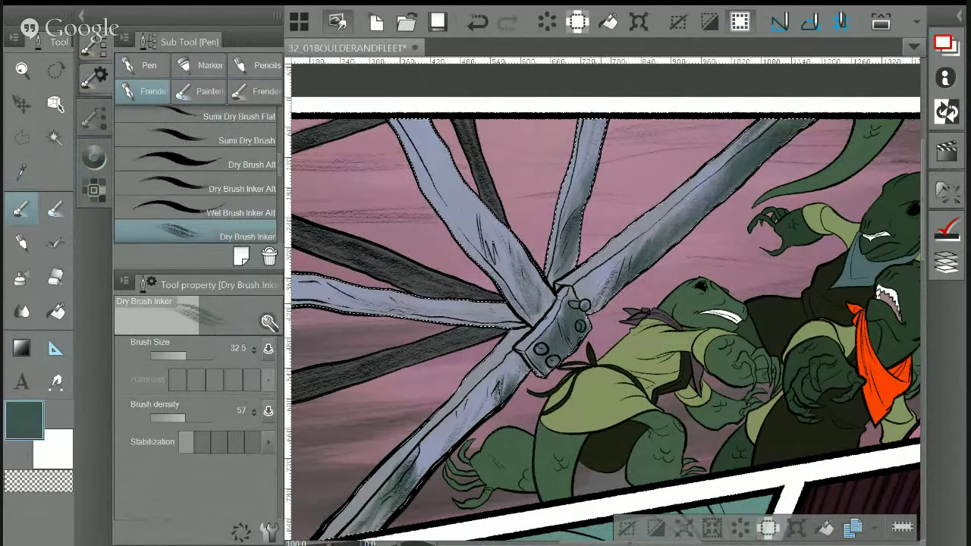
pyautogui.moveTo(599, 297)
pyautogui.mouseDown()
pyautogui.moveTo(585, 318)
pyautogui.moveTo(576, 308)
pyautogui.mouseUp()
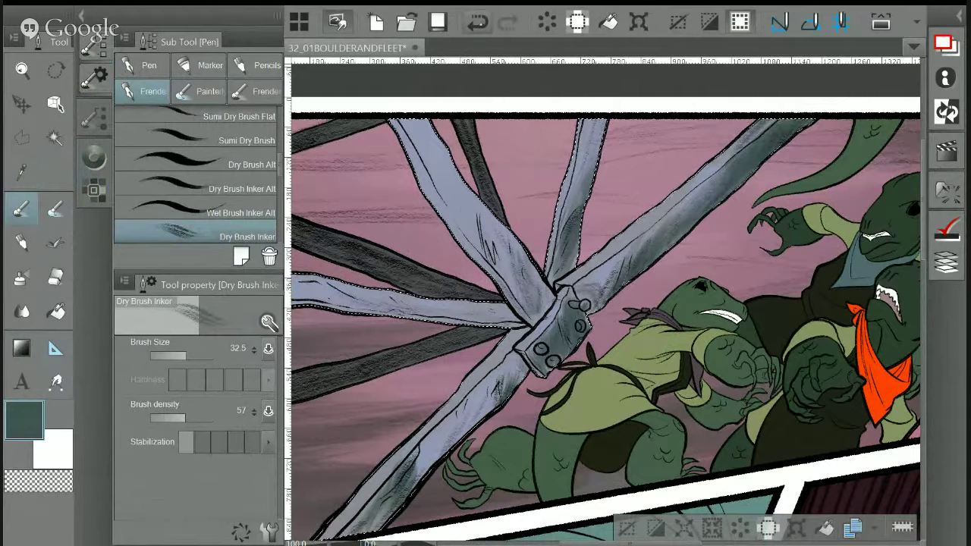
pyautogui.hotkey('ctrl', 'z')
pyautogui.hotkey('ctrl', 'z')
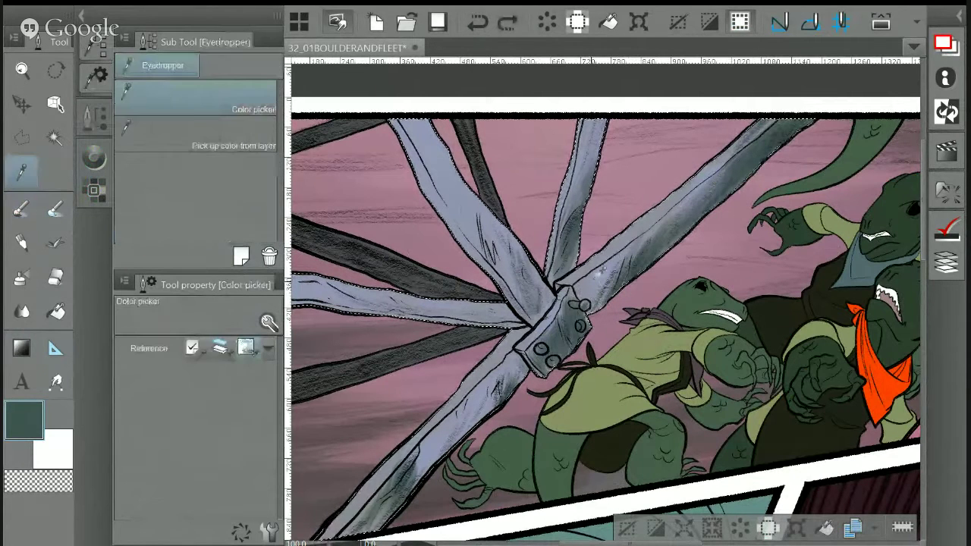
# Sample the light lavender-blue of the long spoke and brush it over the spokes and hub plate with the Dry Brush Inker
pyautogui.keyDown('alt'); pyautogui.click(650, 223); pyautogui.keyUp('alt')
pyautogui.moveTo(650, 224)
pyautogui.mouseDown()
pyautogui.moveTo(654, 235)
pyautogui.moveTo(660, 213)
pyautogui.moveTo(593, 261)
pyautogui.moveTo(608, 247)
pyautogui.moveTo(600, 250)
pyautogui.moveTo(643, 224)
pyautogui.moveTo(599, 263)
pyautogui.moveTo(387, 317)
pyautogui.mouseUp()
pyautogui.moveTo(578, 189)
pyautogui.mouseDown()
pyautogui.moveTo(586, 175)
pyautogui.moveTo(670, 152)
pyautogui.mouseUp()
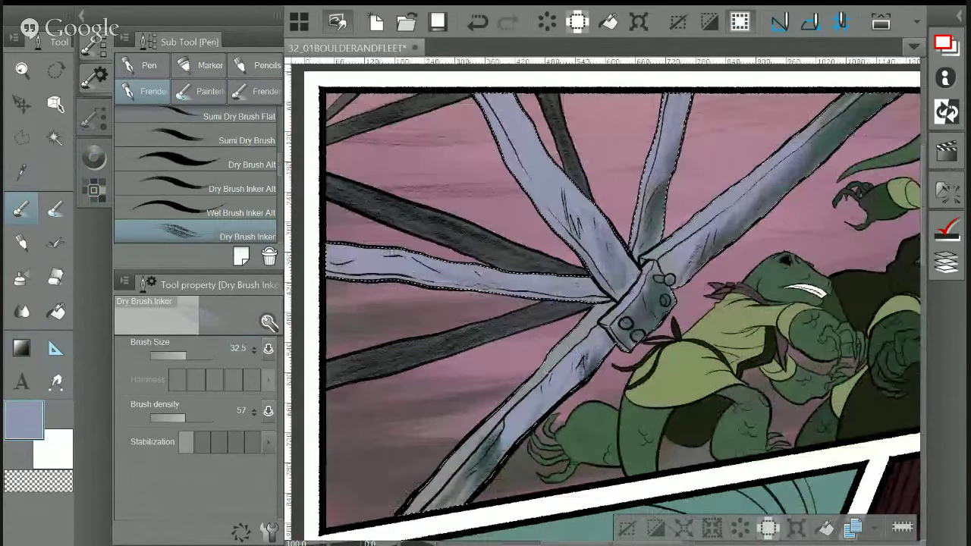
pyautogui.moveTo(455, 254); pyautogui.dragTo(333, 273)
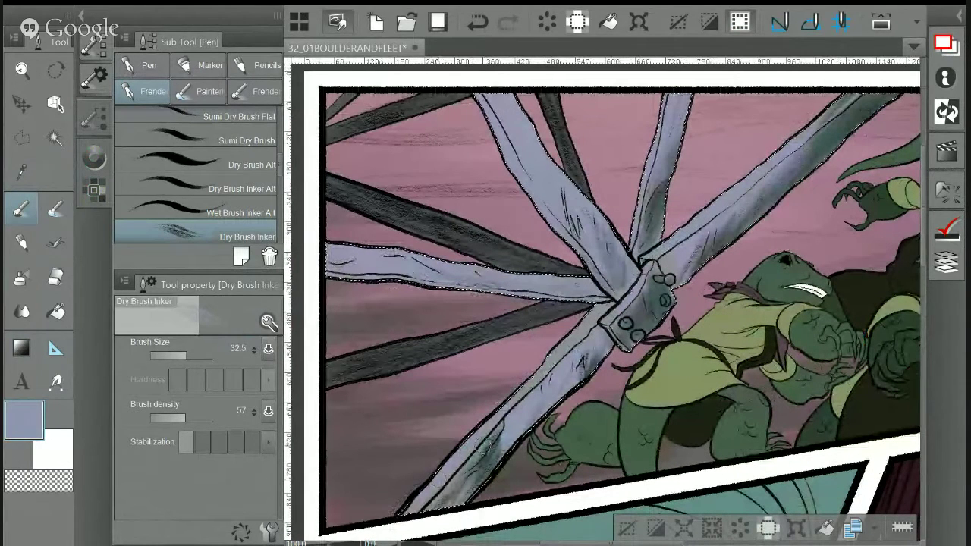
pyautogui.moveTo(448, 282); pyautogui.dragTo(402, 288)
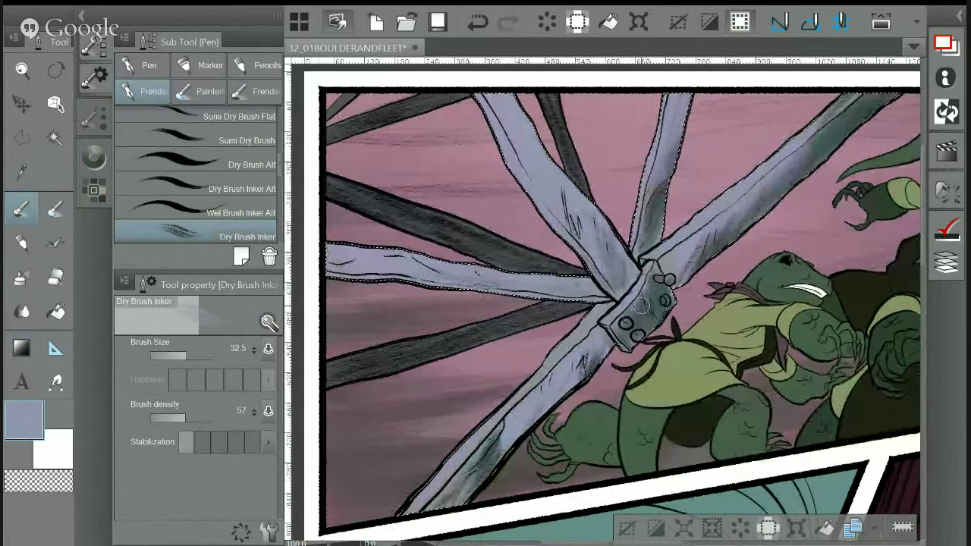
pyautogui.moveTo(523, 258); pyautogui.dragTo(417, 230)
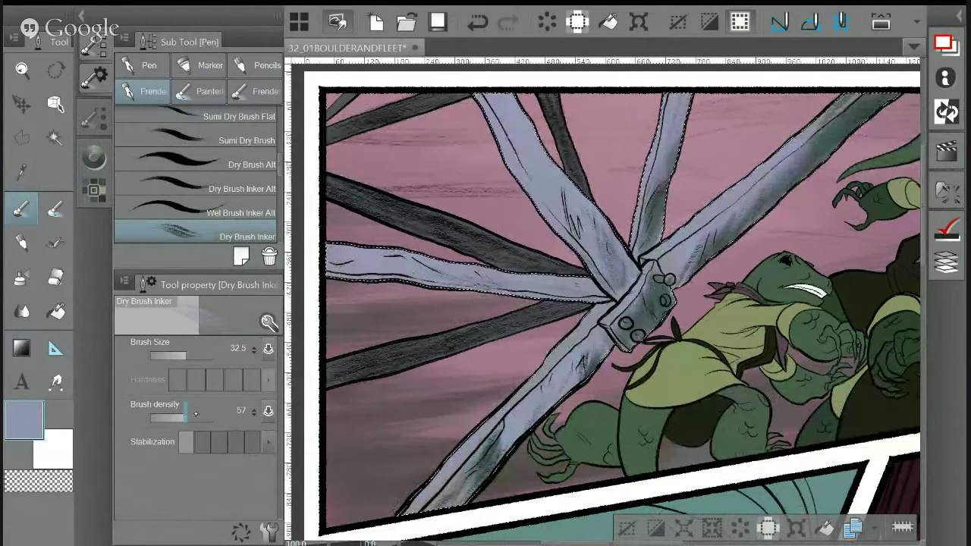
# Raise the Dry Brush Inker density to 86 and paint lavender-blue highlights on the hub plate's bolts and the spokes above it
pyautogui.moveTo(189, 413); pyautogui.dragTo(203, 415)
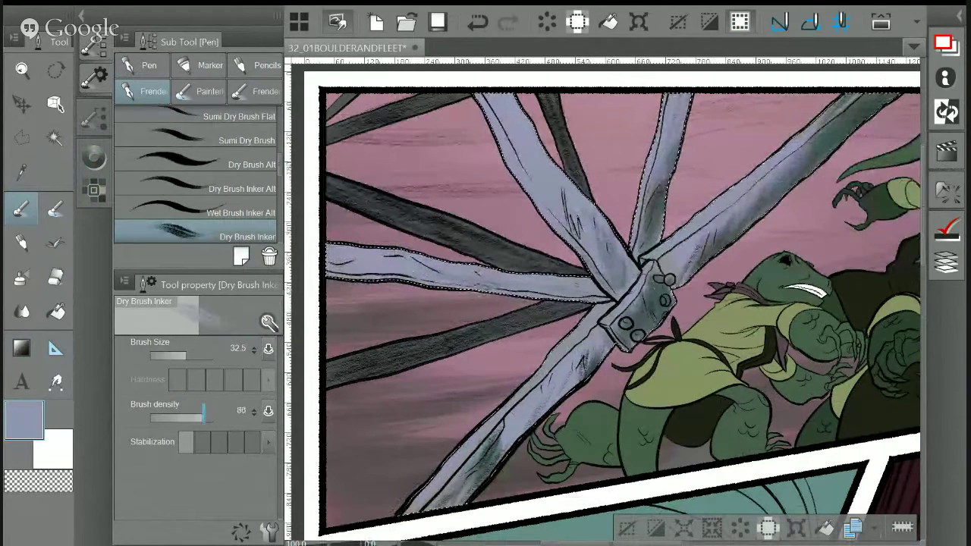
pyautogui.scroll(3, 696, 362)
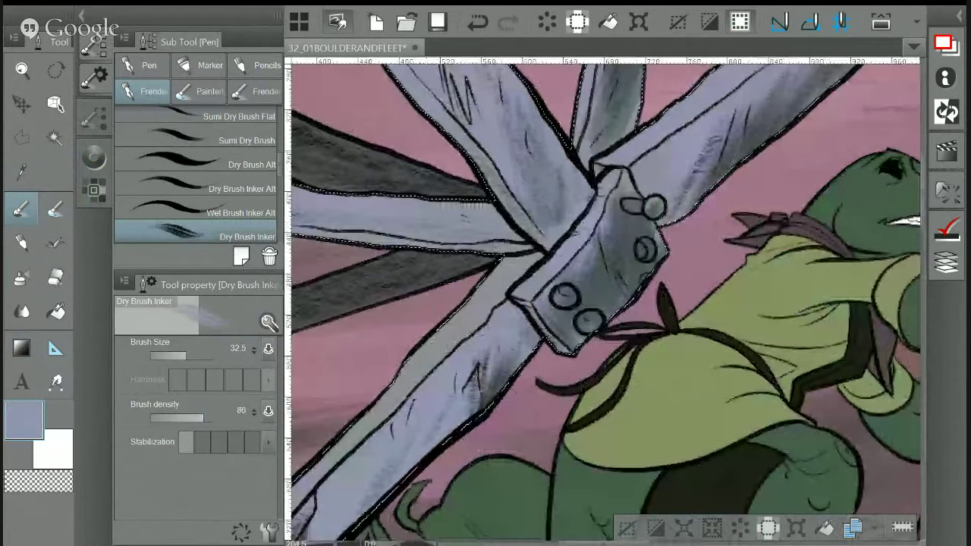
pyautogui.moveTo(562, 291); pyautogui.dragTo(569, 297)
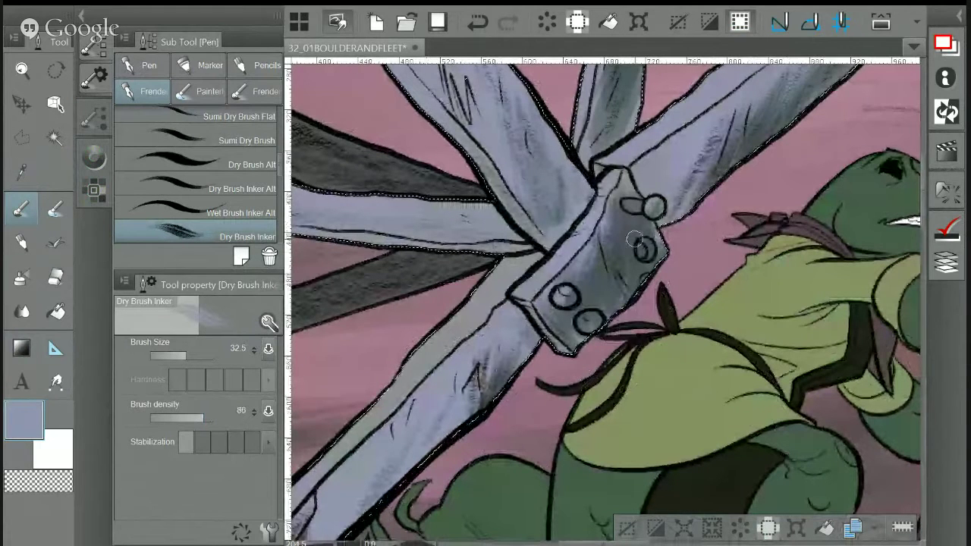
pyautogui.moveTo(634, 239)
pyautogui.mouseDown()
pyautogui.moveTo(615, 251)
pyautogui.moveTo(635, 312)
pyautogui.moveTo(773, 219)
pyautogui.mouseUp()
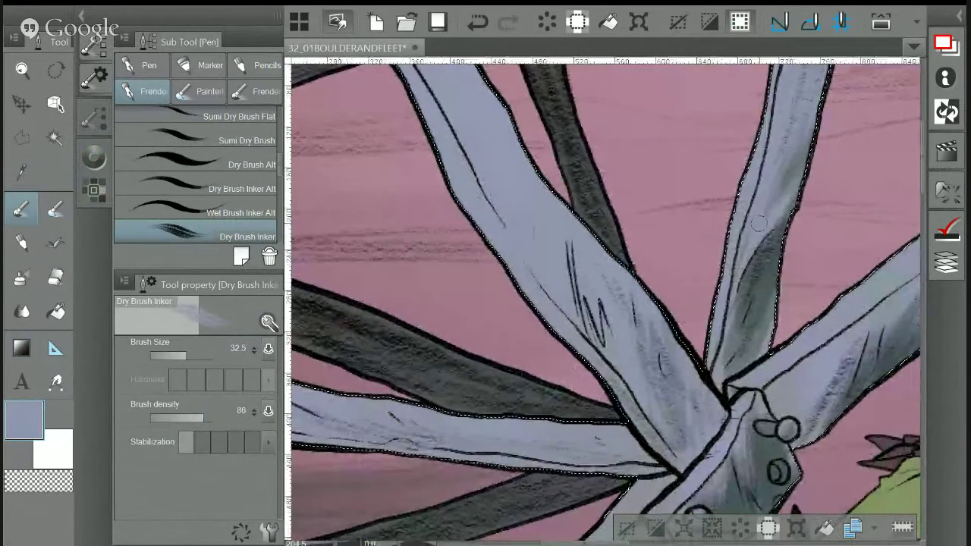
pyautogui.moveTo(785, 121); pyautogui.dragTo(709, 220)
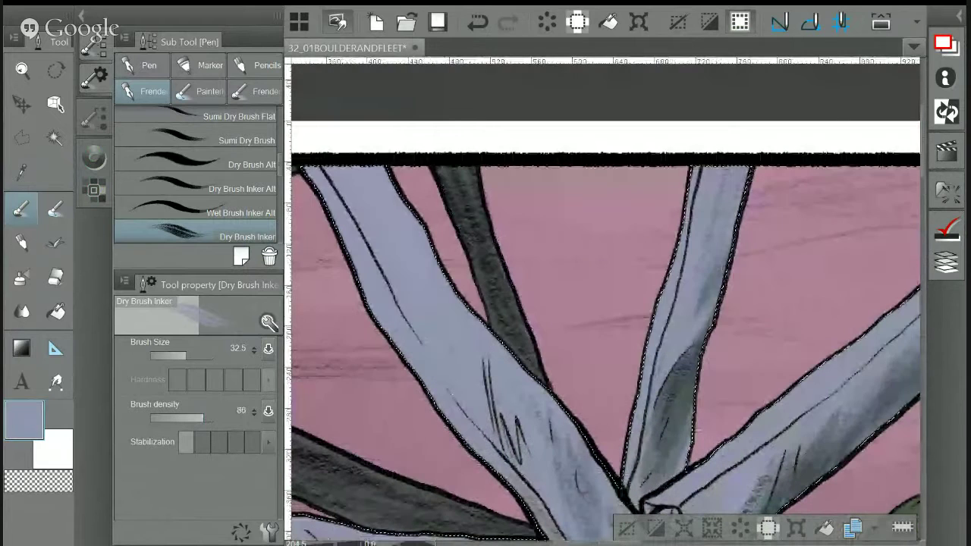
pyautogui.moveTo(644, 387); pyautogui.dragTo(774, 205)
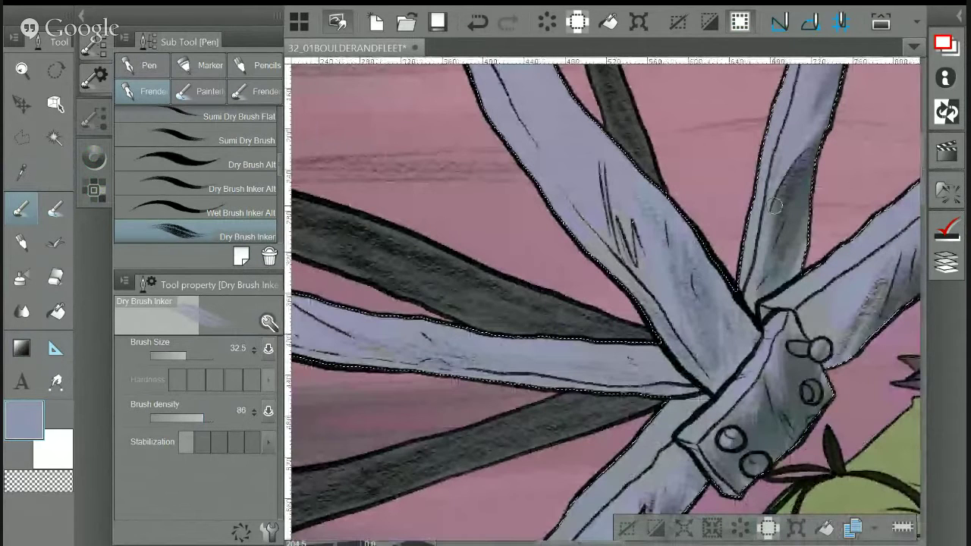
# Sample a dark teal from the upright spoke and dry-brush shadows onto it and the spoke ends around the hub plate
pyautogui.keyDown('alt'); pyautogui.click(779, 281); pyautogui.keyUp('alt')
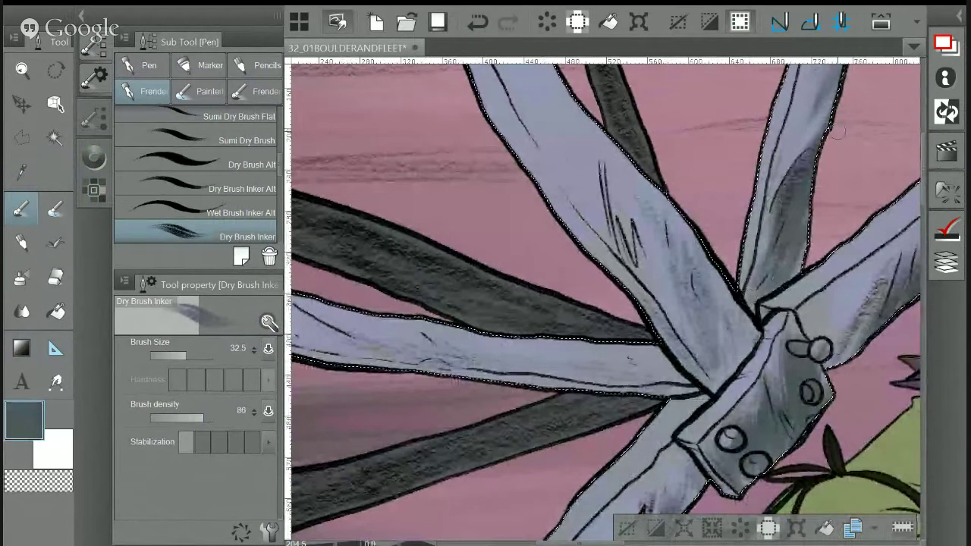
pyautogui.moveTo(803, 126); pyautogui.dragTo(738, 220)
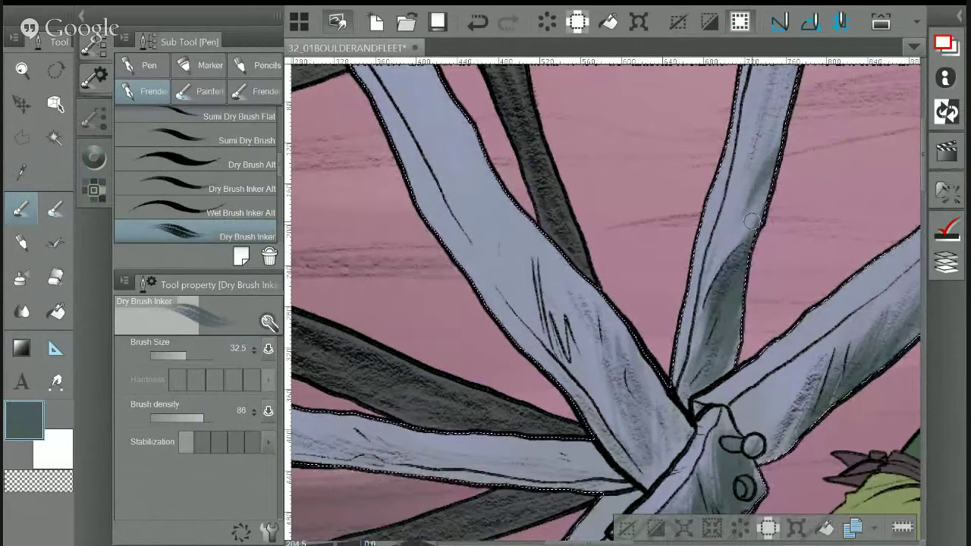
pyautogui.moveTo(751, 219); pyautogui.dragTo(918, 99)
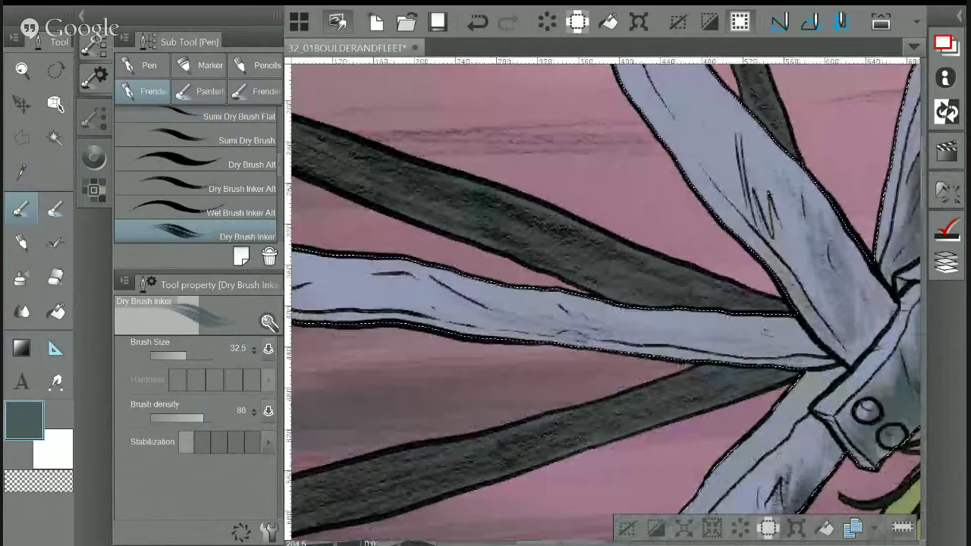
pyautogui.moveTo(793, 320); pyautogui.dragTo(773, 334)
pyautogui.moveTo(816, 423)
pyautogui.mouseDown()
pyautogui.moveTo(822, 470)
pyautogui.moveTo(831, 470)
pyautogui.mouseUp()
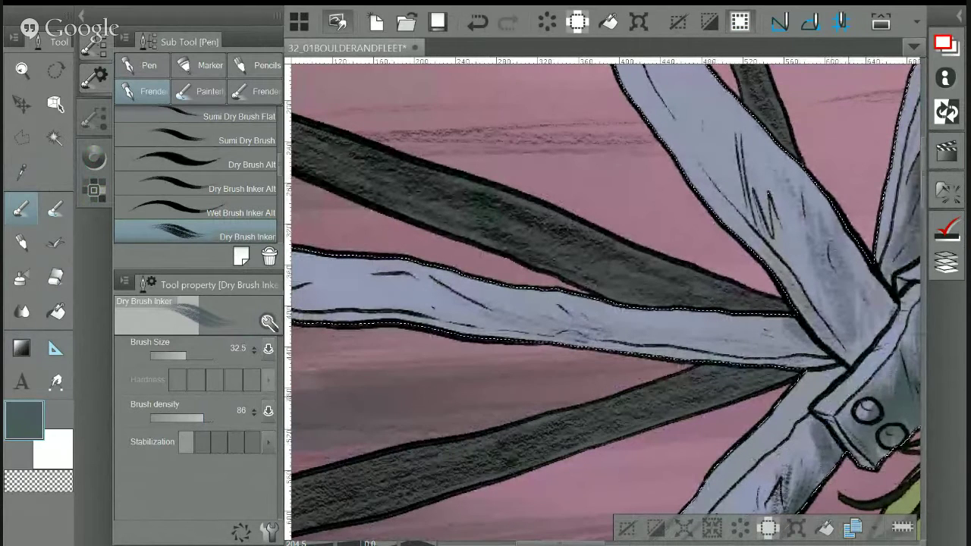
# Dry-brush dark teal shadows along the grain lines and underside of the near-horizontal light spoke and down the lower diagonal spoke
pyautogui.moveTo(590, 333)
pyautogui.mouseDown()
pyautogui.moveTo(711, 322)
pyautogui.moveTo(610, 267)
pyautogui.mouseUp()
pyautogui.moveTo(416, 297)
pyautogui.mouseDown()
pyautogui.moveTo(778, 345)
pyautogui.moveTo(733, 320)
pyautogui.mouseUp()
pyautogui.moveTo(606, 303); pyautogui.dragTo(478, 258)
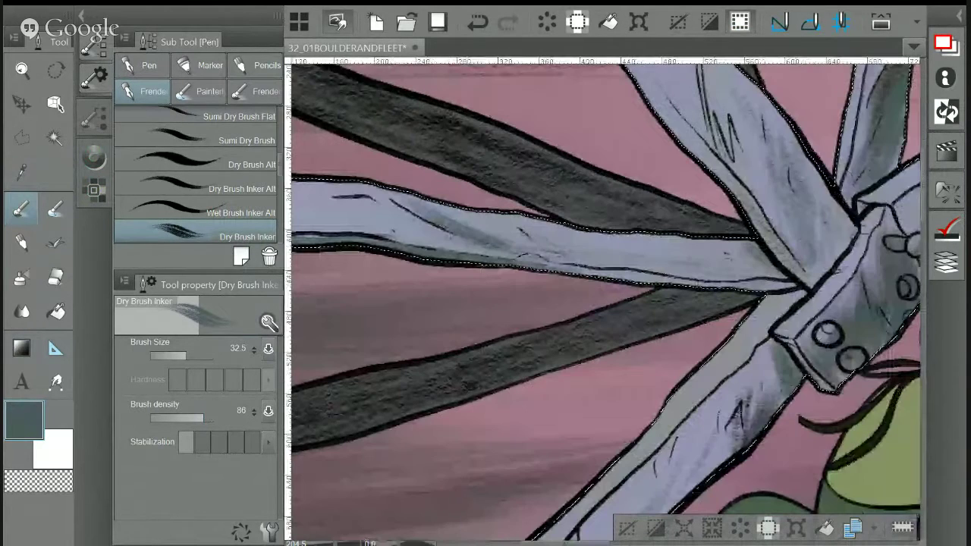
pyautogui.moveTo(607, 341); pyautogui.dragTo(627, 222)
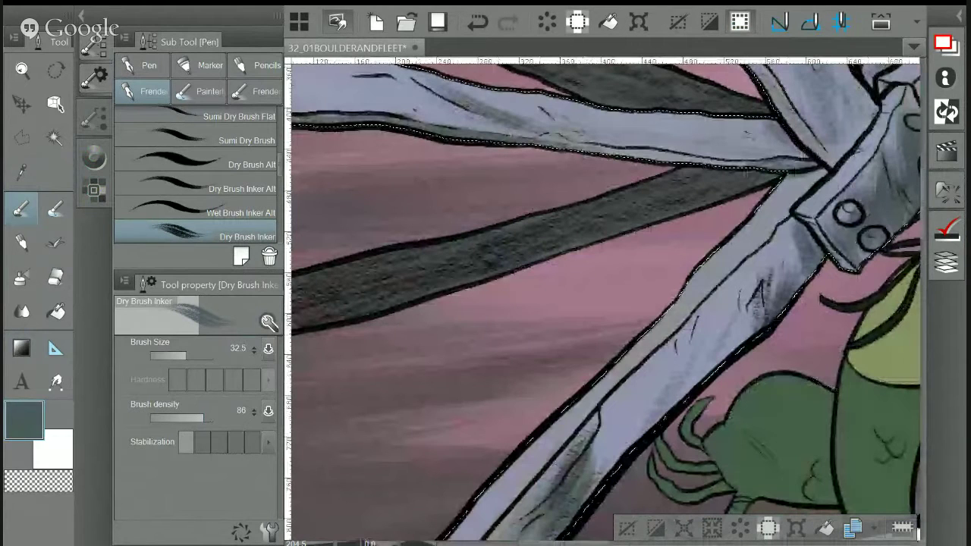
pyautogui.hotkey('ctrl', '-')
pyautogui.hotkey('ctrl', '-')
pyautogui.hotkey('ctrl', '-')
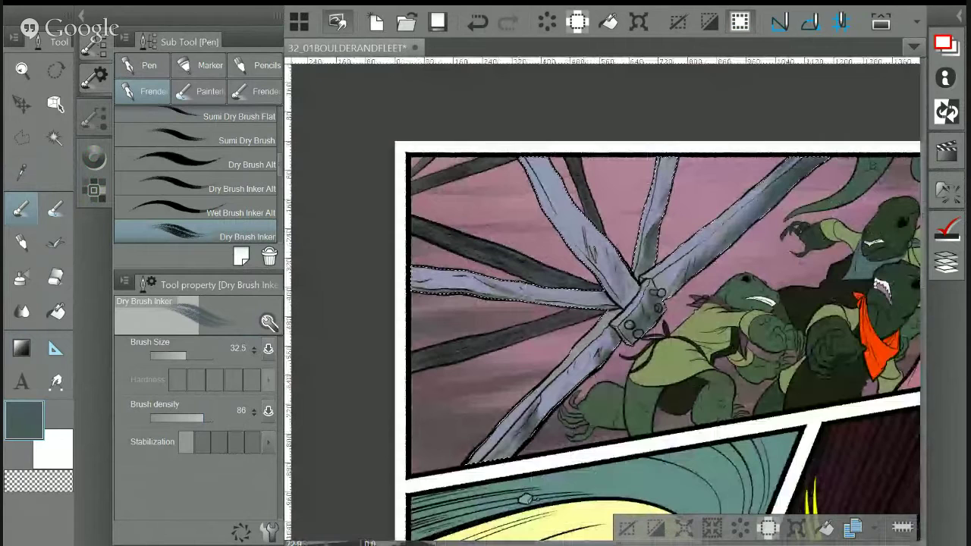
# Sample the spokes' light lavender-blue, apply it as a circular foreground-to-transparent gradient over the selected light spokes, and clear the selection
pyautogui.press('i')
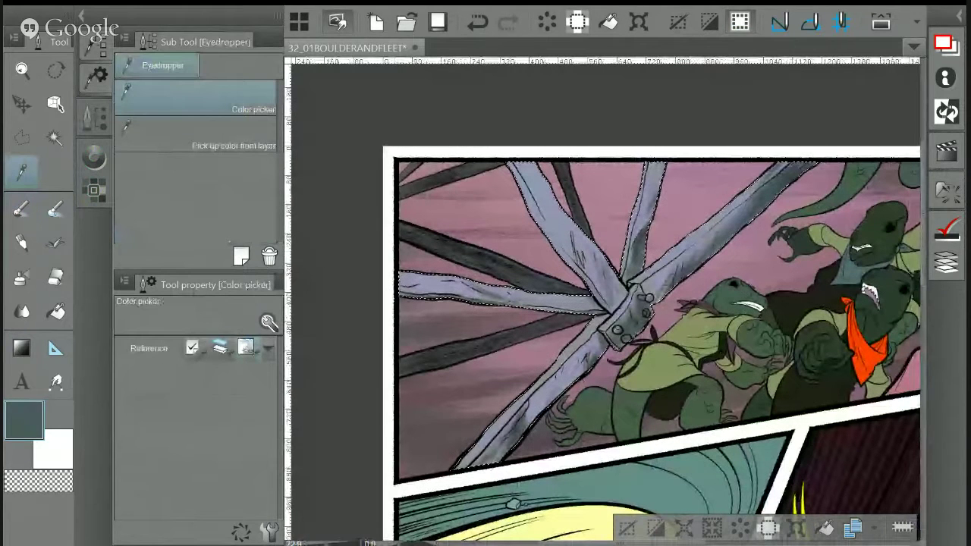
pyautogui.click(440, 288)
pyautogui.press('g')
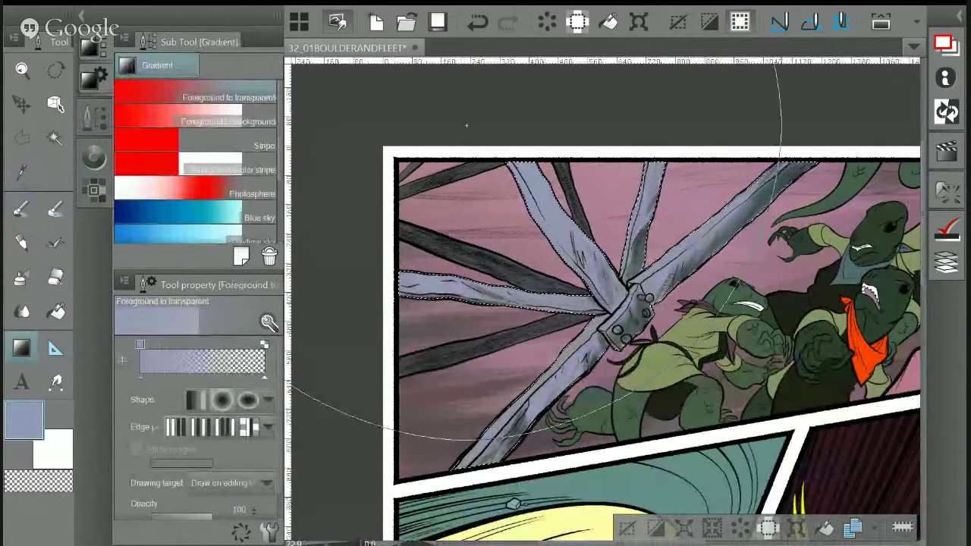
pyautogui.hotkey('ctrl', 'd')
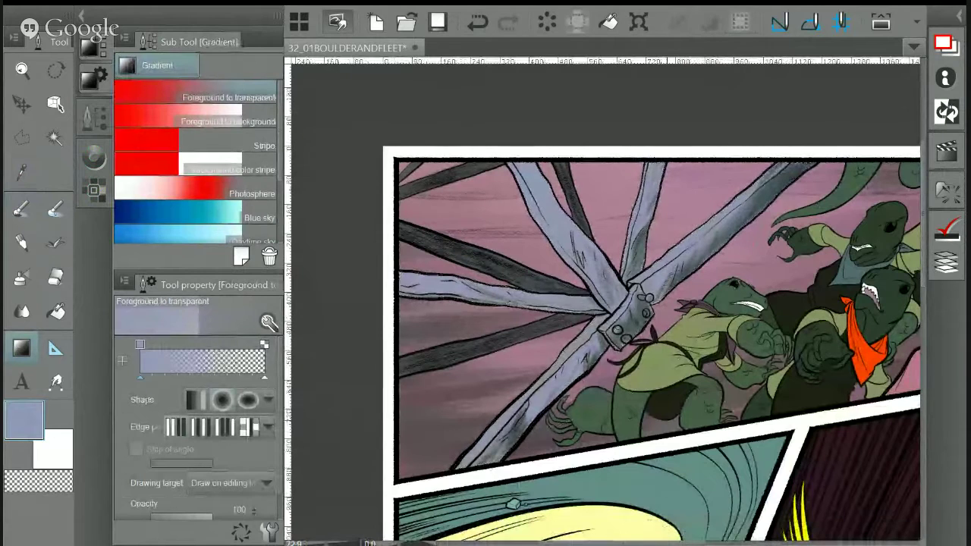
# Select the dark background spokes and mix a very dark teal with H 186, S 28, V 15
pyautogui.hotkey('ctrl', 'z')
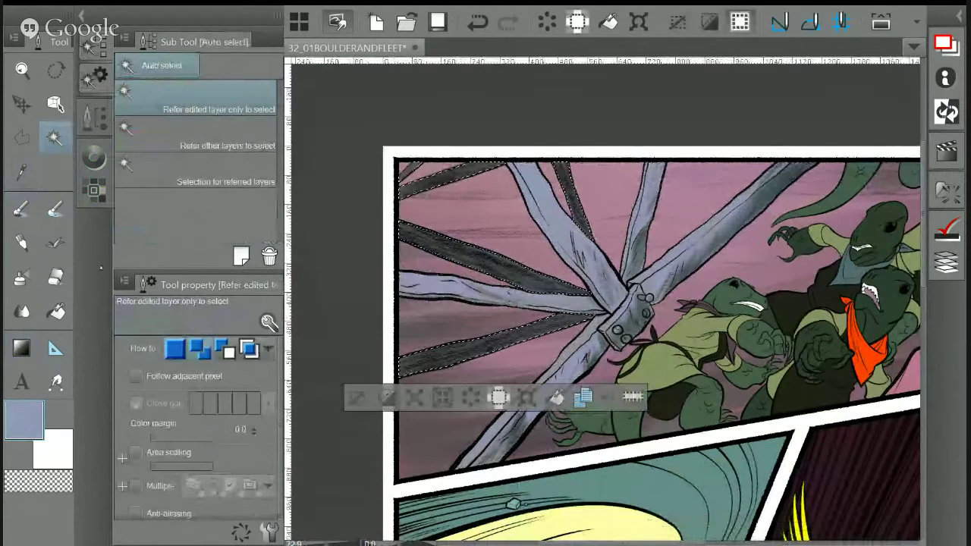
pyautogui.press('i')
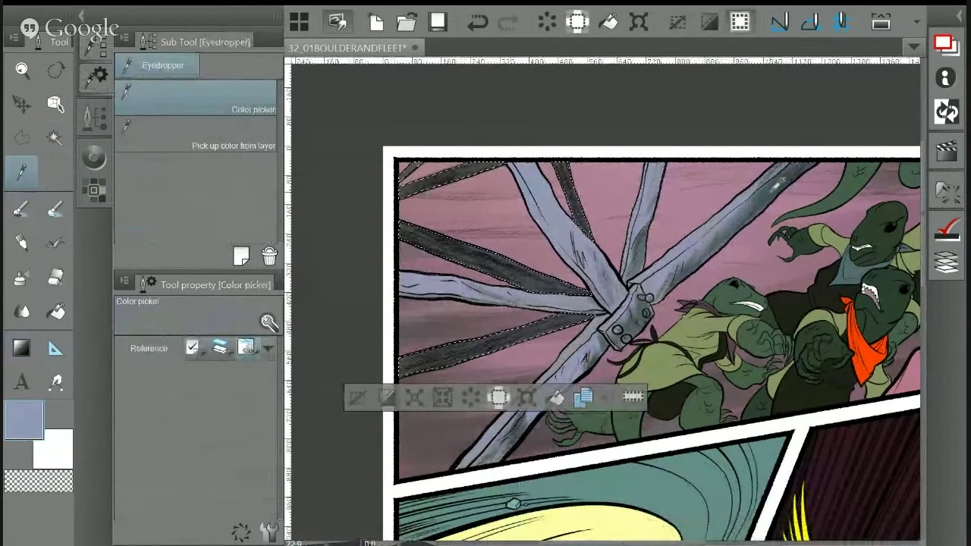
pyautogui.click(421, 361)
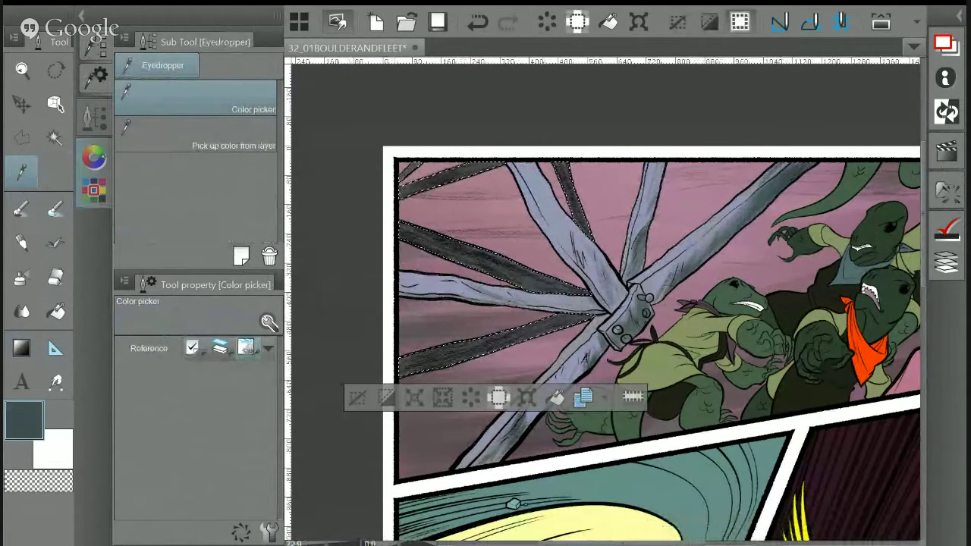
pyautogui.click(94, 157)
pyautogui.click(184, 163)
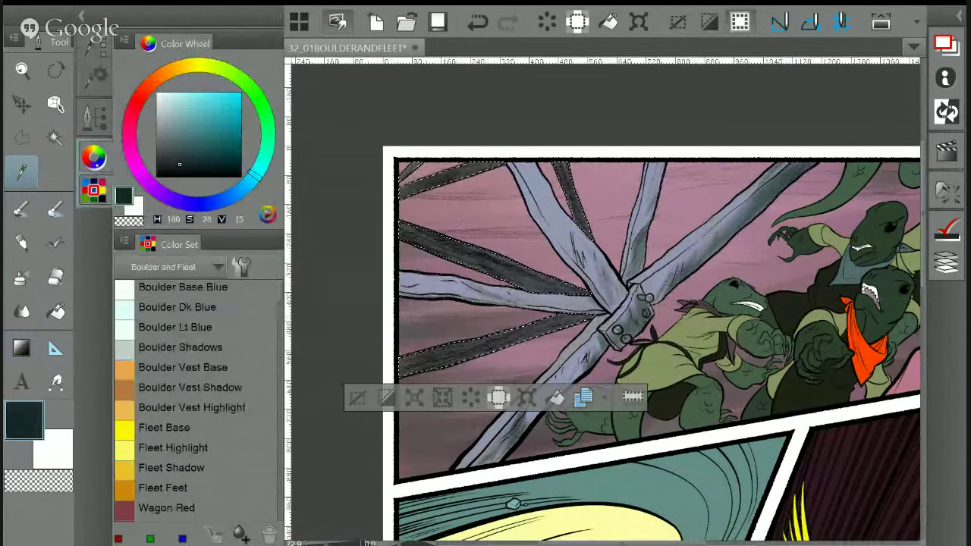
# Apply a very dark teal gradient over the selected background spokes and clear the selection
pyautogui.click(94, 157)
pyautogui.press('g')
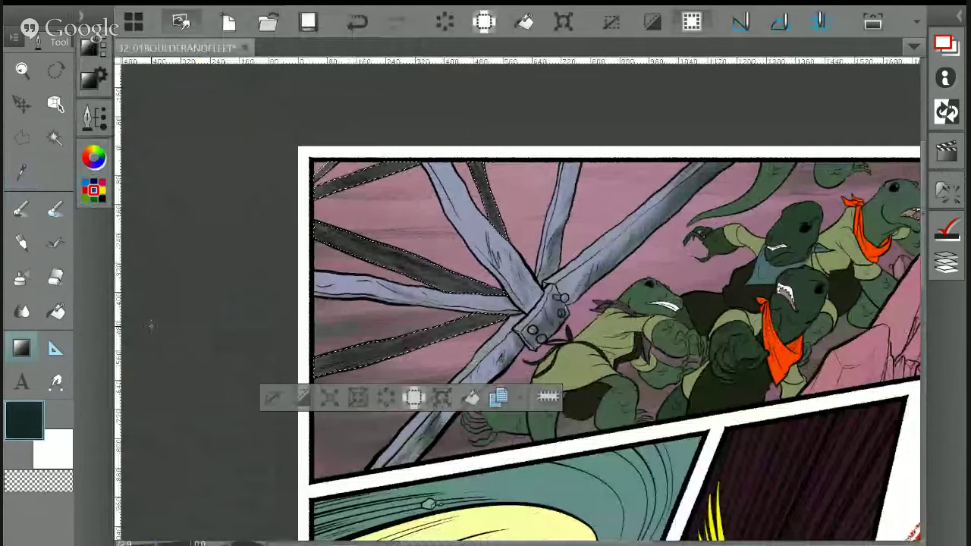
pyautogui.hotkey('ctrl', 'd')
# Select the pink rock formation at the far end of the top panel, leaving out the green crystals
pyautogui.scroll(-1, 271, 390)
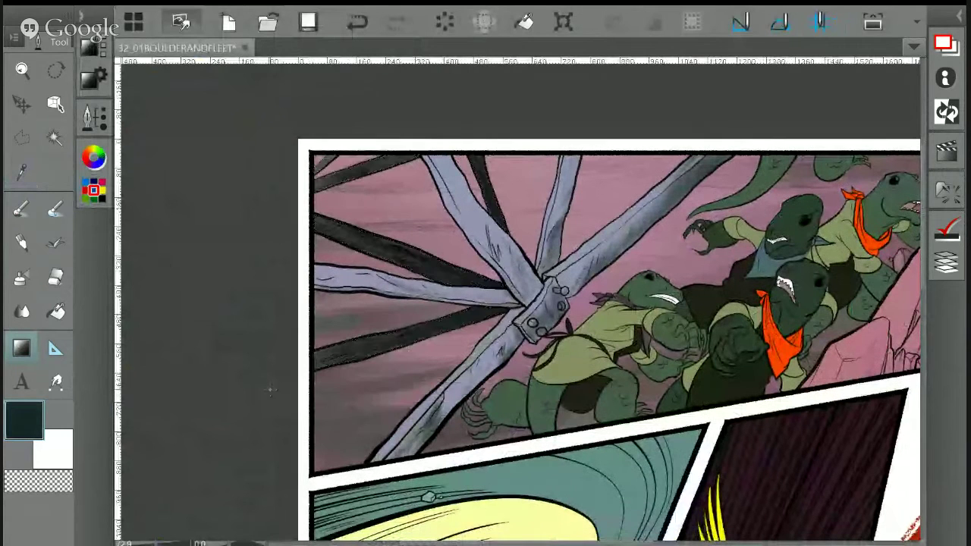
pyautogui.moveTo(270, 389); pyautogui.dragTo(127, 346)
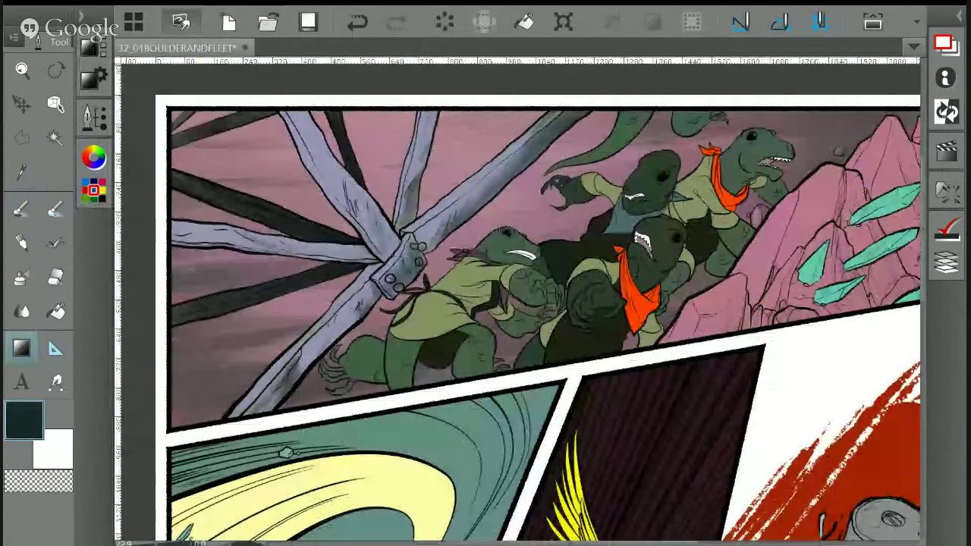
pyautogui.moveTo(683, 265); pyautogui.dragTo(518, 293)
pyautogui.press('w')
pyautogui.click(717, 197)
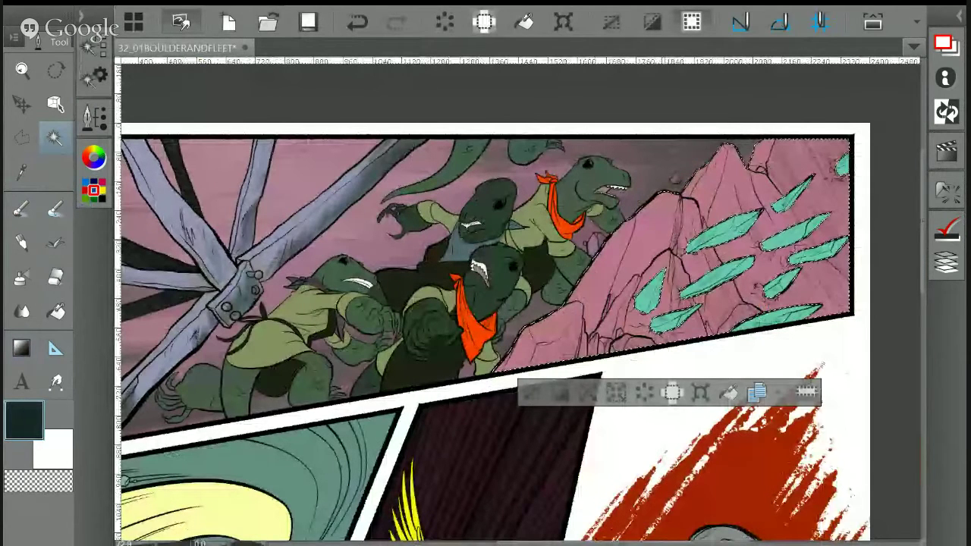
# Sample the rocks' pink, lighten it to H 345, S 23, and apply it as a gradient over the selected rocks
pyautogui.press('g')
pyautogui.keyDown('alt'); pyautogui.click(645, 242); pyautogui.keyUp('alt')
pyautogui.moveTo(550, 139); pyautogui.dragTo(476, 120)
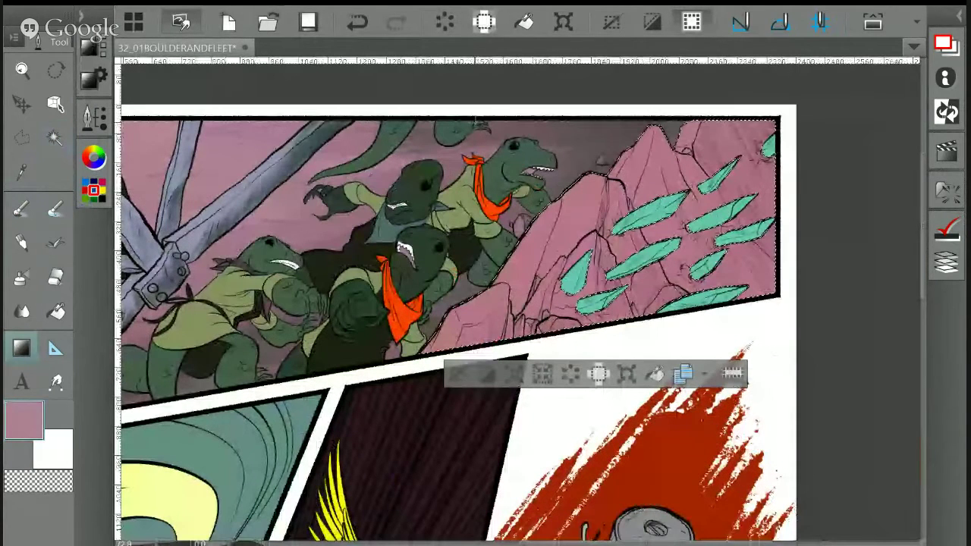
pyautogui.click(94, 157)
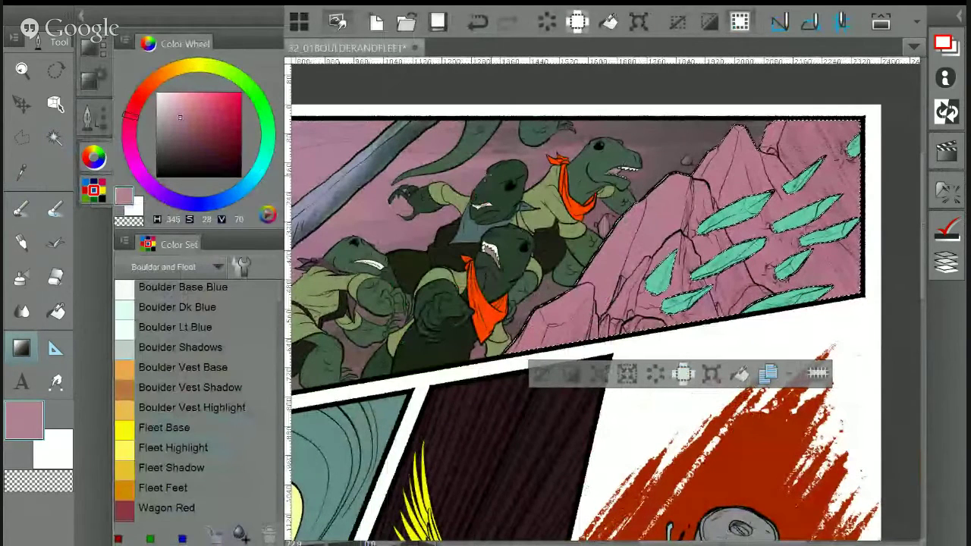
pyautogui.click(175, 112)
pyautogui.moveTo(409, 114); pyautogui.dragTo(758, 431)
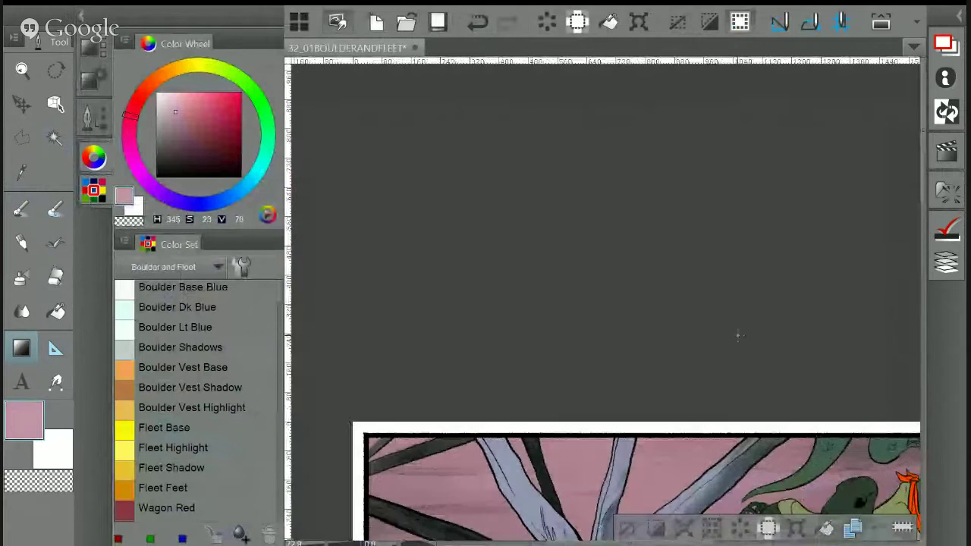
pyautogui.moveTo(607, 380); pyautogui.dragTo(493, 152)
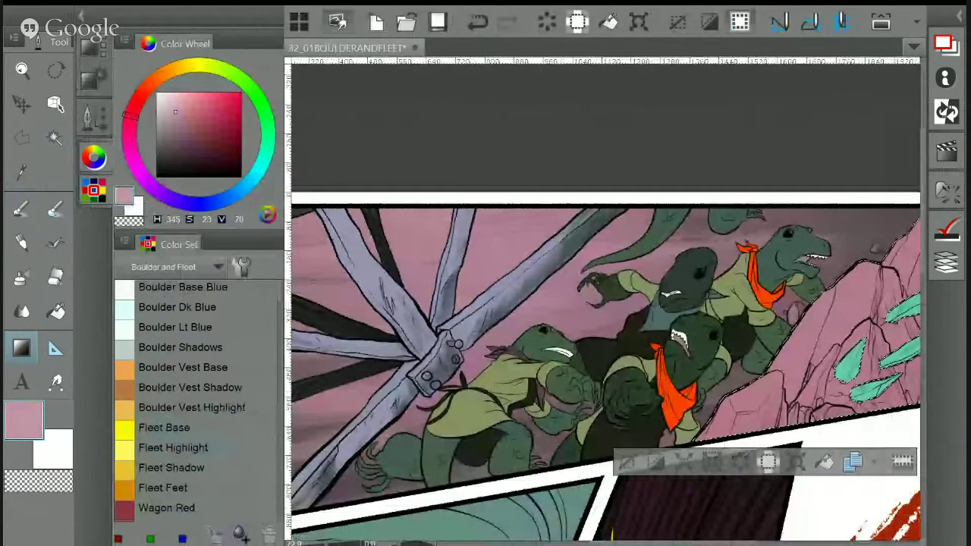
pyautogui.click(94, 158)
pyautogui.moveTo(621, 176); pyautogui.dragTo(443, 139)
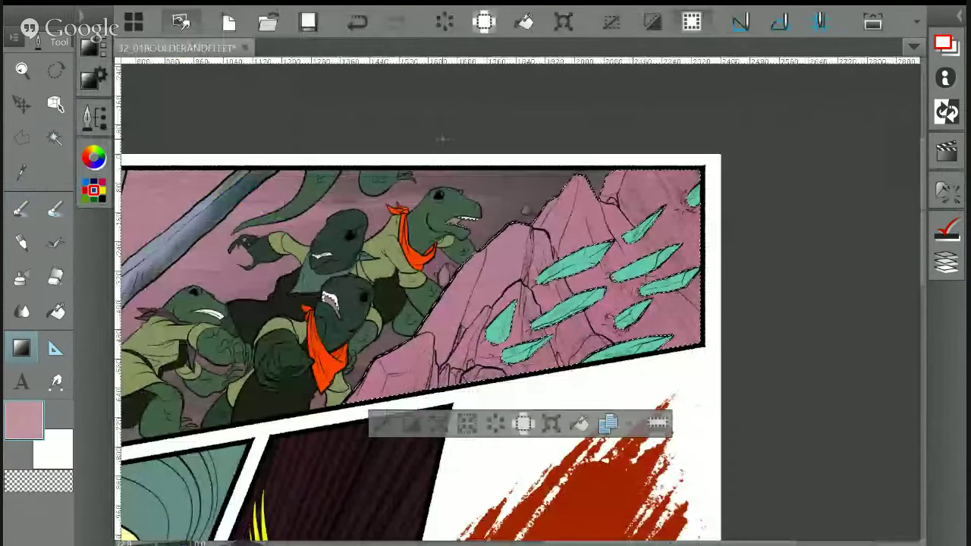
# Sample the dark mauve background and paint broad shadows with a large brush over the rock faces around and below the green crystals
pyautogui.press('i')
pyautogui.click(512, 194)
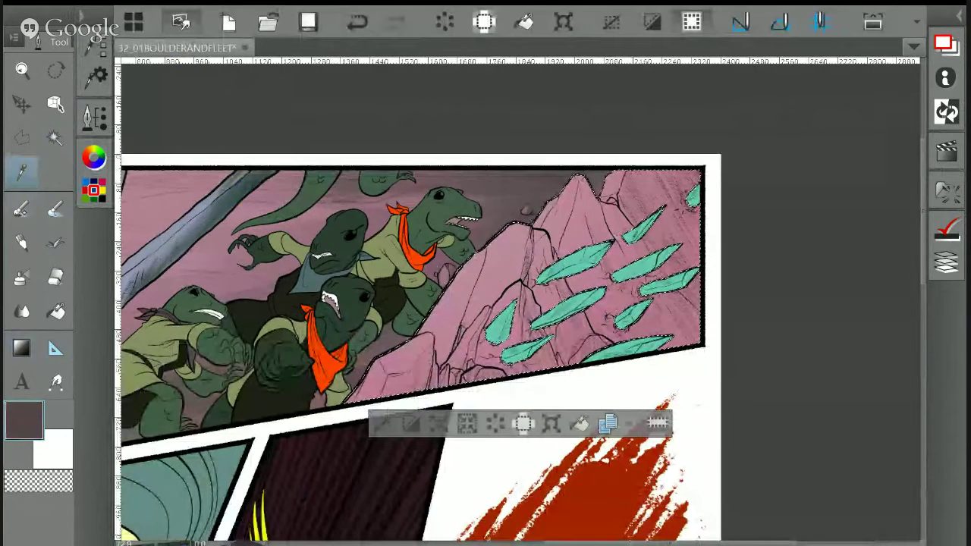
pyautogui.press('p')
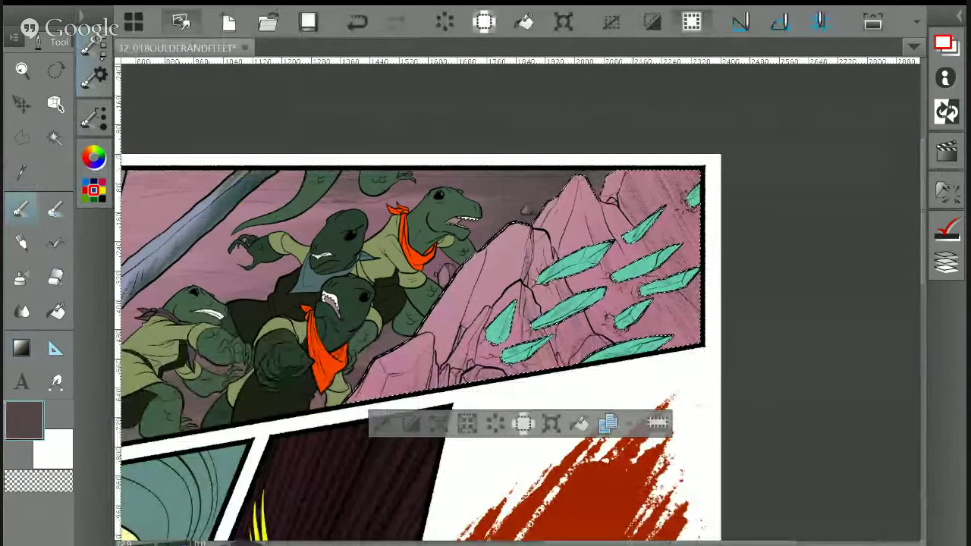
pyautogui.click(94, 76)
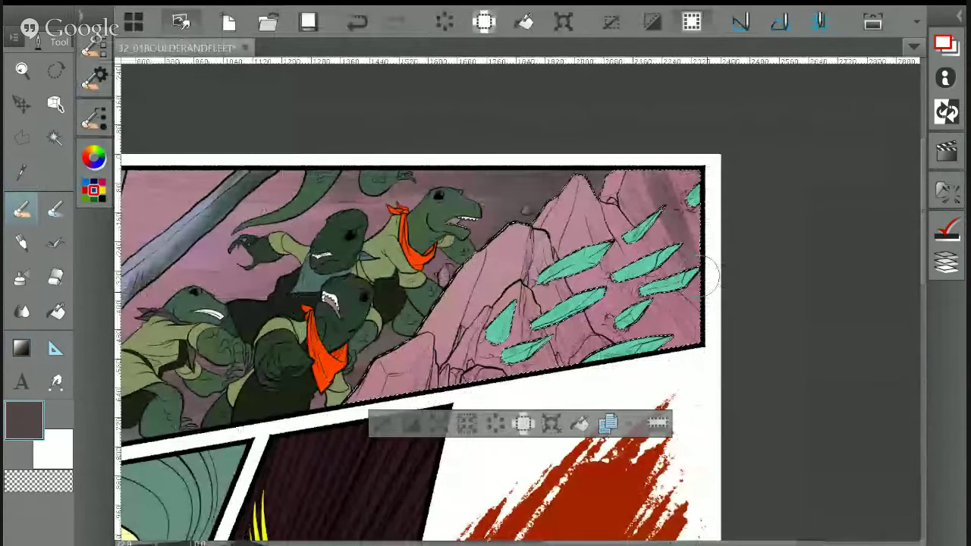
pyautogui.moveTo(709, 277); pyautogui.dragTo(686, 197)
pyautogui.moveTo(656, 254); pyautogui.dragTo(592, 342)
pyautogui.moveTo(618, 300)
pyautogui.mouseDown()
pyautogui.moveTo(580, 350)
pyautogui.moveTo(530, 318)
pyautogui.moveTo(550, 304)
pyautogui.moveTo(565, 338)
pyautogui.moveTo(587, 329)
pyautogui.moveTo(599, 220)
pyautogui.mouseUp()
pyautogui.moveTo(531, 357)
pyautogui.mouseDown()
pyautogui.moveTo(501, 379)
pyautogui.moveTo(416, 396)
pyautogui.moveTo(436, 340)
pyautogui.moveTo(394, 387)
pyautogui.moveTo(455, 372)
pyautogui.moveTo(497, 378)
pyautogui.moveTo(531, 318)
pyautogui.moveTo(715, 364)
pyautogui.moveTo(665, 281)
pyautogui.moveTo(682, 245)
pyautogui.mouseUp()
pyautogui.moveTo(523, 230); pyautogui.dragTo(543, 332)
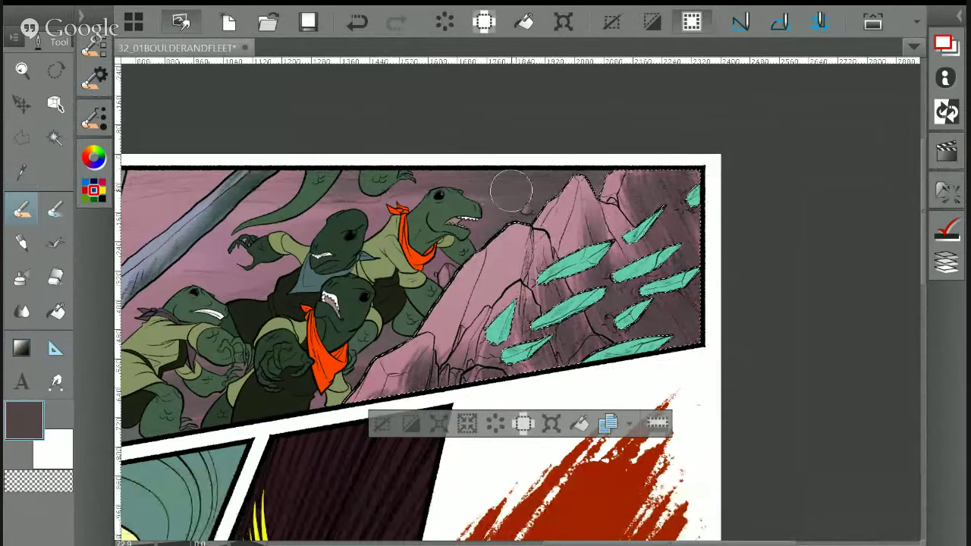
# Reduce the Concept 1 brush size to 30 and paint finer dark mauve shadows along the rock peaks, ridges and foreground boulders
pyautogui.click(94, 75)
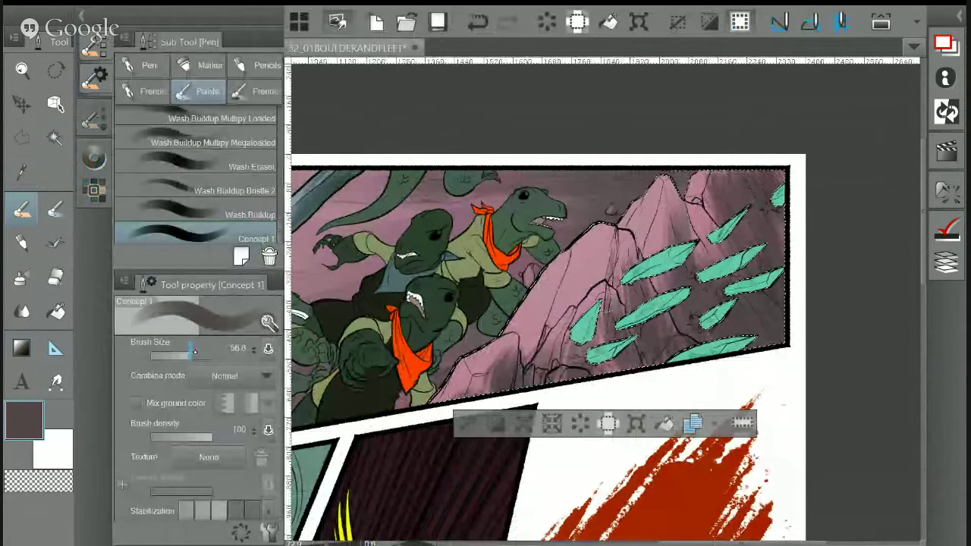
pyautogui.moveTo(194, 351); pyautogui.dragTo(182, 352)
pyautogui.moveTo(614, 246)
pyautogui.mouseDown()
pyautogui.moveTo(626, 269)
pyautogui.moveTo(658, 195)
pyautogui.moveTo(652, 254)
pyautogui.moveTo(679, 188)
pyautogui.moveTo(690, 248)
pyautogui.mouseUp()
pyautogui.moveTo(709, 209)
pyautogui.mouseDown()
pyautogui.moveTo(688, 253)
pyautogui.moveTo(699, 238)
pyautogui.mouseUp()
pyautogui.moveTo(728, 238); pyautogui.dragTo(714, 260)
pyautogui.moveTo(721, 171); pyautogui.dragTo(708, 198)
pyautogui.moveTo(591, 303); pyautogui.dragTo(554, 366)
pyautogui.moveTo(569, 325)
pyautogui.mouseDown()
pyautogui.moveTo(561, 370)
pyautogui.moveTo(527, 396)
pyautogui.mouseUp()
pyautogui.moveTo(518, 338); pyautogui.dragTo(511, 363)
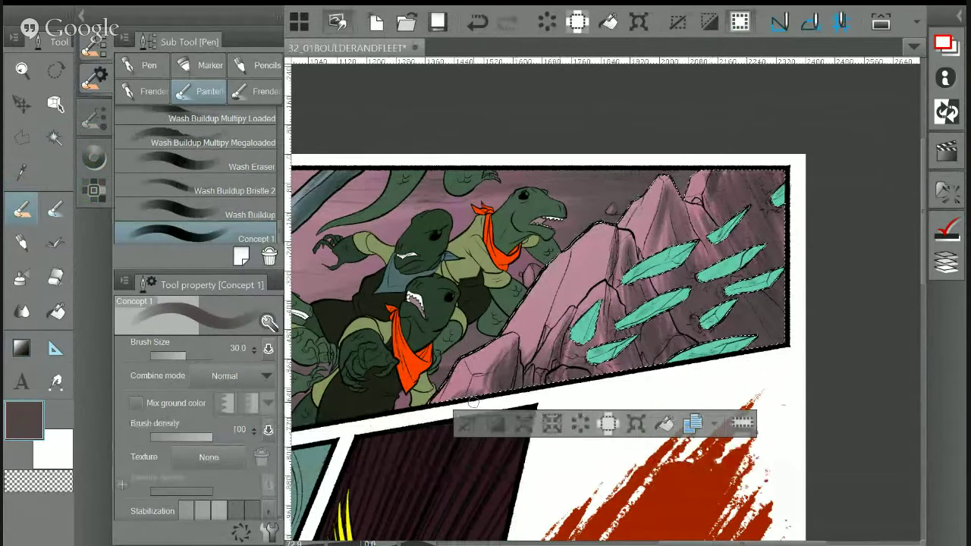
# Sample the light pink of the rocks and paint highlights on the lower foreground rocks with the Concept 1 brush
pyautogui.press('i')
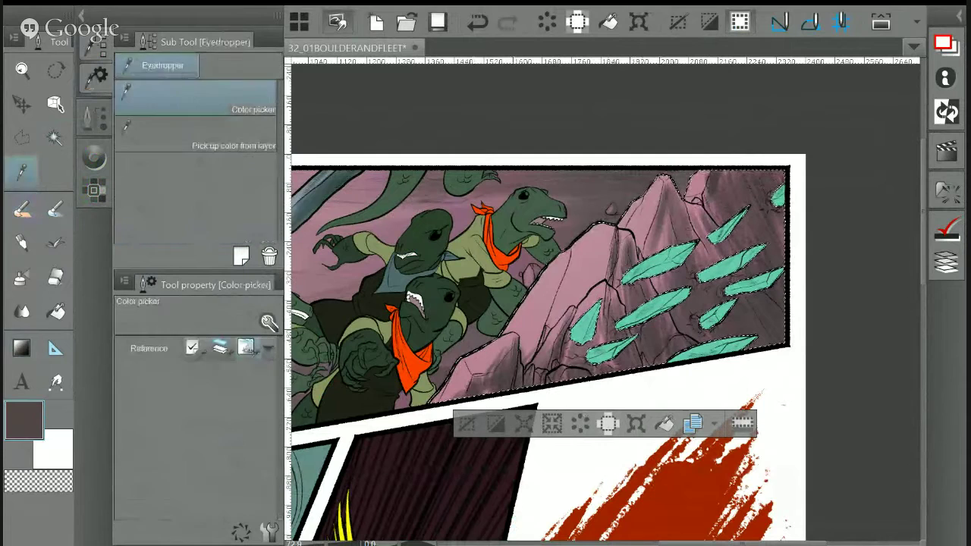
pyautogui.click(598, 228)
pyautogui.press('b')
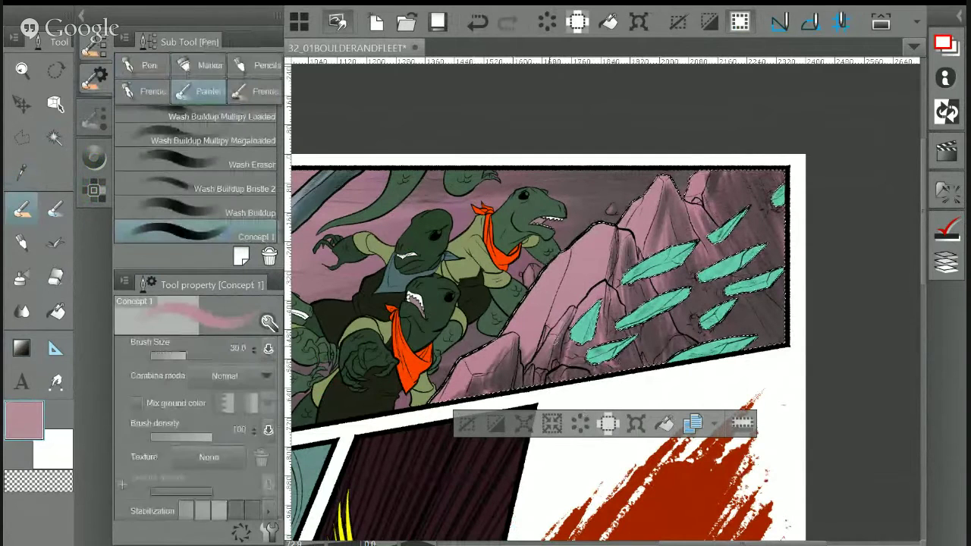
pyautogui.moveTo(553, 331); pyautogui.dragTo(541, 356)
pyautogui.moveTo(637, 326); pyautogui.dragTo(543, 390)
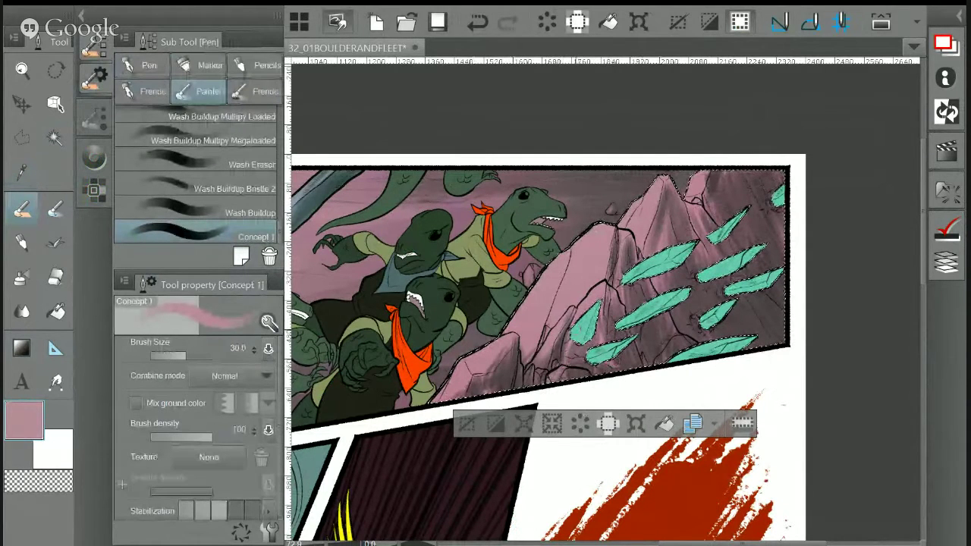
pyautogui.moveTo(630, 326)
pyautogui.mouseDown()
pyautogui.moveTo(628, 338)
pyautogui.moveTo(601, 328)
pyautogui.mouseUp()
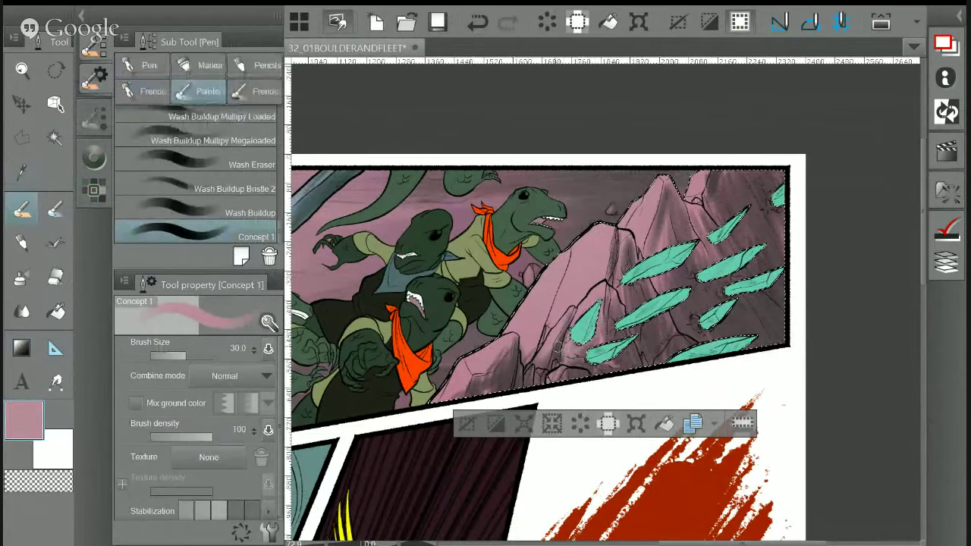
pyautogui.moveTo(502, 348)
pyautogui.mouseDown()
pyautogui.moveTo(491, 368)
pyautogui.moveTo(485, 349)
pyautogui.moveTo(509, 349)
pyautogui.moveTo(497, 358)
pyautogui.mouseUp()
pyautogui.moveTo(459, 390); pyautogui.dragTo(467, 383)
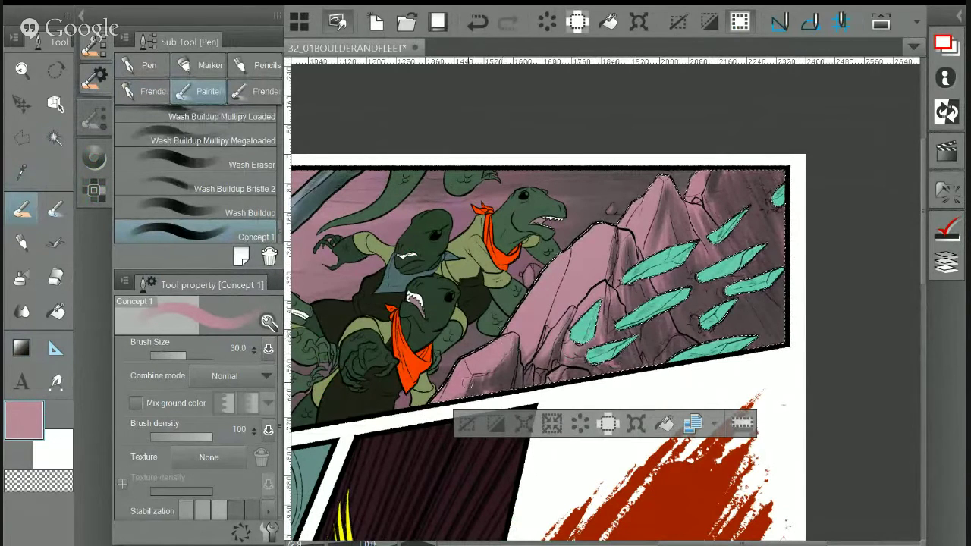
pyautogui.moveTo(548, 390); pyautogui.dragTo(455, 385)
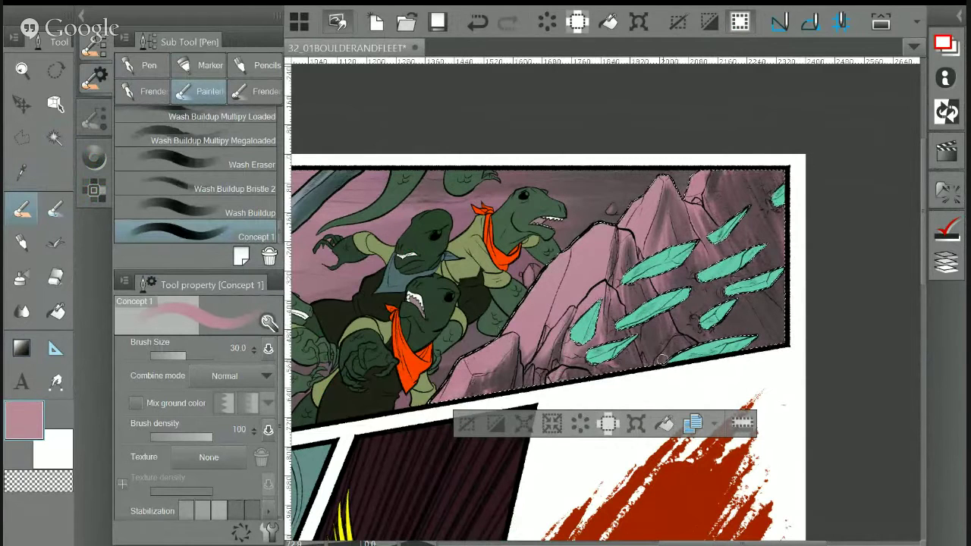
# Paint light pink highlights over the far slope and the upper rock peaks
pyautogui.moveTo(774, 243); pyautogui.dragTo(705, 322)
pyautogui.moveTo(686, 183); pyautogui.dragTo(634, 283)
pyautogui.moveTo(720, 171); pyautogui.dragTo(705, 231)
pyautogui.moveTo(685, 183)
pyautogui.mouseDown()
pyautogui.moveTo(672, 196)
pyautogui.moveTo(706, 183)
pyautogui.mouseUp()
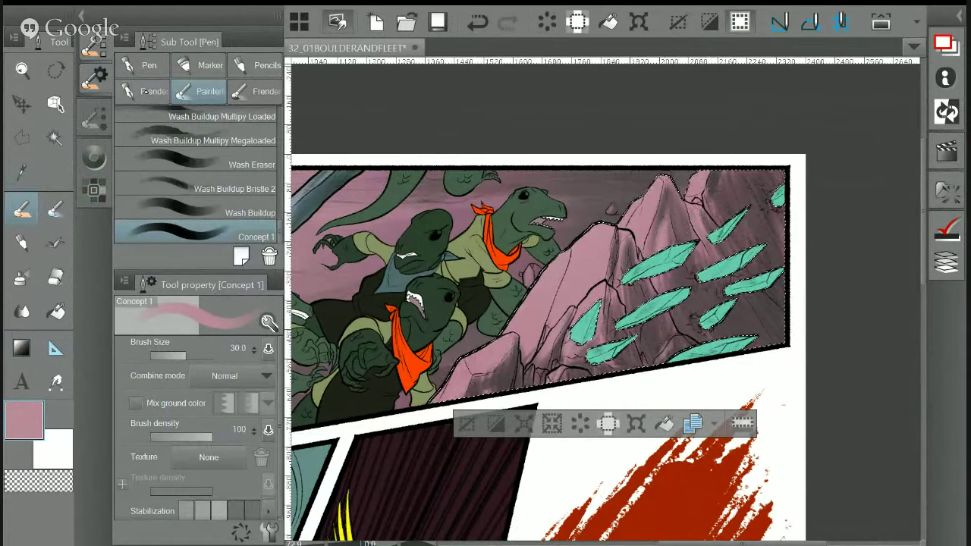
# Sample the dark mauve of the slope and add dry-brush texture beside the uppermost crystals with the Dry Brush Inker
pyautogui.click(144, 91)
pyautogui.click(23, 174)
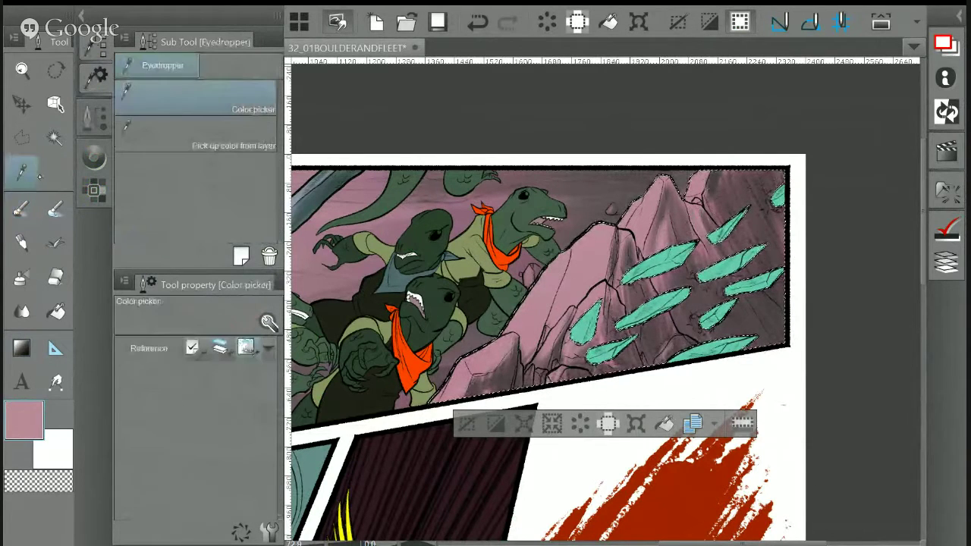
pyautogui.click(747, 227)
pyautogui.press('b')
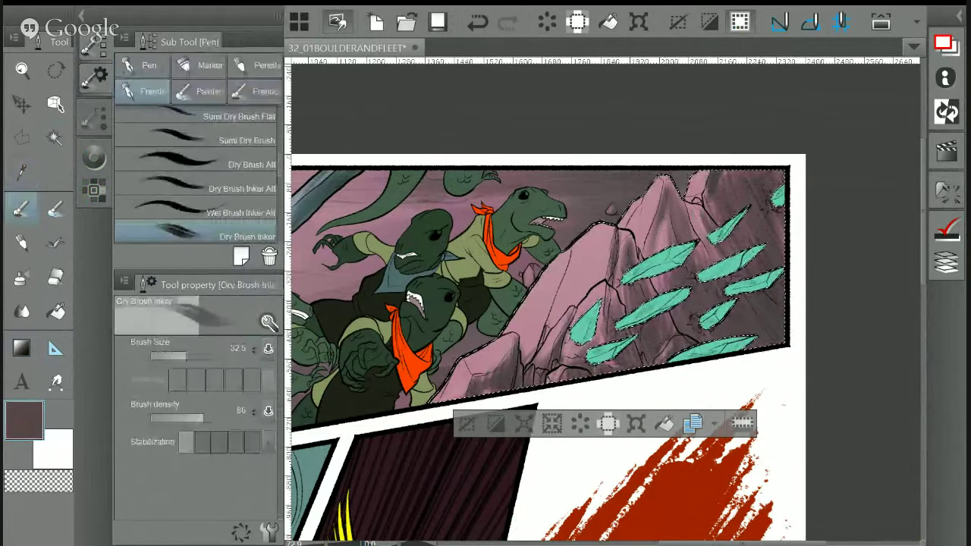
pyautogui.scroll(1, 716, 201)
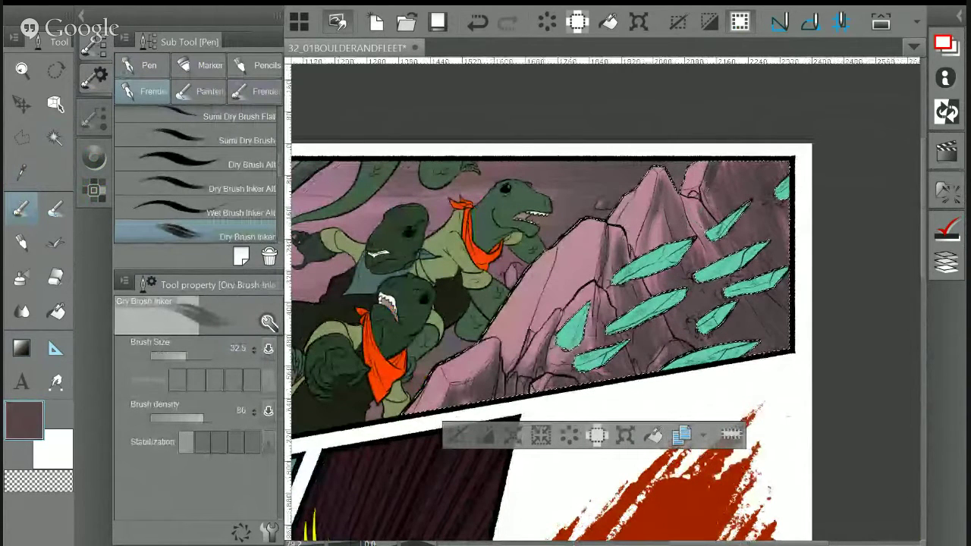
pyautogui.scroll(3, 724, 198)
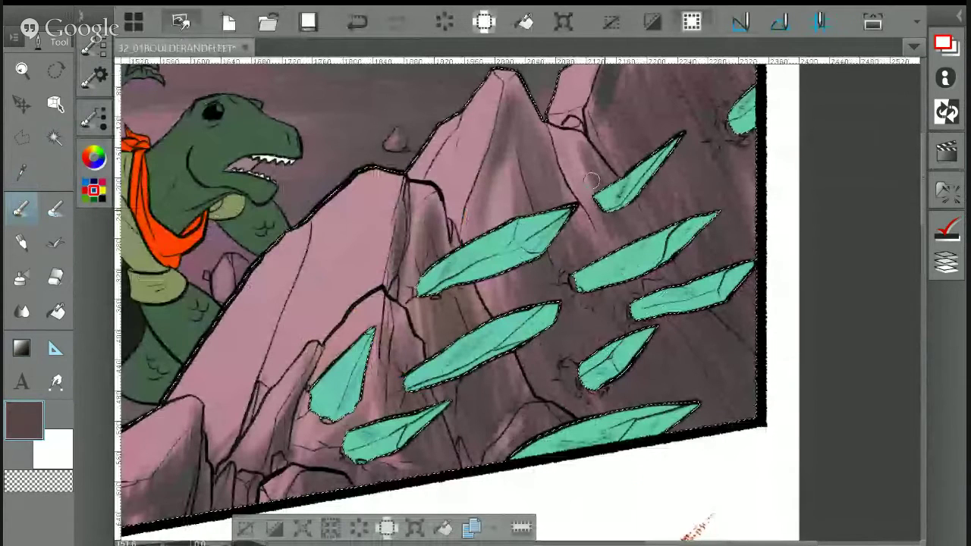
pyautogui.moveTo(592, 179); pyautogui.dragTo(603, 122)
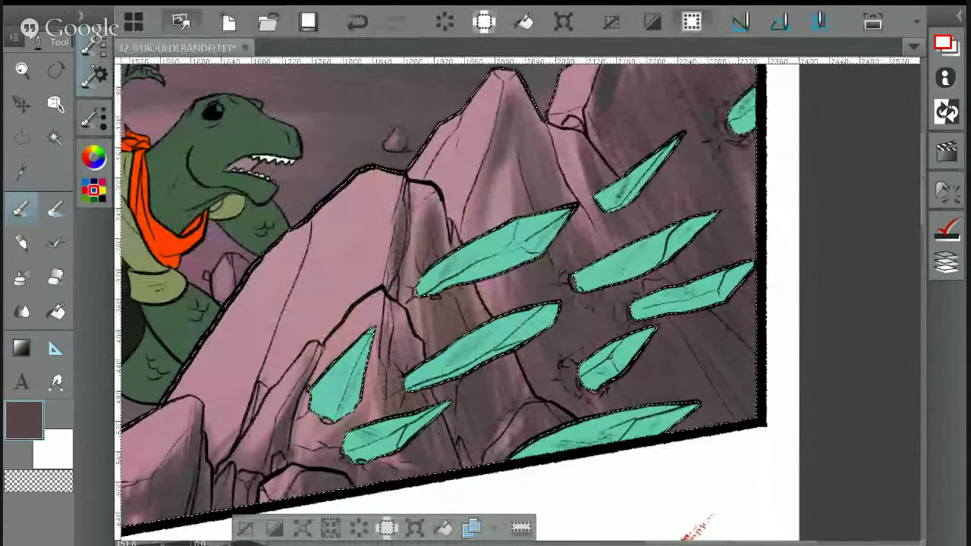
# Set the Dry Brush Inker size to 100, sample a mid mauve, and texture the middle rocks around the lower crystals
pyautogui.press('Tab')
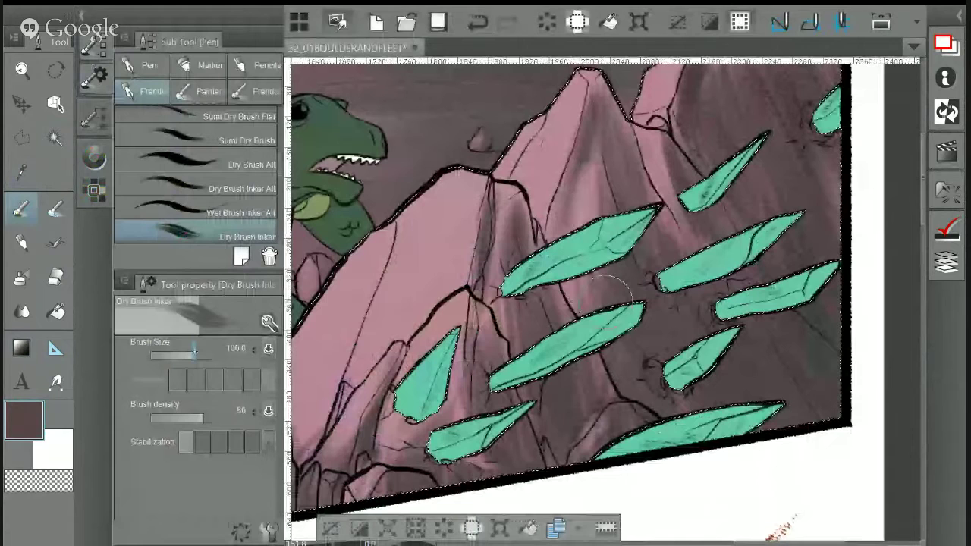
pyautogui.press('Tab')
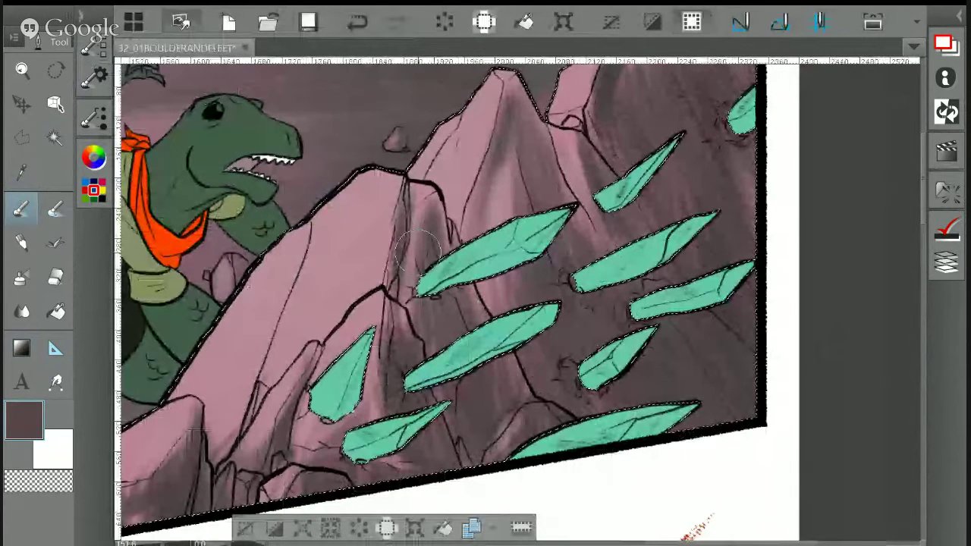
pyautogui.keyDown('alt'); pyautogui.click(364, 409); pyautogui.keyUp('alt')
pyautogui.moveTo(349, 451); pyautogui.dragTo(443, 394)
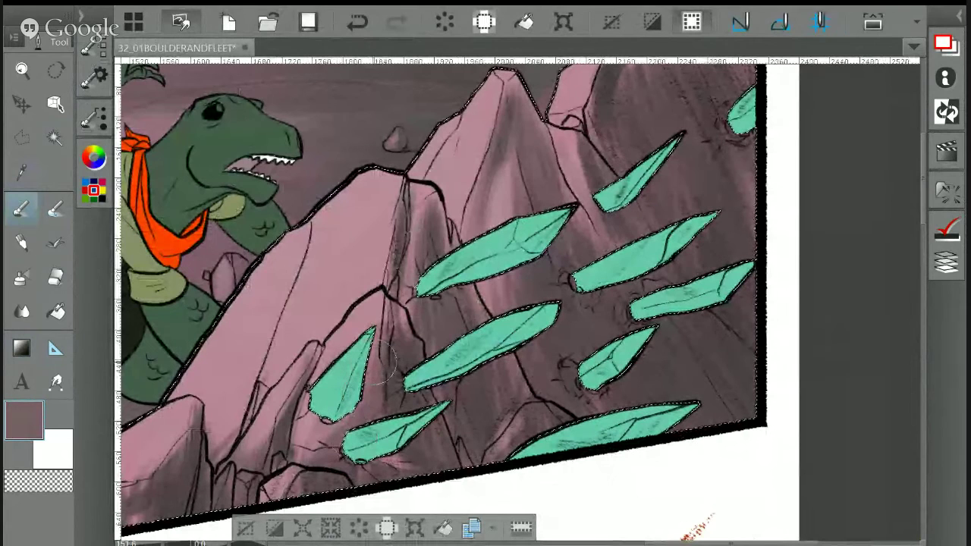
pyautogui.moveTo(327, 425)
pyautogui.mouseDown()
pyautogui.moveTo(307, 448)
pyautogui.moveTo(333, 474)
pyautogui.moveTo(285, 414)
pyautogui.moveTo(244, 467)
pyautogui.moveTo(232, 419)
pyautogui.moveTo(250, 334)
pyautogui.moveTo(322, 326)
pyautogui.mouseUp()
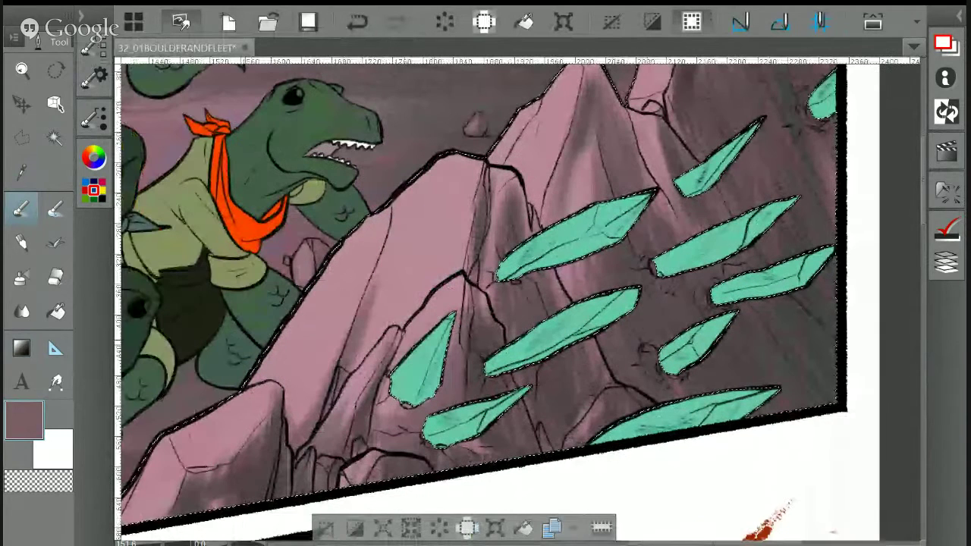
# Sample the dark mauve shadow and dry-brush the shaded faces of the foreground boulder and the ridges up to the middle peak
pyautogui.moveTo(278, 452); pyautogui.dragTo(380, 431)
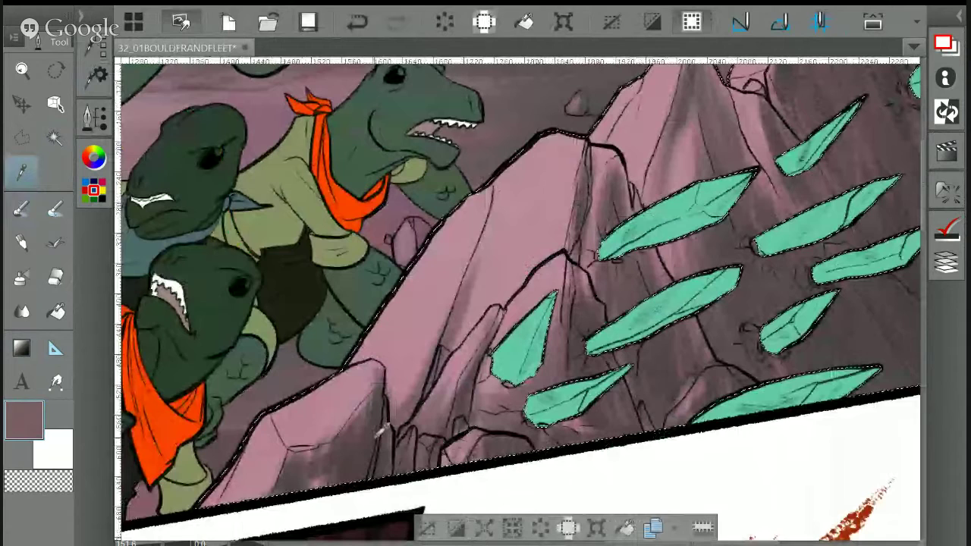
pyautogui.keyDown('alt'); pyautogui.click(379, 431); pyautogui.keyUp('alt')
pyautogui.moveTo(351, 436); pyautogui.dragTo(319, 453)
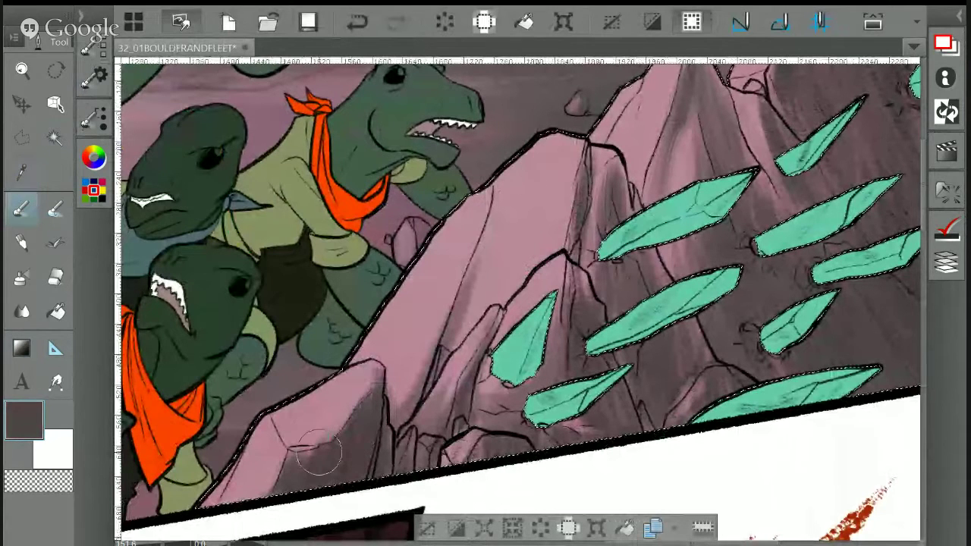
pyautogui.moveTo(452, 419)
pyautogui.mouseDown()
pyautogui.moveTo(448, 461)
pyautogui.moveTo(514, 428)
pyautogui.moveTo(630, 410)
pyautogui.moveTo(619, 356)
pyautogui.moveTo(622, 178)
pyautogui.moveTo(629, 201)
pyautogui.mouseUp()
# Sample the light pink of the rock face and dry-brush highlights over the middle rocks and the upper peaks
pyautogui.click(20, 176)
pyautogui.click(561, 182)
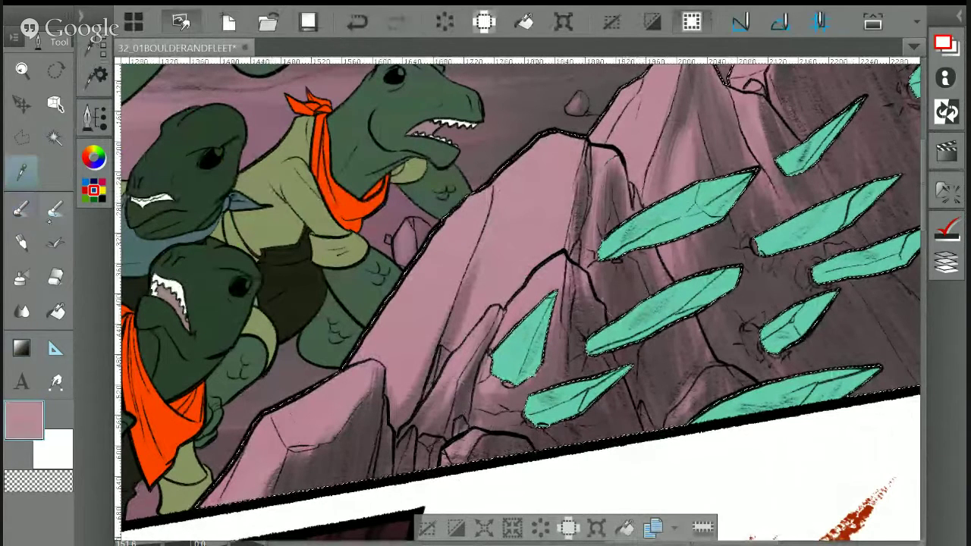
pyautogui.click(20, 208)
pyautogui.moveTo(599, 216)
pyautogui.mouseDown()
pyautogui.moveTo(607, 180)
pyautogui.moveTo(590, 214)
pyautogui.mouseUp()
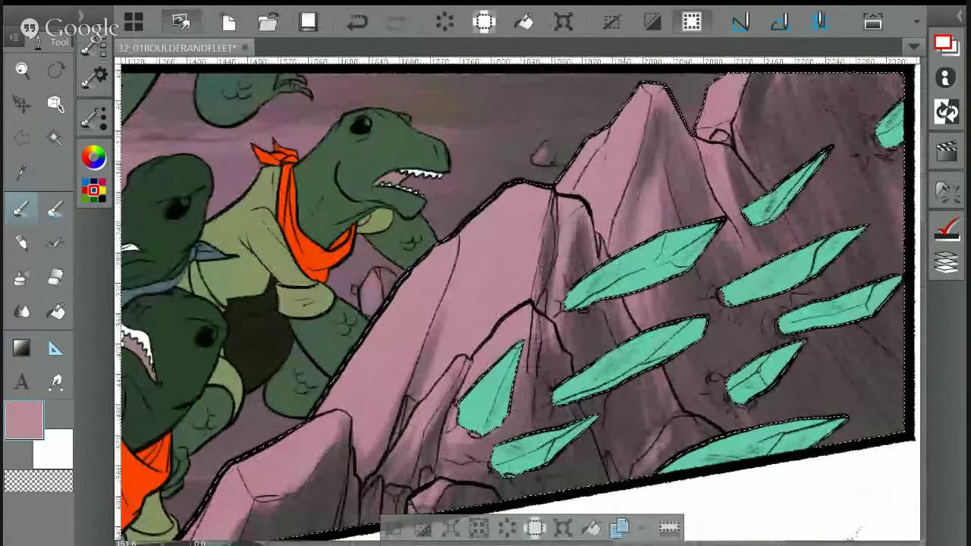
pyautogui.moveTo(640, 85); pyautogui.dragTo(596, 148)
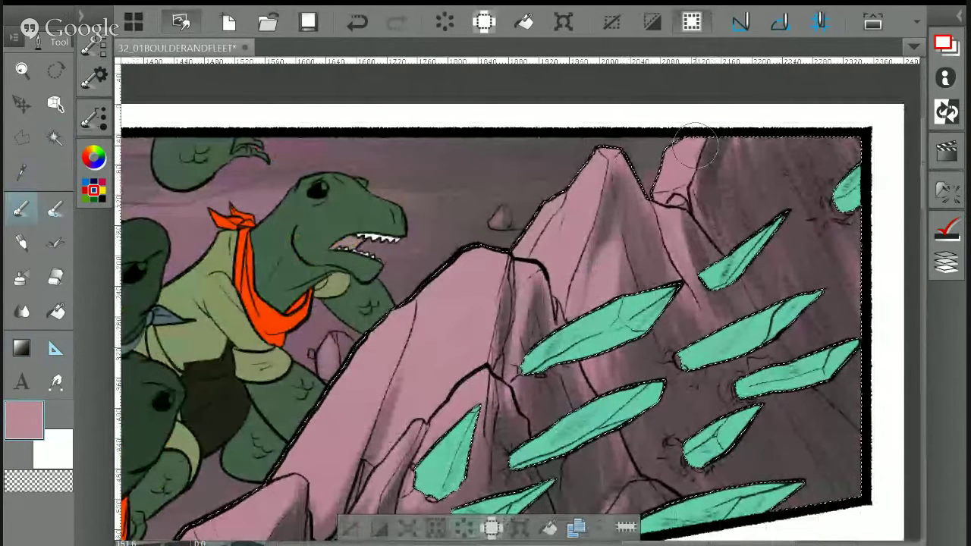
pyautogui.moveTo(693, 148); pyautogui.dragTo(647, 144)
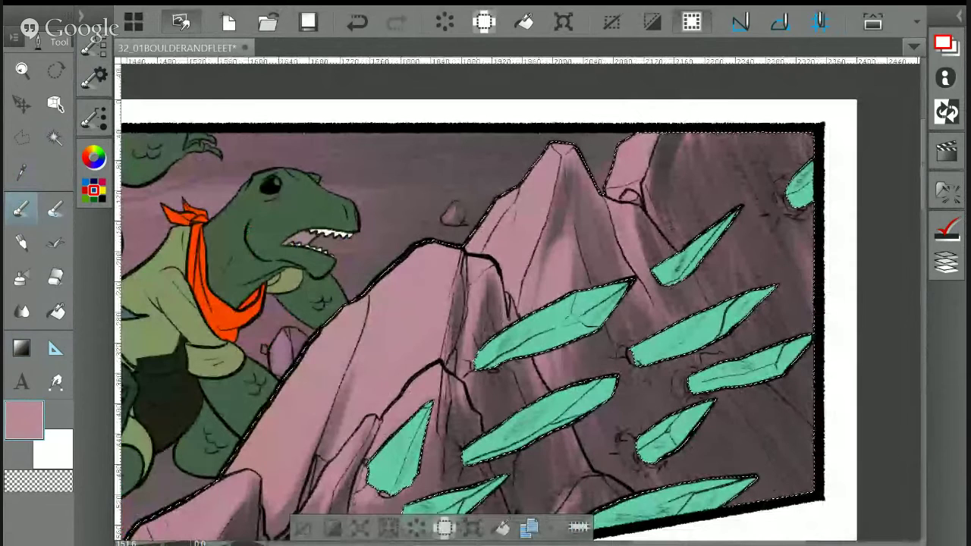
# Sample a dark mauve from the tall peak and dry-brush texture onto the shaded slope beside the uppermost rock
pyautogui.keyDown('alt'); pyautogui.click(561, 163); pyautogui.keyUp('alt')
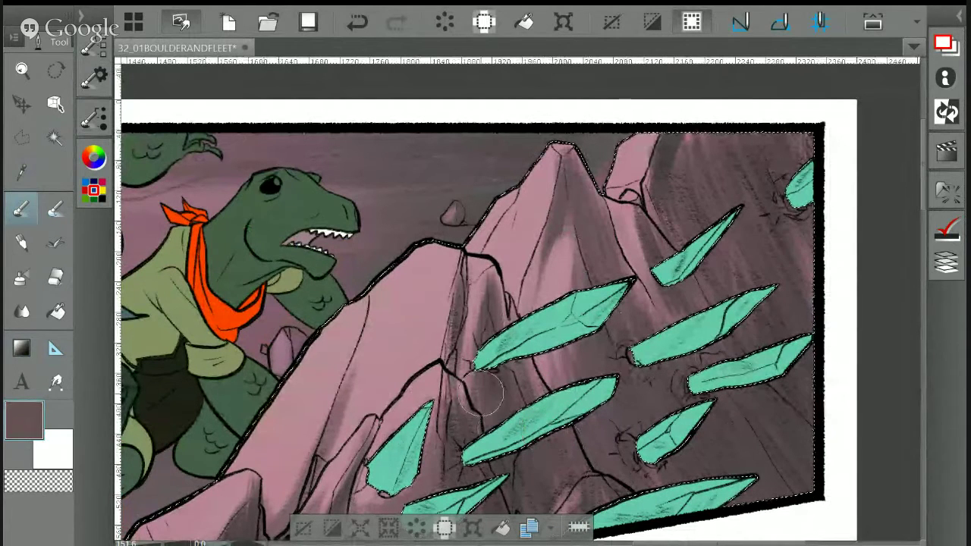
pyautogui.moveTo(636, 209); pyautogui.dragTo(644, 262)
pyautogui.hotkey('ctrl', 'z')
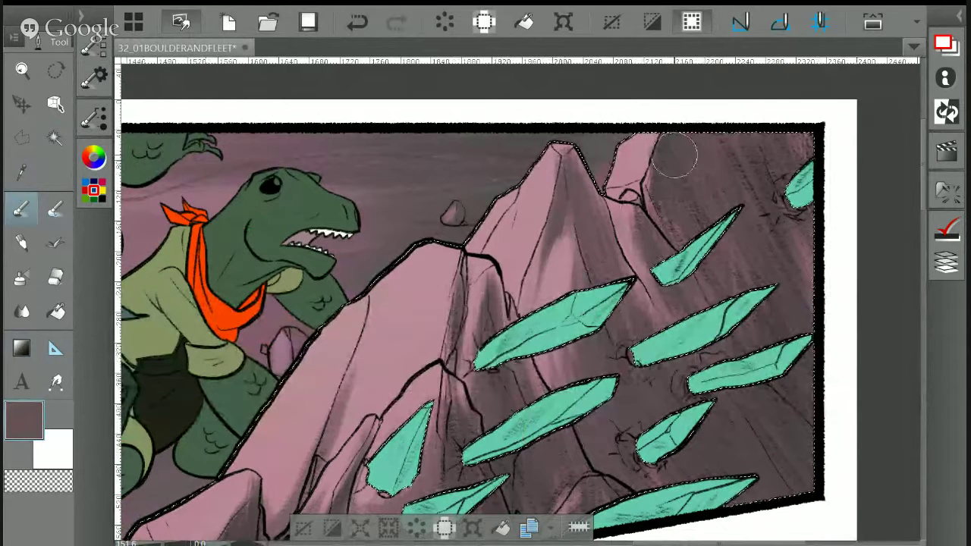
pyautogui.moveTo(674, 155); pyautogui.dragTo(675, 141)
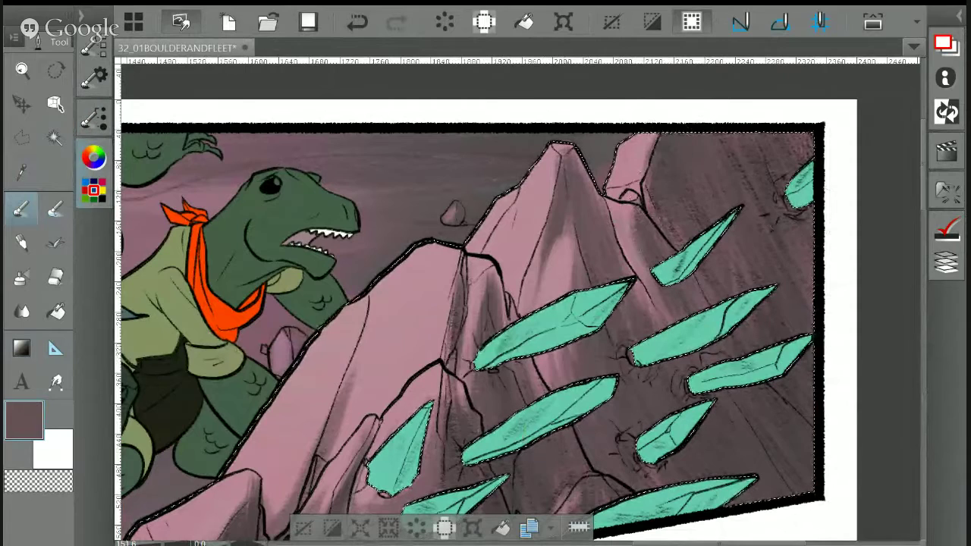
# Choose a dark blue-grey (H 205, S 15, V 28) and dry-brush shadow along the far slope's lower corner and outer edge
pyautogui.click(94, 157)
pyautogui.click(238, 190)
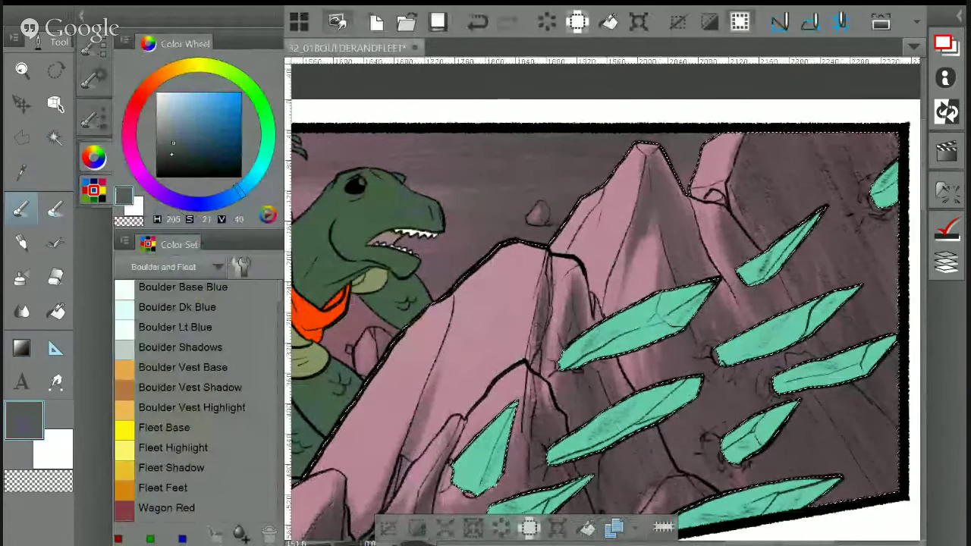
pyautogui.click(167, 153)
pyautogui.moveTo(895, 485)
pyautogui.mouseDown()
pyautogui.moveTo(889, 447)
pyautogui.moveTo(885, 493)
pyautogui.moveTo(908, 430)
pyautogui.mouseUp()
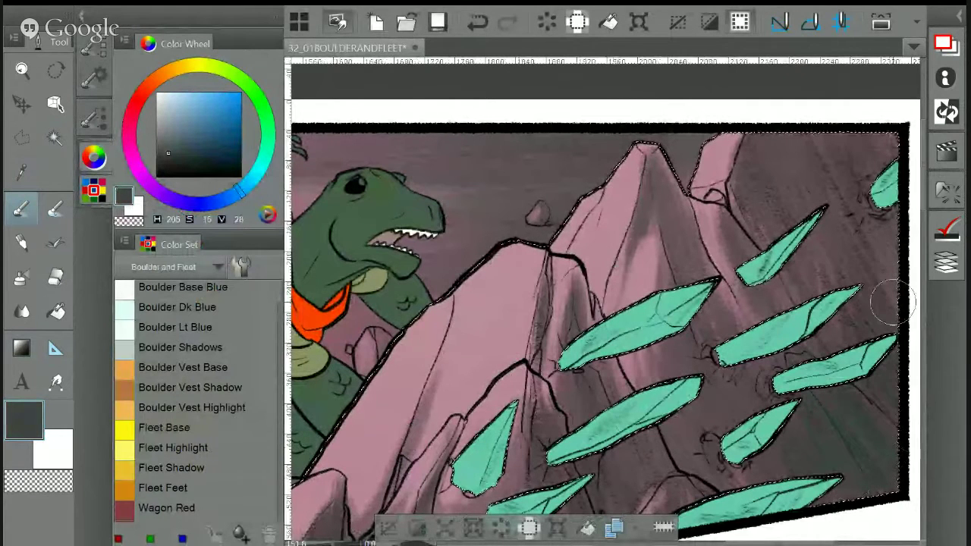
pyautogui.moveTo(891, 303); pyautogui.dragTo(873, 276)
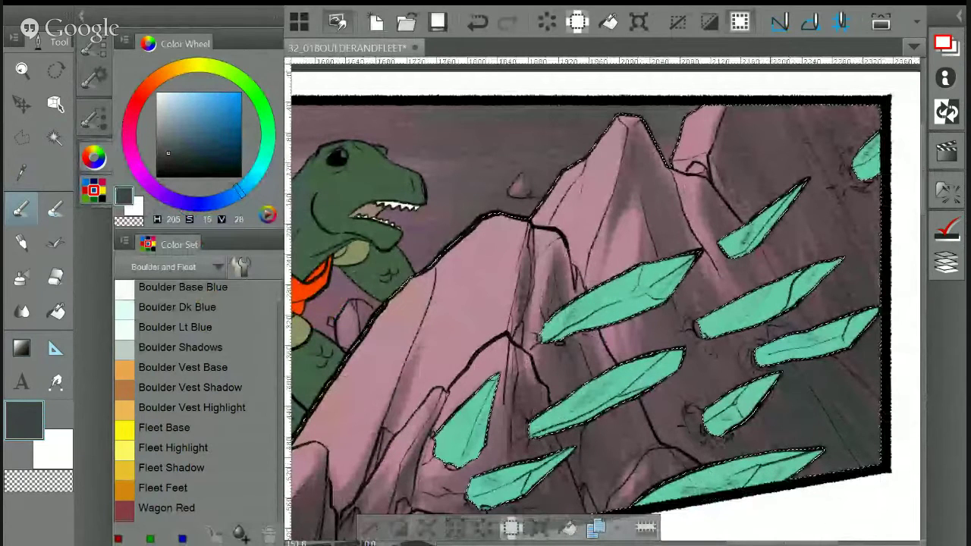
# Dry-brush the same dark blue-grey into the shaded rocks around and below the lower crystals and up the far slope
pyautogui.moveTo(650, 404); pyautogui.dragTo(628, 325)
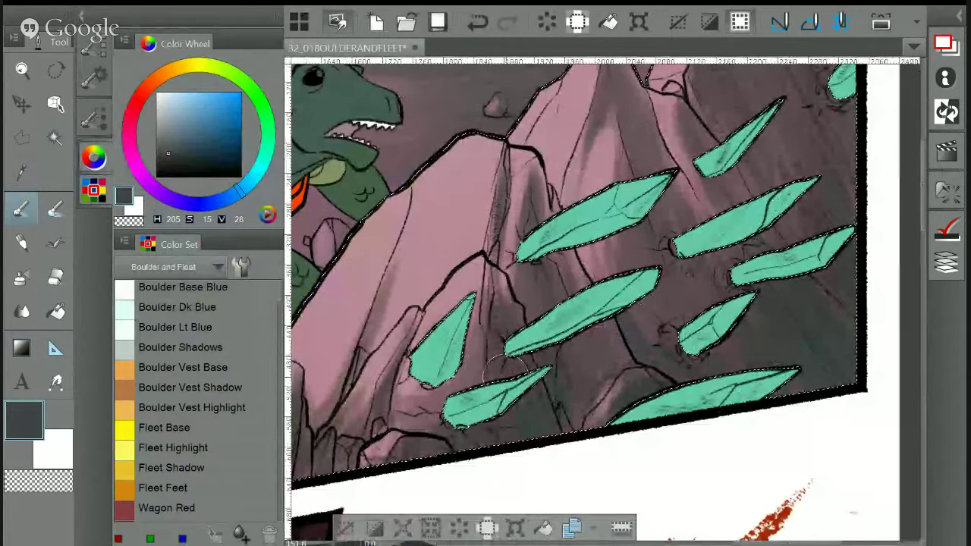
pyautogui.moveTo(502, 368); pyautogui.dragTo(472, 414)
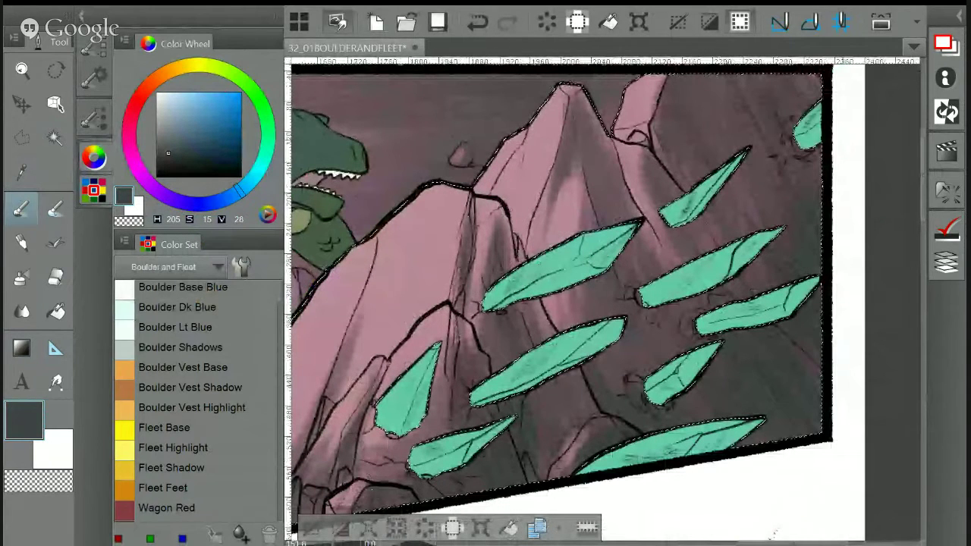
pyautogui.moveTo(703, 222)
pyautogui.mouseDown()
pyautogui.moveTo(675, 262)
pyautogui.moveTo(825, 228)
pyautogui.mouseUp()
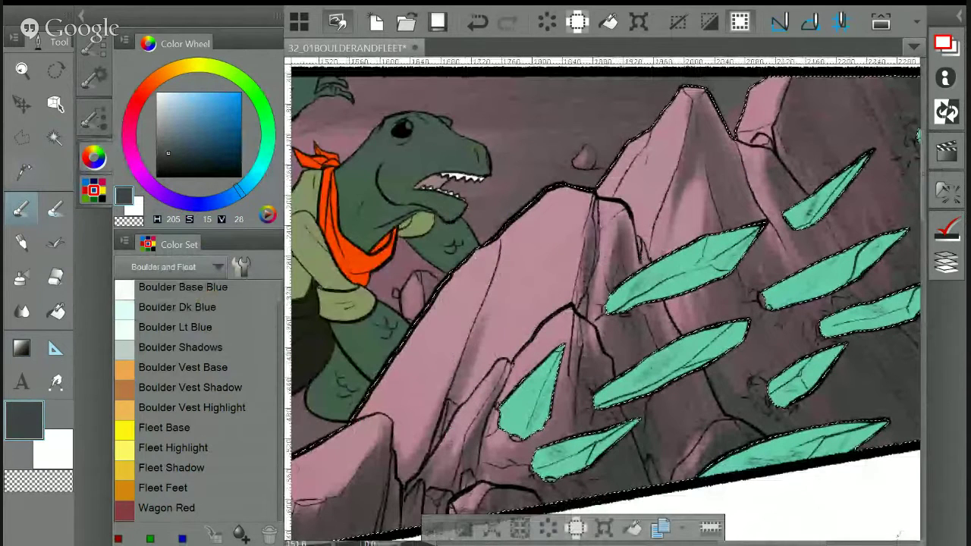
# Pick a pale pink (H 358, S 19, V 89) and dry-brush highlights on the uppermost rock and the lit rock edges
pyautogui.keyDown('alt'); pyautogui.click(538, 236); pyautogui.keyUp('alt')
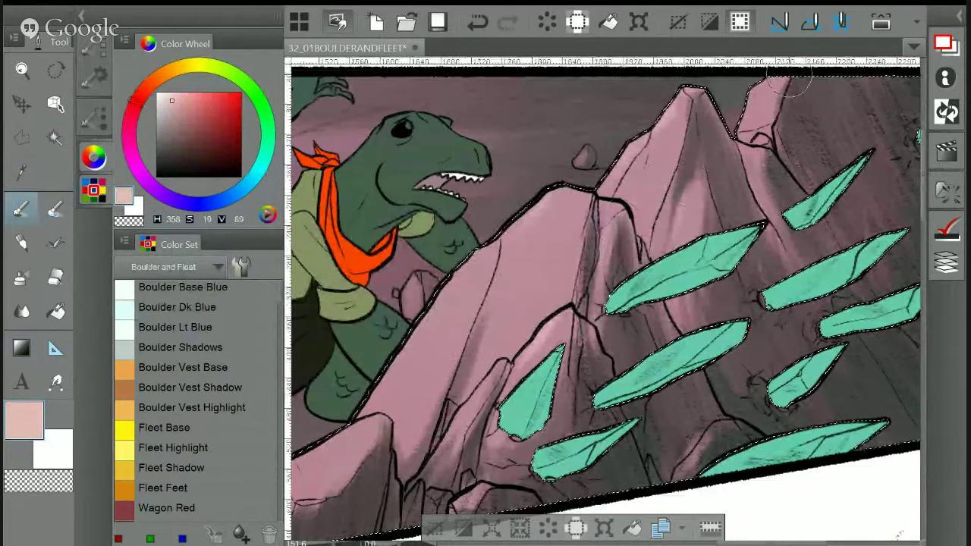
pyautogui.moveTo(788, 79); pyautogui.dragTo(766, 85)
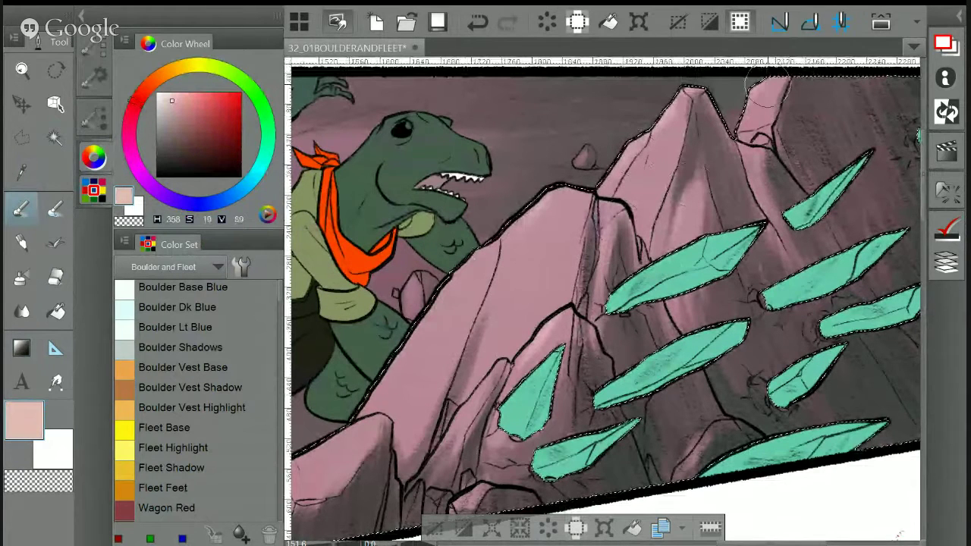
pyautogui.moveTo(475, 246); pyautogui.dragTo(613, 177)
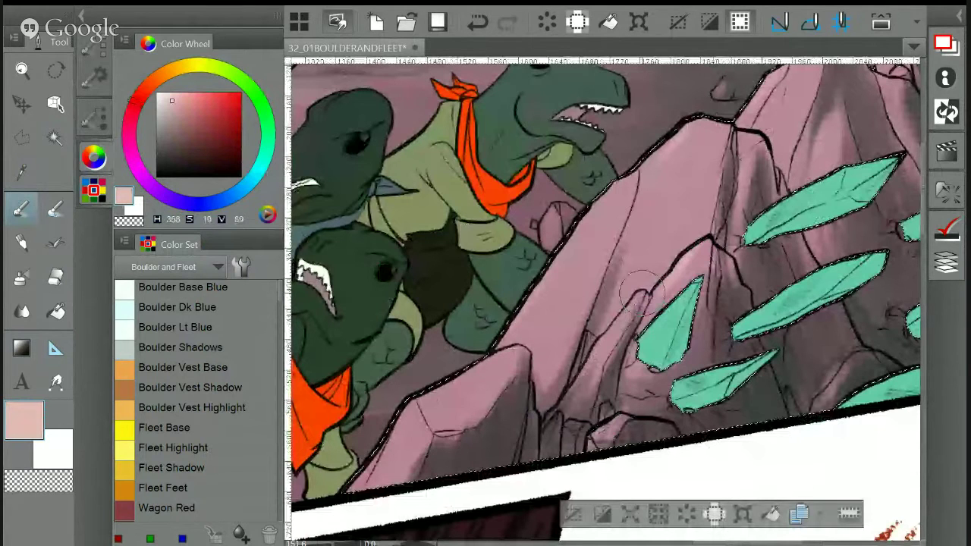
# Switch to the Concept 1 painter brush and paint soft pale pink highlights on the foreground boulder, the large rock and the tall peak
pyautogui.click(94, 74)
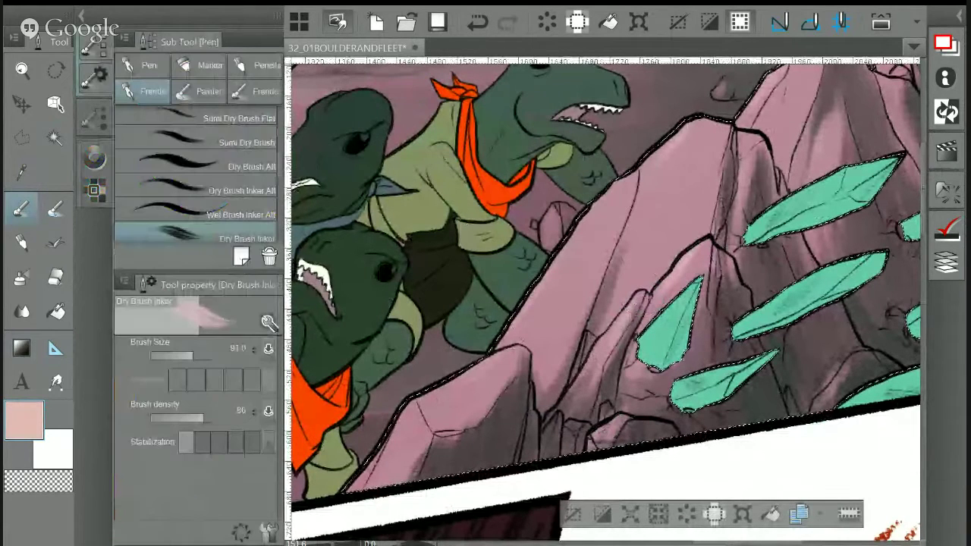
pyautogui.click(201, 91)
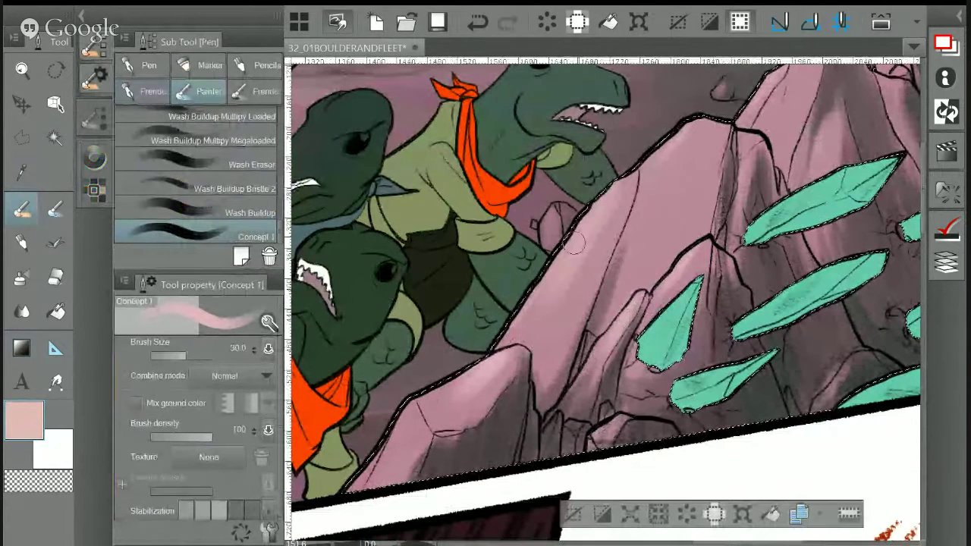
pyautogui.moveTo(674, 130)
pyautogui.mouseDown()
pyautogui.moveTo(703, 150)
pyautogui.moveTo(648, 212)
pyautogui.mouseUp()
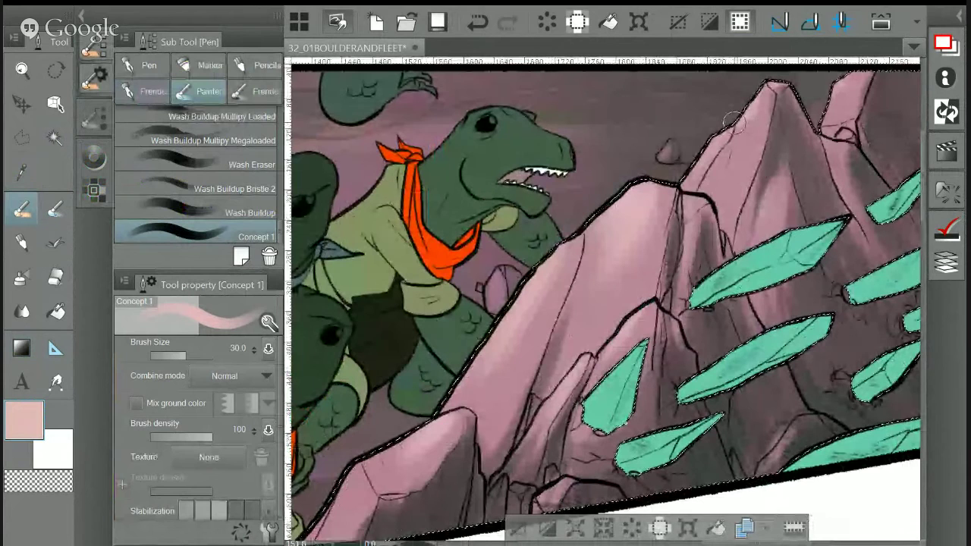
pyautogui.moveTo(733, 121); pyautogui.dragTo(716, 178)
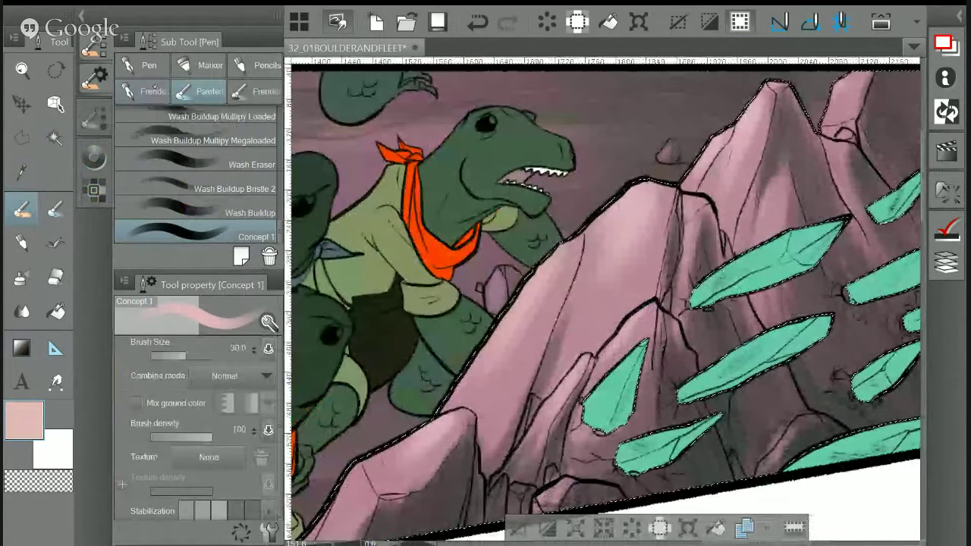
# Dry-brush pale pink texture over the large rocks with the Dry Brush Inker, and set its size to 66.3 and density to 77
pyautogui.click(155, 90)
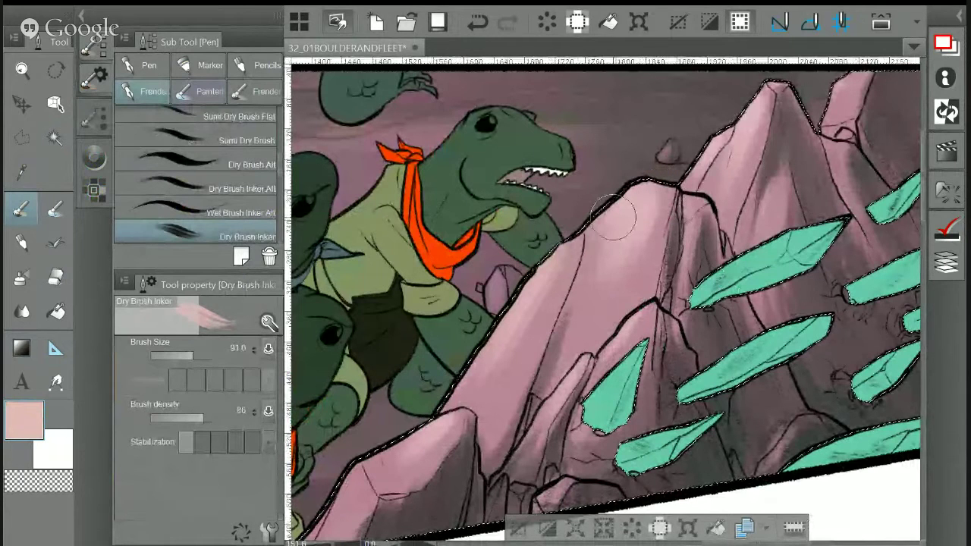
pyautogui.moveTo(539, 300)
pyautogui.mouseDown()
pyautogui.moveTo(440, 417)
pyautogui.moveTo(458, 408)
pyautogui.moveTo(360, 461)
pyautogui.moveTo(333, 502)
pyautogui.moveTo(294, 514)
pyautogui.mouseUp()
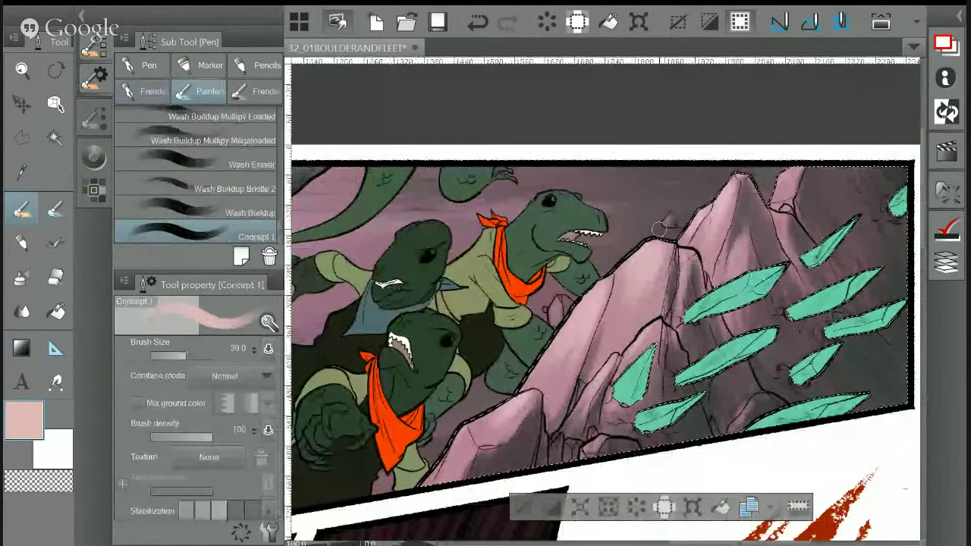
pyautogui.click(187, 418)
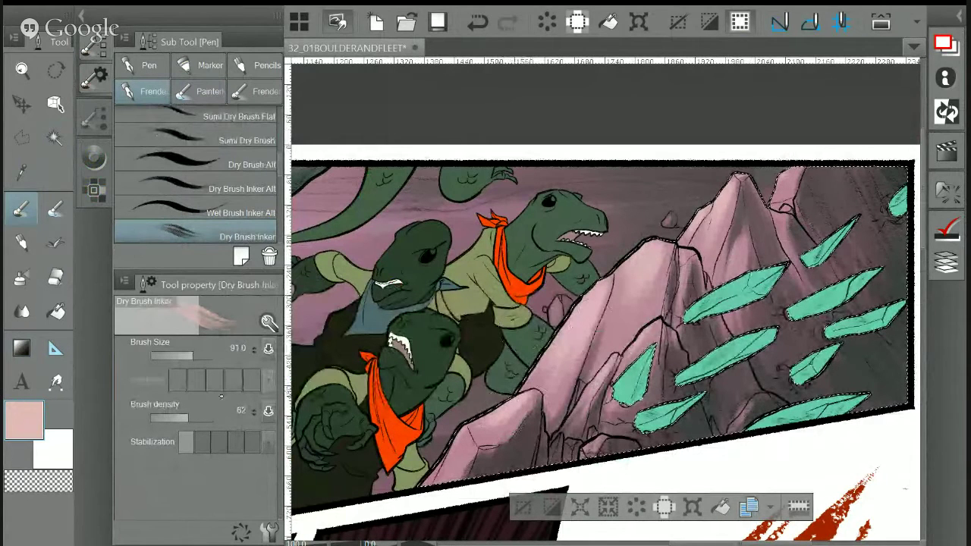
pyautogui.click(198, 417)
pyautogui.click(191, 355)
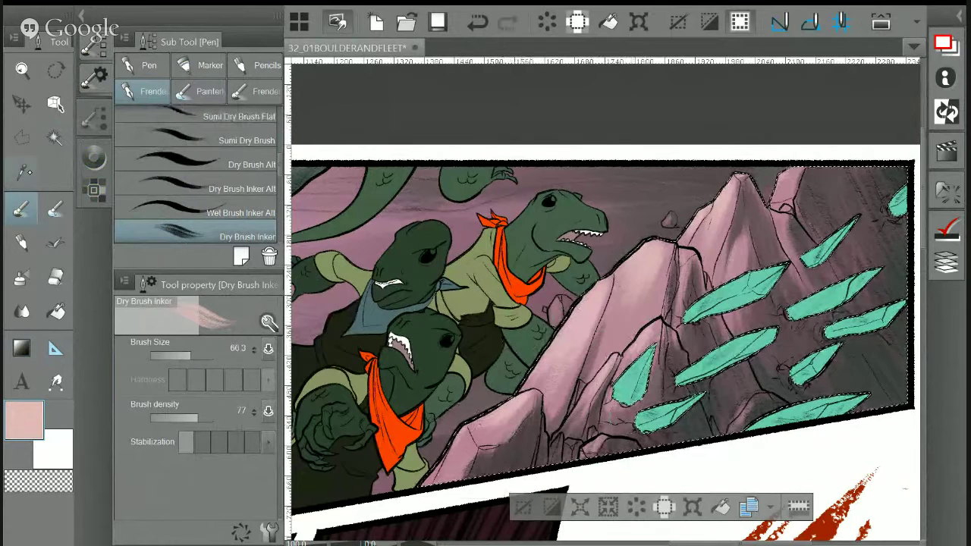
# Sample the dusty pink of the foreground boulder and dry-brush texture onto the small rocks along the panel's lower border
pyautogui.click(27, 172)
pyautogui.click(493, 428)
pyautogui.click(21, 209)
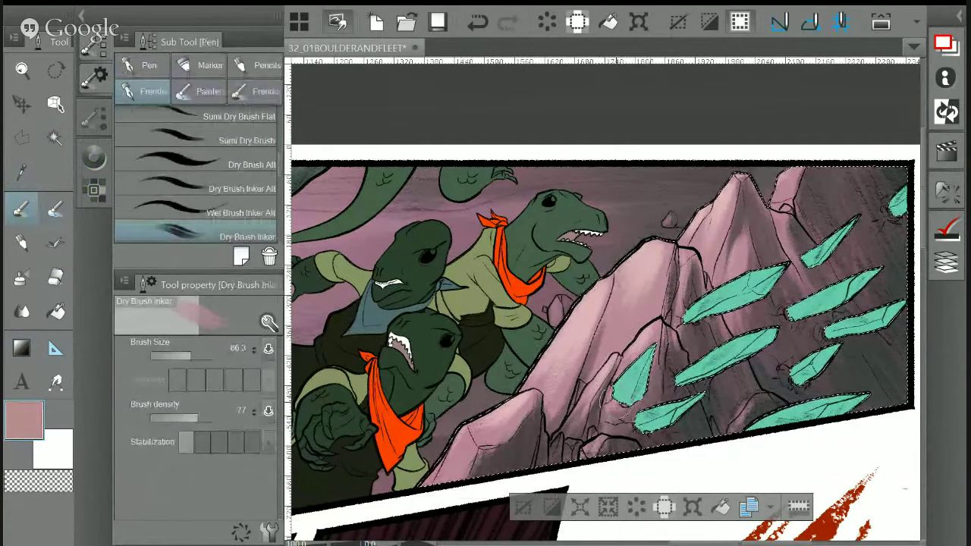
pyautogui.moveTo(615, 427)
pyautogui.mouseDown()
pyautogui.moveTo(616, 415)
pyautogui.moveTo(624, 422)
pyautogui.mouseUp()
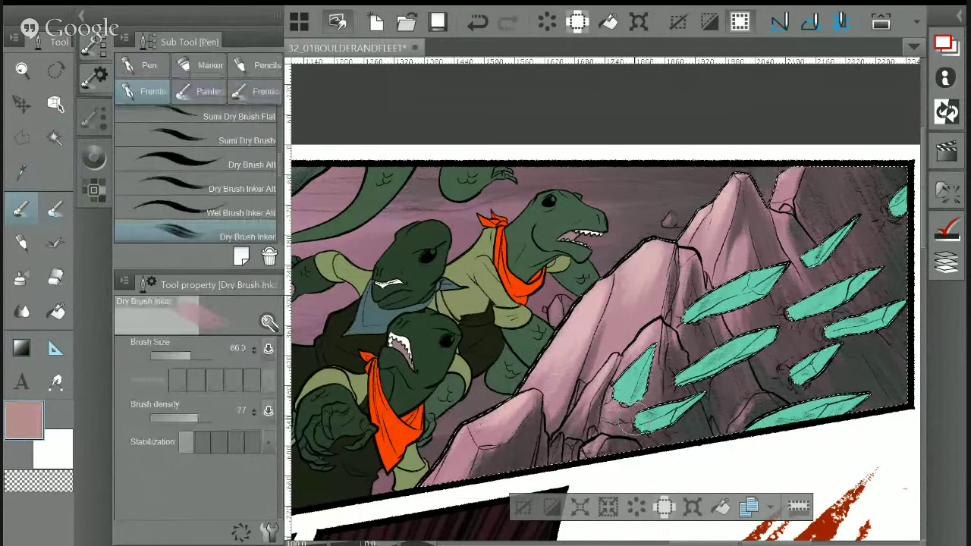
pyautogui.moveTo(798, 506); pyautogui.dragTo(581, 527)
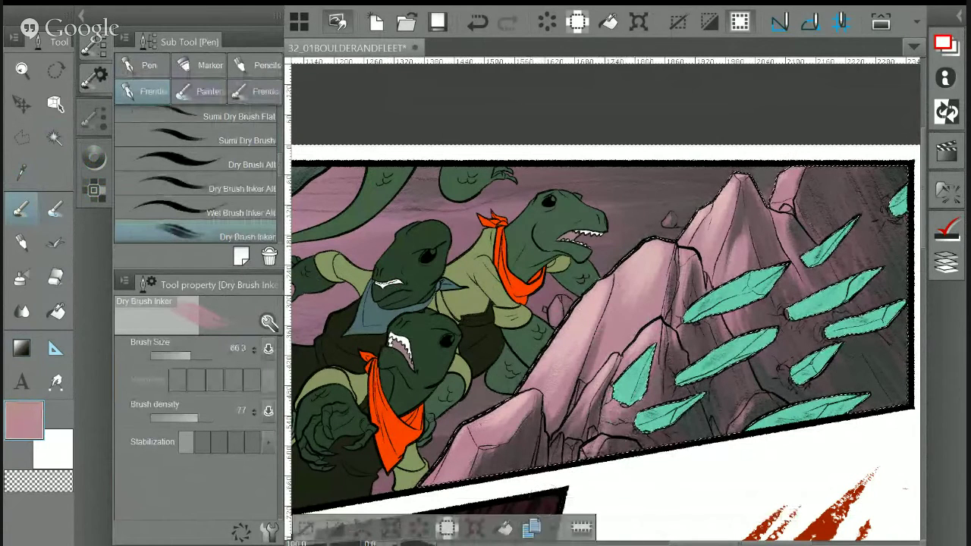
# Deselect the rocks and save the page
pyautogui.hotkey('ctrl', 'd')
pyautogui.hotkey('ctrl', '-')
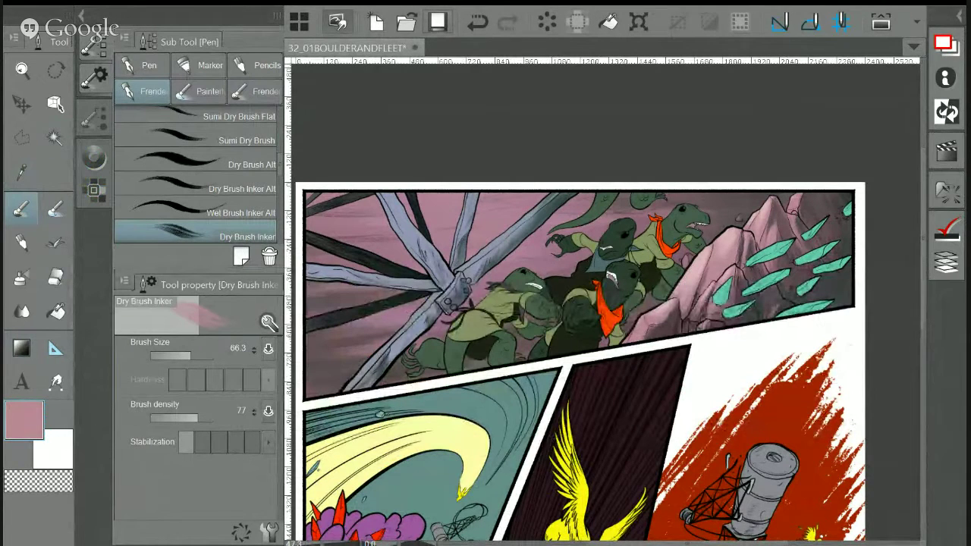
pyautogui.hotkey('ctrl', 's')
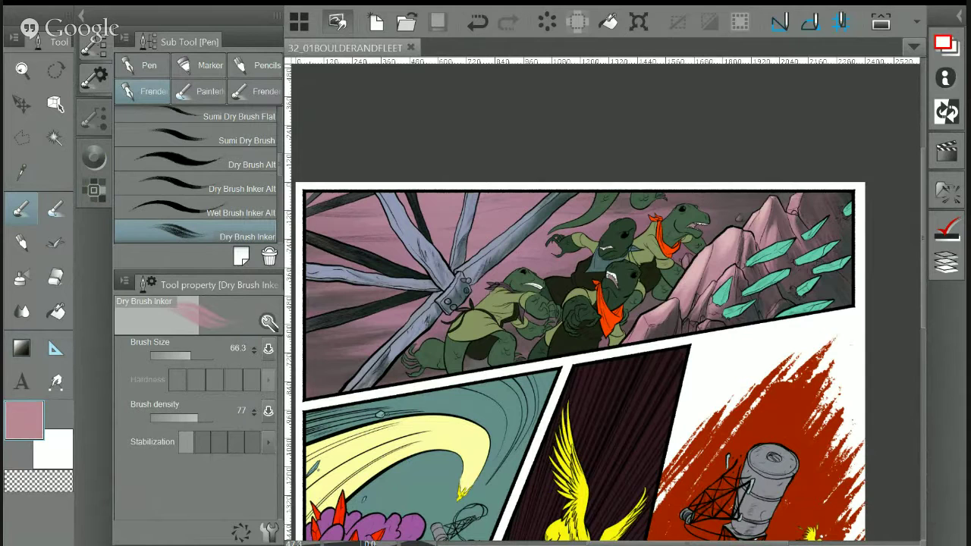
# Select the green skin areas of the lizard characters in the top panel
pyautogui.moveTo(576, 364); pyautogui.dragTo(520, 348)
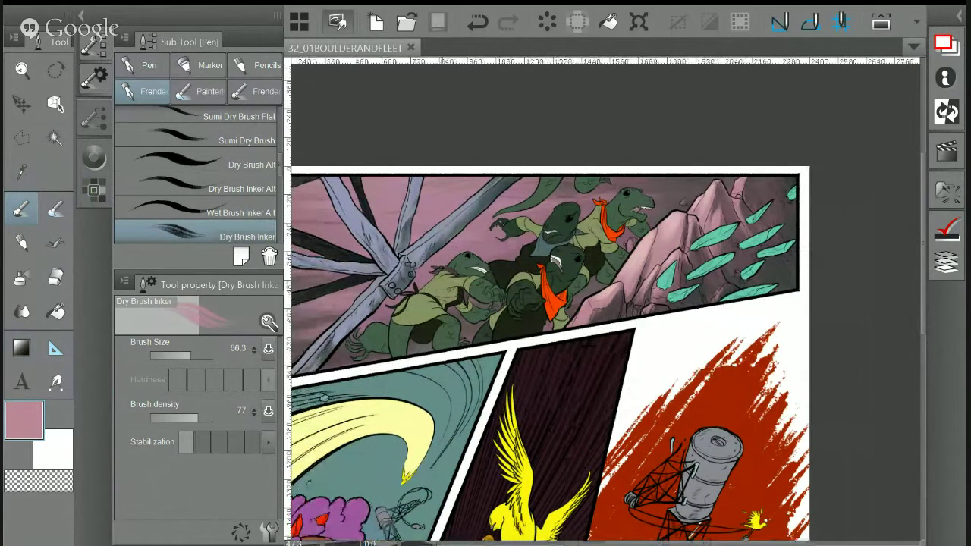
pyautogui.press('w')
pyautogui.hotkey('ctrl', '+')
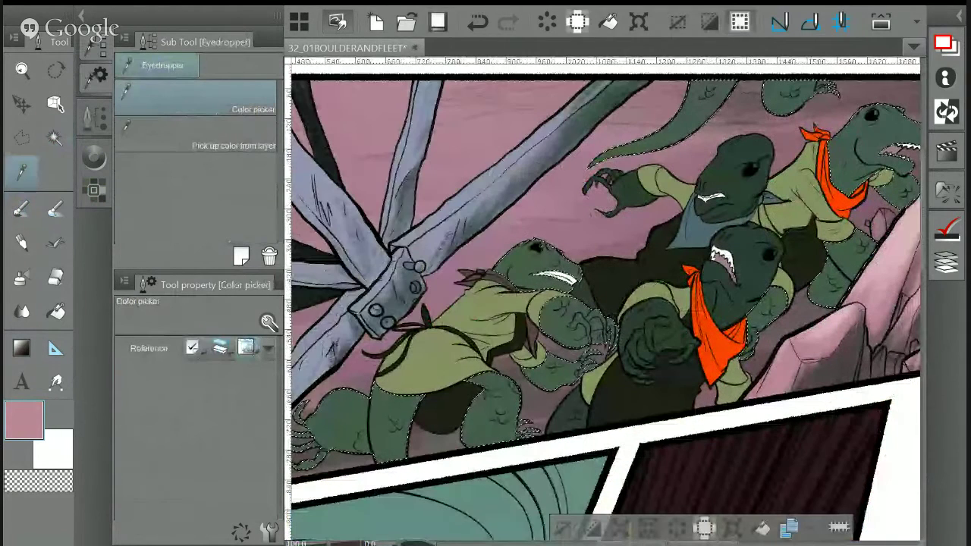
# Sample the snout's light green from lizard miner.jpg and apply it as a circular Foreground to transparent gradient over the selected lizard skin
pyautogui.click(573, 333)
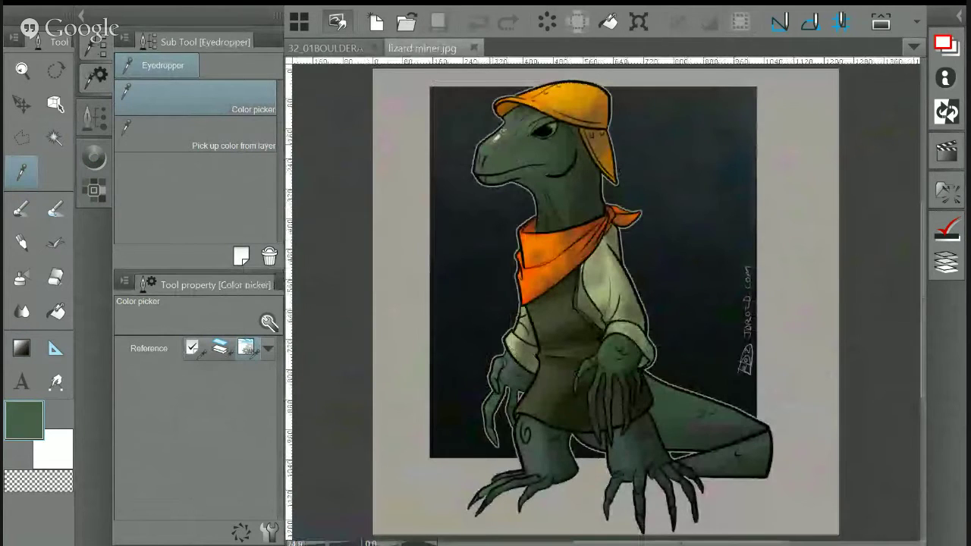
pyautogui.click(491, 140)
pyautogui.click(355, 49)
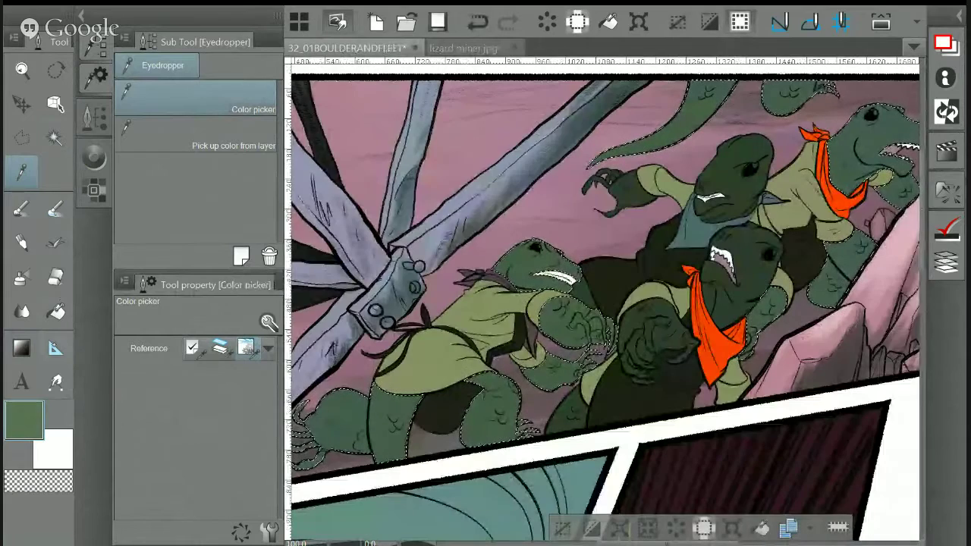
pyautogui.press('g')
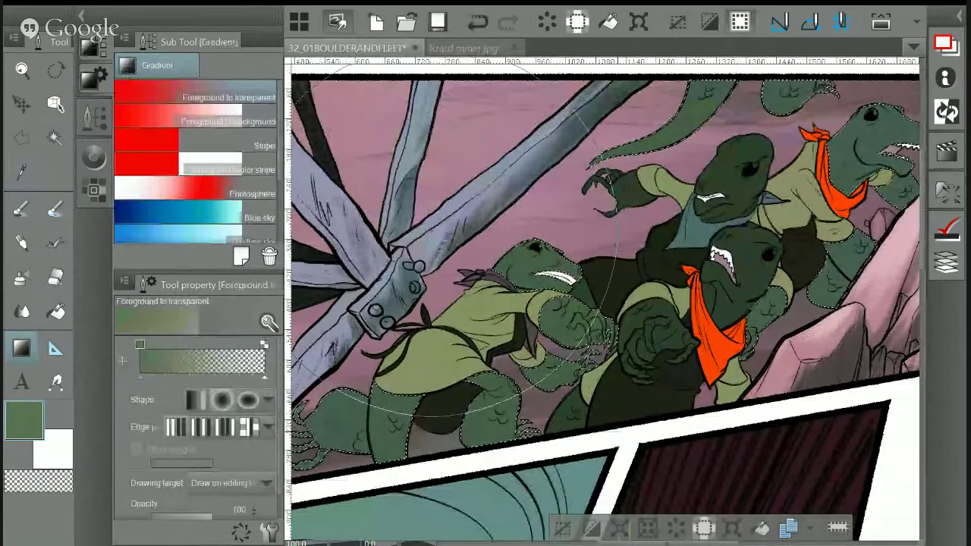
pyautogui.moveTo(591, 303); pyautogui.dragTo(616, 293)
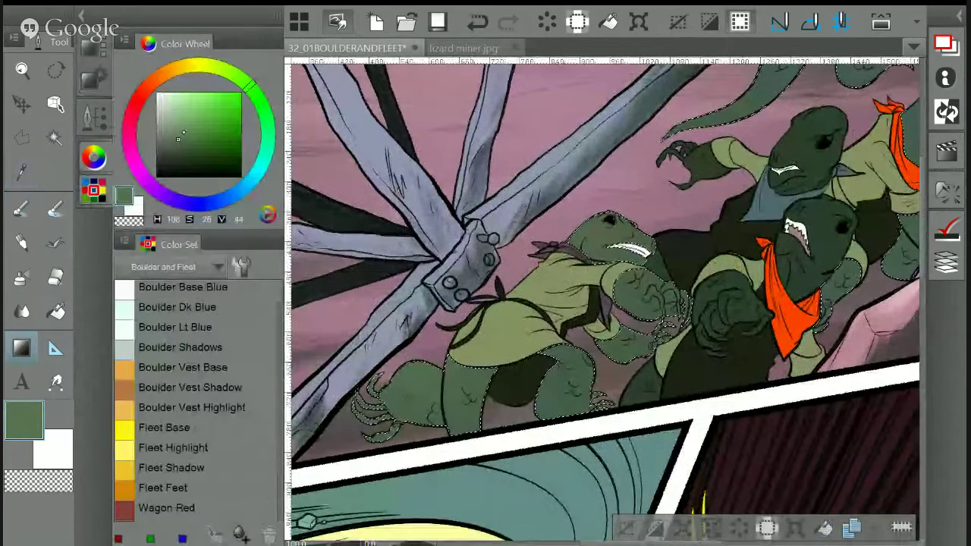
# Lighten the green to H 108, S 31, V 56 and apply it as another gradient across the selected lizard skin
pyautogui.click(182, 130)
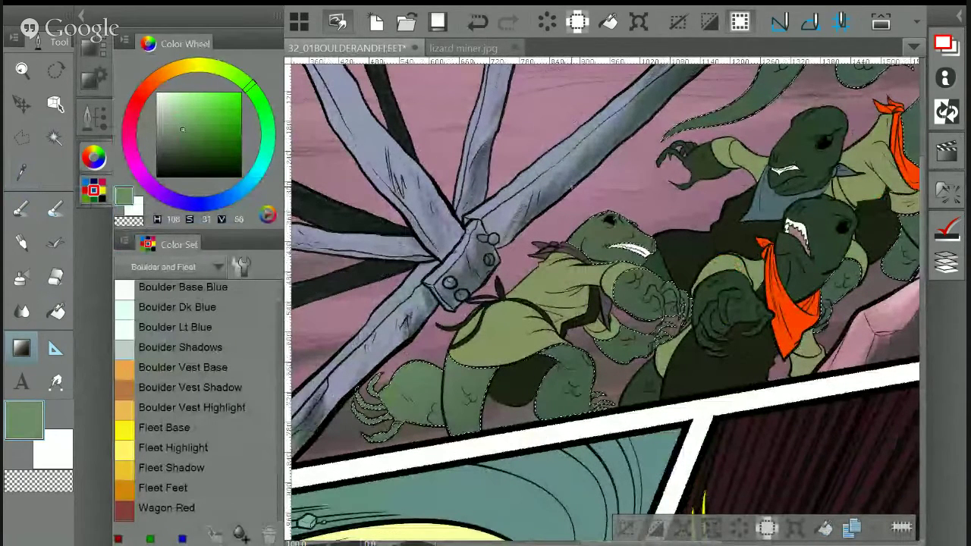
pyautogui.moveTo(668, 250); pyautogui.dragTo(539, 356)
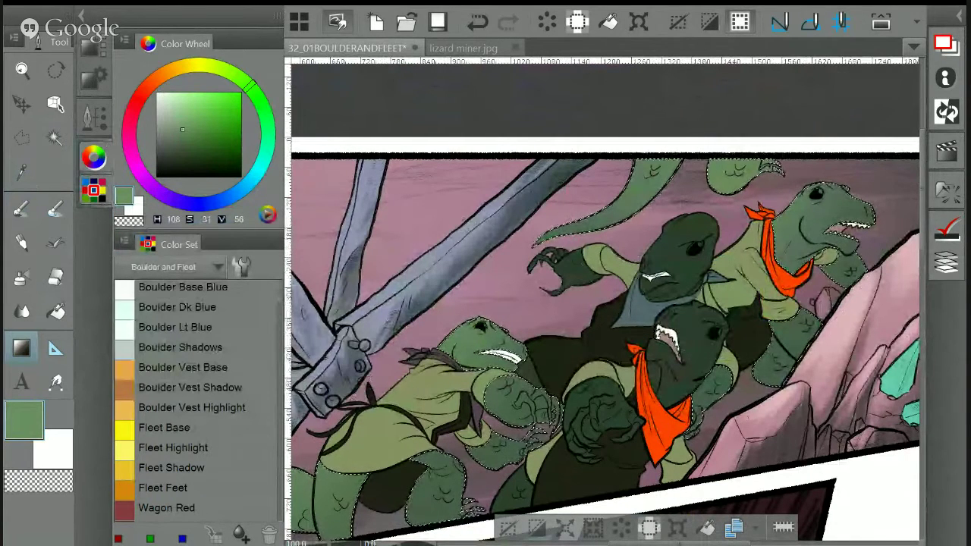
# Try the Lizard Skin colour from the Boulder and Fleet set as a brushed shadow under the open-mouthed rear lizard's jaw
pyautogui.scroll(-5, 197, 398)
pyautogui.scroll(-5, 198, 398)
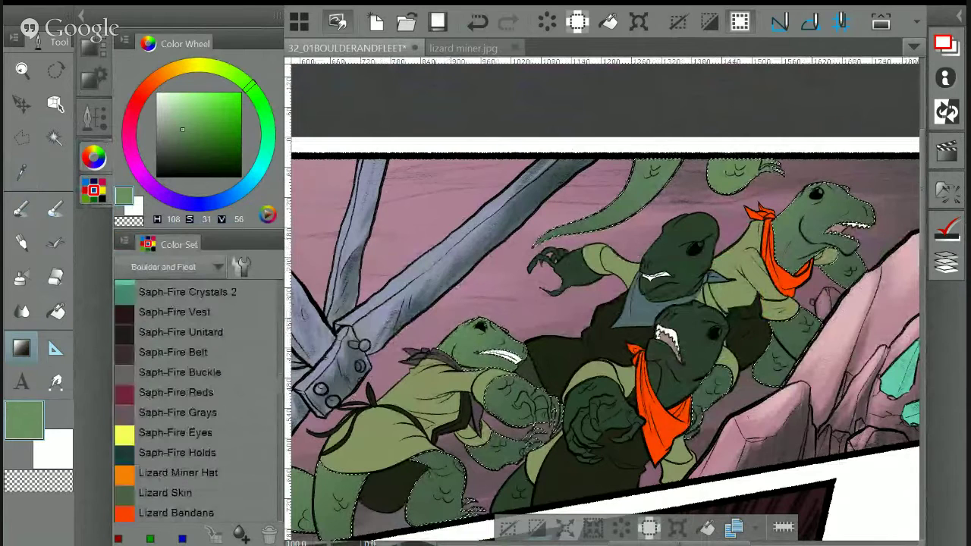
pyautogui.scroll(-2, 197, 398)
pyautogui.click(174, 443)
pyautogui.press('b')
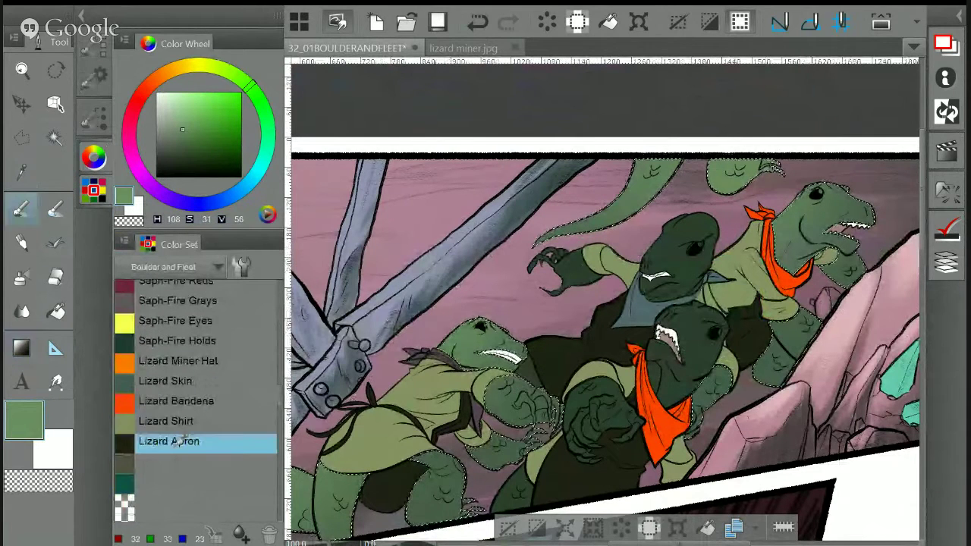
pyautogui.click(171, 381)
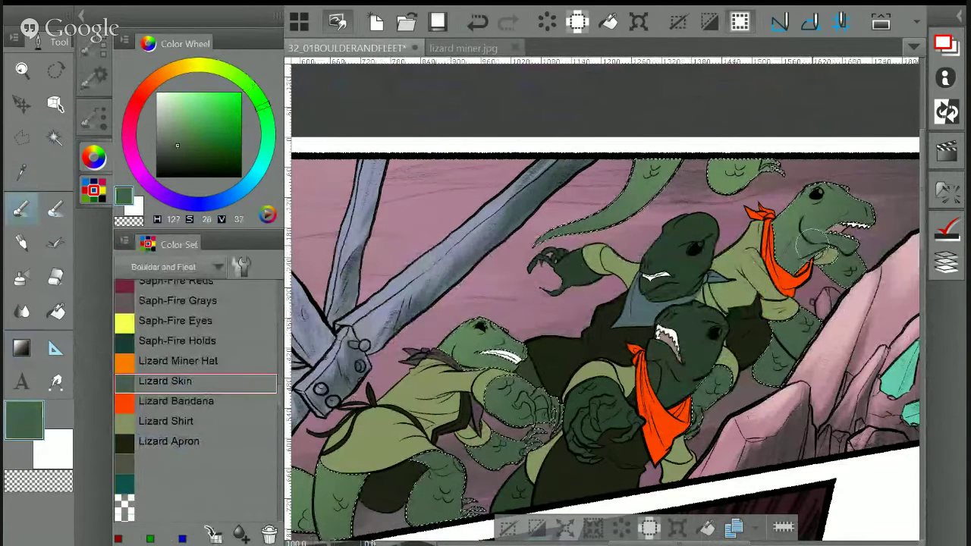
pyautogui.moveTo(808, 237); pyautogui.dragTo(821, 252)
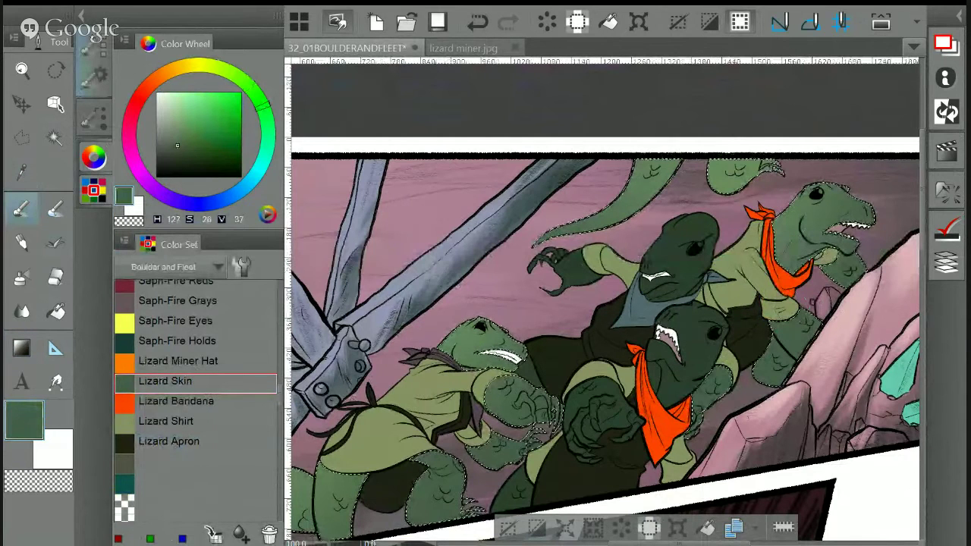
pyautogui.click(94, 77)
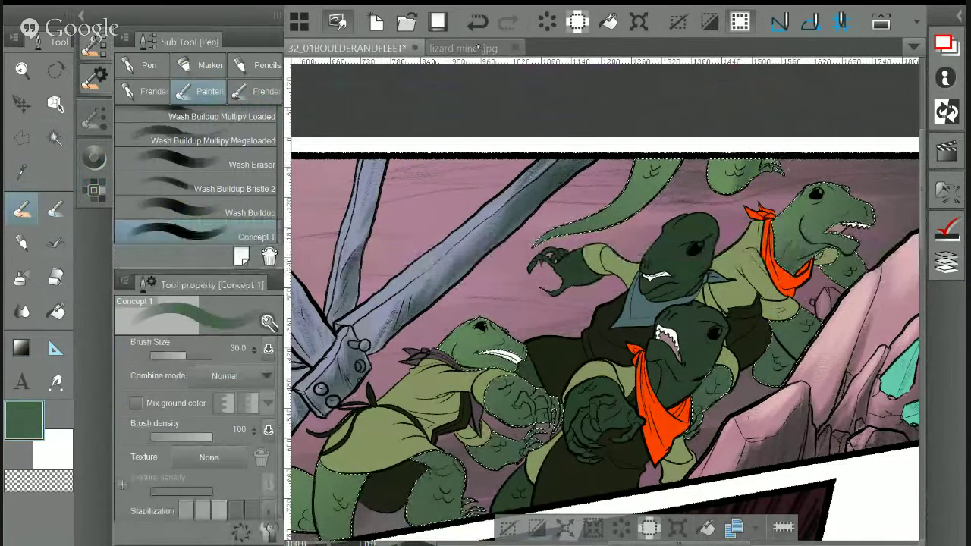
# Sample a dark green from lizard miner.jpg and brush Concept 1 shadows onto the open-mouthed rear lizard's neck, arms and leg
pyautogui.hotkey('ctrl', 'Tab')
pyautogui.press('i')
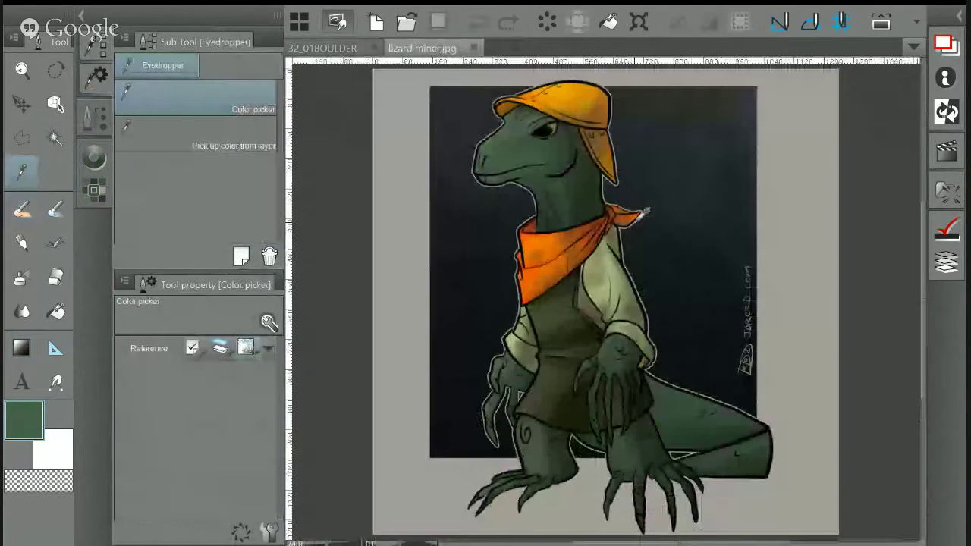
pyautogui.click(641, 218)
pyautogui.hotkey('ctrl', 'Tab')
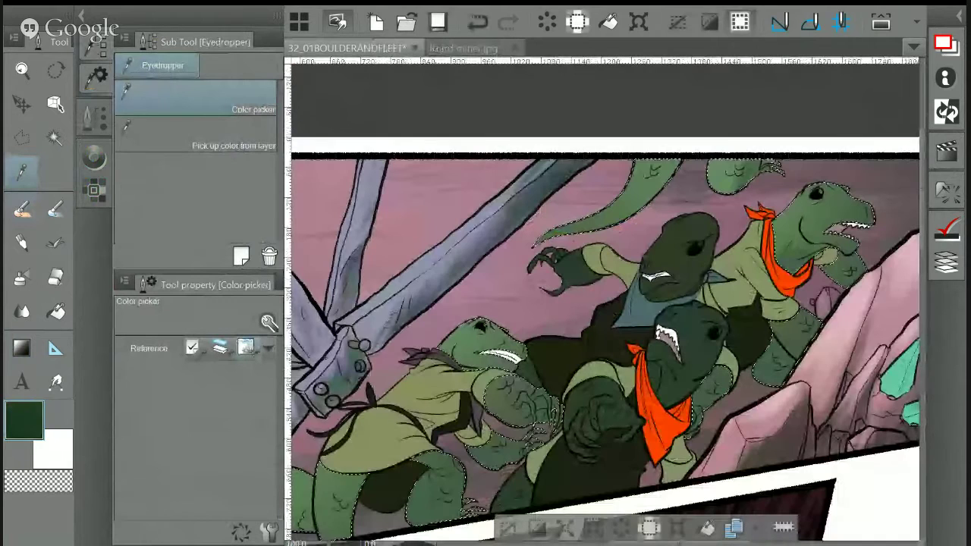
pyautogui.press('p')
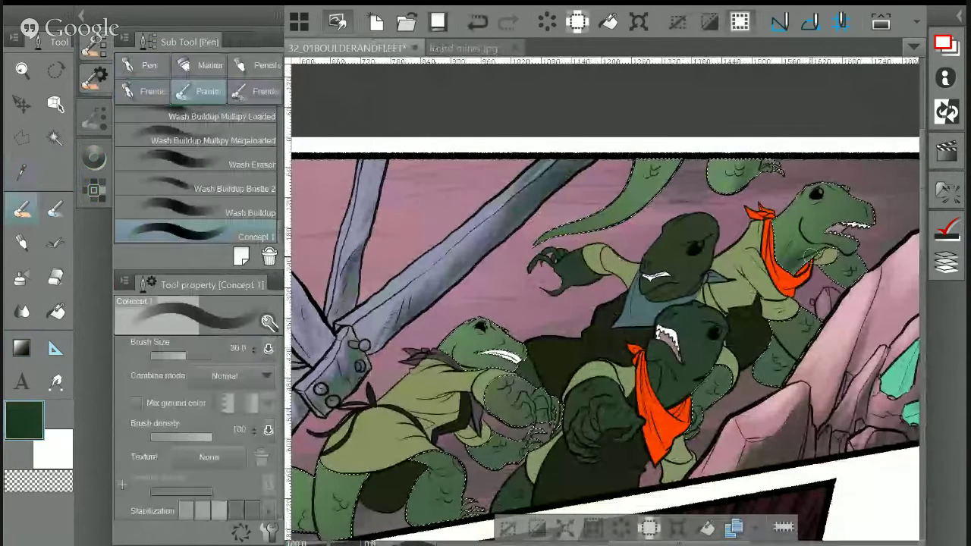
pyautogui.hscroll(3, 605, 341)
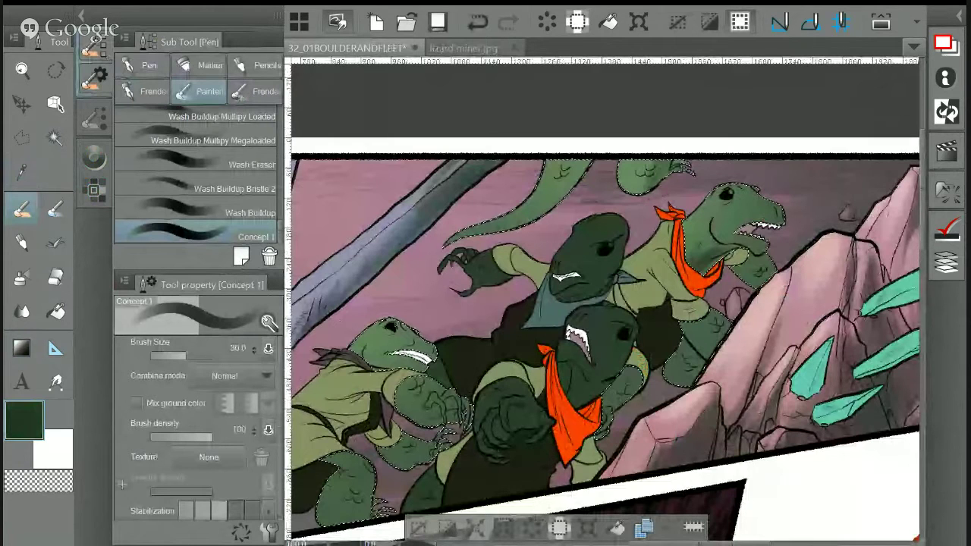
pyautogui.press('Tab')
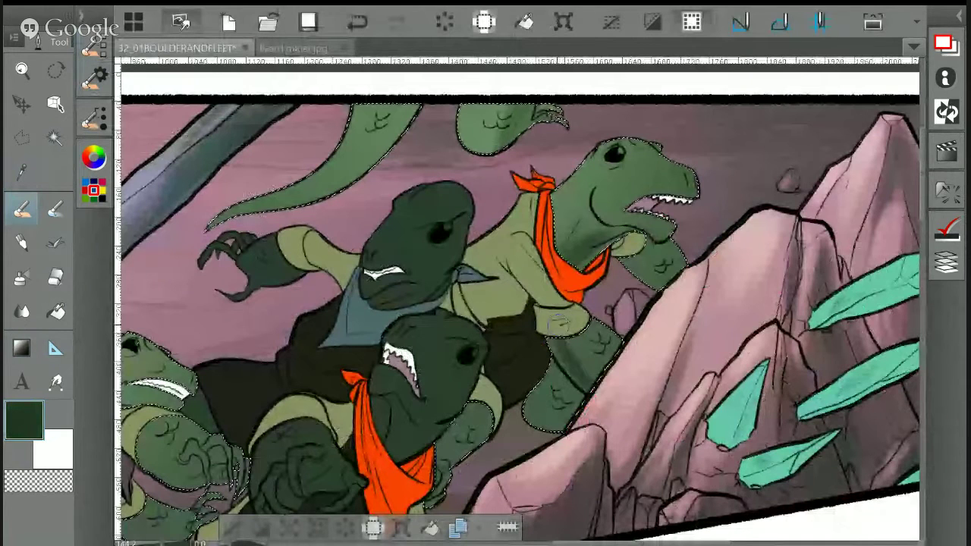
pyautogui.moveTo(557, 405)
pyautogui.mouseDown()
pyautogui.moveTo(591, 360)
pyautogui.moveTo(623, 347)
pyautogui.moveTo(652, 273)
pyautogui.moveTo(629, 227)
pyautogui.moveTo(683, 182)
pyautogui.moveTo(703, 182)
pyautogui.mouseUp()
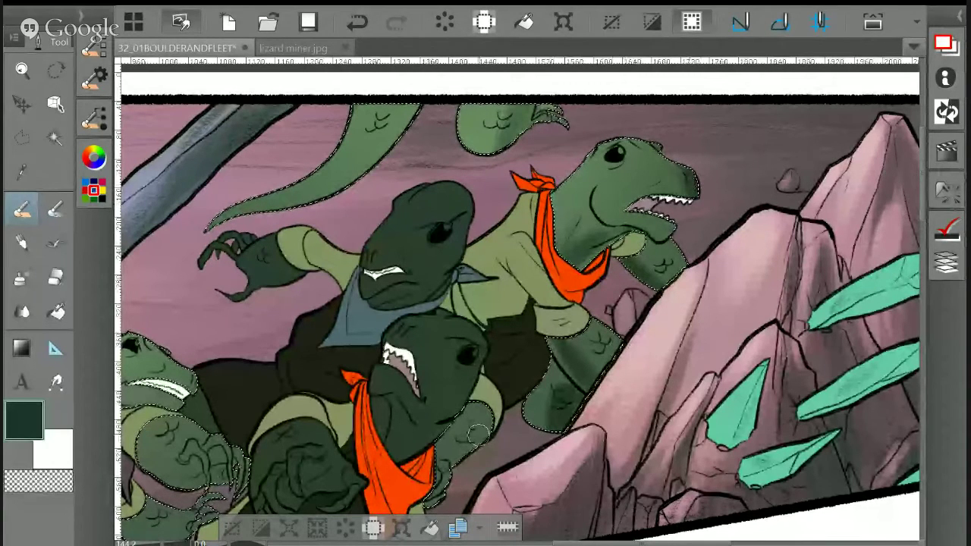
pyautogui.moveTo(478, 434)
pyautogui.mouseDown()
pyautogui.moveTo(501, 416)
pyautogui.moveTo(482, 352)
pyautogui.moveTo(724, 192)
pyautogui.mouseUp()
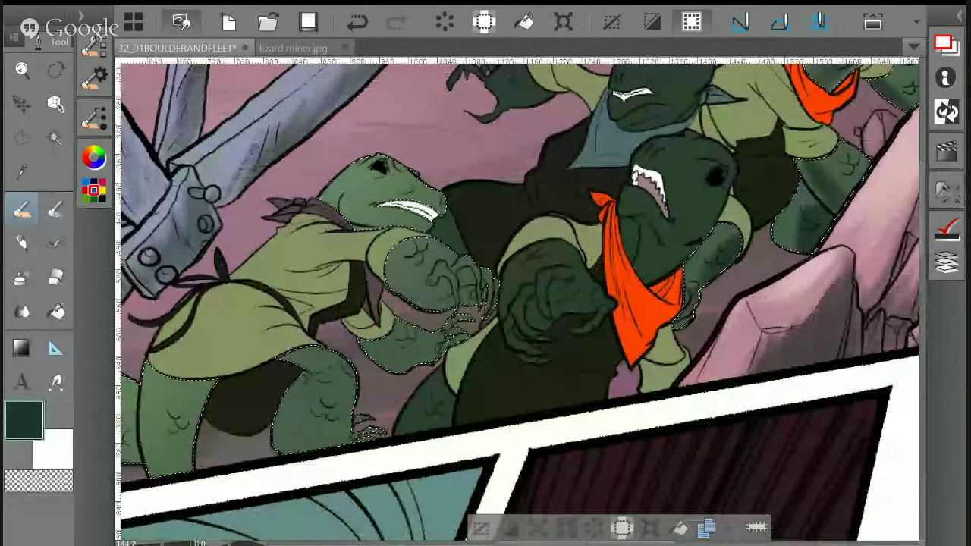
# Brush dark green shadows onto the crouching lizard's forearms, legs, tail base and clawed foot
pyautogui.moveTo(448, 326)
pyautogui.mouseDown()
pyautogui.moveTo(335, 434)
pyautogui.moveTo(322, 426)
pyautogui.moveTo(326, 284)
pyautogui.moveTo(436, 224)
pyautogui.mouseUp()
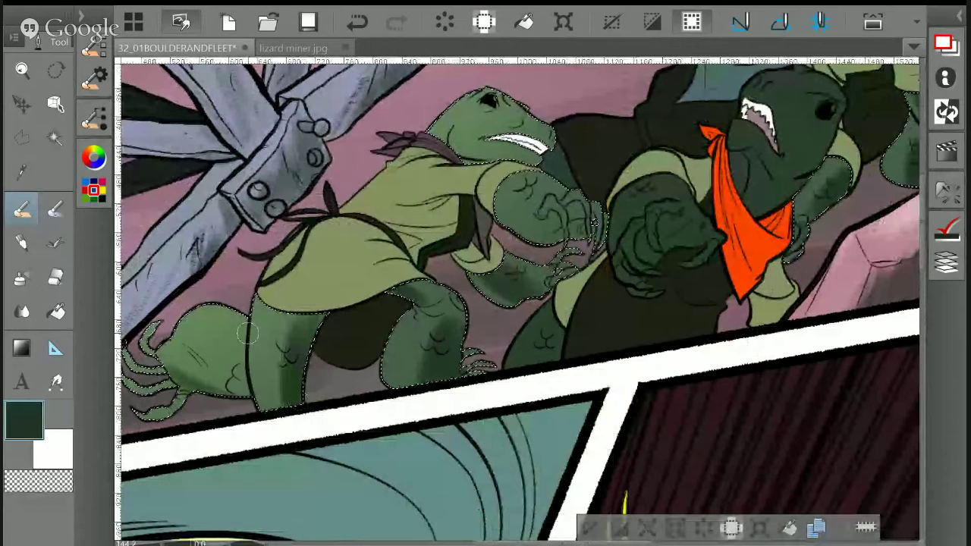
pyautogui.moveTo(248, 333); pyautogui.dragTo(392, 311)
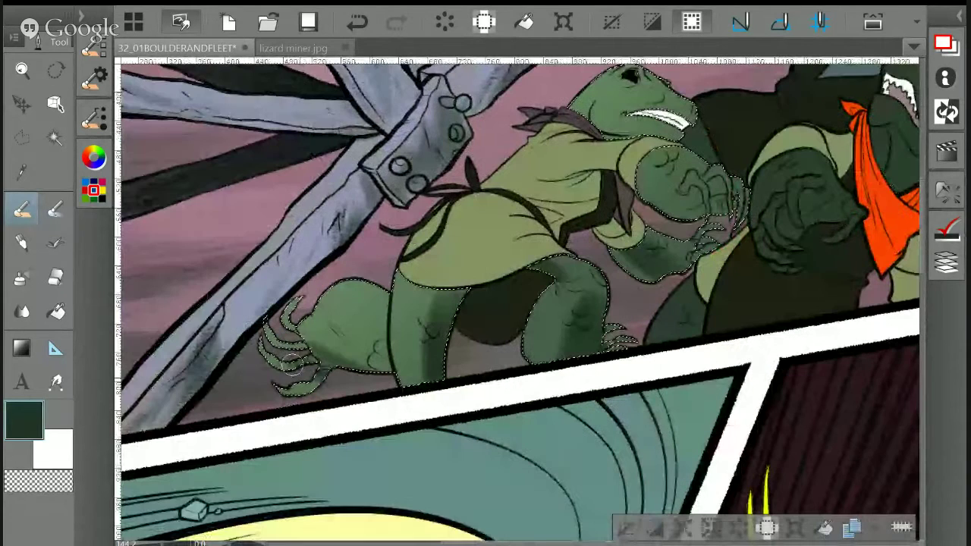
pyautogui.moveTo(304, 348)
pyautogui.mouseDown()
pyautogui.moveTo(364, 356)
pyautogui.moveTo(311, 341)
pyautogui.mouseUp()
pyautogui.moveTo(299, 399)
pyautogui.mouseDown()
pyautogui.moveTo(270, 357)
pyautogui.moveTo(284, 340)
pyautogui.moveTo(275, 334)
pyautogui.mouseUp()
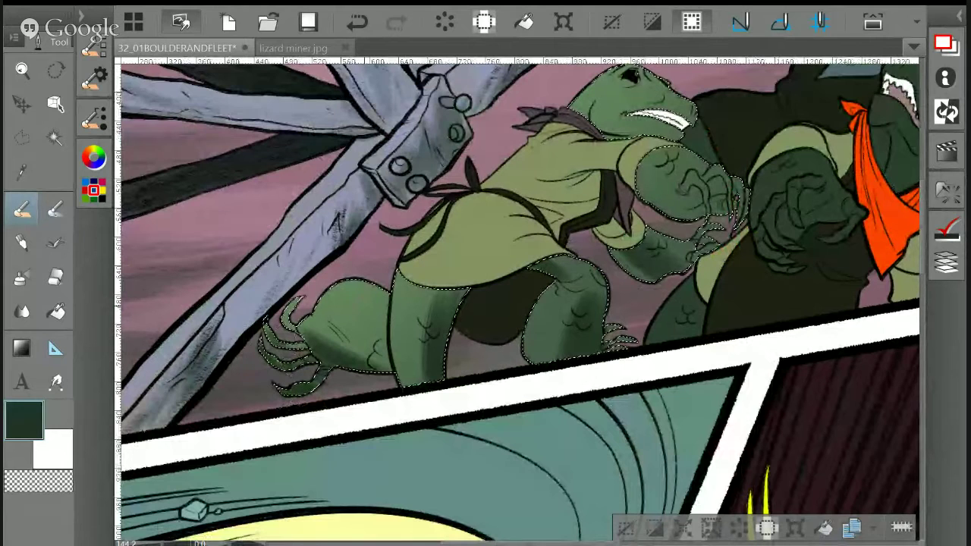
# Shade the crouching lizard's snout and hand, the hanging tail, and the open-mouthed rear lizard's jaw and neck in dark green
pyautogui.moveTo(676, 107); pyautogui.dragTo(585, 213)
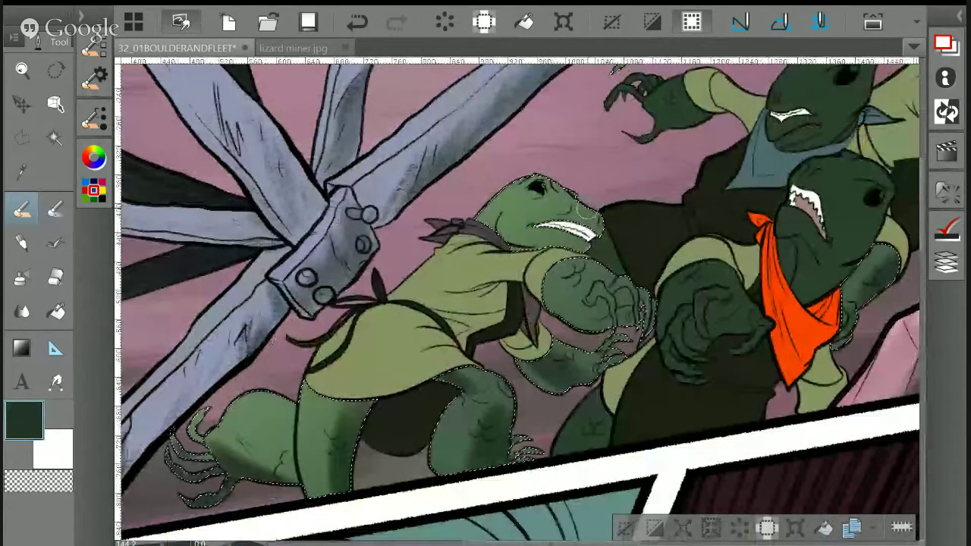
pyautogui.moveTo(565, 296)
pyautogui.mouseDown()
pyautogui.moveTo(607, 318)
pyautogui.moveTo(637, 311)
pyautogui.moveTo(588, 242)
pyautogui.moveTo(523, 247)
pyautogui.mouseUp()
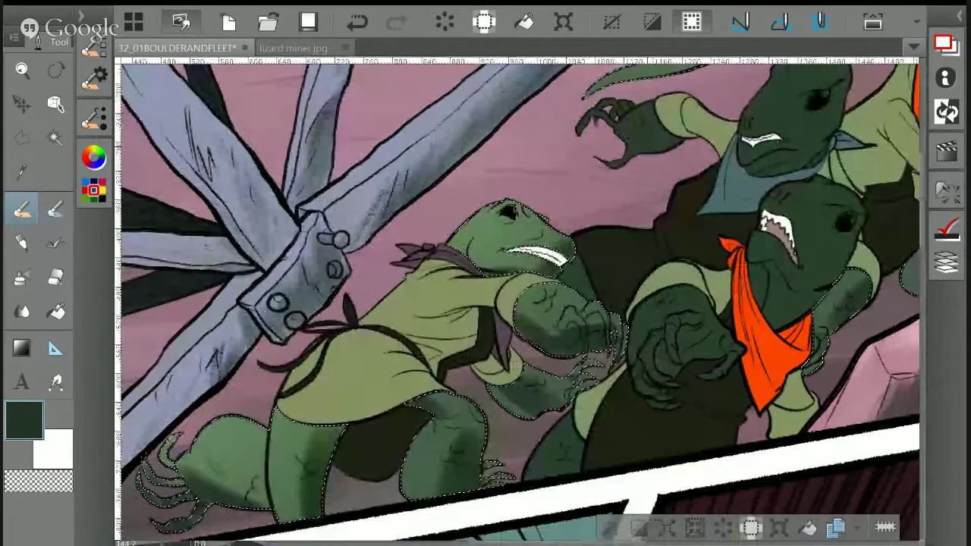
pyautogui.moveTo(624, 80)
pyautogui.mouseDown()
pyautogui.moveTo(470, 248)
pyautogui.moveTo(771, 184)
pyautogui.moveTo(655, 152)
pyautogui.mouseUp()
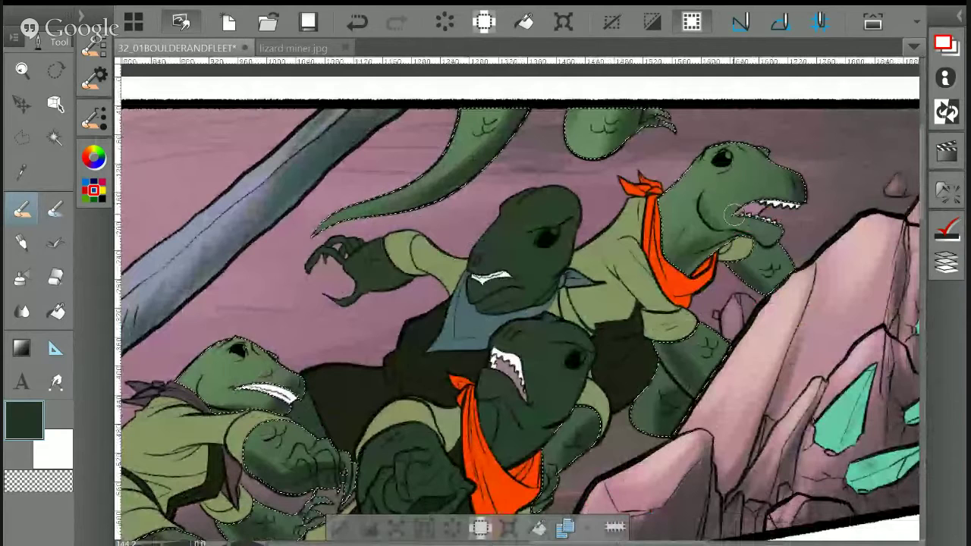
pyautogui.moveTo(734, 215)
pyautogui.mouseDown()
pyautogui.moveTo(675, 238)
pyautogui.moveTo(671, 262)
pyautogui.mouseUp()
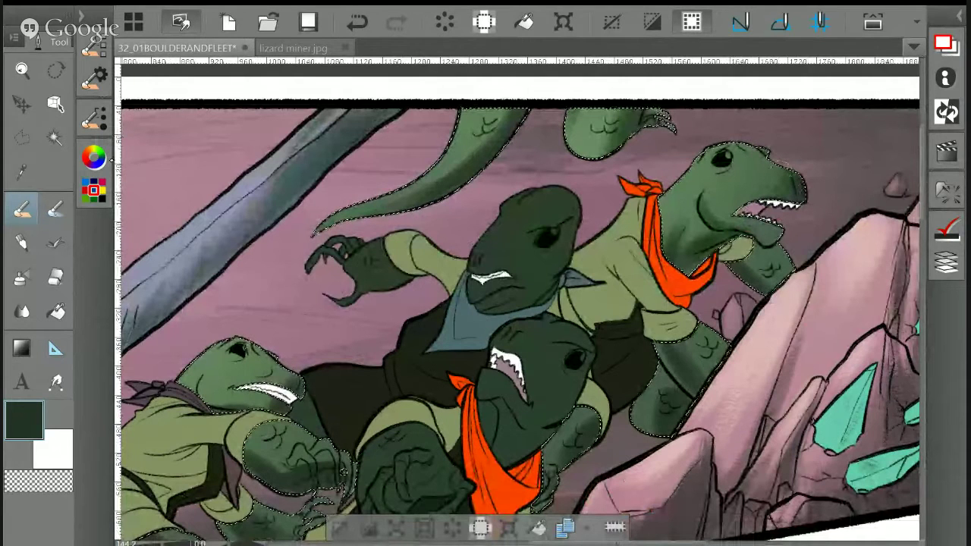
# Set the colour to dark purple, H 274, S 25, V 20, and brush deeper shadows along the selected lizards' limbs, tail and neck
pyautogui.click(95, 157)
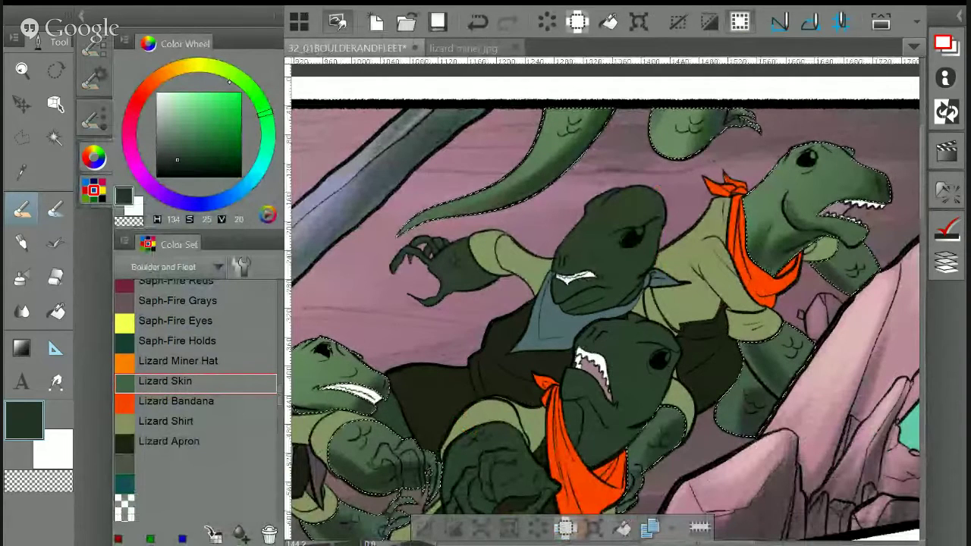
pyautogui.click(167, 194)
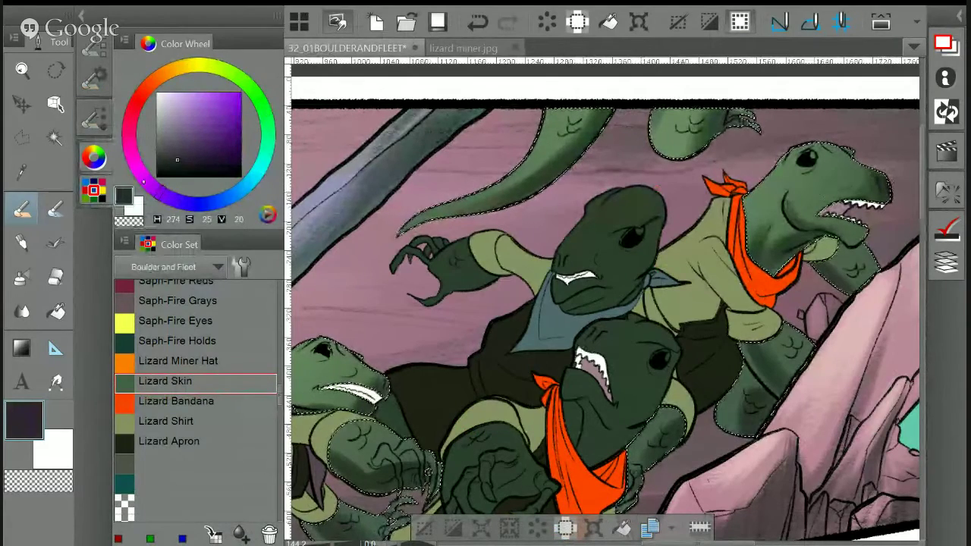
pyautogui.click(94, 157)
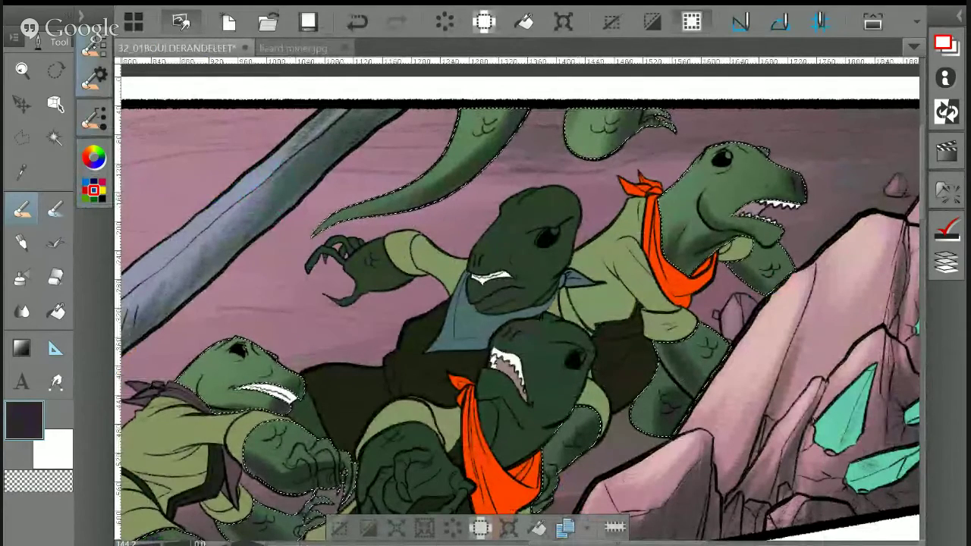
pyautogui.click(94, 75)
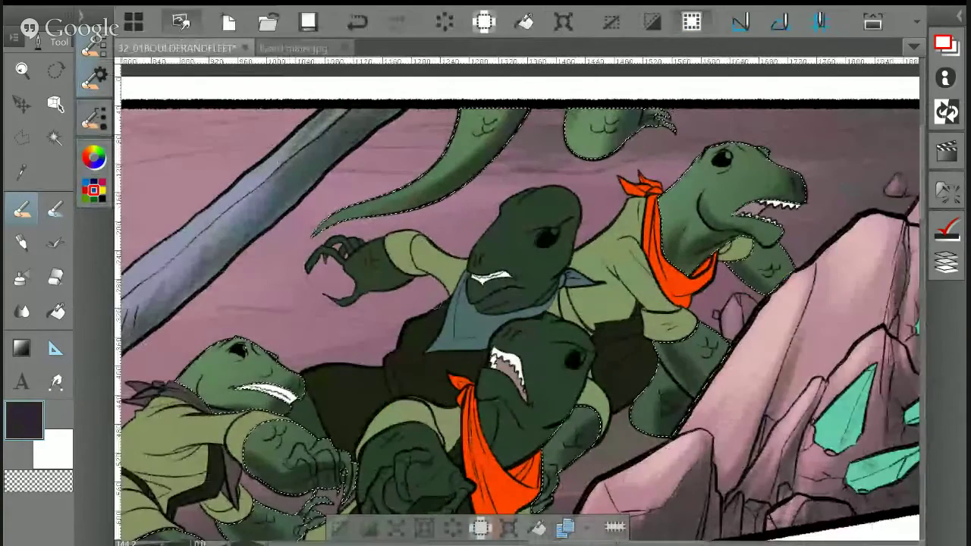
pyautogui.moveTo(283, 479); pyautogui.dragTo(396, 343)
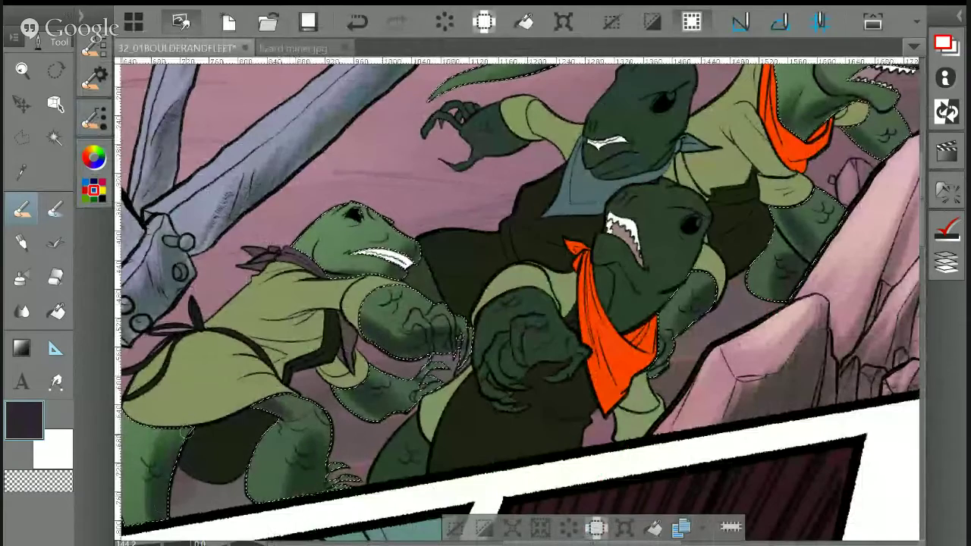
pyautogui.moveTo(531, 106); pyautogui.dragTo(382, 304)
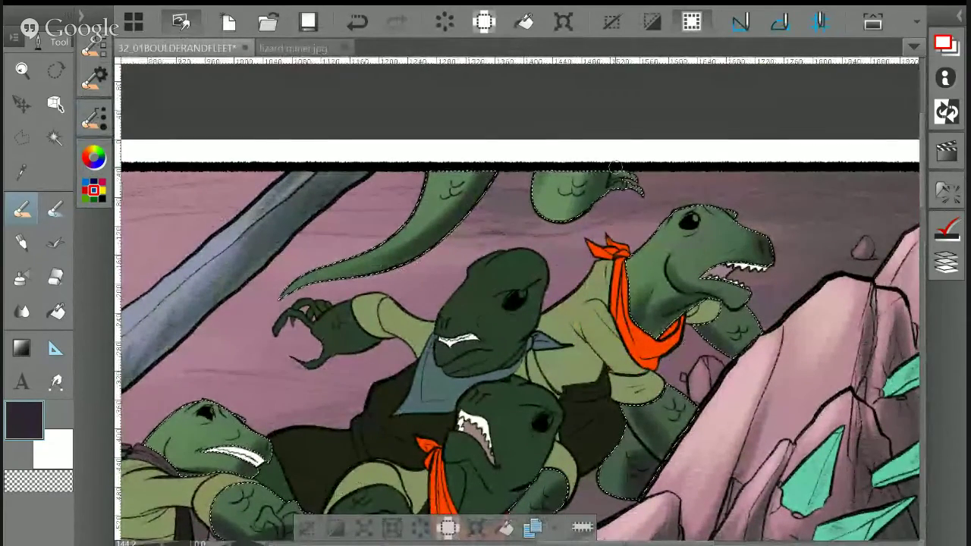
pyautogui.scroll(-5, 520, 301)
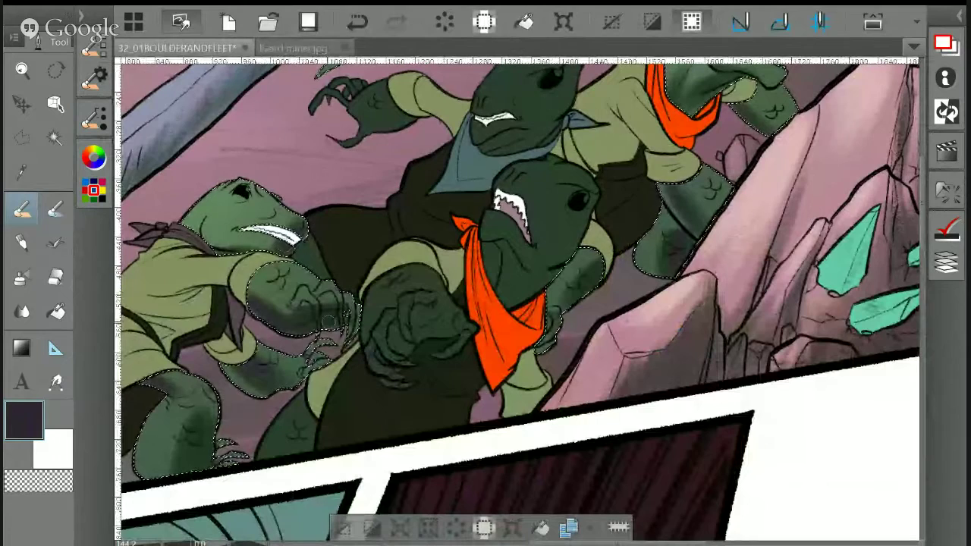
pyautogui.moveTo(378, 281); pyautogui.dragTo(254, 383)
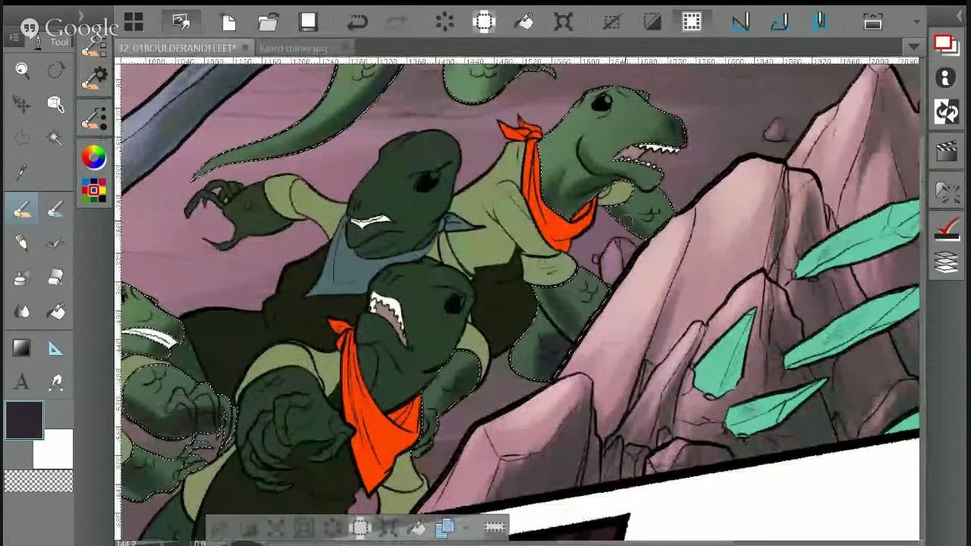
pyautogui.moveTo(573, 220); pyautogui.dragTo(560, 174)
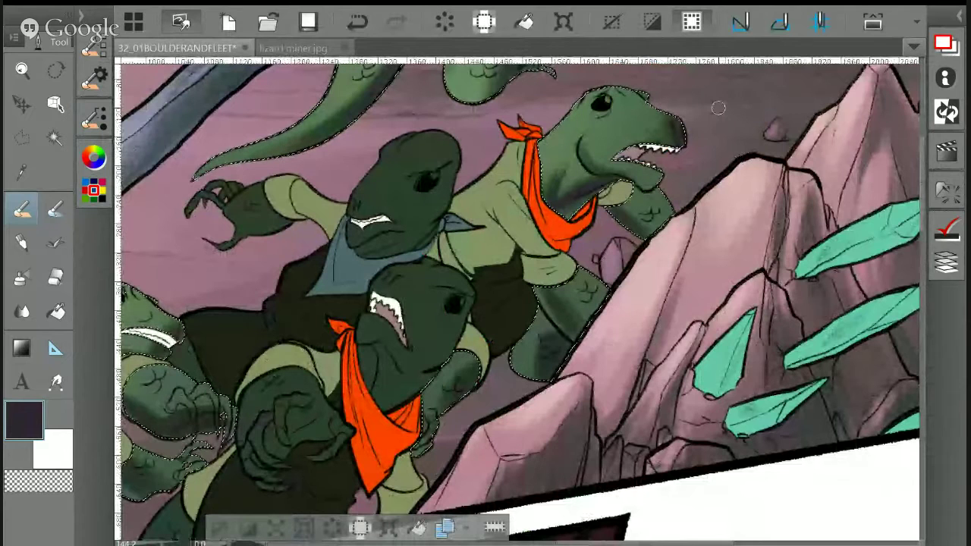
# Set the colour to light green, H 94, S 35, V 62, and brush highlights onto the open-mouthed rear lizard's head and neck
pyautogui.press('i')
pyautogui.click(222, 419)
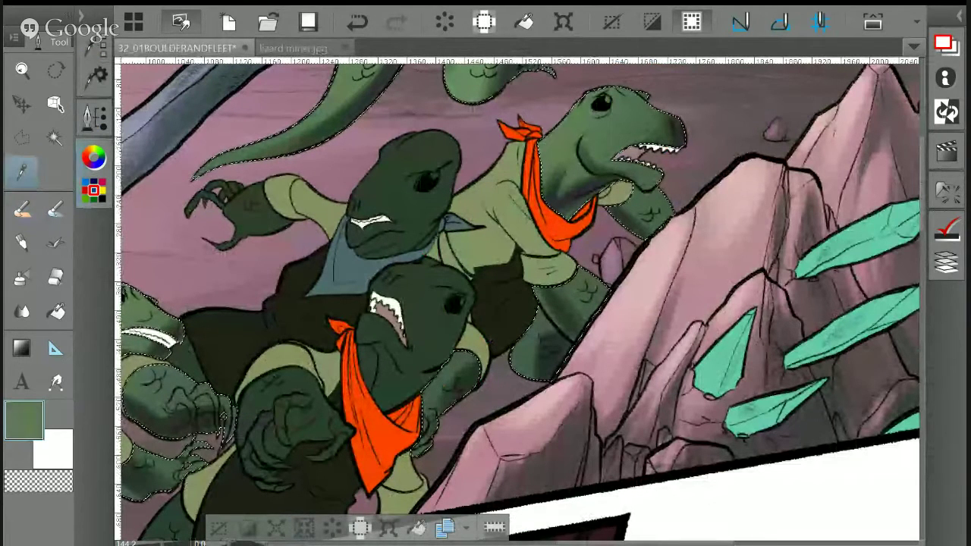
pyautogui.press('Tab')
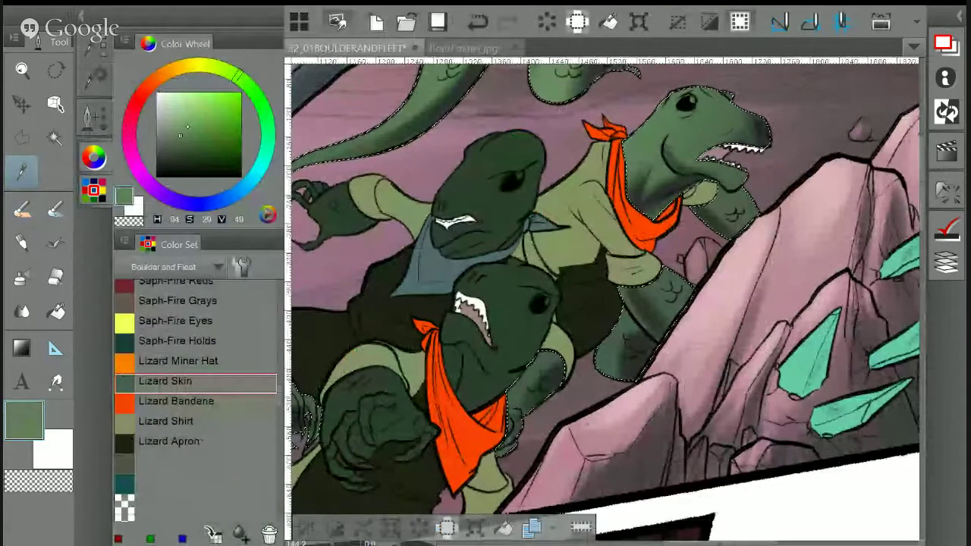
pyautogui.click(714, 129)
pyautogui.press('b')
pyautogui.moveTo(714, 129)
pyautogui.mouseDown()
pyautogui.moveTo(692, 90)
pyautogui.moveTo(668, 196)
pyautogui.moveTo(701, 107)
pyautogui.moveTo(683, 199)
pyautogui.mouseUp()
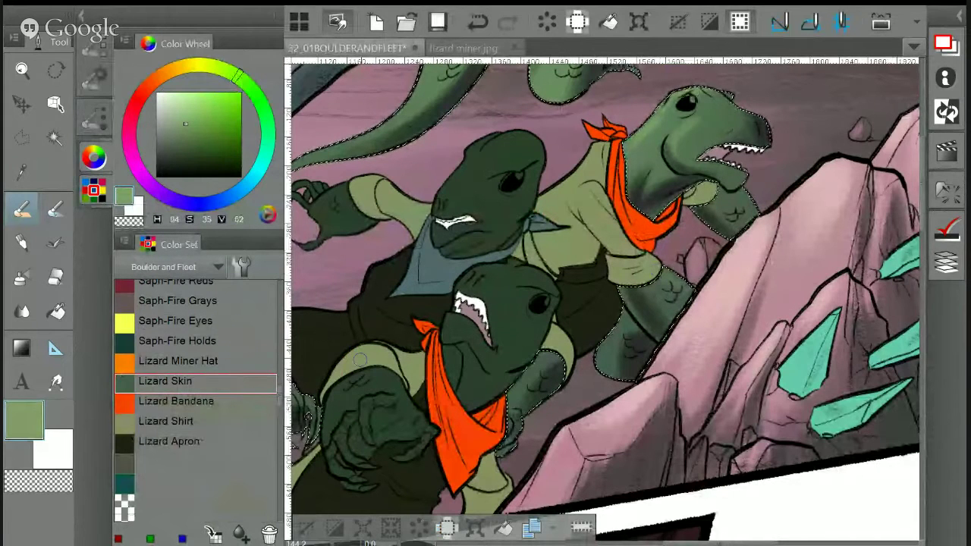
# Brush light green highlights onto the hanging tail and the crouching lizard's head, arm and legs
pyautogui.moveTo(360, 359); pyautogui.dragTo(572, 522)
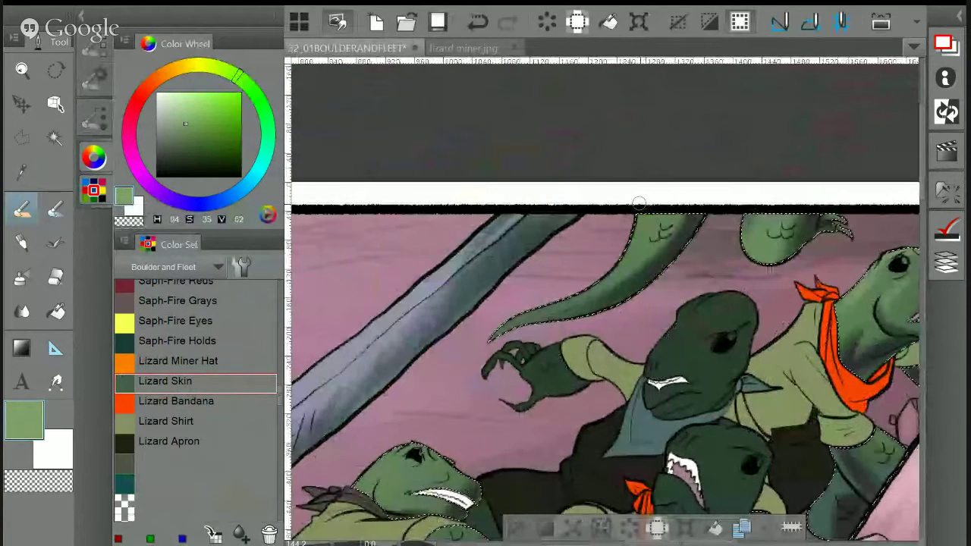
pyautogui.moveTo(561, 379); pyautogui.dragTo(605, 311)
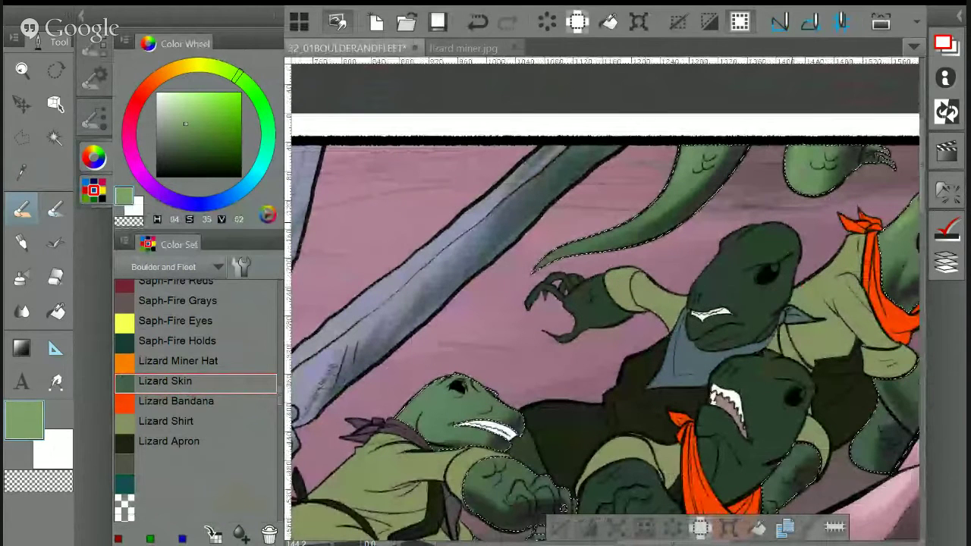
pyautogui.moveTo(457, 387); pyautogui.dragTo(557, 281)
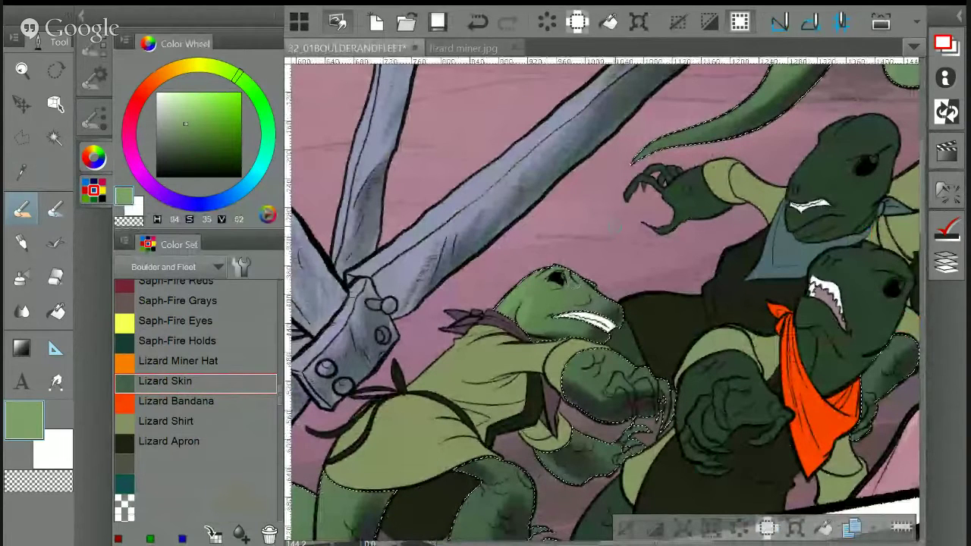
pyautogui.moveTo(614, 226); pyautogui.dragTo(720, 81)
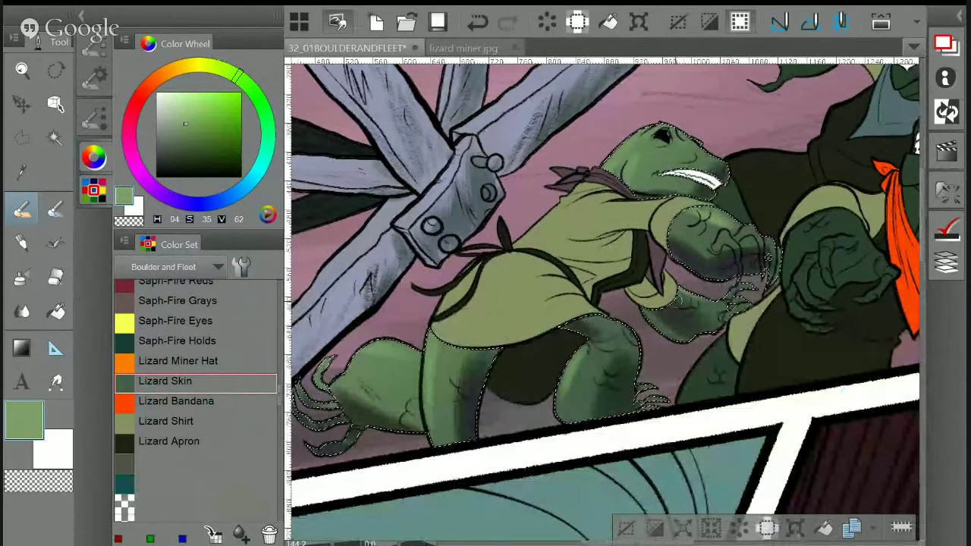
# Sample a mid green from the crouching lizard's skin and blend the highlights on its head
pyautogui.scroll(1, 730, 304)
pyautogui.scroll(1, 606, 303)
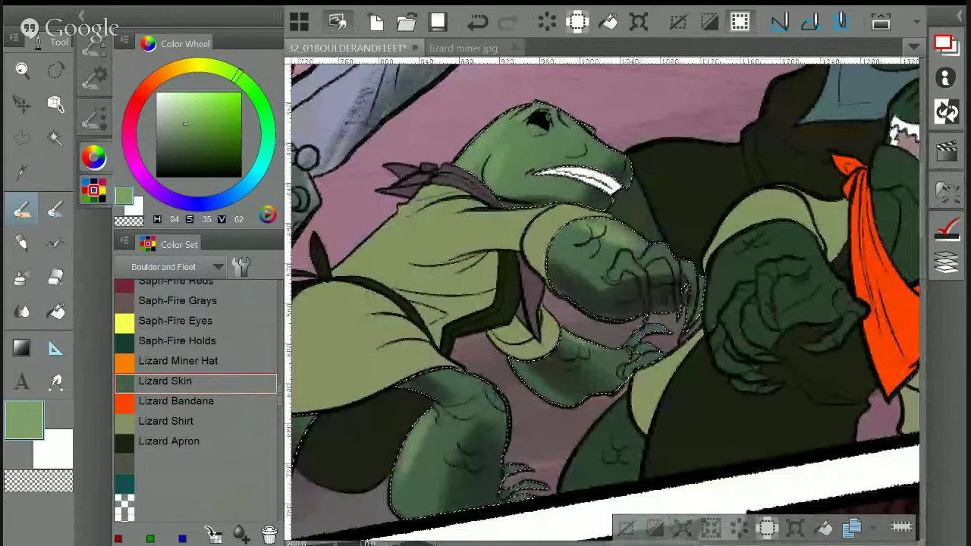
pyautogui.press('p')
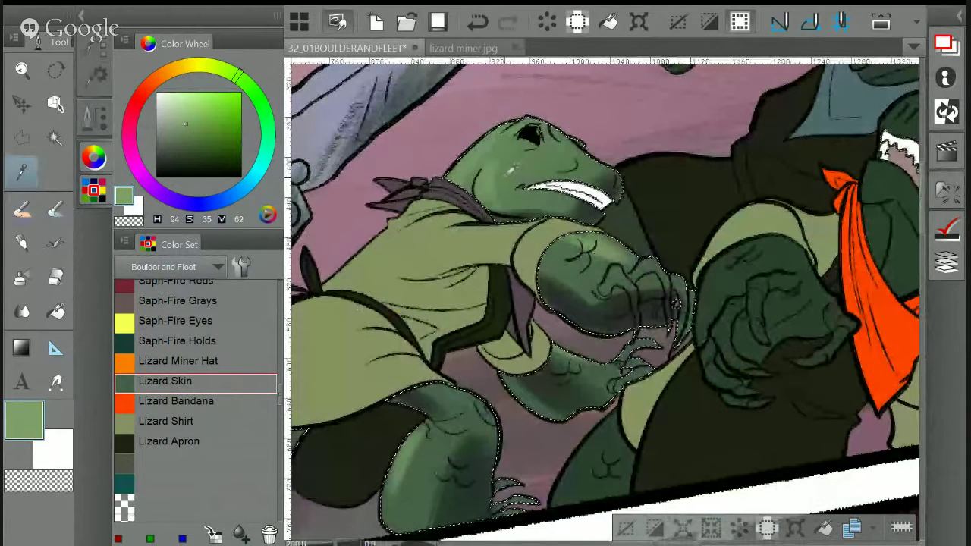
pyautogui.keyDown('alt'); pyautogui.click(602, 220); pyautogui.keyUp('alt')
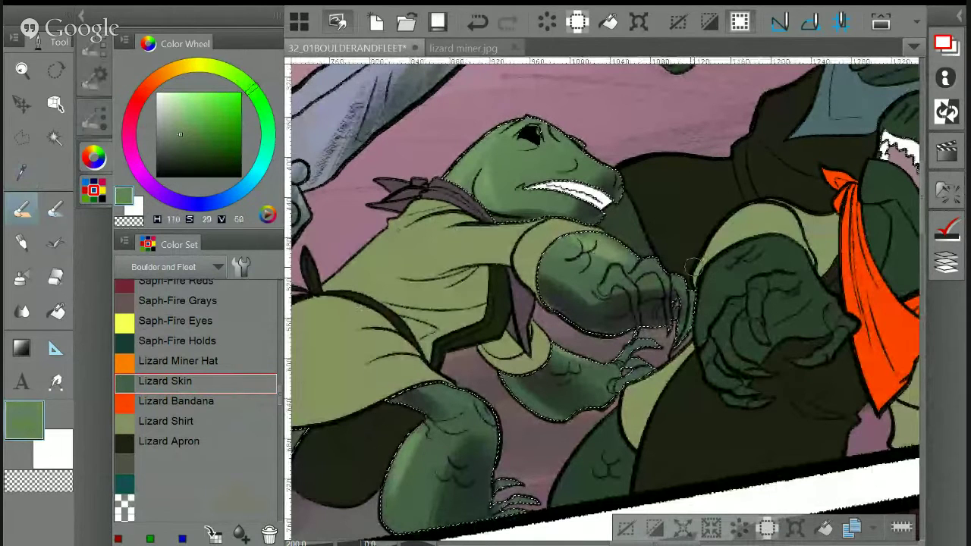
# Sample a mid green from the open-mouthed rear lizard's face and blend the tones across its cheek and snout
pyautogui.hscroll(5, 692, 267)
pyautogui.scroll(5, 599, 246)
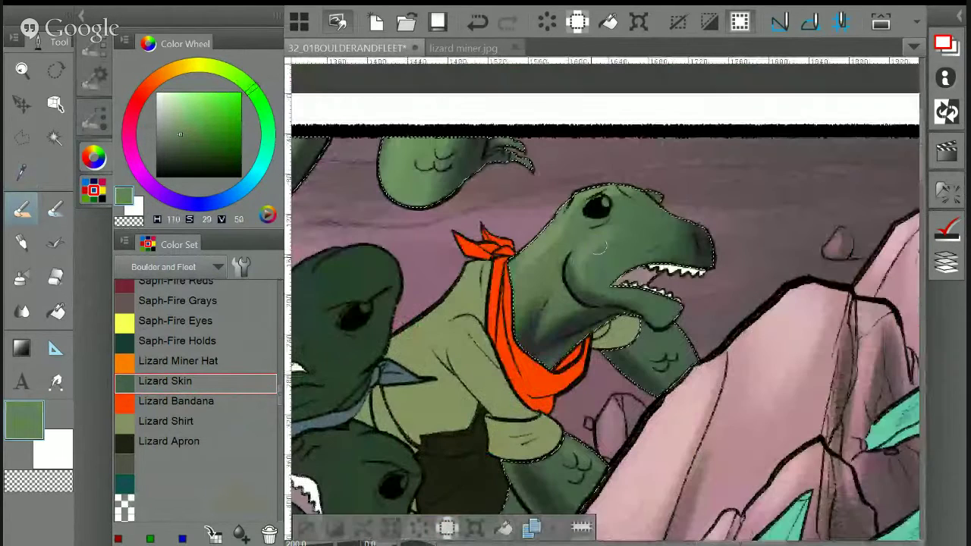
pyautogui.keyDown('alt'); pyautogui.click(651, 226); pyautogui.keyUp('alt')
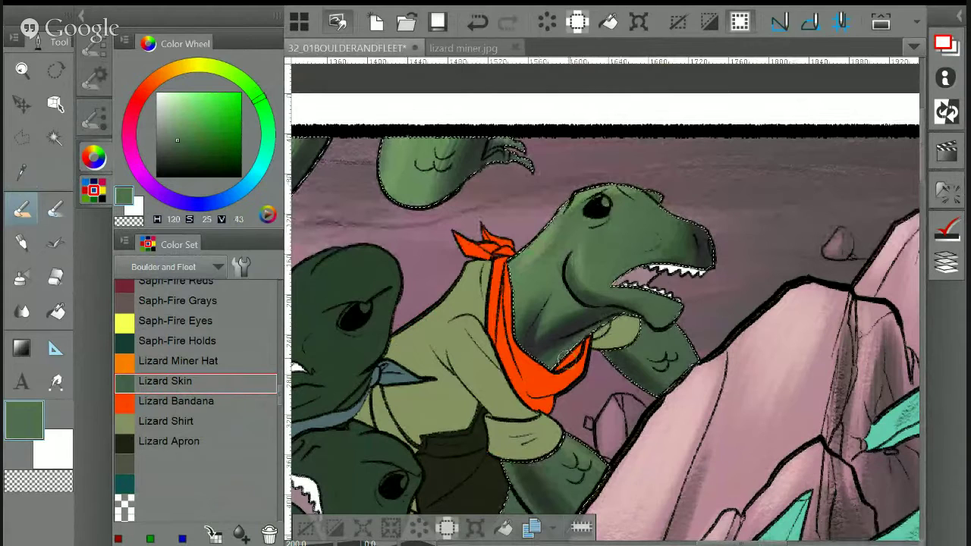
# Reduce the Concept 1 brush size and deepen the shadow under the open-mouthed lizard's jaw with a sampled near-black tone
pyautogui.click(94, 76)
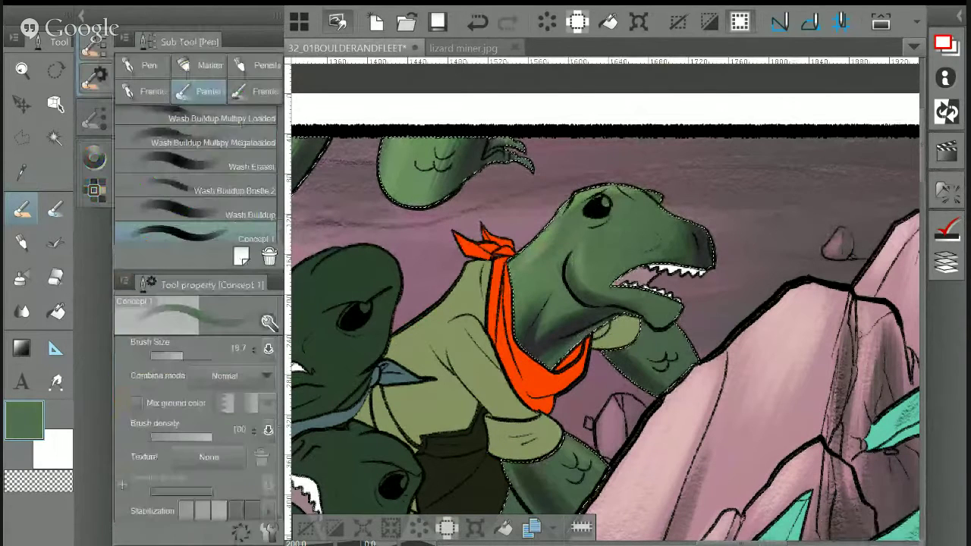
pyautogui.press('[')
pyautogui.press('[')
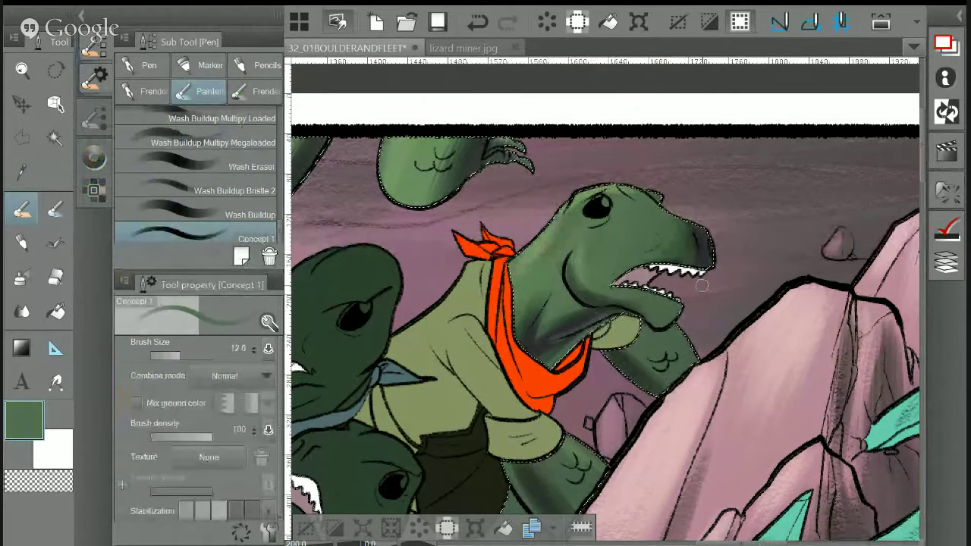
pyautogui.press('i')
pyautogui.click(570, 328)
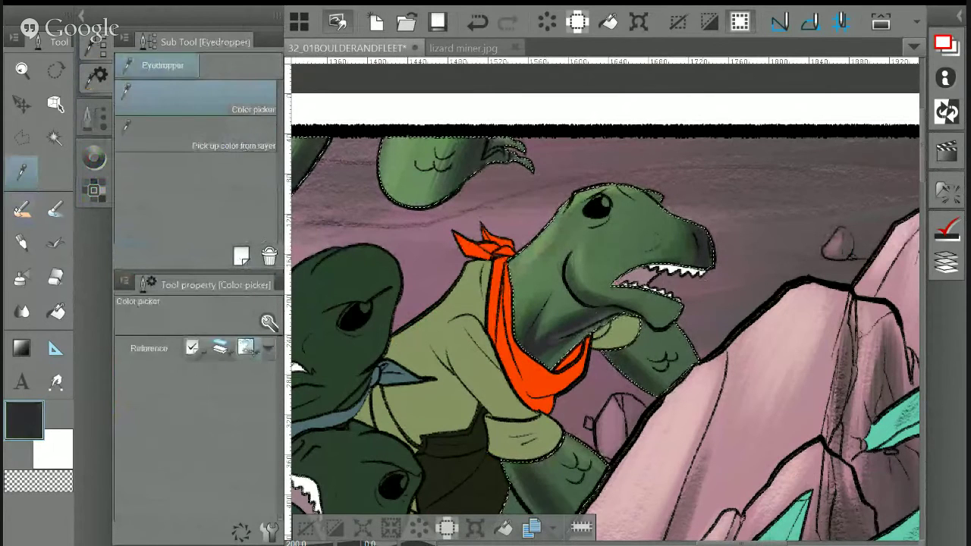
pyautogui.press('p')
pyautogui.moveTo(544, 339); pyautogui.dragTo(586, 322)
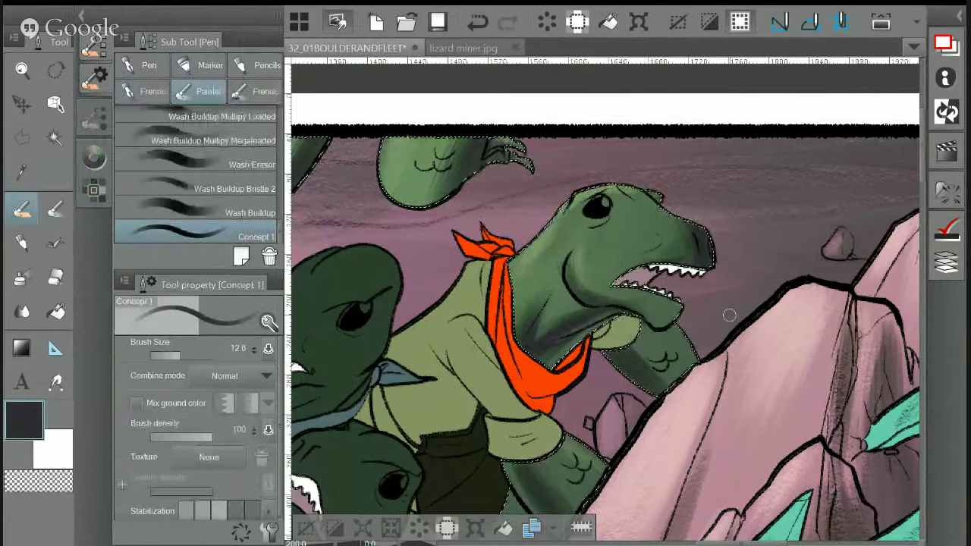
# Switch to the Dry Brush Inker at size 66.3 and brush a sampled green over the open-mouthed lizard's forearms
pyautogui.press('p')
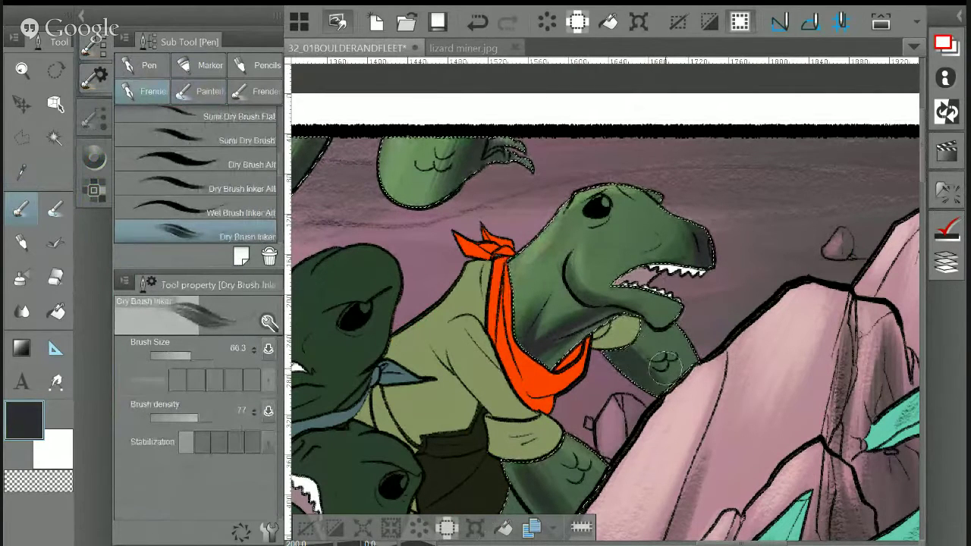
pyautogui.press('i')
pyautogui.click(424, 175)
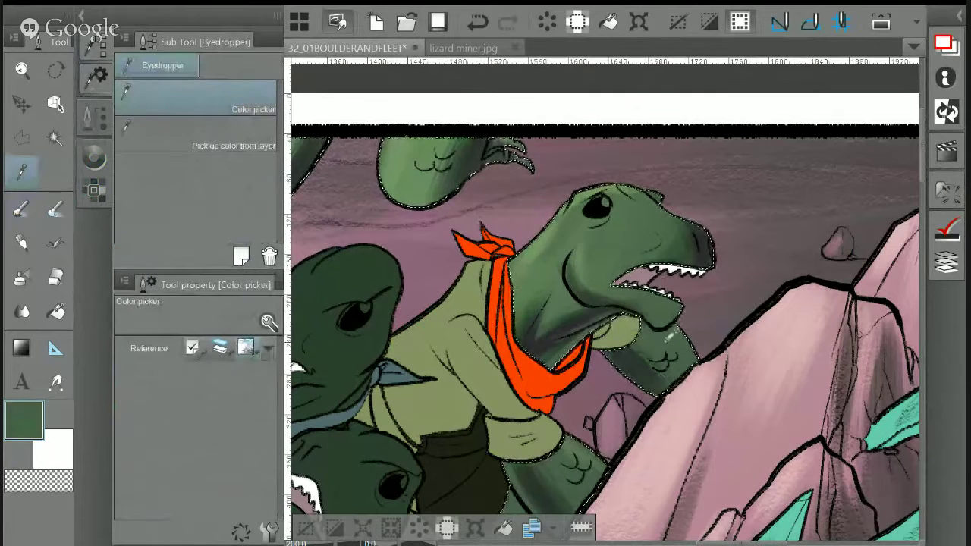
pyautogui.press('p')
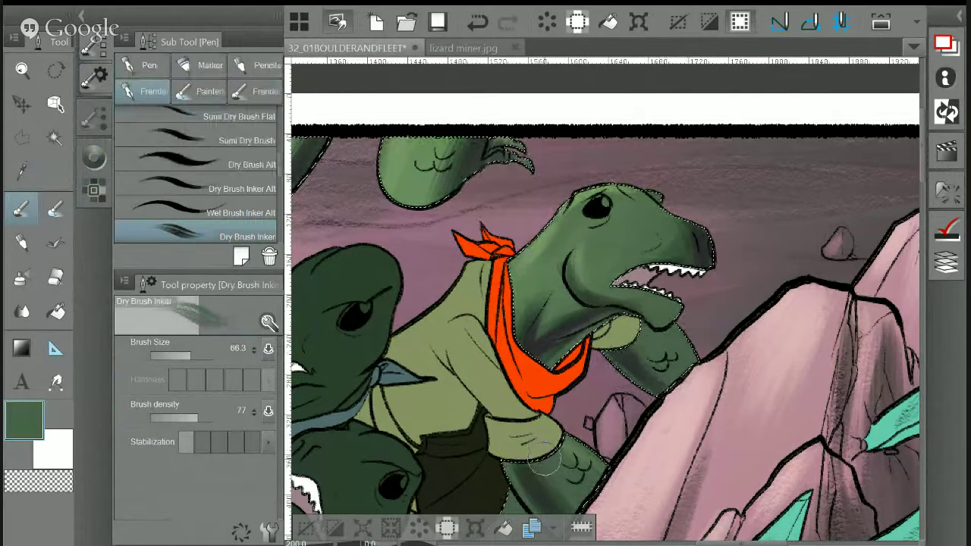
# Set the Dry Brush Inker to size 25.6, density 87, and shade the open-mouthed lizard's leg and forearms with sampled dark greens
pyautogui.scroll(-3, 531, 440)
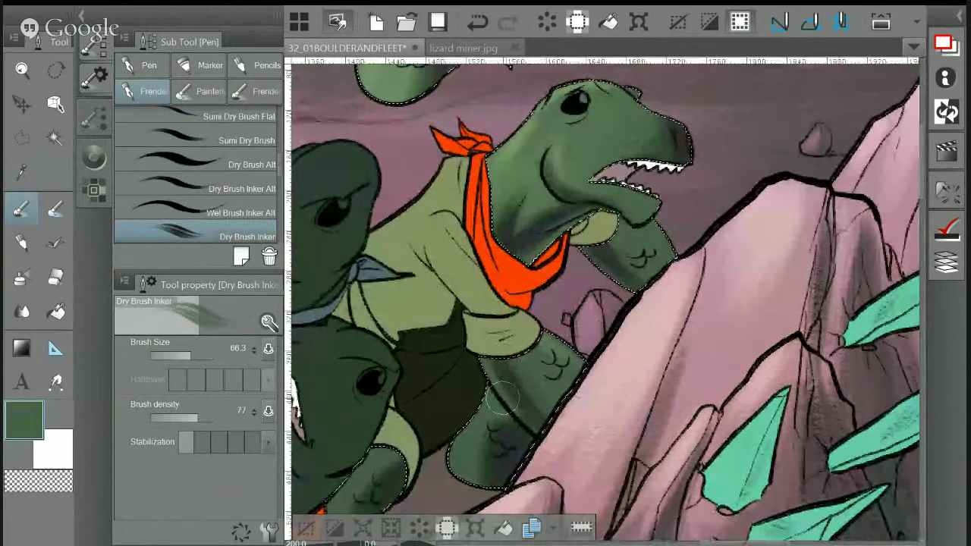
pyautogui.click(182, 351)
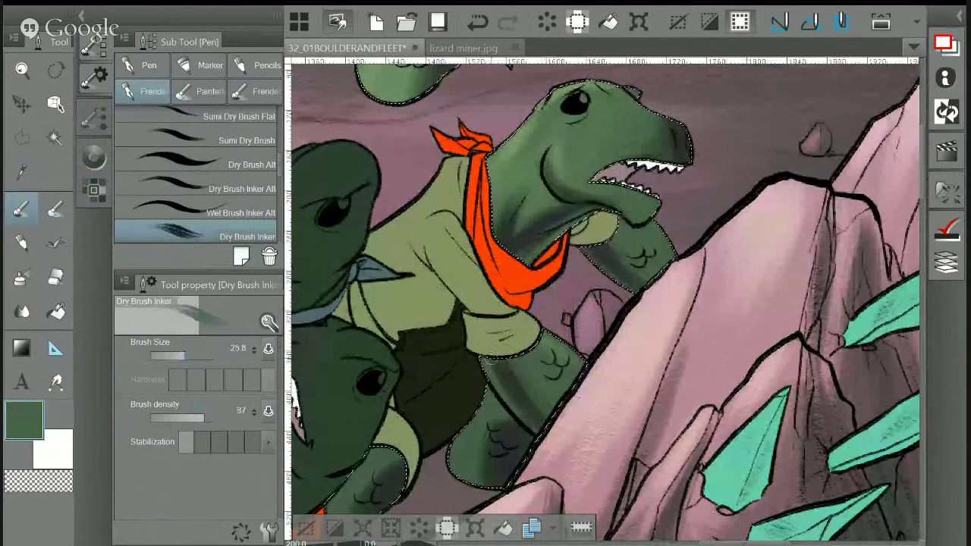
pyautogui.press('i')
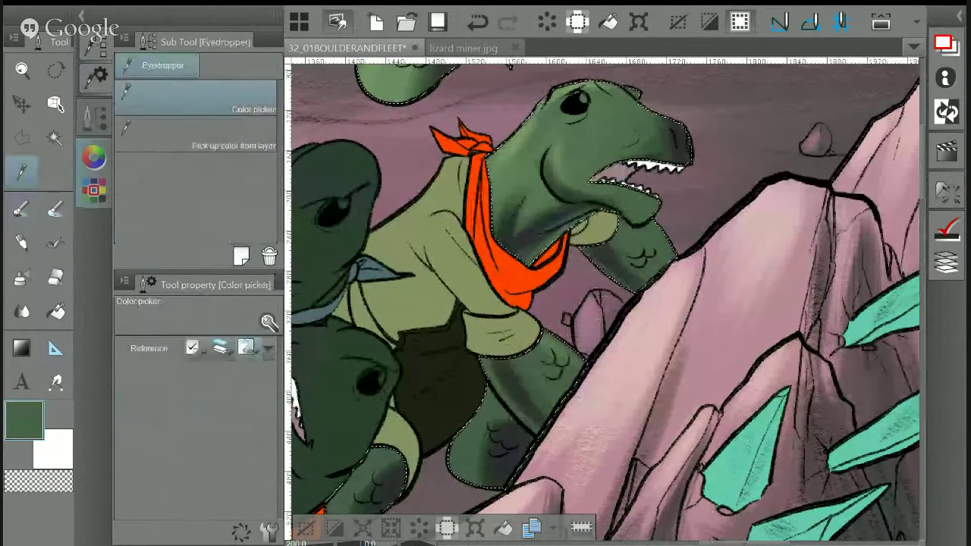
pyautogui.click(459, 436)
pyautogui.press('p')
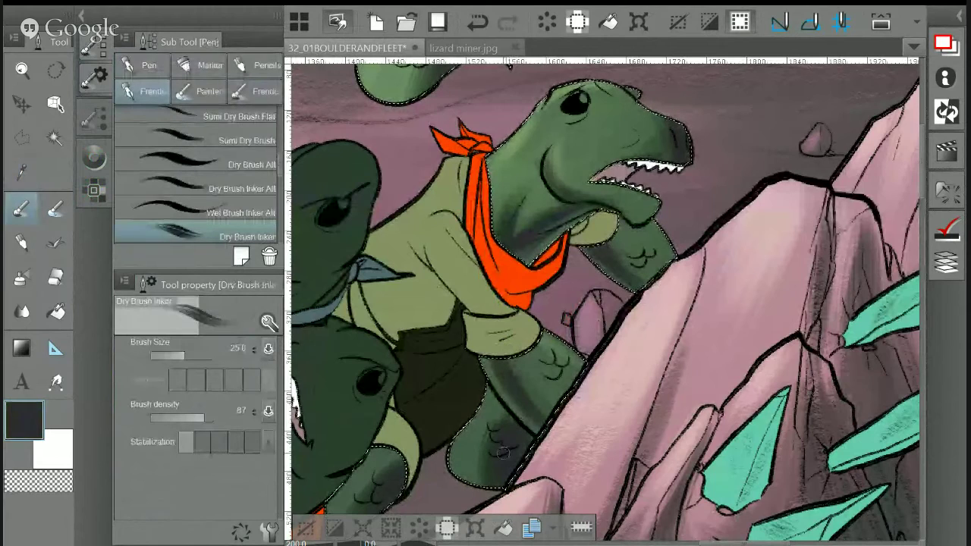
pyautogui.press('i')
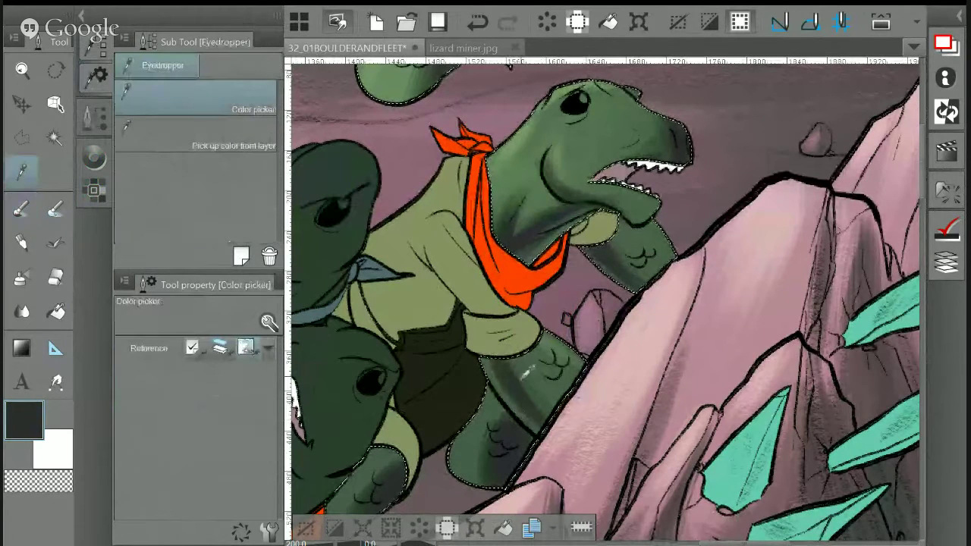
pyautogui.click(372, 90)
pyautogui.press('p')
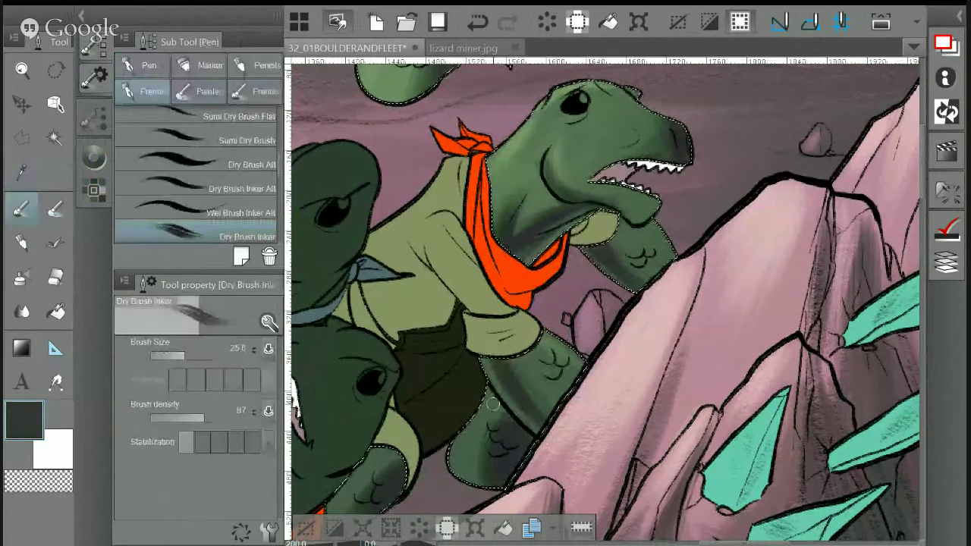
pyautogui.moveTo(497, 399)
pyautogui.mouseDown()
pyautogui.moveTo(478, 494)
pyautogui.moveTo(498, 411)
pyautogui.moveTo(482, 443)
pyautogui.mouseUp()
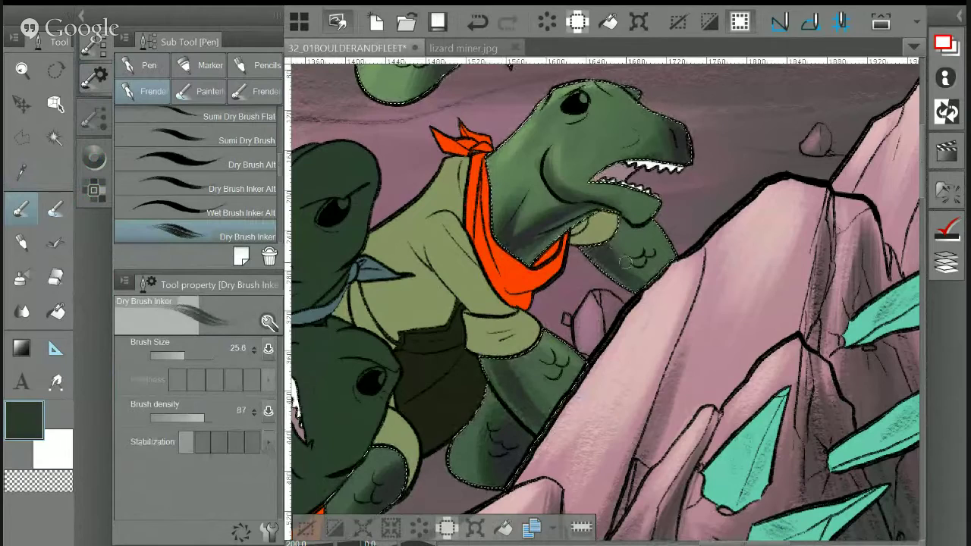
pyautogui.moveTo(616, 259); pyautogui.dragTo(655, 282)
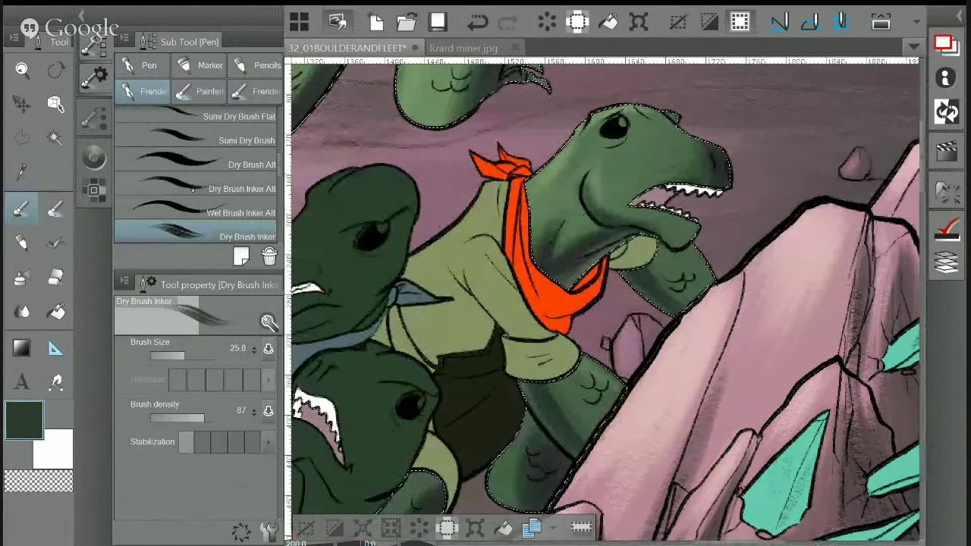
# Sample mid greens from the open-mouthed lizard's head and brush them over its cheek, lower jaw and snout
pyautogui.press('i')
pyautogui.click(570, 140)
pyautogui.press('p')
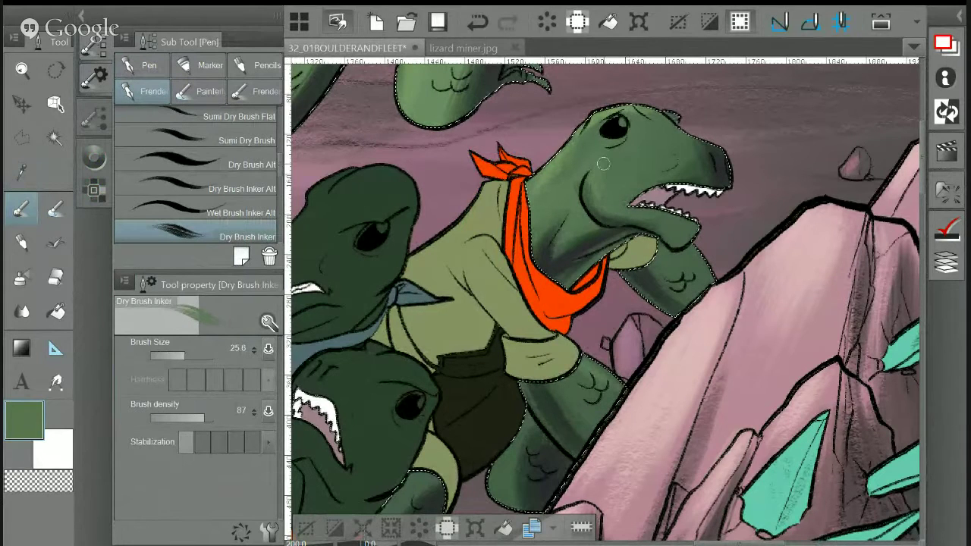
pyautogui.press('i')
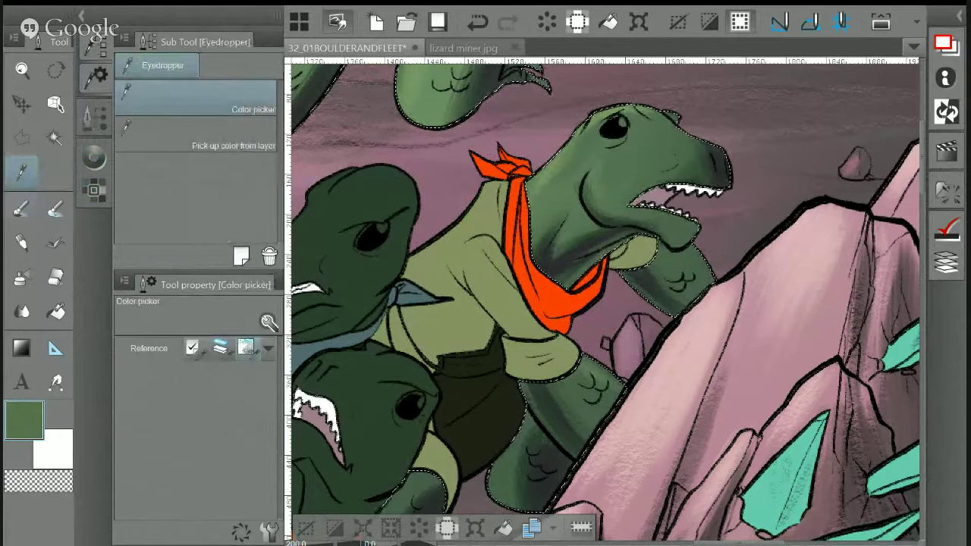
pyautogui.press('p')
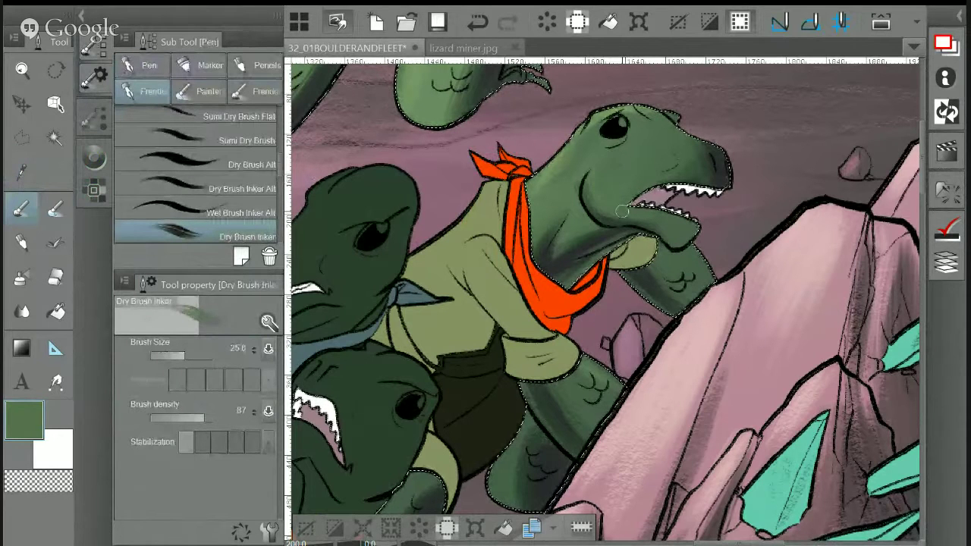
pyautogui.press('i')
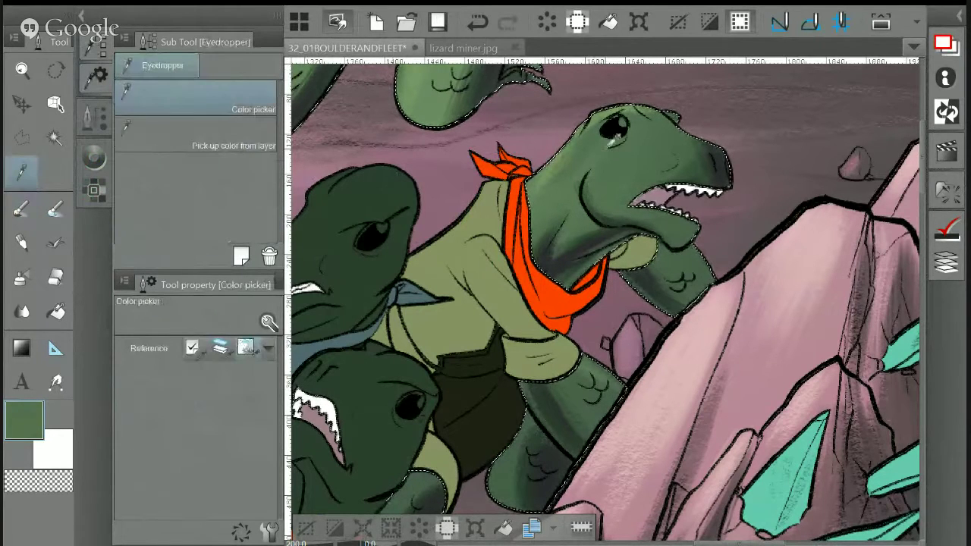
pyautogui.click(581, 141)
pyautogui.press('p')
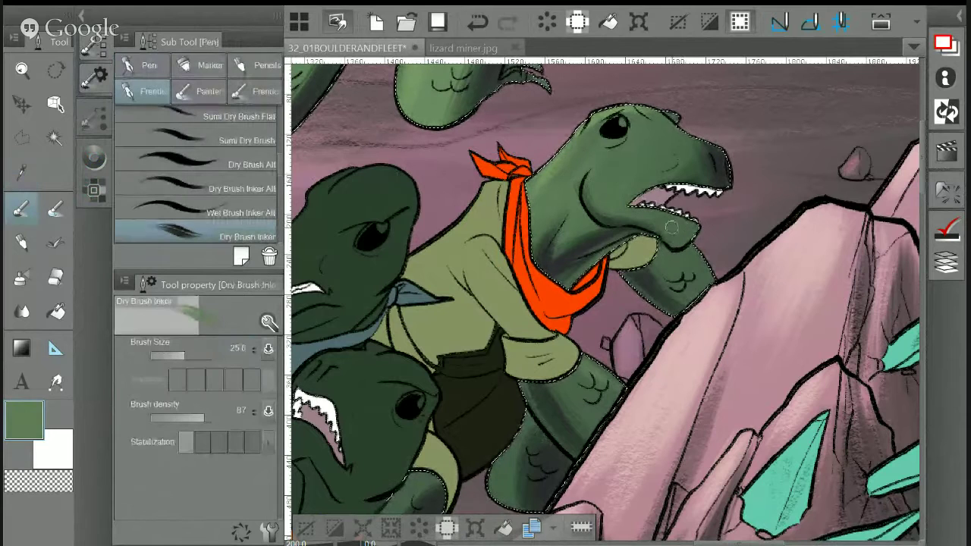
pyautogui.moveTo(673, 232)
pyautogui.mouseDown()
pyautogui.moveTo(637, 214)
pyautogui.moveTo(670, 223)
pyautogui.moveTo(721, 167)
pyautogui.moveTo(687, 159)
pyautogui.moveTo(673, 172)
pyautogui.mouseUp()
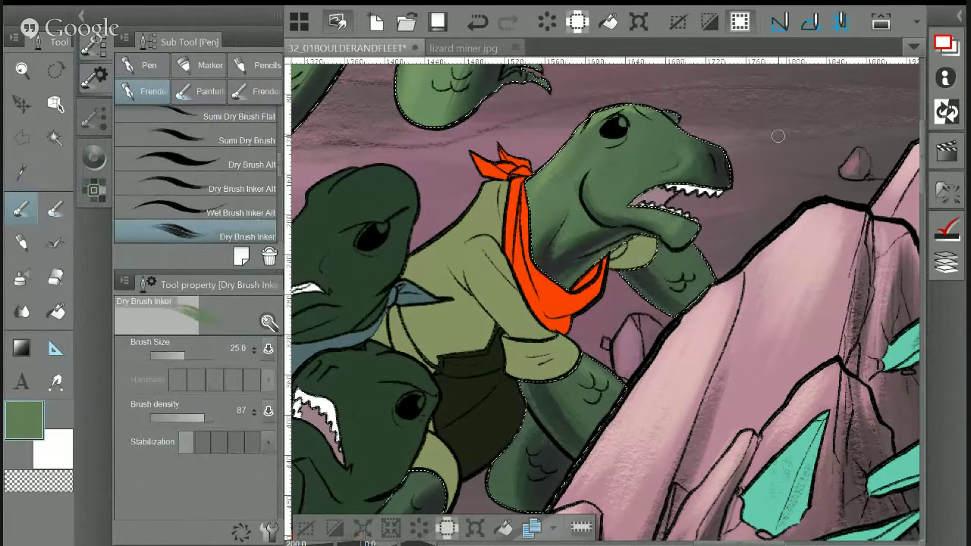
# Resample a mid green and blend it along the open-mouthed lizard's lower jaw, then hide the brush settings
pyautogui.click(22, 173)
pyautogui.click(21, 209)
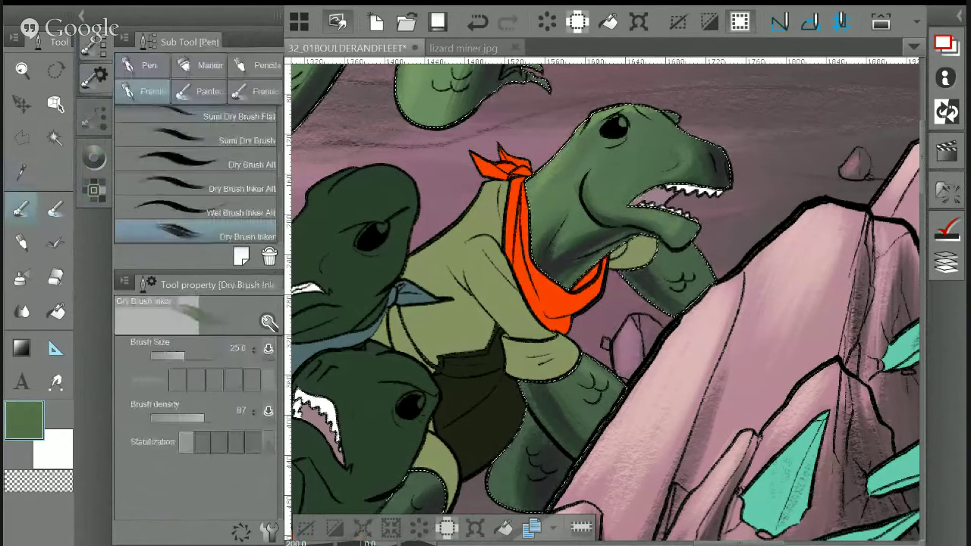
pyautogui.moveTo(686, 209); pyautogui.dragTo(609, 265)
pyautogui.click(94, 77)
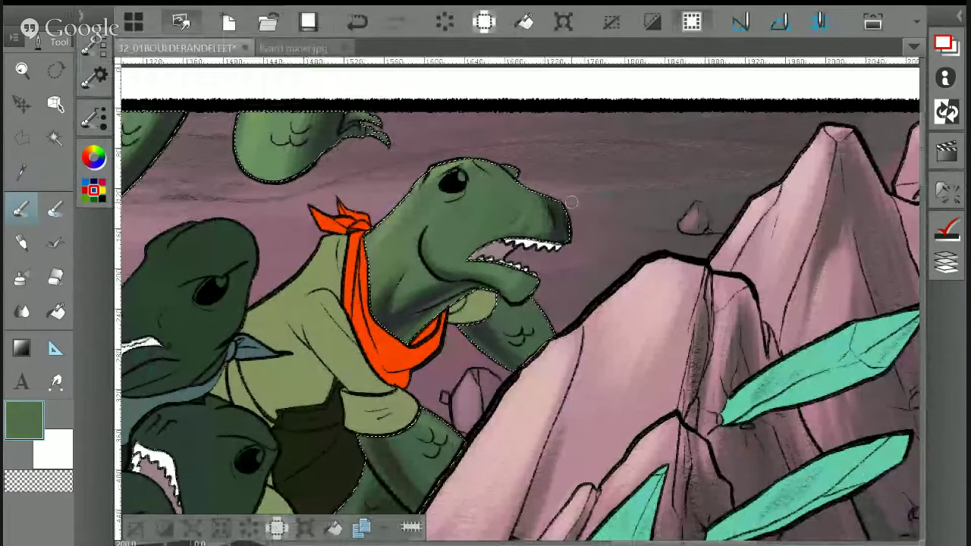
# Brush mid green over the open-mouthed lizard's snout tip and upper jaw with the Concept 1 brush at size 12.6
pyautogui.moveTo(565, 219); pyautogui.dragTo(548, 232)
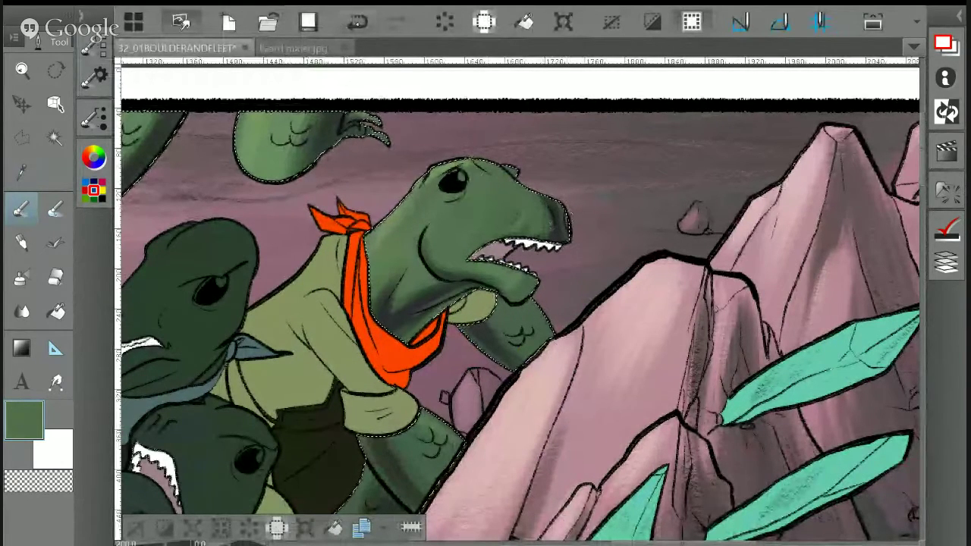
pyautogui.click(94, 76)
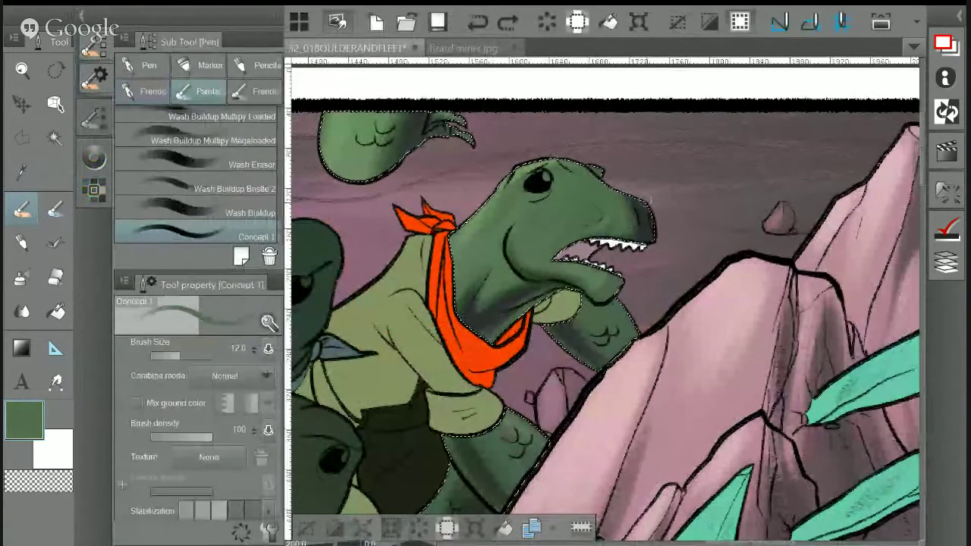
pyautogui.moveTo(655, 219); pyautogui.dragTo(649, 236)
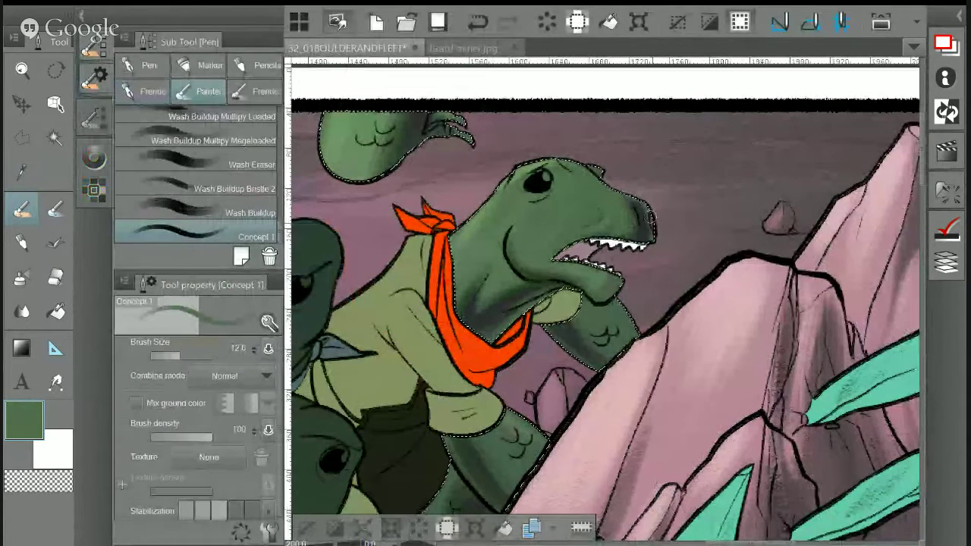
pyautogui.moveTo(608, 227)
pyautogui.mouseDown()
pyautogui.moveTo(609, 197)
pyautogui.moveTo(632, 209)
pyautogui.mouseUp()
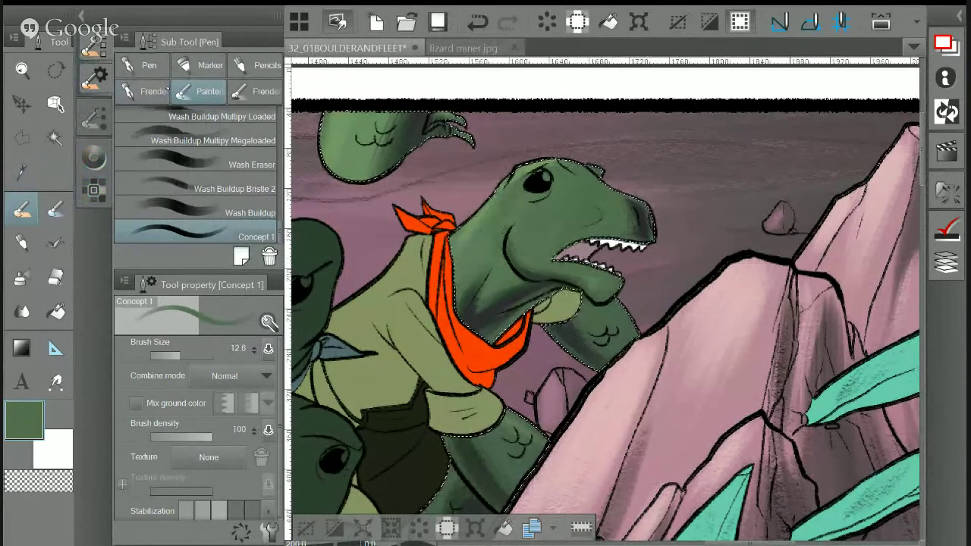
# Switch to the Dry Brush Inker at size 25.6, blend the open-mouthed lizard's neck shadow, and sample a light green for its head
pyautogui.click(144, 91)
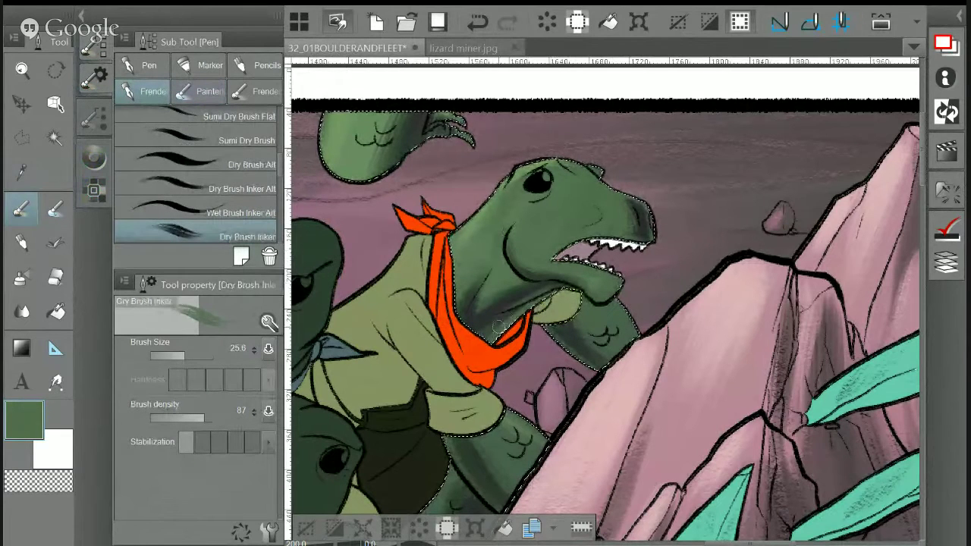
pyautogui.moveTo(498, 326); pyautogui.dragTo(514, 322)
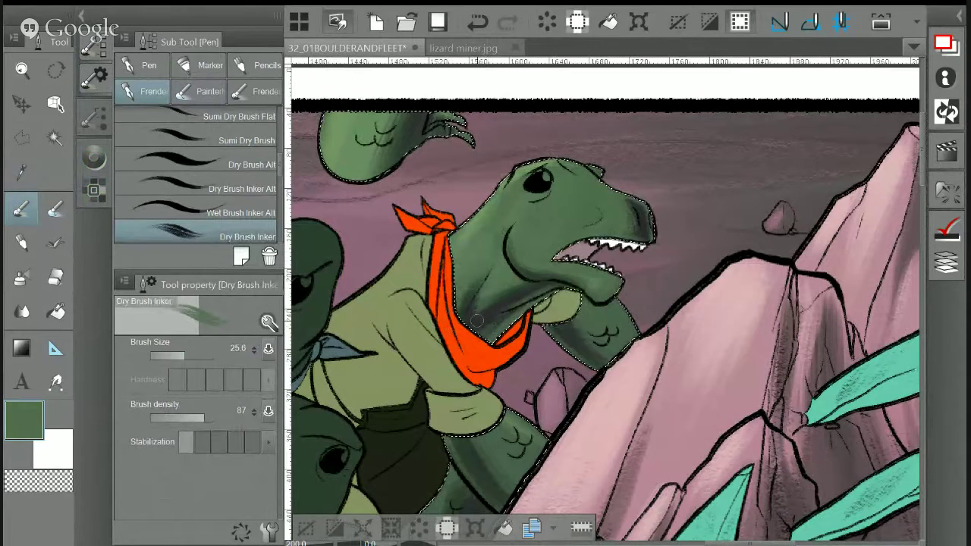
pyautogui.moveTo(567, 236); pyautogui.dragTo(591, 292)
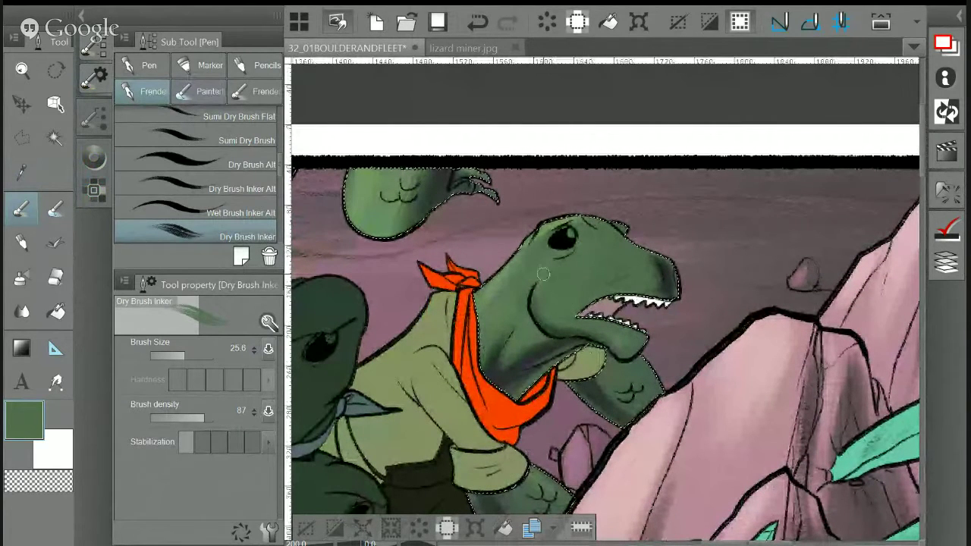
pyautogui.press('i')
pyautogui.click(535, 222)
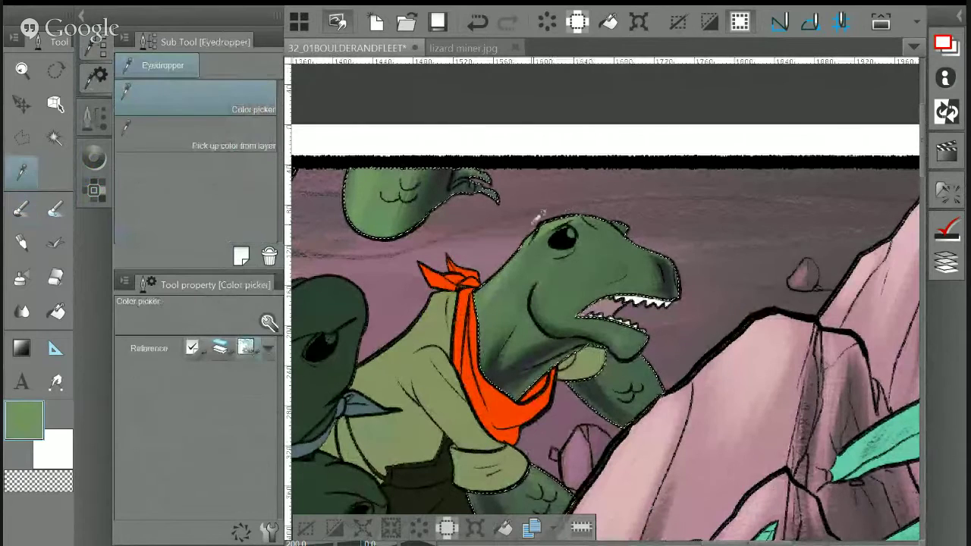
pyautogui.press('p')
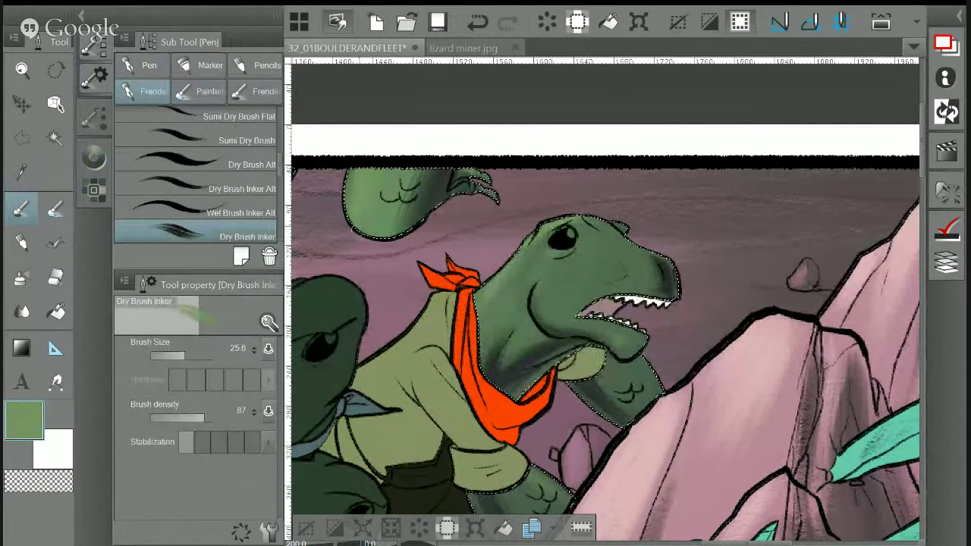
# Sample a dark green from the clawed limb at the panel's upper edge and shade limbs with the Dry Brush Inker at size 52.3
pyautogui.press('i')
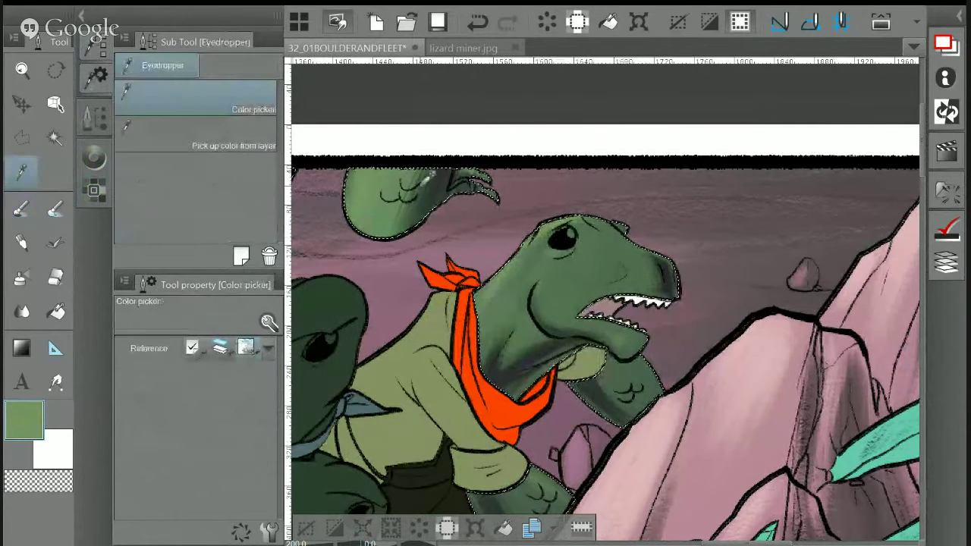
pyautogui.click(436, 177)
pyautogui.press('p')
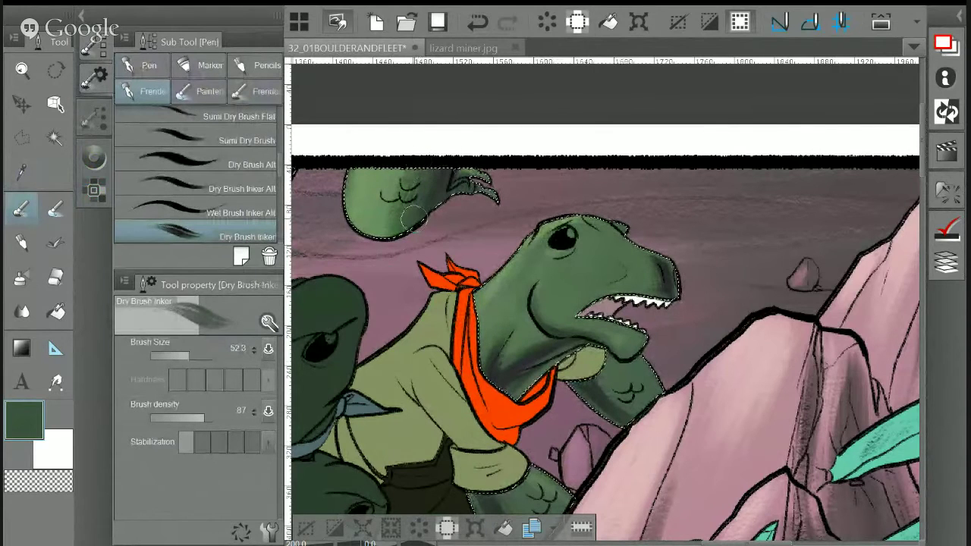
pyautogui.scroll(-3, 463, 174)
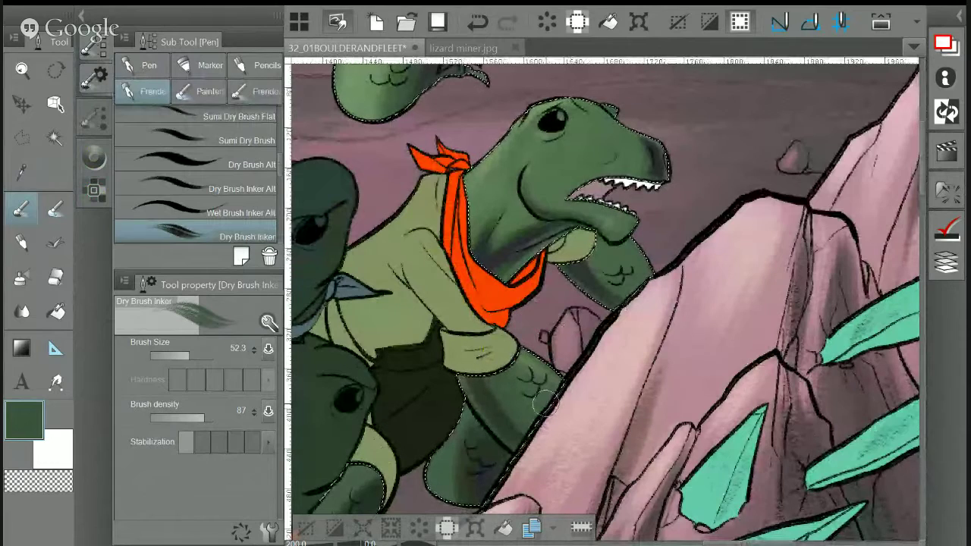
pyautogui.moveTo(621, 273); pyautogui.dragTo(898, 135)
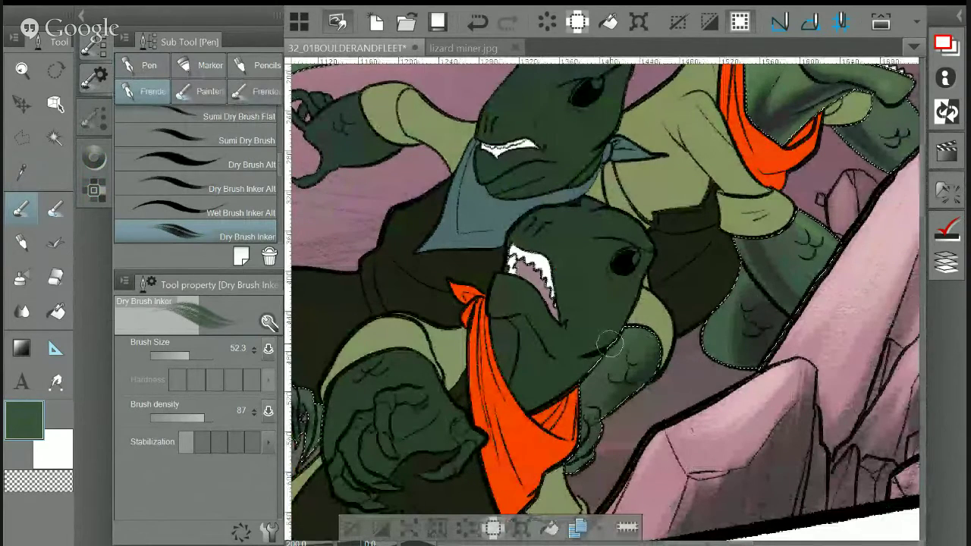
pyautogui.moveTo(613, 329); pyautogui.dragTo(497, 289)
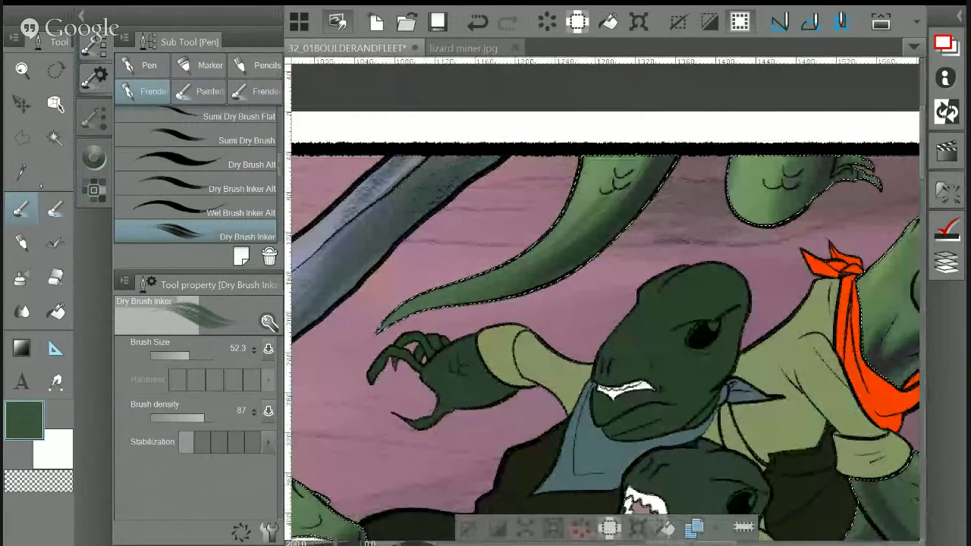
# Sample a lighter green from the hanging tail's tip for brushing the tail and the clawed limb beside it
pyautogui.press('i')
pyautogui.click(385, 320)
pyautogui.press('p')
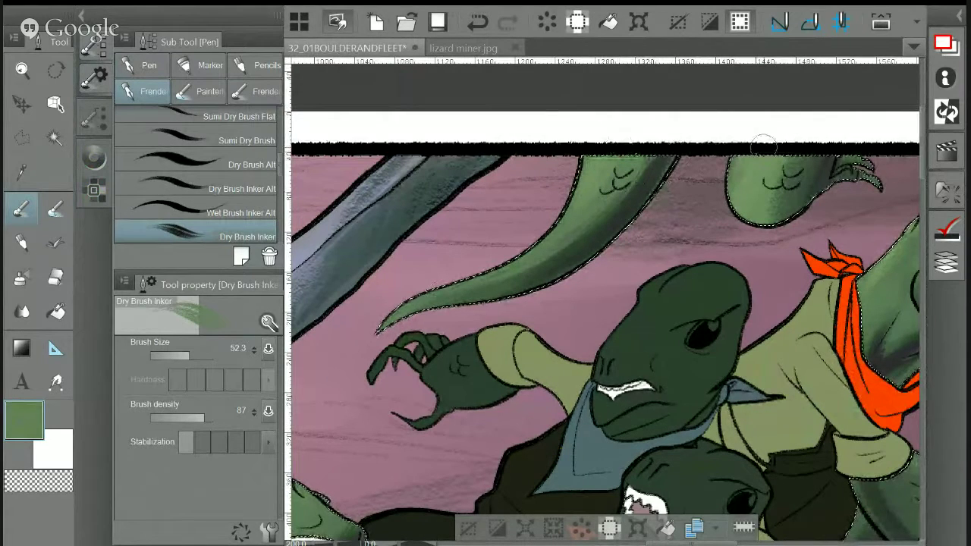
# Set the Dry Brush Inker to size 18.7, density 100, and shade the crouching lizard's eye and snout with a sampled dark green
pyautogui.moveTo(471, 455); pyautogui.dragTo(759, 157)
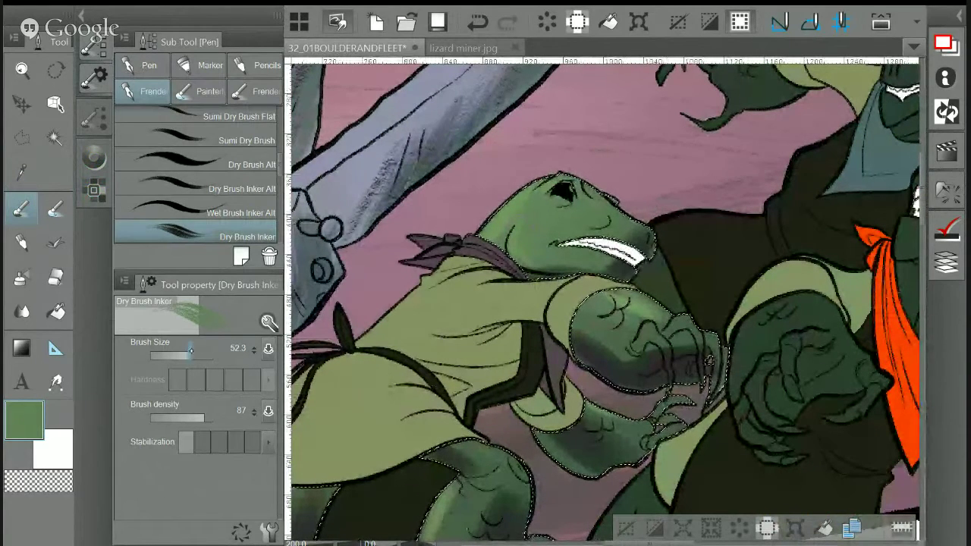
pyautogui.moveTo(188, 353); pyautogui.dragTo(176, 354)
pyautogui.click(211, 417)
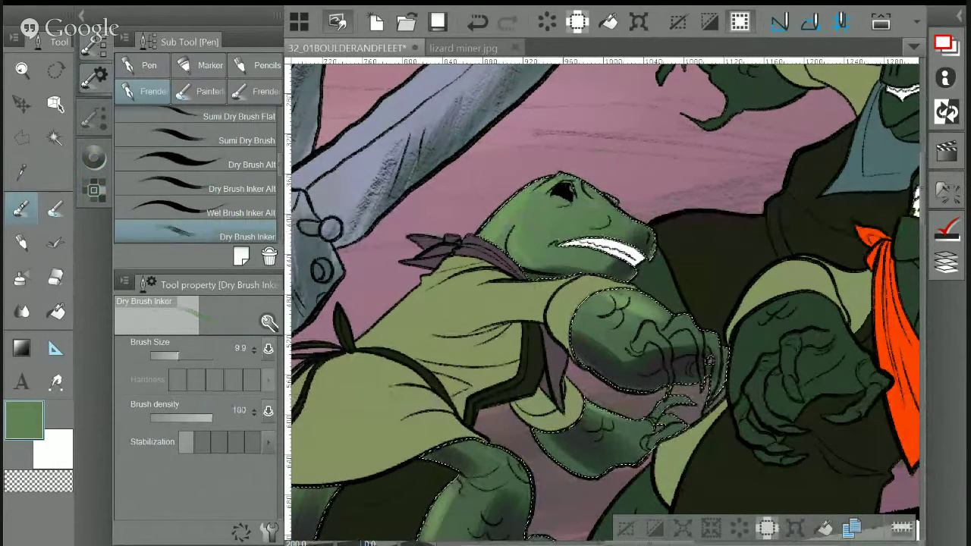
pyautogui.press('i')
pyautogui.click(433, 453)
pyautogui.press('p')
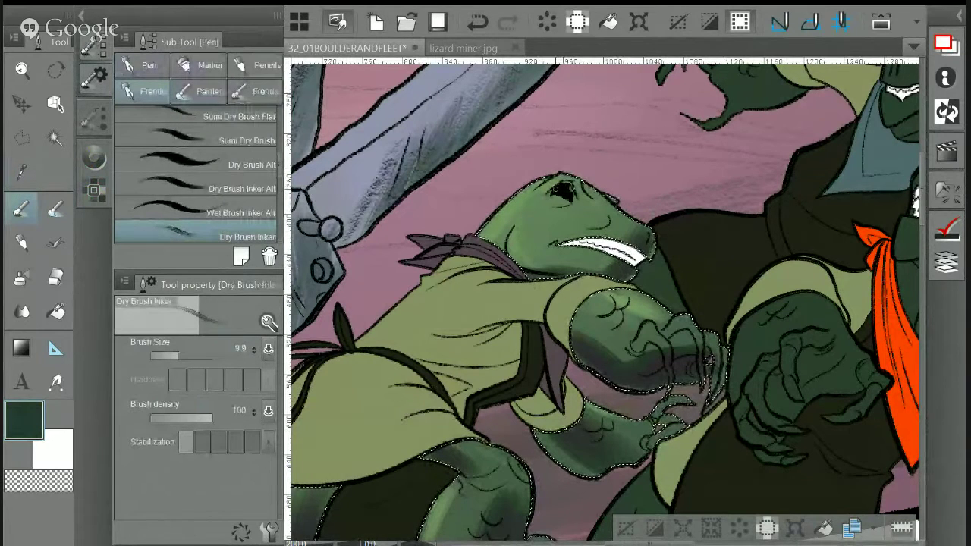
pyautogui.click(183, 355)
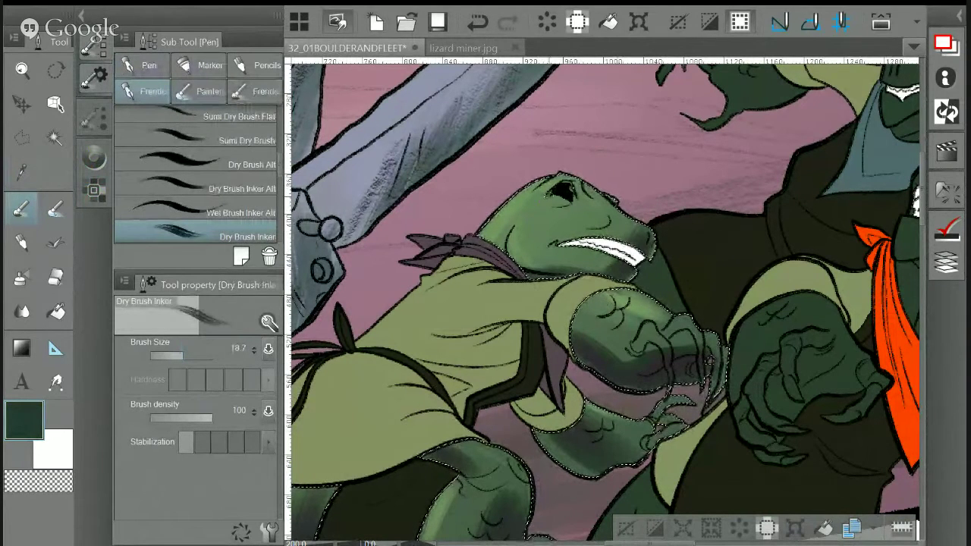
pyautogui.moveTo(571, 187); pyautogui.dragTo(605, 222)
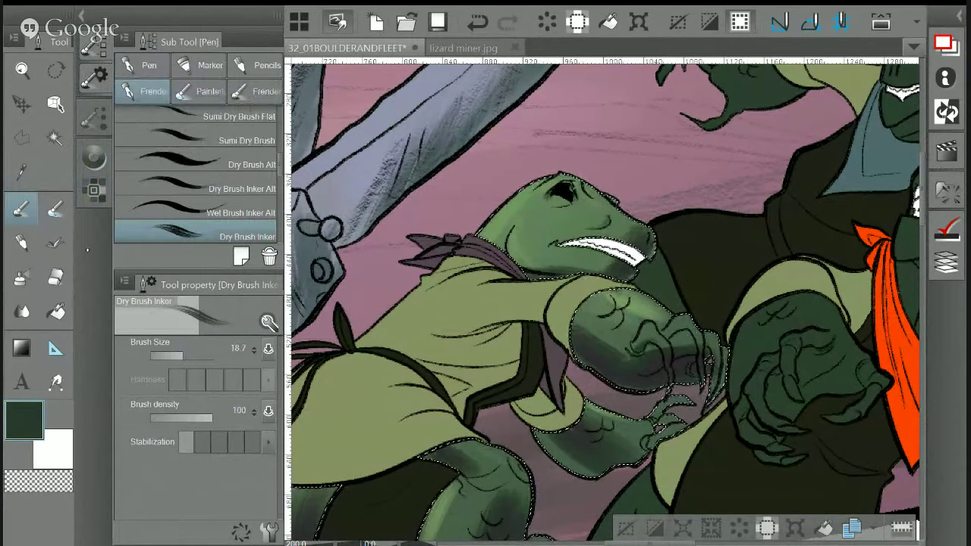
# Sample greens from the crouching lizard and blend its lower forearm with the Dry Brush Inker at size 41.2, density 57
pyautogui.keyDown('alt'); pyautogui.click(671, 355); pyautogui.keyUp('alt')
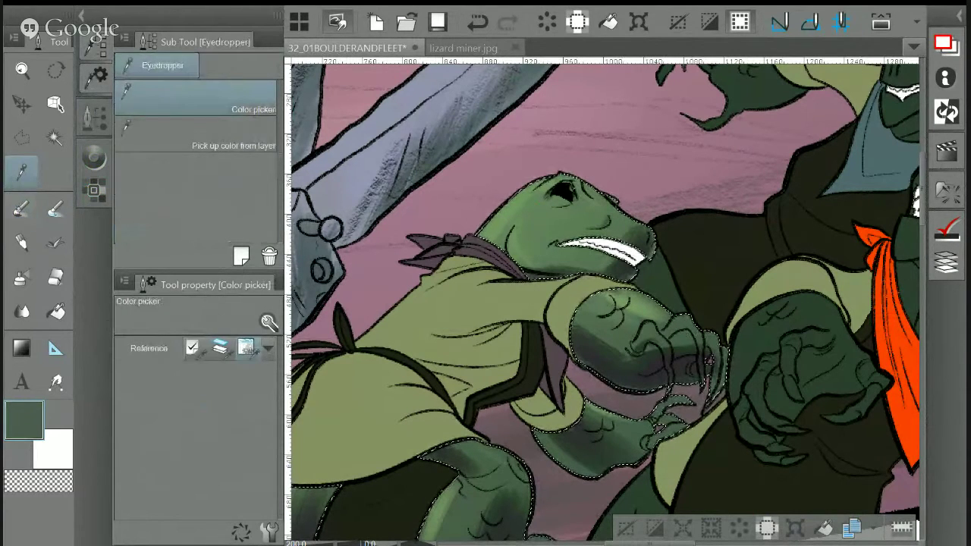
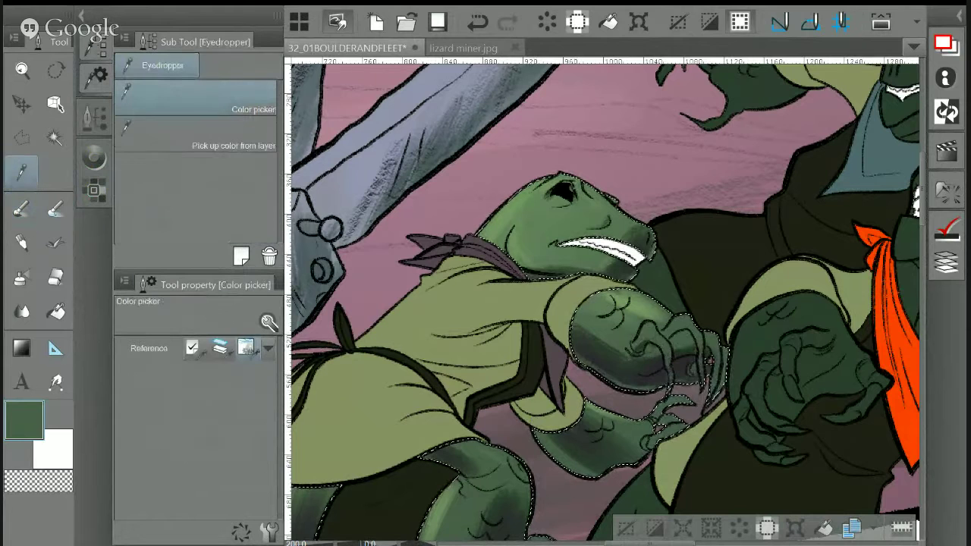
pyautogui.keyDown('alt'); pyautogui.click(531, 219); pyautogui.keyUp('alt')
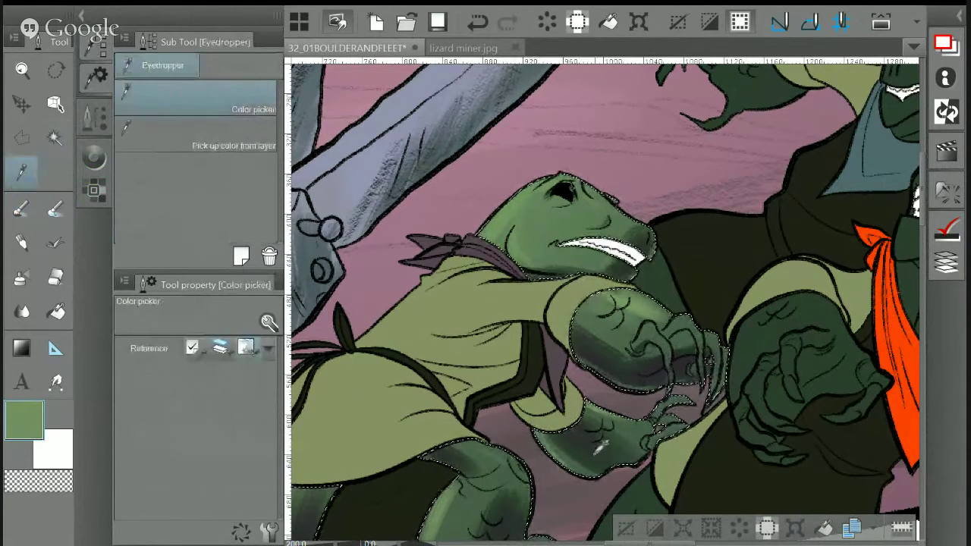
pyautogui.keyDown('alt'); pyautogui.click(526, 388); pyautogui.keyUp('alt')
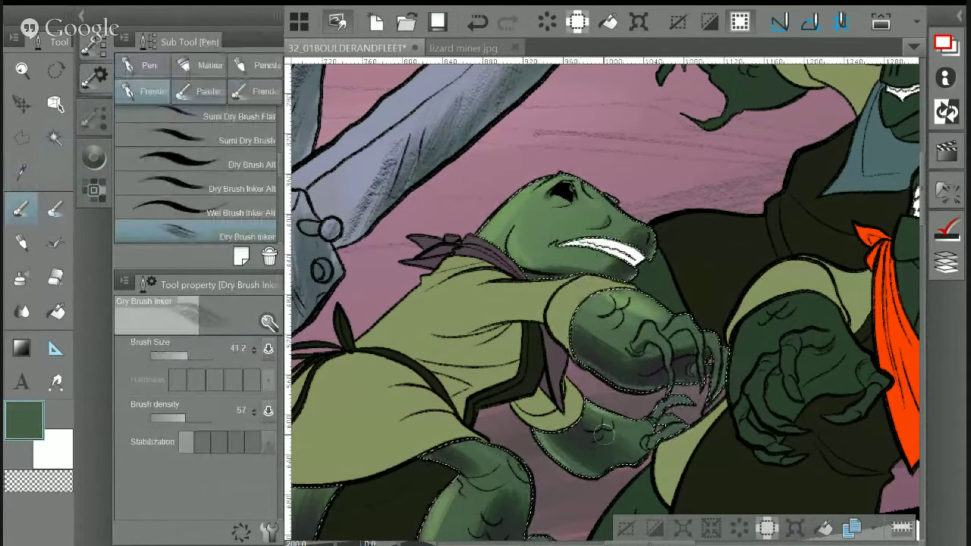
pyautogui.moveTo(557, 445); pyautogui.dragTo(591, 416)
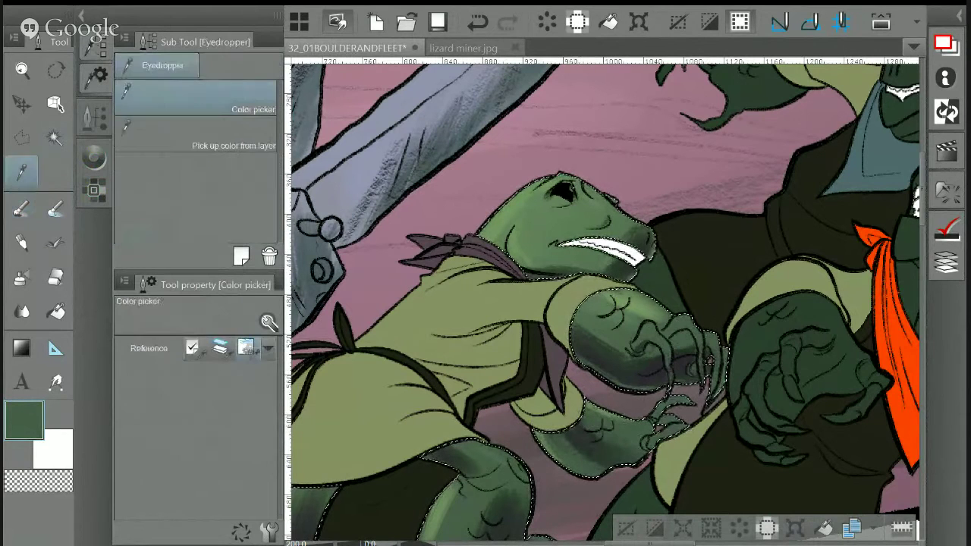
# Sample a very dark green and deepen the shadows on the crouching lizard's lower forearm and upper hand
pyautogui.keyDown('alt'); pyautogui.click(529, 328); pyautogui.keyUp('alt')
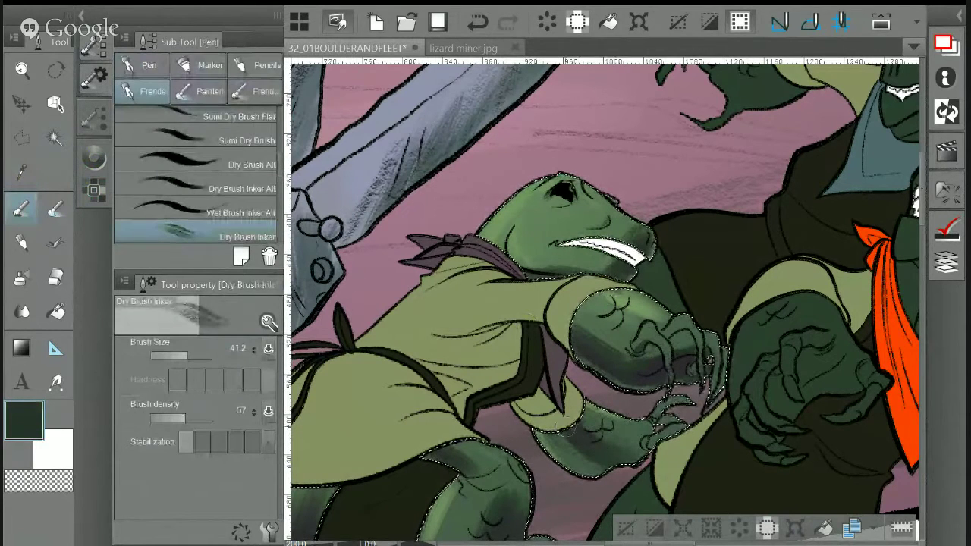
pyautogui.moveTo(593, 424); pyautogui.dragTo(619, 472)
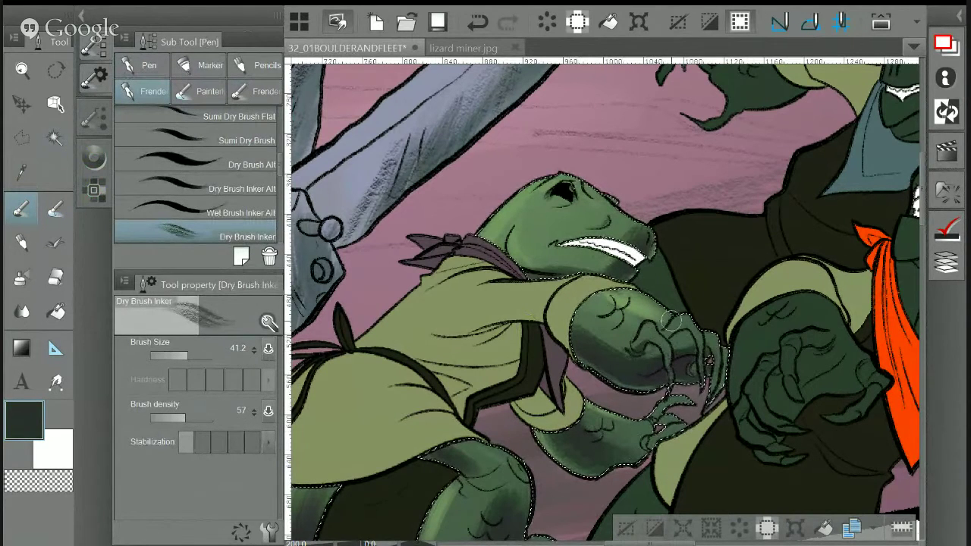
pyautogui.moveTo(653, 349); pyautogui.dragTo(642, 299)
# Sample a mid green from the crouching lizard's front leg and blend it along the shin, knee and thigh
pyautogui.moveTo(465, 445)
pyautogui.mouseDown()
pyautogui.moveTo(537, 354)
pyautogui.moveTo(516, 303)
pyautogui.mouseUp()
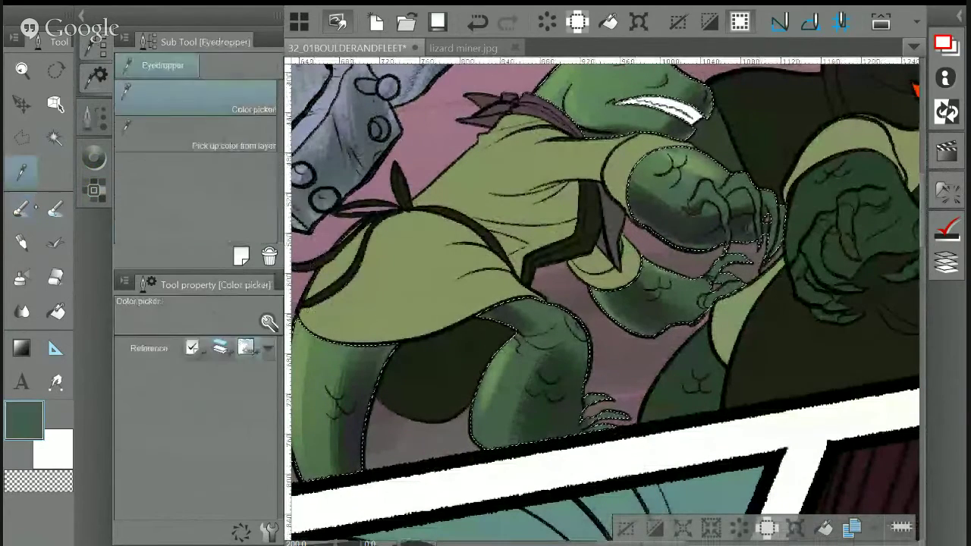
pyautogui.keyDown('alt'); pyautogui.click(546, 357); pyautogui.keyUp('alt')
pyautogui.moveTo(470, 379)
pyautogui.mouseDown()
pyautogui.moveTo(489, 411)
pyautogui.moveTo(509, 357)
pyautogui.moveTo(486, 417)
pyautogui.mouseUp()
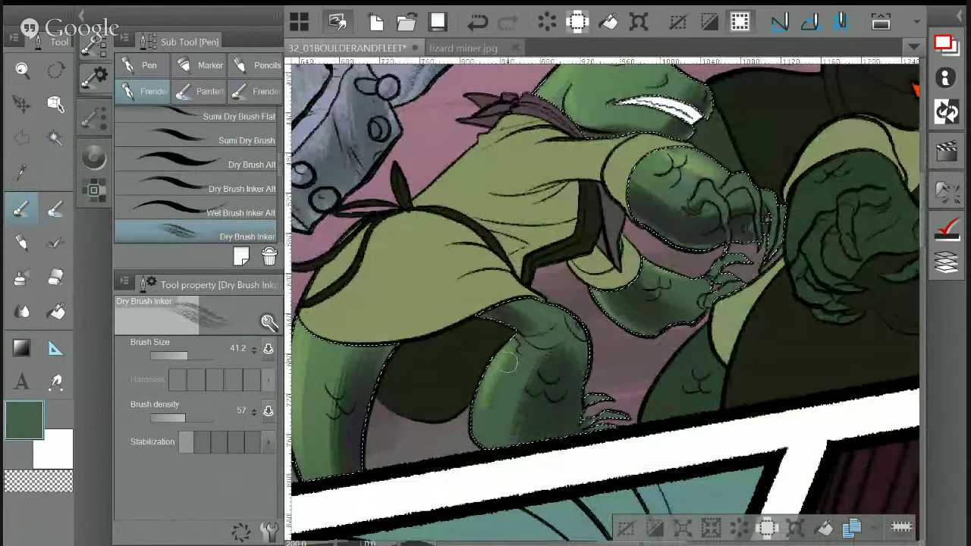
pyautogui.moveTo(517, 380); pyautogui.dragTo(529, 355)
pyautogui.moveTo(516, 318); pyautogui.dragTo(540, 310)
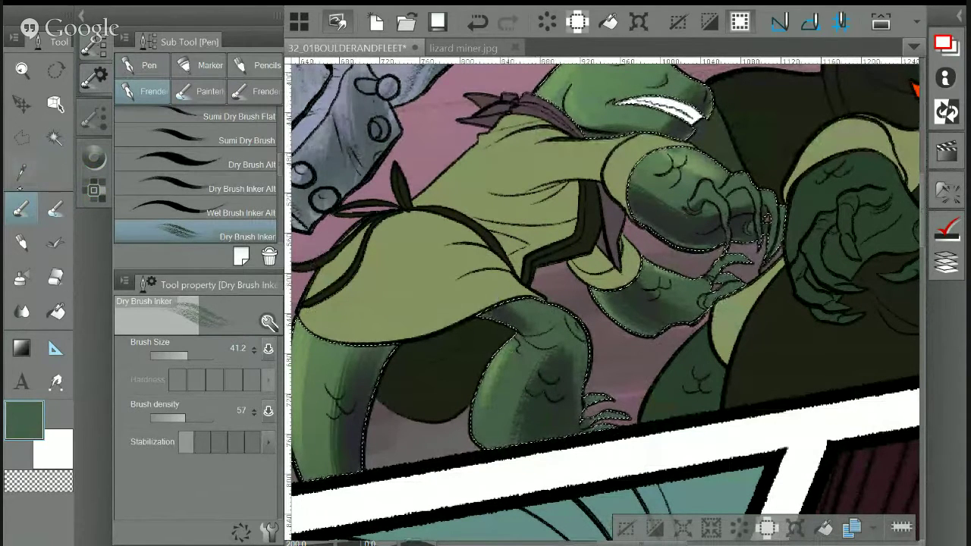
# Sample a dark green, shade the crouching lizard's front knee and the shadowed edge of its rear leg, and resample a mid green
pyautogui.press('alt')
pyautogui.keyDown('alt'); pyautogui.click(586, 379); pyautogui.keyUp('alt')
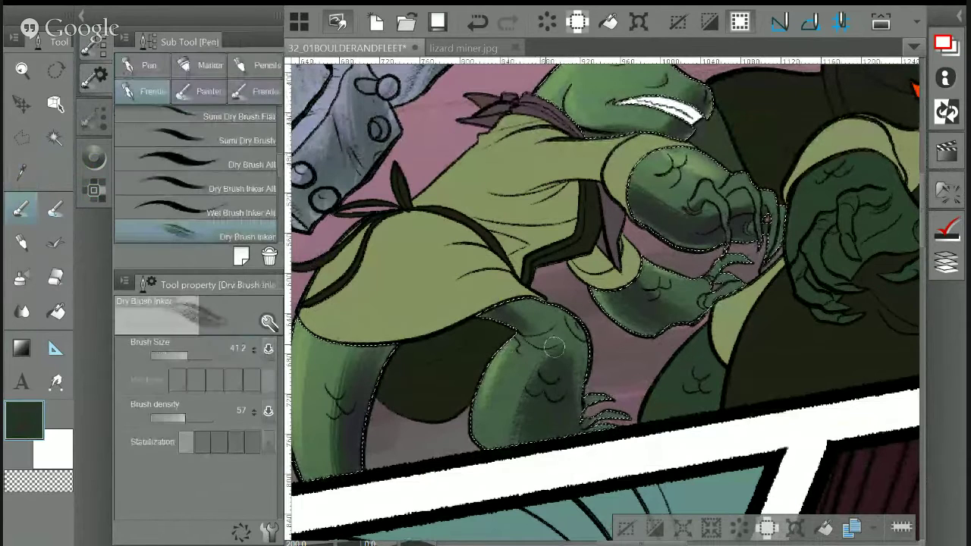
pyautogui.moveTo(533, 337)
pyautogui.mouseDown()
pyautogui.moveTo(564, 358)
pyautogui.moveTo(531, 338)
pyautogui.mouseUp()
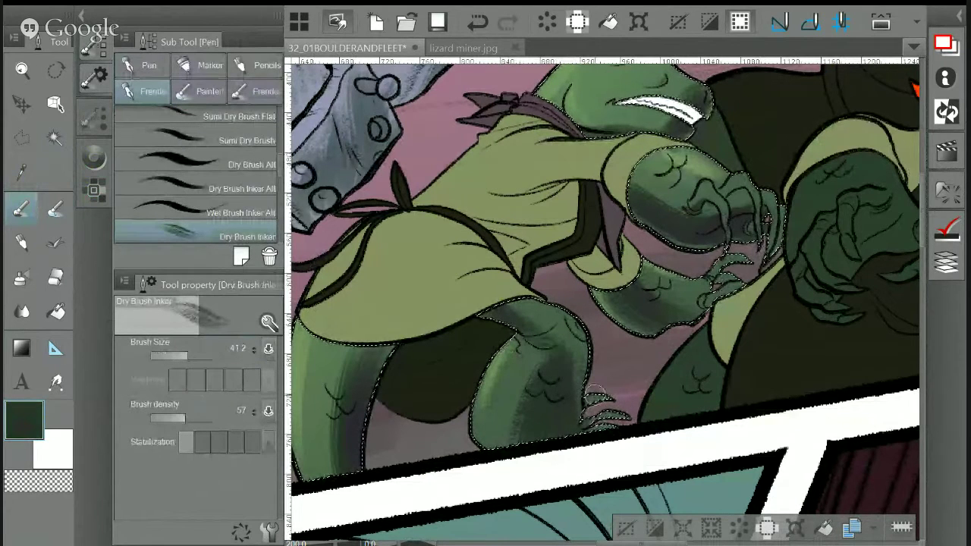
pyautogui.moveTo(345, 440); pyautogui.dragTo(375, 354)
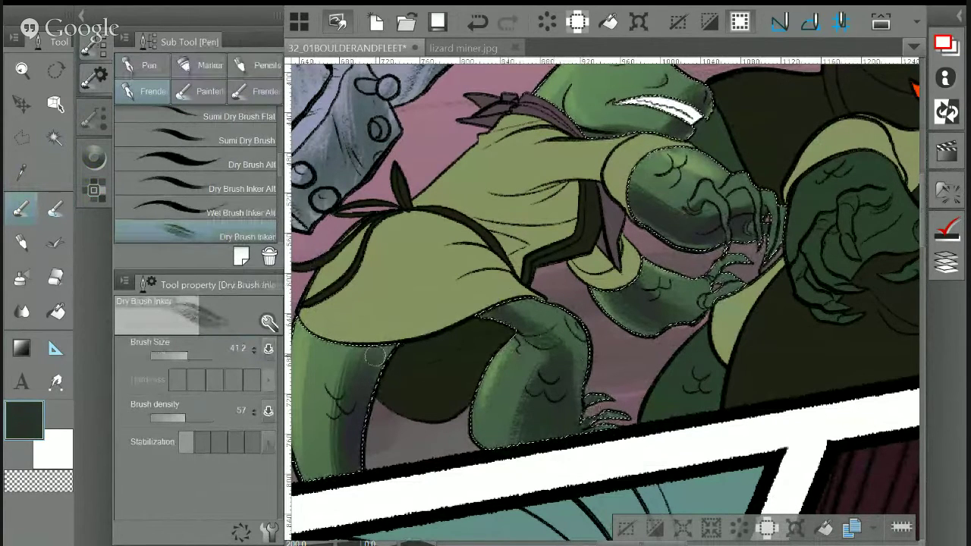
pyautogui.moveTo(347, 466)
pyautogui.mouseDown()
pyautogui.moveTo(343, 377)
pyautogui.moveTo(360, 353)
pyautogui.mouseUp()
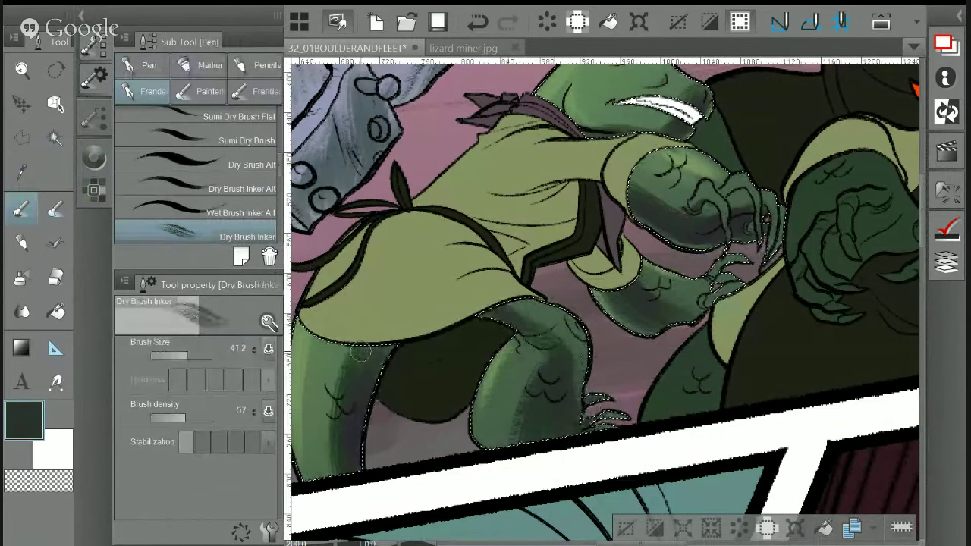
pyautogui.keyDown('alt'); pyautogui.click(351, 439); pyautogui.keyUp('alt')
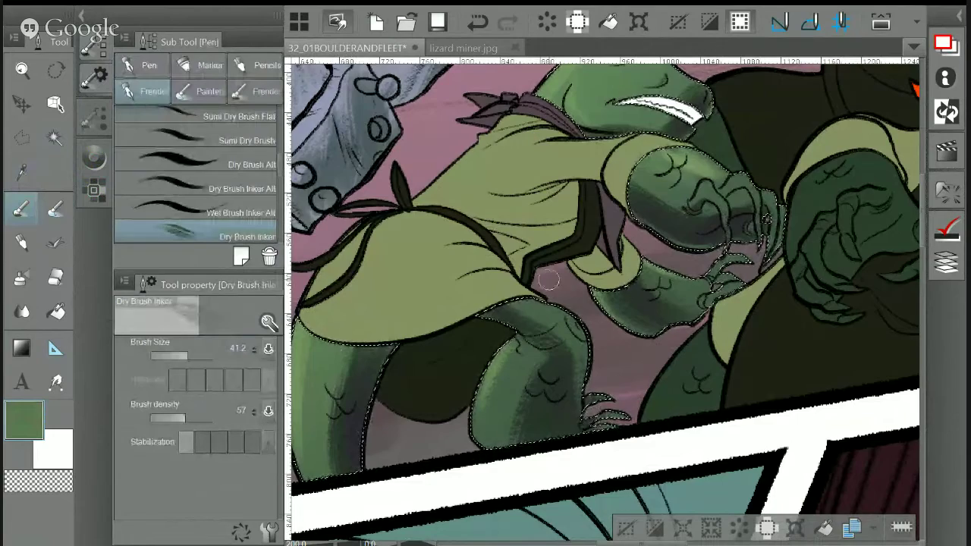
# Brush the mid green over the toes and claws of the crouching lizard's rear foot
pyautogui.moveTo(549, 280); pyautogui.dragTo(645, 241)
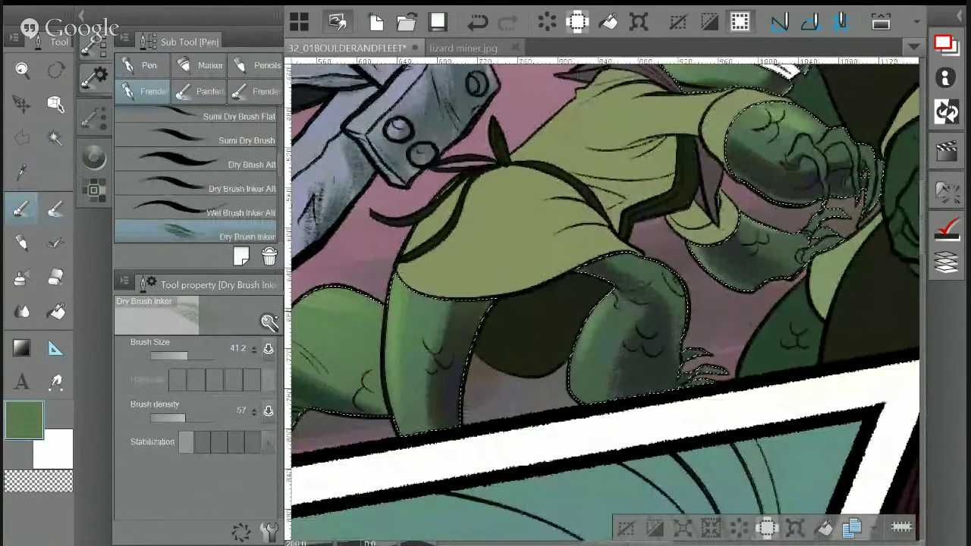
pyautogui.moveTo(530, 273); pyautogui.dragTo(667, 243)
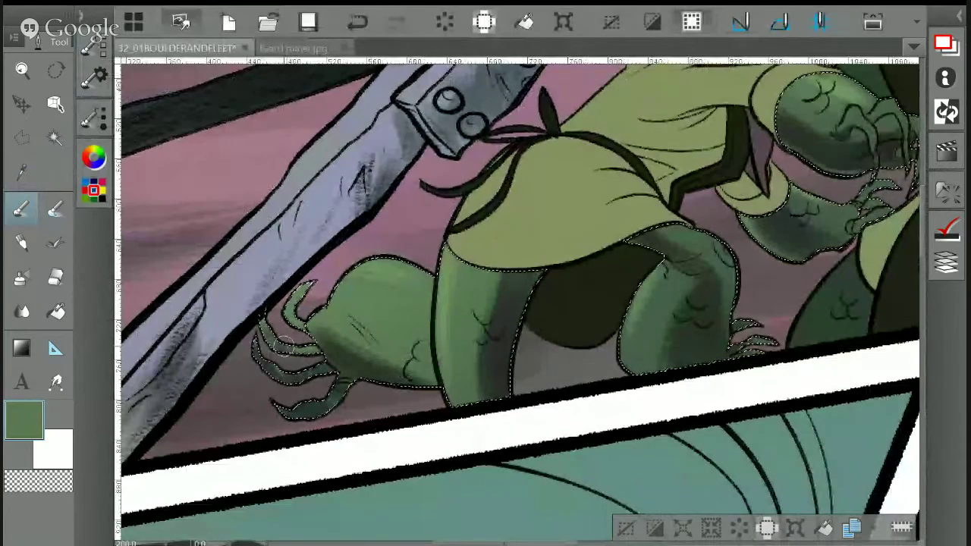
pyautogui.click(94, 78)
pyautogui.click(190, 417)
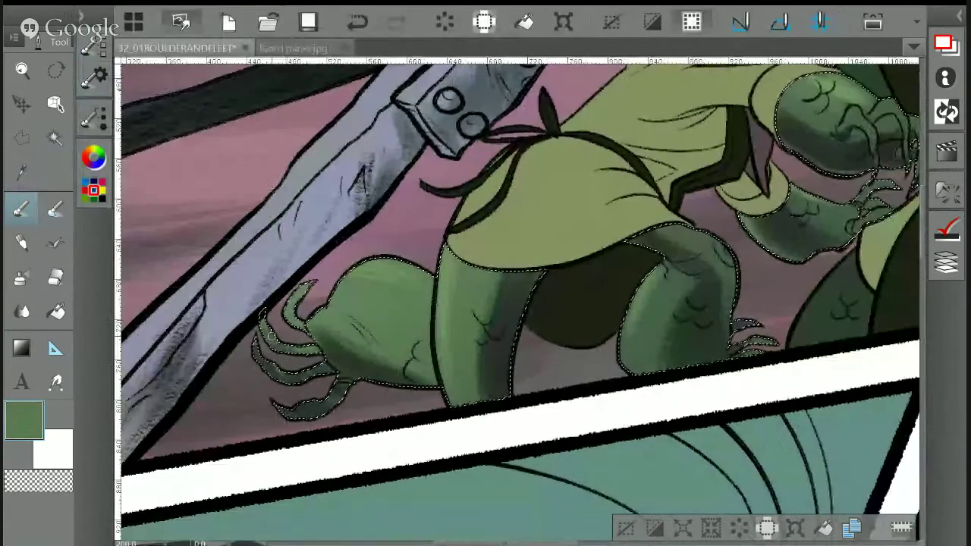
pyautogui.moveTo(273, 357)
pyautogui.mouseDown()
pyautogui.moveTo(313, 357)
pyautogui.moveTo(259, 316)
pyautogui.moveTo(258, 342)
pyautogui.moveTo(277, 365)
pyautogui.mouseUp()
pyautogui.moveTo(297, 401)
pyautogui.mouseDown()
pyautogui.moveTo(311, 407)
pyautogui.moveTo(334, 379)
pyautogui.moveTo(273, 333)
pyautogui.mouseUp()
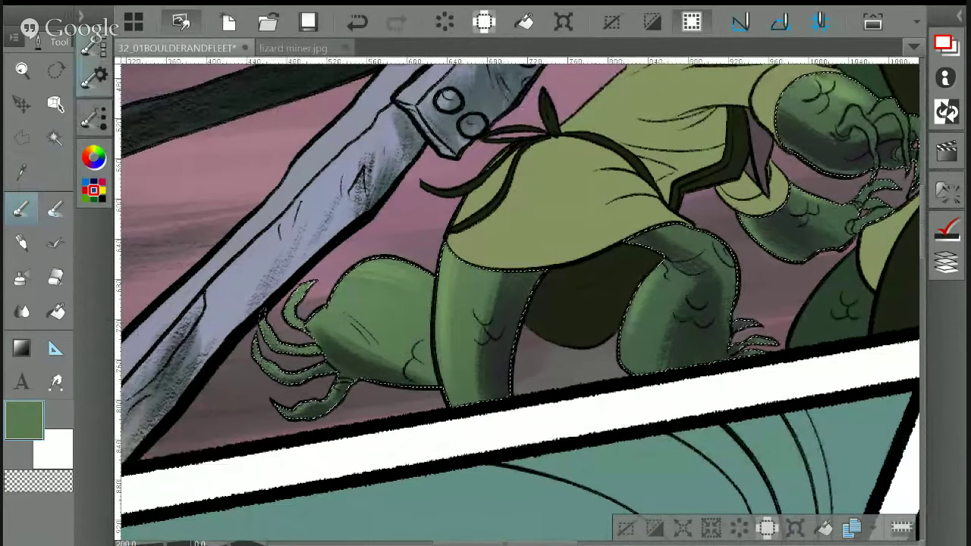
# Blend the mid green along the crouching lizard's rear leg with the Dry Brush Inker at size 38.1, density 100, and undo the last stroke
pyautogui.click(94, 78)
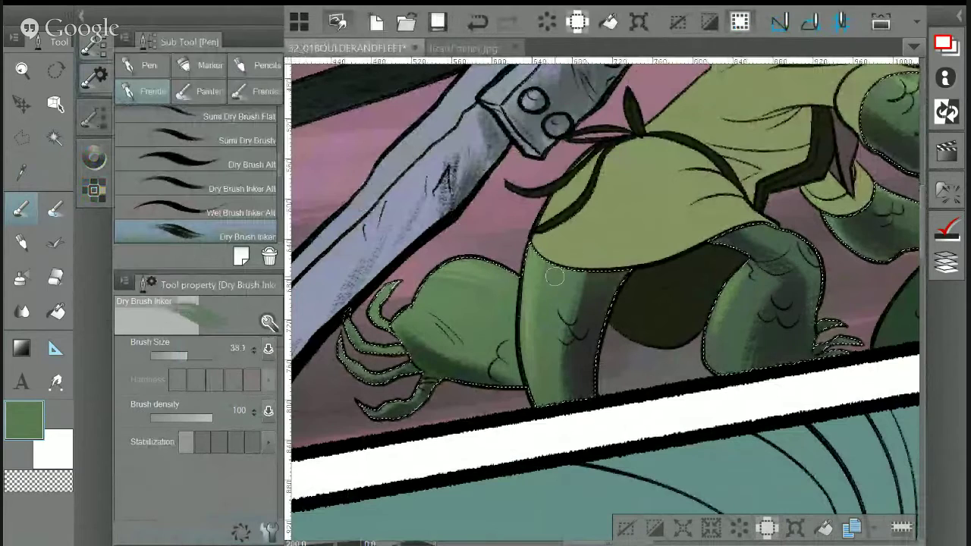
pyautogui.moveTo(555, 276); pyautogui.dragTo(564, 403)
pyautogui.moveTo(618, 295)
pyautogui.mouseDown()
pyautogui.moveTo(594, 413)
pyautogui.moveTo(605, 325)
pyautogui.moveTo(603, 388)
pyautogui.mouseUp()
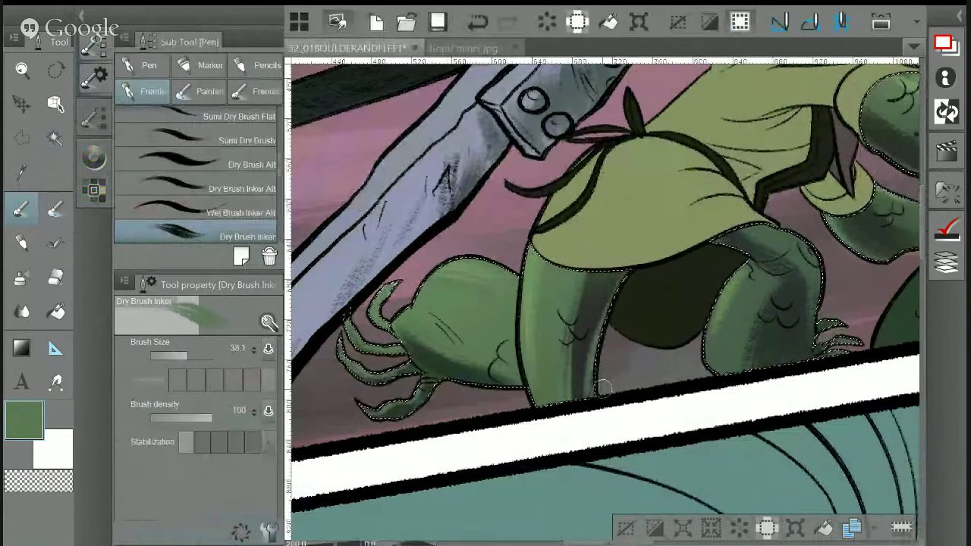
pyautogui.hotkey('ctrl', 'z')
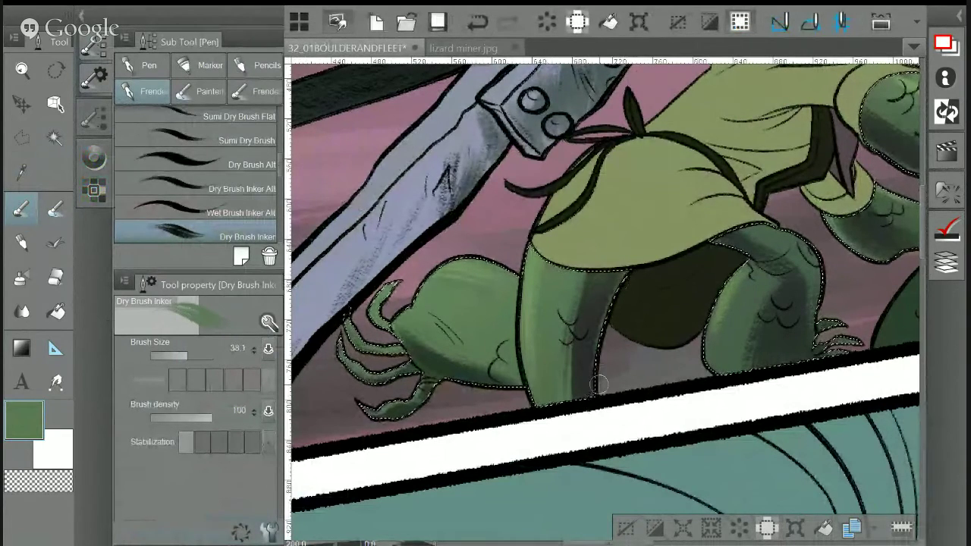
# Clear the selection around the crouching lizard's skin and save the comic page
pyautogui.hotkey('ctrl', 'd')
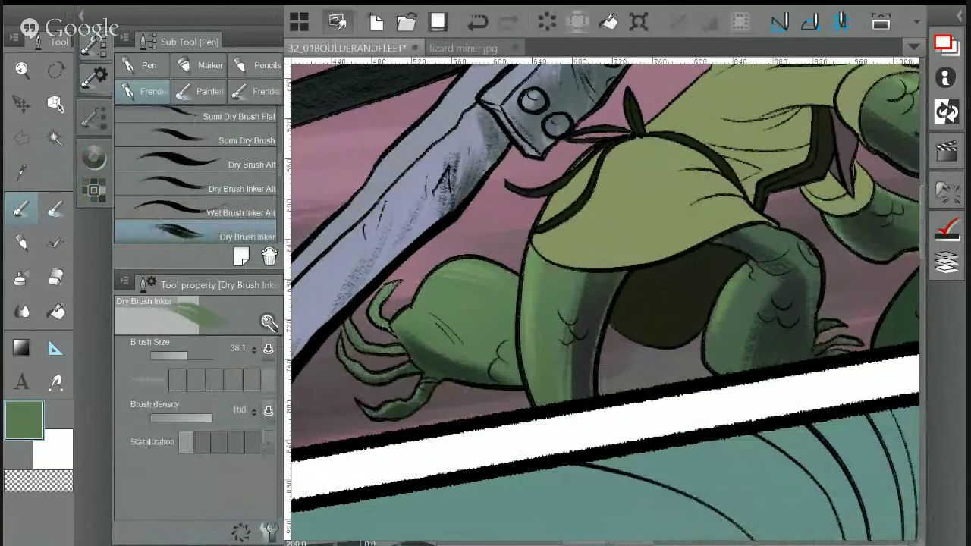
pyautogui.scroll(-4, 546, 324)
pyautogui.moveTo(758, 250); pyautogui.dragTo(525, 357)
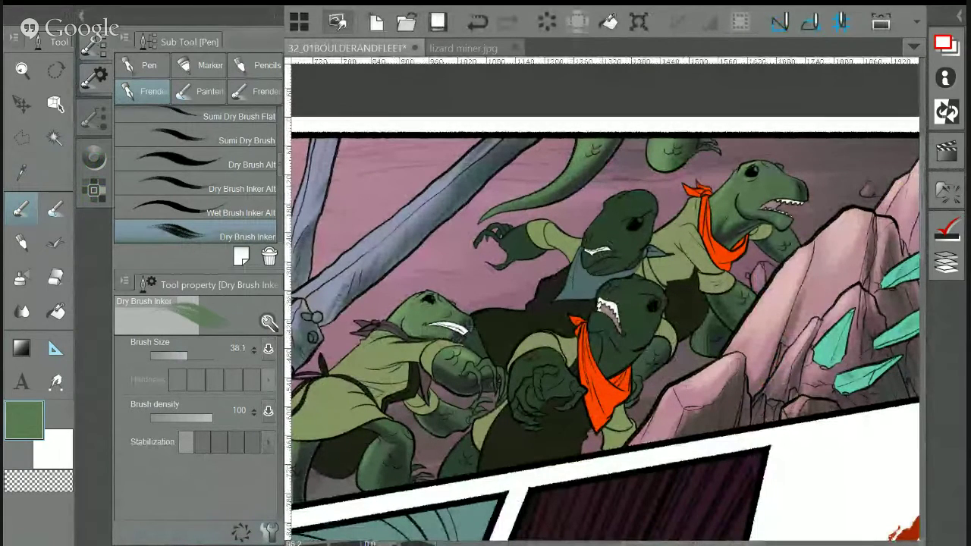
pyautogui.hotkey('ctrl', 's')
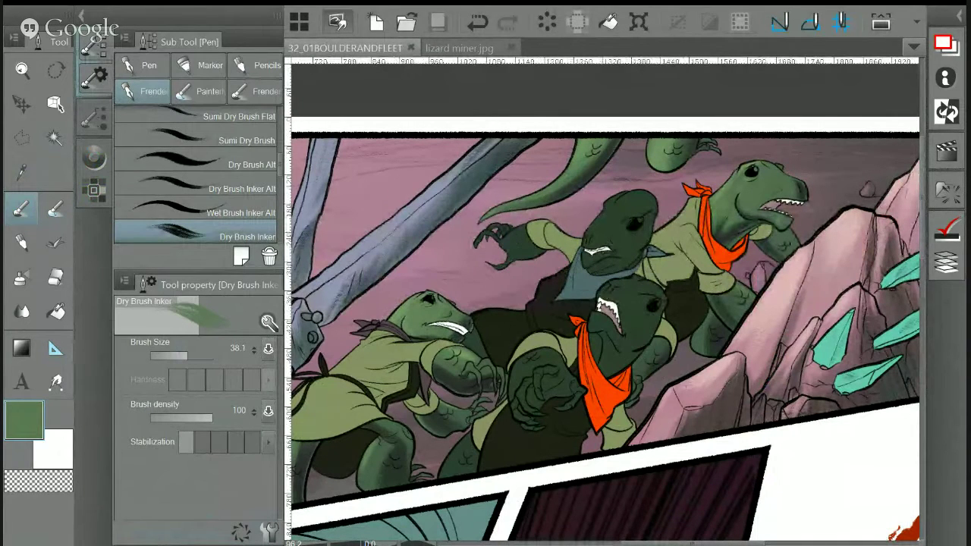
# Select the white teeth of the lizards with Auto Select, referring to the edited layer only
pyautogui.press('w')
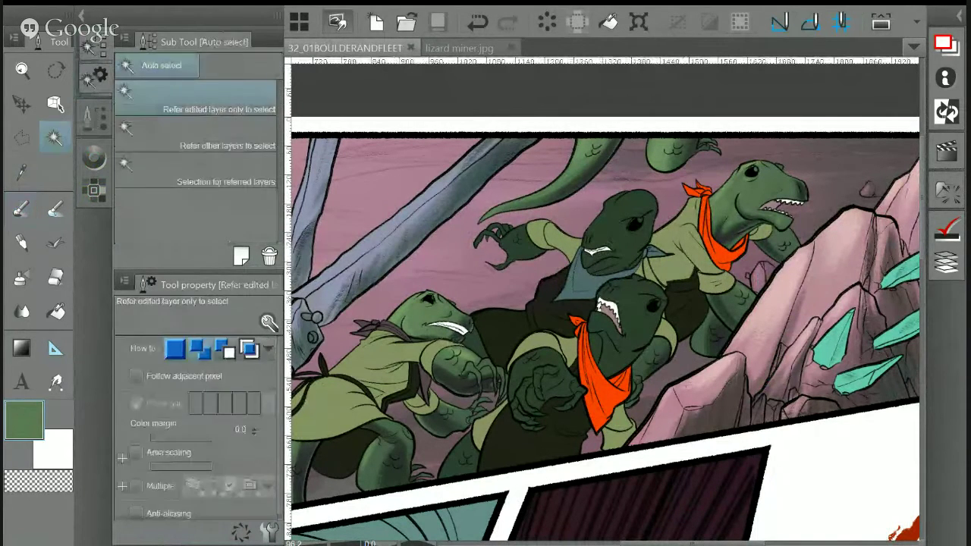
pyautogui.hotkey('ctrl', '+')
pyautogui.hotkey('ctrl', '+')
pyautogui.scroll(2, 724, 253)
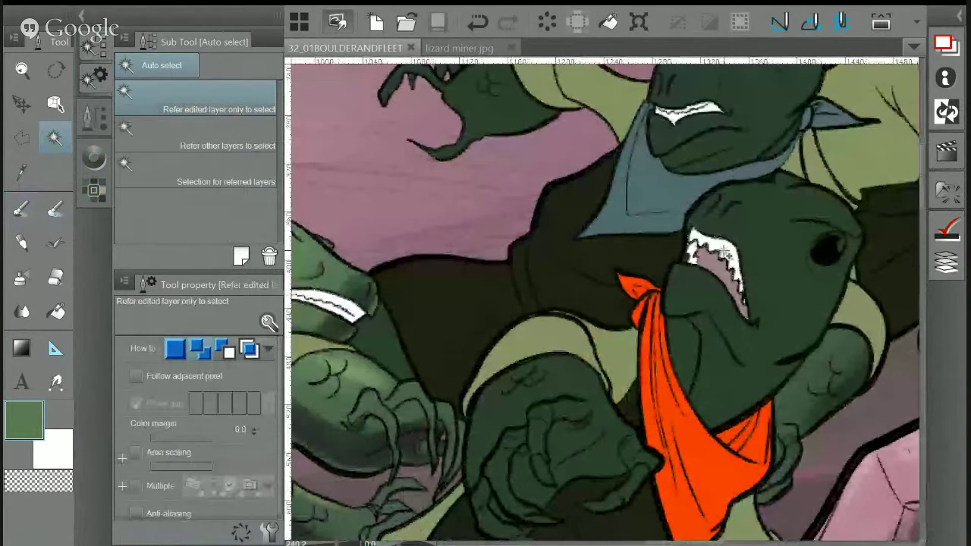
pyautogui.click(724, 253)
pyautogui.moveTo(724, 253); pyautogui.dragTo(895, 219)
# Mix a dark neutral grey with saturation 4 and value 43 and brush shadows onto the lizards' teeth
pyautogui.press('i')
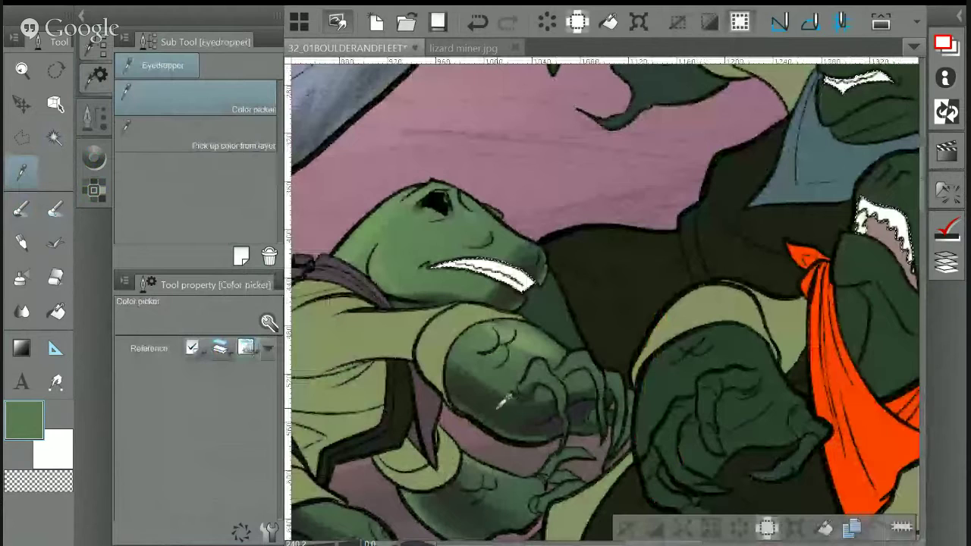
pyautogui.click(498, 406)
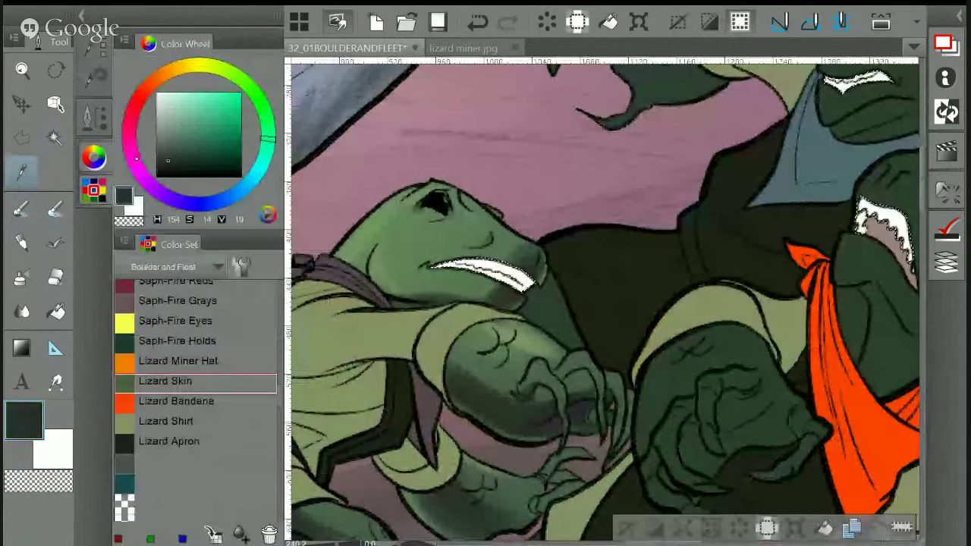
pyautogui.click(131, 159)
pyautogui.click(158, 137)
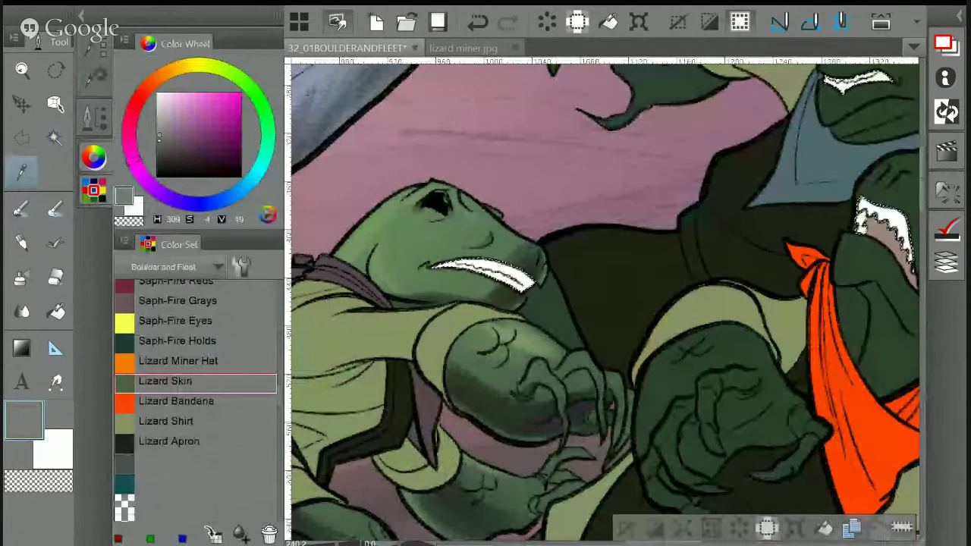
pyautogui.click(159, 141)
pyautogui.press('b')
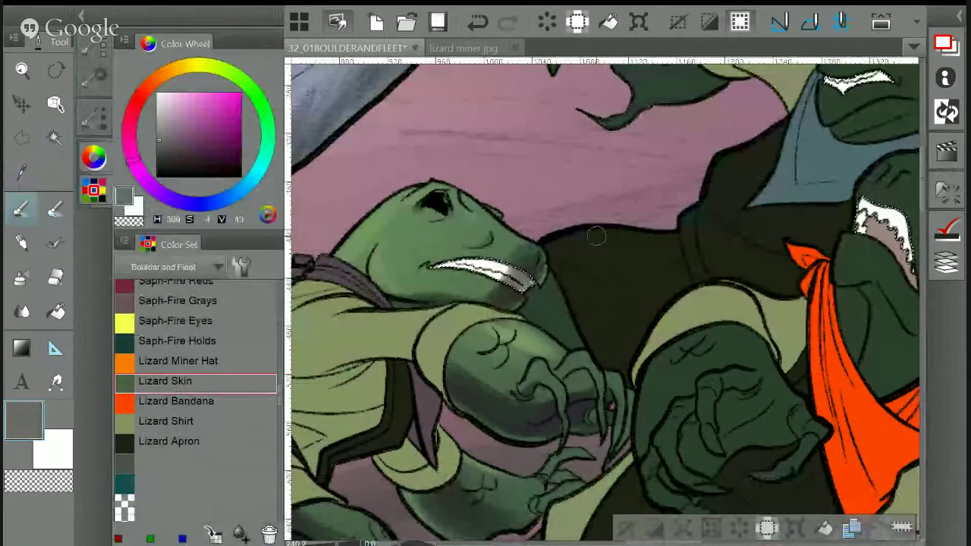
pyautogui.moveTo(596, 236); pyautogui.dragTo(399, 342)
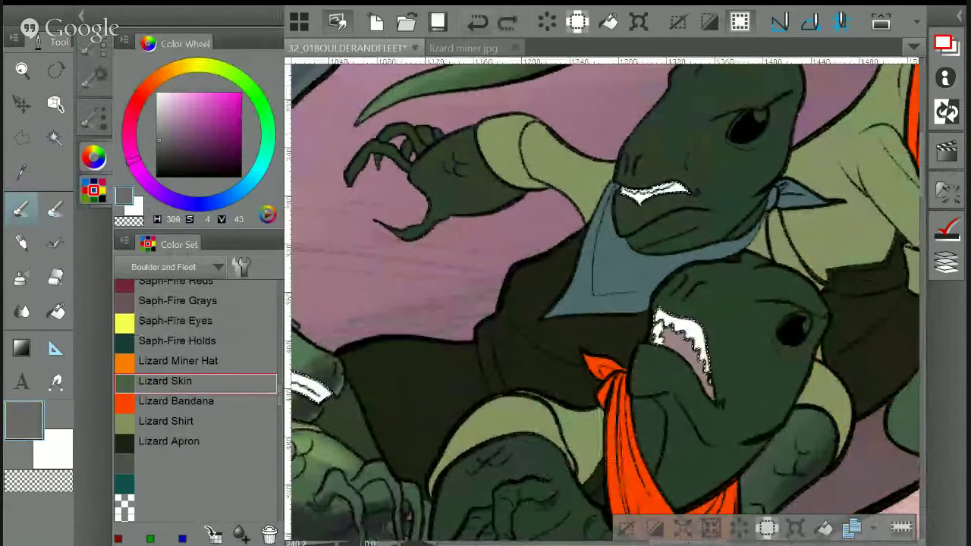
# Choose a lighter purplish grey with saturation 8 and value 65 and soften the shading on the lizards' teeth
pyautogui.click(161, 121)
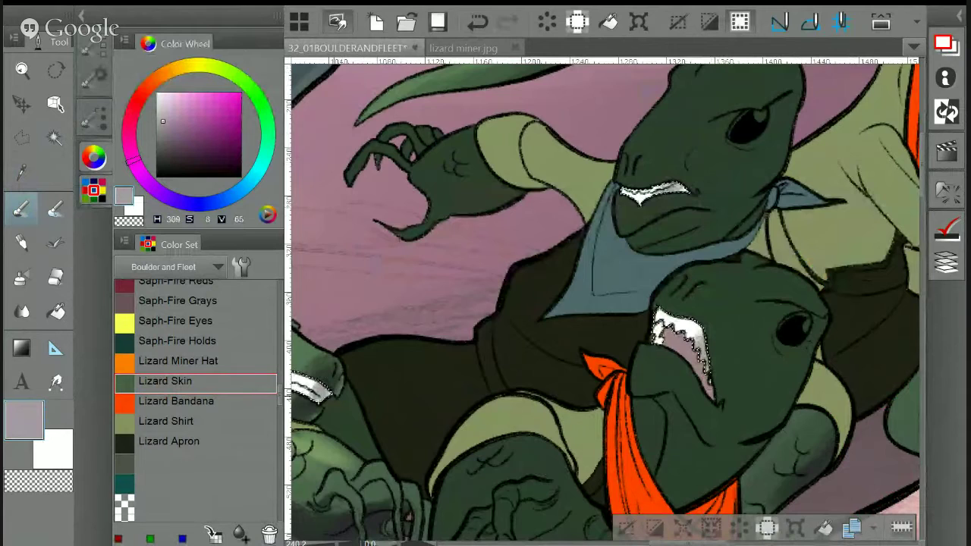
pyautogui.moveTo(788, 189); pyautogui.dragTo(429, 356)
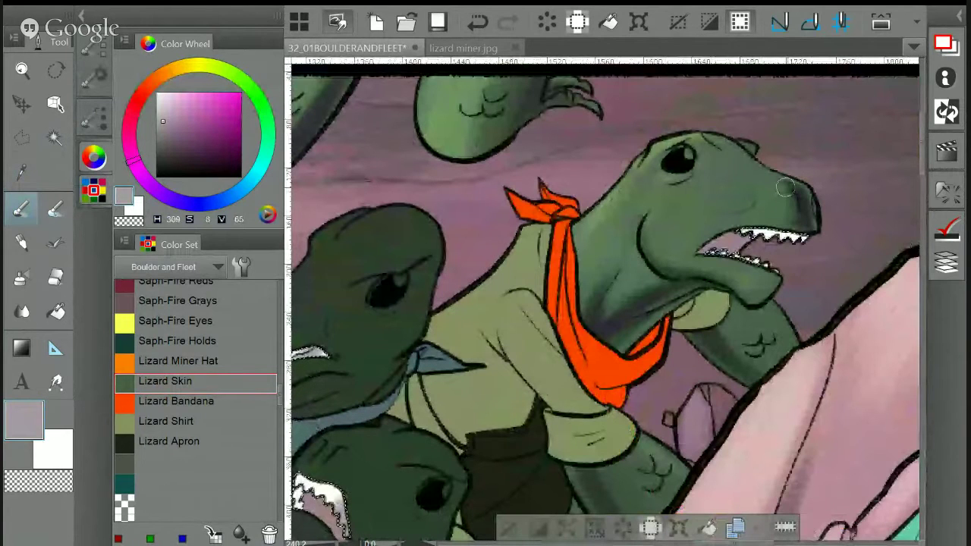
pyautogui.moveTo(785, 188); pyautogui.dragTo(917, 68)
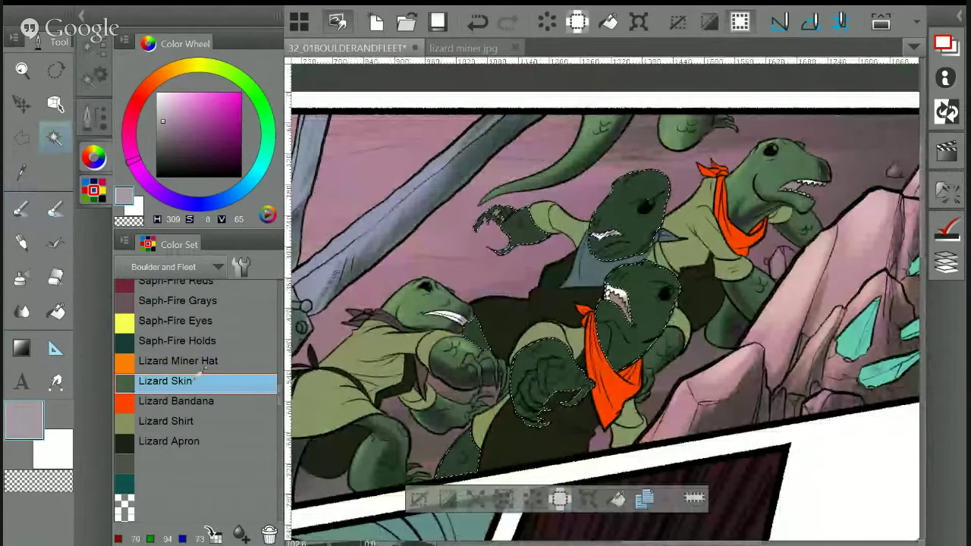
# Recolour the selected skin of the dark middle lizards with the Lizard Skin swatch and add a lighter green gradient over it
pyautogui.click(201, 379)
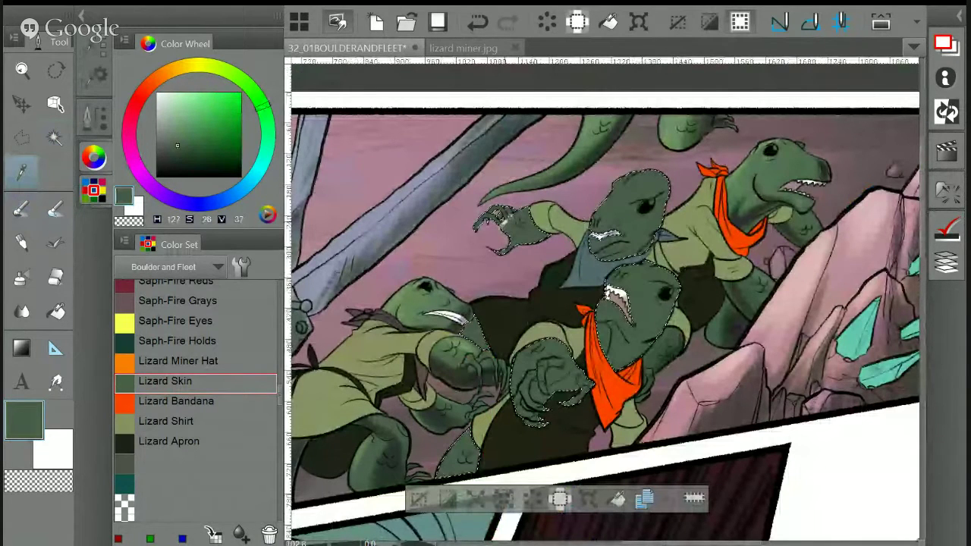
pyautogui.press('g')
pyautogui.moveTo(773, 228); pyautogui.dragTo(776, 220)
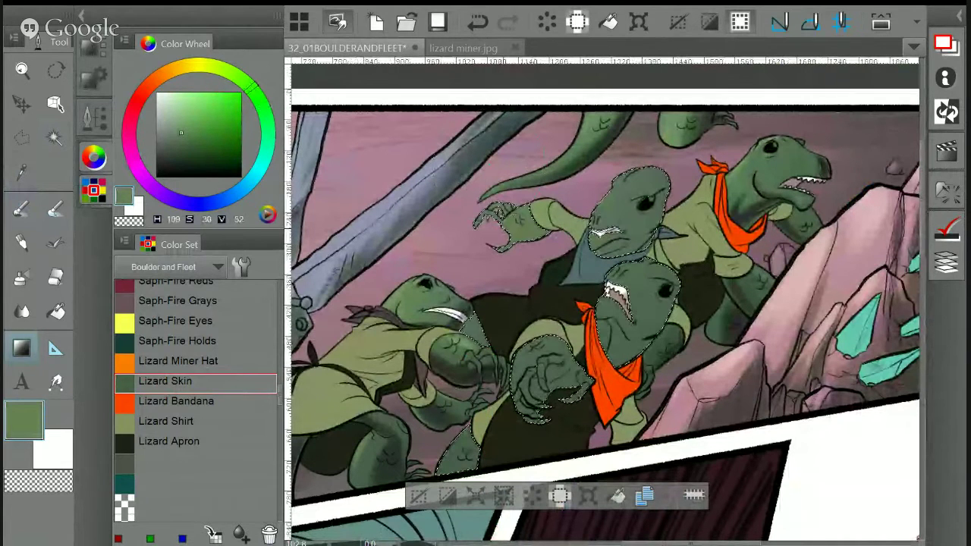
# Sample a dark green from the lizard's neck in lizard miner.jpg and return to the comic page
pyautogui.press('i')
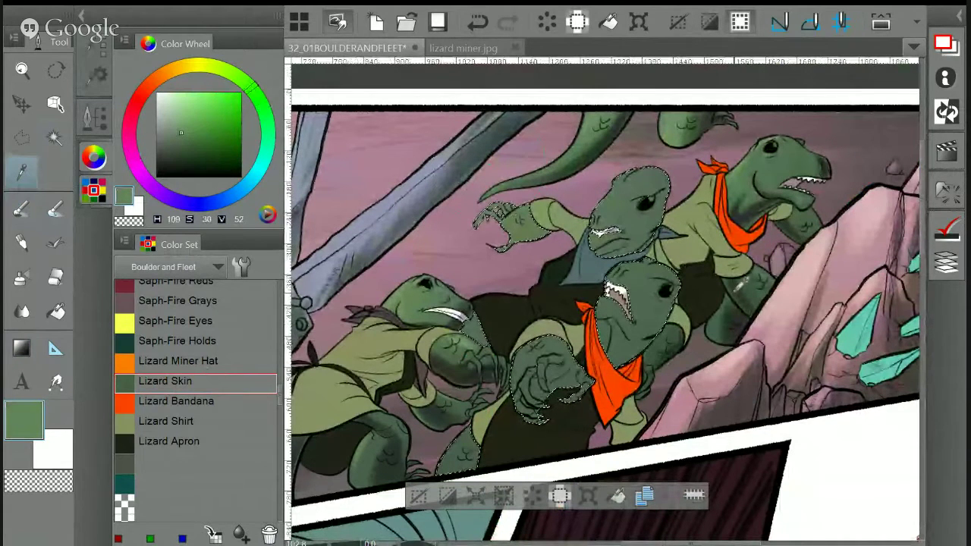
pyautogui.hotkey('ctrl', 'Tab')
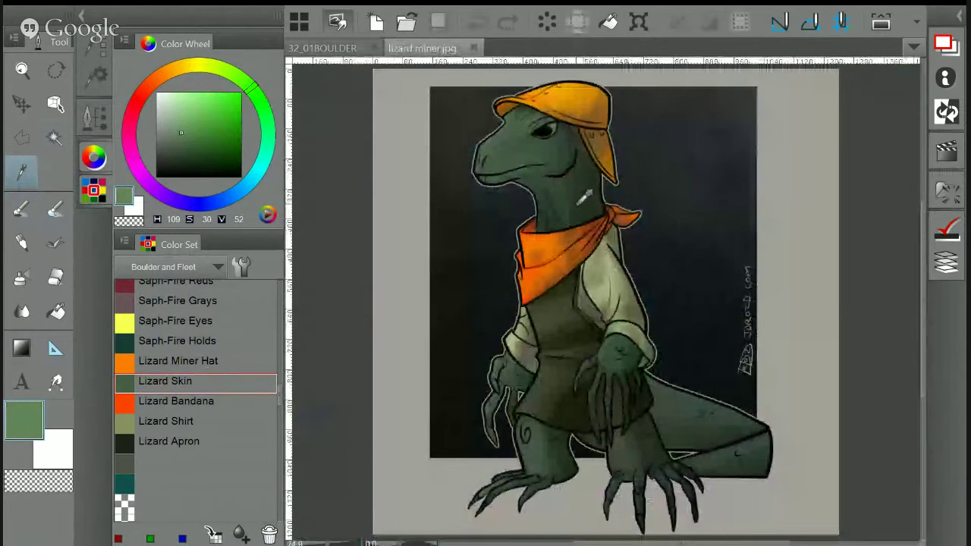
pyautogui.click(584, 199)
pyautogui.hotkey('ctrl', 'Tab')
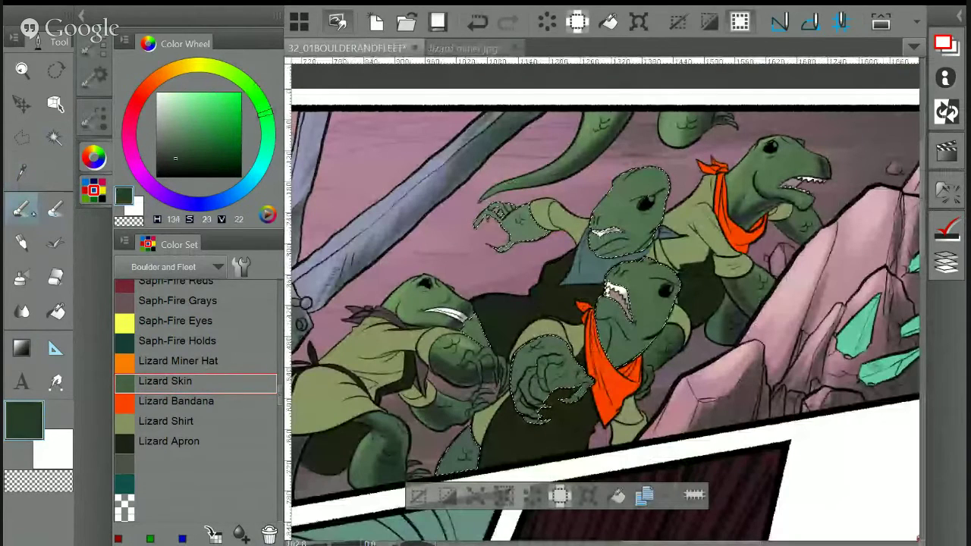
# Shade the front lizard's face, pointing hand and leg in dark green with the Concept 1 brush at size 32.5
pyautogui.hotkey('ctrl', '+')
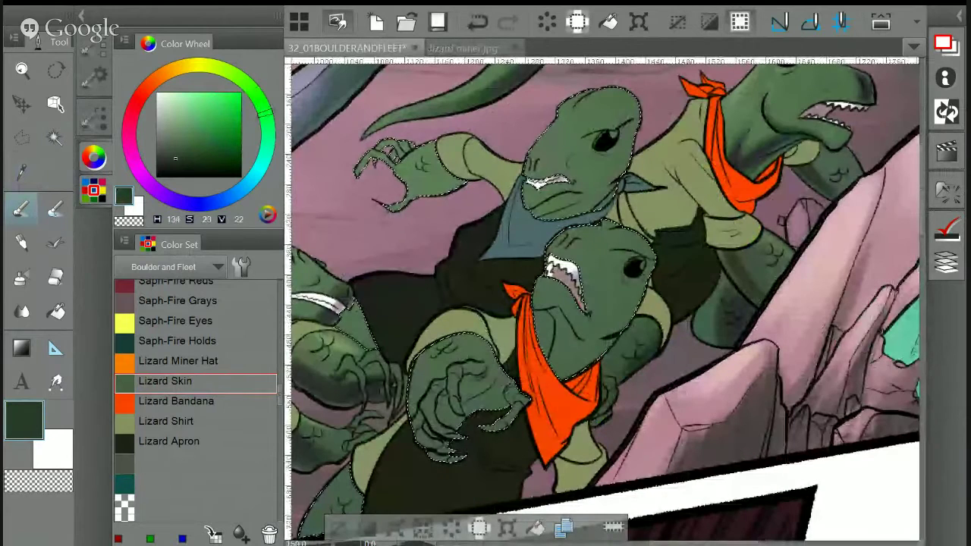
pyautogui.moveTo(607, 303); pyautogui.dragTo(639, 291)
pyautogui.press('p')
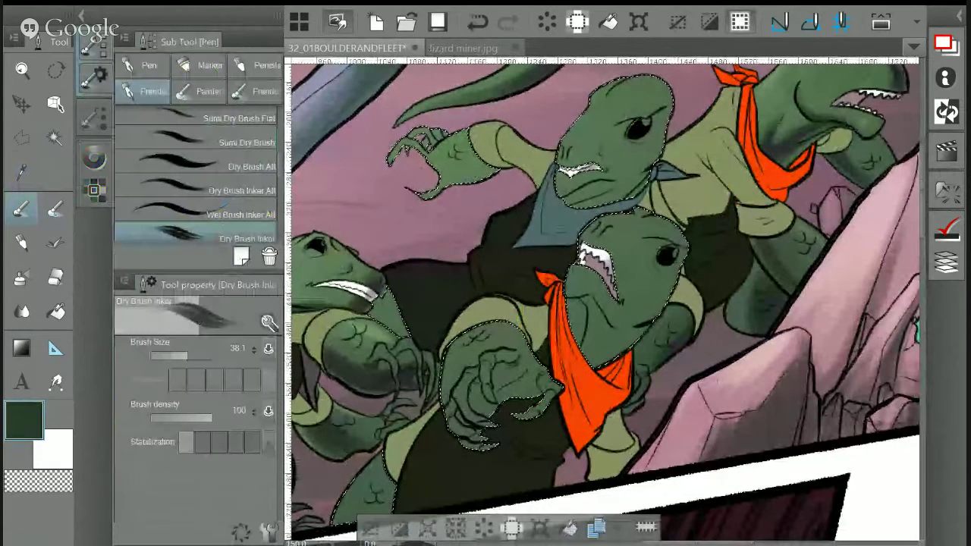
pyautogui.click(199, 92)
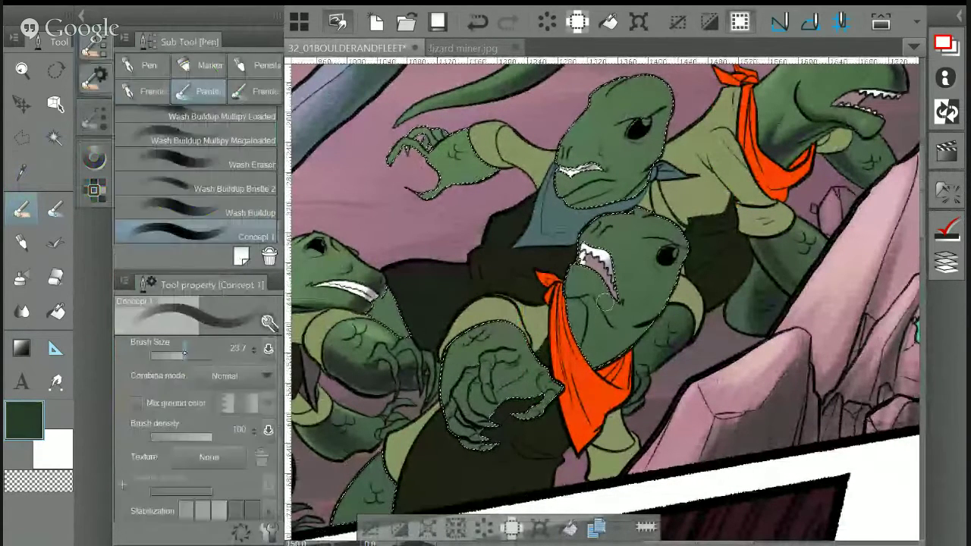
pyautogui.press(']')
pyautogui.moveTo(604, 303)
pyautogui.mouseDown()
pyautogui.moveTo(657, 280)
pyautogui.moveTo(595, 370)
pyautogui.moveTo(625, 320)
pyautogui.mouseUp()
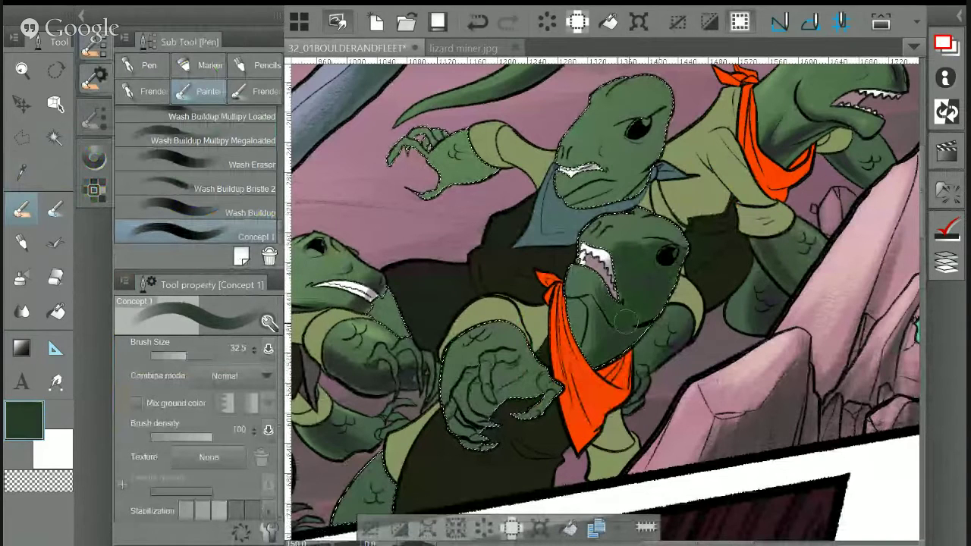
pyautogui.moveTo(531, 370)
pyautogui.mouseDown()
pyautogui.moveTo(492, 421)
pyautogui.moveTo(535, 389)
pyautogui.moveTo(380, 500)
pyautogui.mouseUp()
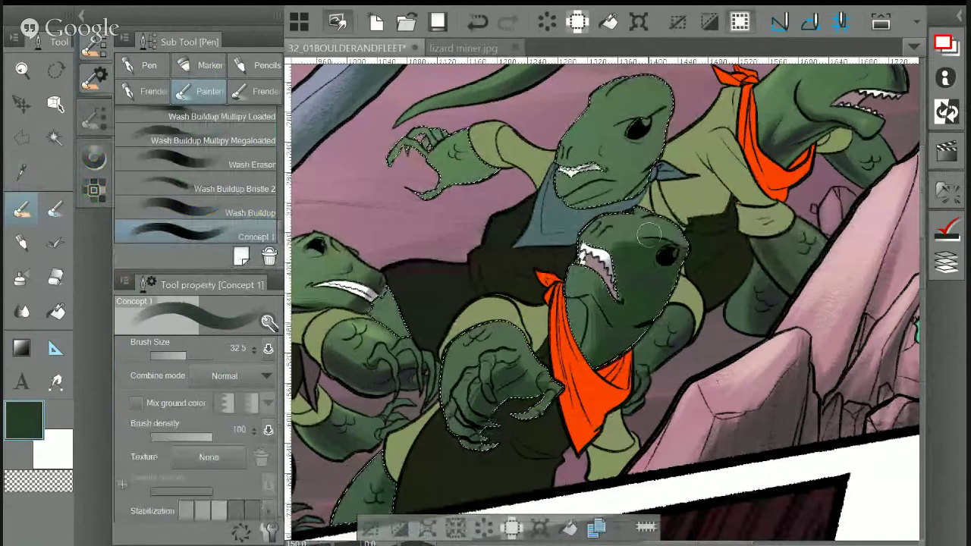
# Shade the blue-bandana lizard's head and outstretched arm, and deepen the front lizard's brow, neck and finger shadows
pyautogui.moveTo(648, 236)
pyautogui.mouseDown()
pyautogui.moveTo(621, 173)
pyautogui.moveTo(659, 112)
pyautogui.moveTo(656, 161)
pyautogui.moveTo(467, 156)
pyautogui.moveTo(429, 190)
pyautogui.mouseUp()
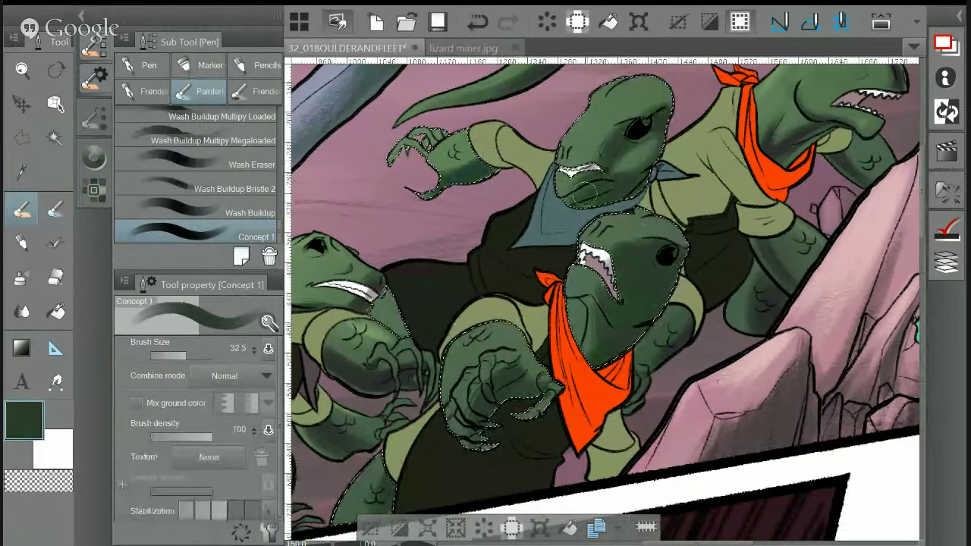
pyautogui.moveTo(581, 357); pyautogui.dragTo(582, 306)
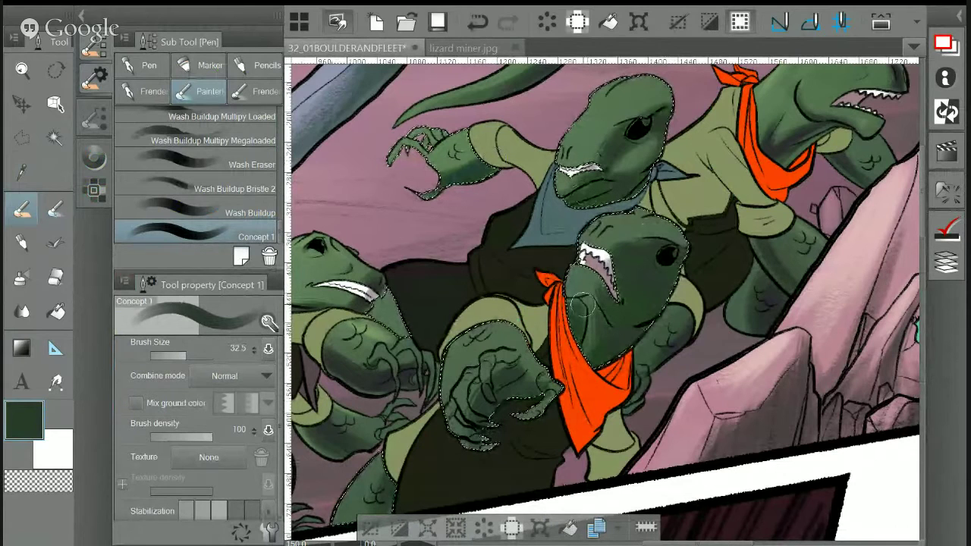
pyautogui.moveTo(459, 429); pyautogui.dragTo(474, 388)
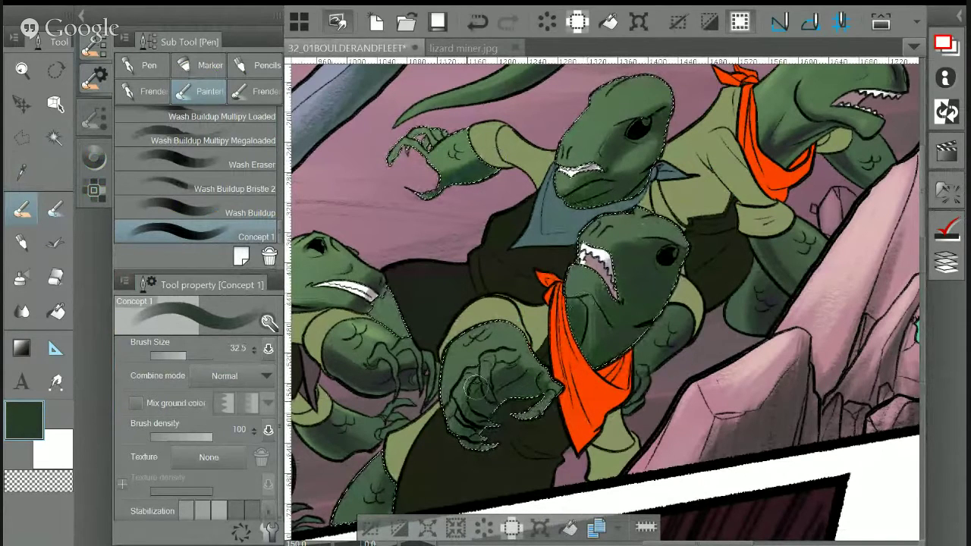
# Sample a near-black grey and deepen the shadows on the front lizard's cheek and the blue-bandana lizard's lower jaw with the Concept 1 brush
pyautogui.press('i')
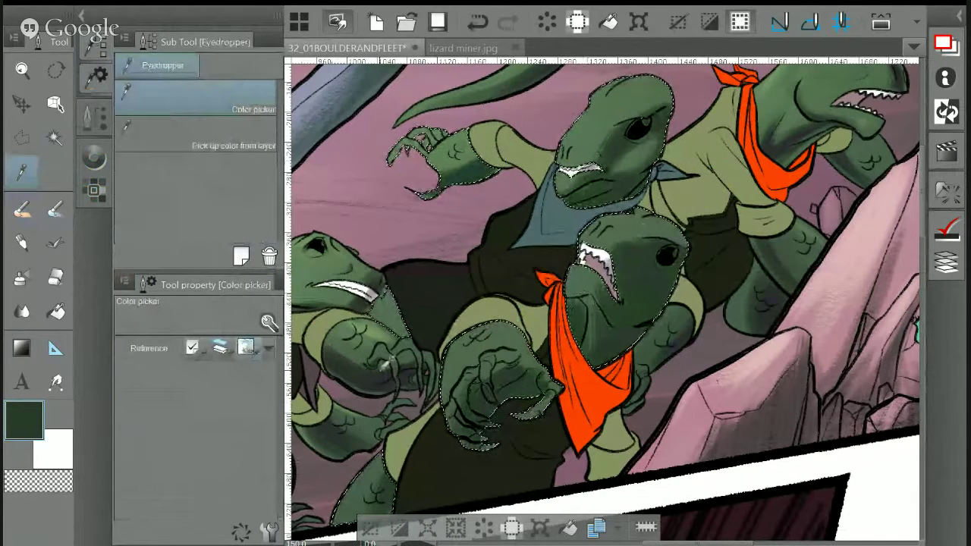
pyautogui.press('b')
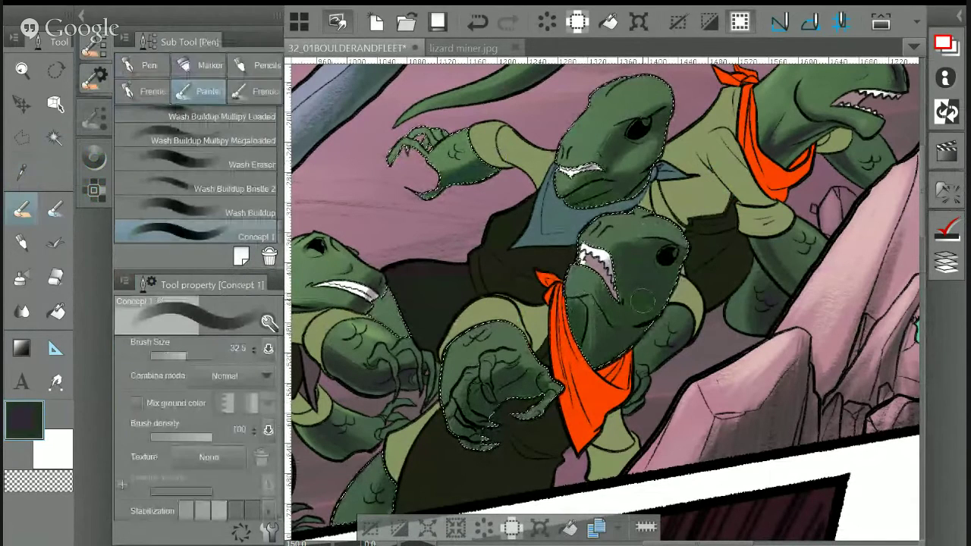
pyautogui.moveTo(641, 302)
pyautogui.mouseDown()
pyautogui.moveTo(624, 287)
pyautogui.moveTo(659, 267)
pyautogui.moveTo(632, 272)
pyautogui.mouseUp()
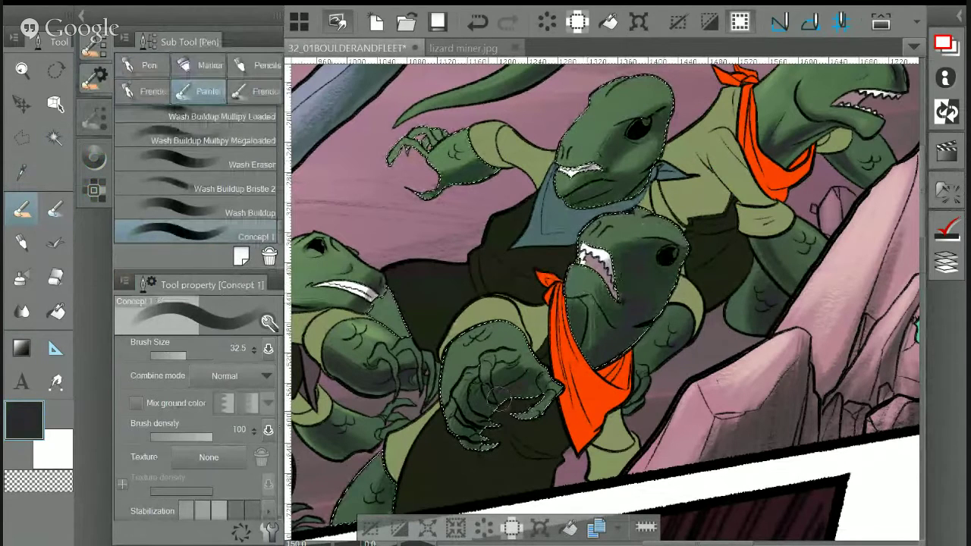
pyautogui.moveTo(587, 205)
pyautogui.mouseDown()
pyautogui.moveTo(581, 171)
pyautogui.moveTo(588, 201)
pyautogui.moveTo(623, 155)
pyautogui.mouseUp()
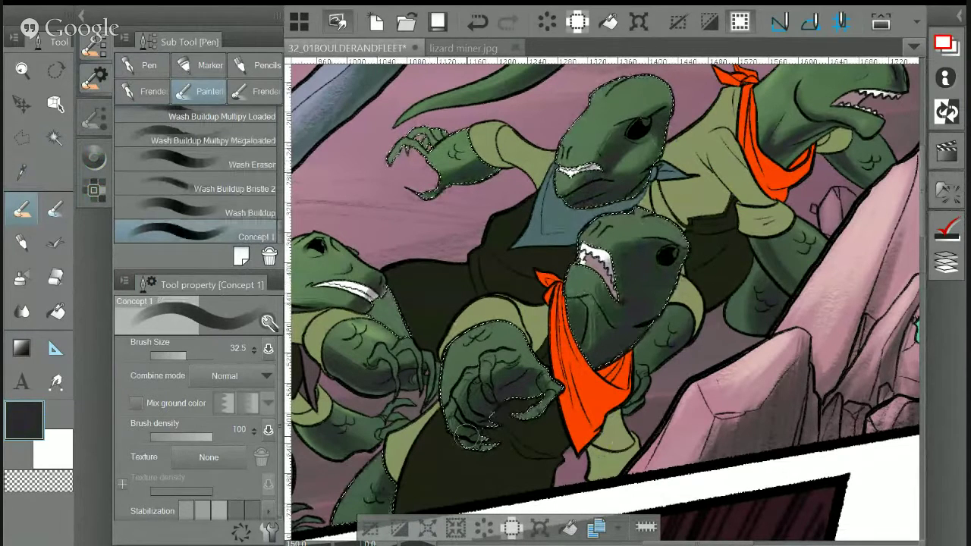
# Consult the lizard miner.jpg reference, return to the comic page with a smaller Concept 1 brush, and hide the side palettes to widen the canvas
pyautogui.press('i')
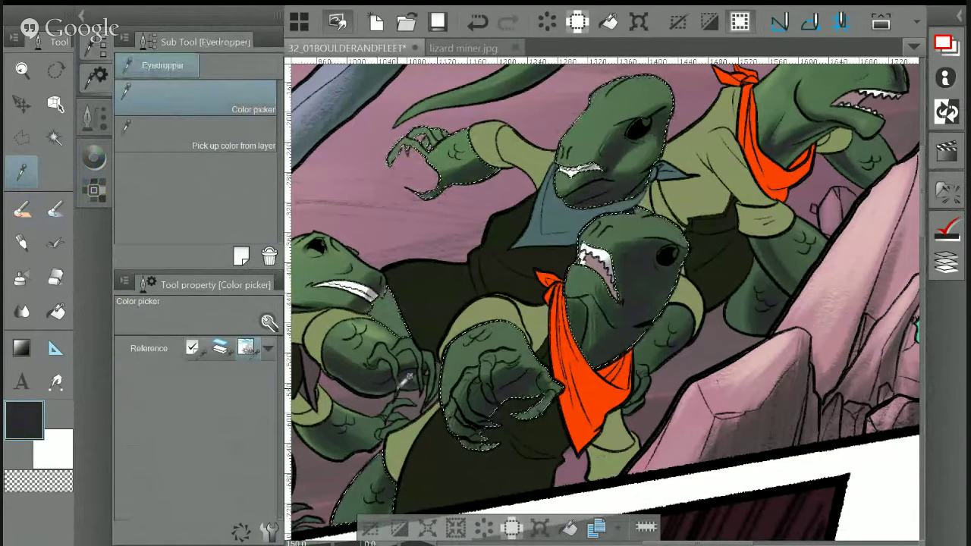
pyautogui.hotkey('ctrl', 'Tab')
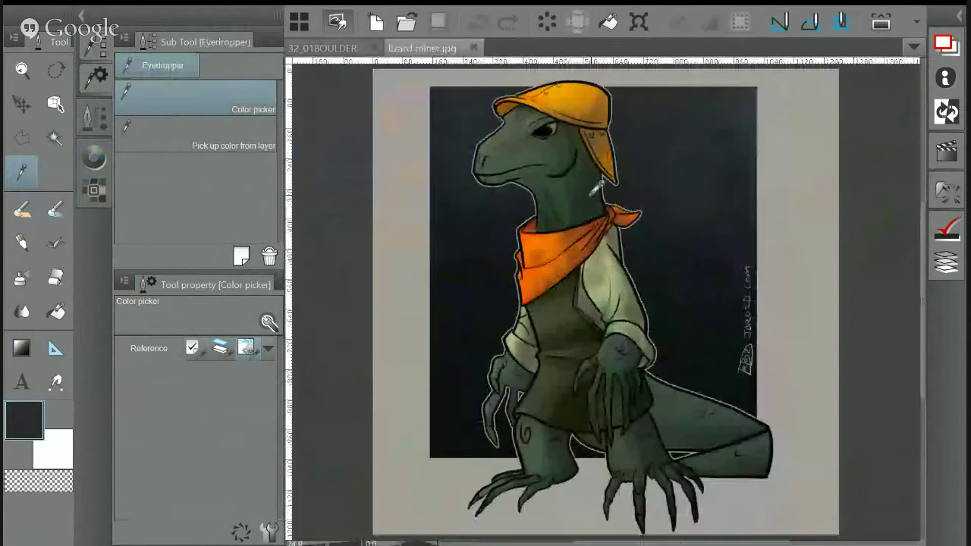
pyautogui.hotkey('ctrl', 'Tab')
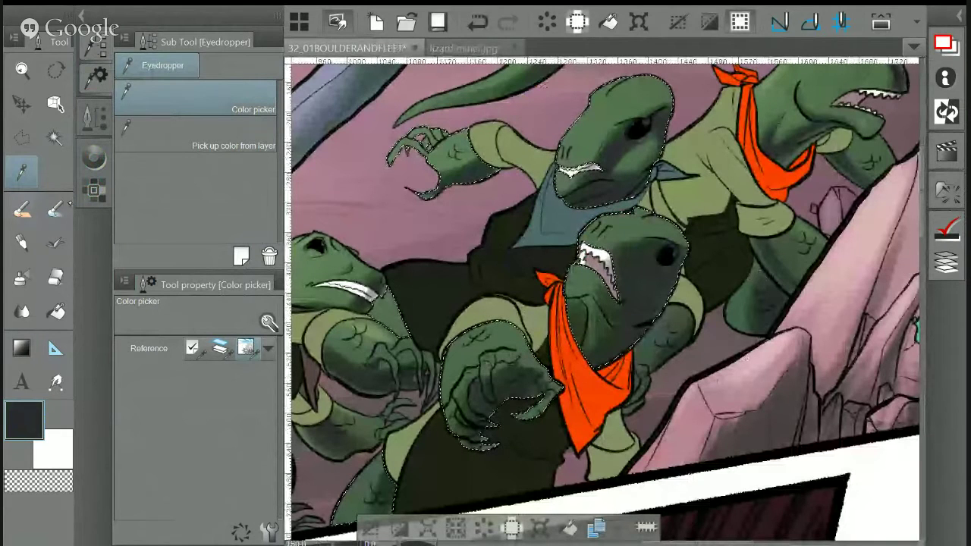
pyautogui.press('b')
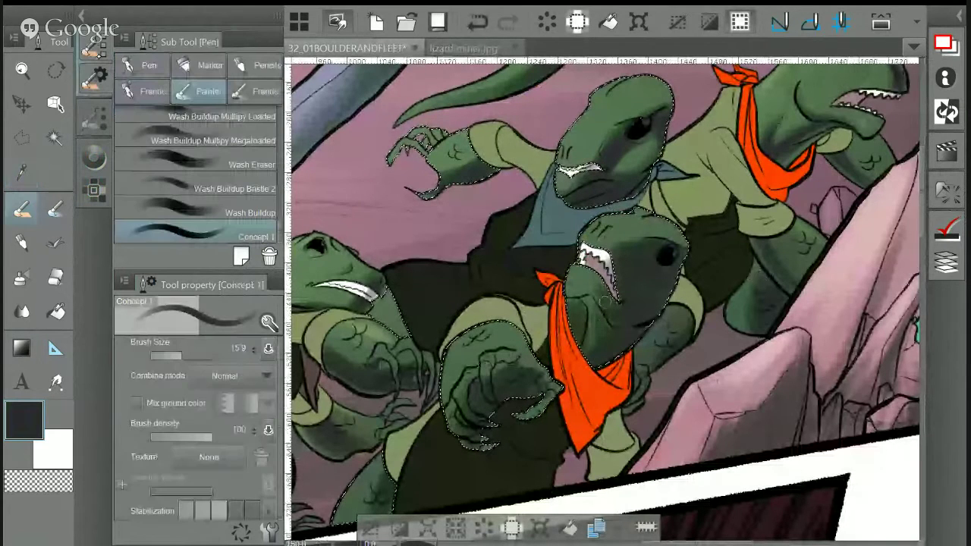
pyautogui.press('Tab')
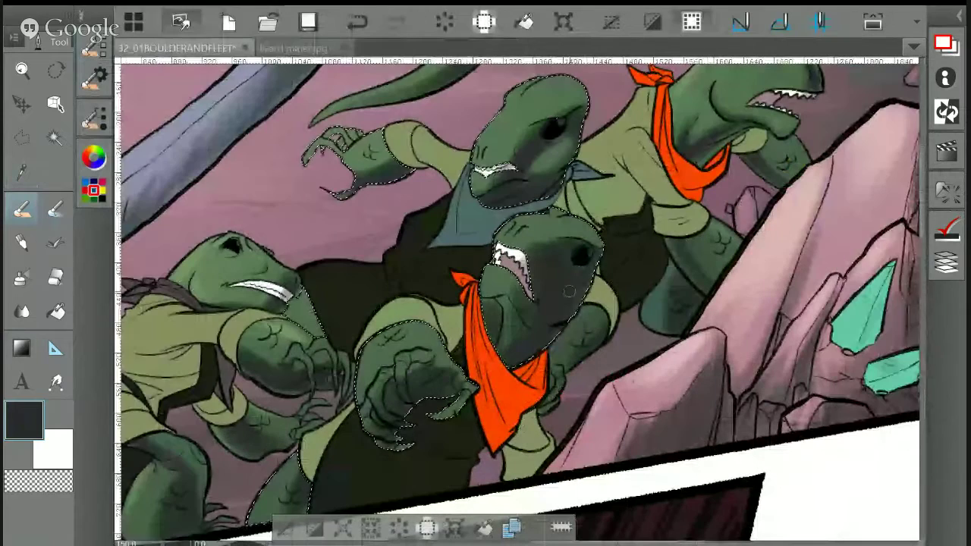
# Sample dark greens from the front lizard's face and blend them into the grey shadow on its cheek
pyautogui.keyDown('alt'); pyautogui.click(554, 289); pyautogui.keyUp('alt')
pyautogui.press('i')
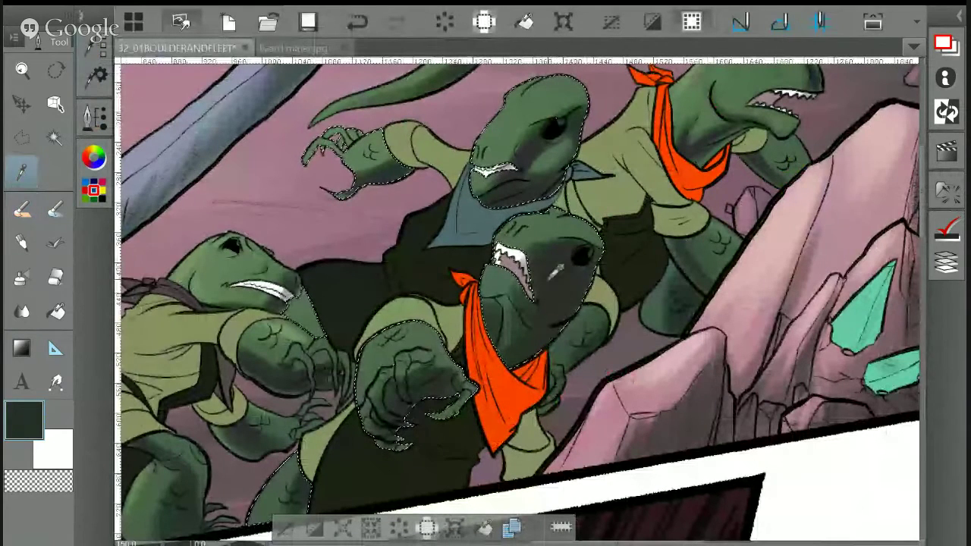
pyautogui.click(552, 277)
pyautogui.press('b')
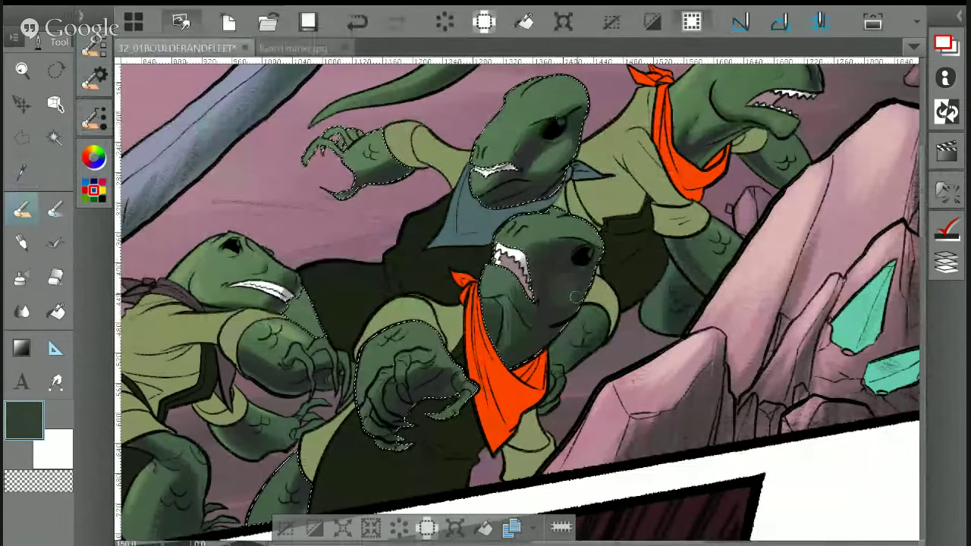
# Refine the front lizard's cheek, jaw and neck shading, alternating between dark grey and dark green sampled from around its eye and brow
pyautogui.press('i')
pyautogui.click(564, 257)
pyautogui.press('b')
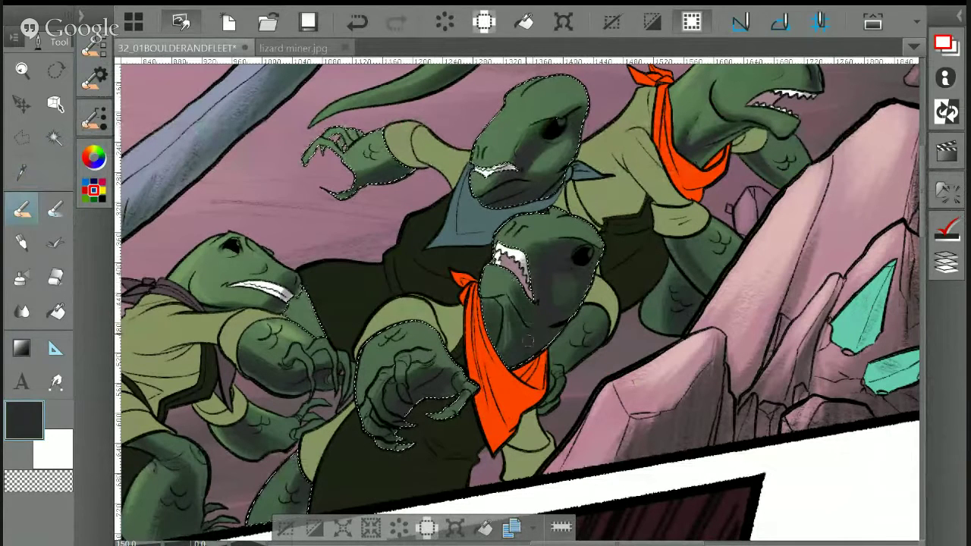
pyautogui.press('i')
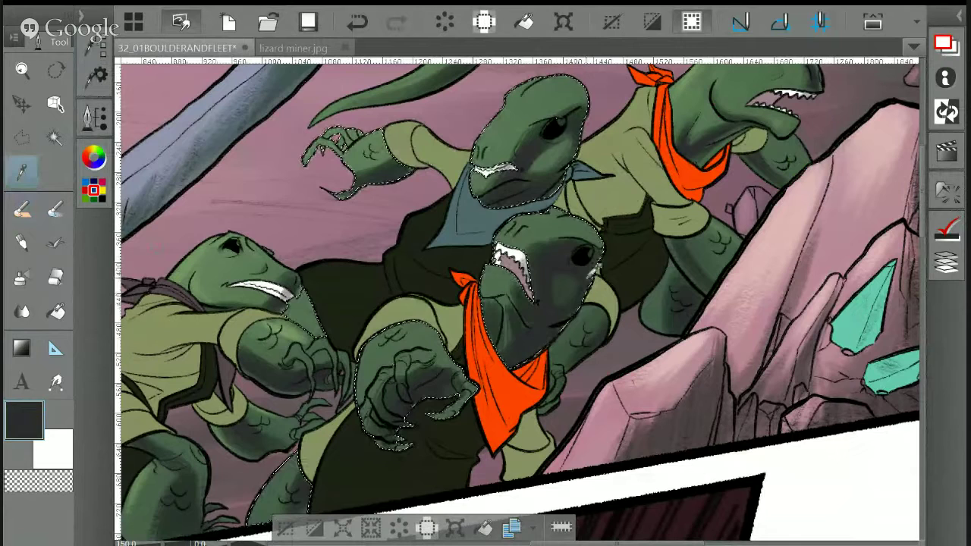
pyautogui.click(546, 242)
pyautogui.press('b')
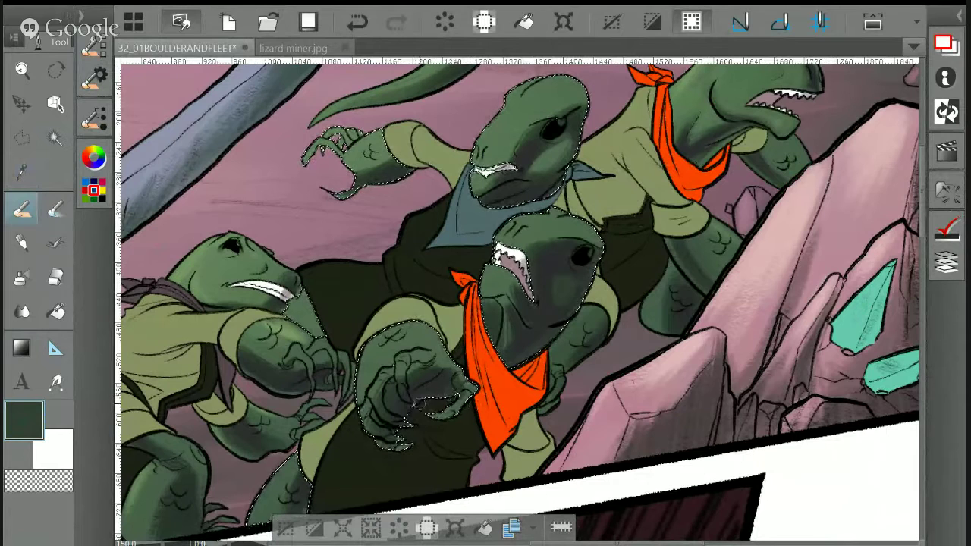
pyautogui.press('i')
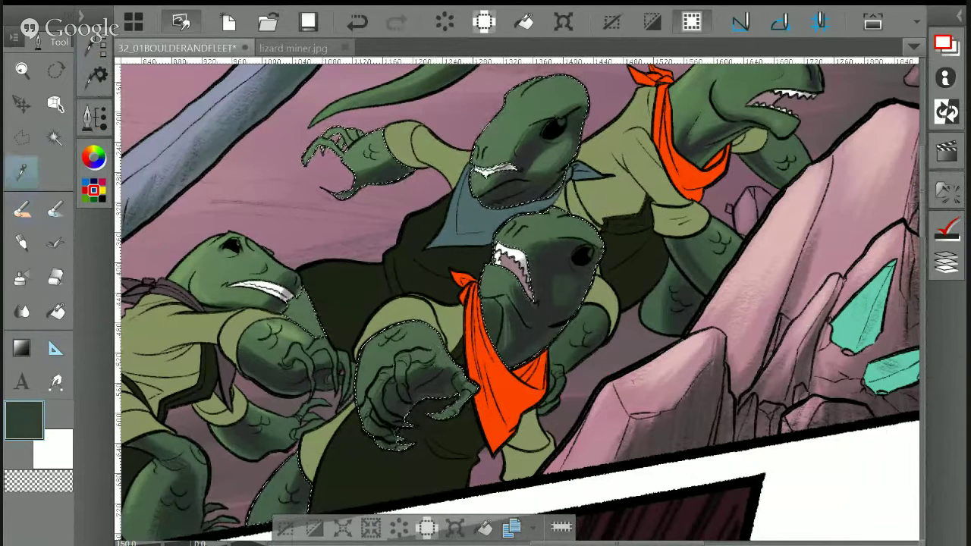
# Choose the Dry Brush Inker brush and shade the front lizard's neck above the orange bandana with dark green
pyautogui.press('b')
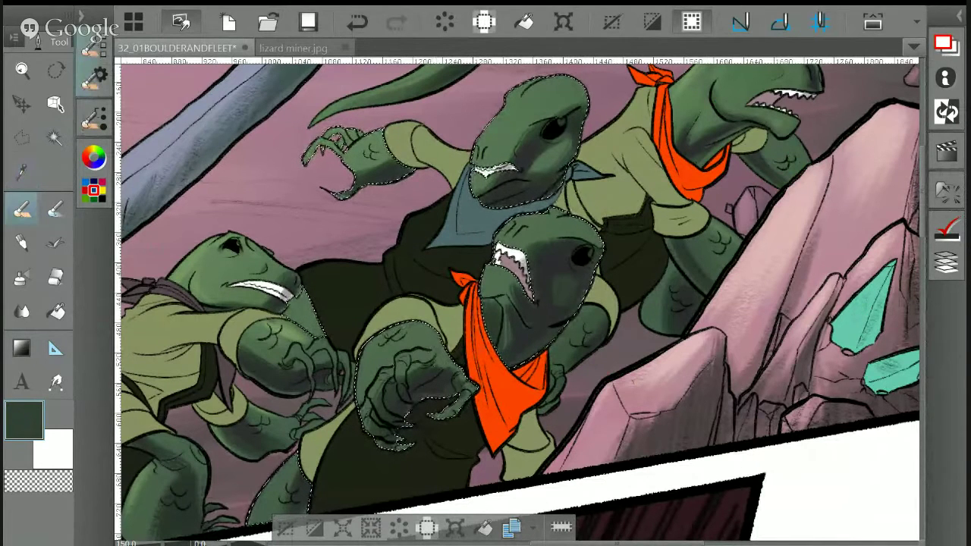
pyautogui.click(89, 47)
pyautogui.click(144, 91)
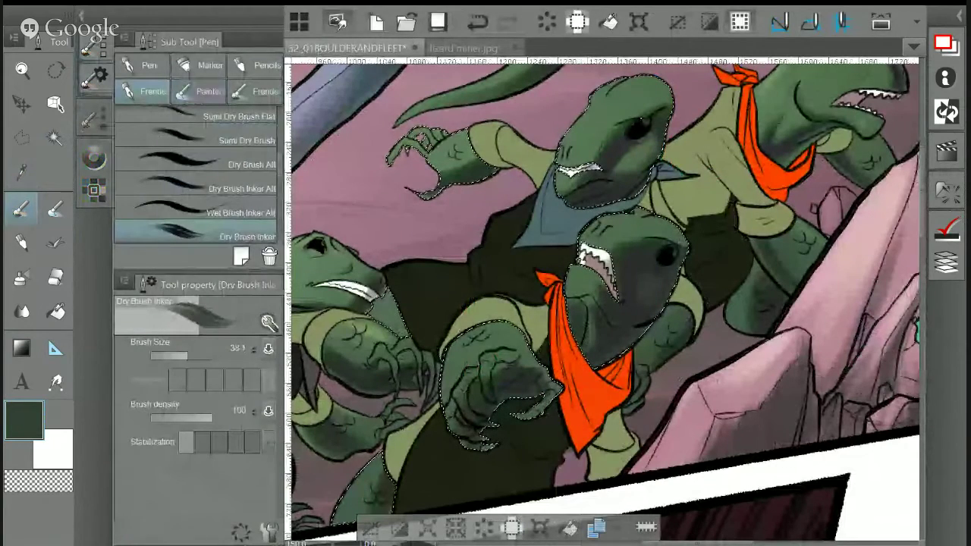
pyautogui.scroll(2, 567, 277)
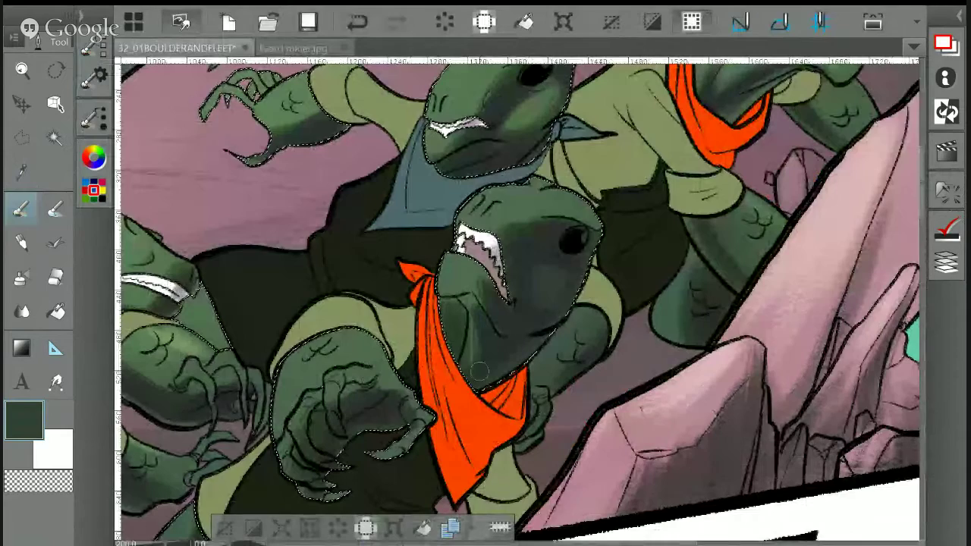
pyautogui.press('i')
pyautogui.press('b')
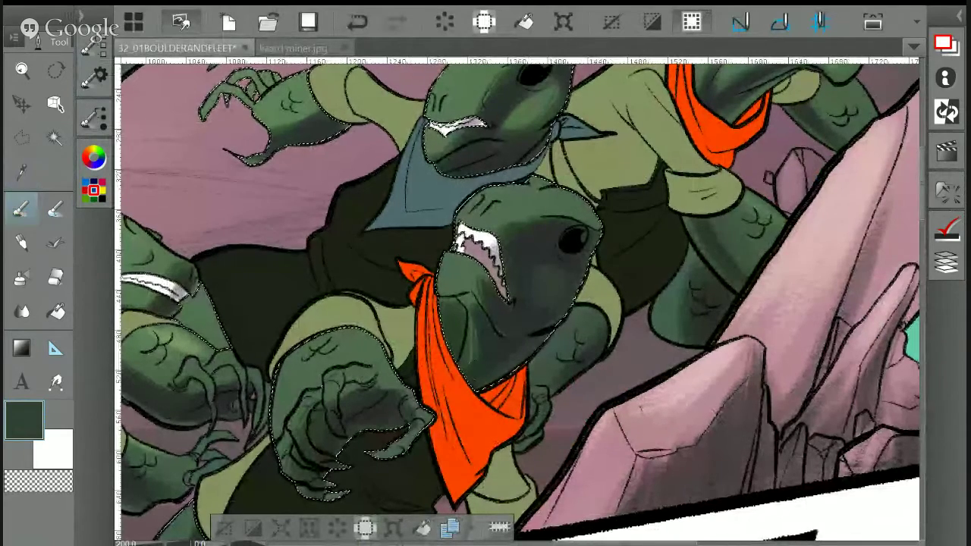
# Shade under the front lizard's jaw with dark grey-green tones sampled from the lizard skin
pyautogui.press('i')
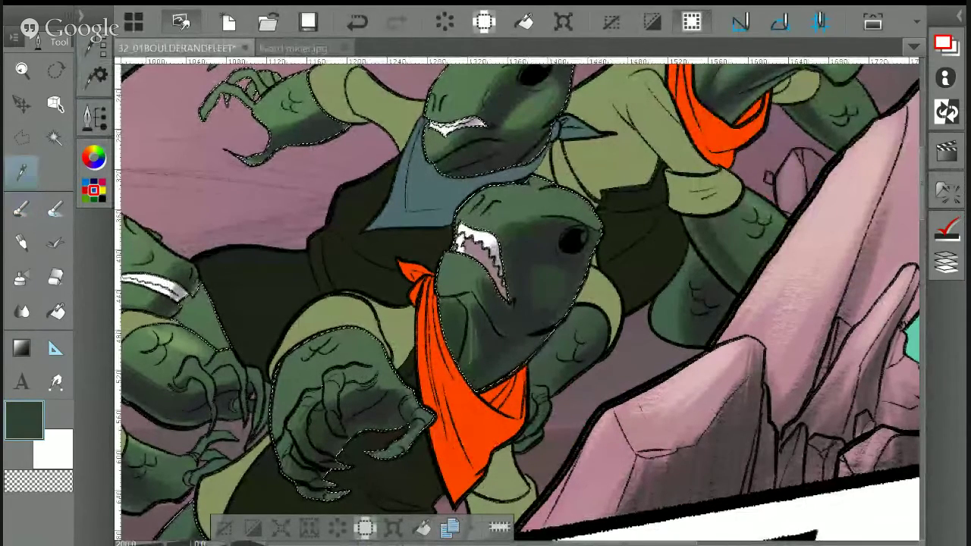
pyautogui.click(131, 232)
pyautogui.press('b')
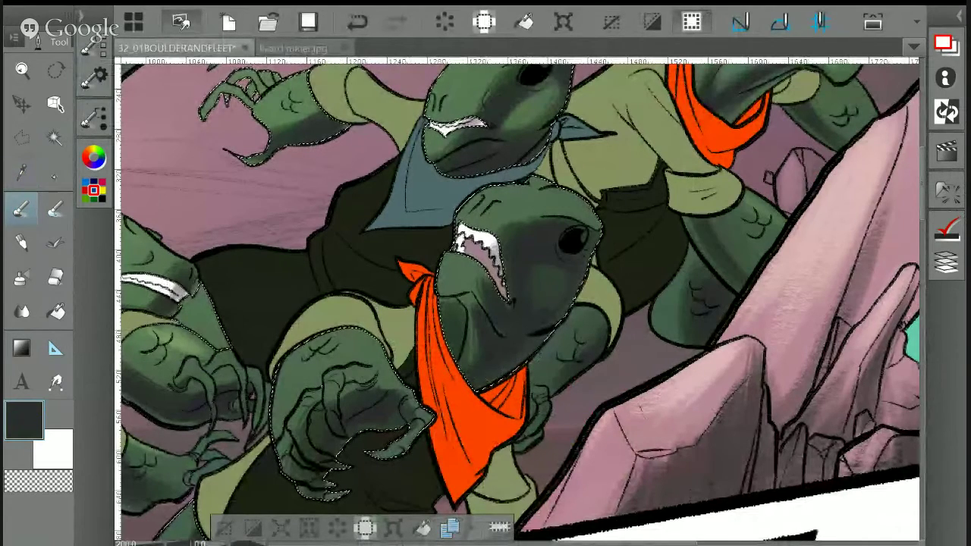
pyautogui.press('i')
pyautogui.click(162, 253)
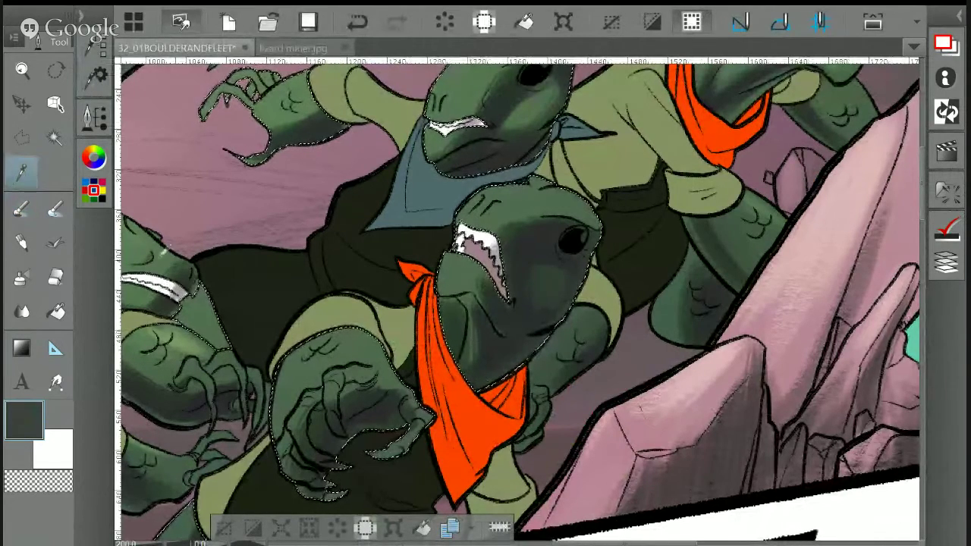
pyautogui.press('b')
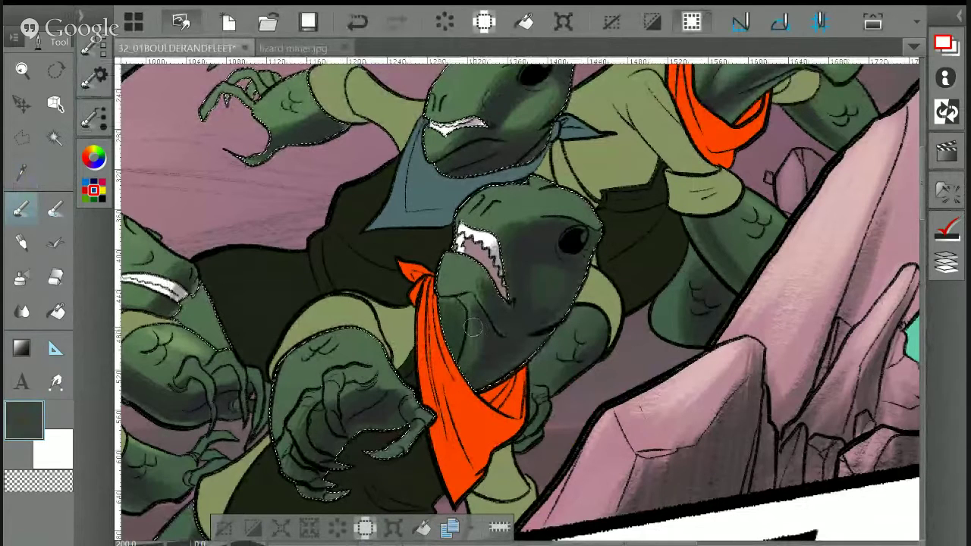
# Deepen the front lizard's throat shadow with a sampled near-black green, and work in mid green sampled from its lower jaw
pyautogui.press('i')
pyautogui.click(522, 308)
pyautogui.press('b')
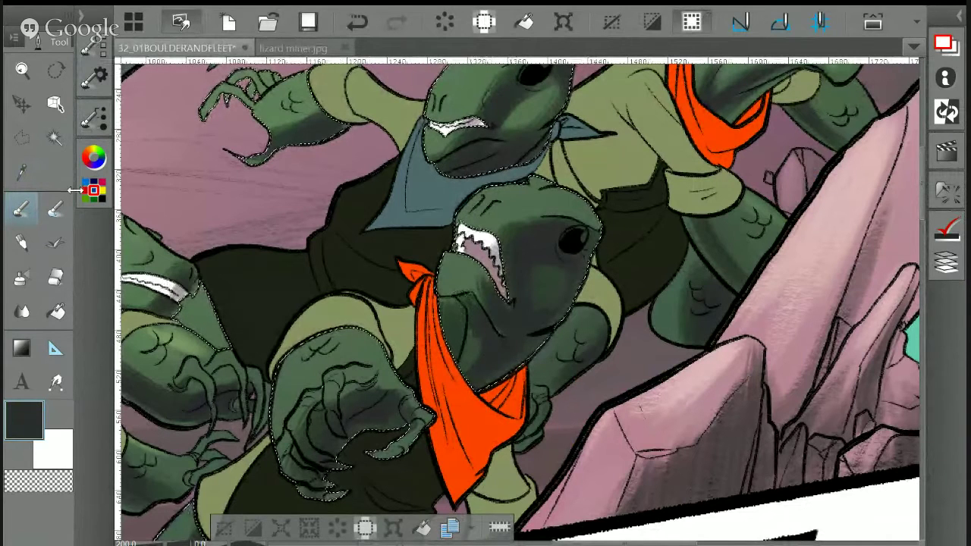
pyautogui.press('i')
pyautogui.click(482, 280)
pyautogui.press('b')
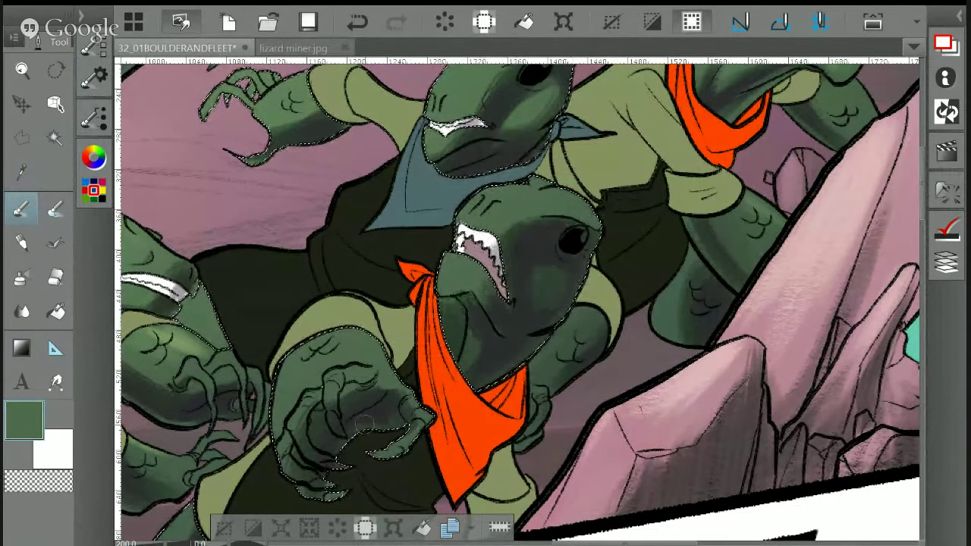
# Paint the side of the front lizard's neck beside the bandana with a sampled deep green
pyautogui.press('i')
pyautogui.click(173, 520)
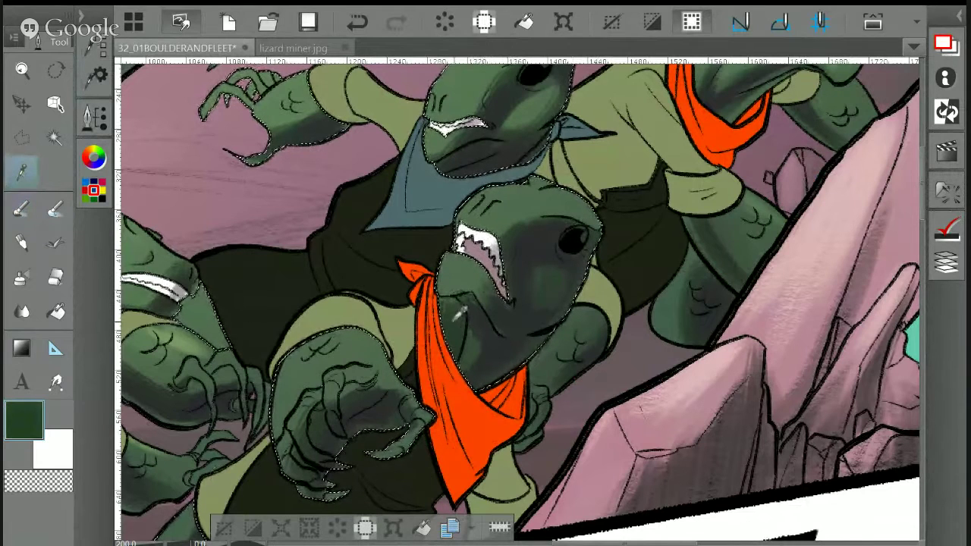
pyautogui.press('b')
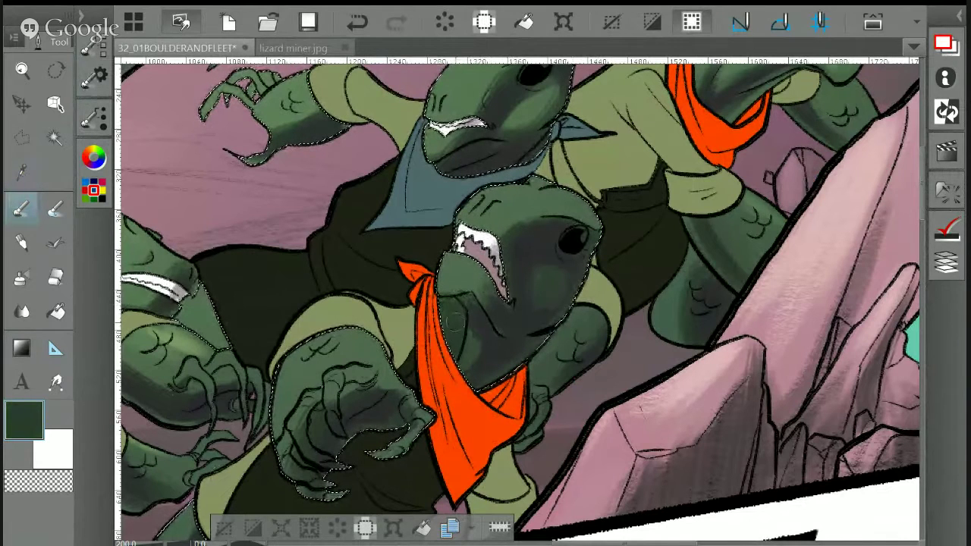
# Paint sampled light-green highlights on the front lizard's forehead, outstretched hand and finger using the Concept 1 brush at size 15.9
pyautogui.press('i')
pyautogui.moveTo(454, 321)
pyautogui.mouseDown()
pyautogui.moveTo(589, 325)
pyautogui.moveTo(385, 271)
pyautogui.mouseUp()
pyautogui.click(265, 355)
pyautogui.press('b')
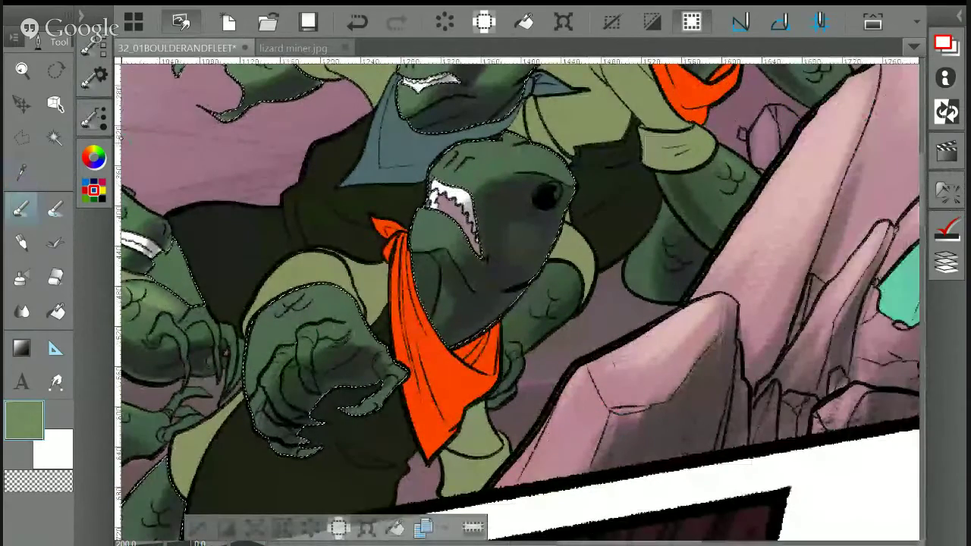
pyautogui.press('Tab')
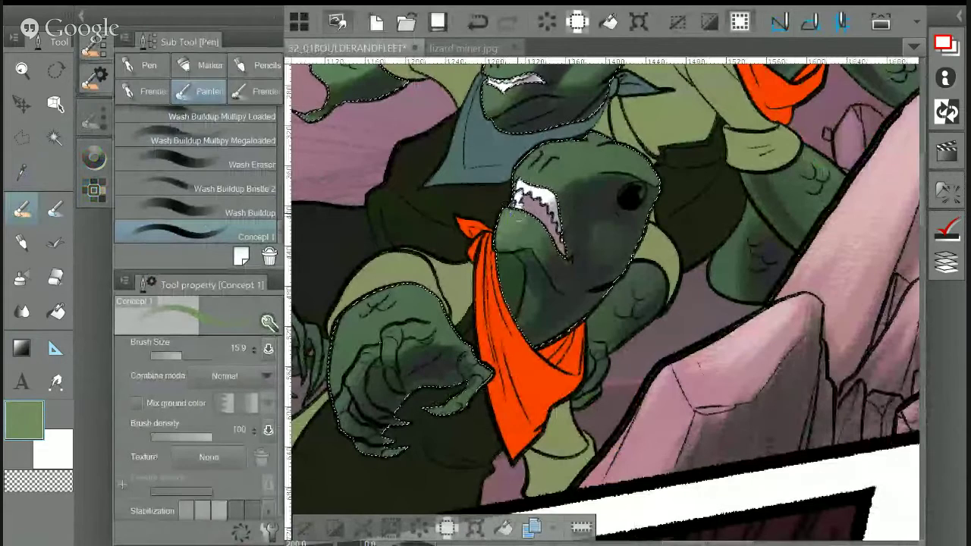
pyautogui.moveTo(548, 163)
pyautogui.mouseDown()
pyautogui.moveTo(581, 152)
pyautogui.moveTo(573, 157)
pyautogui.moveTo(591, 155)
pyautogui.moveTo(569, 166)
pyautogui.moveTo(582, 153)
pyautogui.moveTo(574, 159)
pyautogui.moveTo(621, 165)
pyautogui.moveTo(596, 152)
pyautogui.mouseUp()
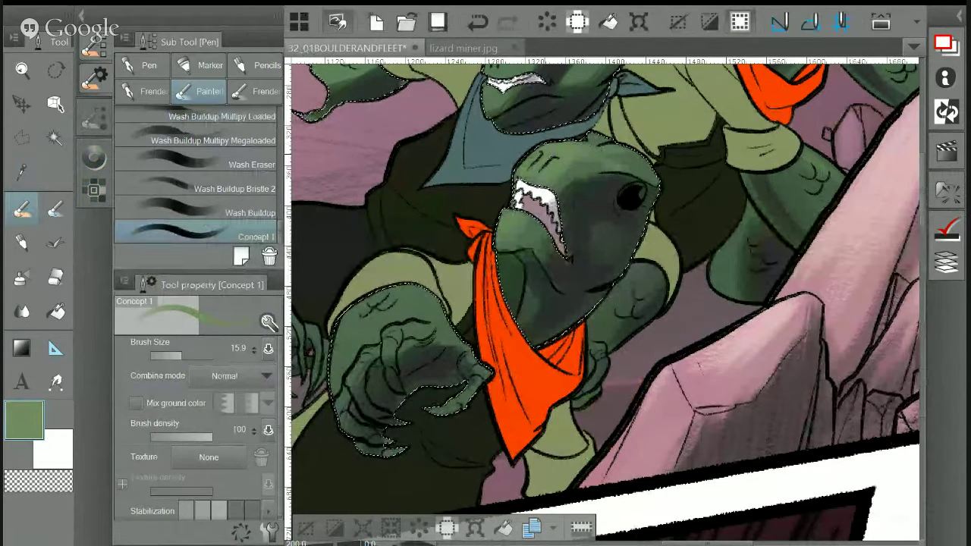
pyautogui.moveTo(380, 292)
pyautogui.mouseDown()
pyautogui.moveTo(369, 304)
pyautogui.moveTo(379, 319)
pyautogui.moveTo(353, 334)
pyautogui.moveTo(375, 307)
pyautogui.moveTo(350, 385)
pyautogui.mouseUp()
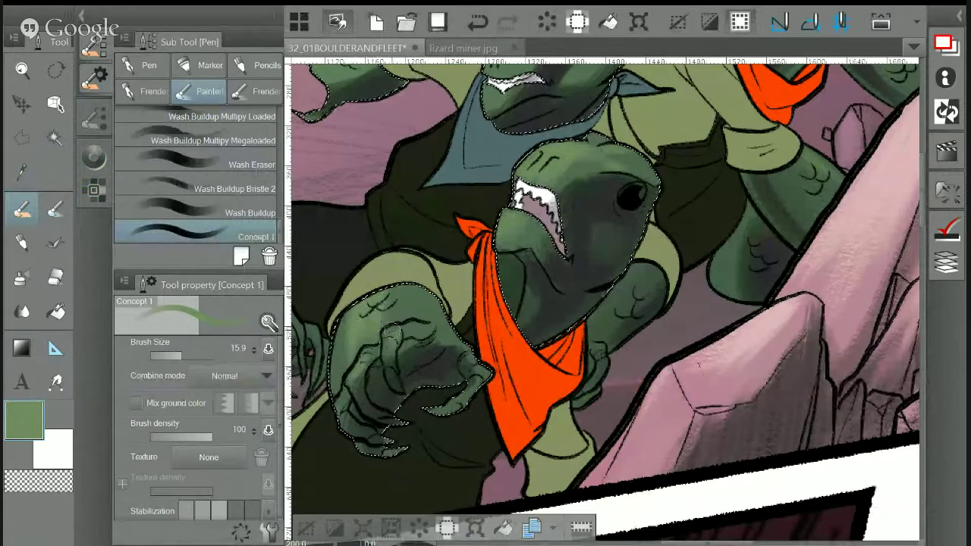
pyautogui.moveTo(391, 335); pyautogui.dragTo(391, 358)
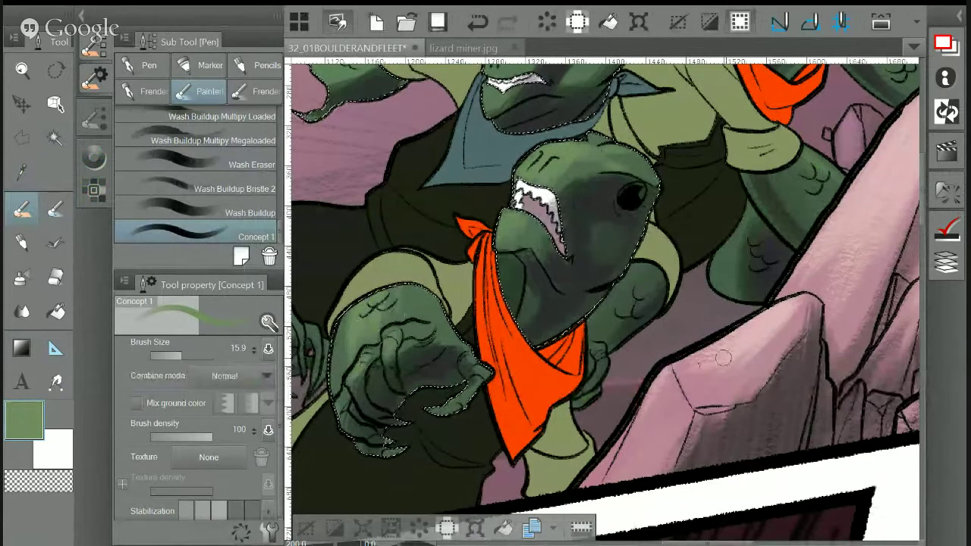
# Paint the front lizard's outstretched fingers with a sampled mid green using the Dry Brush Inker at size 38.1
pyautogui.moveTo(396, 314); pyautogui.dragTo(617, 218)
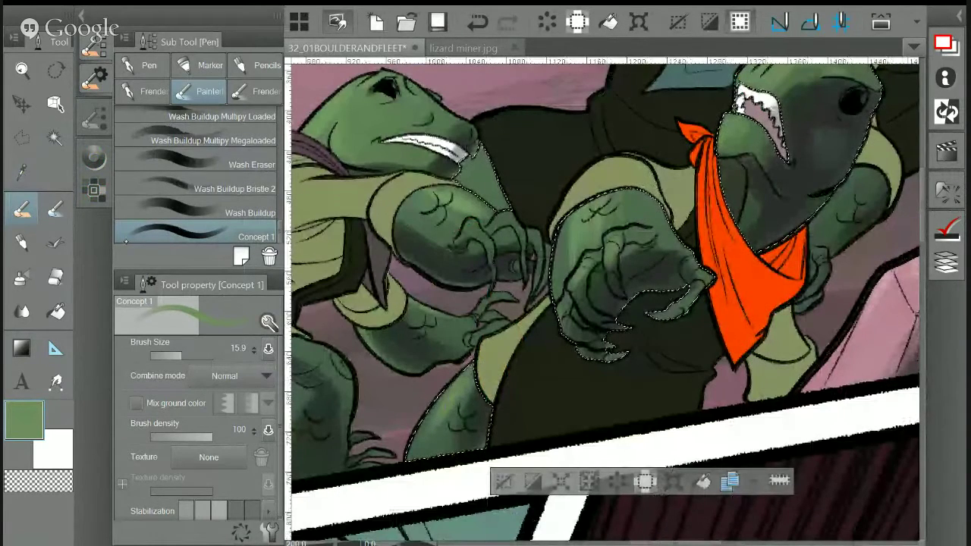
pyautogui.press('i')
pyautogui.click(400, 370)
pyautogui.press('p')
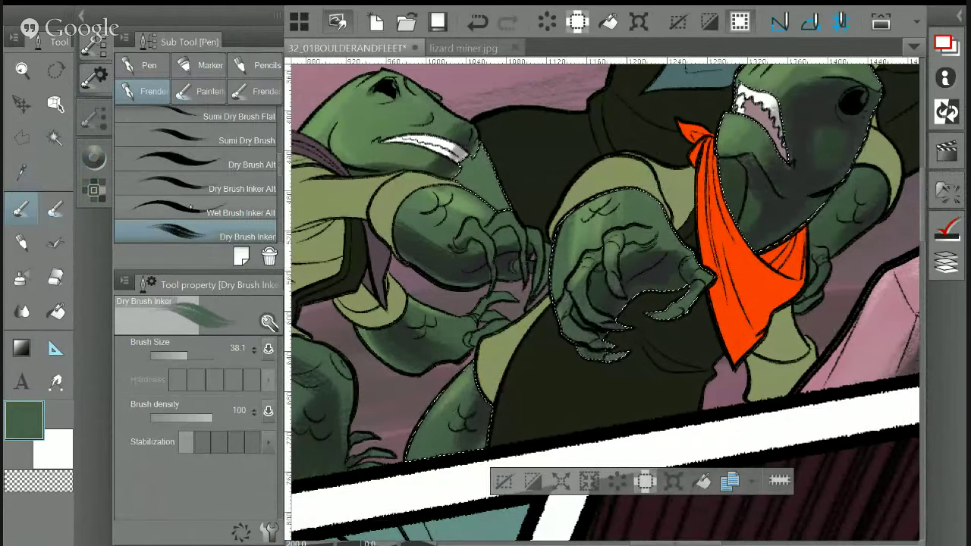
pyautogui.press(',')
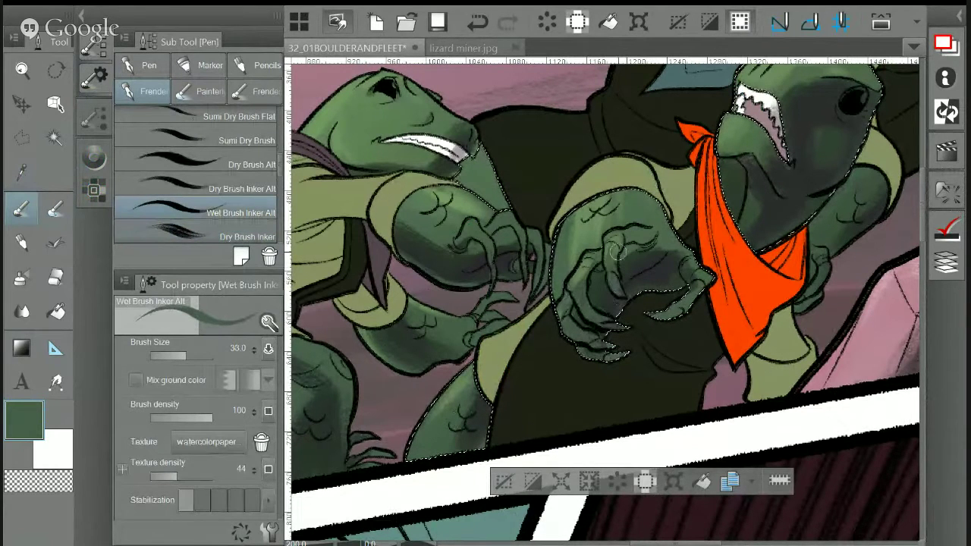
pyautogui.press('.')
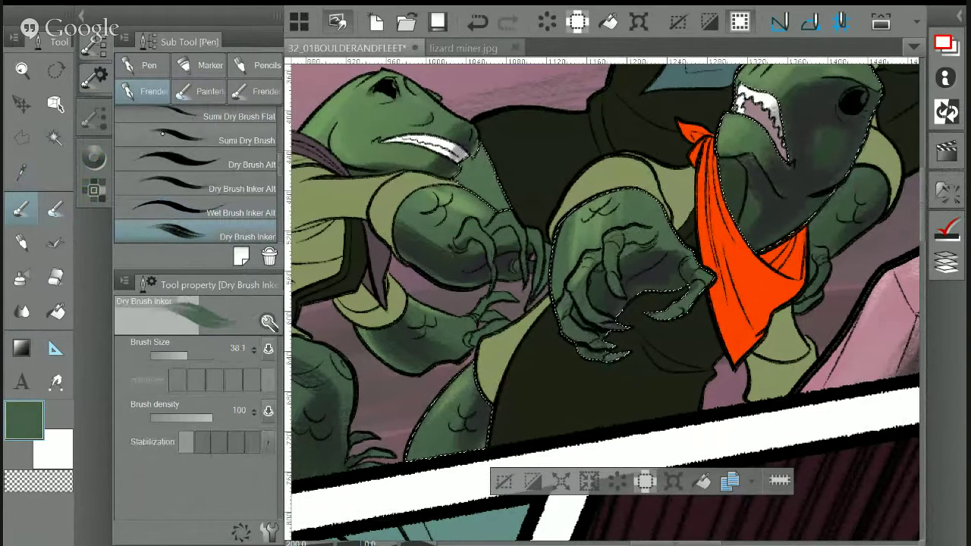
# Touch up the front lizard's hand with sampled light green and shade the palm with sampled dark green
pyautogui.press('i')
pyautogui.click(556, 233)
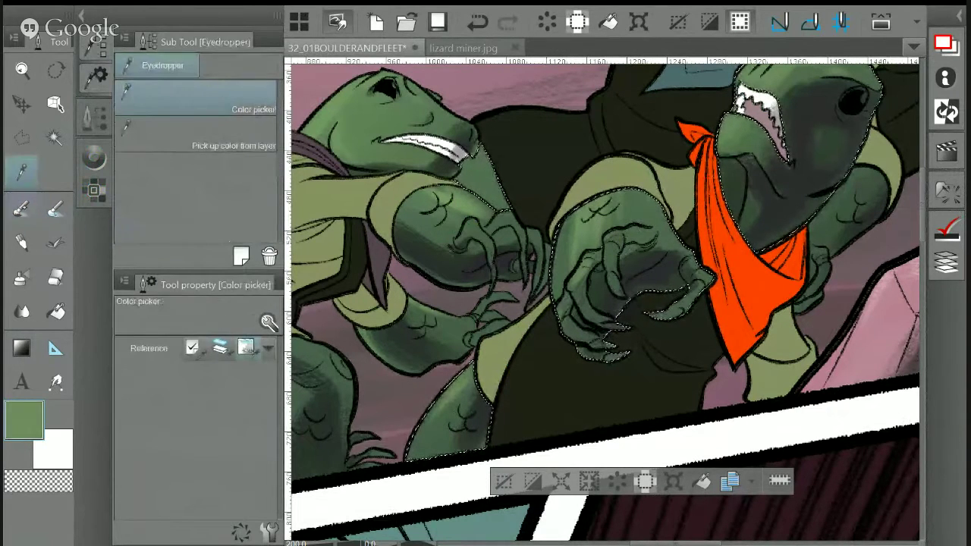
pyautogui.press('p')
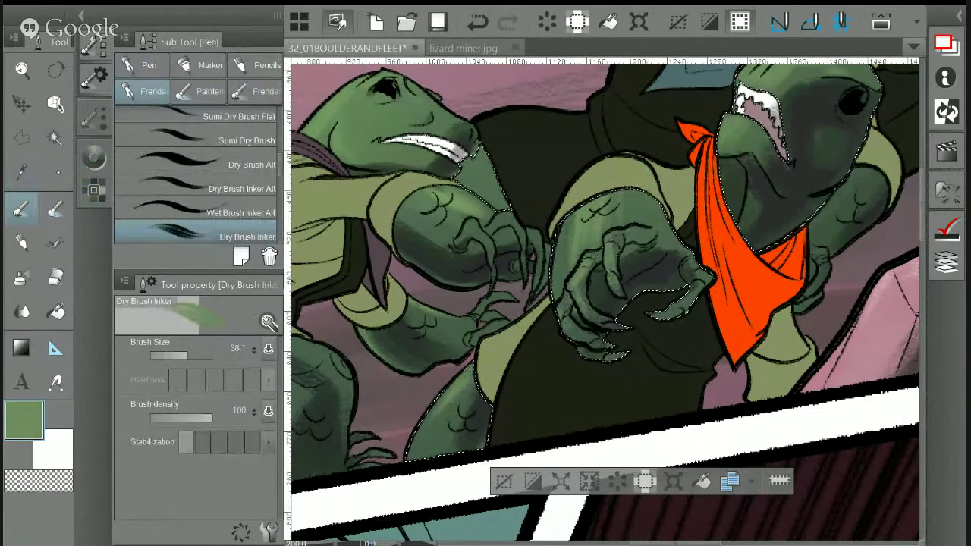
pyautogui.press('i')
pyautogui.click(651, 243)
pyautogui.press('p')
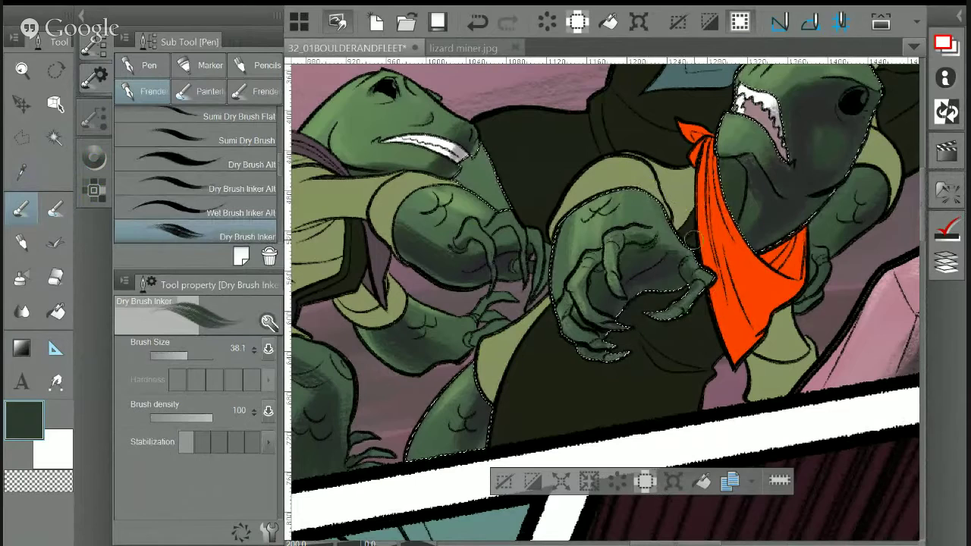
# Refine the front lizard's throat shading with sampled dark greens, using the Dry Brush Inker at size 18.7
pyautogui.moveTo(724, 183); pyautogui.dragTo(542, 251)
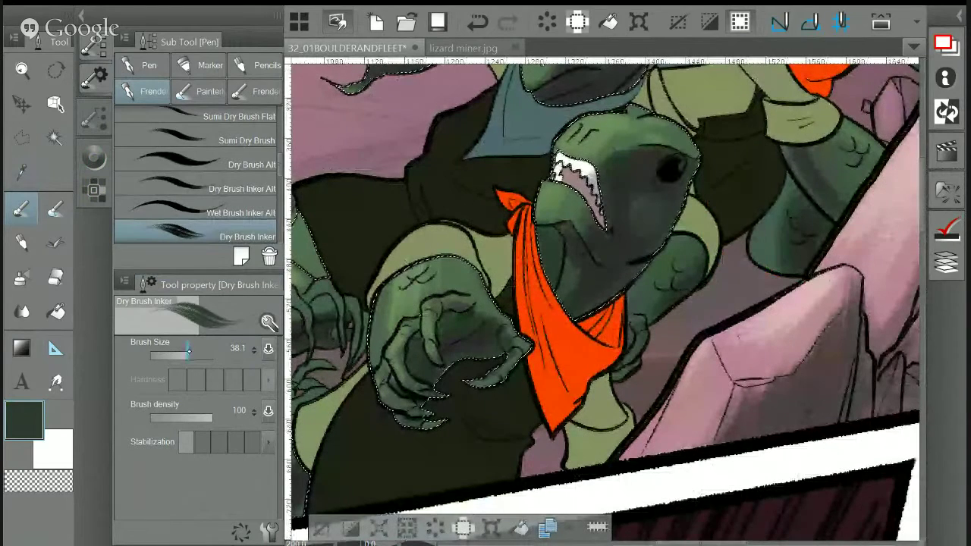
pyautogui.press('[')
pyautogui.press('i')
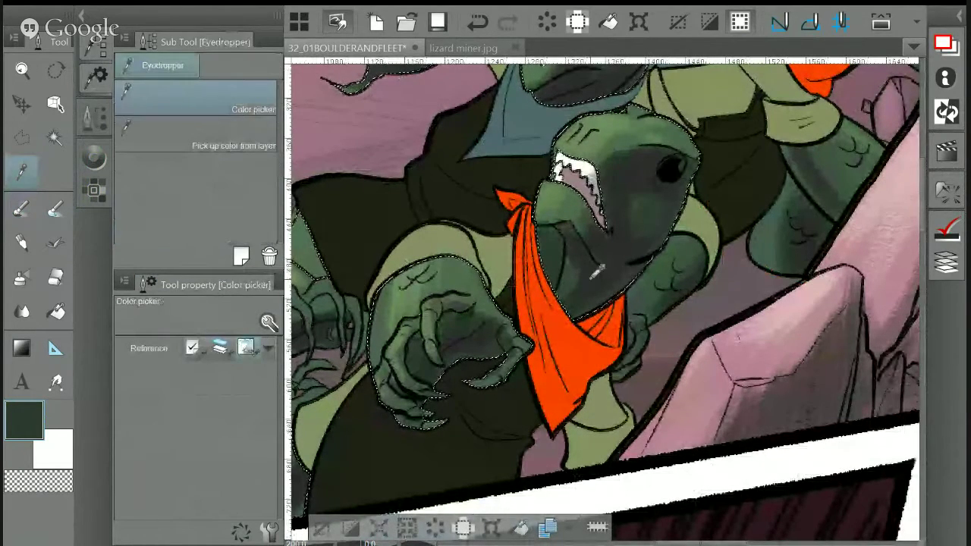
pyautogui.press('p')
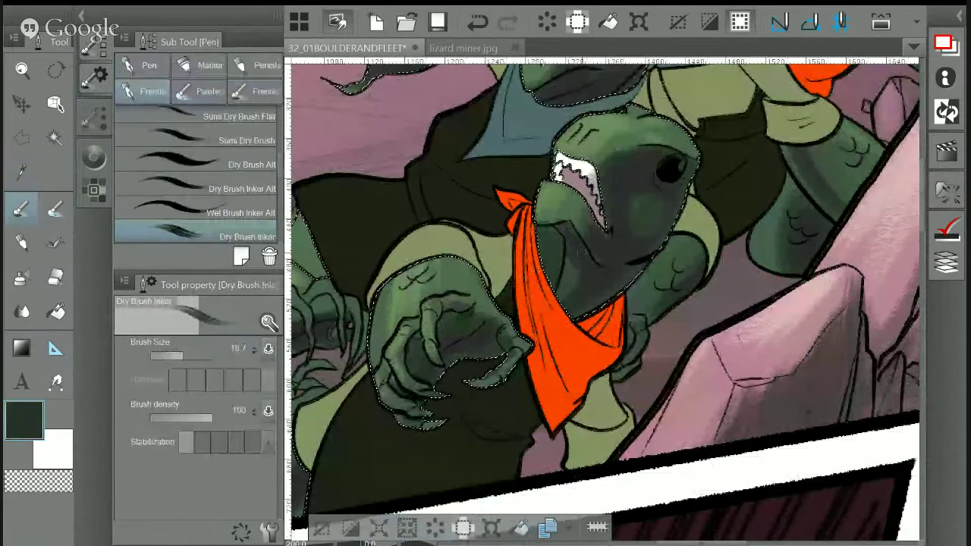
pyautogui.press('i')
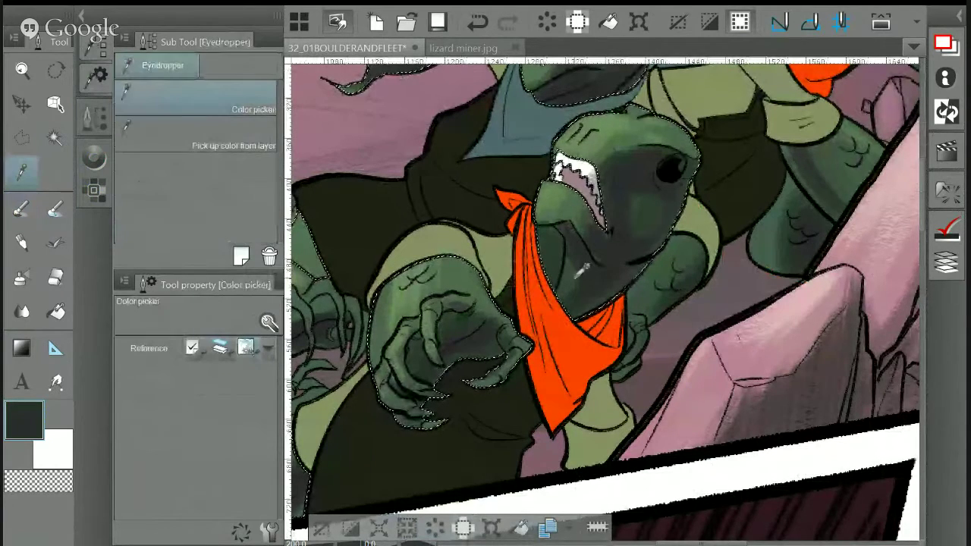
pyautogui.click(582, 270)
pyautogui.press('p')
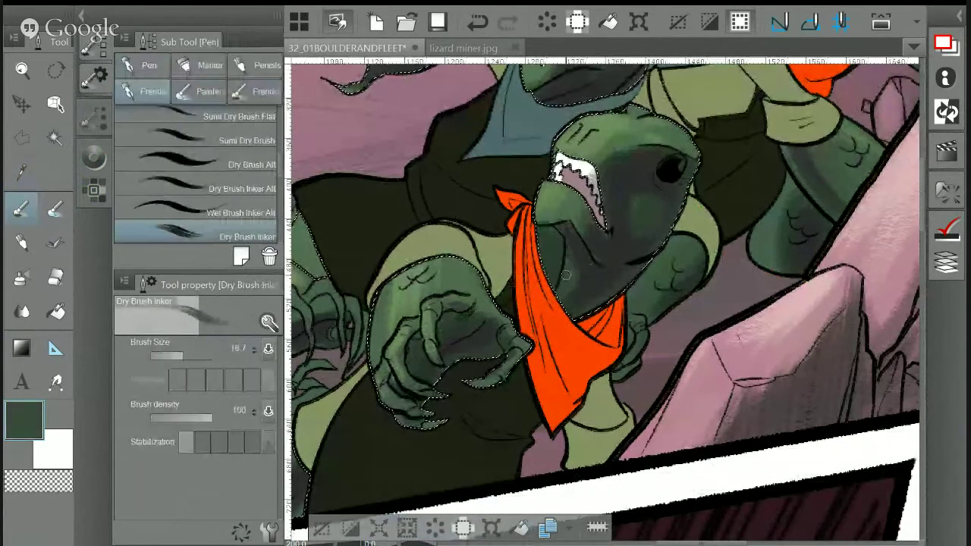
pyautogui.moveTo(570, 268); pyautogui.dragTo(574, 257)
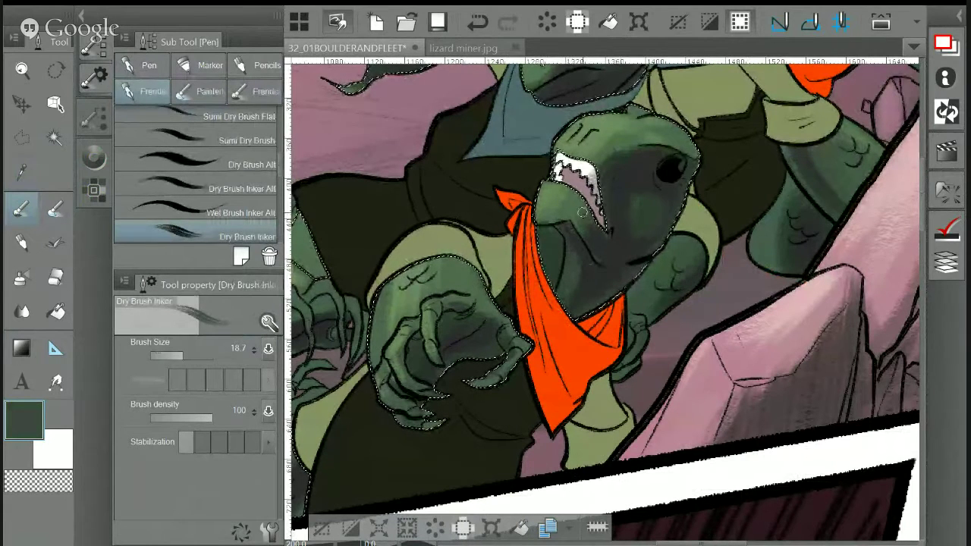
# Brush sampled light green over the lit areas of the front lizard's head with the brush size at 61.2
pyautogui.keyDown('alt'); pyautogui.click(302, 221); pyautogui.keyUp('alt')
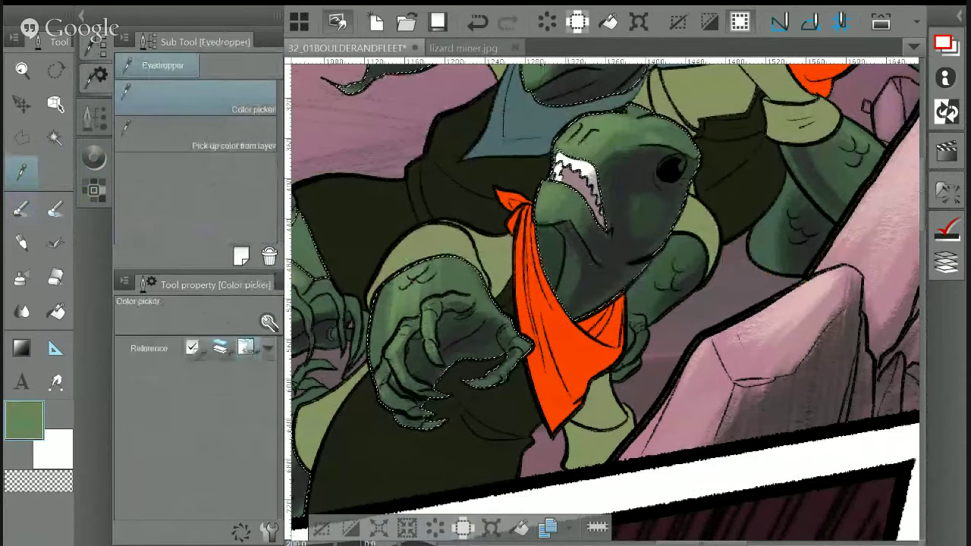
pyautogui.press(']')
pyautogui.press(']')
pyautogui.press(']')
pyautogui.press(']')
pyautogui.press(']')
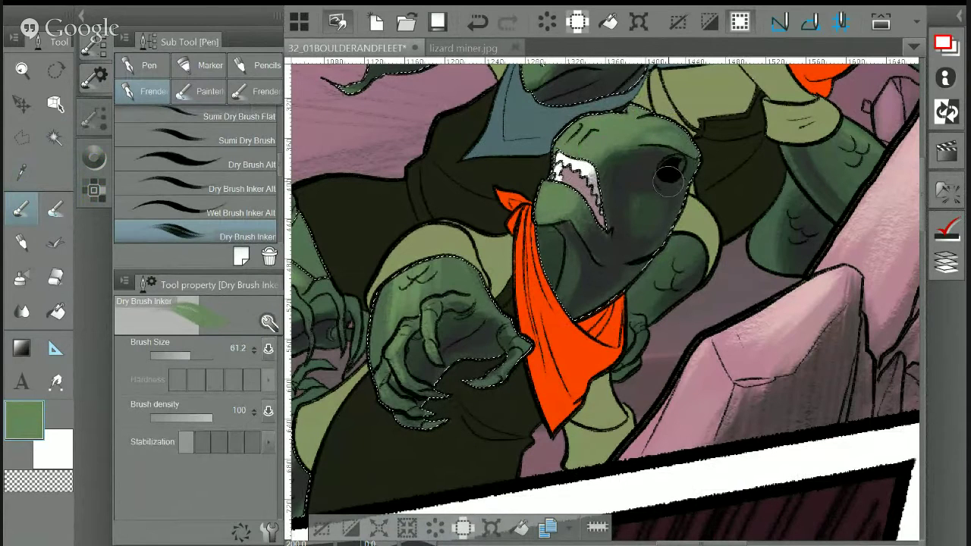
# Paint sampled mid green along the crease below the front lizard's mouth with the brush size reduced to 12.6
pyautogui.press('i')
pyautogui.click(580, 265)
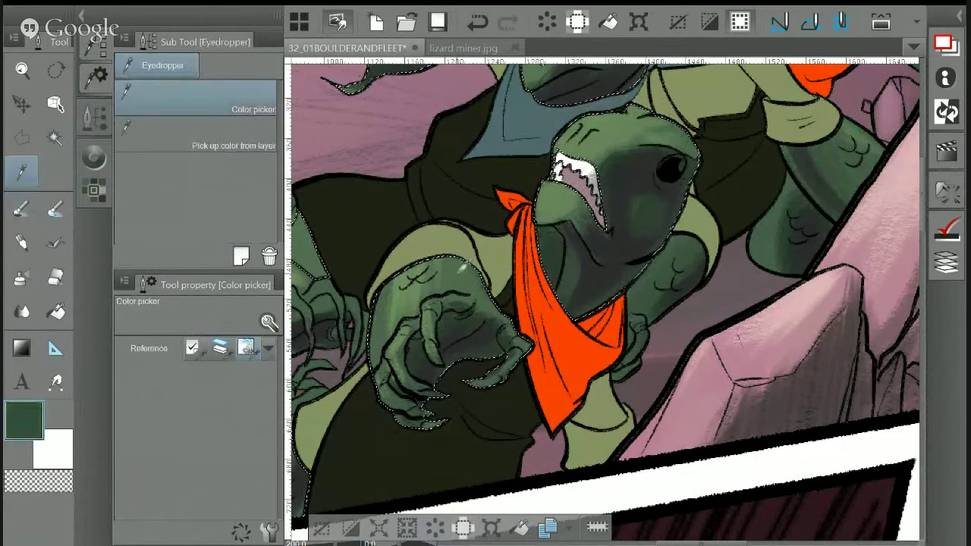
pyautogui.press('p')
pyautogui.press('[')
pyautogui.press('[')
pyautogui.press('[')
pyautogui.press('[')
pyautogui.press('[')
pyautogui.press('[')
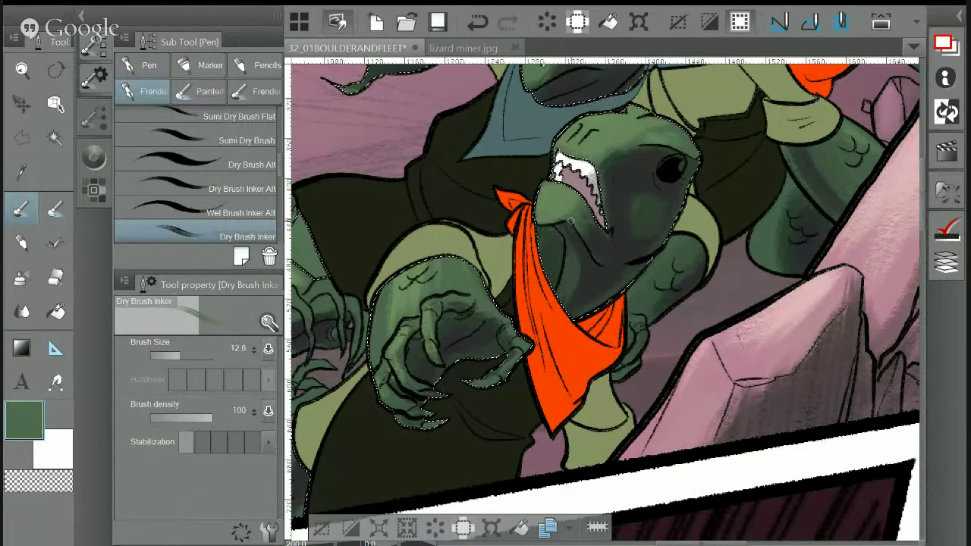
pyautogui.moveTo(602, 252); pyautogui.dragTo(598, 252)
# Deepen the shadows on the shaded side of the front lizard's face with sampled dark blue-grey, using the Dry Brush Inker
pyautogui.press('i')
pyautogui.click(614, 240)
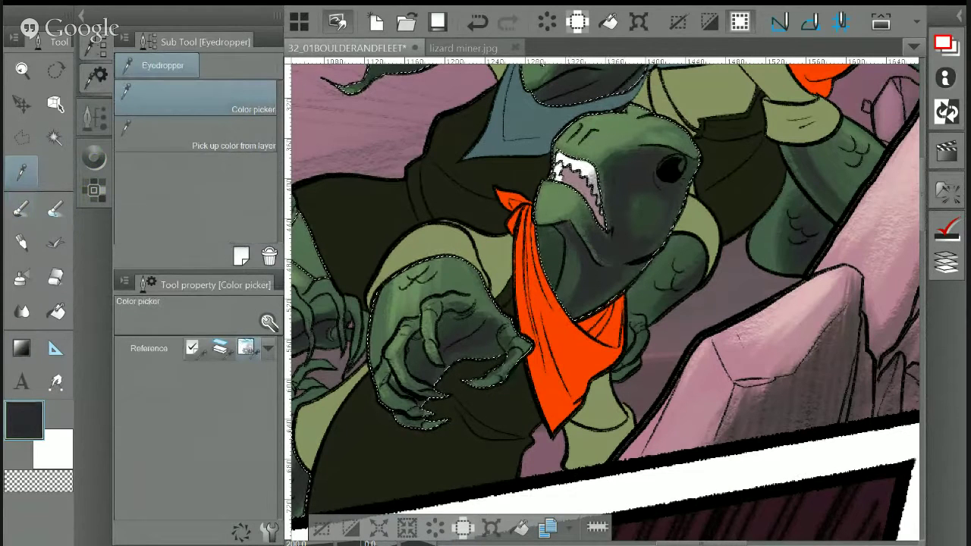
pyautogui.press('p')
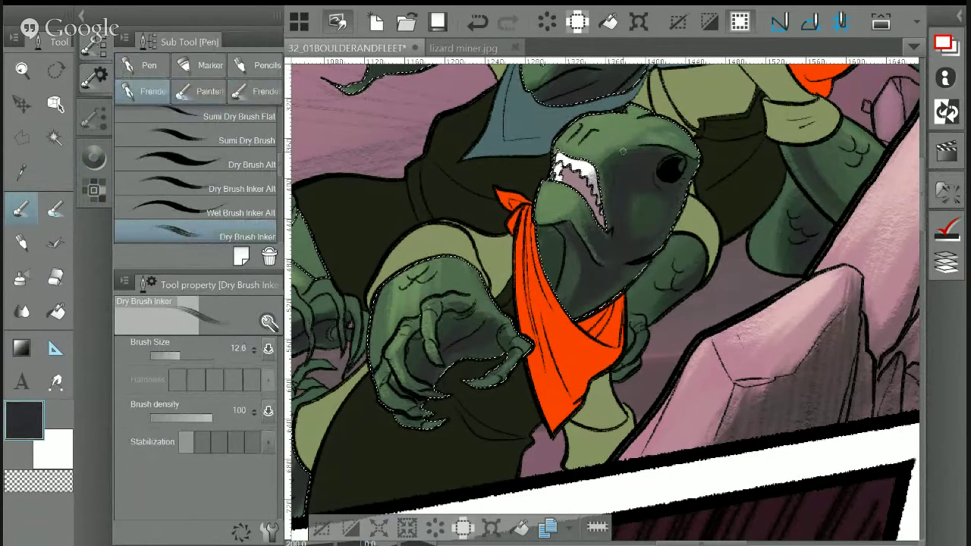
# Paint sampled light green highlights on the head of the lizard with the blue scarf, using the Concept 1 brush at size 15.9
pyautogui.scroll(3, 623, 151)
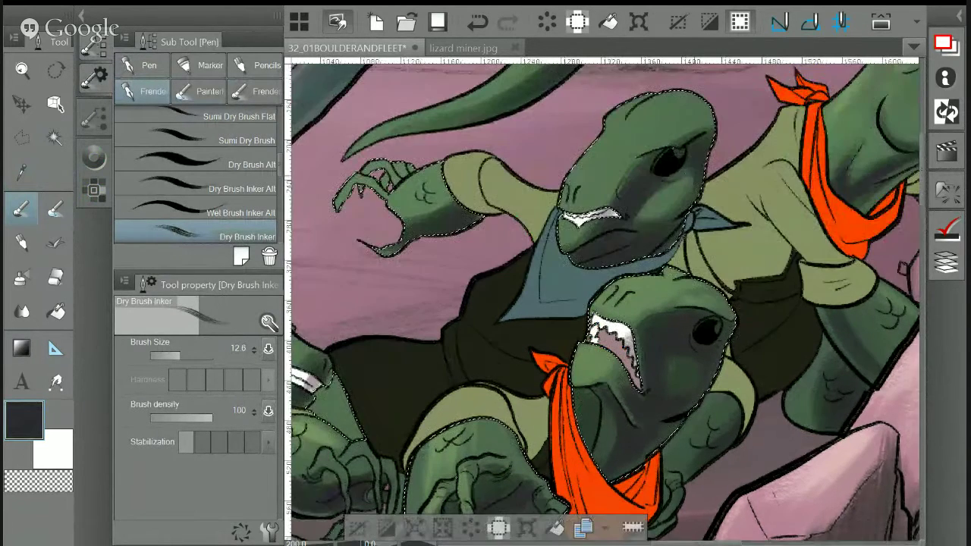
pyautogui.press('i')
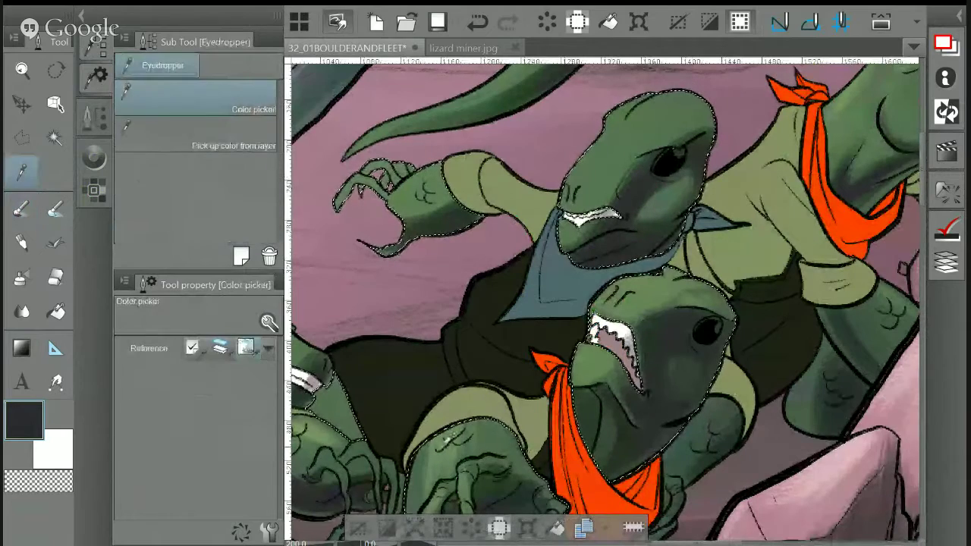
pyautogui.click(371, 191)
pyautogui.press('p')
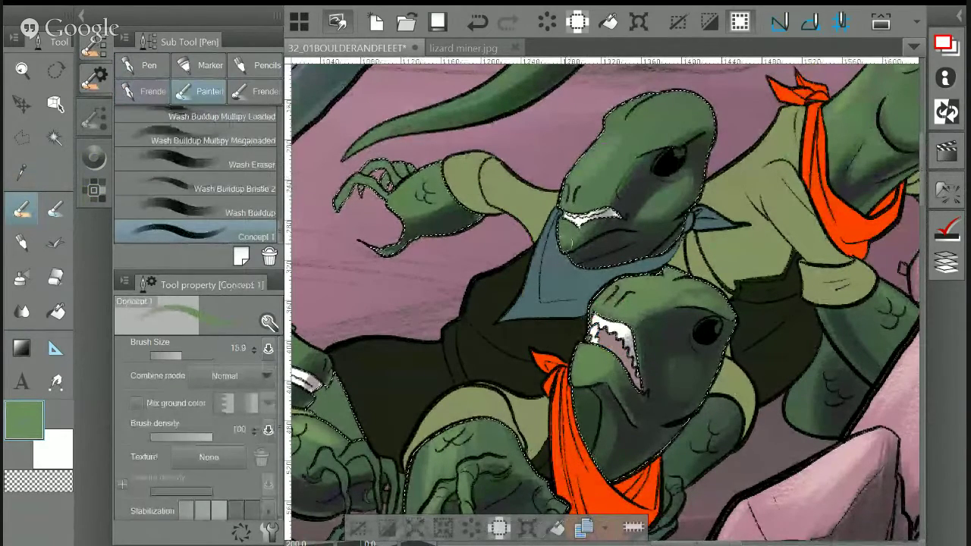
pyautogui.moveTo(650, 252)
pyautogui.mouseDown()
pyautogui.moveTo(697, 114)
pyautogui.moveTo(679, 133)
pyautogui.moveTo(667, 103)
pyautogui.moveTo(694, 100)
pyautogui.moveTo(616, 155)
pyautogui.mouseUp()
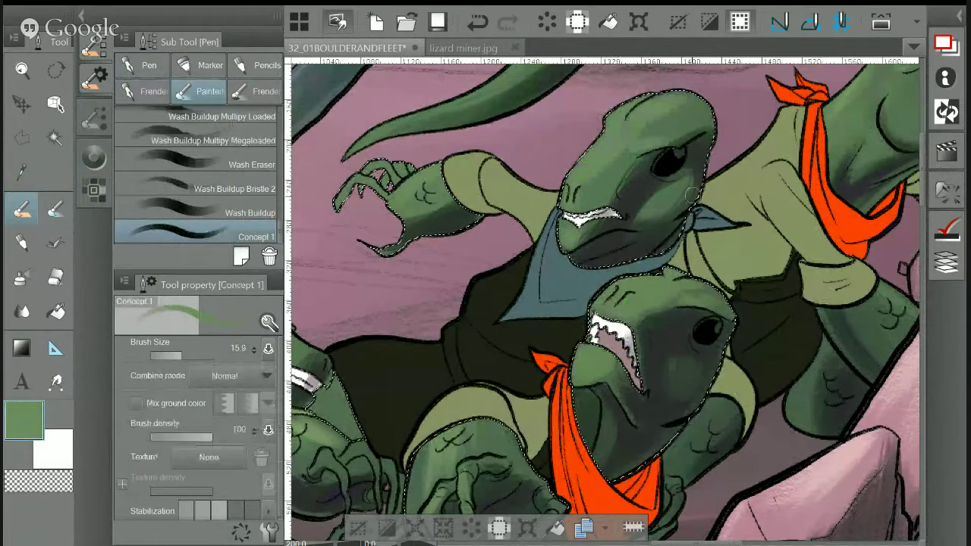
# Refine the blue-scarfed lizard's eye and cheek shading with sampled dark and light greens, using the Dry Brush Inker at size 25.6
pyautogui.press('i')
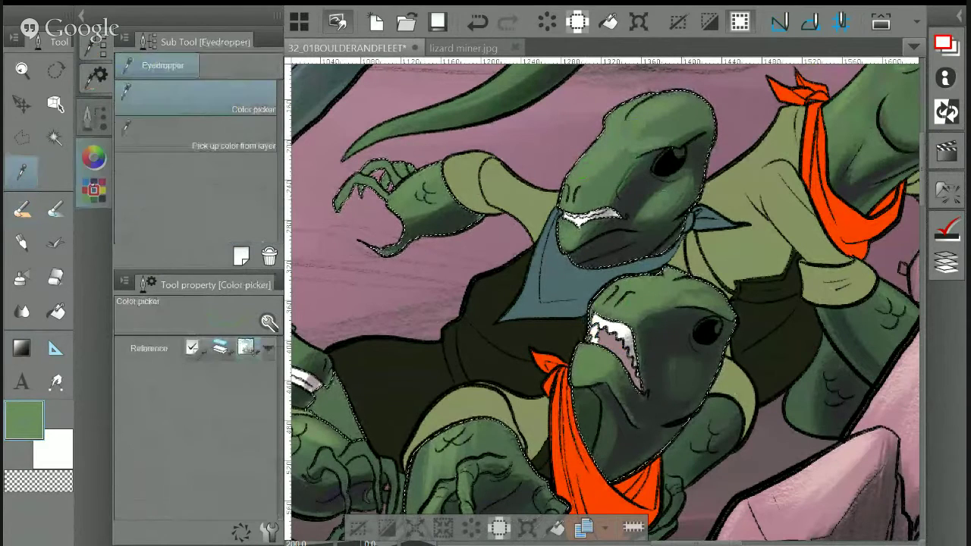
pyautogui.click(604, 397)
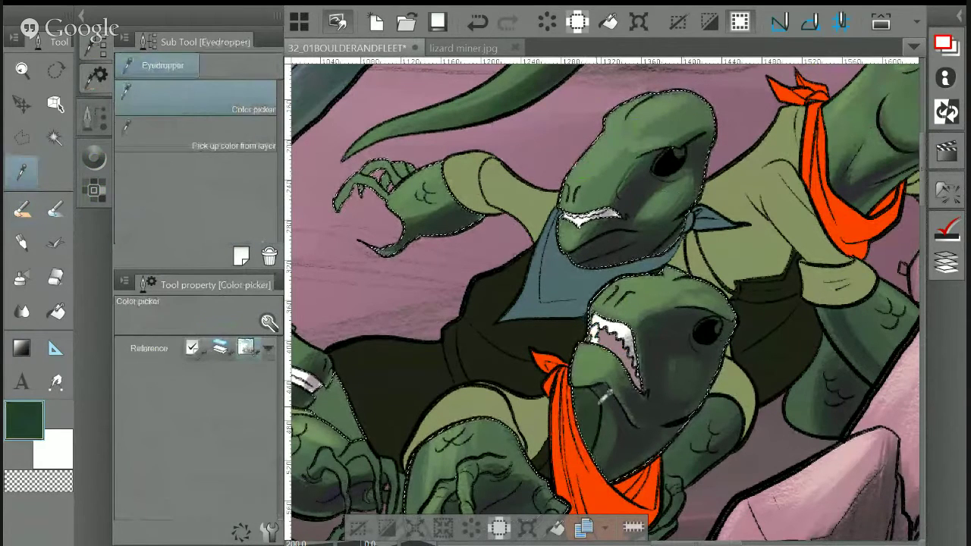
pyautogui.press('p')
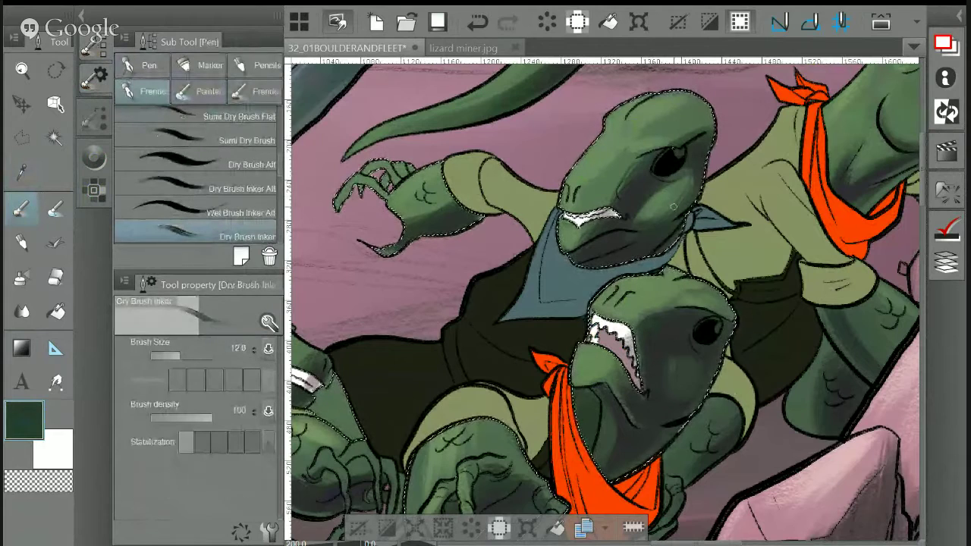
pyautogui.press(']')
pyautogui.press(']')
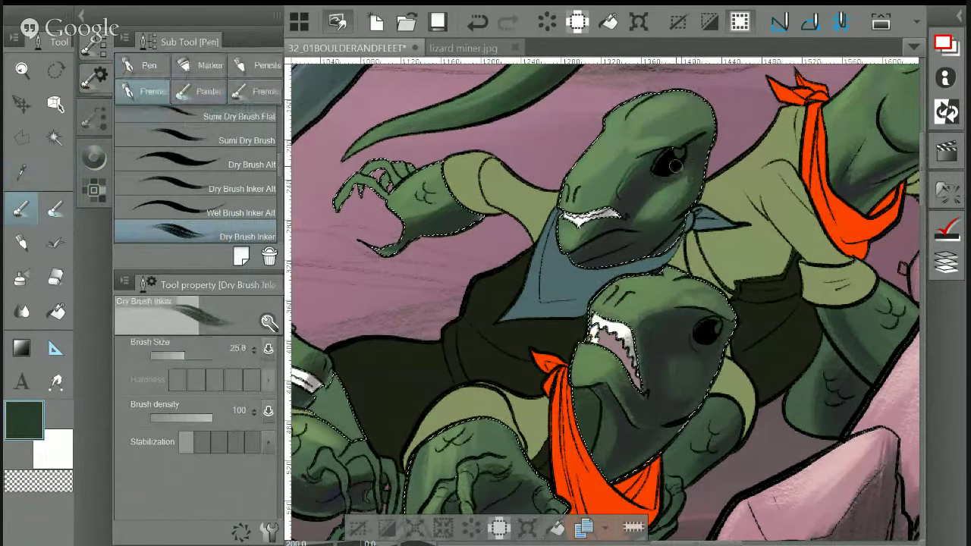
pyautogui.keyDown('alt'); pyautogui.click(642, 205); pyautogui.keyUp('alt')
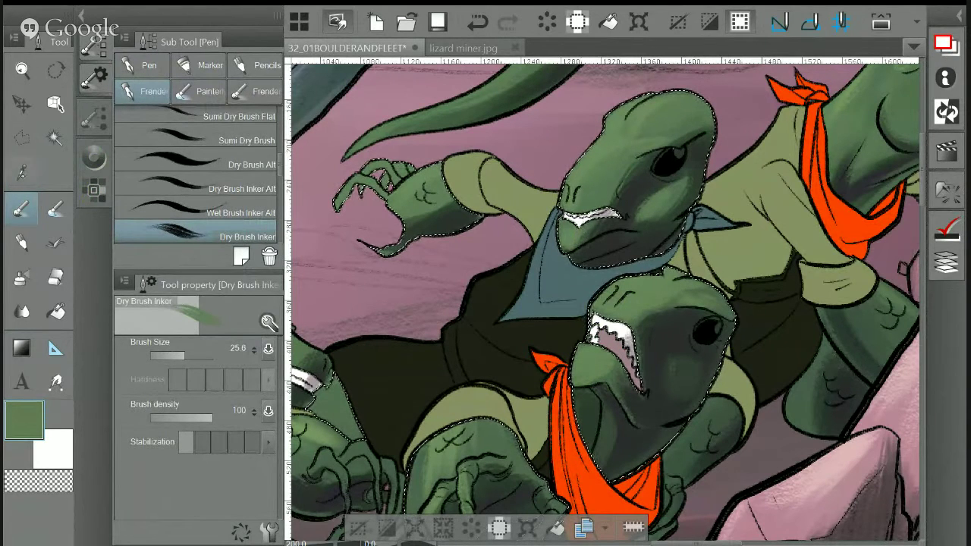
# Brush sampled dark green shadow onto the blue-scarfed lizard's face in front of the eye with the brush size at 44.6
pyautogui.press('i')
pyautogui.click(595, 326)
pyautogui.press('p')
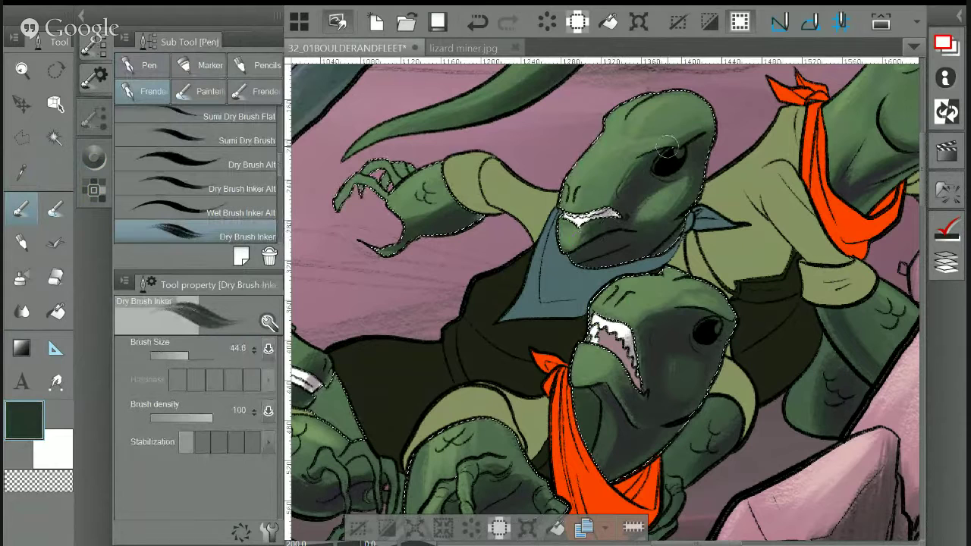
pyautogui.press('i')
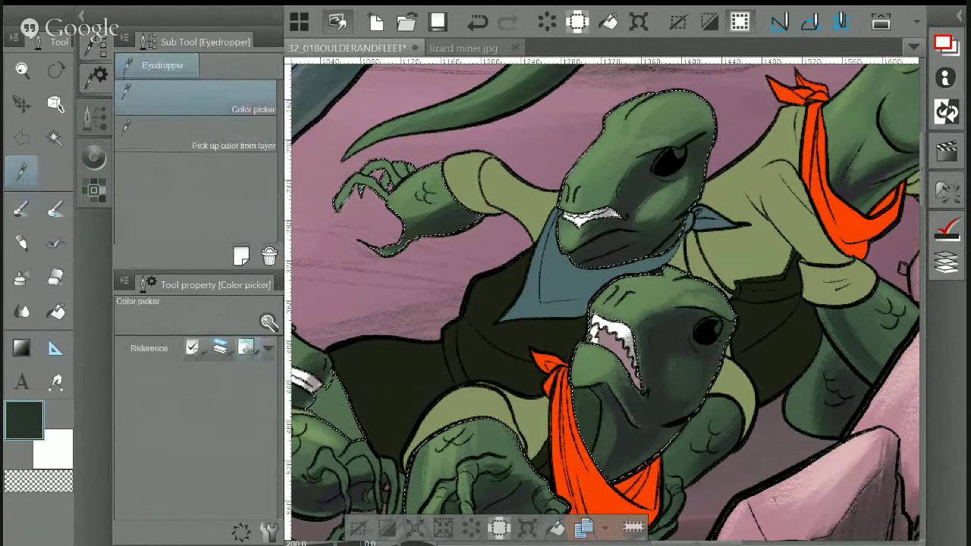
pyautogui.press('p')
pyautogui.moveTo(649, 155); pyautogui.dragTo(622, 168)
# Blend the shadow between the blue-scarfed lizard's eye and mouth with sampled mid green, reducing the brush size to 27.7
pyautogui.press('i')
pyautogui.click(626, 165)
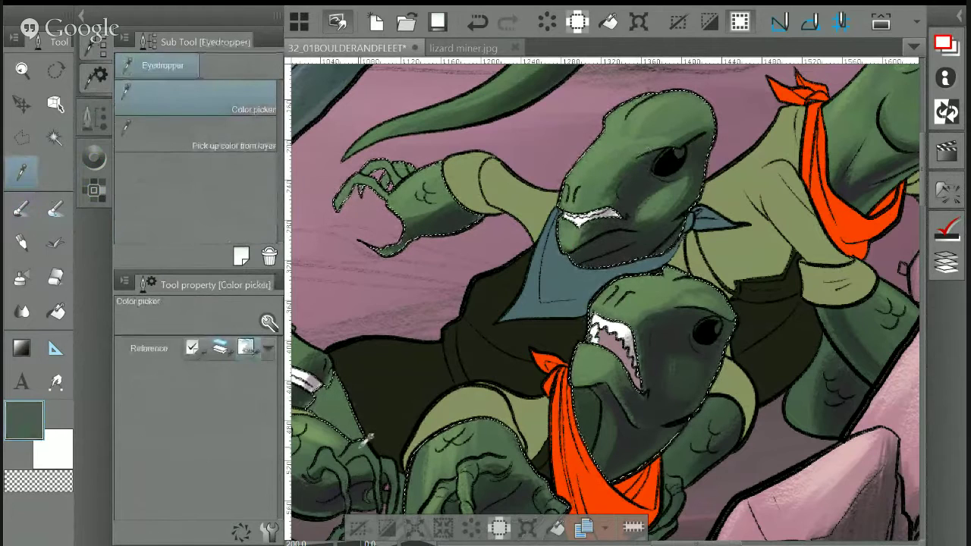
pyautogui.press('p')
pyautogui.moveTo(641, 158); pyautogui.dragTo(624, 174)
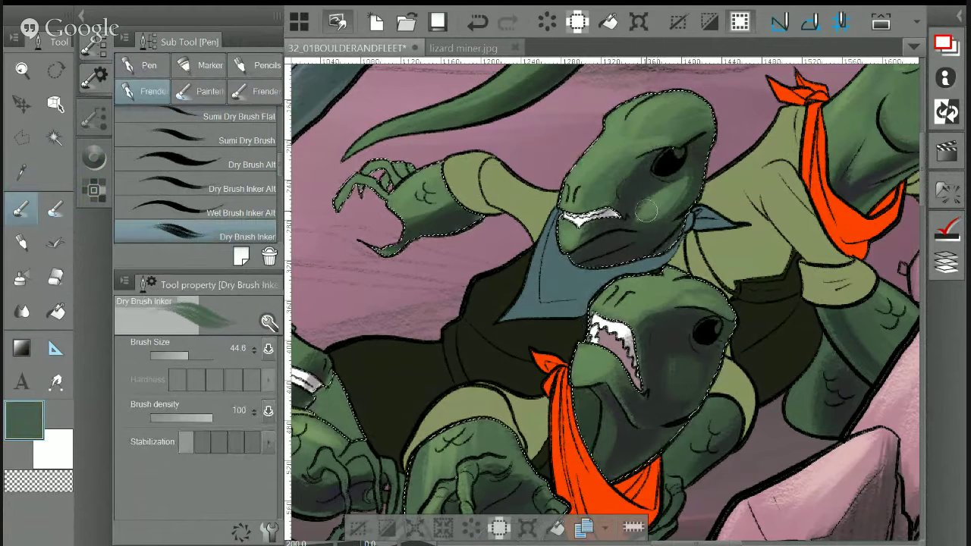
pyautogui.press('[')
pyautogui.press('[')
pyautogui.press('[')
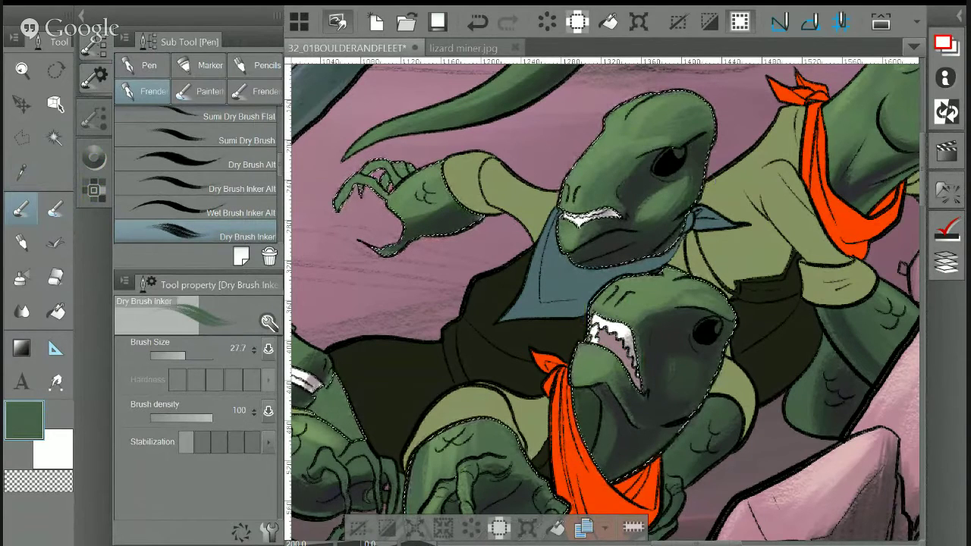
# Examine the shaded lizards up close and within the whole comic page
pyautogui.scroll(-1, 607, 303)
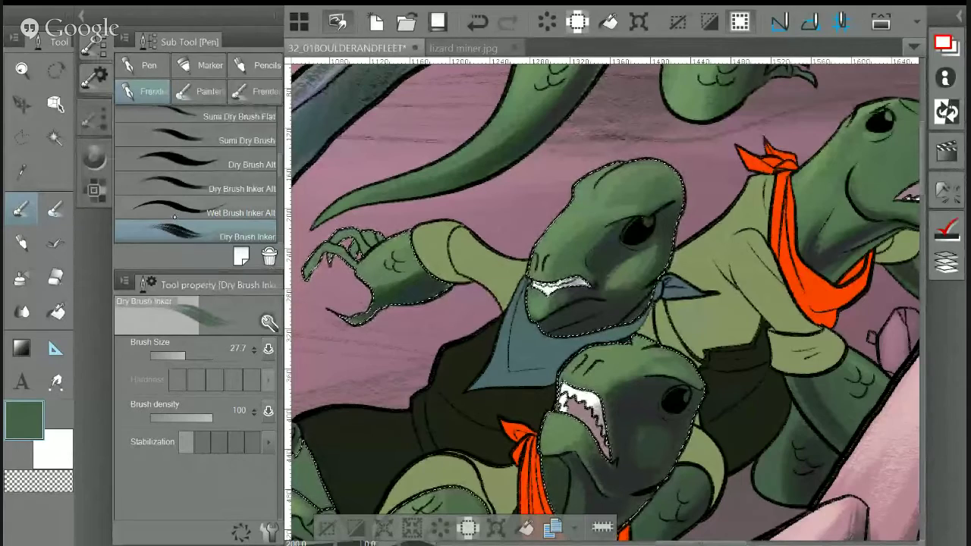
pyautogui.hotkey('ctrl', '+')
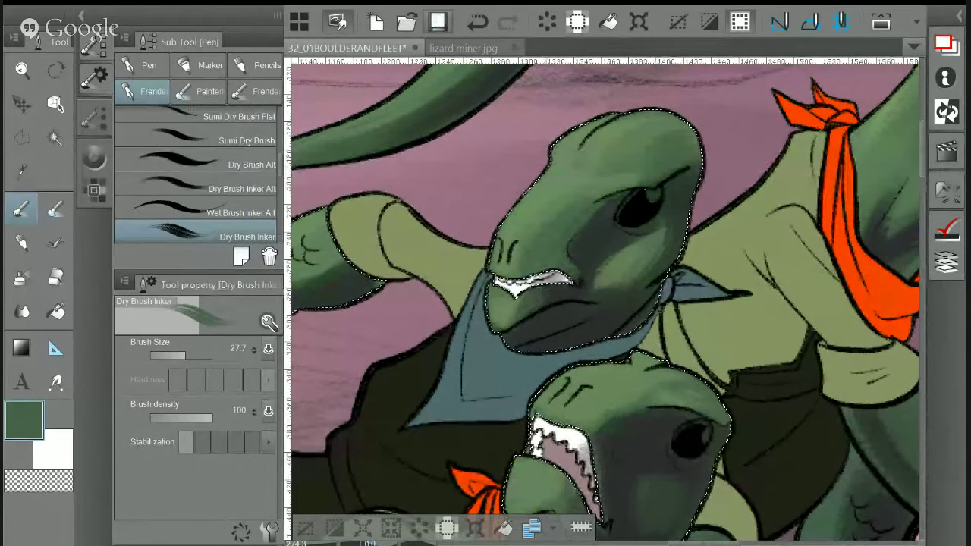
pyautogui.scroll(-5, 604, 302)
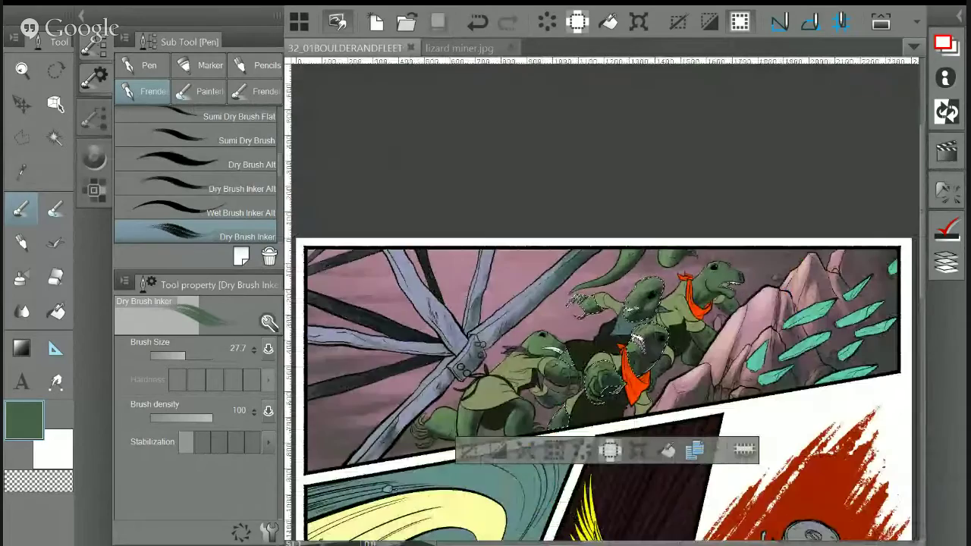
pyautogui.scroll(-3, 605, 302)
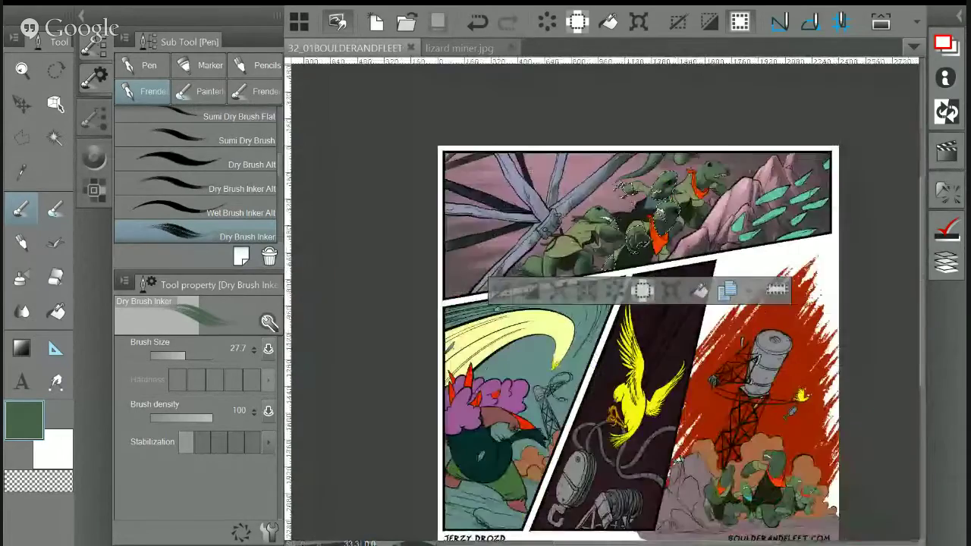
pyautogui.scroll(-1, 635, 339)
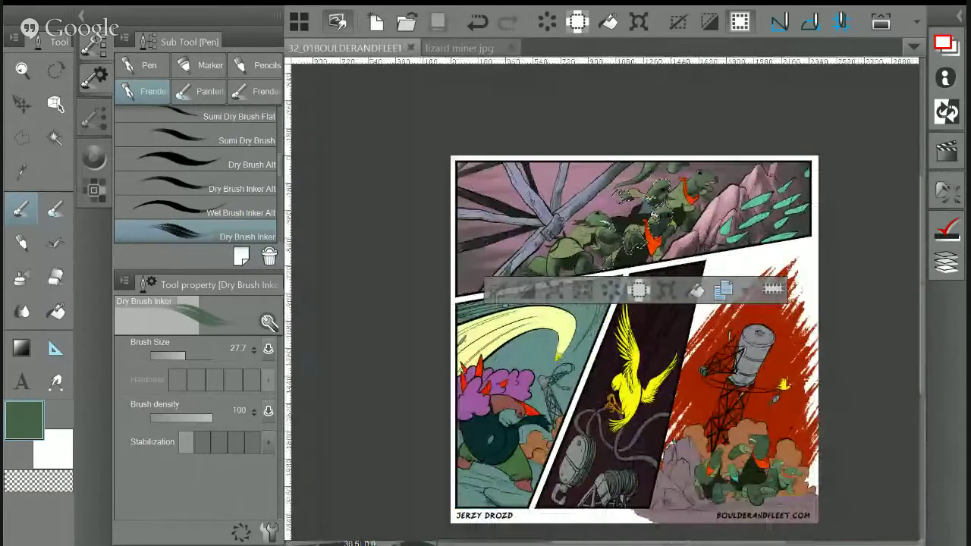
pyautogui.scroll(2, 774, 402)
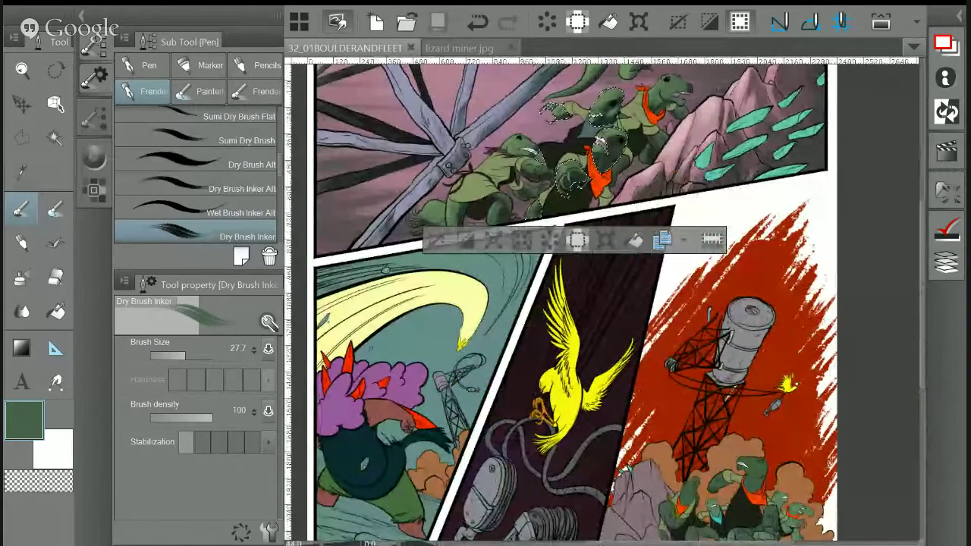
# Show the layer list and expand the Inks folder and its Panel 1 folder to examine the ink layers
pyautogui.click(958, 16)
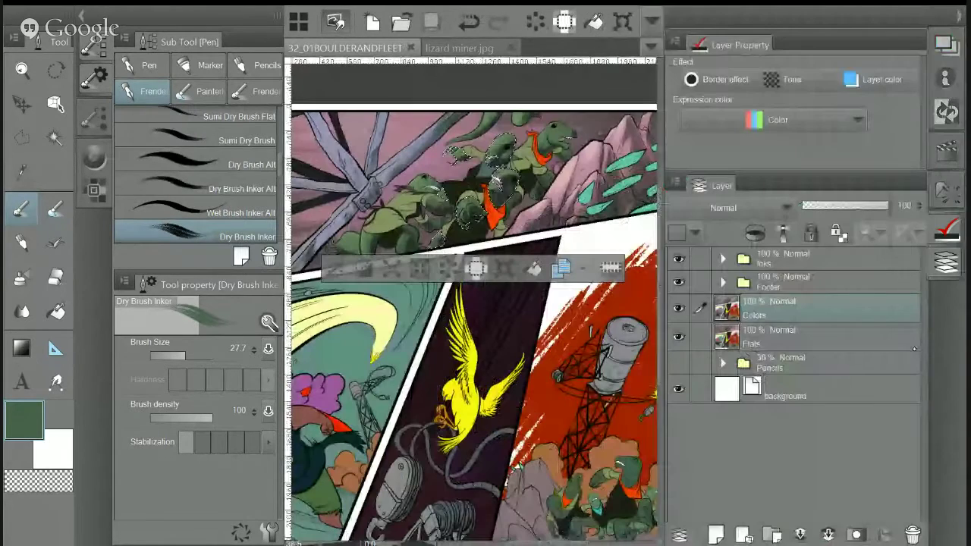
pyautogui.click(722, 258)
pyautogui.click(730, 285)
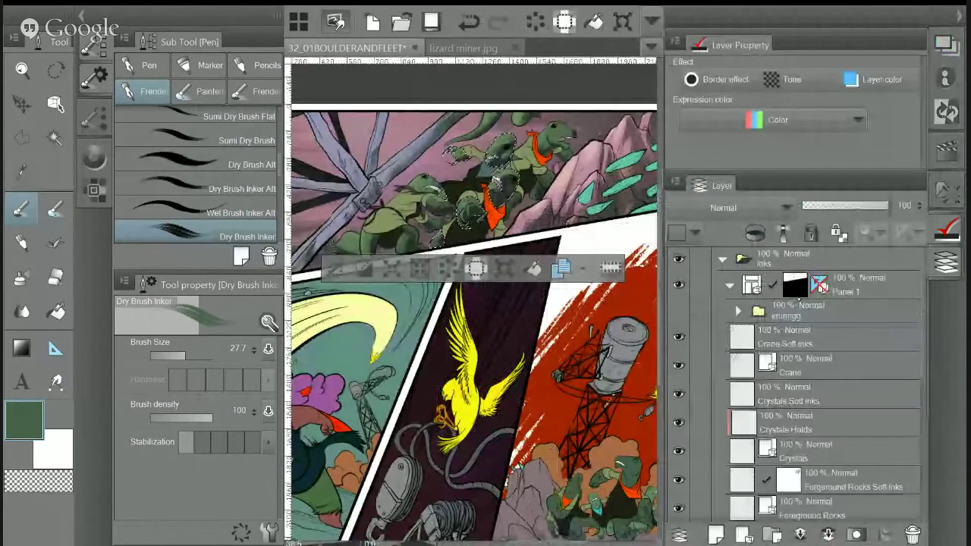
pyautogui.scroll(-5, 854, 343)
pyautogui.click(796, 463)
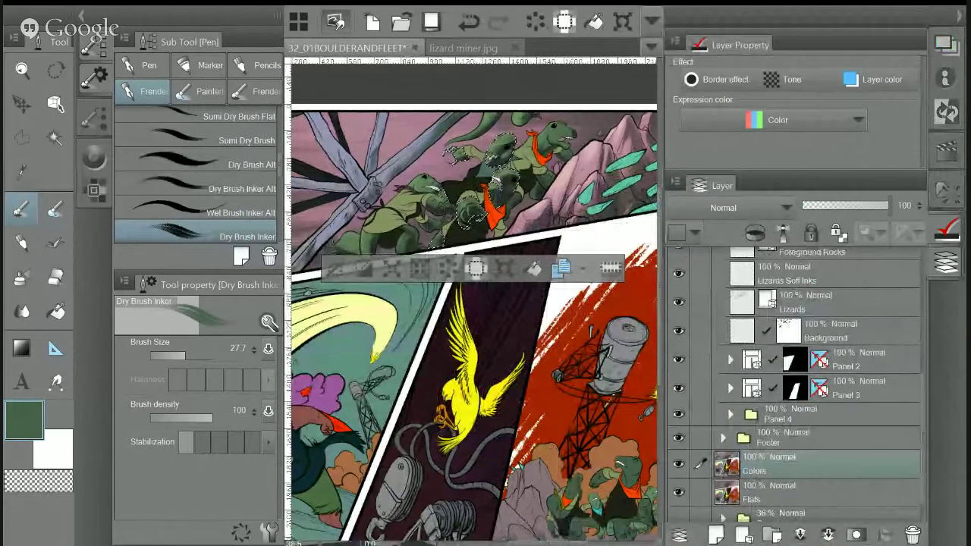
# Examine how the ink layers inside the Panel 2 folder are organised
pyautogui.scroll(5, 796, 383)
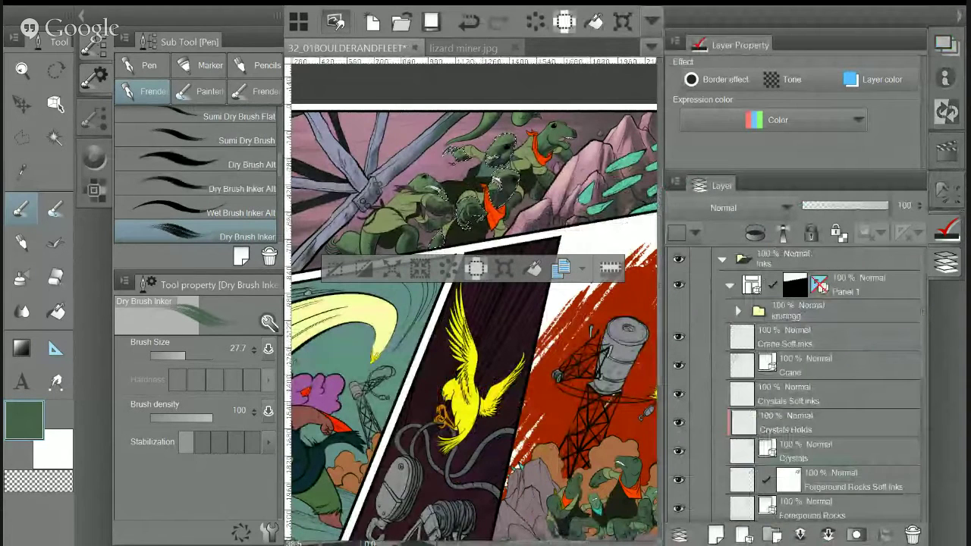
pyautogui.scroll(-3, 796, 383)
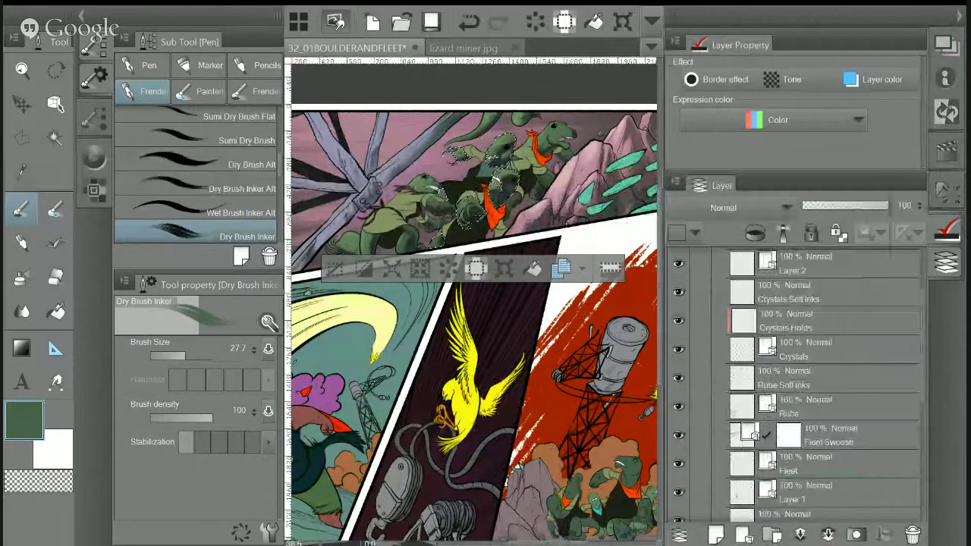
pyautogui.scroll(-3, 797, 383)
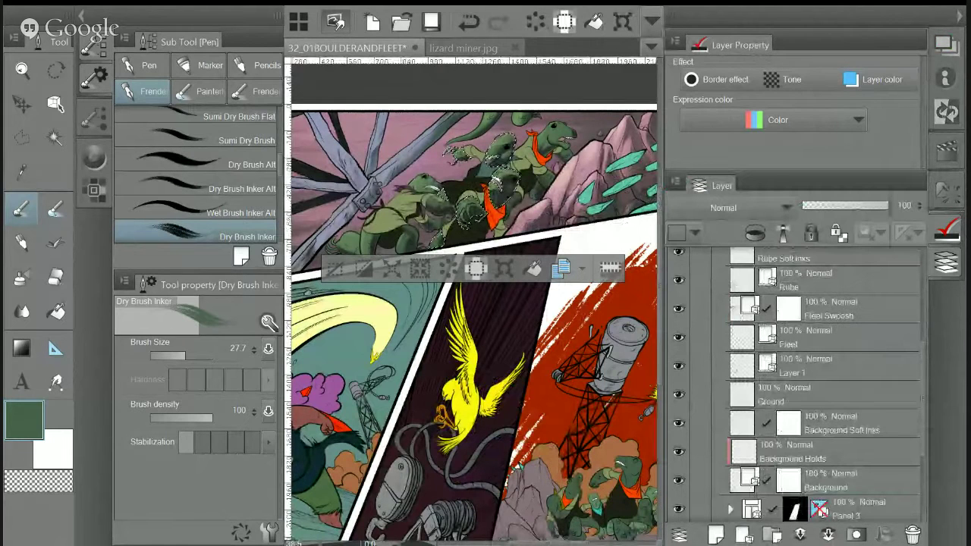
pyautogui.scroll(2, 796, 383)
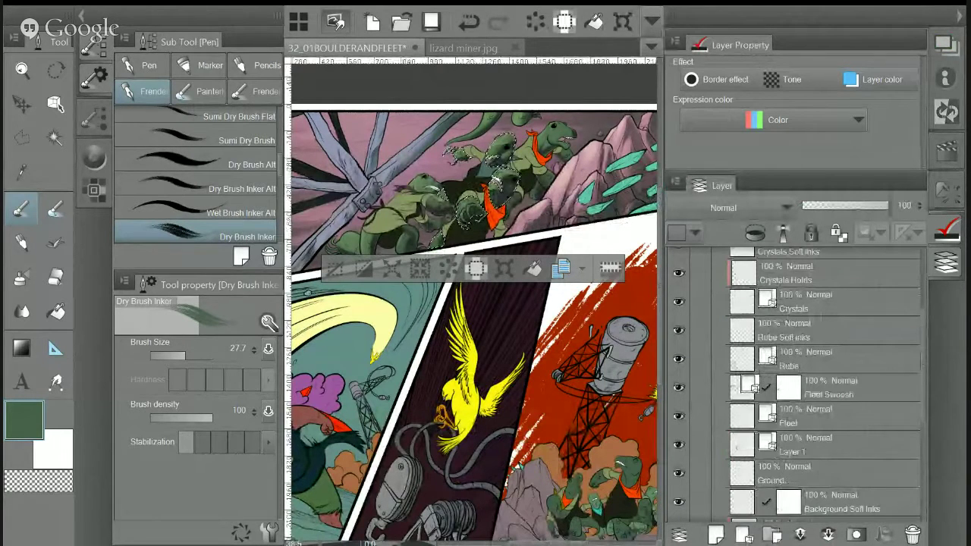
pyautogui.scroll(3, 796, 383)
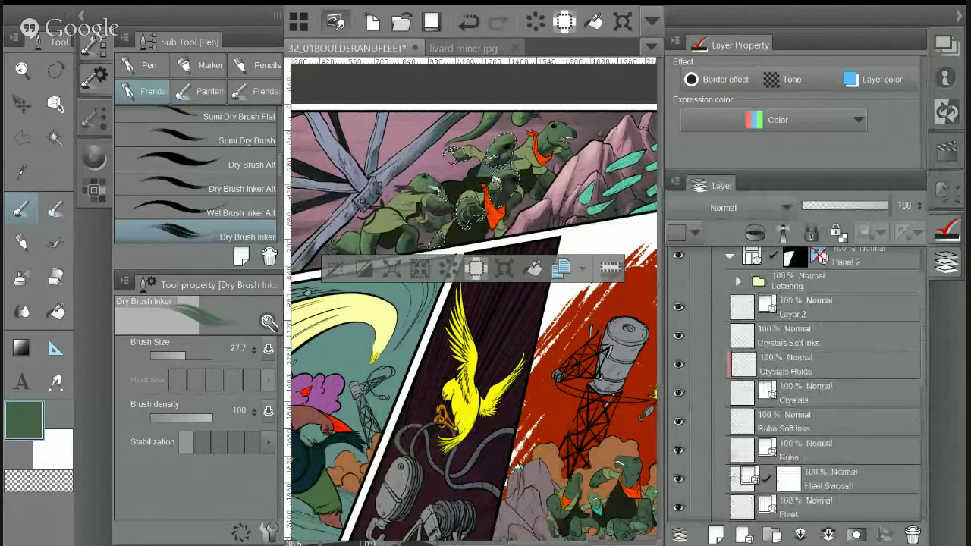
# Look through the Panel 3 and Panel 4 ink folders, collapse them, and expand the Pencils folder
pyautogui.scroll(3, 796, 383)
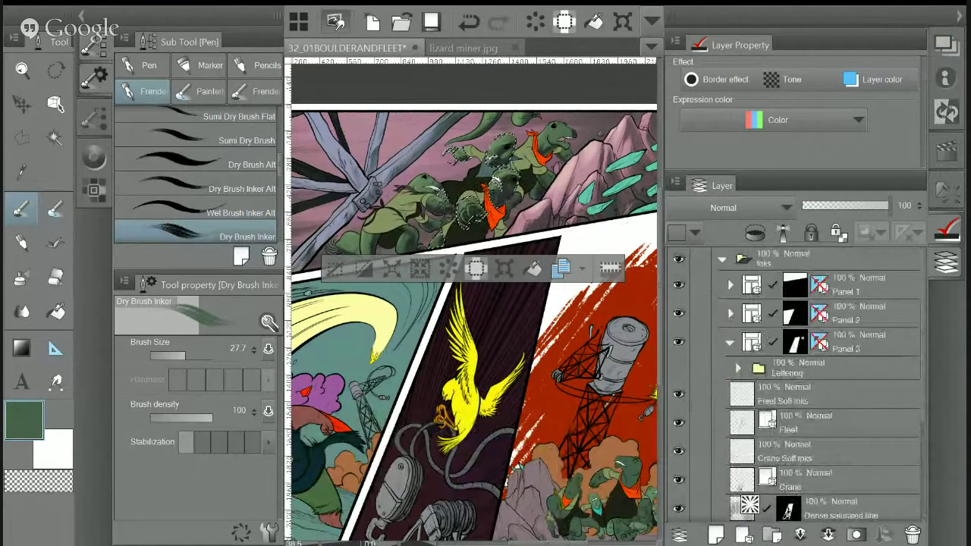
pyautogui.scroll(-2, 796, 383)
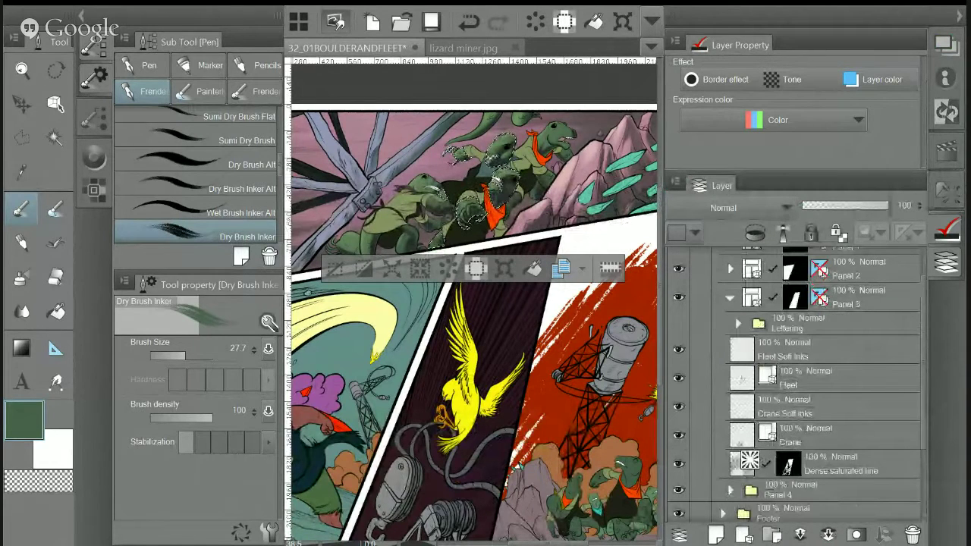
pyautogui.click(730, 297)
pyautogui.click(730, 368)
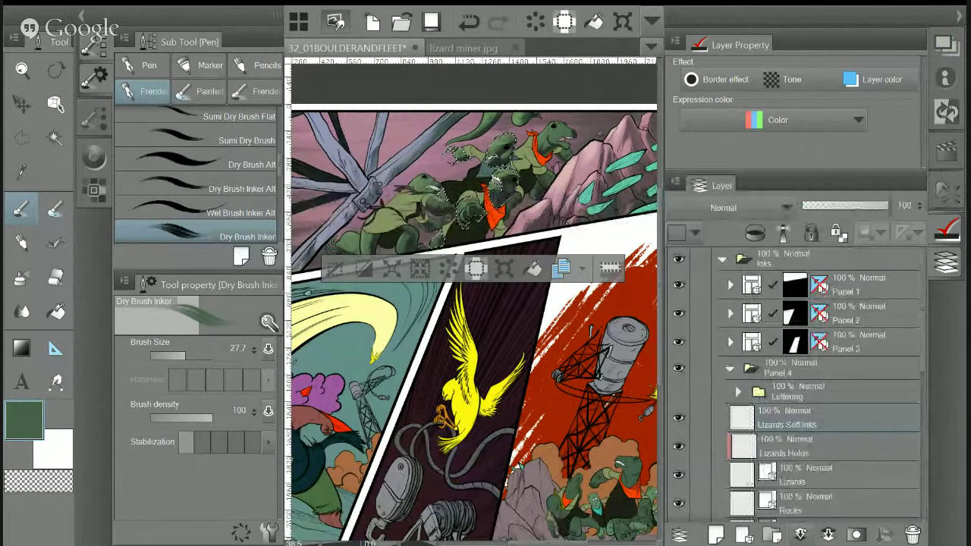
pyautogui.scroll(-3, 796, 383)
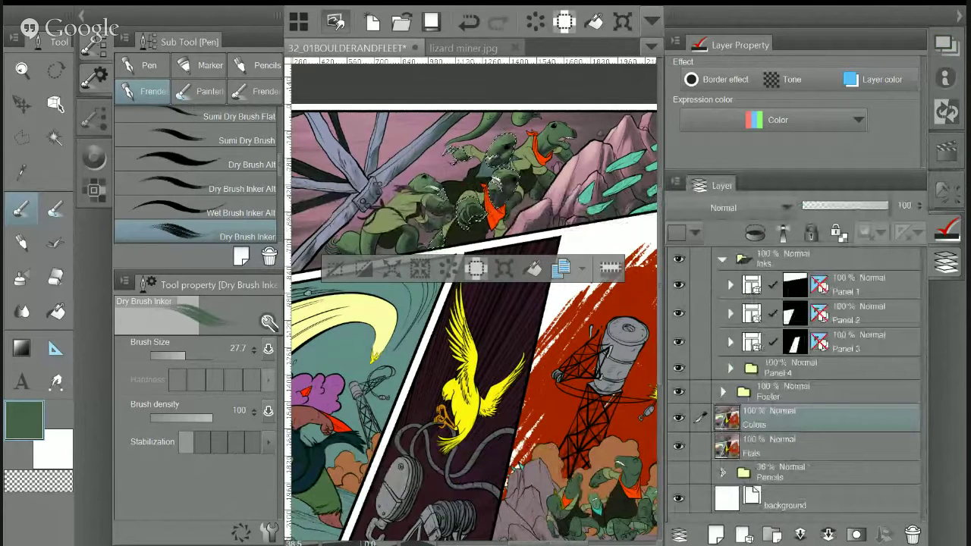
pyautogui.click(723, 472)
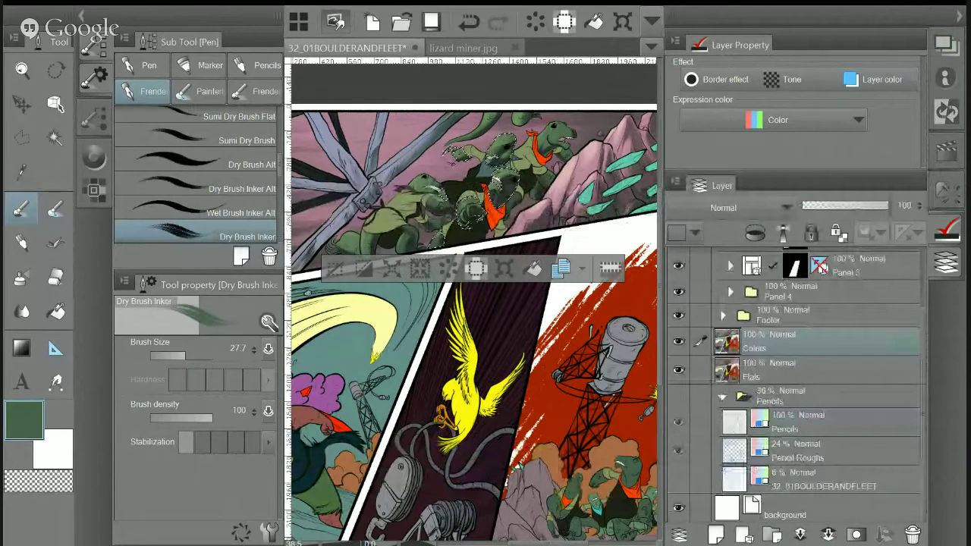
# Collapse the Pencils folder and hide the layer list to make room for the canvas
pyautogui.click(722, 397)
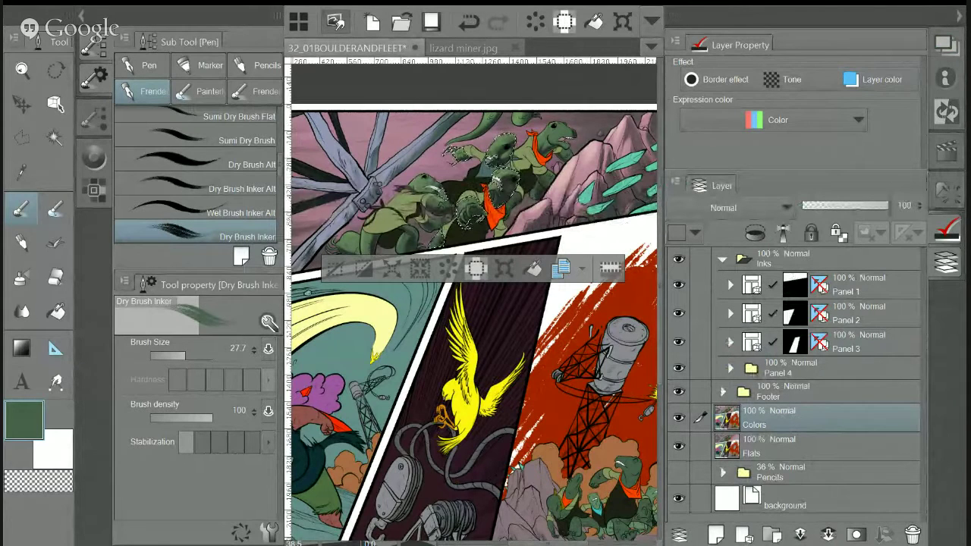
pyautogui.moveTo(489, 152)
pyautogui.mouseDown()
pyautogui.moveTo(502, 189)
pyautogui.moveTo(500, 151)
pyautogui.moveTo(466, 216)
pyautogui.mouseUp()
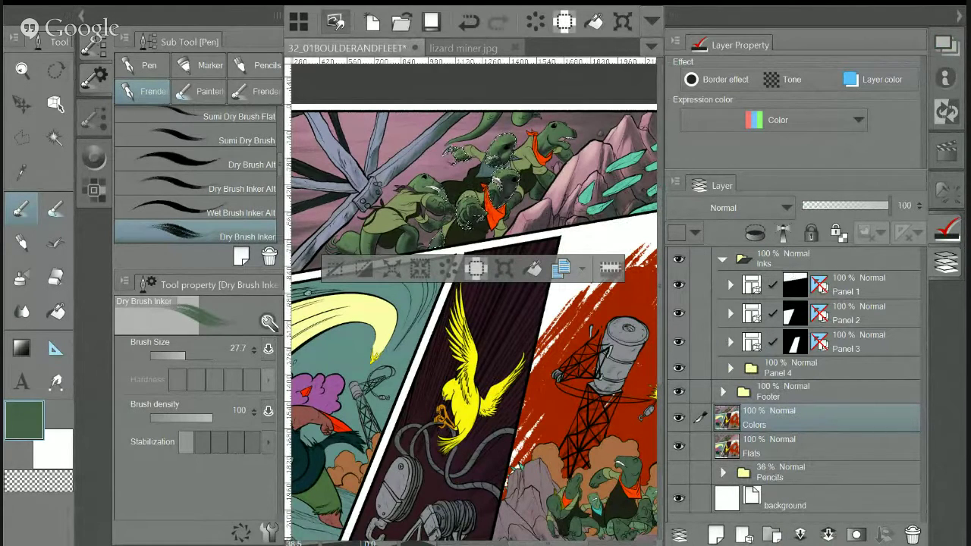
pyautogui.moveTo(470, 163); pyautogui.dragTo(451, 151)
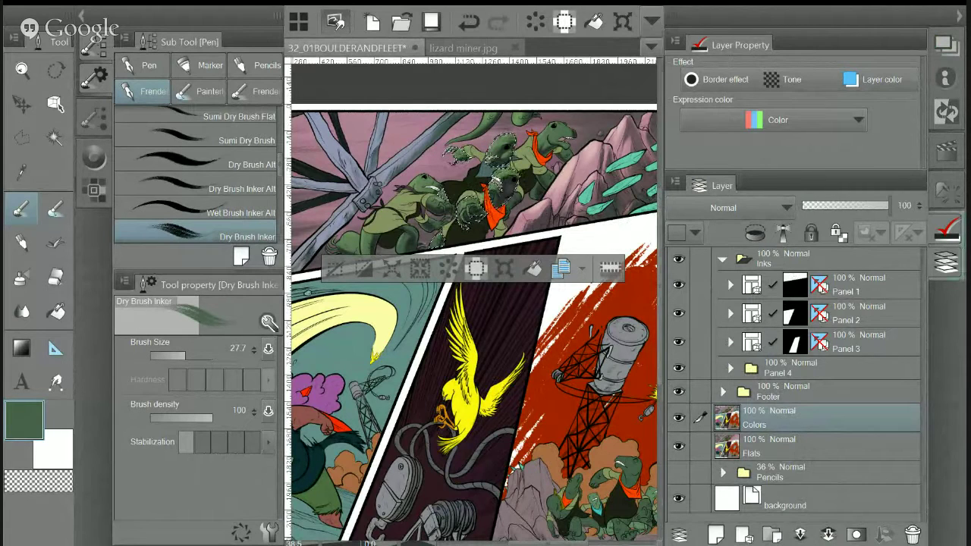
pyautogui.press('Tab')
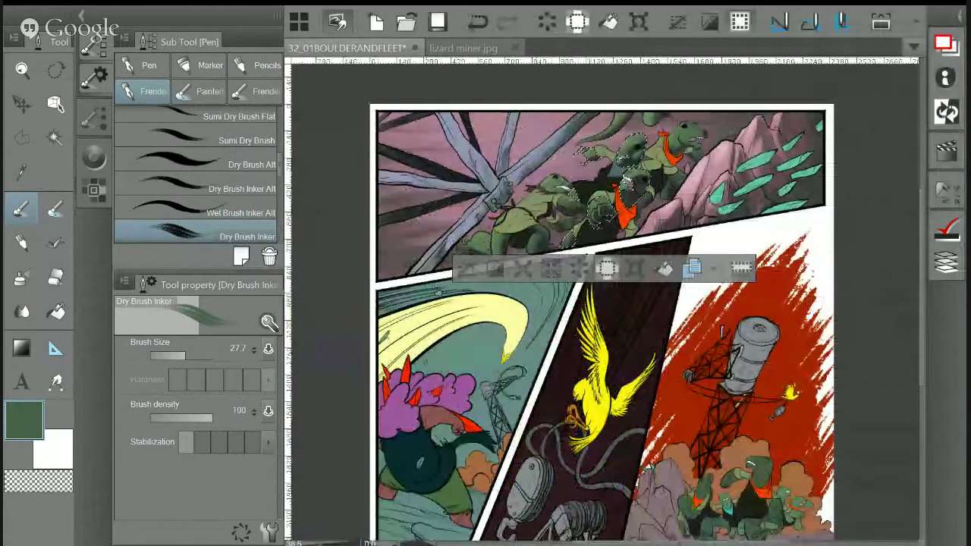
# Paint sampled light green highlights and dark green shadows around the eye and cheek of the blue-scarfed lizard with the Dry Brush Inker
pyautogui.hotkey('ctrl', '+')
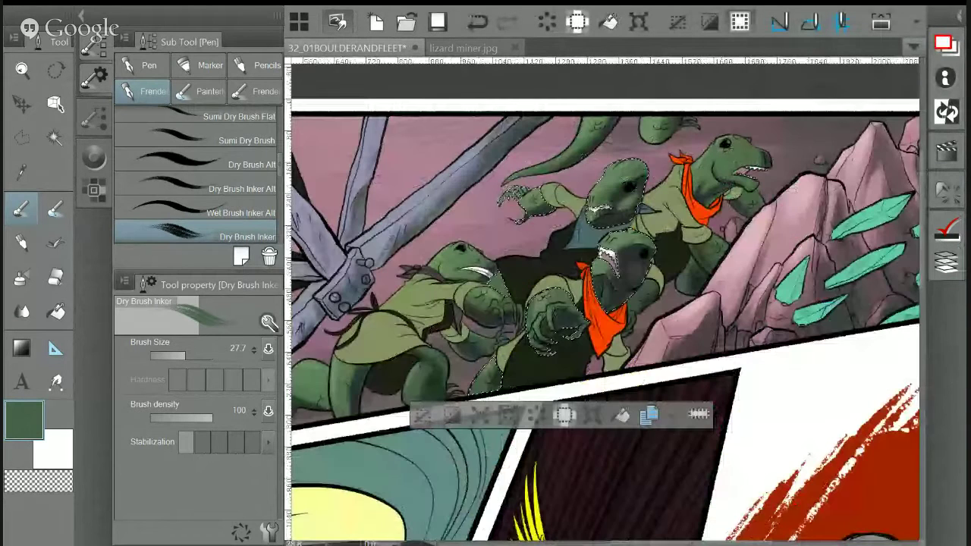
pyautogui.hotkey('ctrl', '+')
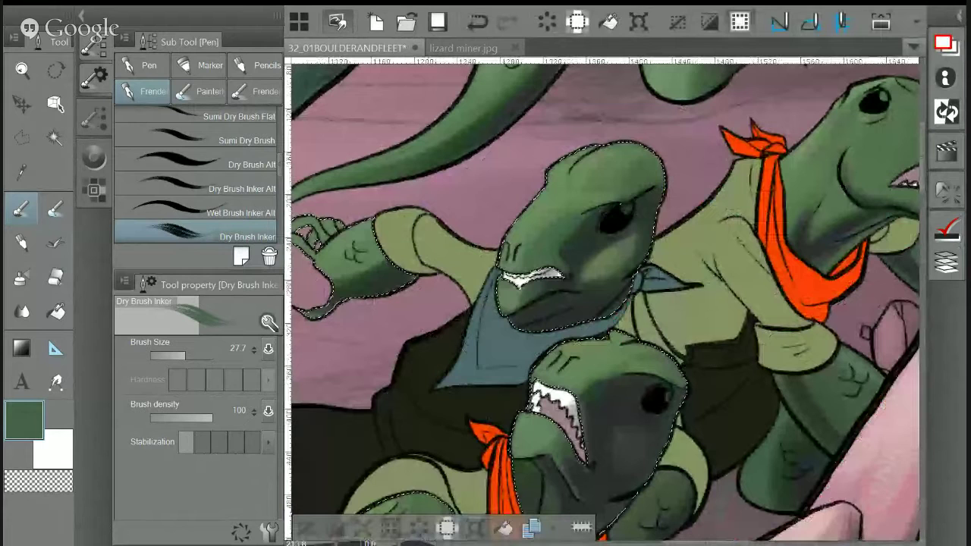
pyautogui.scroll(1, 603, 299)
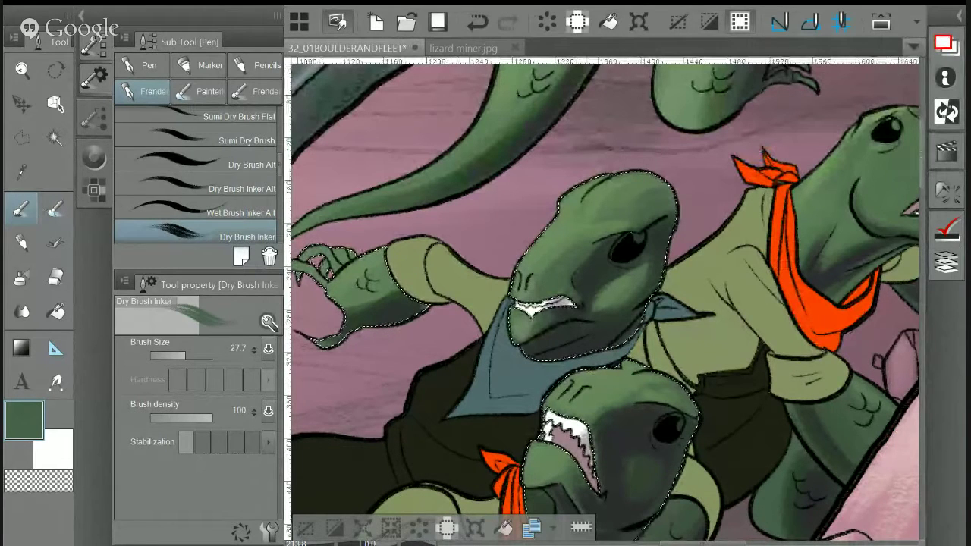
pyautogui.scroll(1, 673, 307)
pyautogui.press('i')
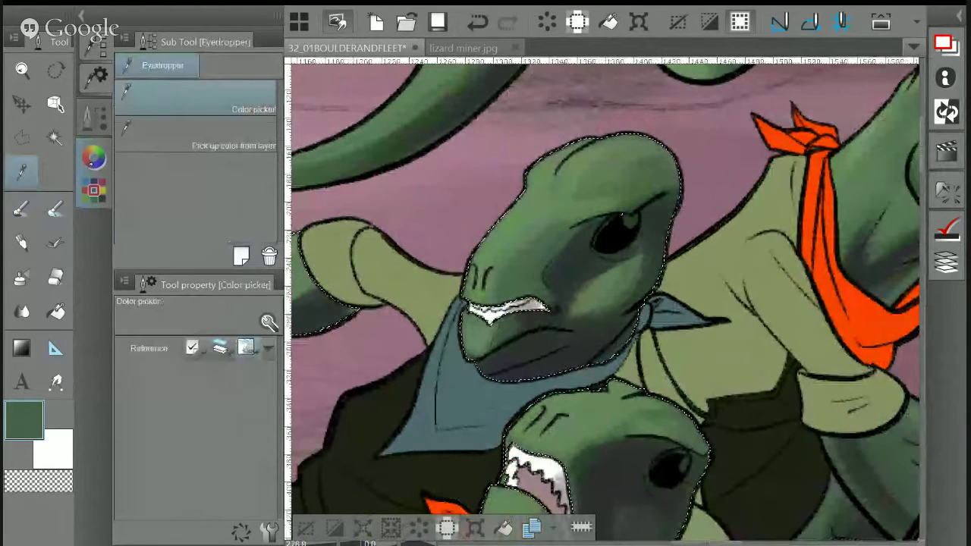
pyautogui.click(585, 184)
pyautogui.press('p')
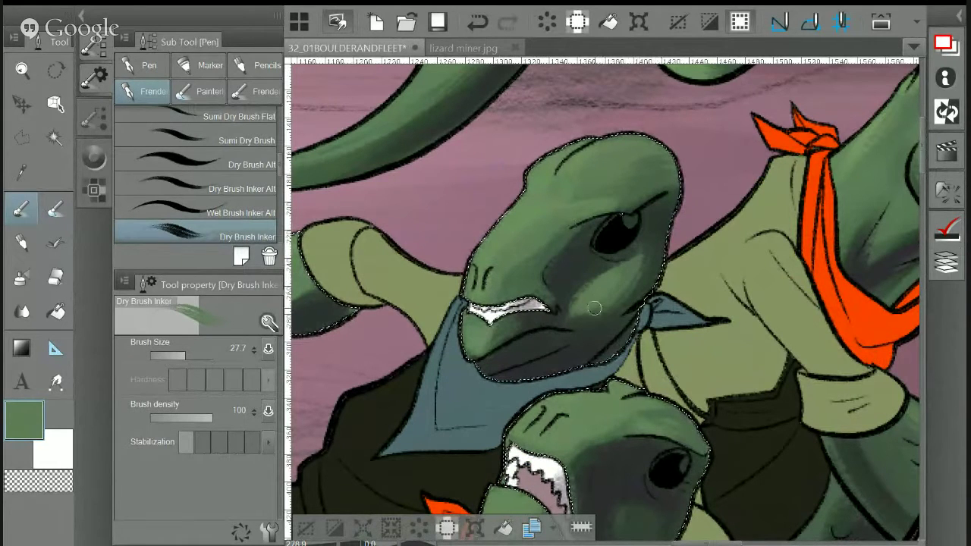
pyautogui.moveTo(636, 278); pyautogui.dragTo(617, 303)
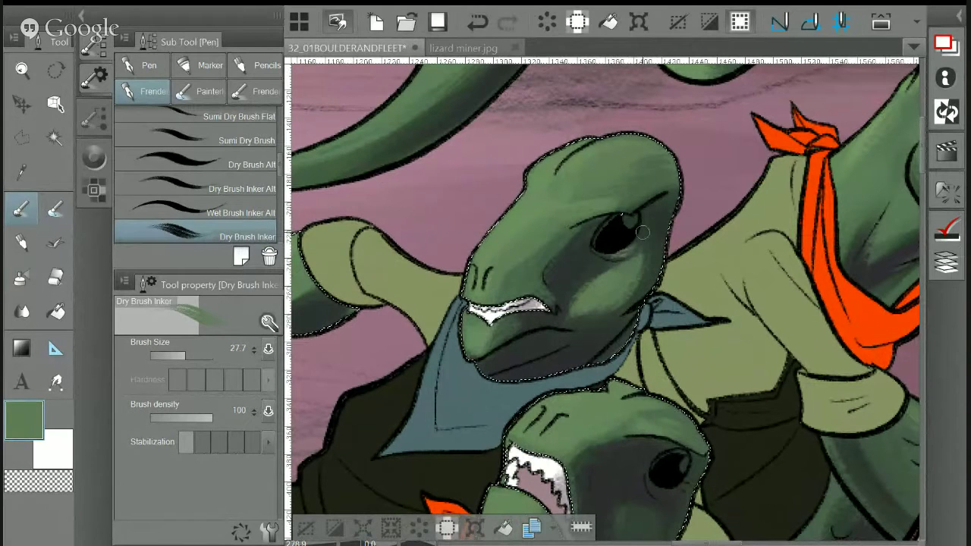
pyautogui.moveTo(614, 254); pyautogui.dragTo(670, 191)
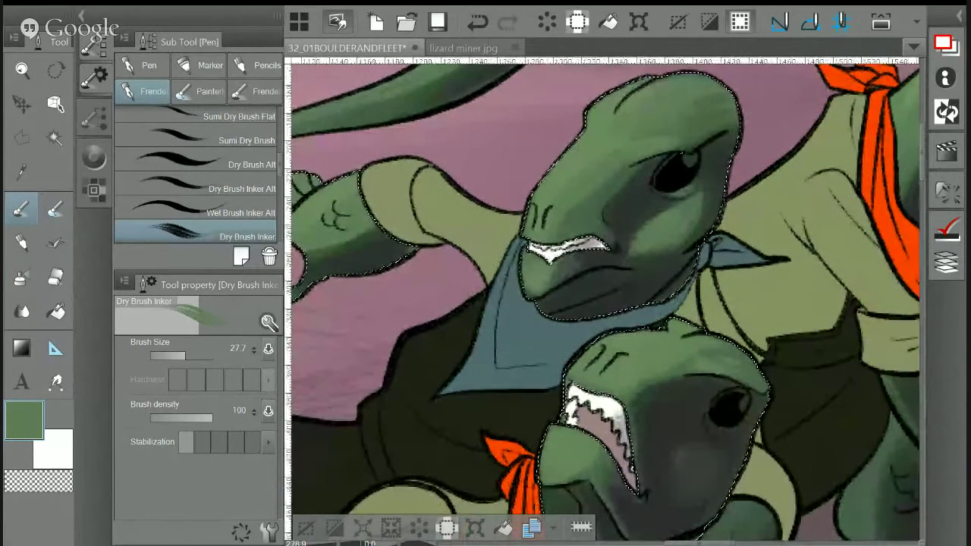
pyautogui.keyDown('alt'); pyautogui.click(576, 205); pyautogui.keyUp('alt')
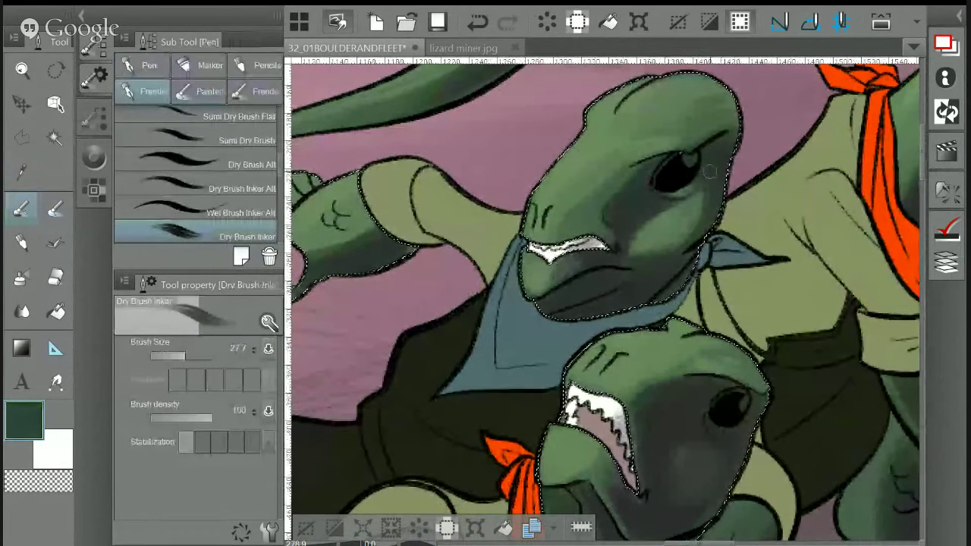
pyautogui.moveTo(663, 204)
pyautogui.mouseDown()
pyautogui.moveTo(623, 240)
pyautogui.moveTo(644, 225)
pyautogui.moveTo(633, 258)
pyautogui.mouseUp()
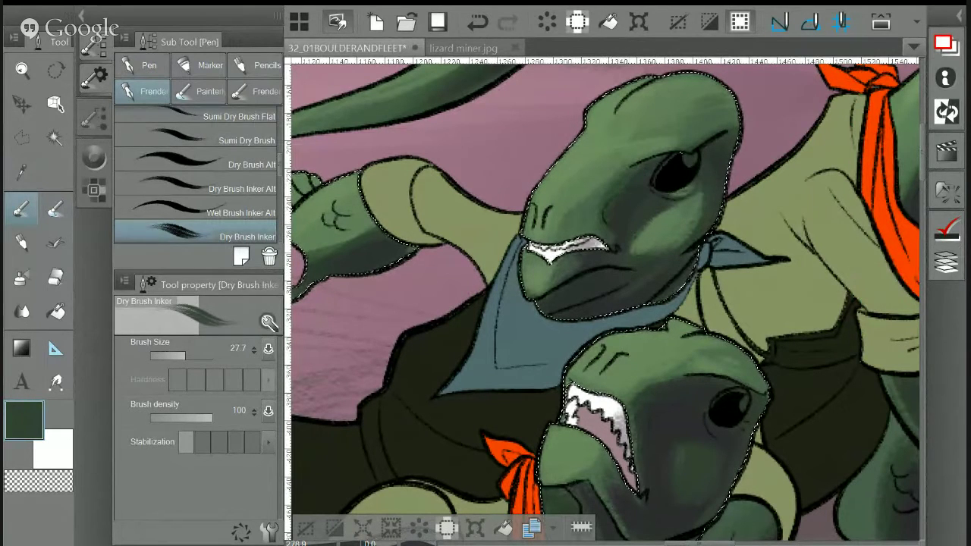
# Paint dark green shading along the underside of the blue-scarfed lizard's outstretched forearm
pyautogui.scroll(-4, 605, 303)
pyautogui.scroll(1, 605, 304)
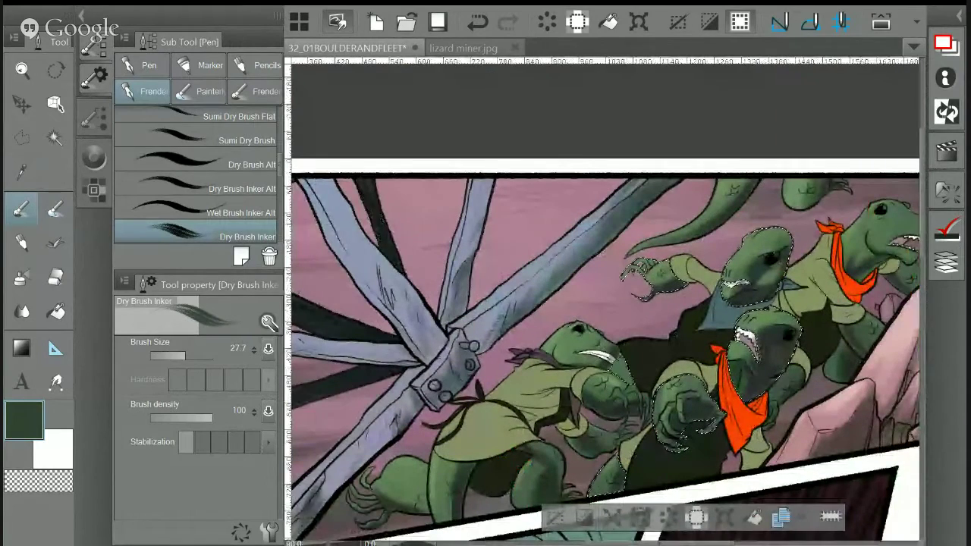
pyautogui.scroll(1, 605, 304)
pyautogui.scroll(3, 584, 237)
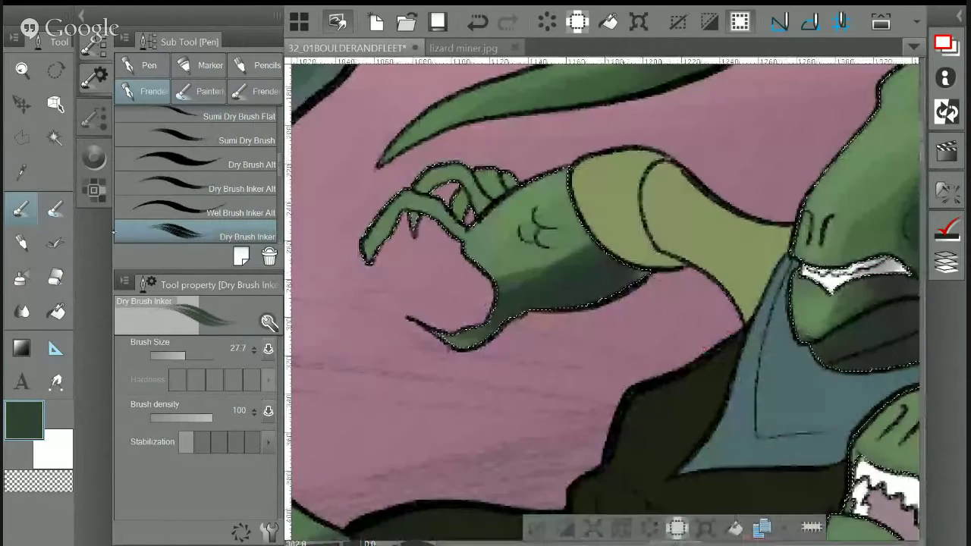
pyautogui.moveTo(494, 280); pyautogui.dragTo(565, 262)
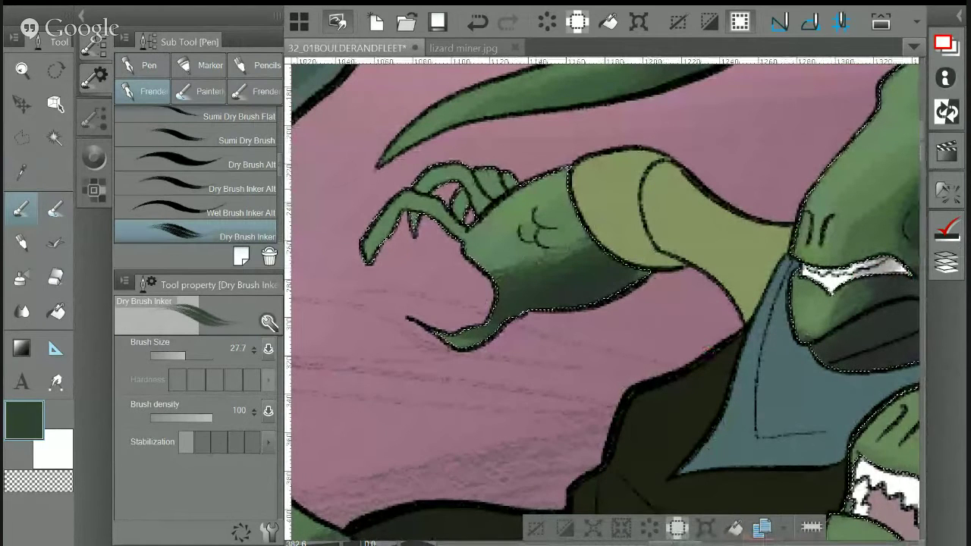
# Sample lighter greens from the blue-scarfed lizard's forearm and paint reflected light along its lower edge and thumb claw
pyautogui.press('i')
pyautogui.click(537, 189)
pyautogui.press('p')
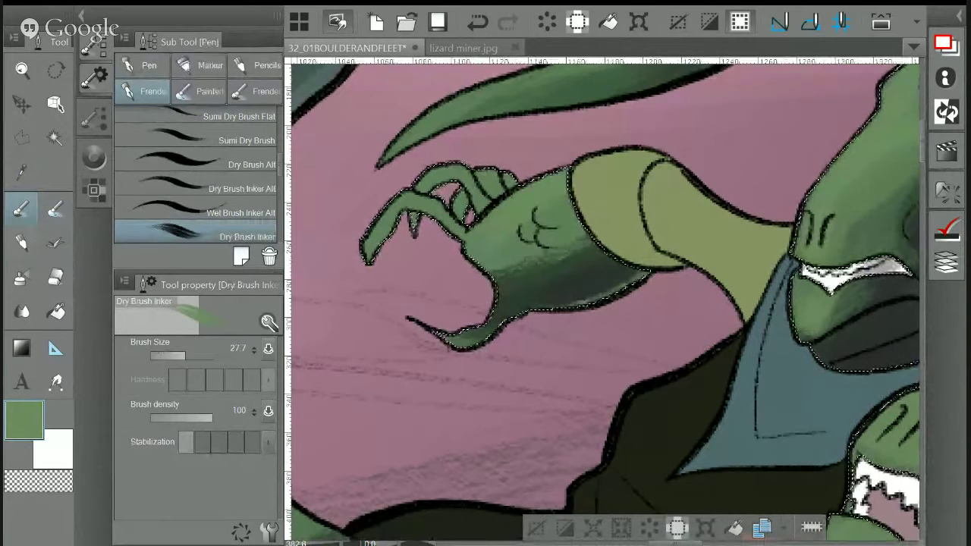
pyautogui.keyDown('alt'); pyautogui.click(527, 213); pyautogui.keyUp('alt')
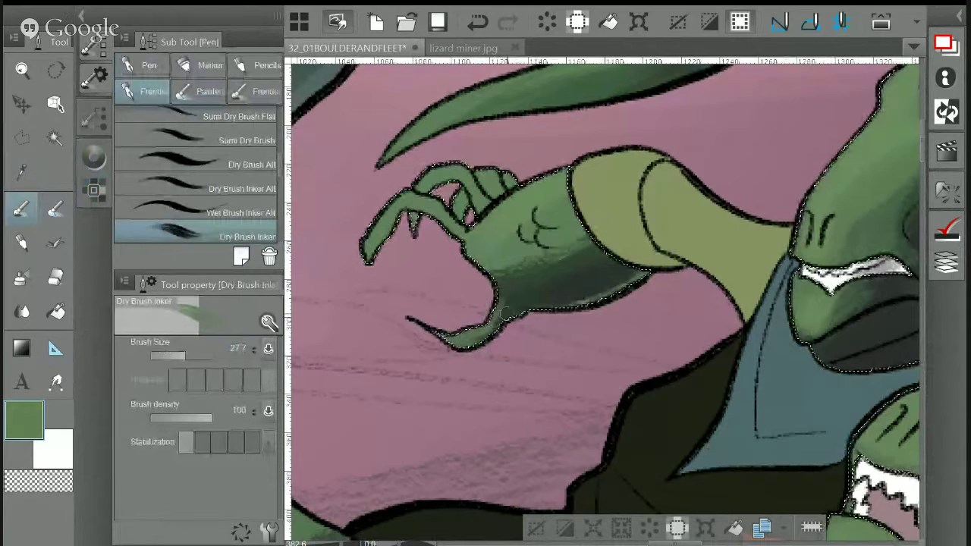
pyautogui.moveTo(463, 336); pyautogui.dragTo(455, 343)
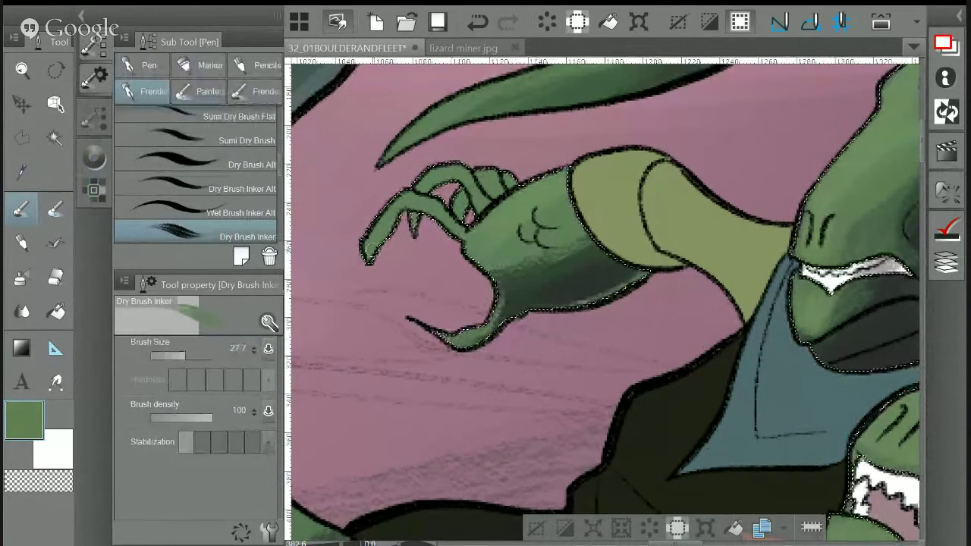
# Clear the selection to examine the shaded lizards up close and within the panel, and restore the selection
pyautogui.scroll(-1, 680, 326)
pyautogui.scroll(-3, 667, 178)
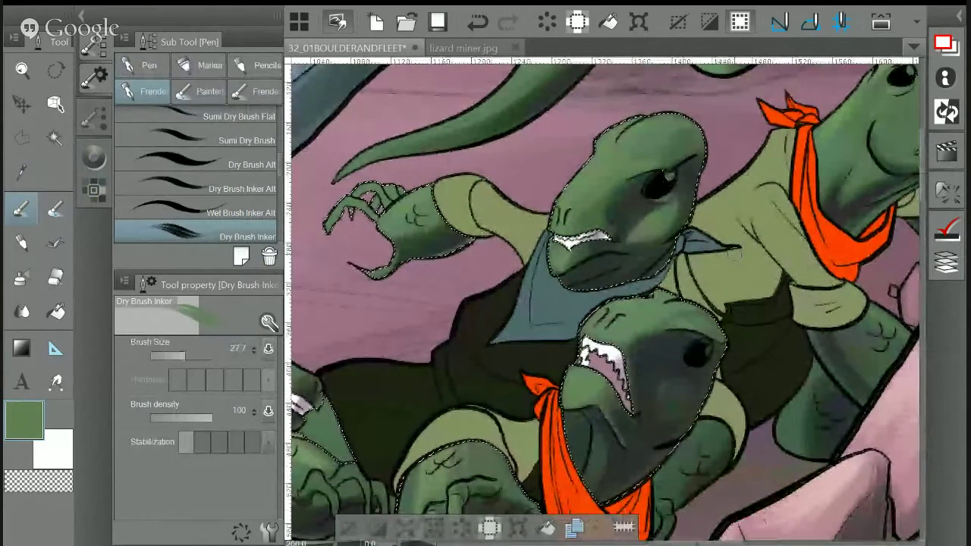
pyautogui.moveTo(735, 334); pyautogui.dragTo(614, 425)
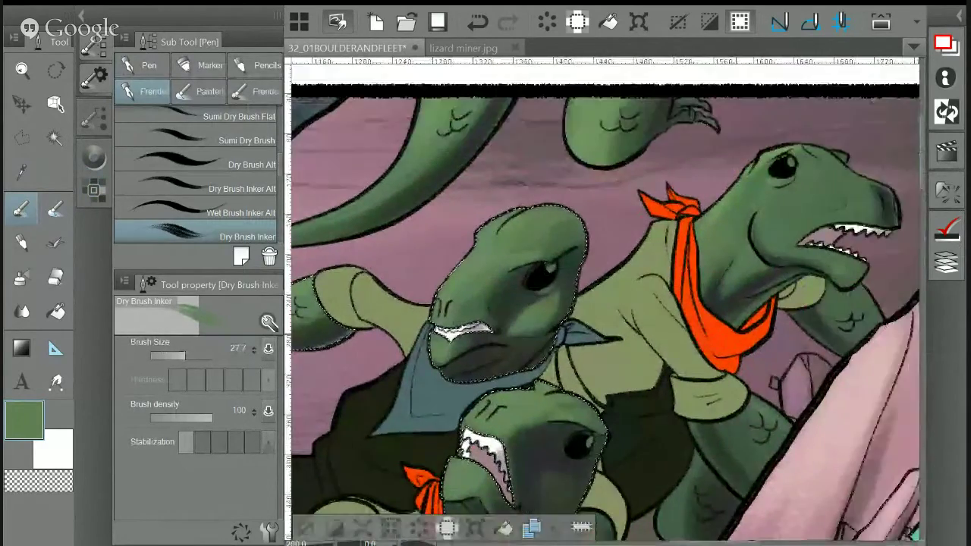
pyautogui.hotkey('ctrl', 'd')
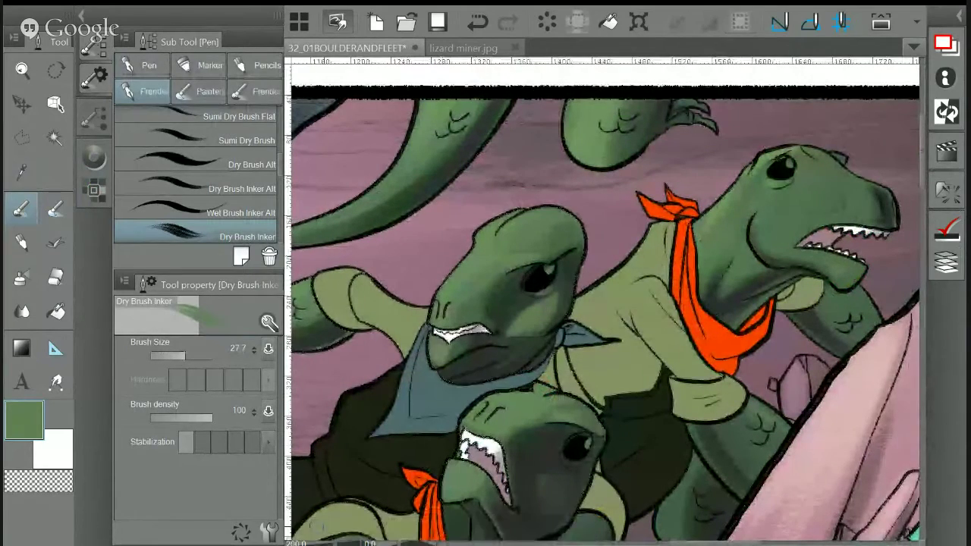
pyautogui.moveTo(839, 181); pyautogui.dragTo(967, 57)
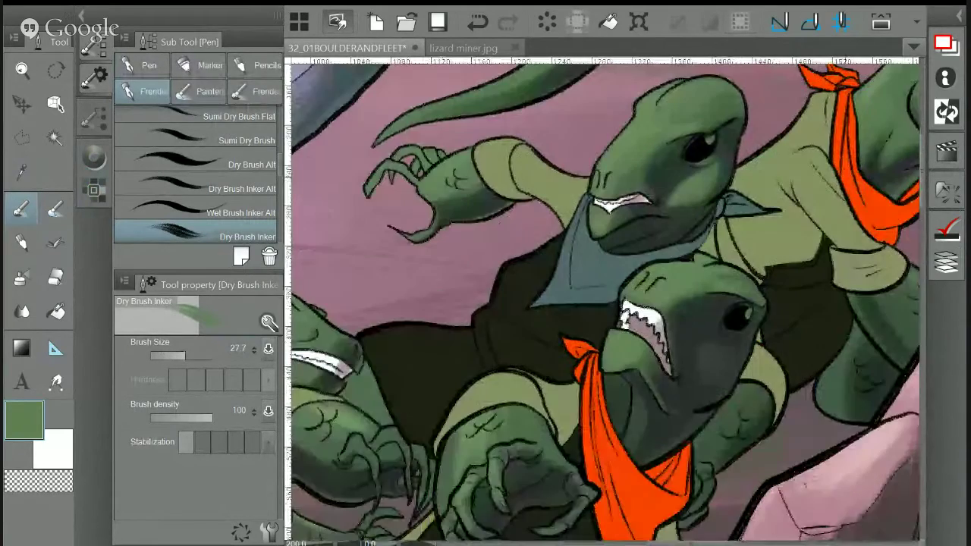
pyautogui.hotkey('ctrl', '-')
pyautogui.hotkey('ctrl', '-')
pyautogui.hotkey('ctrl', '-')
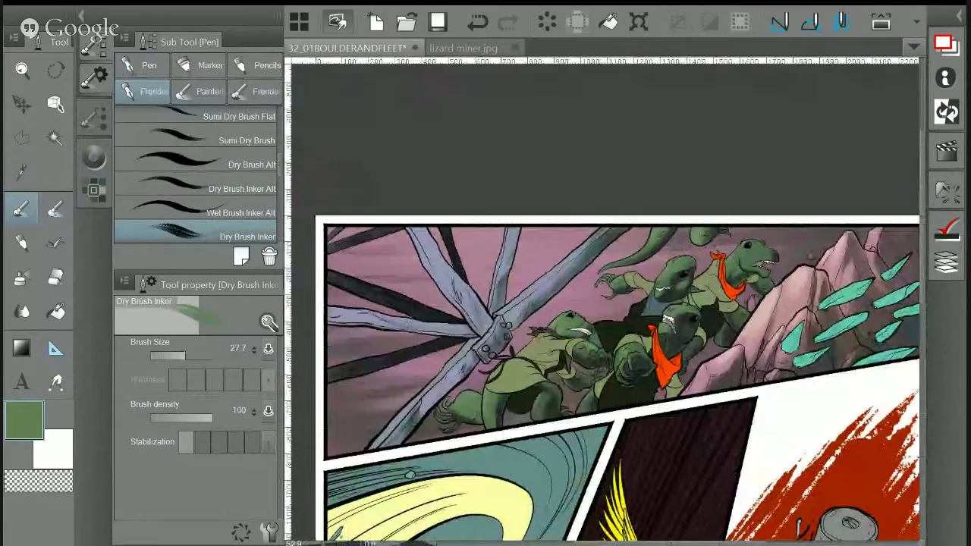
pyautogui.hotkey('ctrl', '+')
pyautogui.hotkey('ctrl', '+')
pyautogui.hotkey('ctrl', '+')
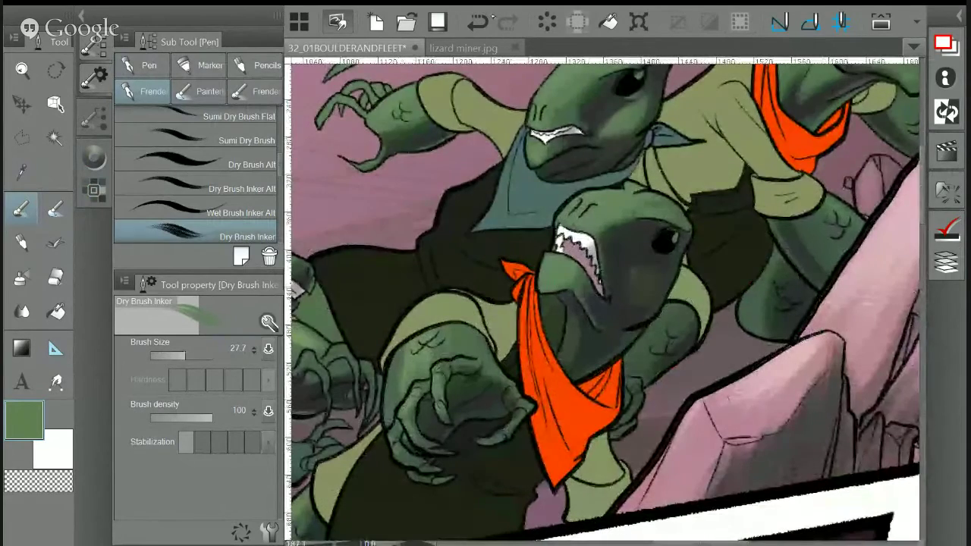
pyautogui.hotkey('ctrl', 'z')
pyautogui.hotkey('ctrl', 'z')
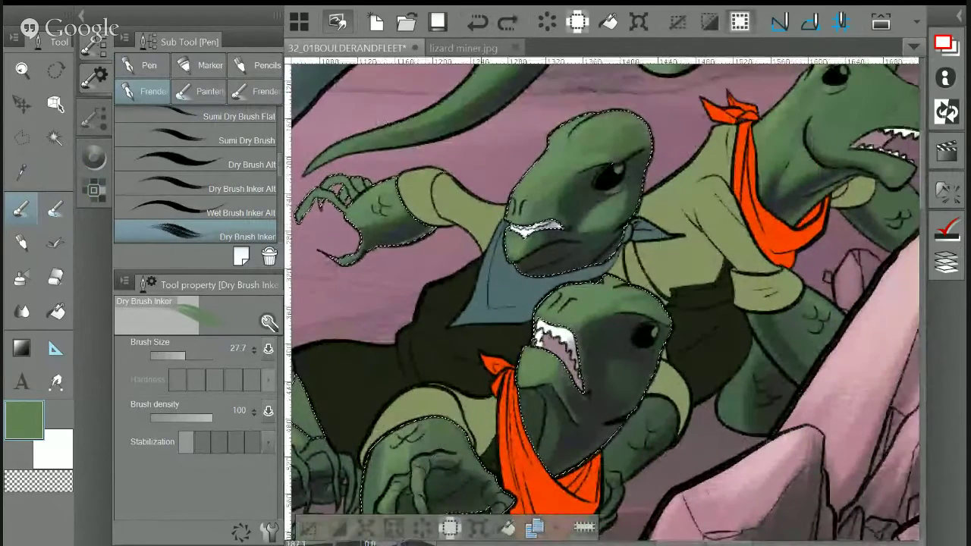
# Switch to the Concept 1 brush and paint green over the shadow on the blue-scarfed lizard's cheek
pyautogui.press('i')
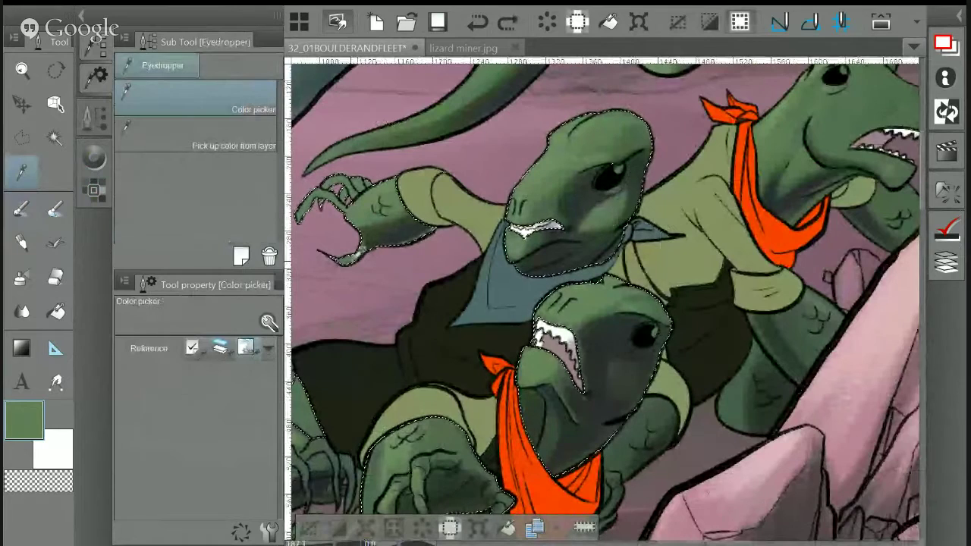
pyautogui.press('p')
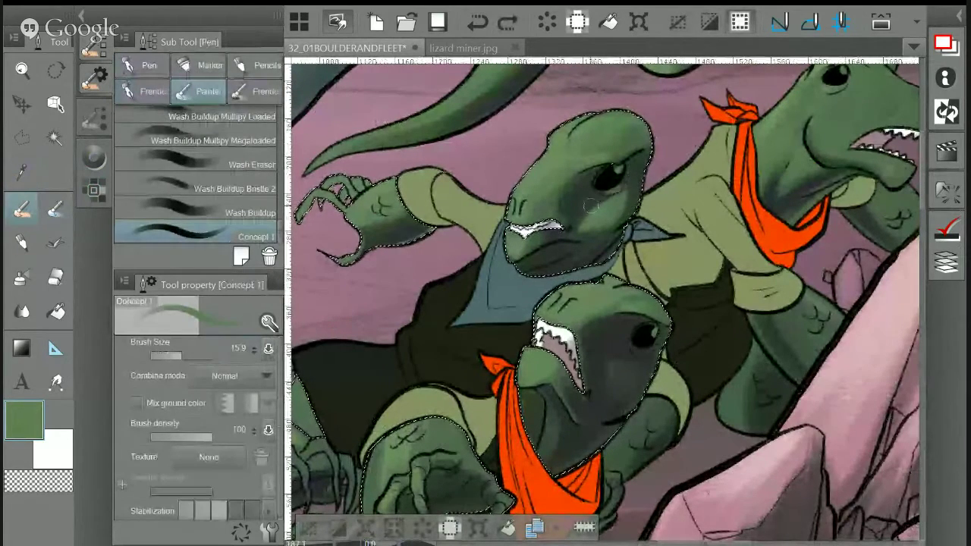
pyautogui.moveTo(590, 204); pyautogui.dragTo(585, 227)
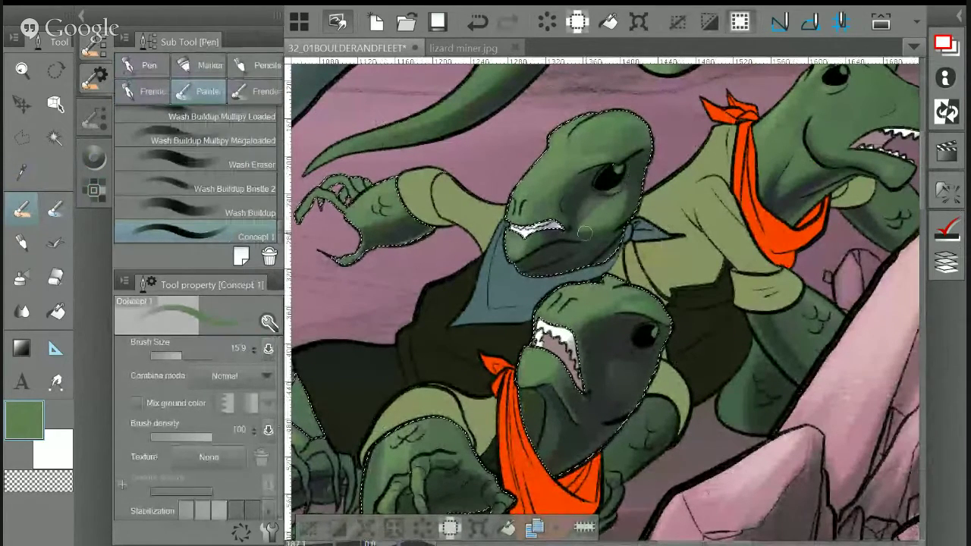
pyautogui.moveTo(540, 318); pyautogui.dragTo(564, 331)
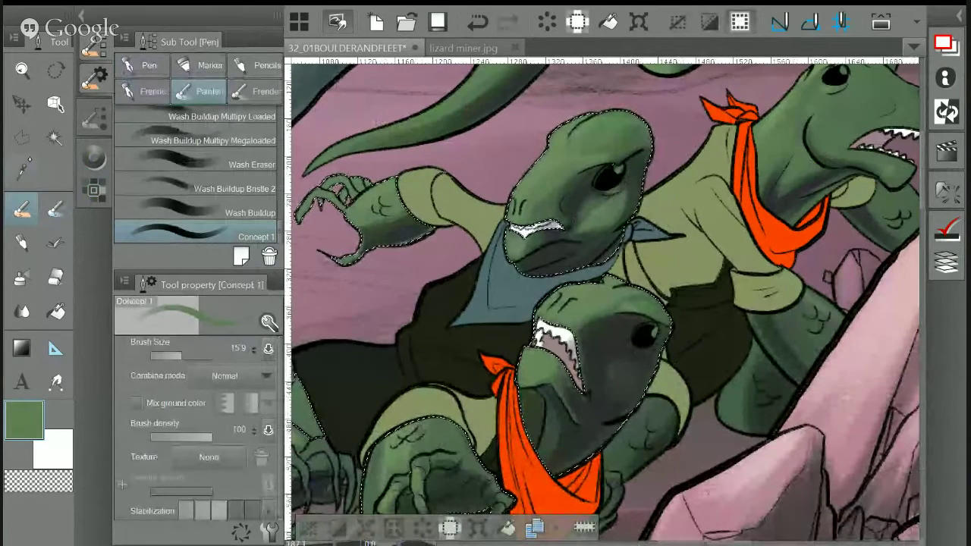
# Sample darker greens from the skin and paint the shadow below the blue-scarfed lizard's eye
pyautogui.press('i')
pyautogui.click(560, 195)
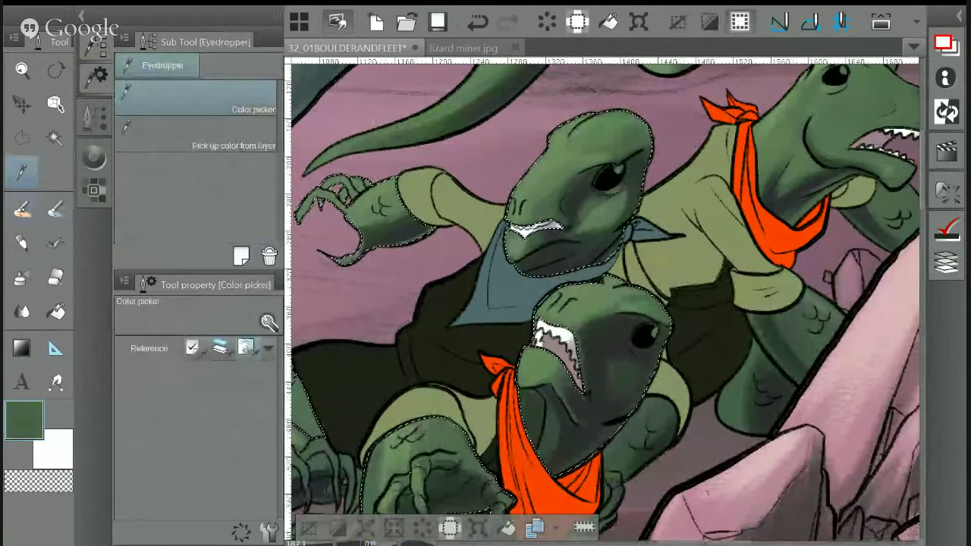
pyautogui.press('b')
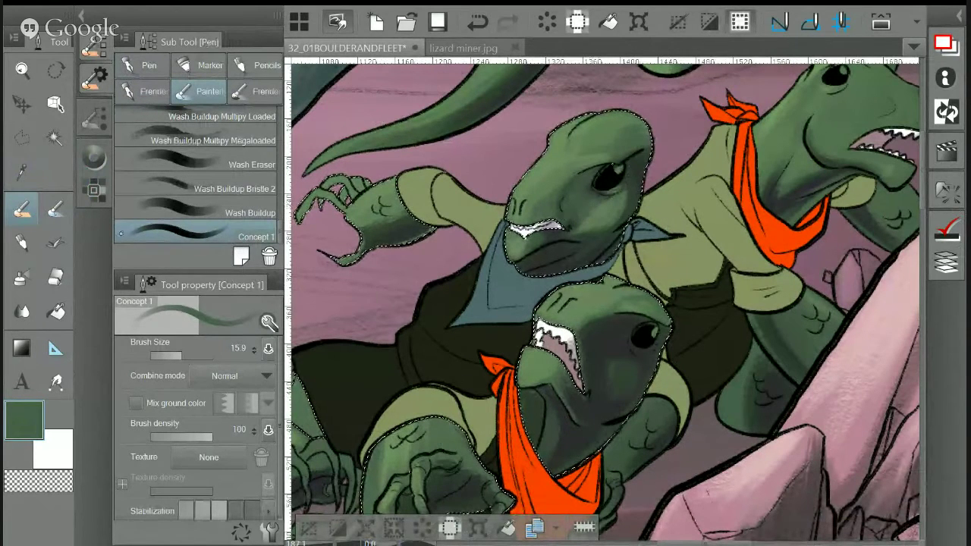
pyautogui.press('i')
pyautogui.press('b')
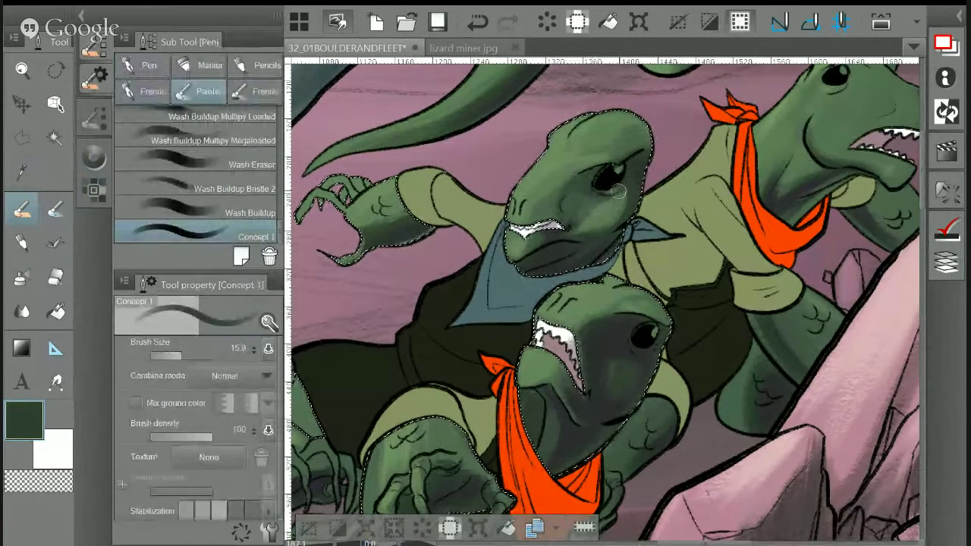
pyautogui.moveTo(606, 196); pyautogui.dragTo(616, 205)
# Sample a lighter green from the skin and paint over the shadow on the blue-scarfed lizard's cheek below the eye
pyautogui.press('i')
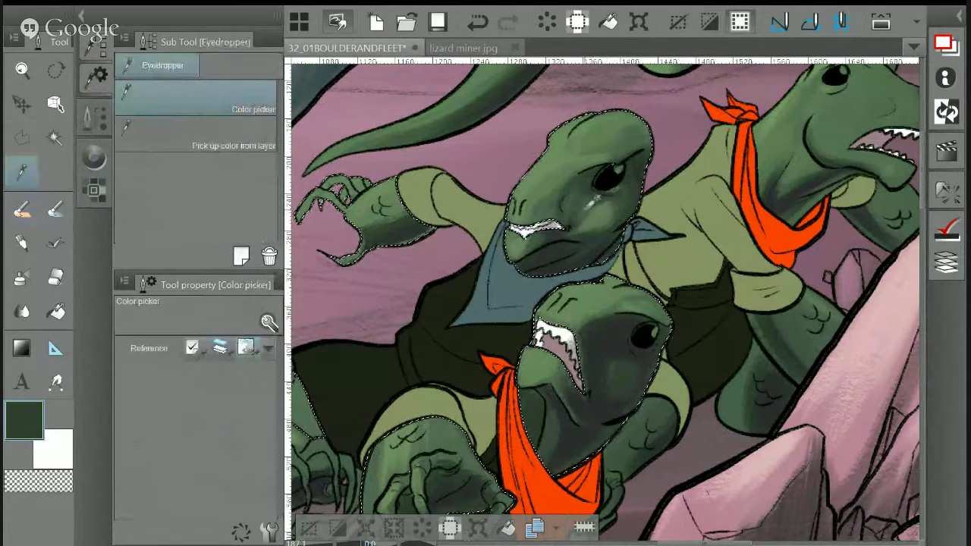
pyautogui.click(533, 330)
pyautogui.press('b')
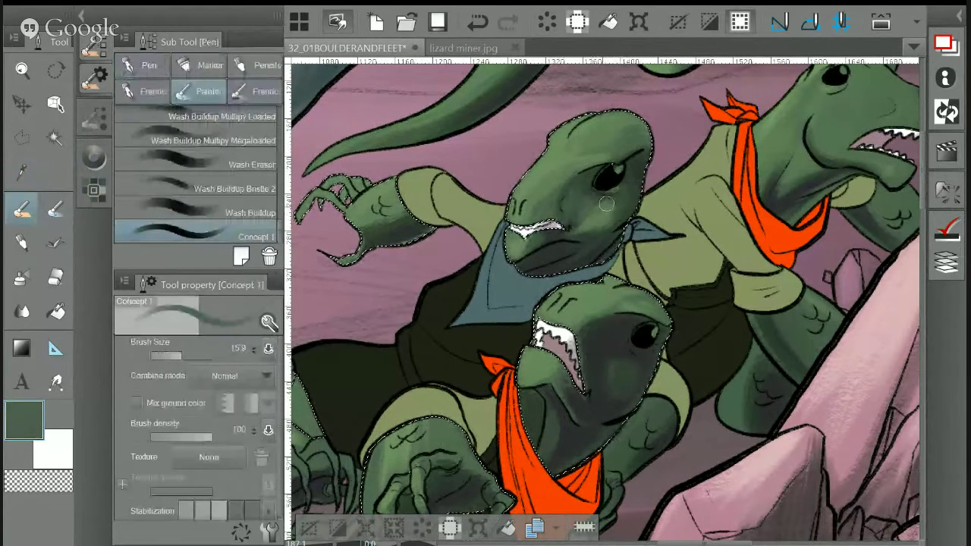
pyautogui.moveTo(609, 208)
pyautogui.mouseDown()
pyautogui.moveTo(607, 217)
pyautogui.moveTo(623, 196)
pyautogui.mouseUp()
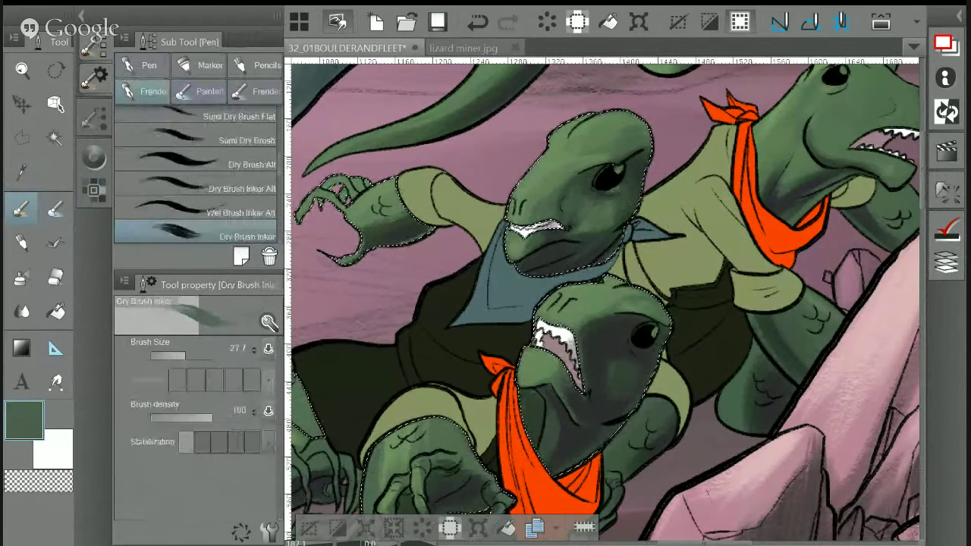
# Switch to the Dry Brush Inker brush, sample a dark green and paint the shadow at the corner of the blue-scarfed lizard's mouth
pyautogui.press('b')
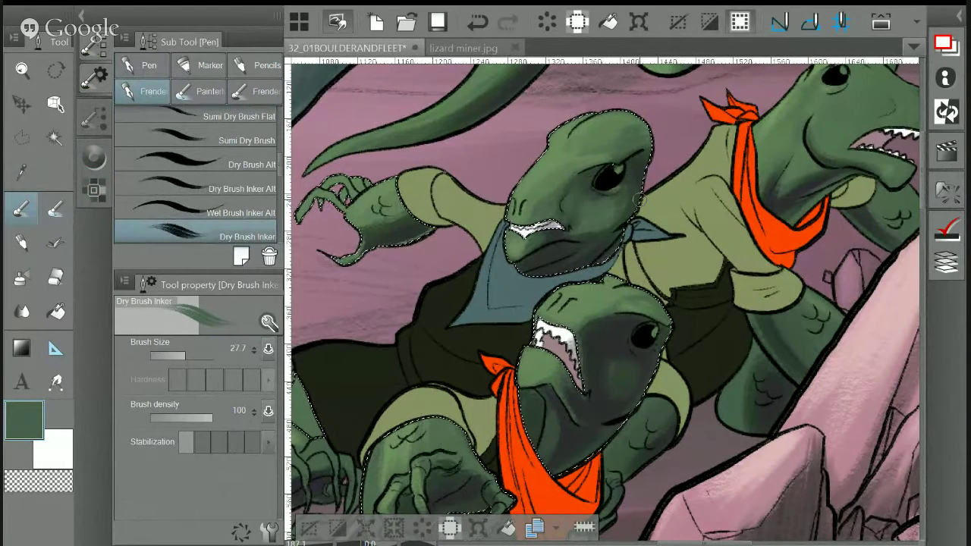
pyautogui.scroll(3, 599, 225)
pyautogui.press('i')
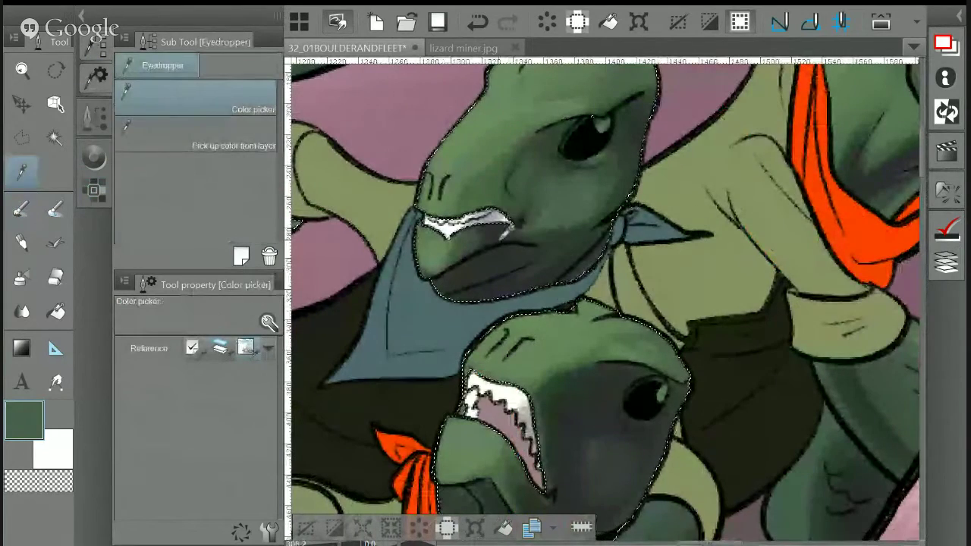
pyautogui.click(294, 225)
pyautogui.press('p')
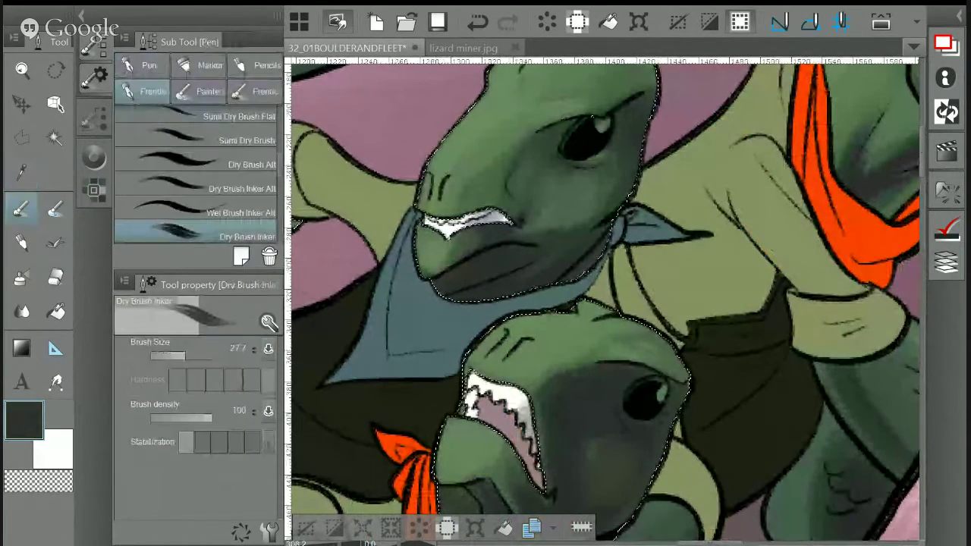
pyautogui.moveTo(511, 233); pyautogui.dragTo(568, 218)
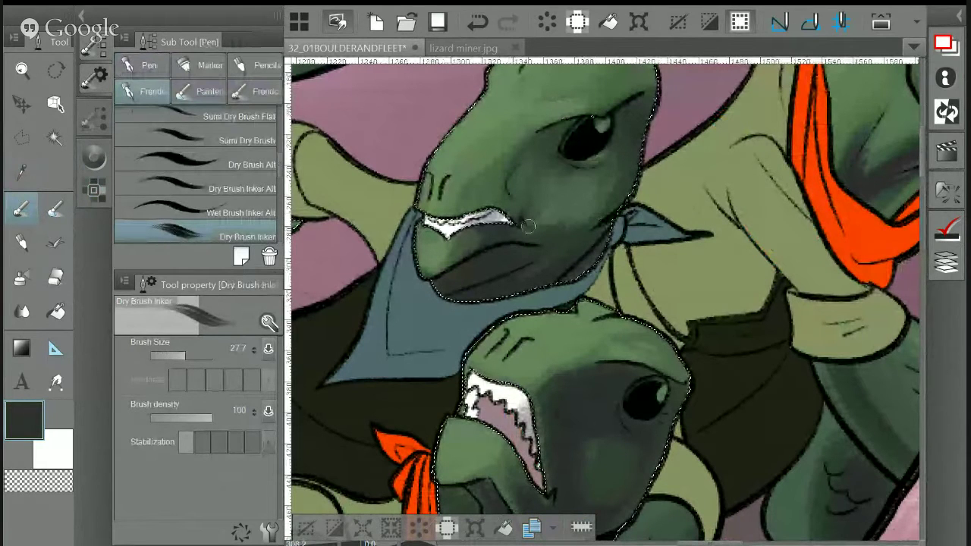
# Set the brush density to 79 and size to 32.5, and blend the blue-scarfed lizard's face with sampled mid and dark greens
pyautogui.moveTo(212, 417); pyautogui.dragTo(200, 416)
pyautogui.press(']')
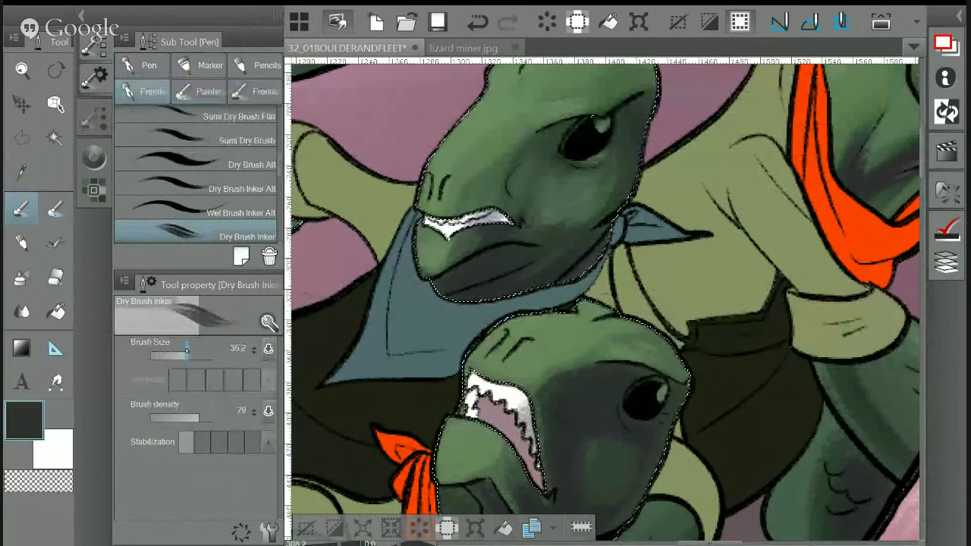
pyautogui.keyDown('alt'); pyautogui.click(544, 188); pyautogui.keyUp('alt')
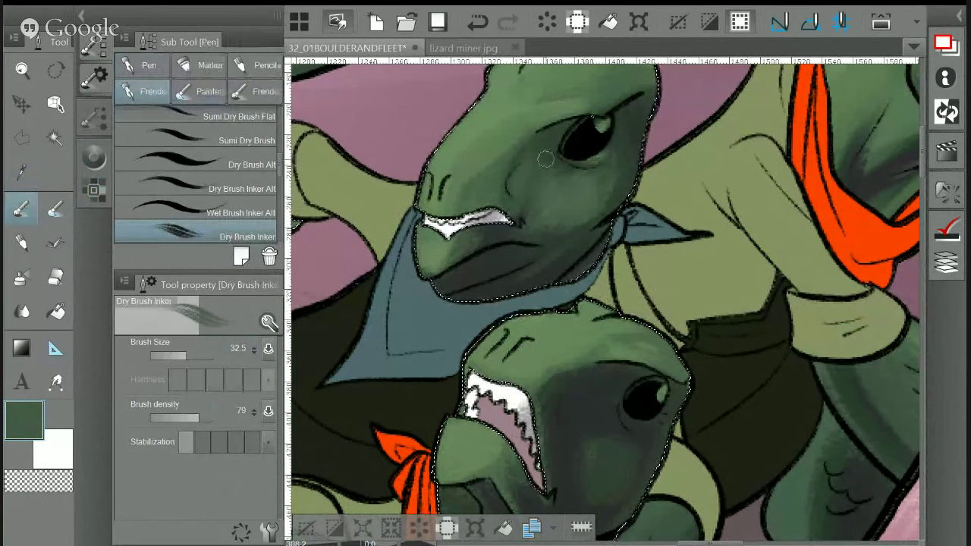
pyautogui.press('i')
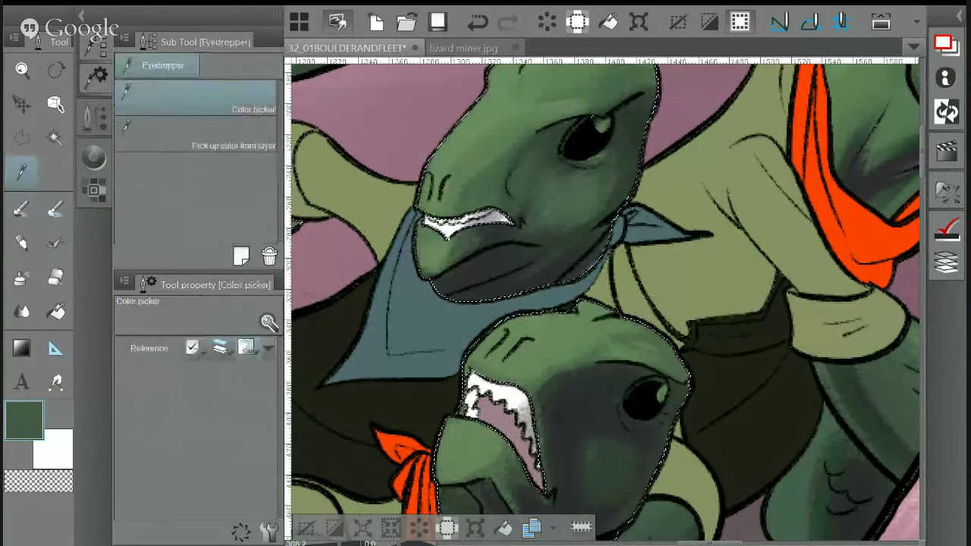
pyautogui.click(426, 242)
pyautogui.press('p')
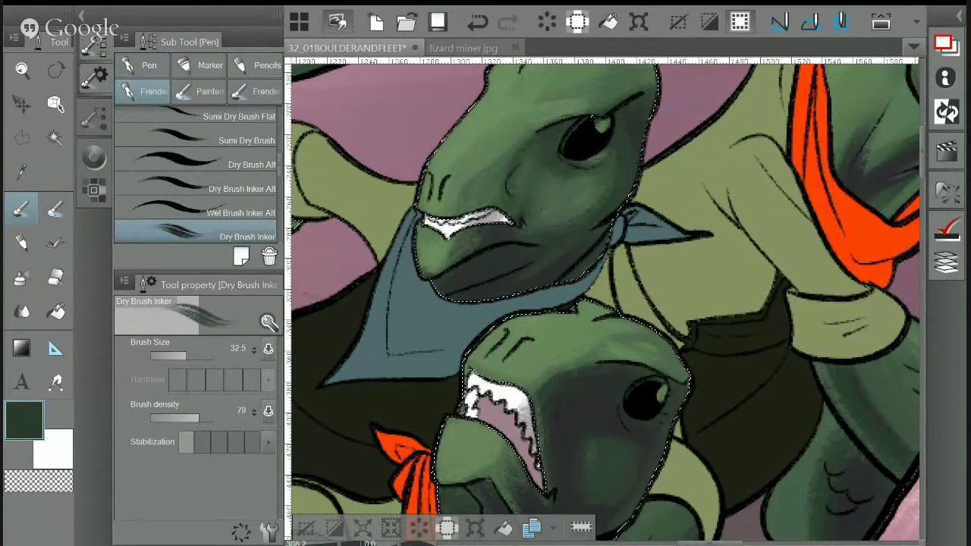
# Sample a lighter green from below the blue-scarfed lizard's eye and blend it into the cheek
pyautogui.hotkey('ctrl', '-')
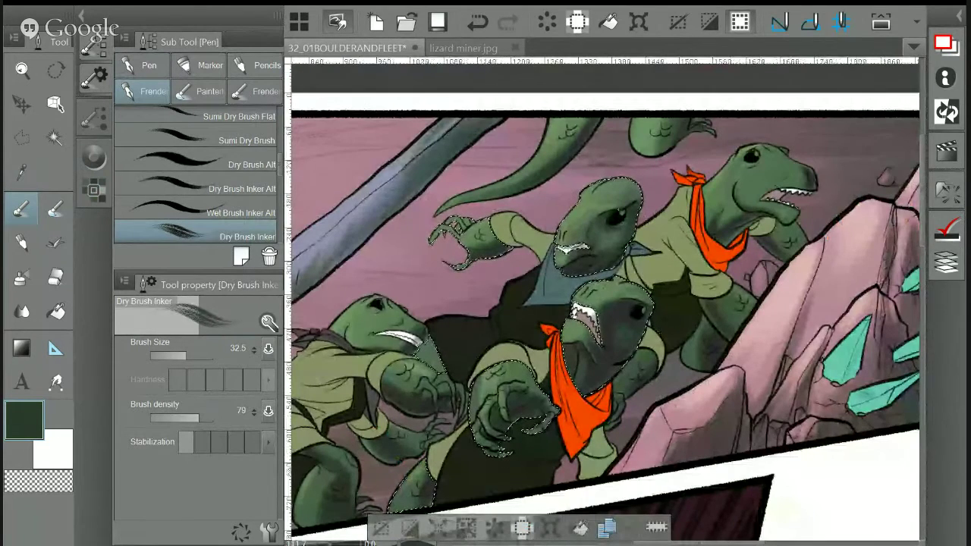
pyautogui.hotkey('ctrl', '+')
pyautogui.hotkey('ctrl', '+')
pyautogui.press('i')
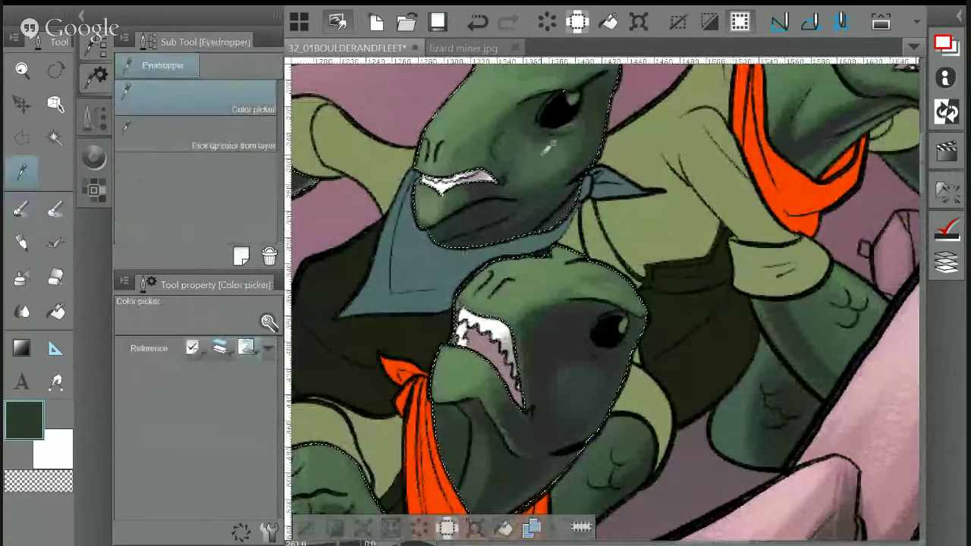
pyautogui.click(543, 153)
pyautogui.press('b')
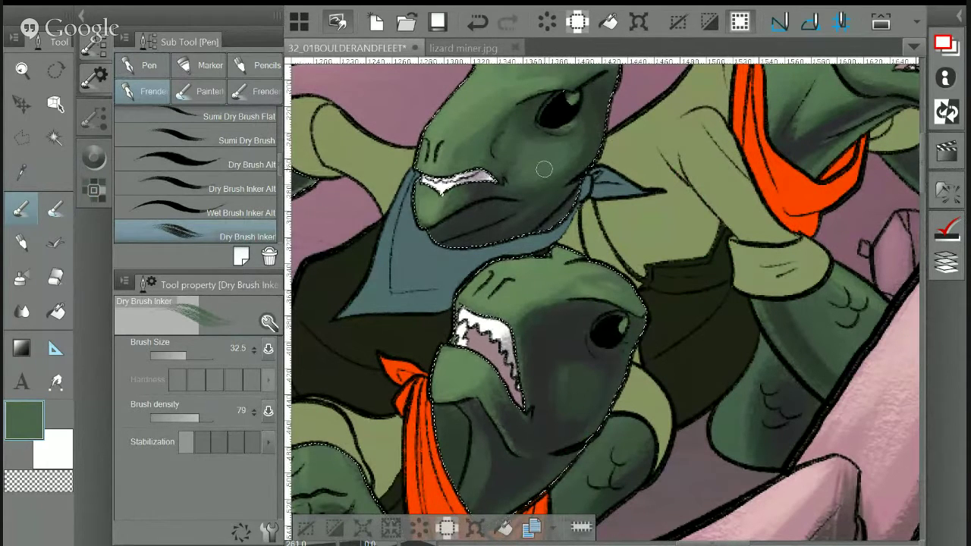
# Clear the selection, review the shaded lizards within the whole panel and save the page
pyautogui.hotkey('ctrl', 'd')
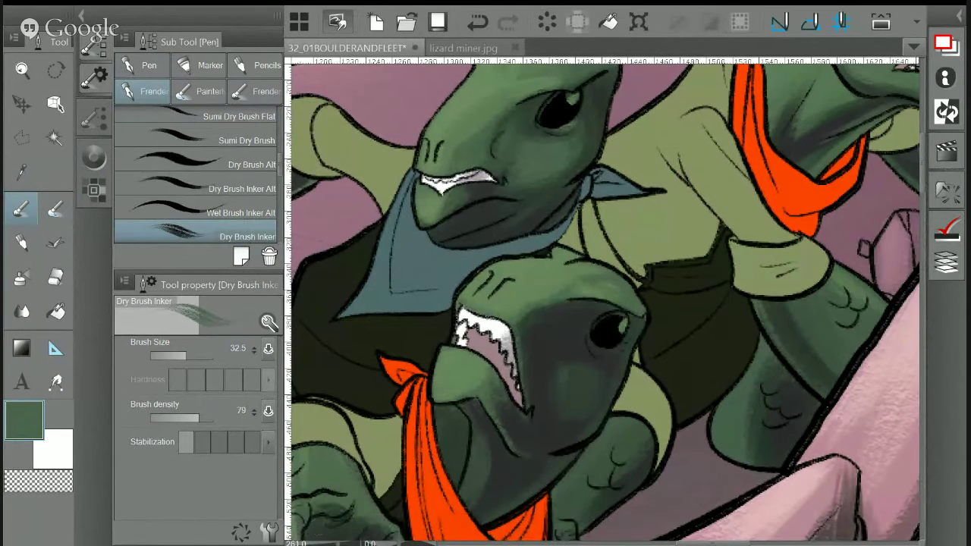
pyautogui.hotkey('ctrl', '-')
pyautogui.hotkey('ctrl', '-')
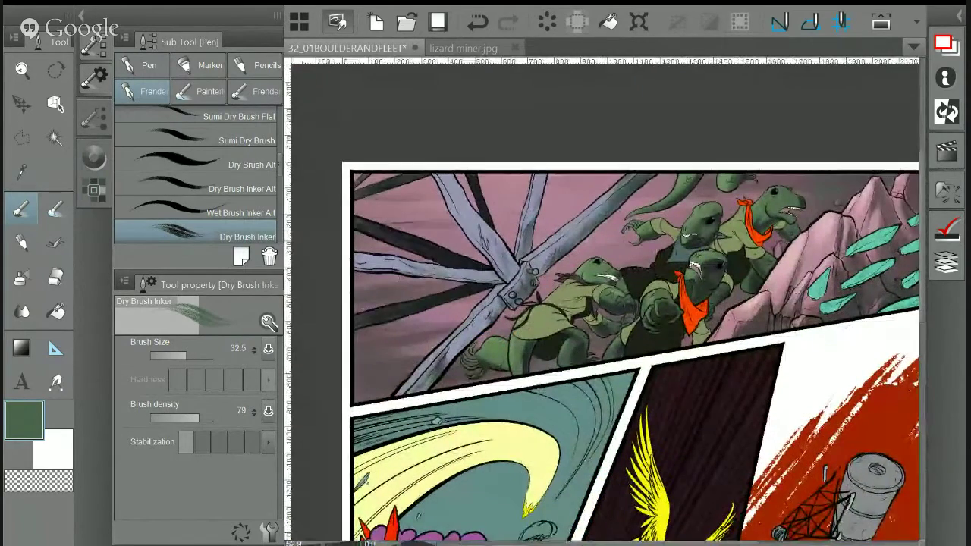
pyautogui.hscroll(1, 612, 354)
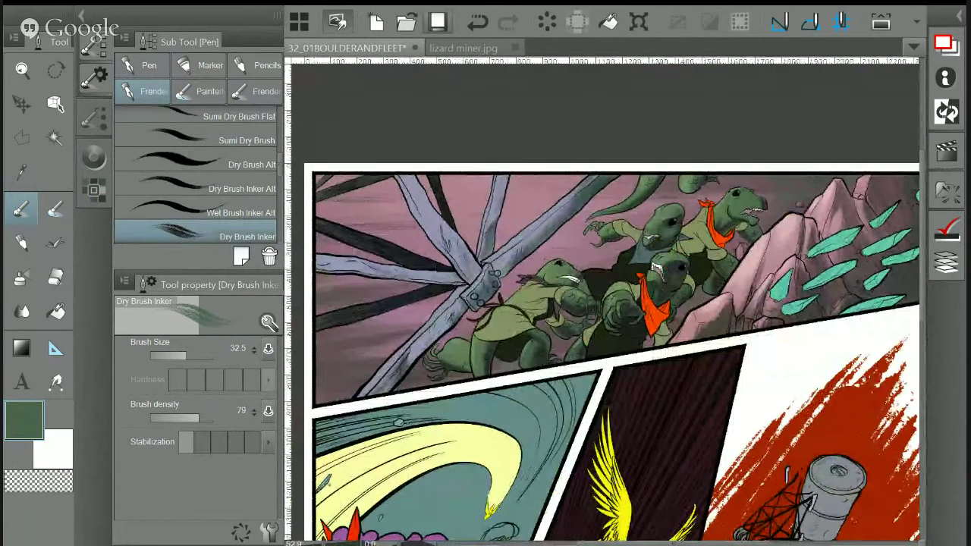
pyautogui.click(437, 21)
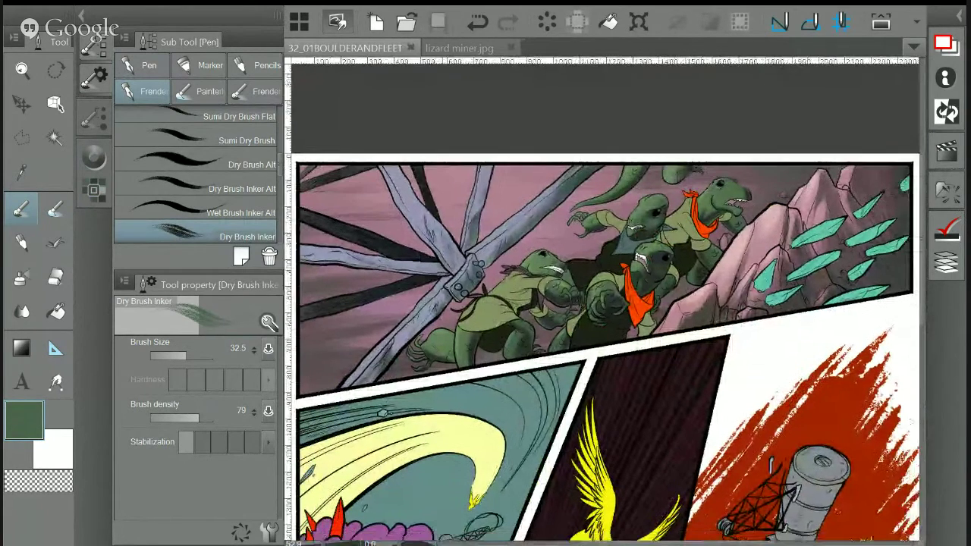
pyautogui.moveTo(599, 303)
pyautogui.mouseDown()
pyautogui.moveTo(587, 293)
pyautogui.moveTo(608, 297)
pyautogui.mouseUp()
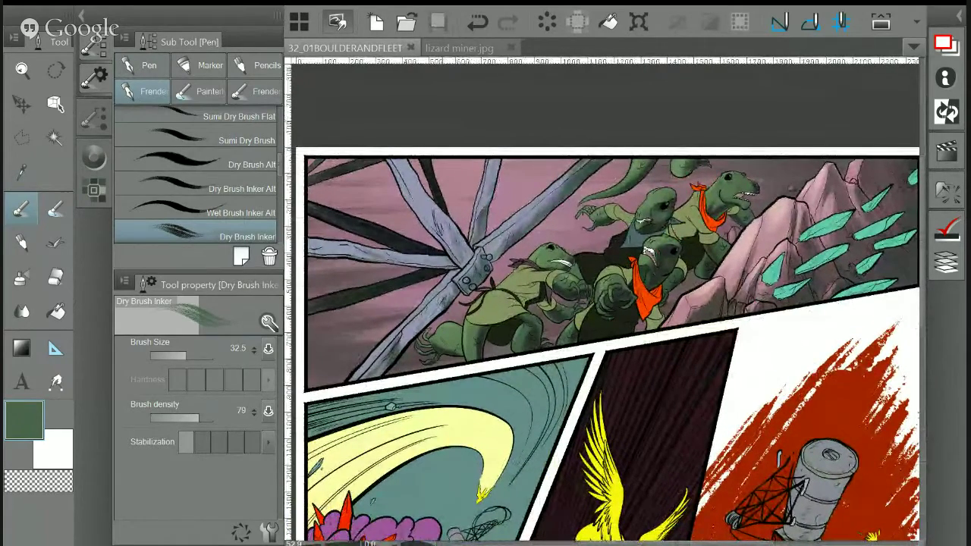
pyautogui.scroll(1, 675, 243)
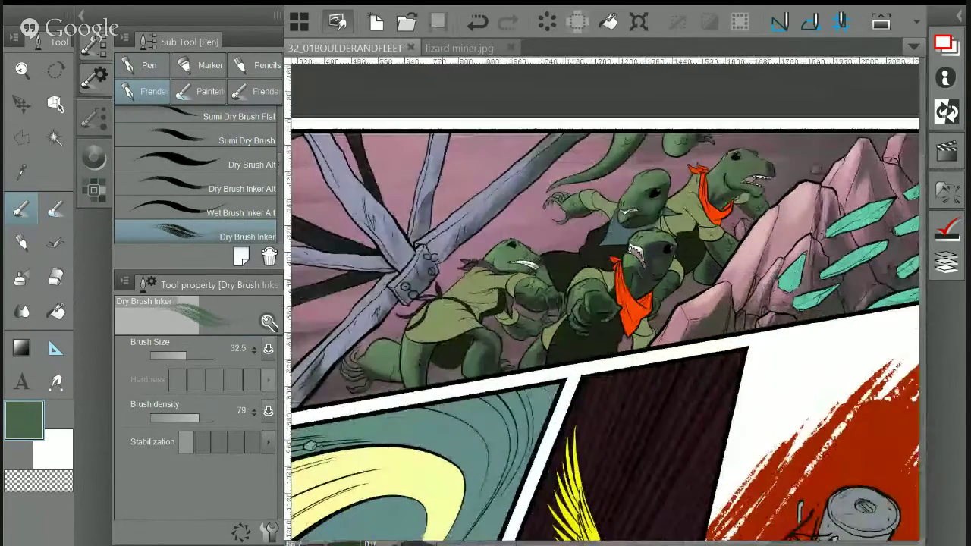
# Select the lizards' shirts and apply a foreground-to-transparent gradient over them in the light green sampled from the shirt in the lizard miner image
pyautogui.press('w')
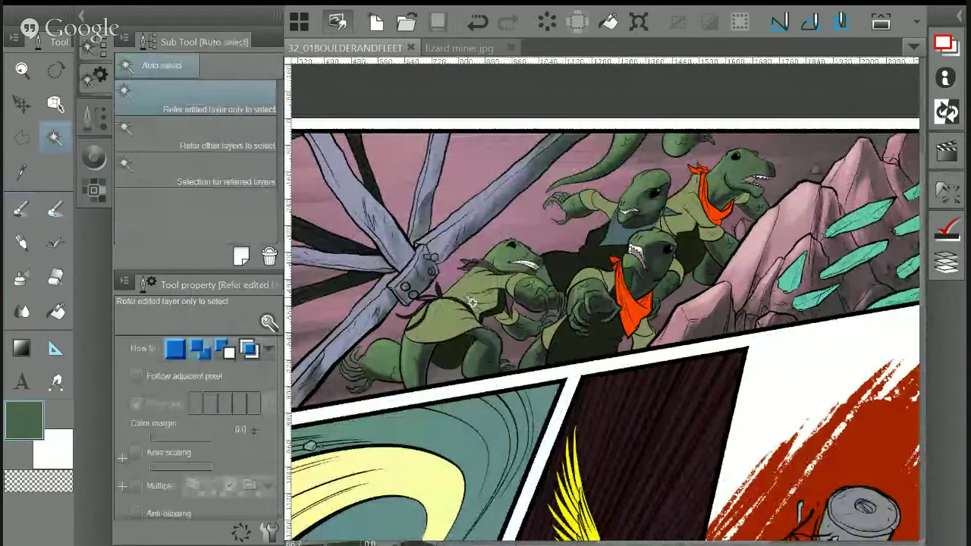
pyautogui.click(471, 302)
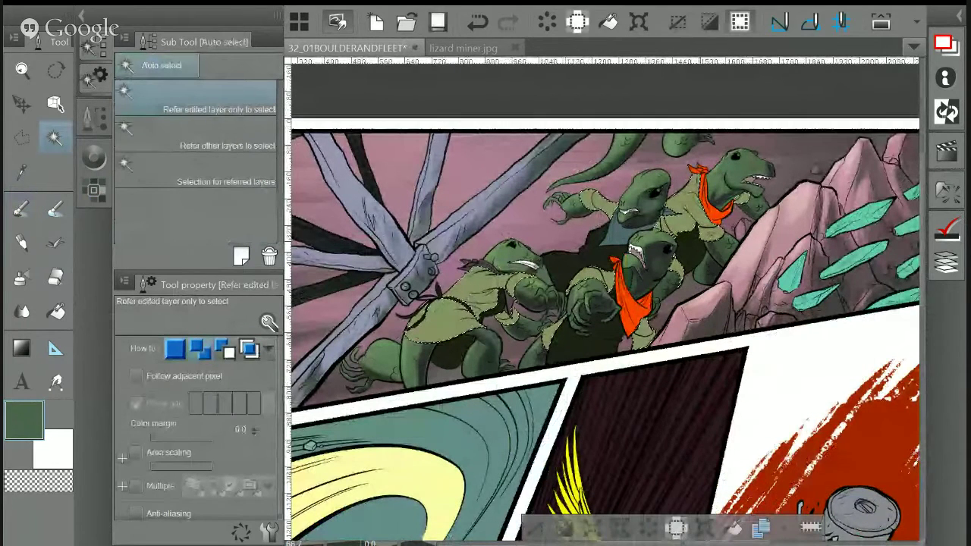
pyautogui.hotkey('ctrl', 'Tab')
pyautogui.press('i')
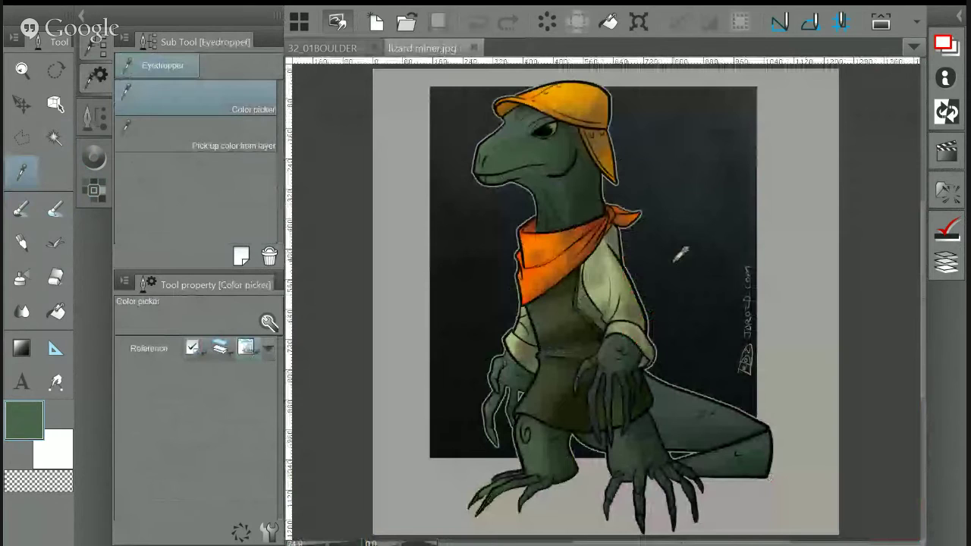
pyautogui.click(599, 281)
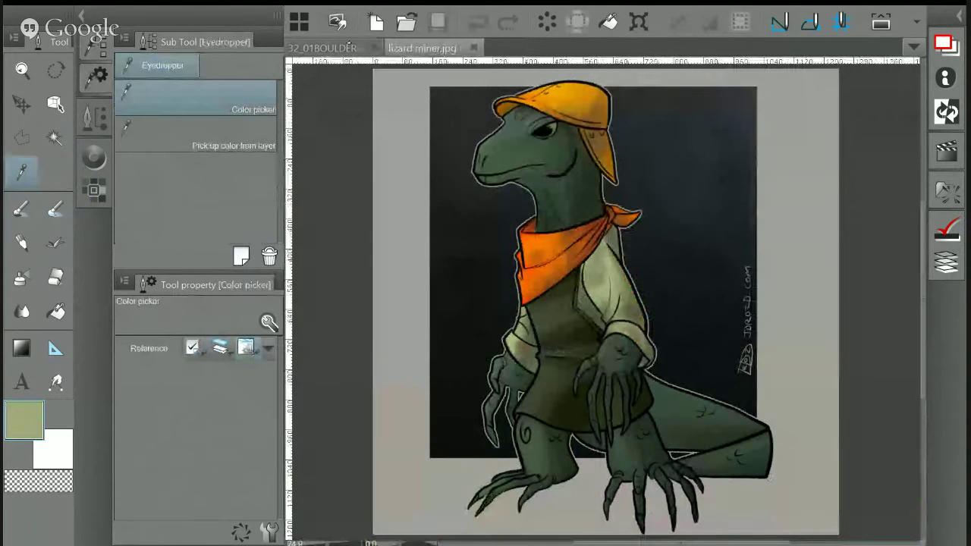
pyautogui.hotkey('ctrl', 'Tab')
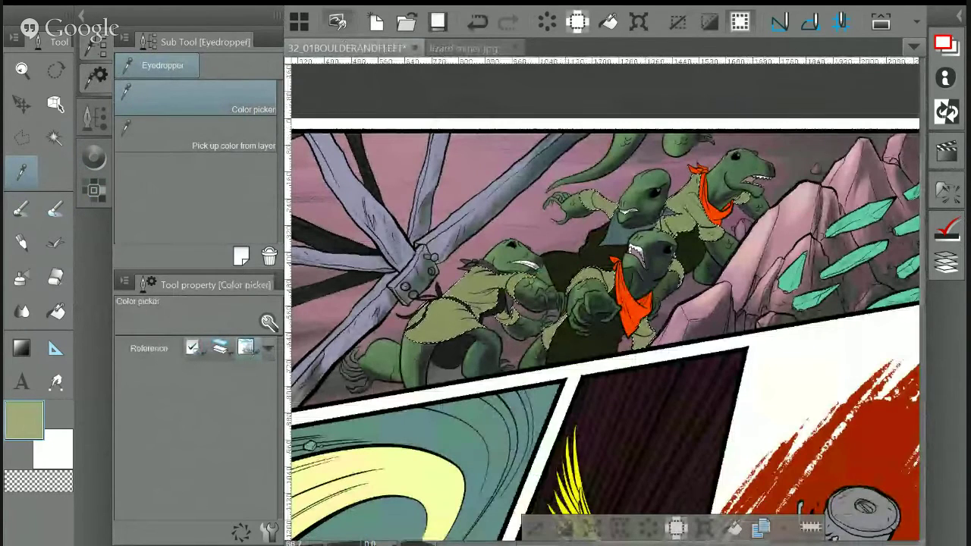
pyautogui.press('g')
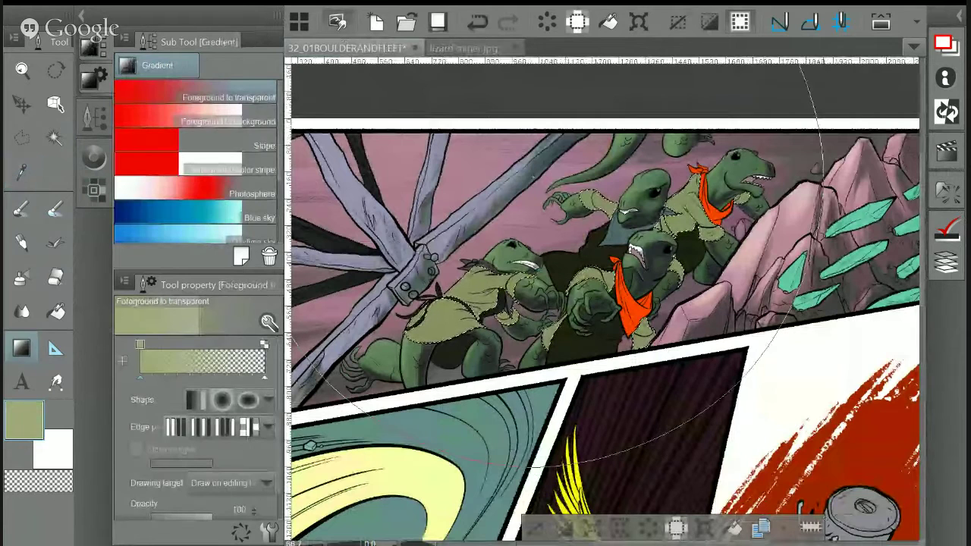
pyautogui.moveTo(532, 177); pyautogui.dragTo(743, 376)
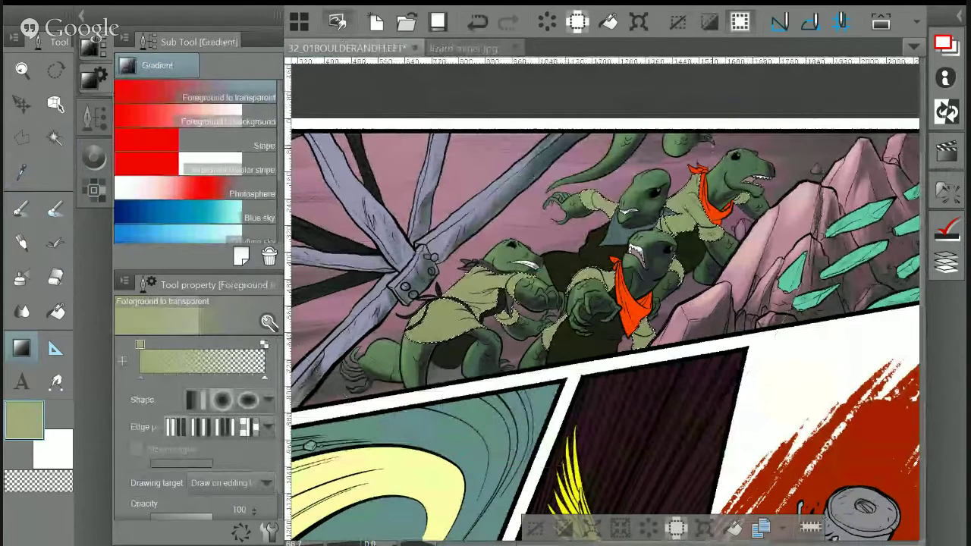
# Set the painting colour to a darker olive (H 52, S 28, V 46) and switch to the Concept 1 brush
pyautogui.click(486, 47)
pyautogui.press('i')
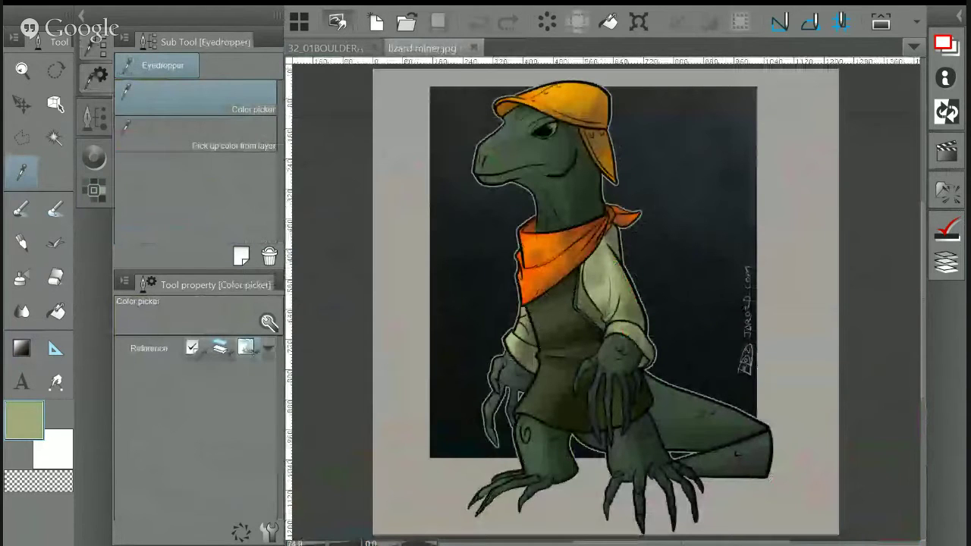
pyautogui.click(326, 48)
pyautogui.click(94, 158)
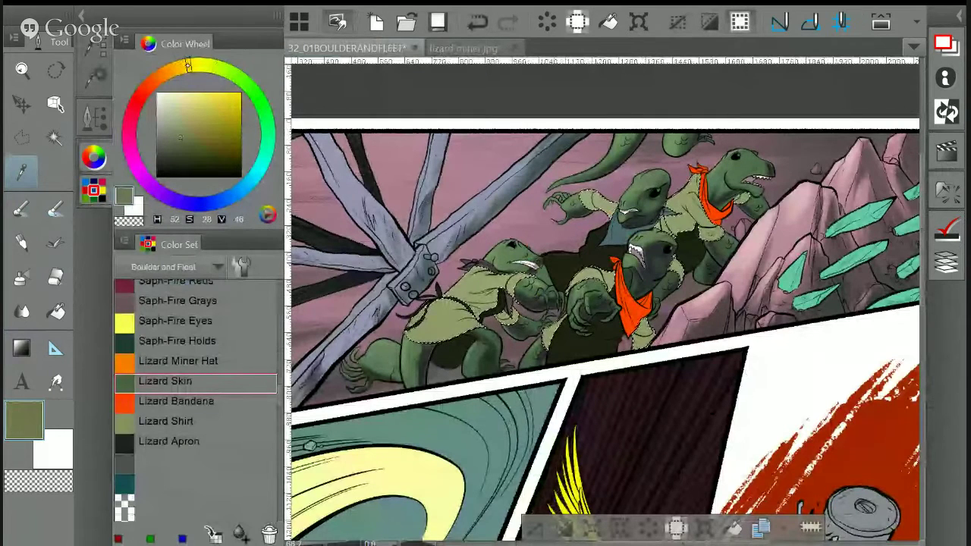
pyautogui.press('b')
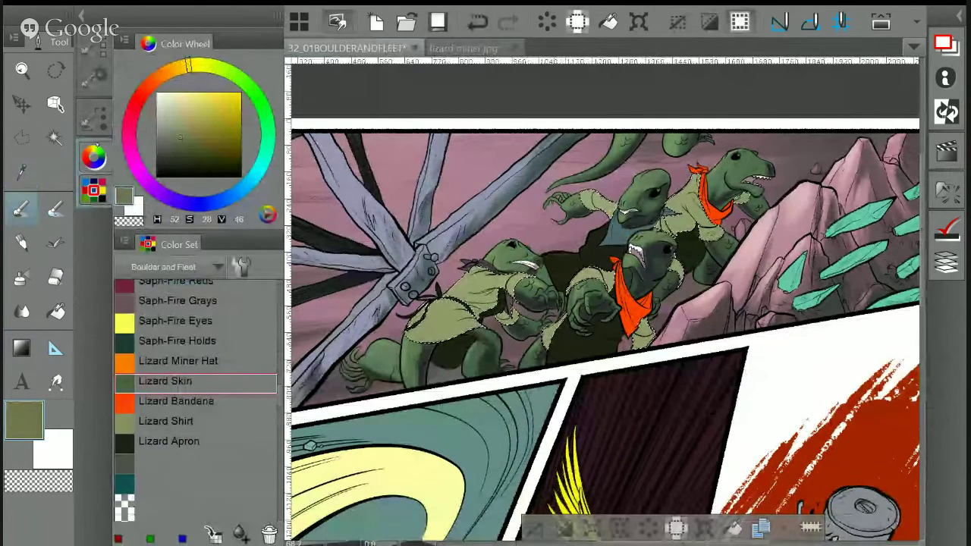
pyautogui.click(94, 76)
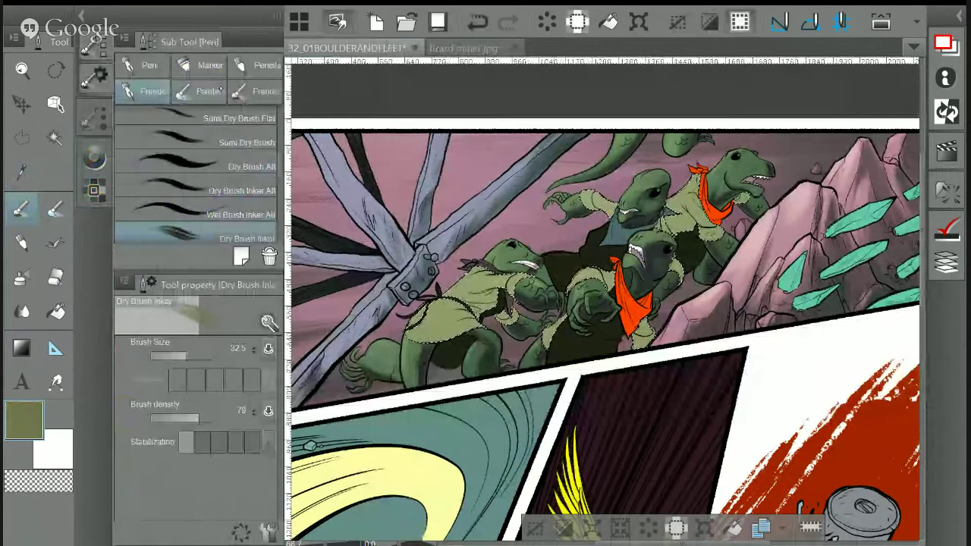
pyautogui.click(211, 91)
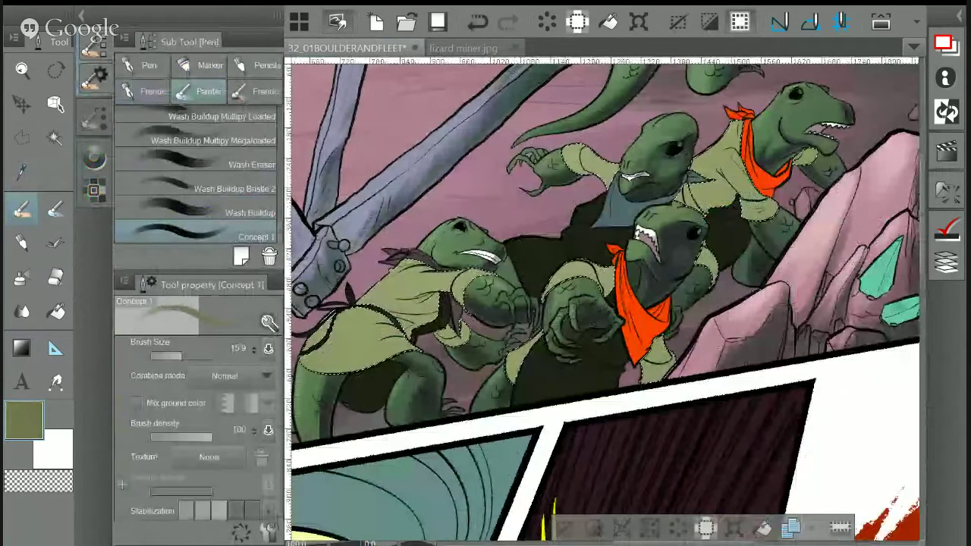
# Set the brush size to 30 and paint olive shadows along the folds and lower edge of the crouching lizard's shirt
pyautogui.click(94, 77)
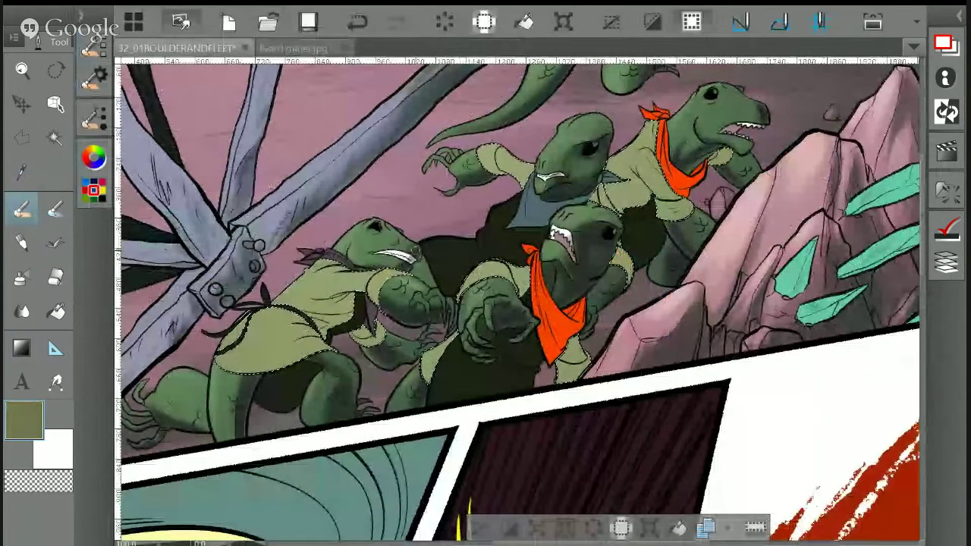
pyautogui.click(94, 76)
pyautogui.moveTo(531, 198)
pyautogui.mouseDown()
pyautogui.moveTo(591, 257)
pyautogui.moveTo(558, 250)
pyautogui.moveTo(582, 254)
pyautogui.moveTo(523, 201)
pyautogui.moveTo(562, 182)
pyautogui.moveTo(632, 172)
pyautogui.moveTo(603, 242)
pyautogui.moveTo(613, 229)
pyautogui.moveTo(530, 207)
pyautogui.moveTo(425, 220)
pyautogui.moveTo(392, 272)
pyautogui.moveTo(553, 199)
pyautogui.moveTo(622, 189)
pyautogui.moveTo(425, 224)
pyautogui.moveTo(486, 189)
pyautogui.moveTo(529, 267)
pyautogui.moveTo(484, 286)
pyautogui.mouseUp()
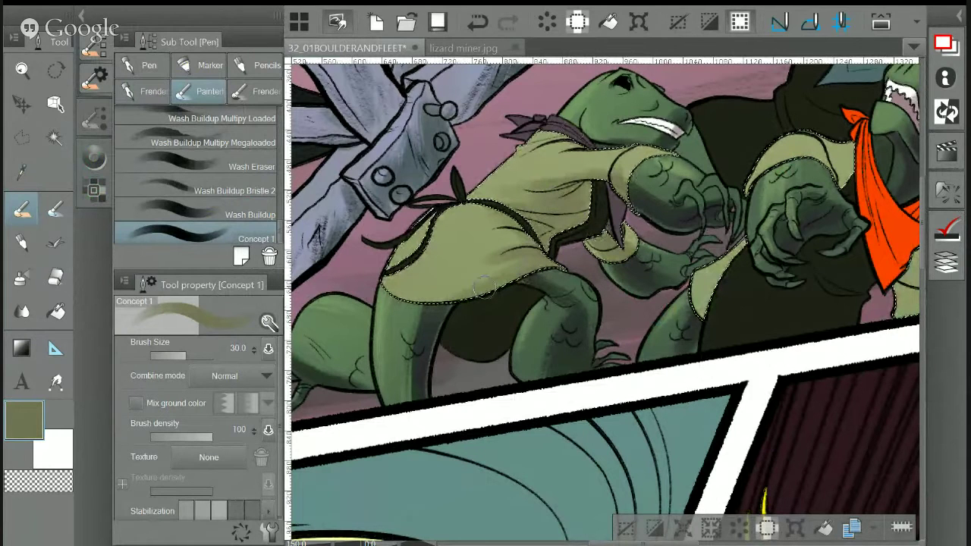
pyautogui.moveTo(749, 262)
pyautogui.mouseDown()
pyautogui.moveTo(627, 235)
pyautogui.moveTo(706, 144)
pyautogui.moveTo(721, 137)
pyautogui.moveTo(766, 163)
pyautogui.moveTo(645, 118)
pyautogui.mouseUp()
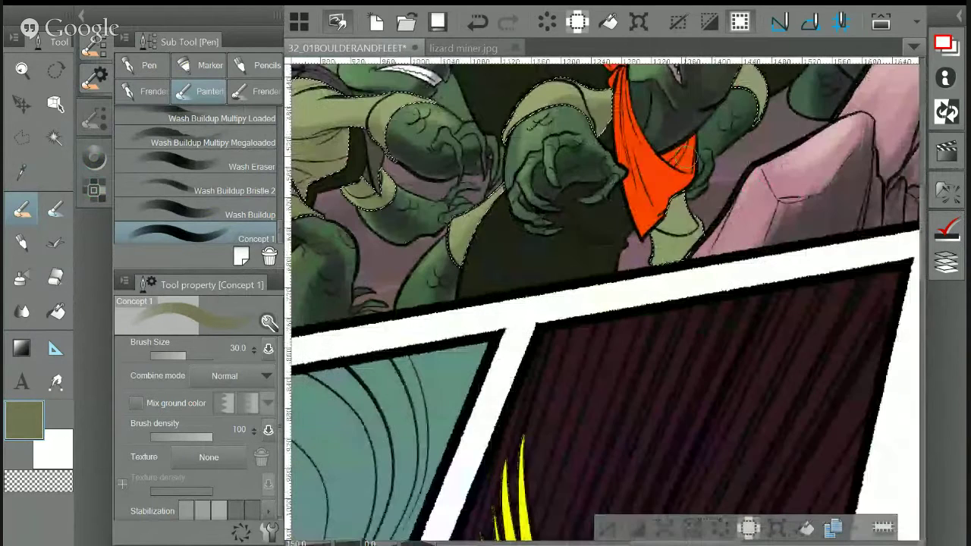
# Paint olive shadows along the sleeves and folds of the shirts on the pointing lizard and the lizards behind it
pyautogui.moveTo(679, 250)
pyautogui.mouseDown()
pyautogui.moveTo(699, 169)
pyautogui.moveTo(623, 298)
pyautogui.mouseUp()
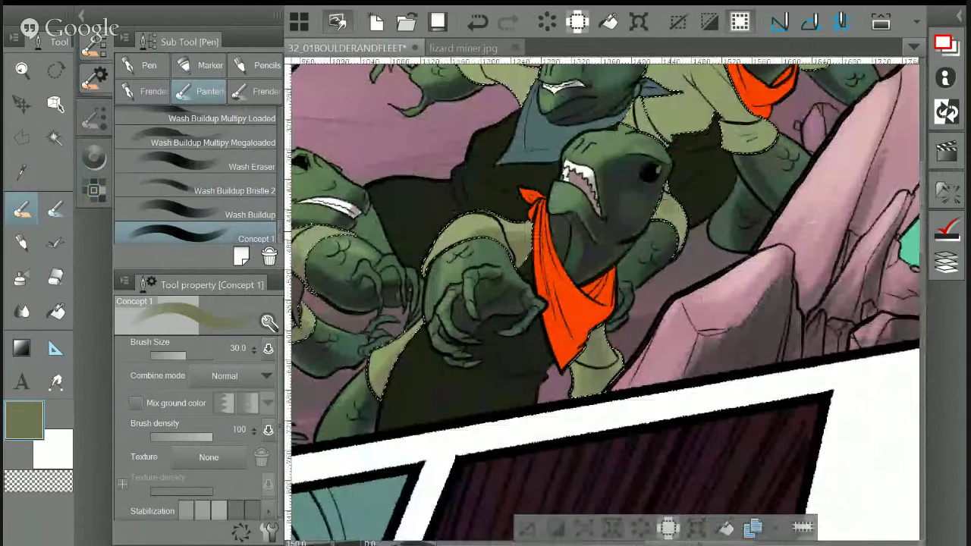
pyautogui.moveTo(484, 83); pyautogui.dragTo(544, 253)
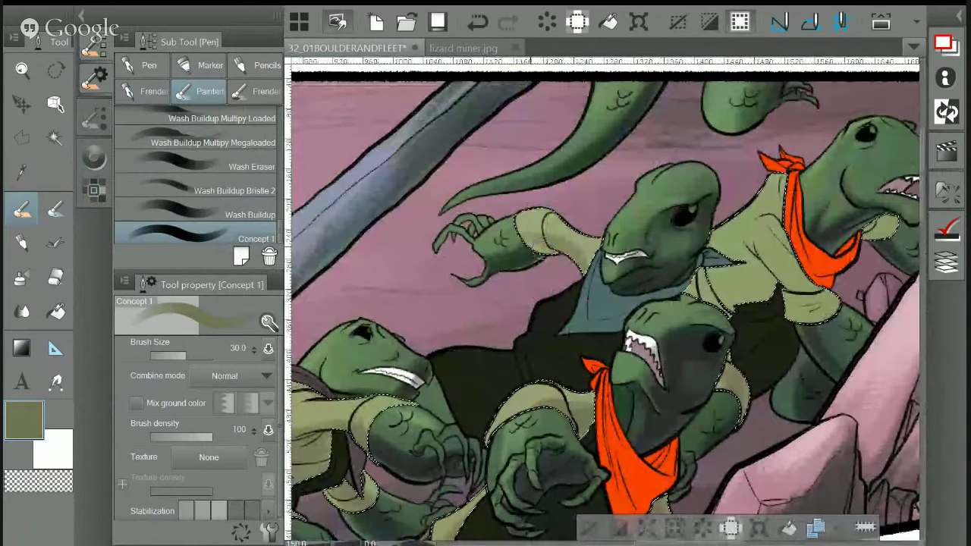
pyautogui.moveTo(740, 317)
pyautogui.mouseDown()
pyautogui.moveTo(587, 257)
pyautogui.moveTo(595, 264)
pyautogui.moveTo(580, 228)
pyautogui.moveTo(614, 254)
pyautogui.mouseUp()
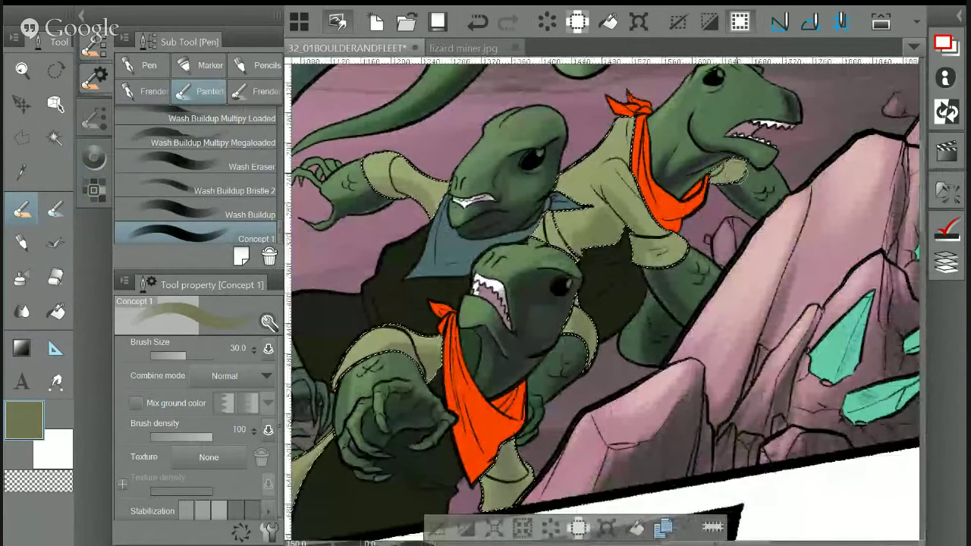
pyautogui.moveTo(733, 172); pyautogui.dragTo(766, 179)
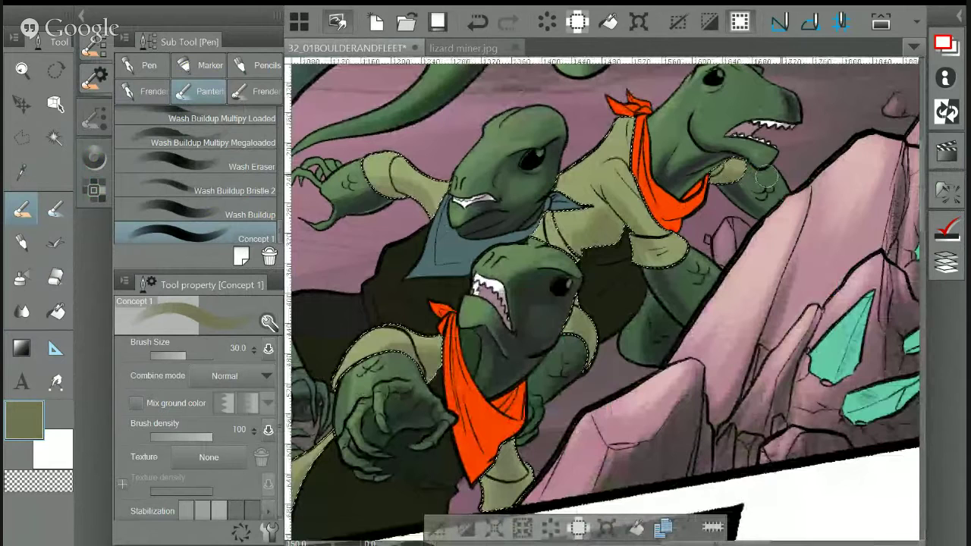
pyautogui.moveTo(611, 223)
pyautogui.mouseDown()
pyautogui.moveTo(637, 258)
pyautogui.moveTo(641, 175)
pyautogui.moveTo(628, 196)
pyautogui.mouseUp()
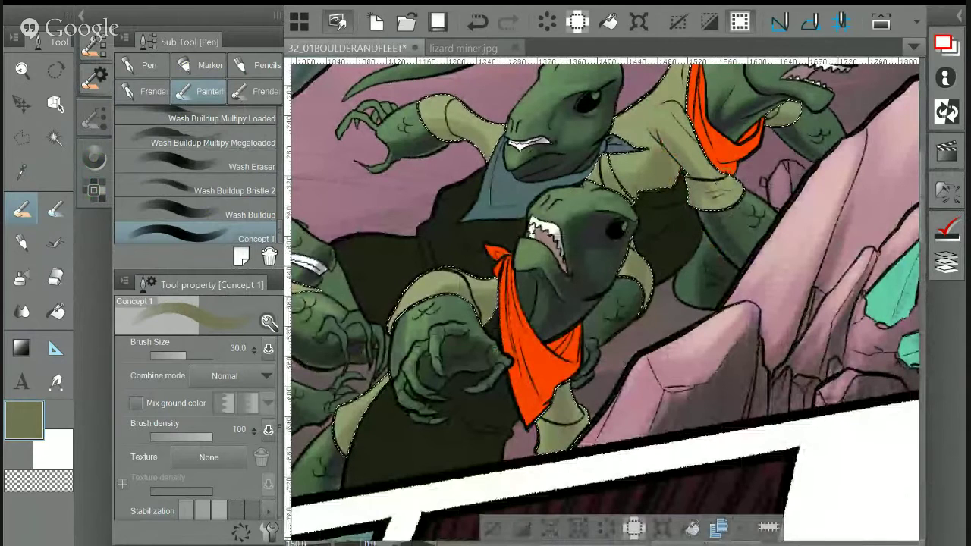
pyautogui.moveTo(599, 163); pyautogui.dragTo(645, 196)
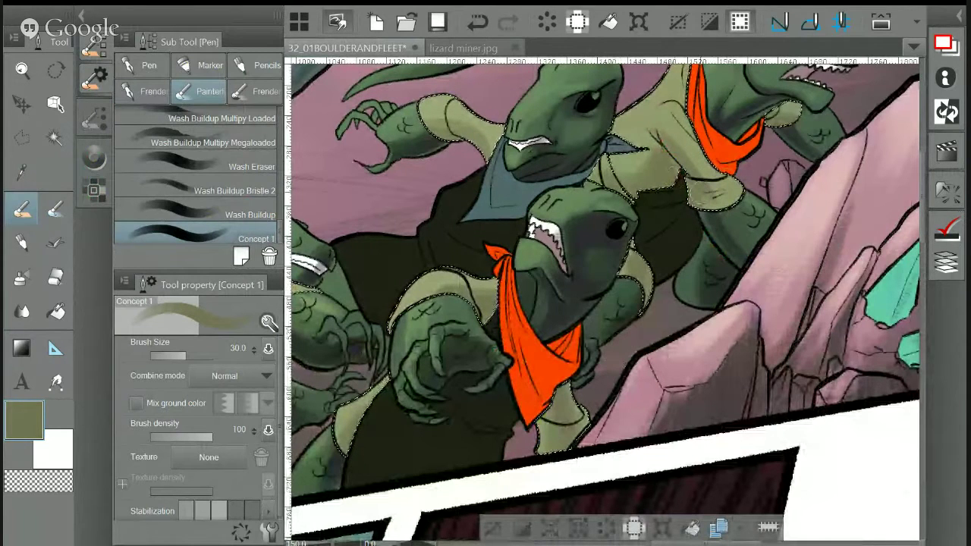
pyautogui.moveTo(766, 114); pyautogui.dragTo(797, 91)
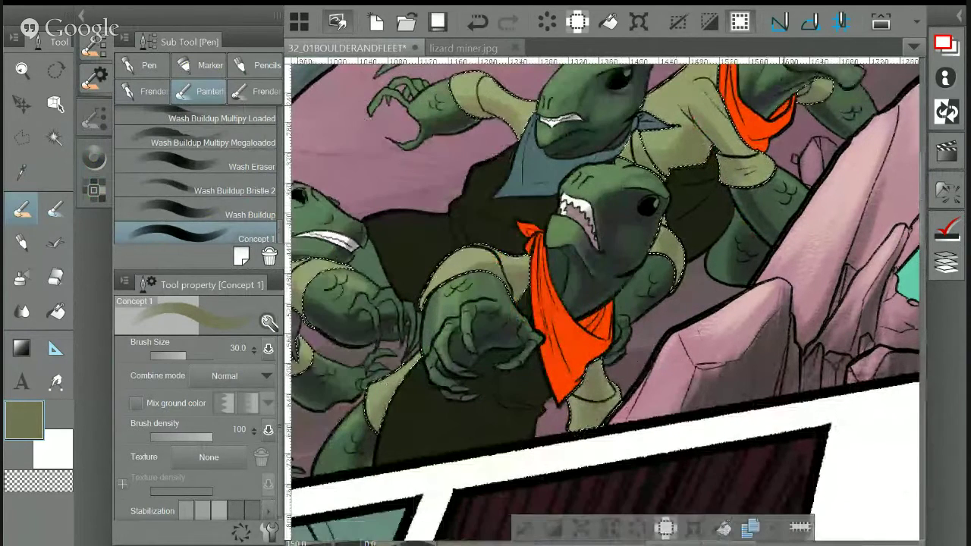
pyautogui.moveTo(606, 303); pyautogui.dragTo(756, 231)
pyautogui.moveTo(378, 232); pyautogui.dragTo(381, 236)
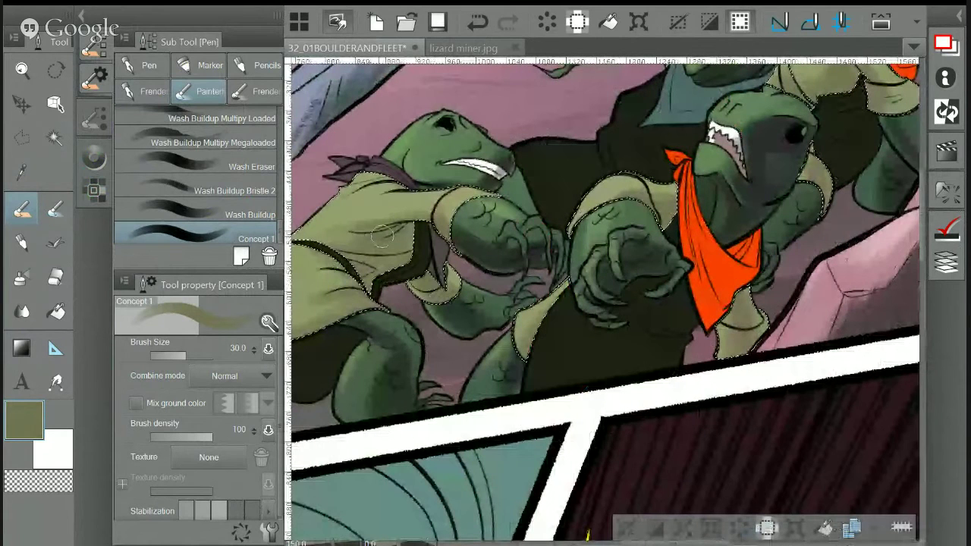
# Sample a darker olive from the apron in the lizard miner image and deepen the fold shadows on the crouching lizard's shirt
pyautogui.hotkey('ctrl', 'Tab')
pyautogui.press('i')
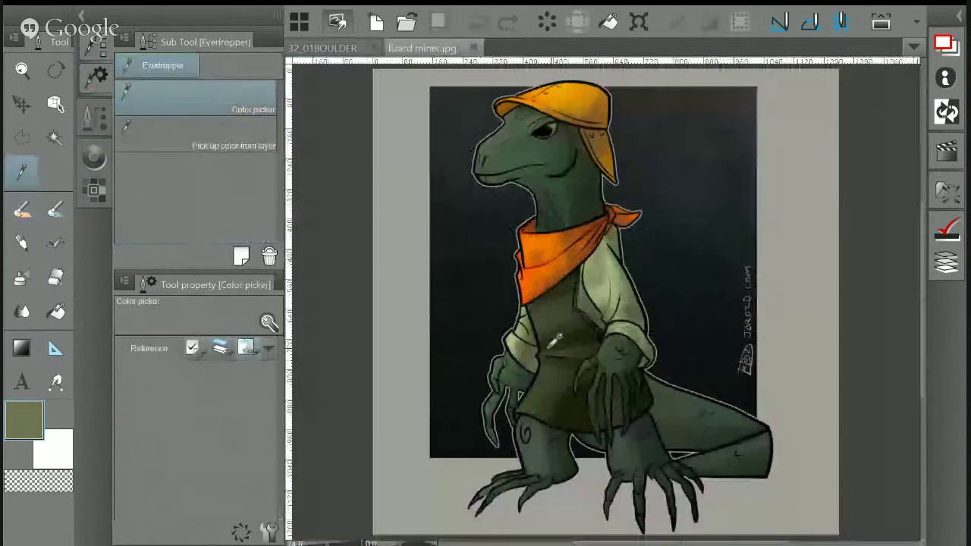
pyautogui.click(551, 345)
pyautogui.hotkey('ctrl', 'Tab')
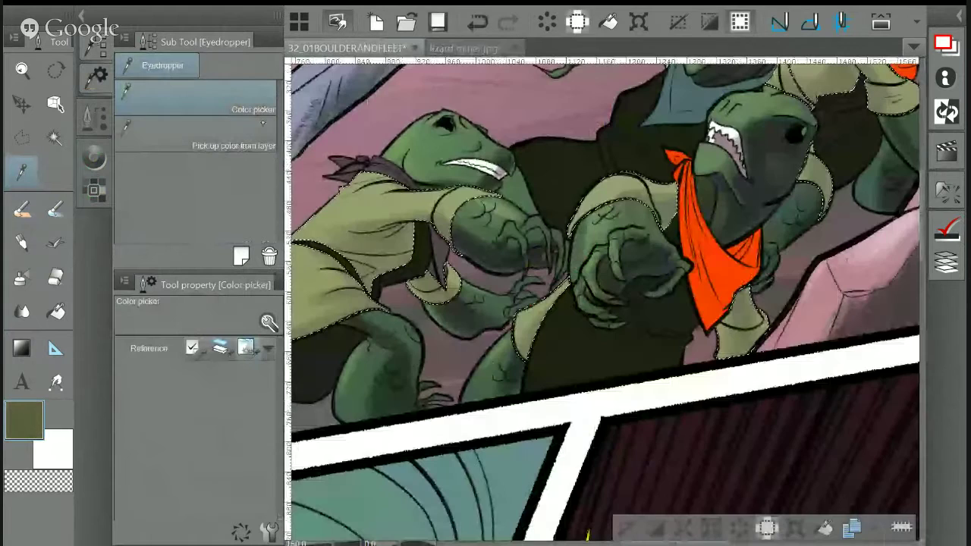
pyautogui.press('p')
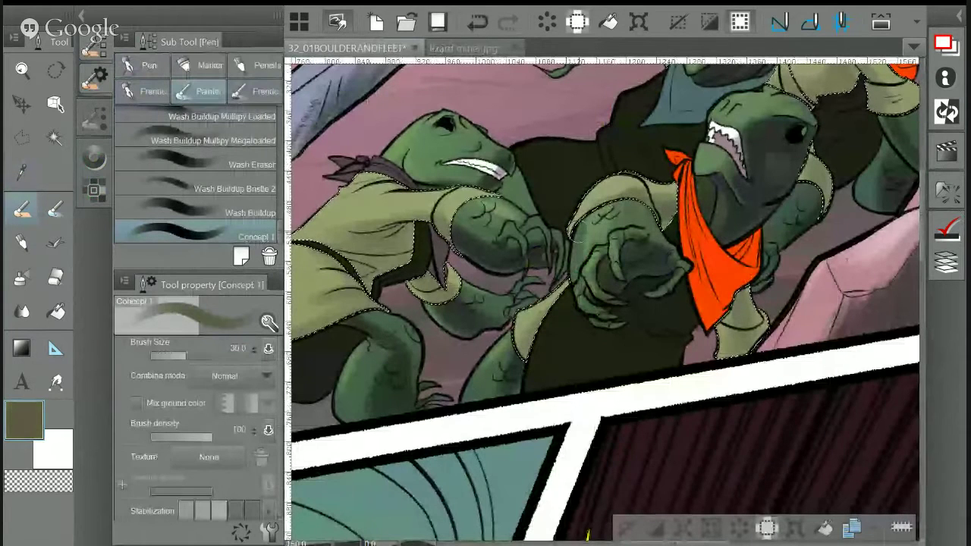
pyautogui.moveTo(352, 262)
pyautogui.mouseDown()
pyautogui.moveTo(371, 289)
pyautogui.moveTo(365, 250)
pyautogui.moveTo(440, 243)
pyautogui.moveTo(444, 304)
pyautogui.mouseUp()
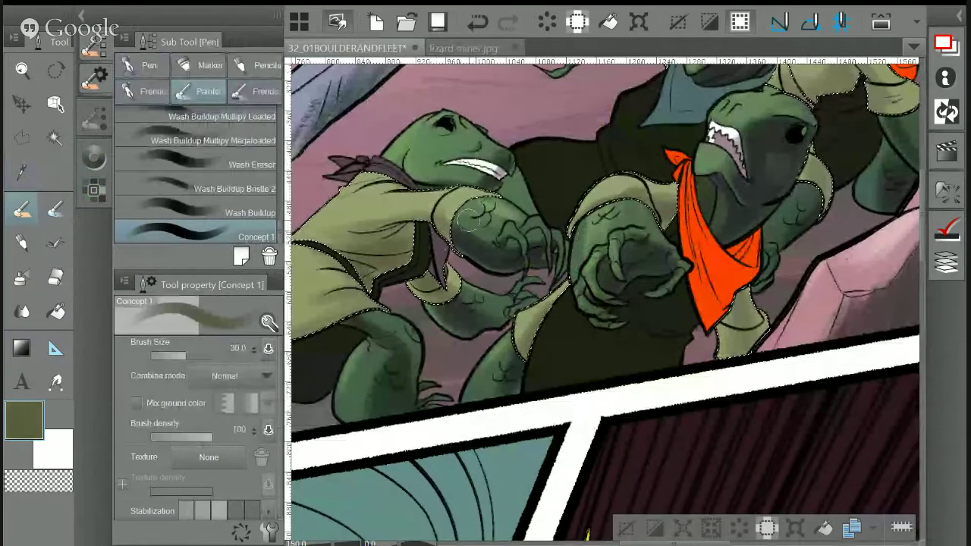
# Shade the rear lizards' shirts with a shadow tone sampled from the shirt of the lizard in the orange bandana
pyautogui.hscroll(-3, 444, 303)
pyautogui.hscroll(-3, 536, 289)
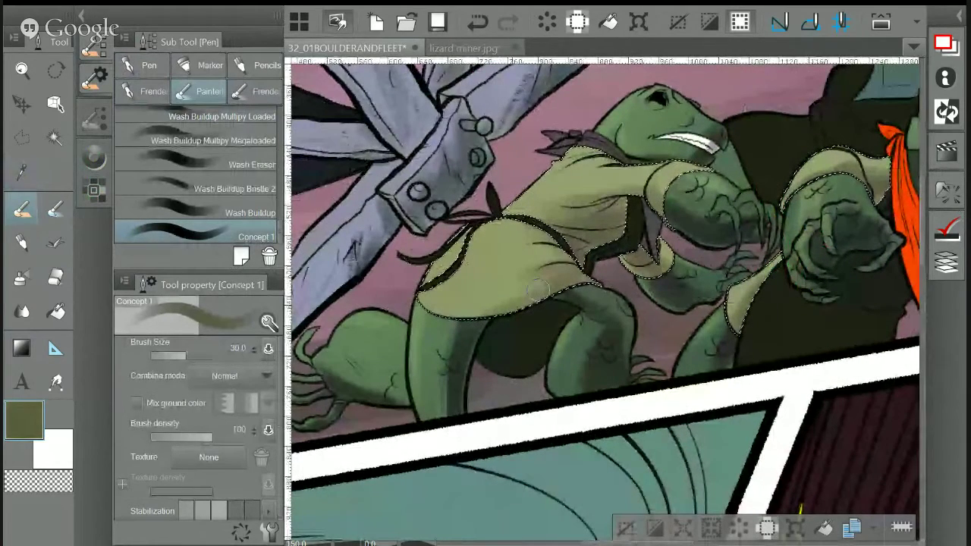
pyautogui.hscroll(10, 536, 289)
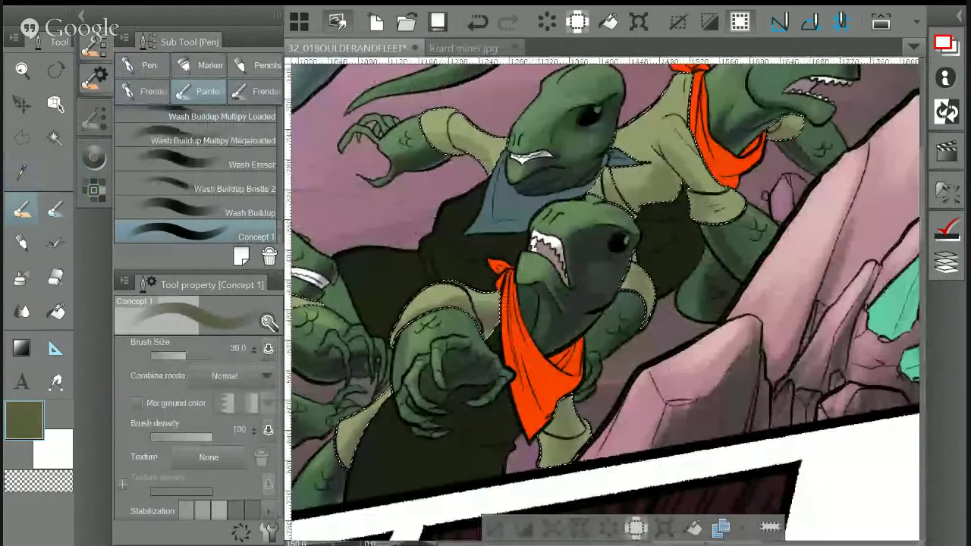
pyautogui.hscroll(1, 643, 206)
pyautogui.scroll(1, 642, 206)
pyautogui.keyDown('alt'); pyautogui.click(642, 206); pyautogui.keyUp('alt')
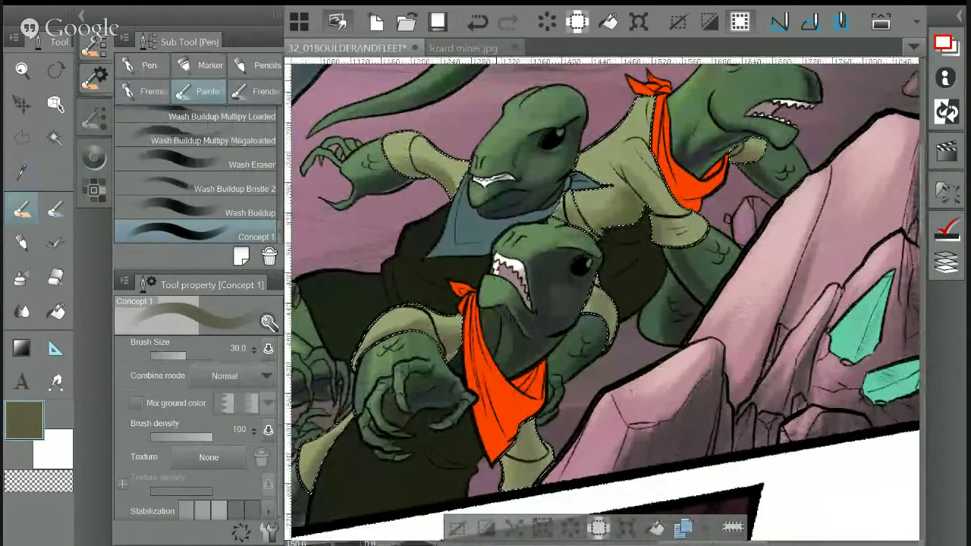
pyautogui.scroll(4, 603, 300)
pyautogui.hscroll(-2, 603, 301)
pyautogui.scroll(-3, 603, 301)
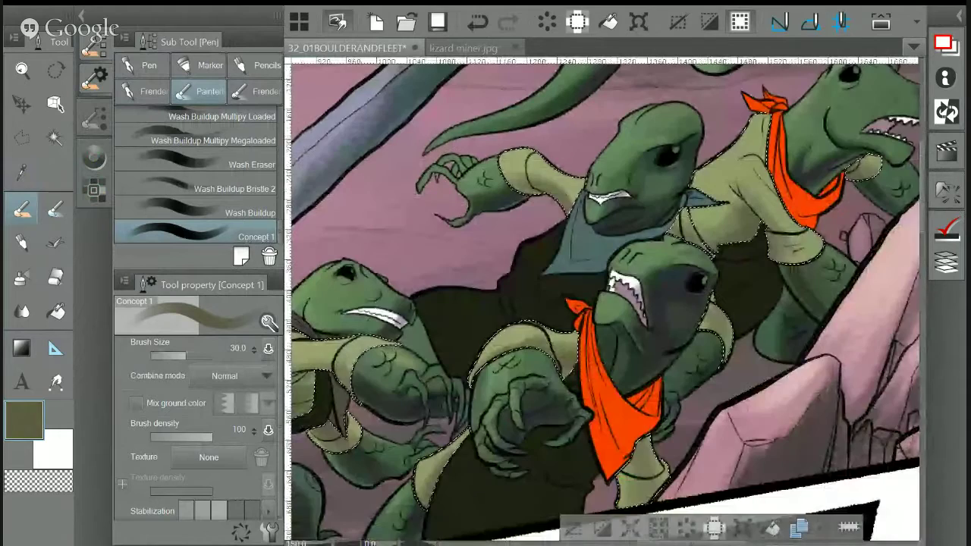
# Set the painting colour to a pale yellow-green (H 66, S 30, V 77) and paint highlights on the lizards' shirts
pyautogui.keyDown('alt'); pyautogui.click(441, 468); pyautogui.keyUp('alt')
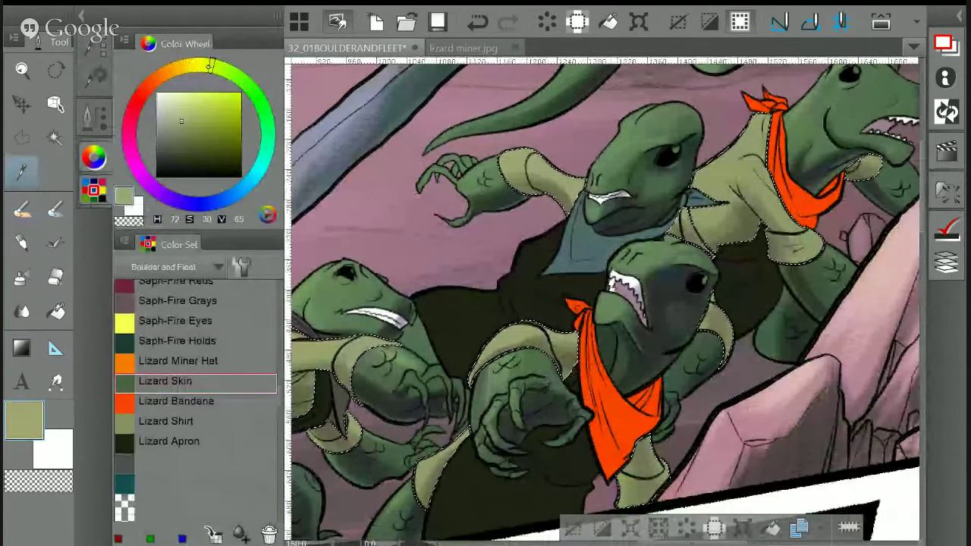
pyautogui.keyDown('alt'); pyautogui.click(711, 252); pyautogui.keyUp('alt')
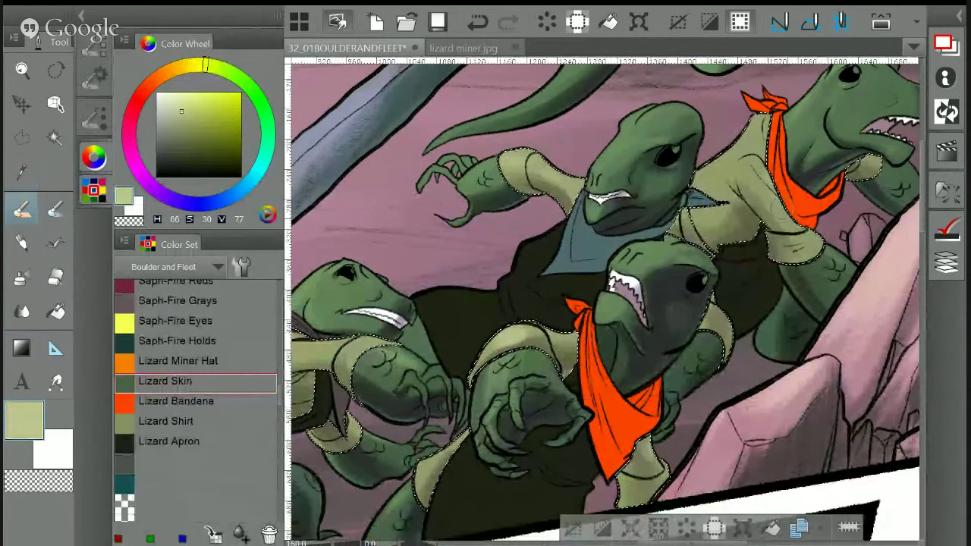
pyautogui.moveTo(728, 156); pyautogui.dragTo(883, 71)
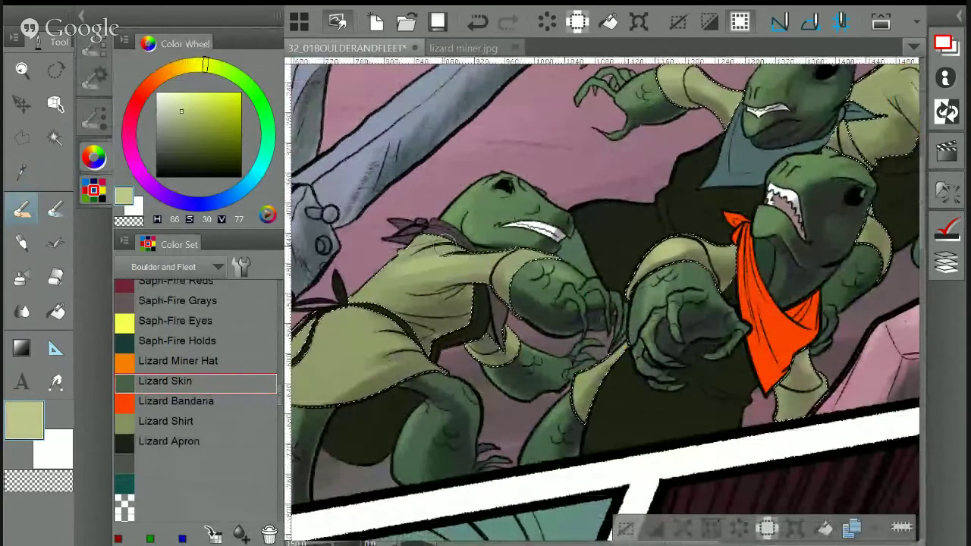
pyautogui.moveTo(429, 244); pyautogui.dragTo(379, 284)
pyautogui.moveTo(386, 331)
pyautogui.mouseDown()
pyautogui.moveTo(345, 354)
pyautogui.moveTo(322, 341)
pyautogui.mouseUp()
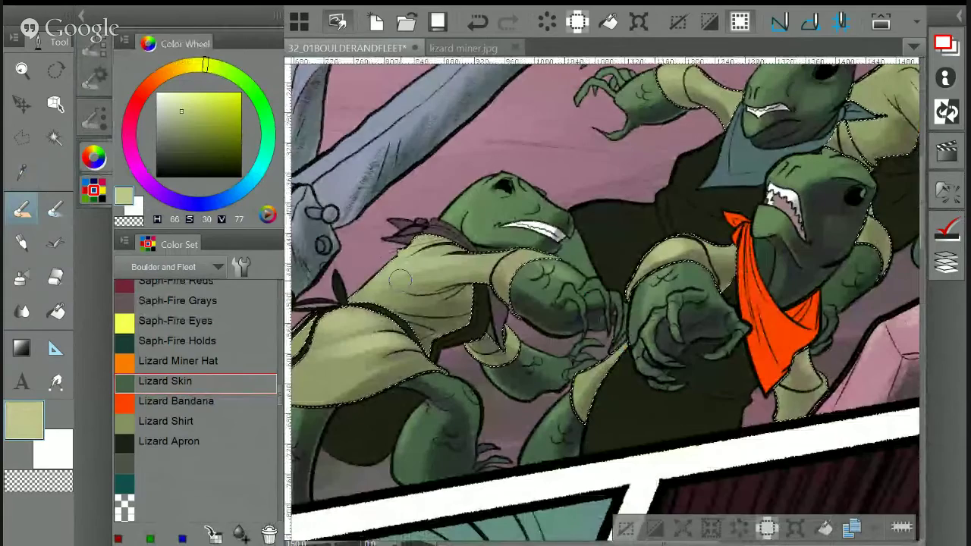
pyautogui.moveTo(400, 280); pyautogui.dragTo(528, 239)
pyautogui.moveTo(452, 270)
pyautogui.mouseDown()
pyautogui.moveTo(417, 299)
pyautogui.moveTo(402, 349)
pyautogui.mouseUp()
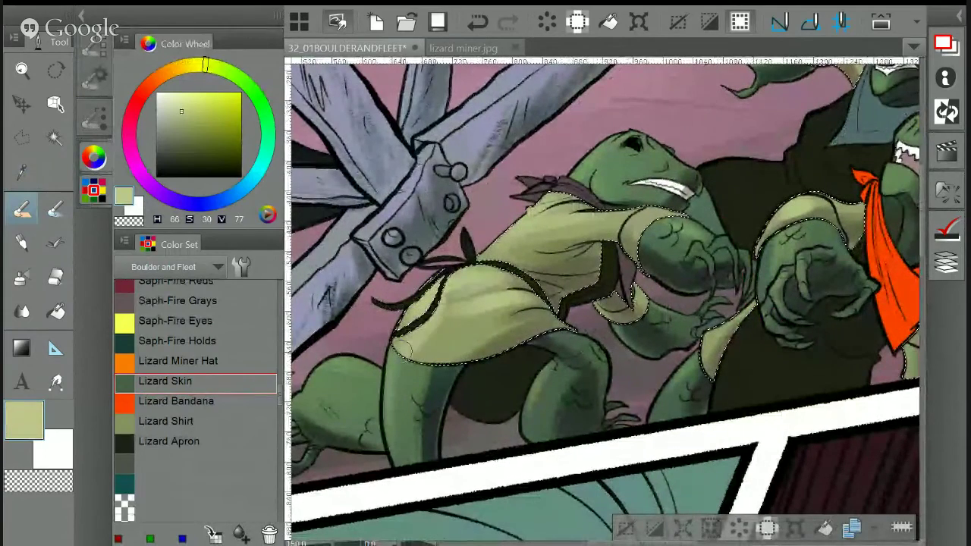
pyautogui.moveTo(558, 315)
pyautogui.mouseDown()
pyautogui.moveTo(522, 351)
pyautogui.moveTo(433, 397)
pyautogui.mouseUp()
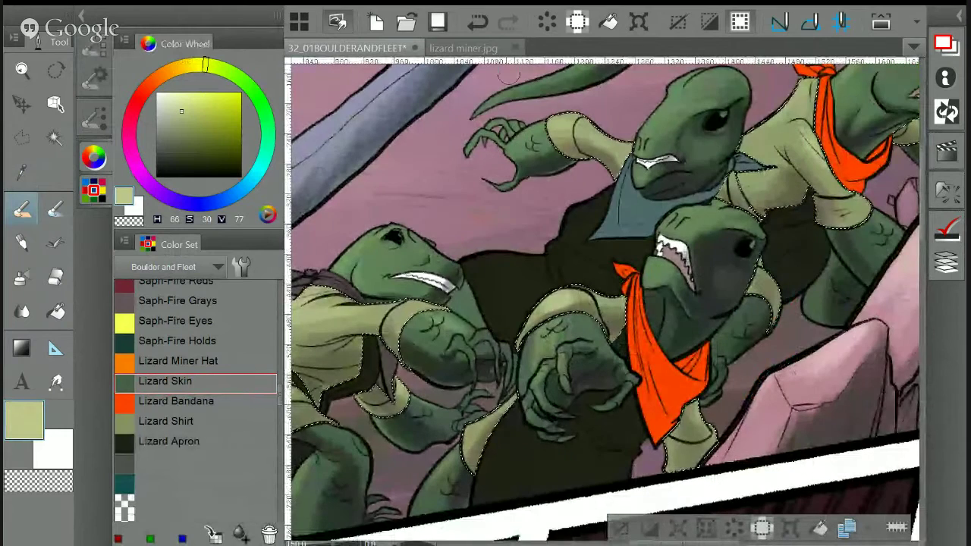
# Sample a dark olive (H 55, S 25, V 36) from the lizard miner's sleeve and paint deeper shadows on the rear lizards' shirts
pyautogui.click(464, 48)
pyautogui.press('i')
pyautogui.click(640, 310)
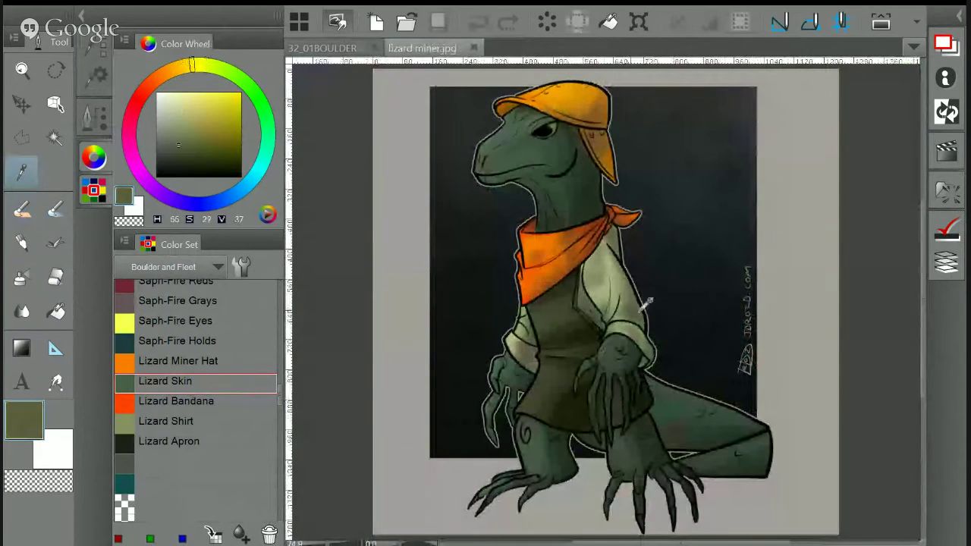
pyautogui.click(643, 305)
pyautogui.click(331, 47)
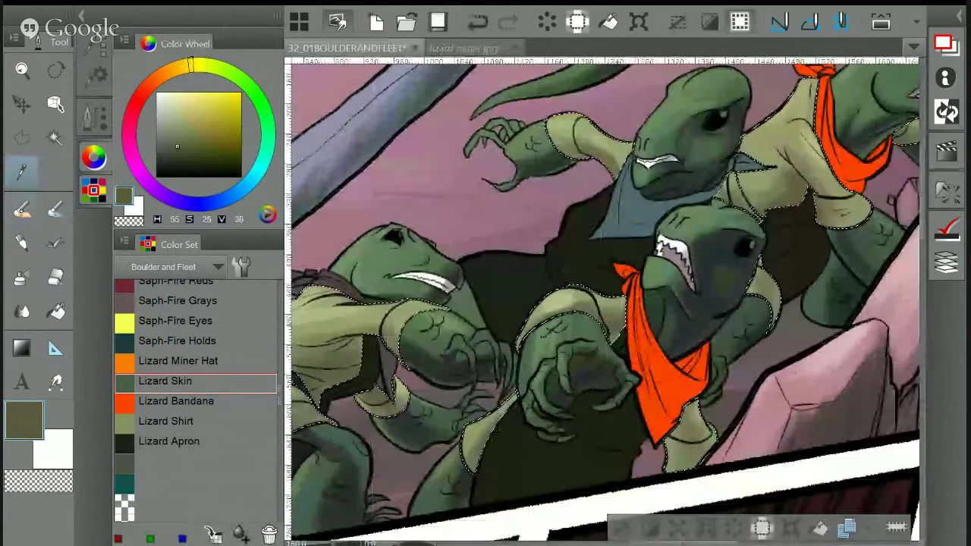
pyautogui.press('p')
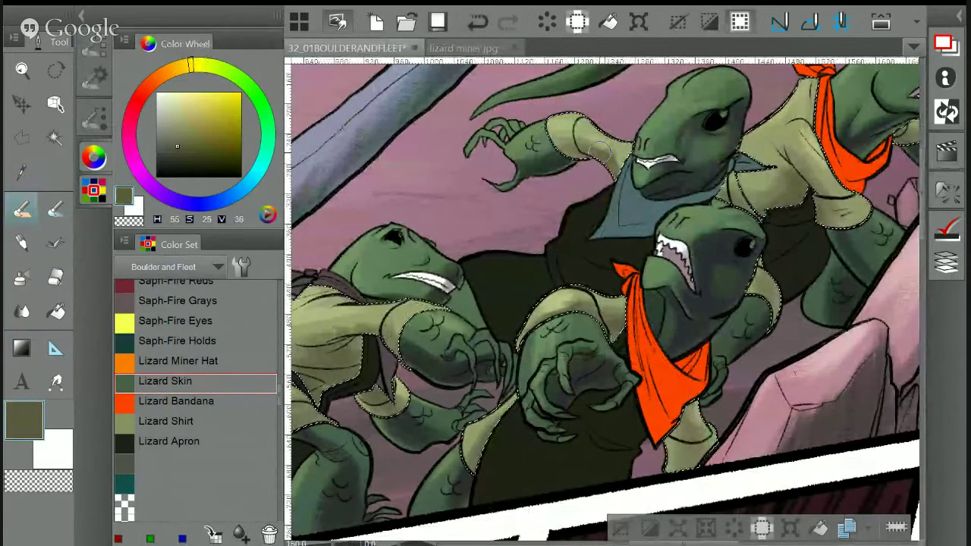
pyautogui.moveTo(779, 175); pyautogui.dragTo(565, 223)
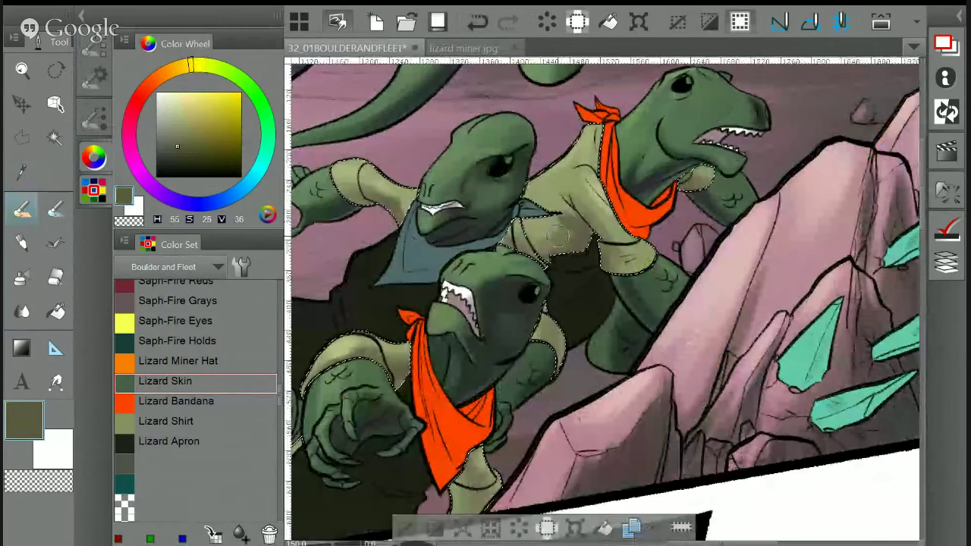
pyautogui.moveTo(735, 173); pyautogui.dragTo(879, 163)
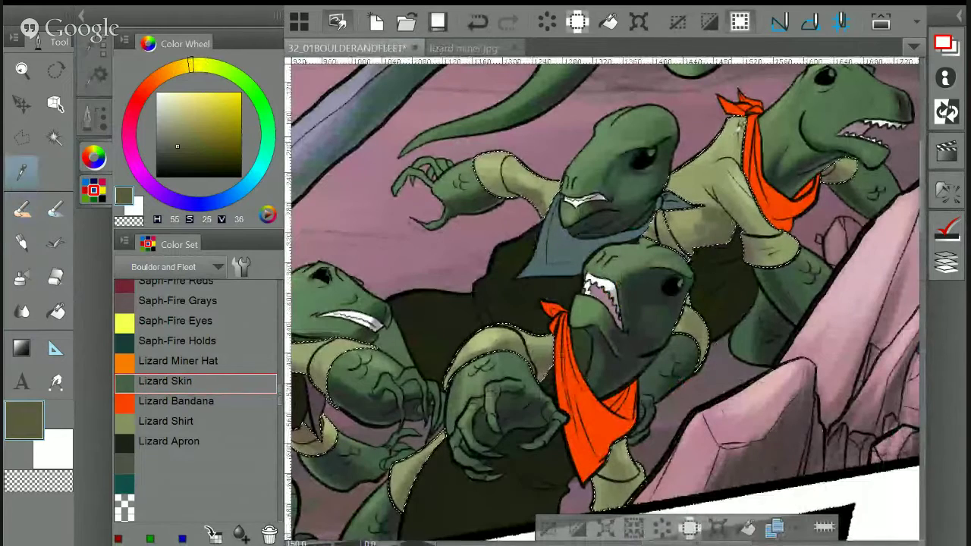
# Sample a light green from the rear bandana lizard's shirt and brush it over the lit areas with Concept 1
pyautogui.keyDown('alt'); pyautogui.click(732, 125); pyautogui.keyUp('alt')
pyautogui.moveTo(727, 136)
pyautogui.mouseDown()
pyautogui.moveTo(667, 187)
pyautogui.moveTo(718, 151)
pyautogui.moveTo(741, 187)
pyautogui.moveTo(709, 173)
pyautogui.moveTo(671, 178)
pyautogui.moveTo(657, 237)
pyautogui.moveTo(677, 256)
pyautogui.moveTo(894, 182)
pyautogui.mouseUp()
pyautogui.press('p')
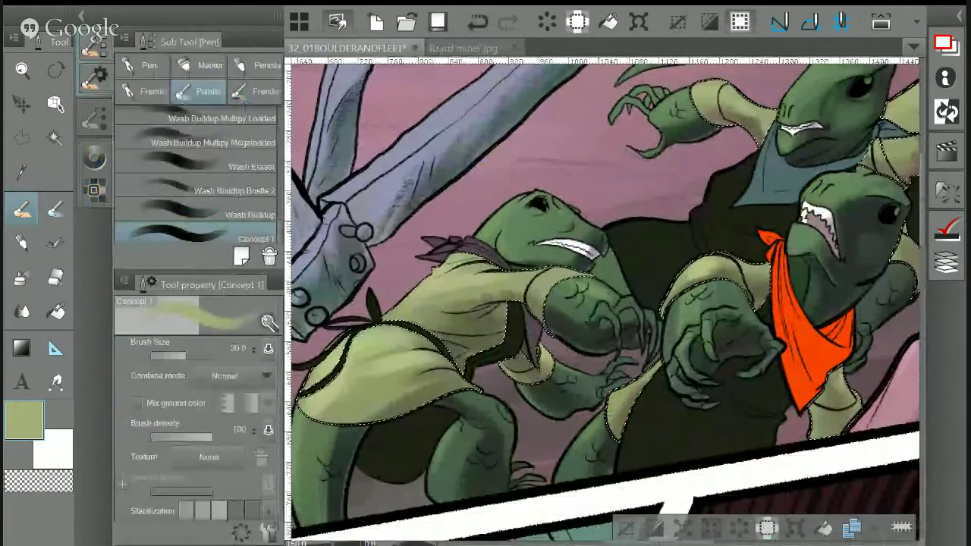
# Switch to the Dry Brush Inker, sample a pale green from the crouching lizard's shirt and brush highlights onto its lower back
pyautogui.press('p')
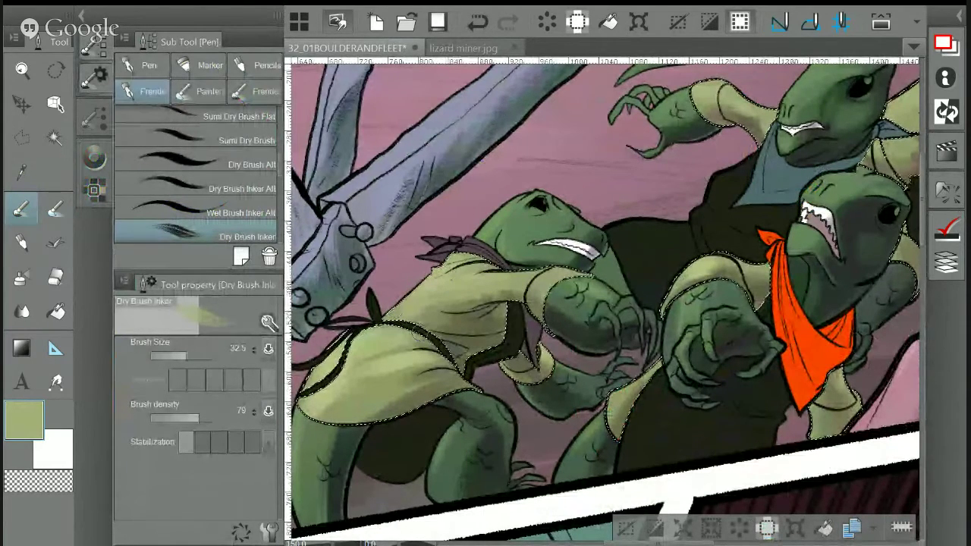
pyautogui.press('i')
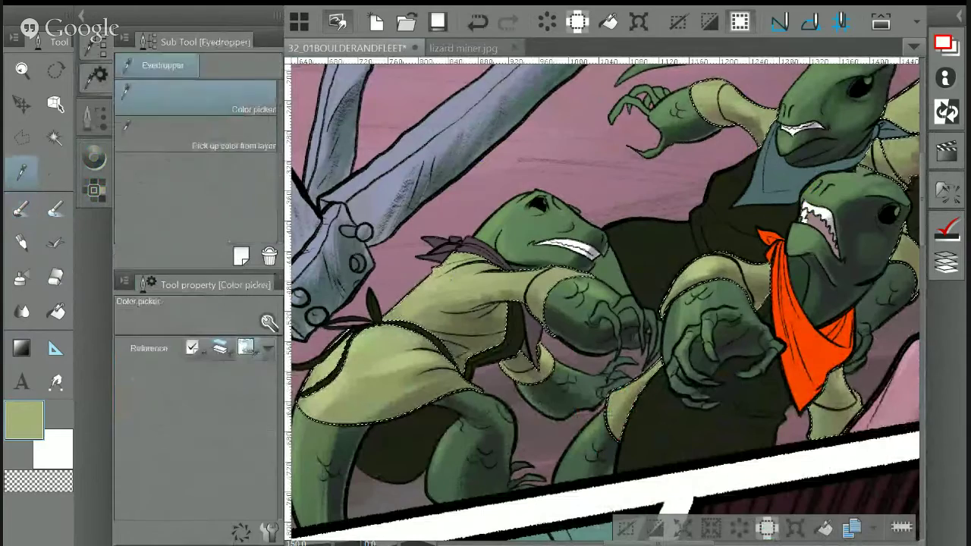
pyautogui.moveTo(337, 343); pyautogui.dragTo(519, 214)
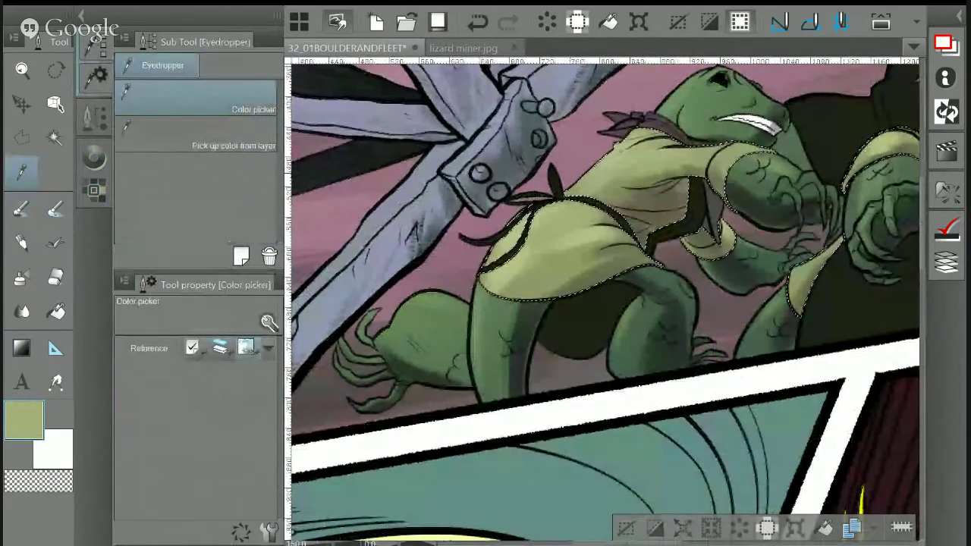
pyautogui.press('b')
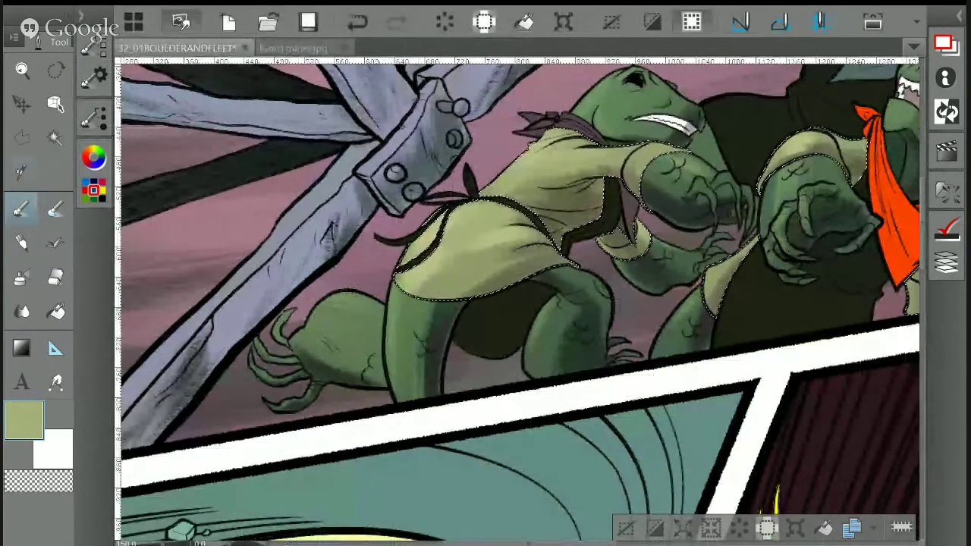
pyautogui.keyDown('alt'); pyautogui.click(413, 262); pyautogui.keyUp('alt')
pyautogui.moveTo(442, 215)
pyautogui.mouseDown()
pyautogui.moveTo(428, 254)
pyautogui.moveTo(462, 214)
pyautogui.moveTo(446, 221)
pyautogui.moveTo(464, 237)
pyautogui.mouseUp()
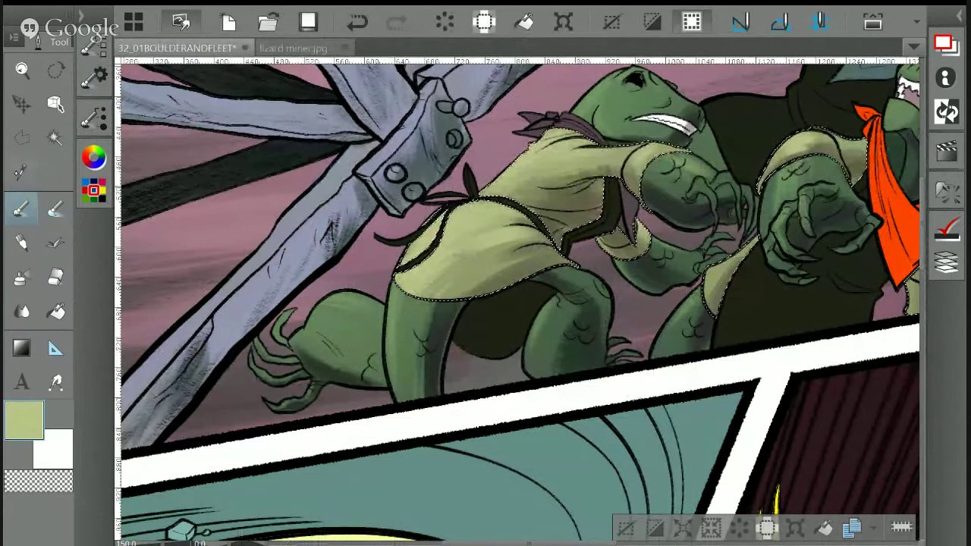
# Sample olive and mid-green tones from the lizards' shirts and shade the hem of the crouching lizard's shirt
pyautogui.press('i')
pyautogui.click(574, 168)
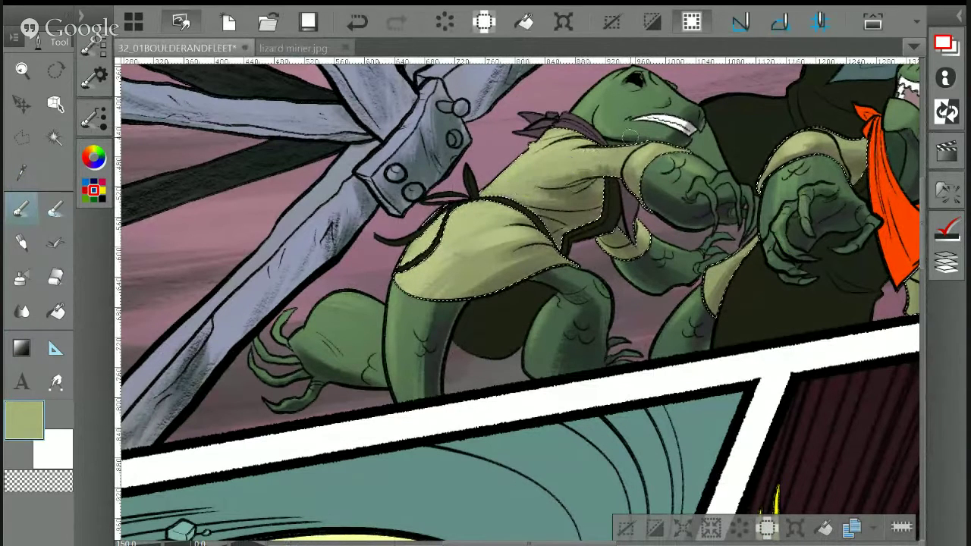
pyautogui.press('i')
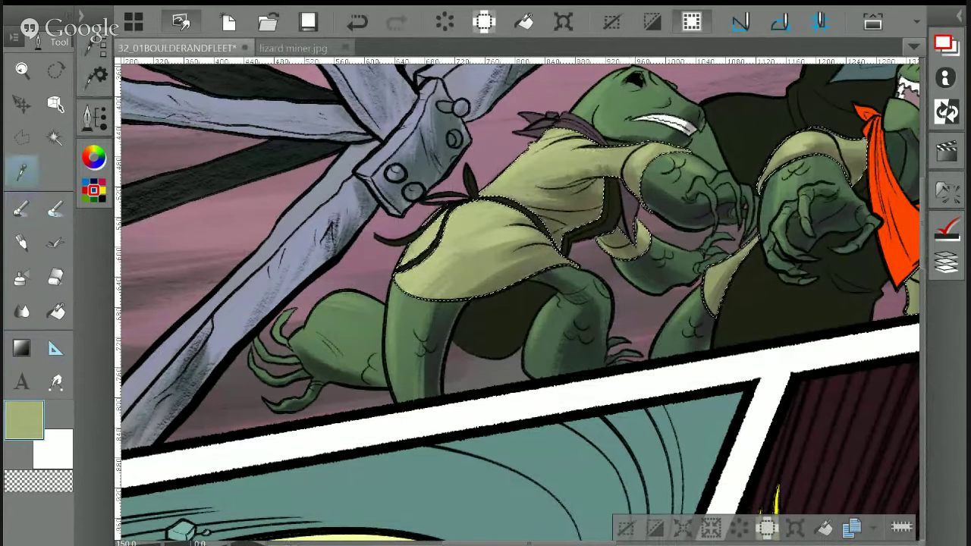
pyautogui.click(815, 155)
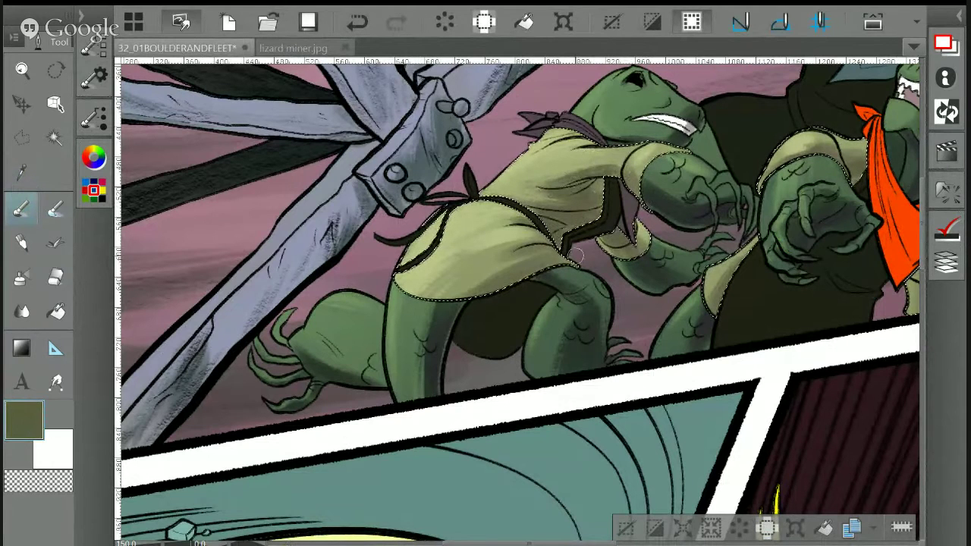
pyautogui.keyDown('alt'); pyautogui.click(491, 256); pyautogui.keyUp('alt')
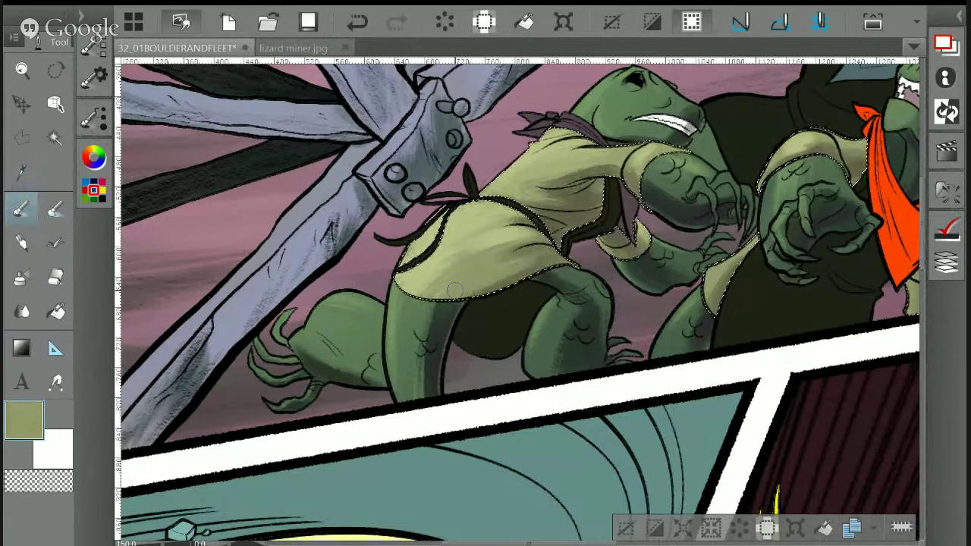
pyautogui.moveTo(476, 294); pyautogui.dragTo(467, 269)
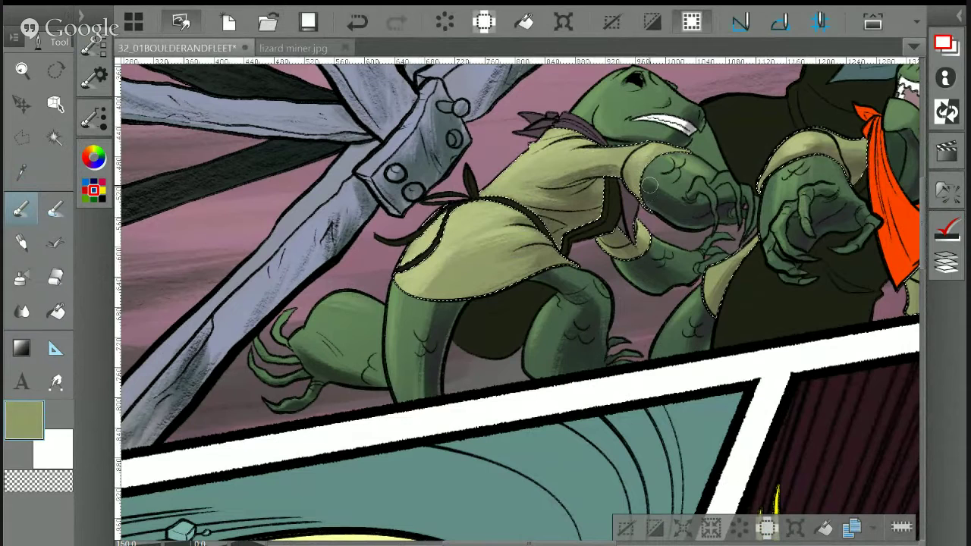
# Sample a dark olive from the shadowed side of the crouching lizard's shirt and deepen the shading beneath its arm
pyautogui.press('i')
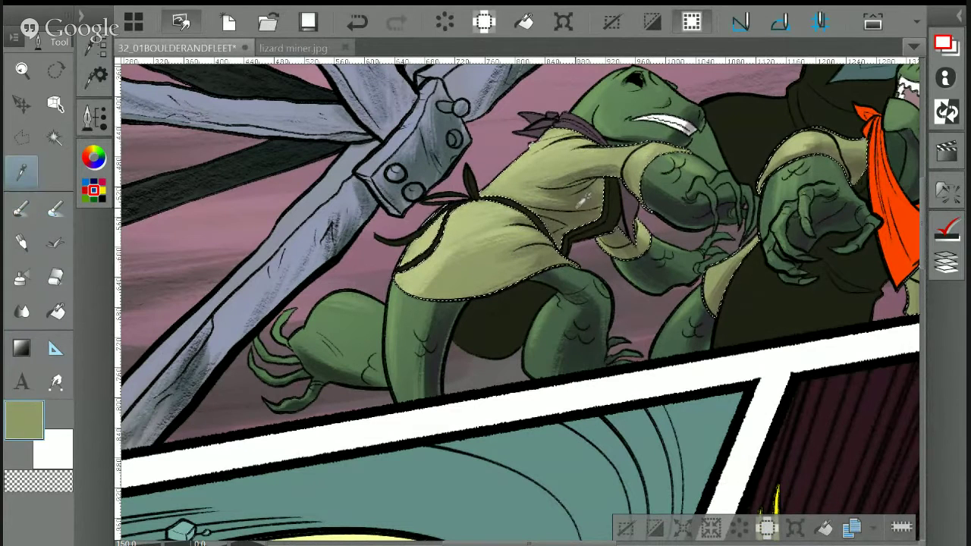
pyautogui.click(579, 196)
pyautogui.press('b')
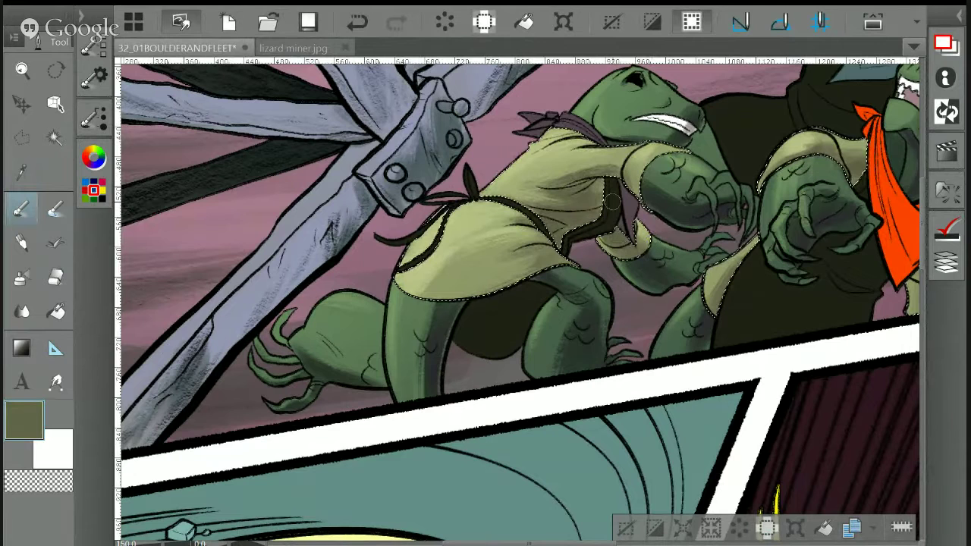
# Sample a mid-tone green from the crouching lizard's upper sleeve and blend the shading across its shirt's side and lower folds
pyautogui.press('i')
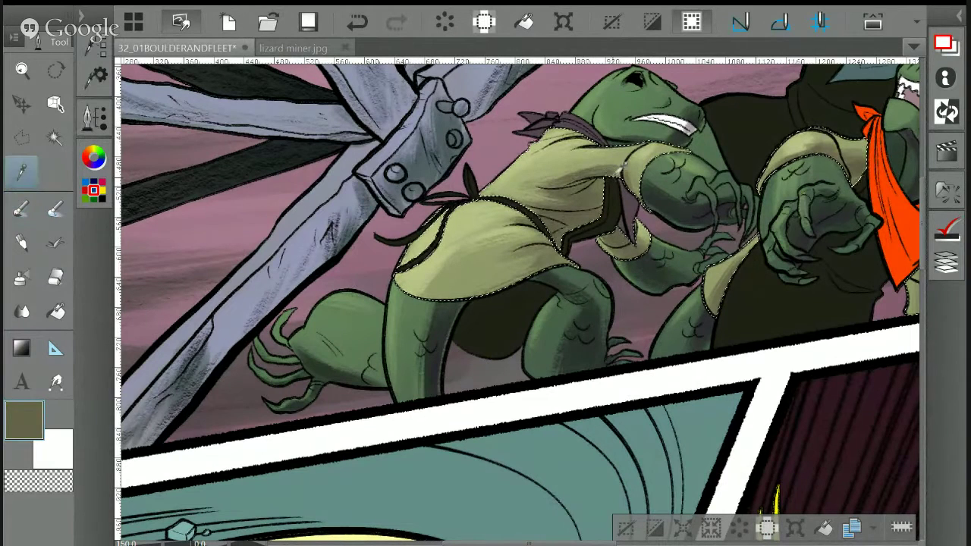
pyautogui.click(607, 153)
pyautogui.press('b')
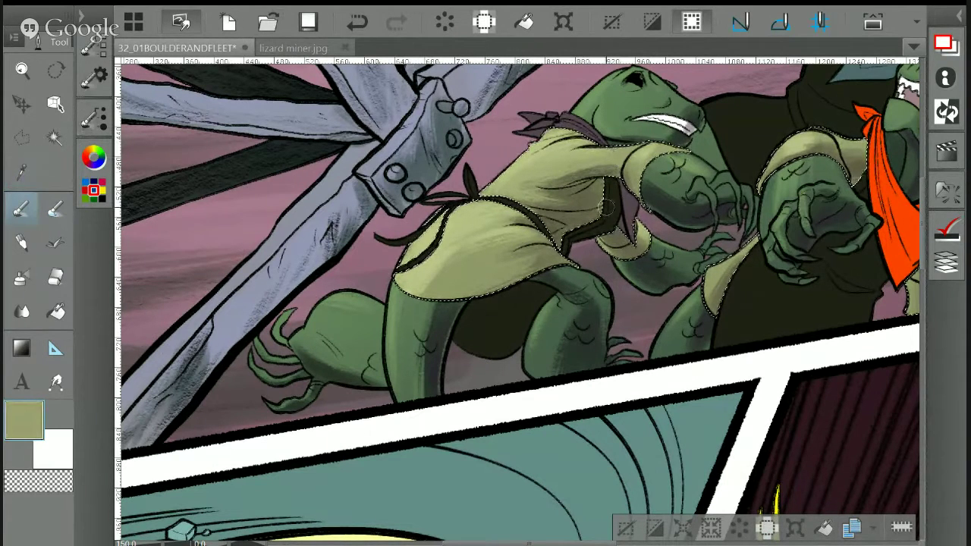
pyautogui.moveTo(536, 206); pyautogui.dragTo(442, 294)
pyautogui.moveTo(379, 295)
pyautogui.mouseDown()
pyautogui.moveTo(350, 326)
pyautogui.moveTo(344, 319)
pyautogui.moveTo(311, 345)
pyautogui.moveTo(306, 360)
pyautogui.moveTo(330, 320)
pyautogui.mouseUp()
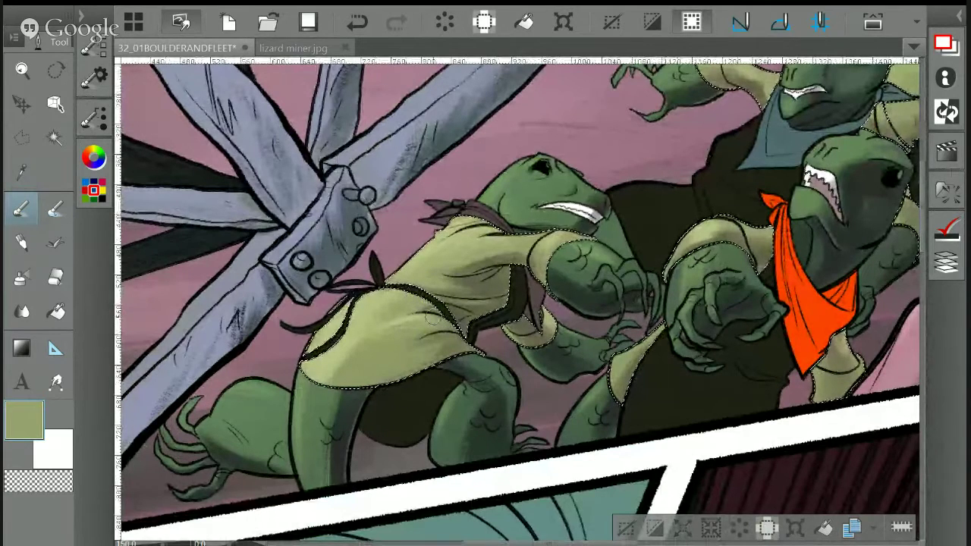
pyautogui.moveTo(408, 323); pyautogui.dragTo(446, 294)
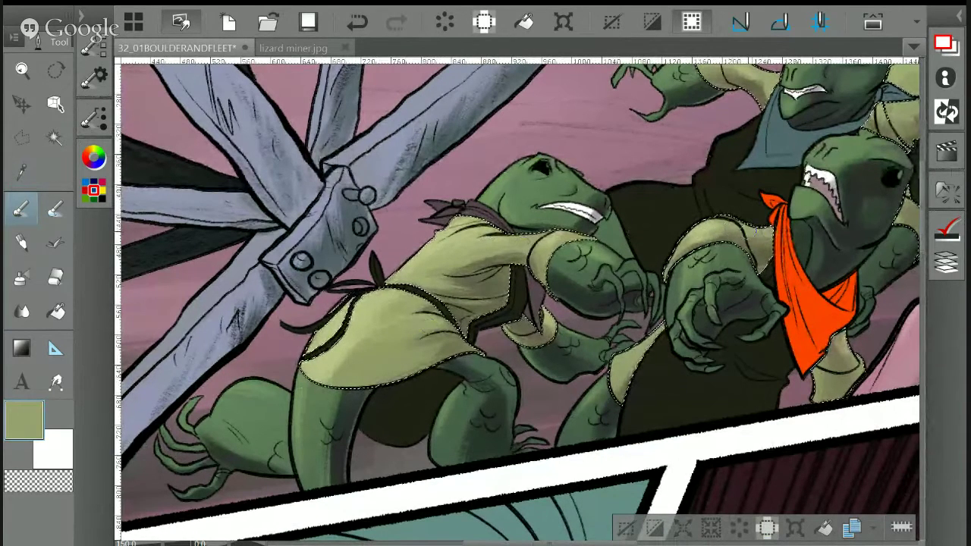
pyautogui.moveTo(485, 303); pyautogui.dragTo(295, 432)
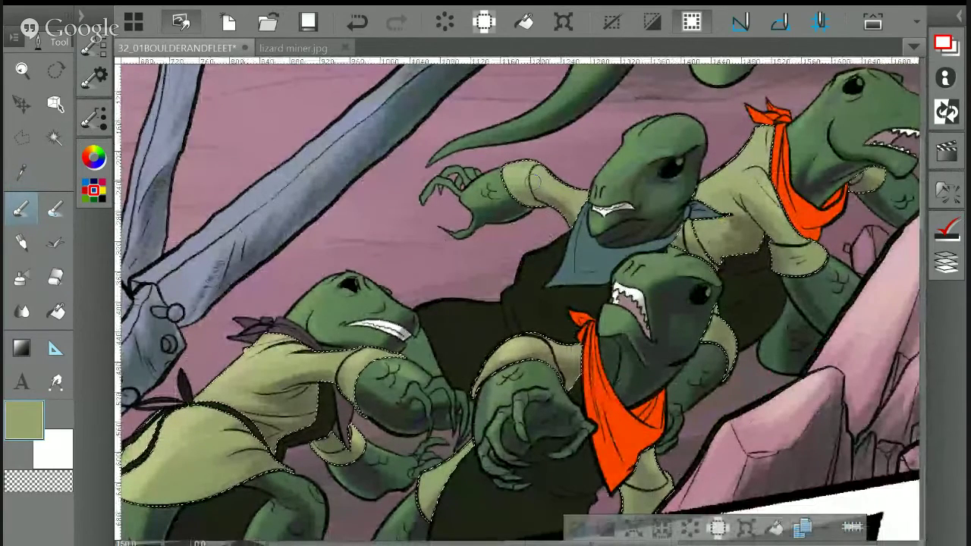
# Sample a dark olive and paint shadows on the blue-bandana lizard's sleeve and the shirt of the rear orange-bandana lizard
pyautogui.press('i')
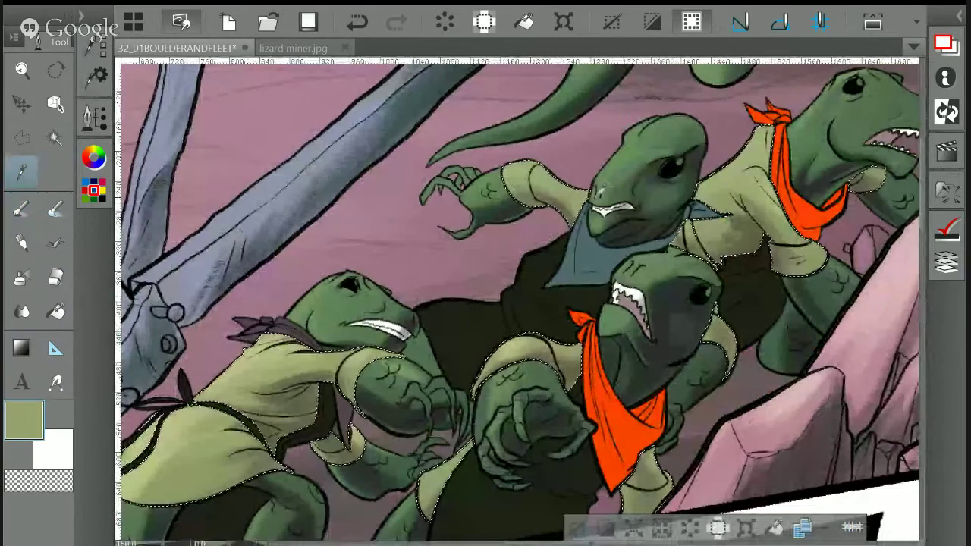
pyautogui.click(151, 428)
pyautogui.press('b')
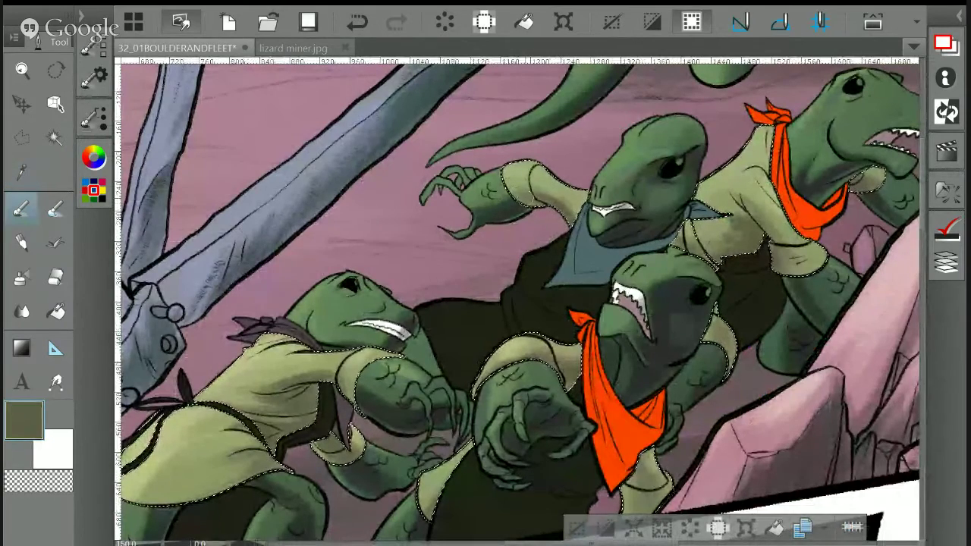
pyautogui.moveTo(518, 192)
pyautogui.mouseDown()
pyautogui.moveTo(508, 191)
pyautogui.moveTo(519, 170)
pyautogui.mouseUp()
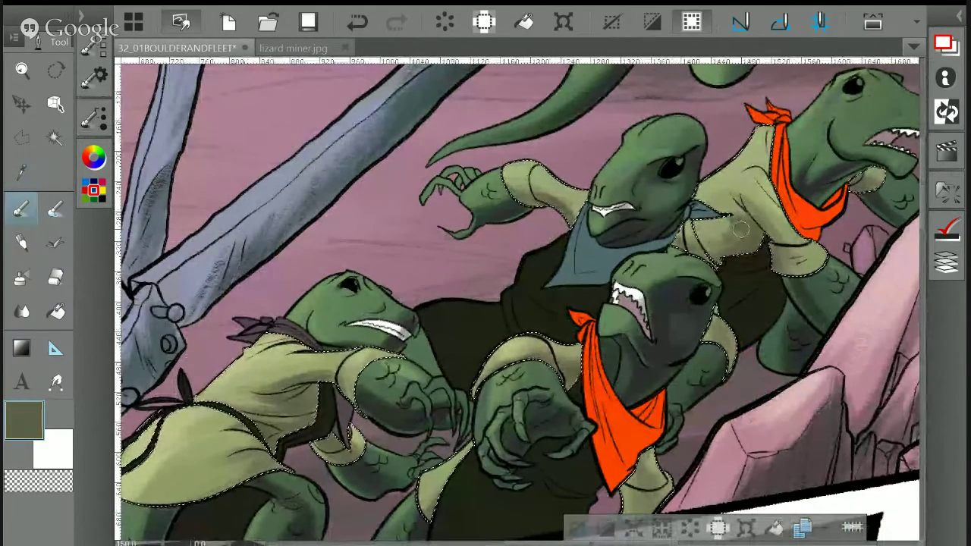
pyautogui.moveTo(747, 229); pyautogui.dragTo(713, 244)
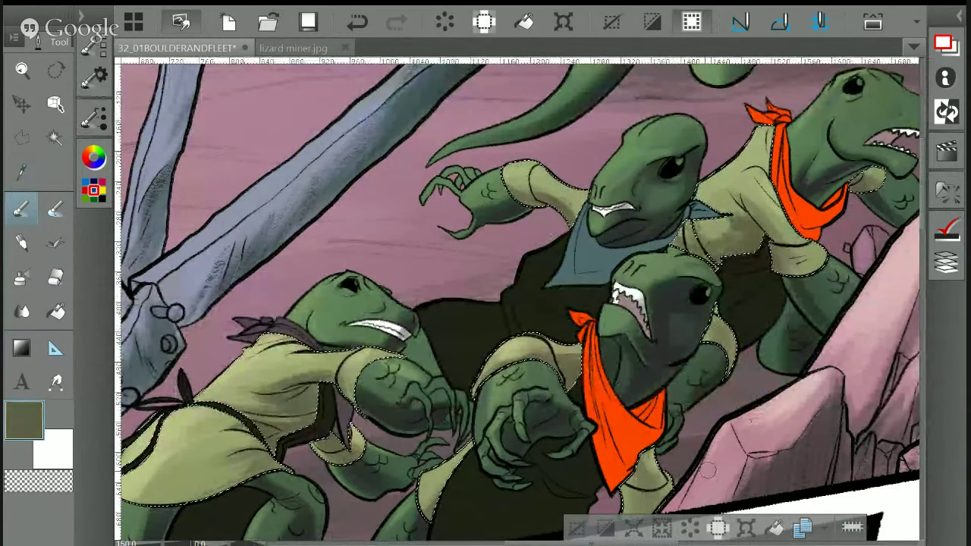
pyautogui.scroll(-3, 519, 303)
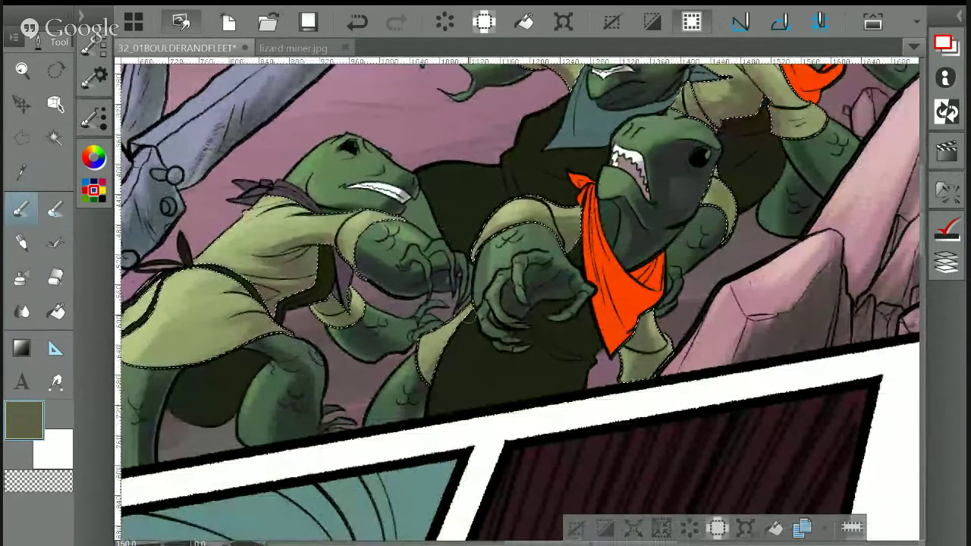
pyautogui.moveTo(542, 245); pyautogui.dragTo(674, 268)
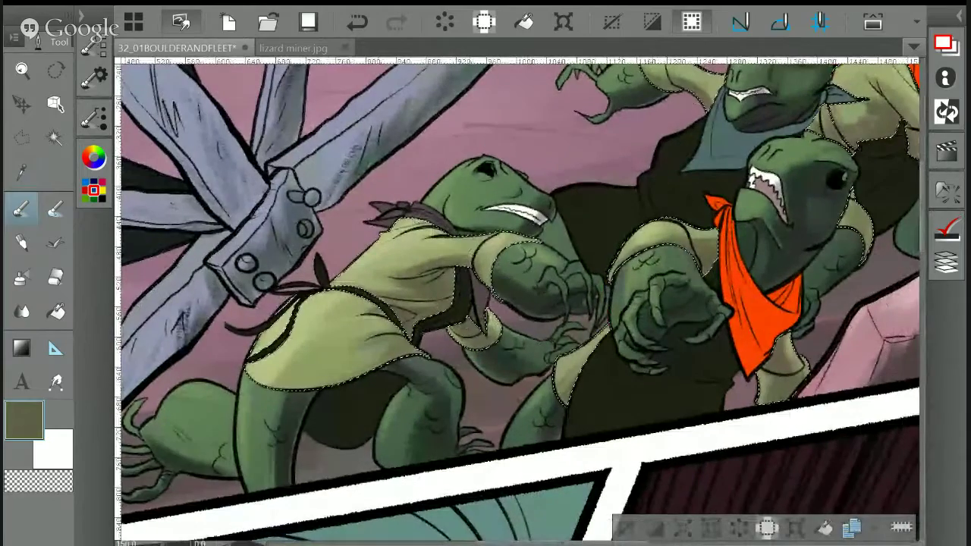
# Sample a mid green from the crouching lizard's shirt and blend the shading across its back and waist
pyautogui.press('i')
pyautogui.click(356, 319)
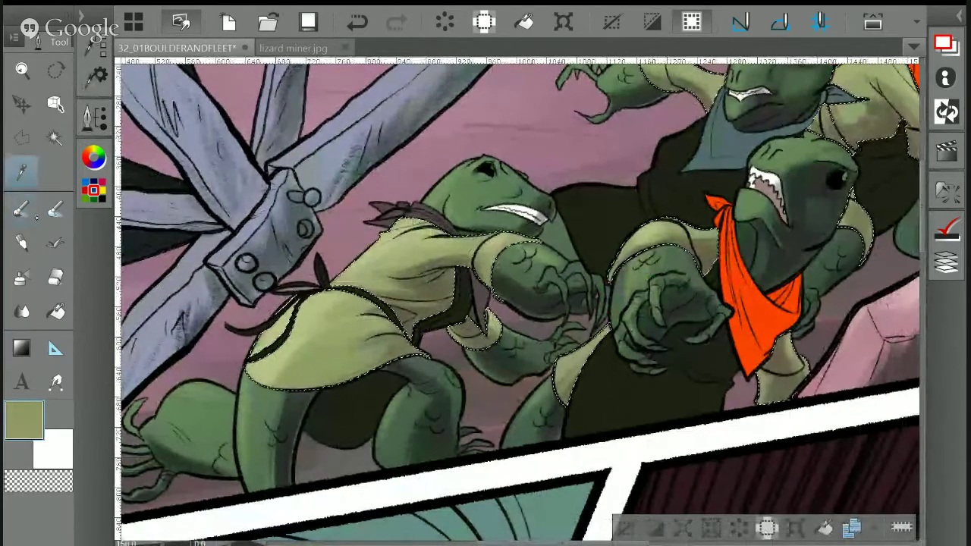
pyautogui.press('b')
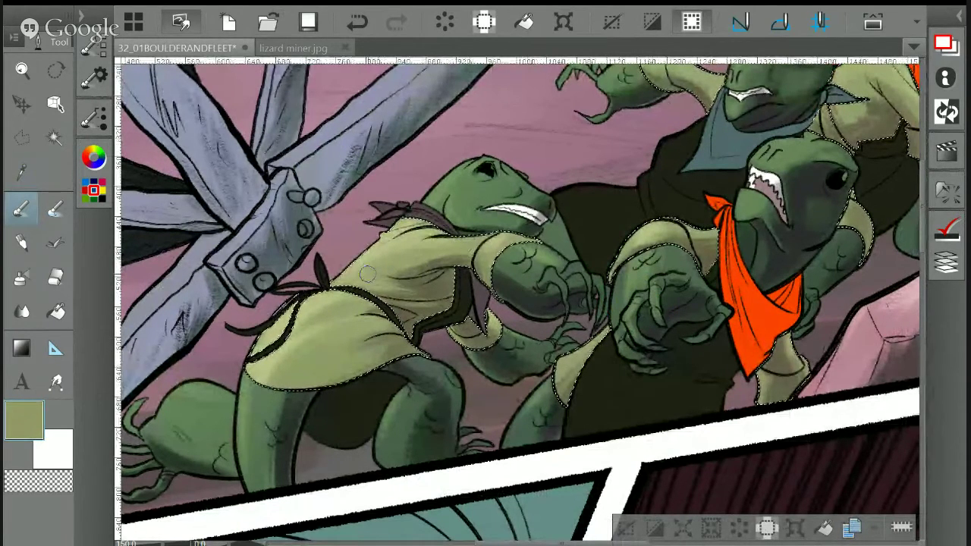
pyautogui.moveTo(443, 266)
pyautogui.mouseDown()
pyautogui.moveTo(329, 402)
pyautogui.moveTo(246, 440)
pyautogui.mouseUp()
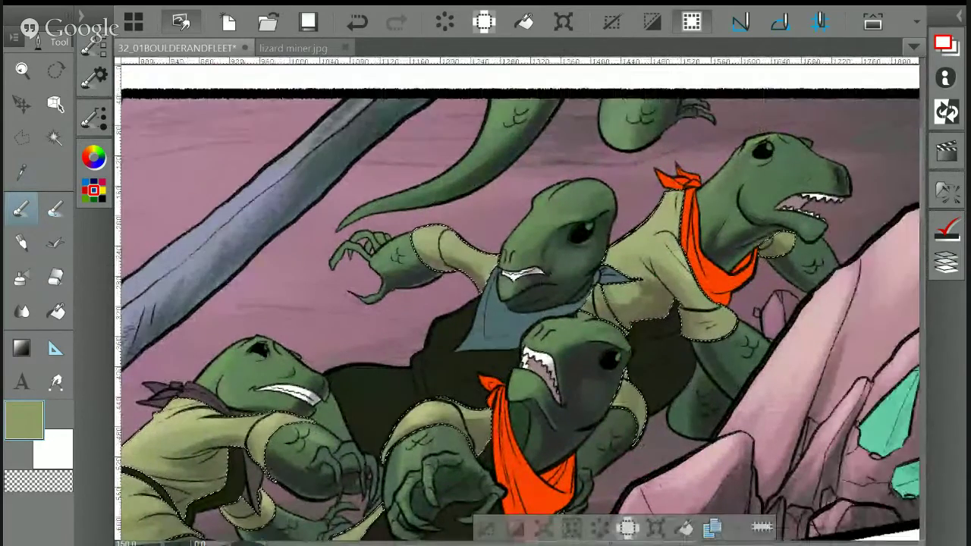
# Sample a darker green from the crouching lizard's shirt and blend the shadows on the rear orange-bandana lizard's shirt
pyautogui.press('i')
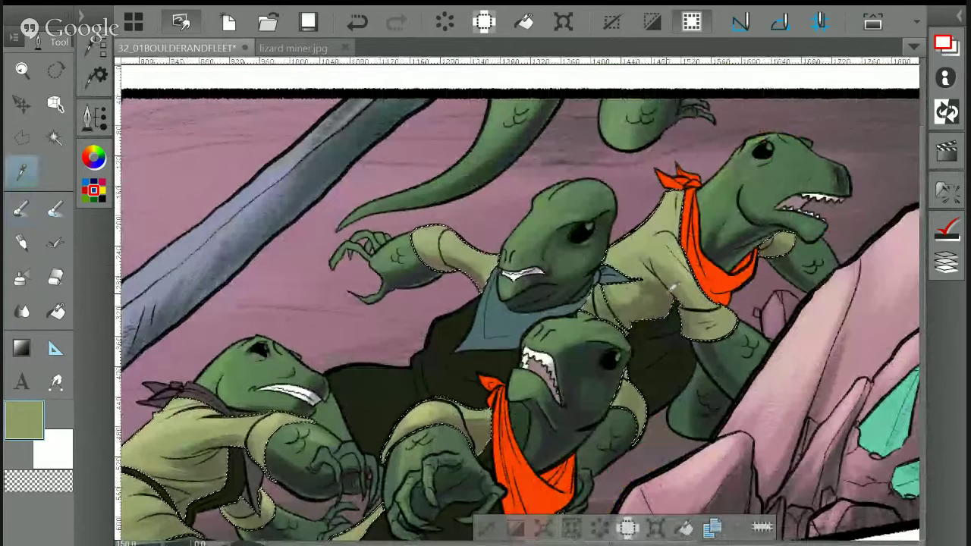
pyautogui.click(182, 509)
pyautogui.press('b')
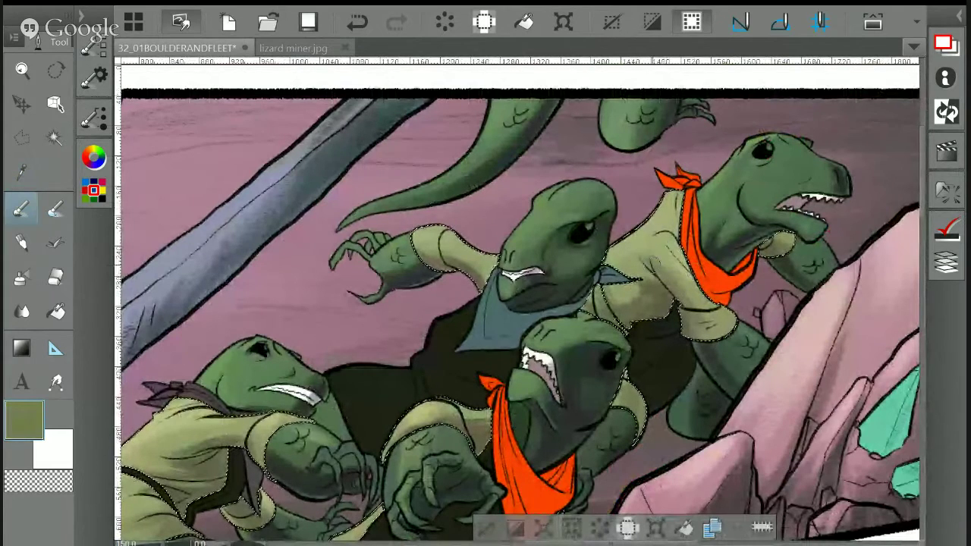
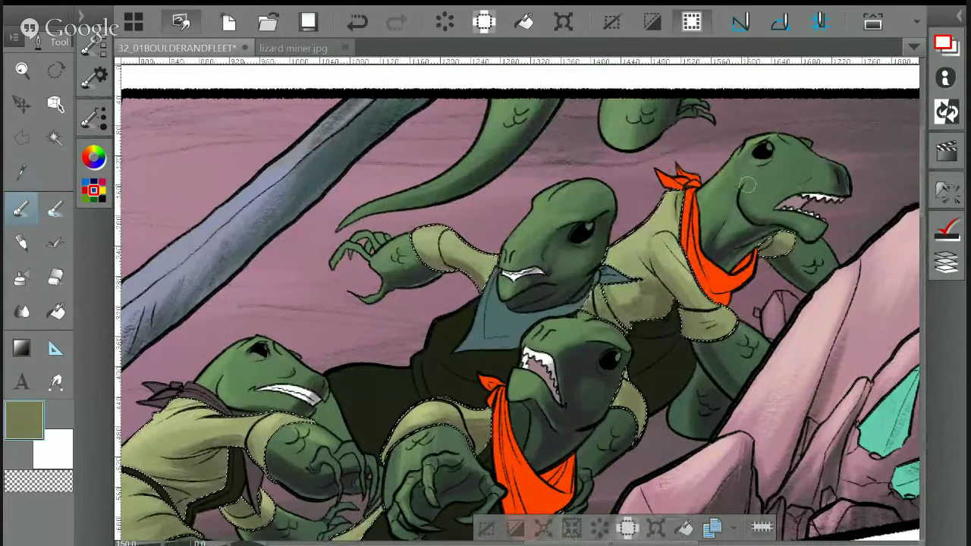
pyautogui.moveTo(747, 185); pyautogui.dragTo(821, 128)
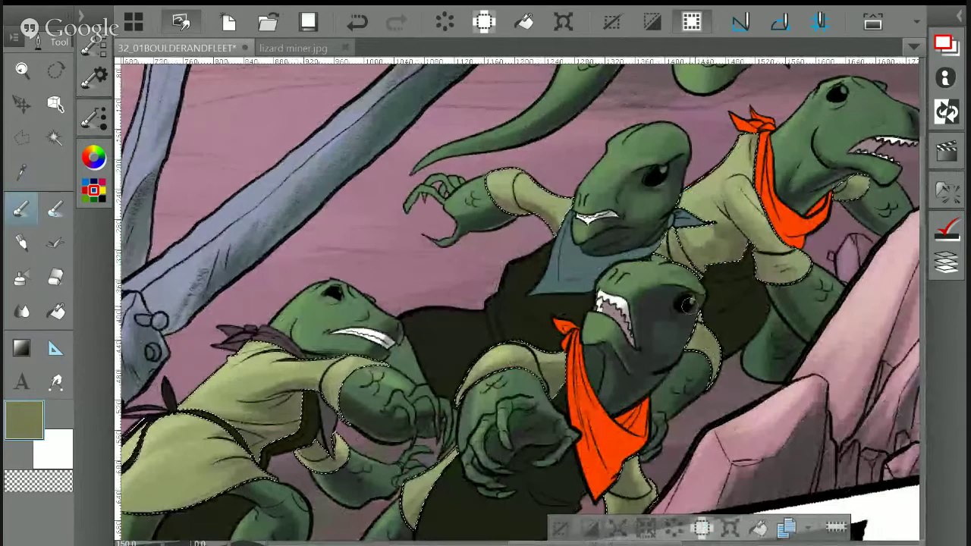
# Sample a lighter olive green from the shirts and soften the shirt shading around the blue-bandana and rear lizards
pyautogui.press('p')
pyautogui.keyDown('alt'); pyautogui.click(696, 271); pyautogui.keyUp('alt')
pyautogui.press('b')
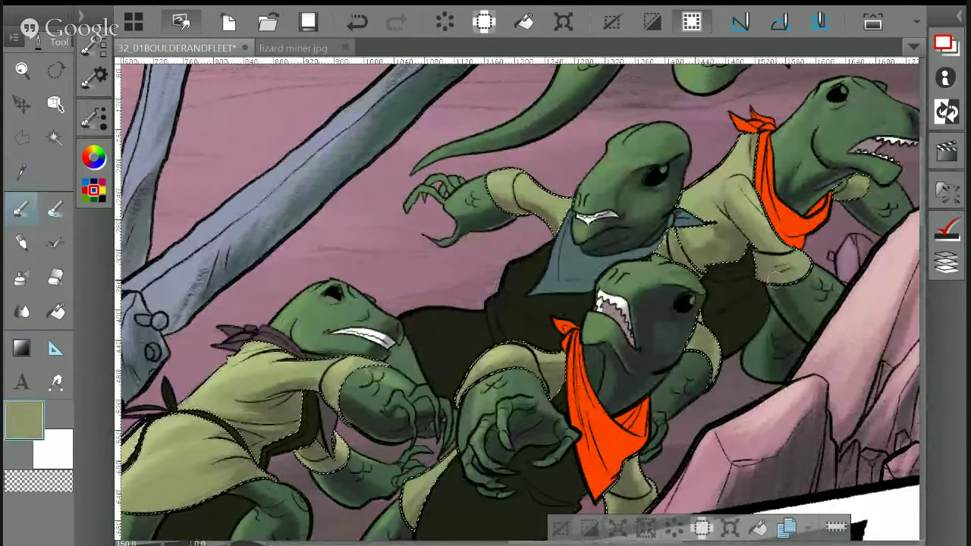
pyautogui.moveTo(712, 255); pyautogui.dragTo(736, 192)
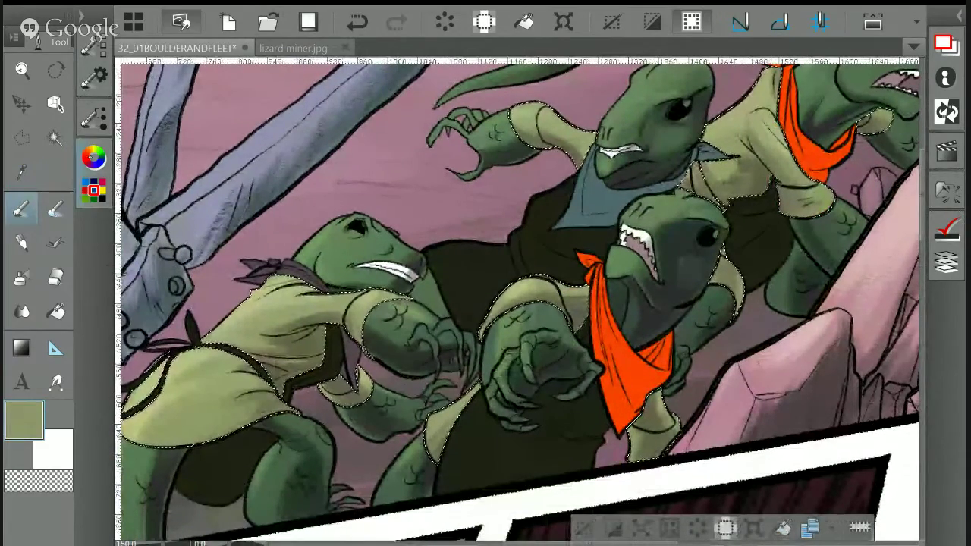
# Sample a dark olive from the shirt shading and shift it to a muted brown with hue 33, saturation 32 and value 41
pyautogui.press('p')
pyautogui.keyDown('alt'); pyautogui.click(182, 364); pyautogui.keyUp('alt')
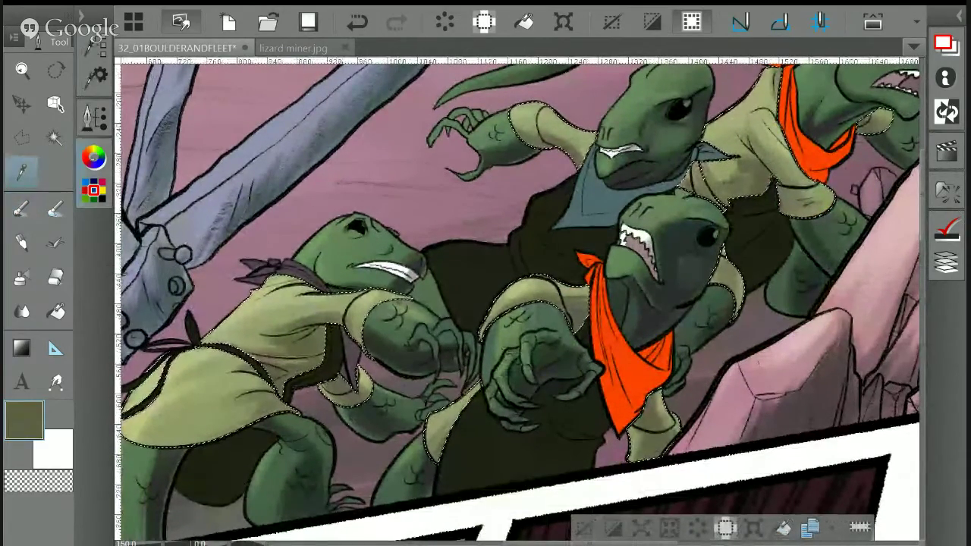
pyautogui.press('Tab')
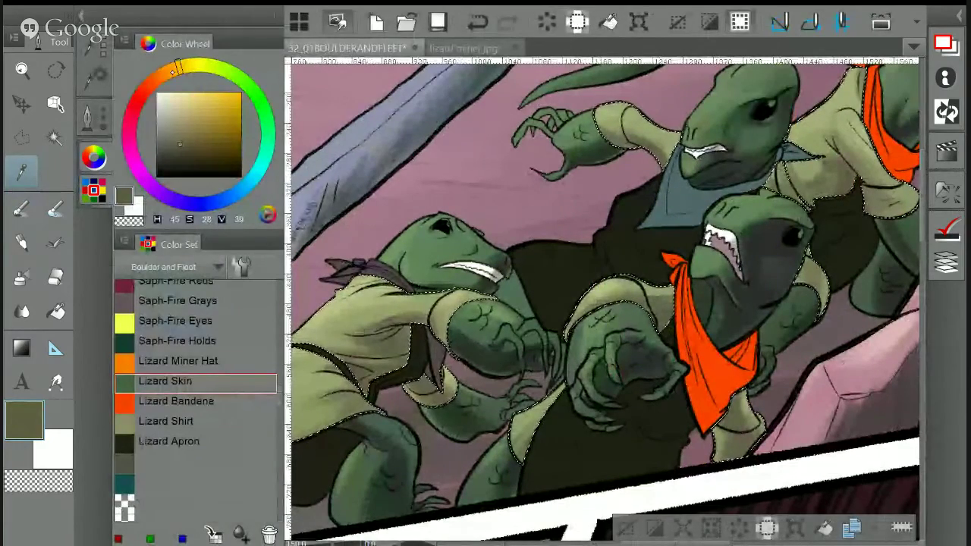
pyautogui.click(184, 139)
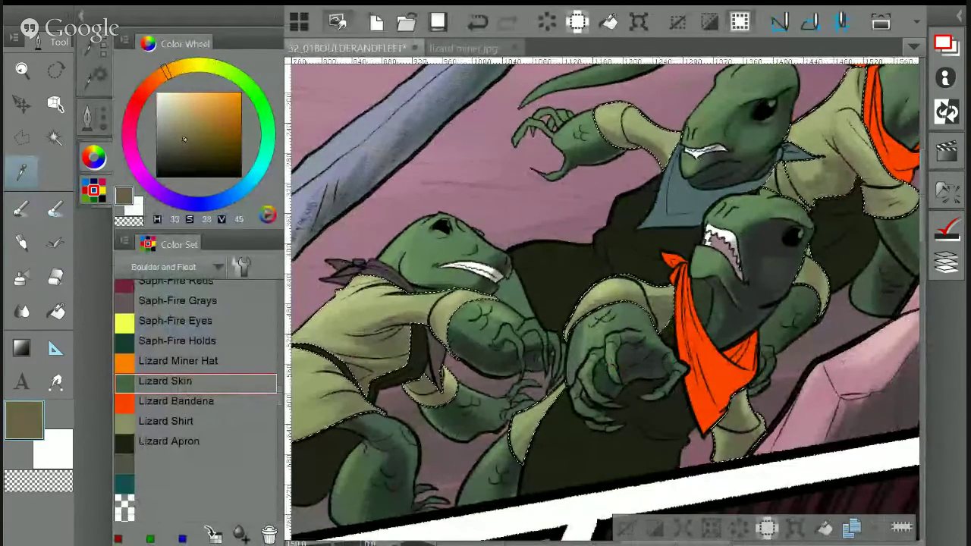
pyautogui.moveTo(185, 139); pyautogui.dragTo(184, 142)
# Switch to the Wash Buildup Multipy Megaloaded brush from the painting brush group
pyautogui.click(21, 208)
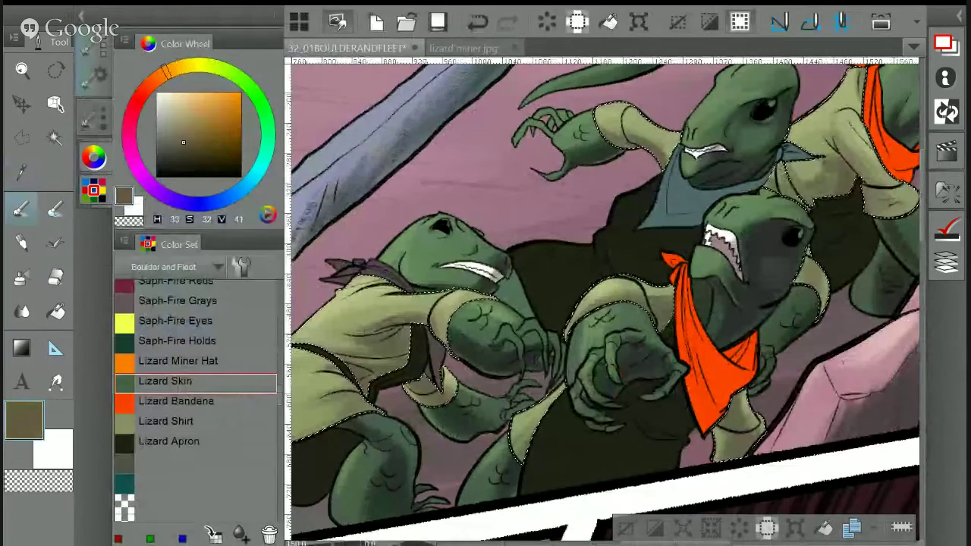
pyautogui.click(94, 76)
pyautogui.scroll(2, 196, 174)
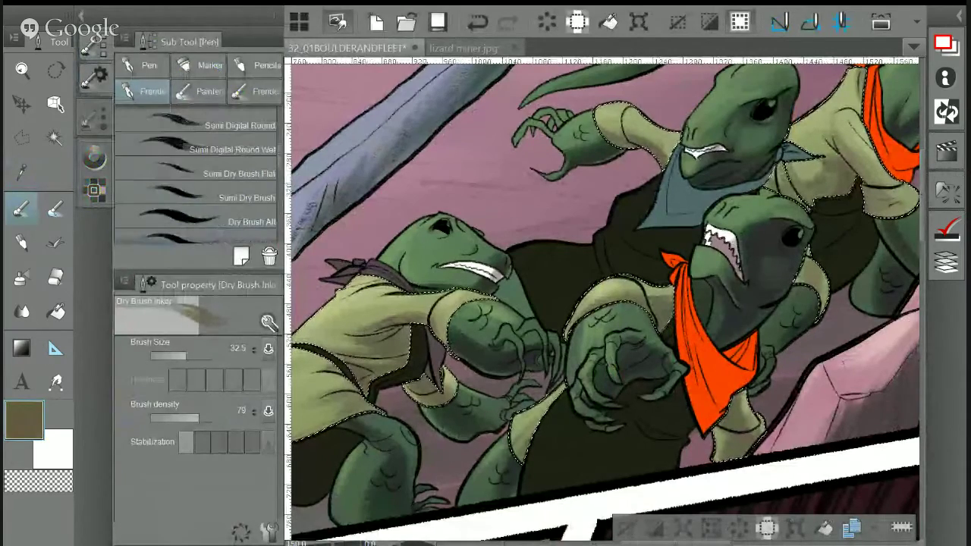
pyautogui.scroll(4, 228, 144)
pyautogui.scroll(3, 227, 189)
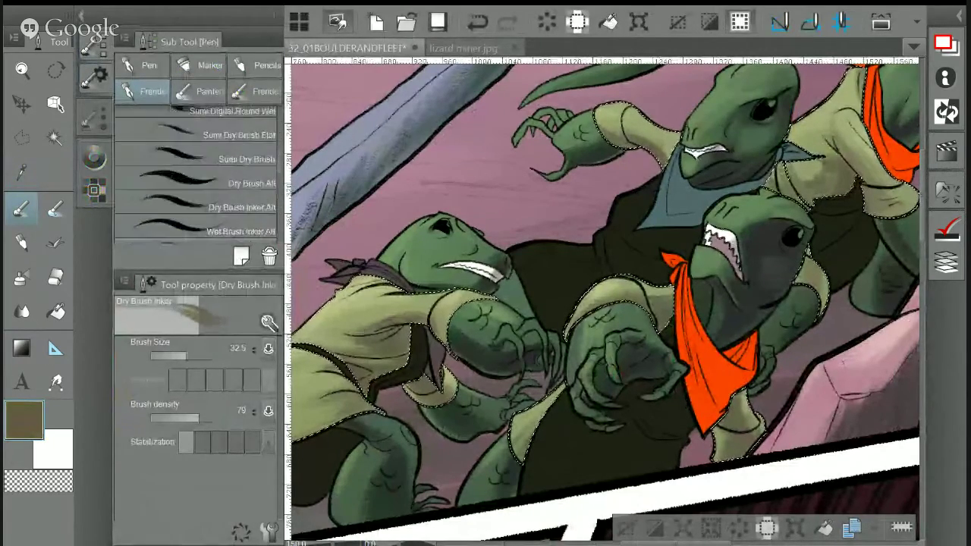
pyautogui.click(198, 91)
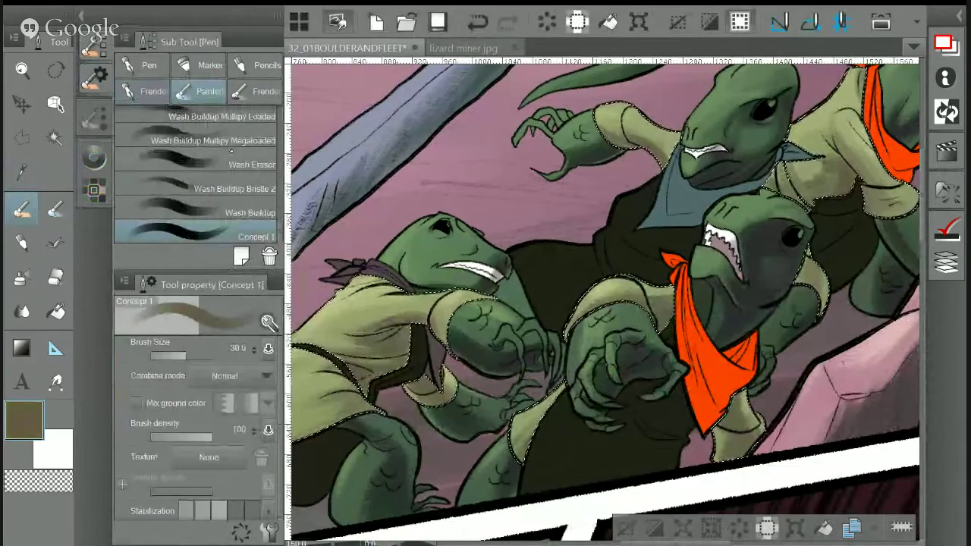
pyautogui.click(213, 141)
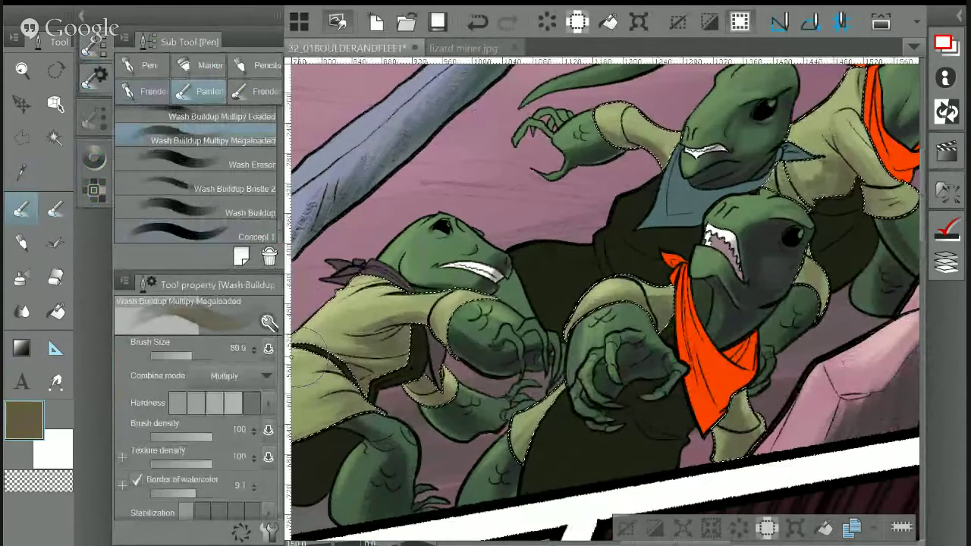
# Paint brown multiply shadows at brush size 52.3 on the crouching lizard's waist and the front lizard's shirt beside its bandana
pyautogui.moveTo(413, 372); pyautogui.dragTo(400, 346)
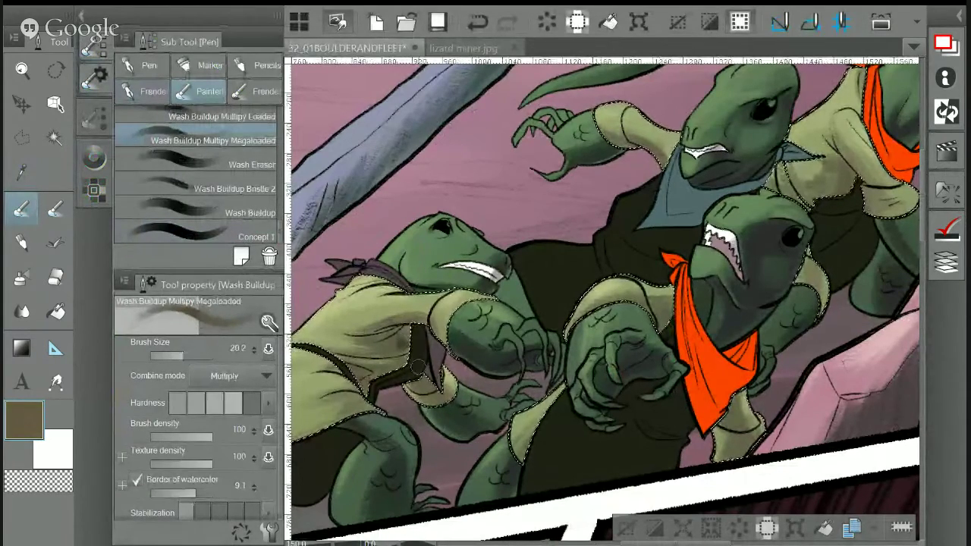
pyautogui.click(478, 23)
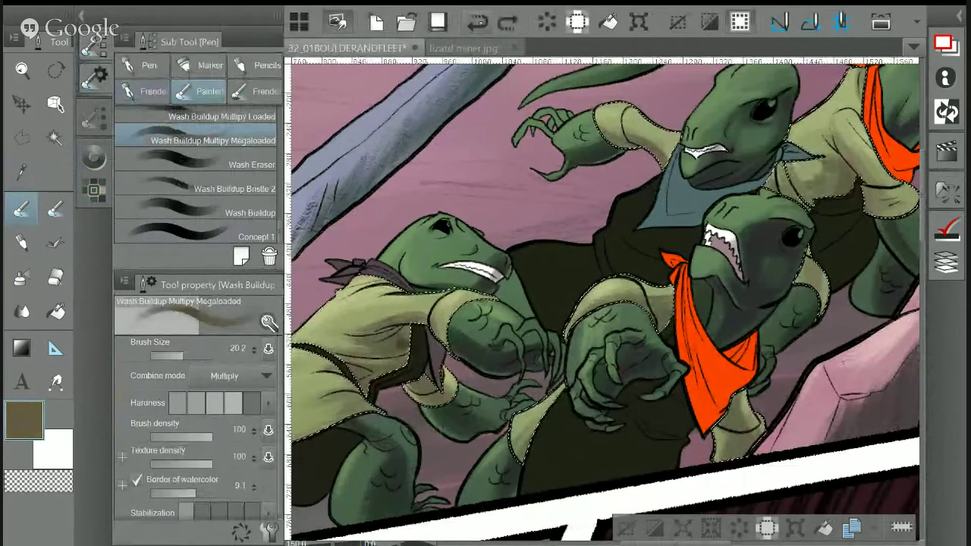
pyautogui.moveTo(390, 350); pyautogui.dragTo(406, 364)
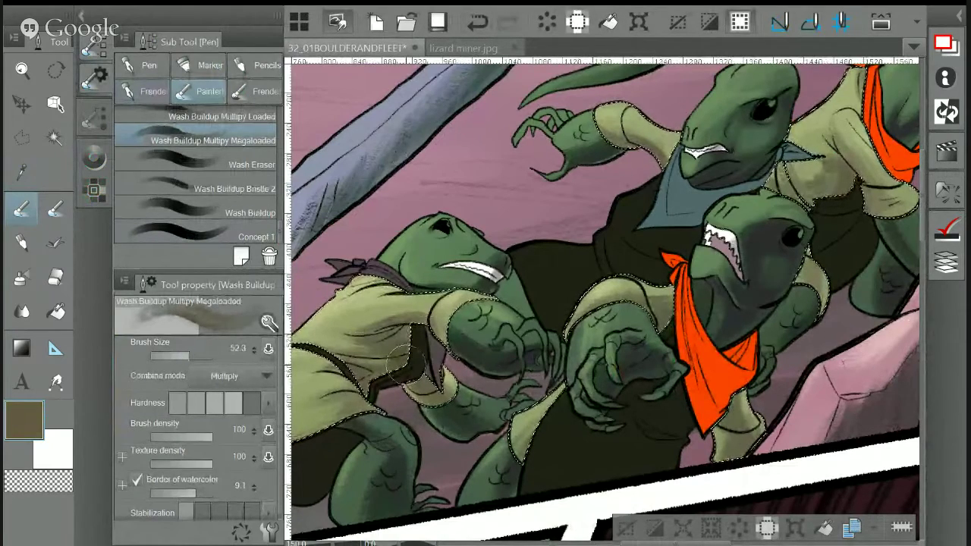
pyautogui.moveTo(658, 297); pyautogui.dragTo(676, 333)
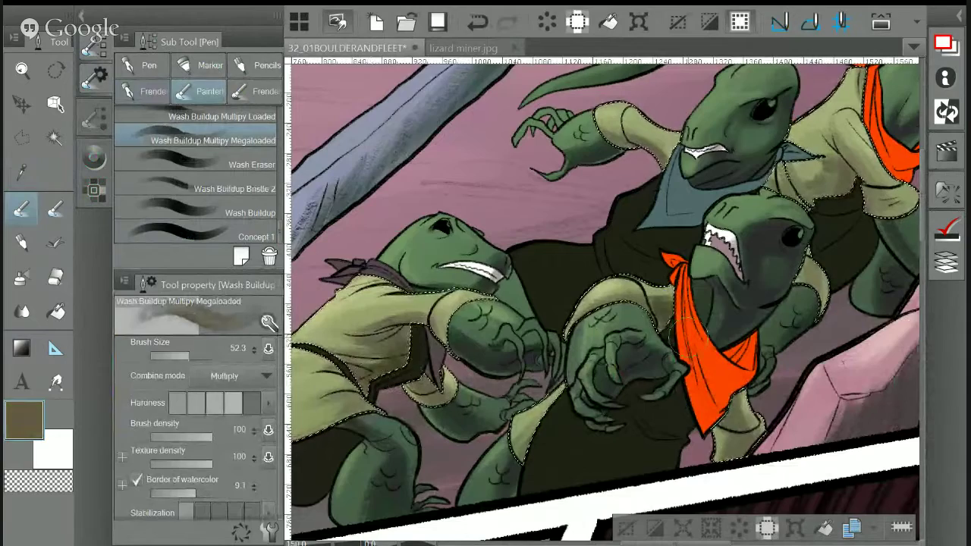
pyautogui.moveTo(823, 191); pyautogui.dragTo(680, 267)
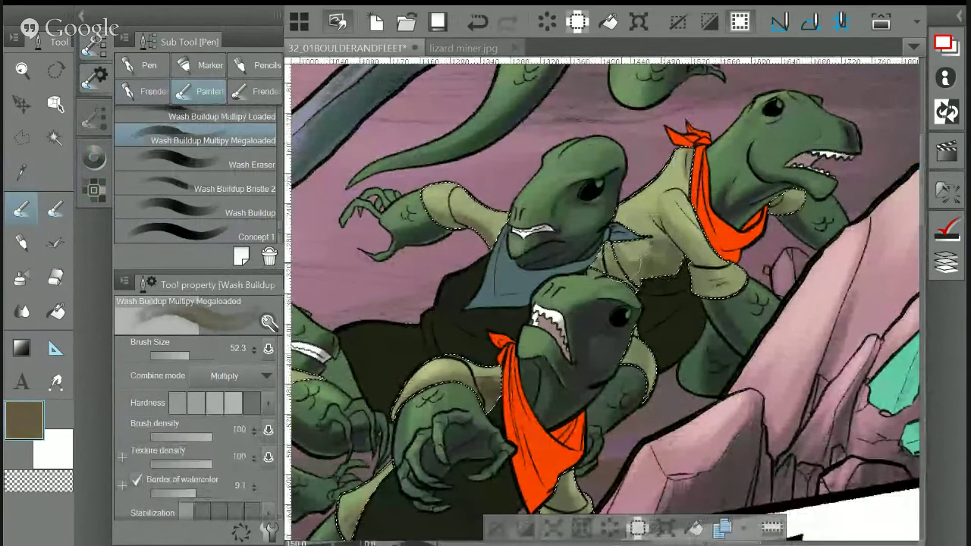
# Lighten the brown paint color to hue 33, saturation 31 and value 48
pyautogui.click(94, 157)
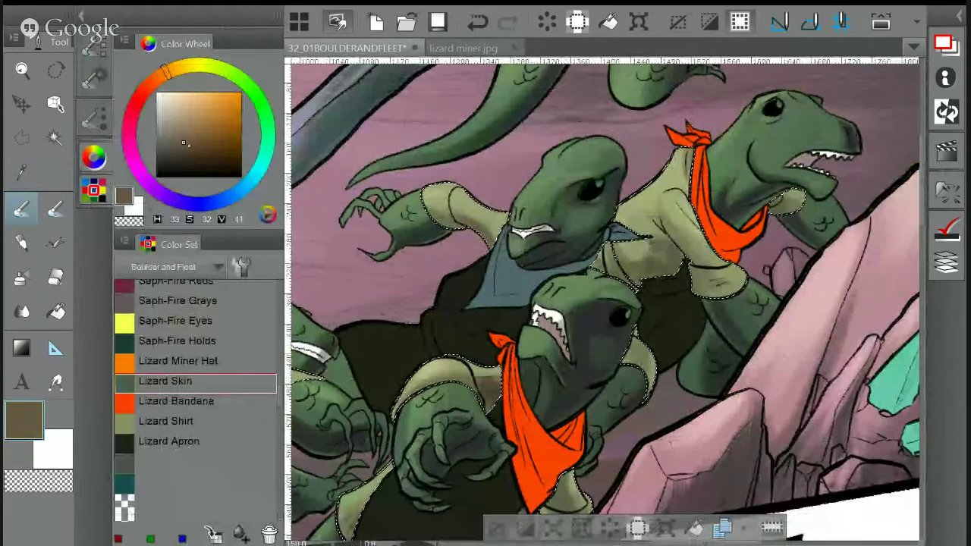
pyautogui.click(181, 136)
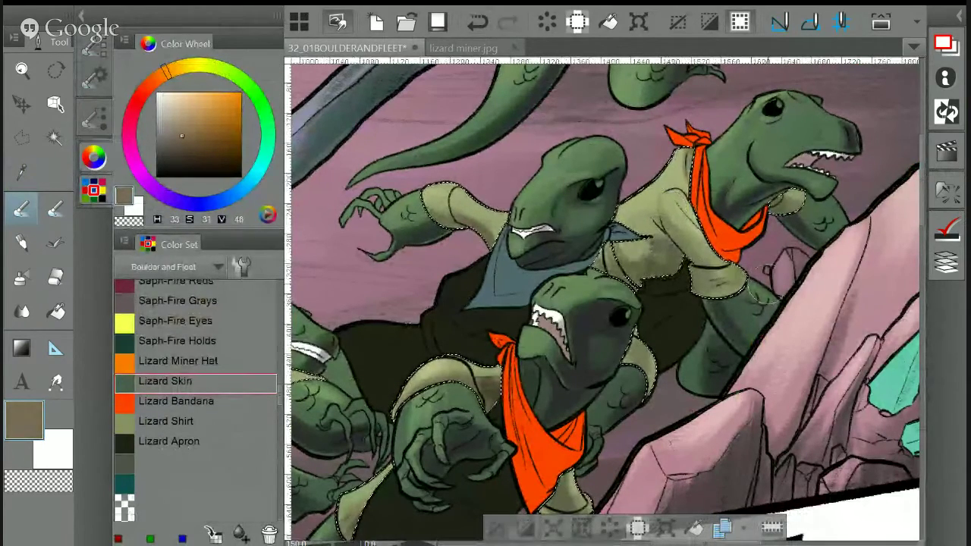
pyautogui.scroll(2, 838, 205)
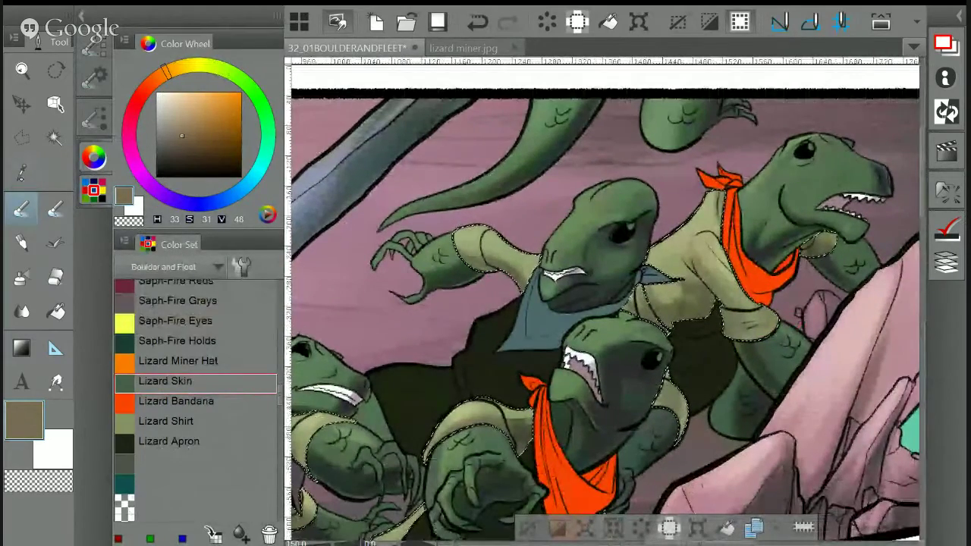
# Sample a light olive with hue 69, saturation 30 and value 70 and touch up the rear orange-bandana lizard's shirt
pyautogui.keyDown('alt'); pyautogui.click(680, 315); pyautogui.keyUp('alt')
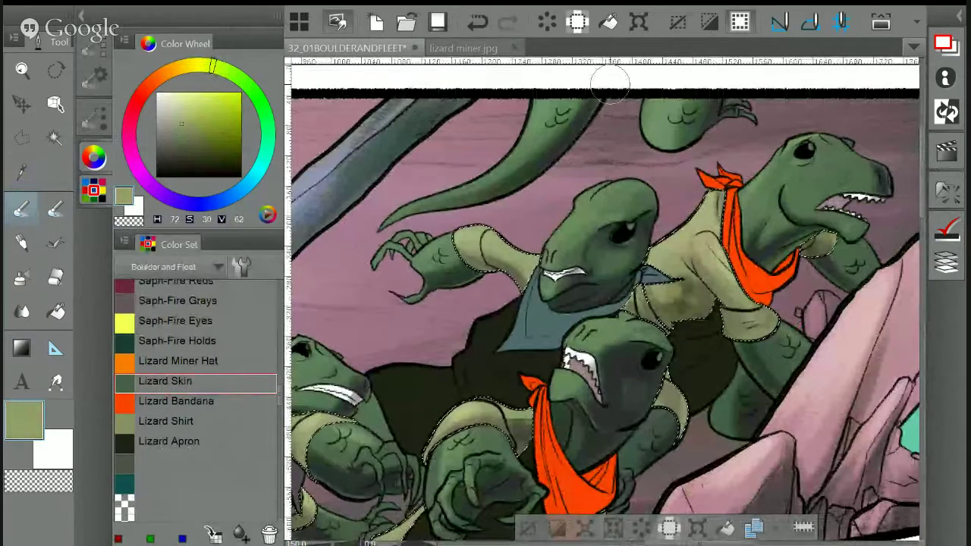
pyautogui.press('alt')
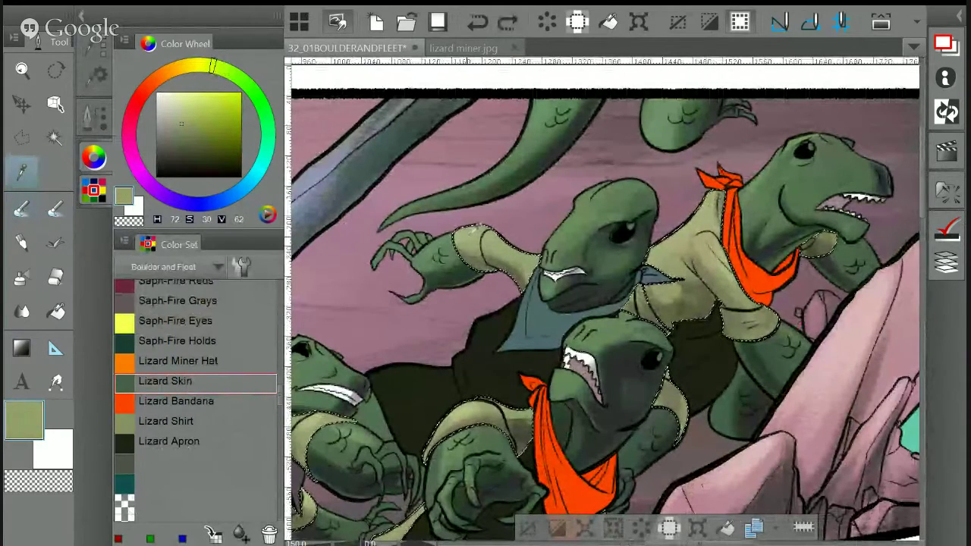
pyautogui.keyDown('alt'); pyautogui.click(657, 327); pyautogui.keyUp('alt')
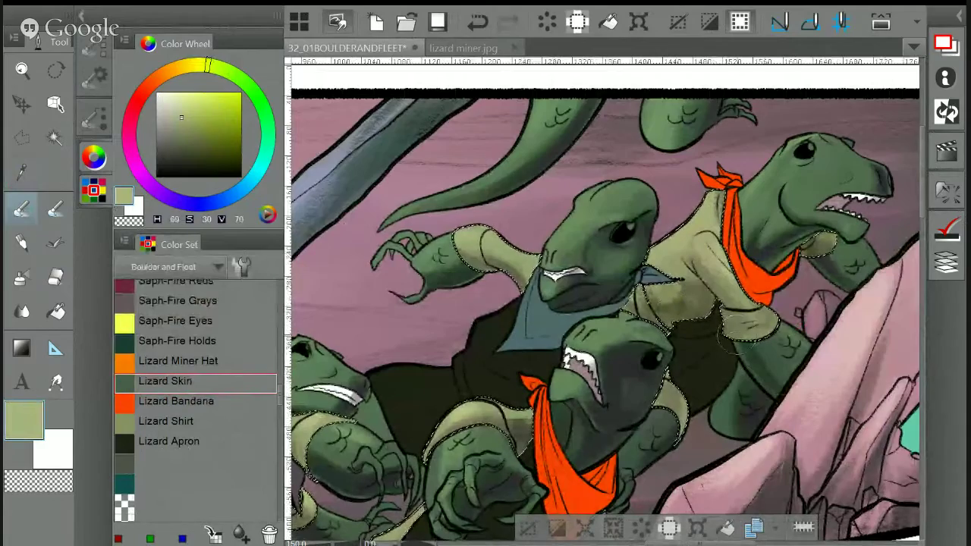
pyautogui.moveTo(684, 335); pyautogui.dragTo(734, 239)
pyautogui.moveTo(576, 318); pyautogui.dragTo(644, 276)
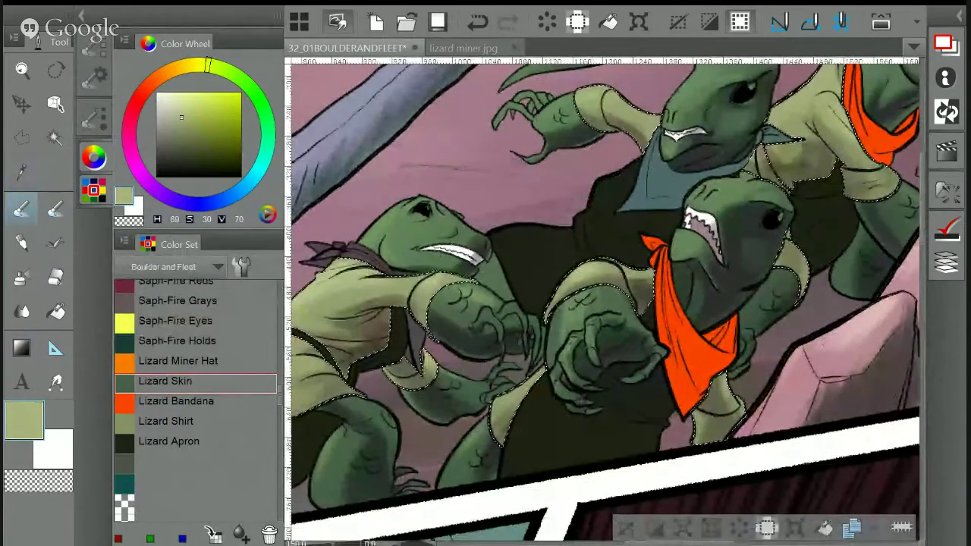
# Deselect the shirt areas and save the comic page
pyautogui.hotkey('ctrl', 'd')
pyautogui.scroll(-2, 641, 509)
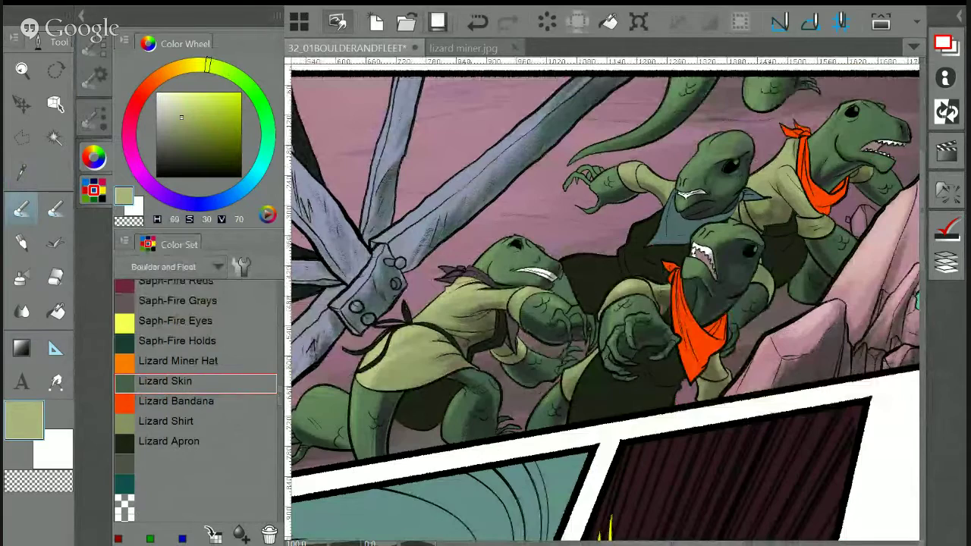
pyautogui.hotkey('ctrl', 's')
pyautogui.scroll(2, 605, 303)
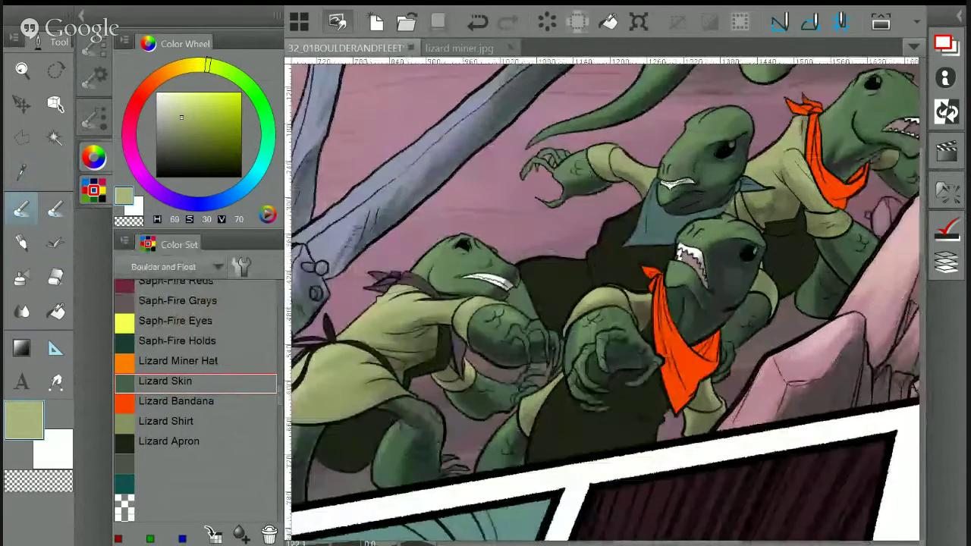
# Sample the dark skin green from the back of the blue-bandana lizard's head
pyautogui.press('i')
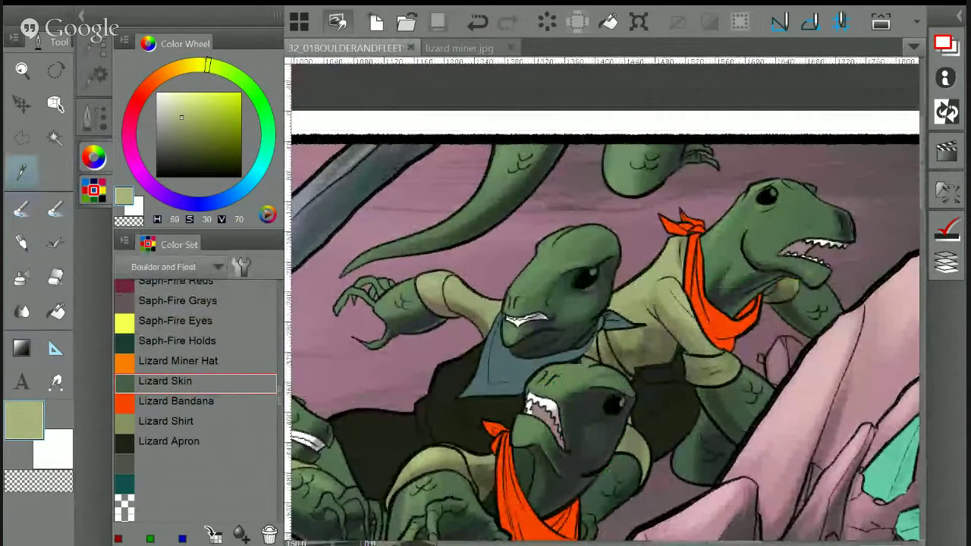
pyautogui.scroll(1, 629, 281)
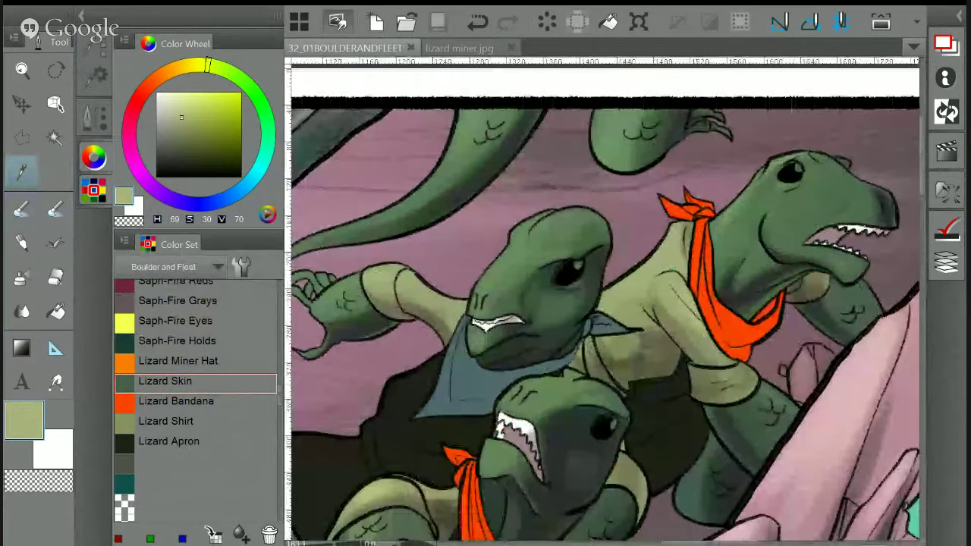
pyautogui.scroll(1, 605, 303)
pyautogui.press('b')
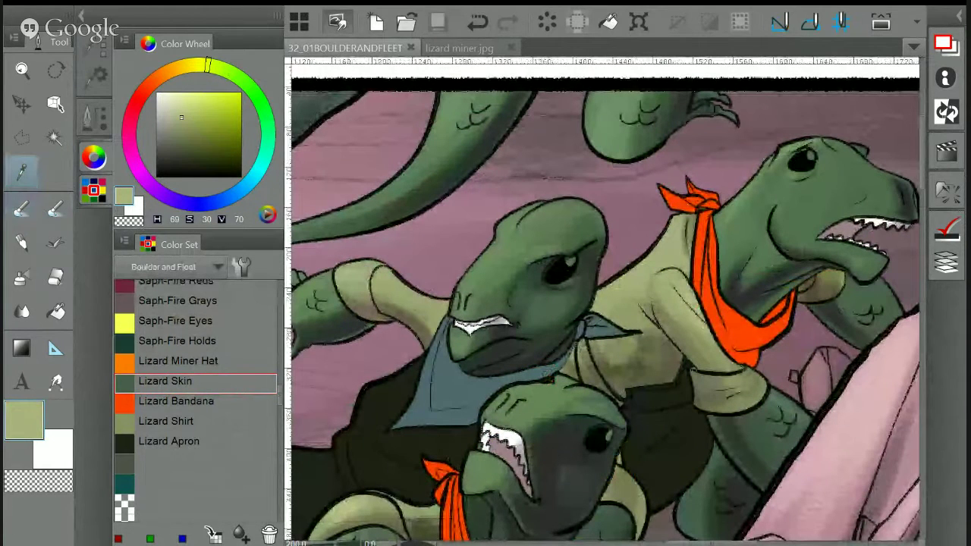
pyautogui.keyDown('alt'); pyautogui.click(584, 239); pyautogui.keyUp('alt')
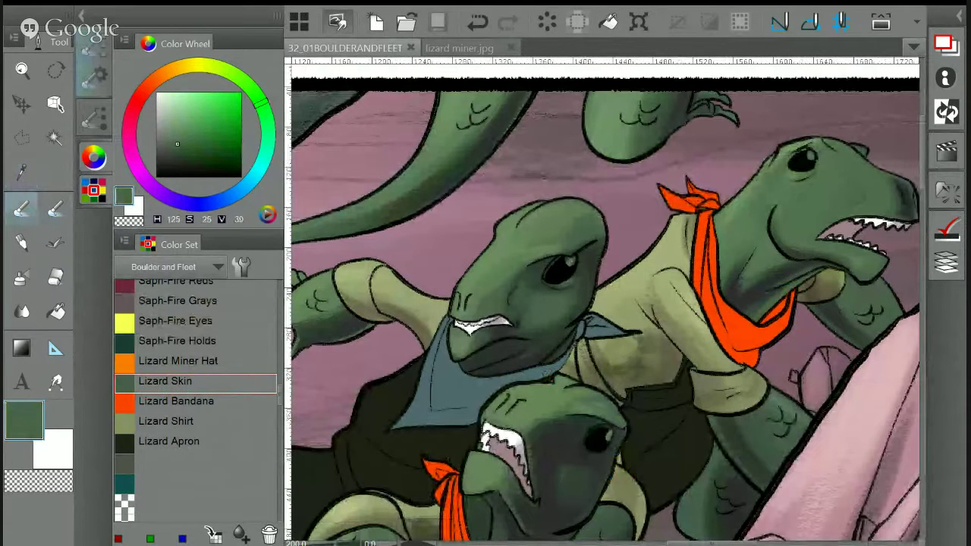
# Switch to the Concept 1 brush at size 30 and blend the shading on the blue-bandana lizard's head above the eye
pyautogui.click(94, 75)
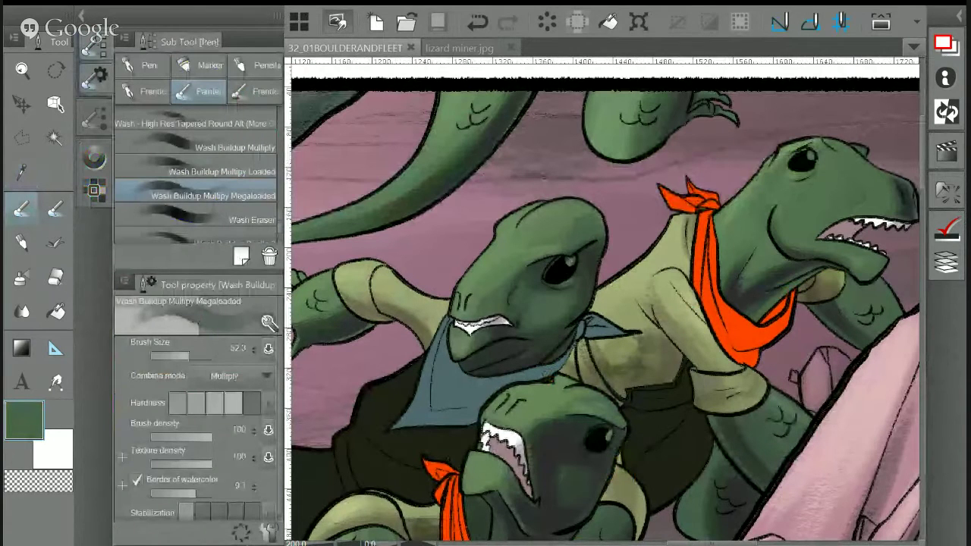
pyautogui.click(209, 220)
pyautogui.scroll(-2, 206, 229)
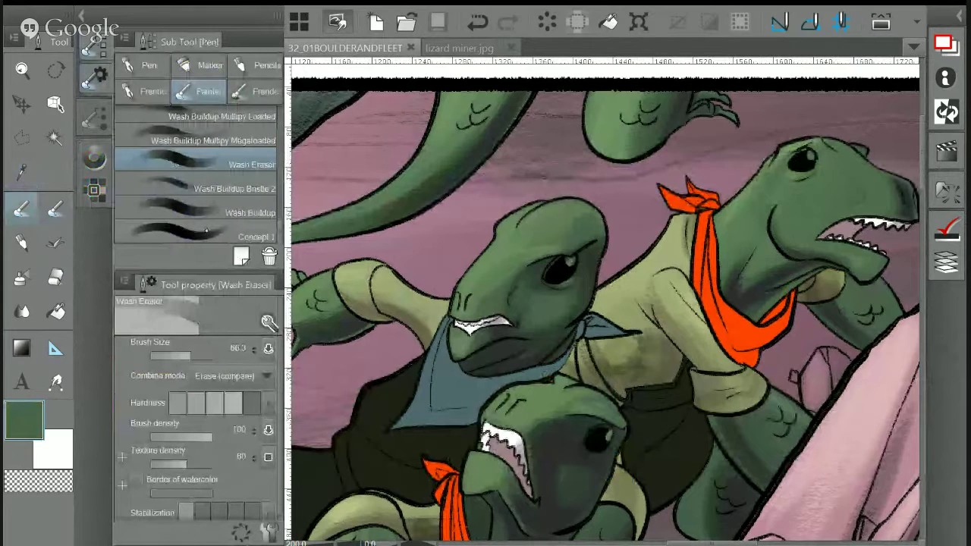
pyautogui.click(206, 230)
pyautogui.hotkey('ctrl', 'z')
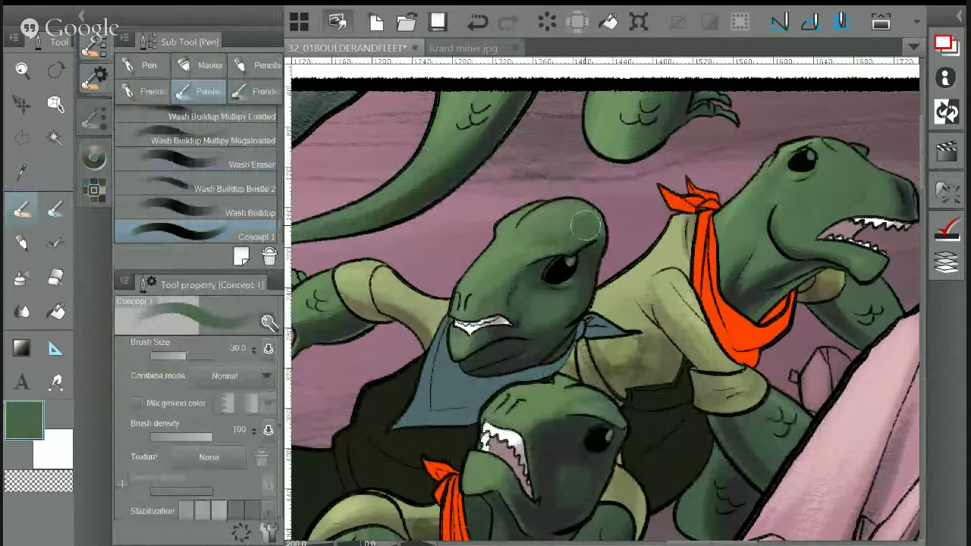
pyautogui.moveTo(585, 226); pyautogui.dragTo(564, 240)
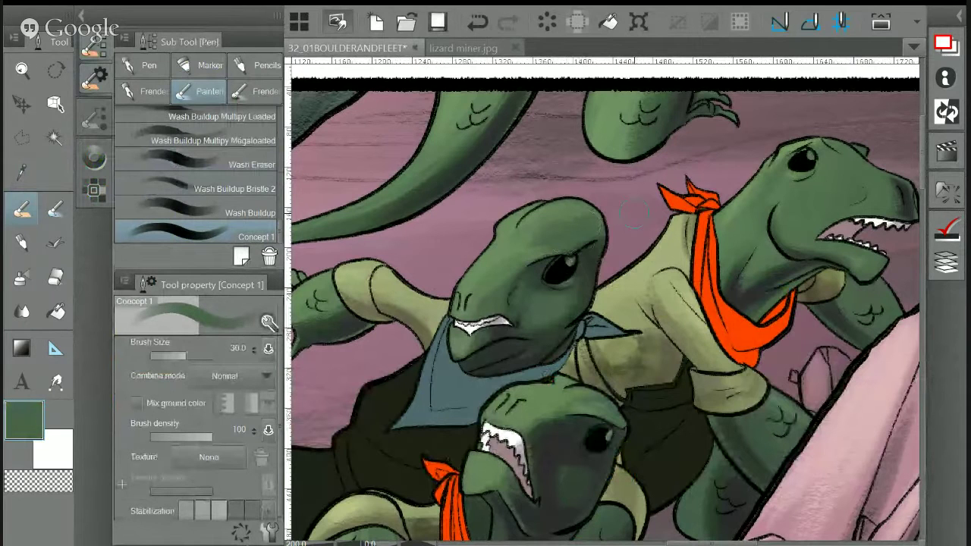
# Pick a very dark apron green while consulting the lizard miner.jpg reference, and return to the comic page
pyautogui.scroll(2, 633, 215)
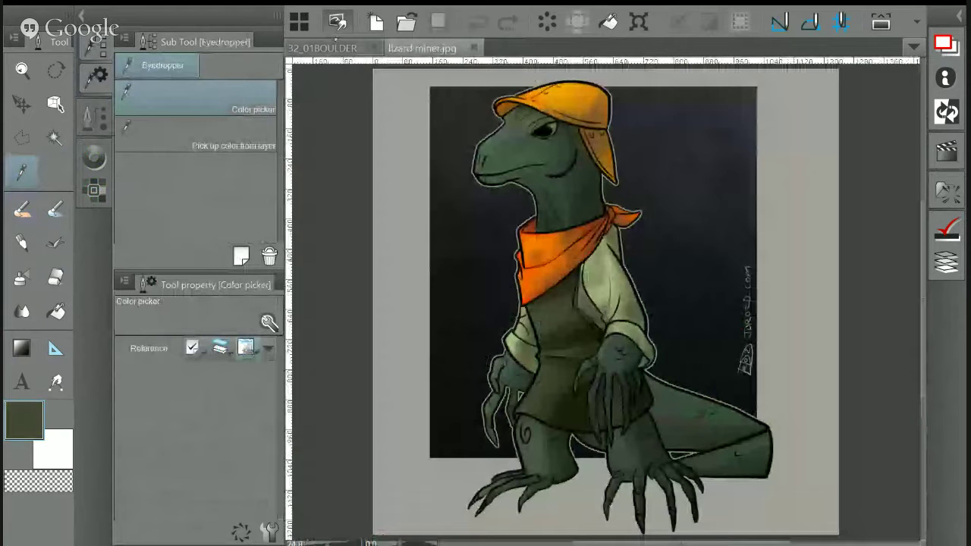
pyautogui.hotkey('ctrl', 'Tab')
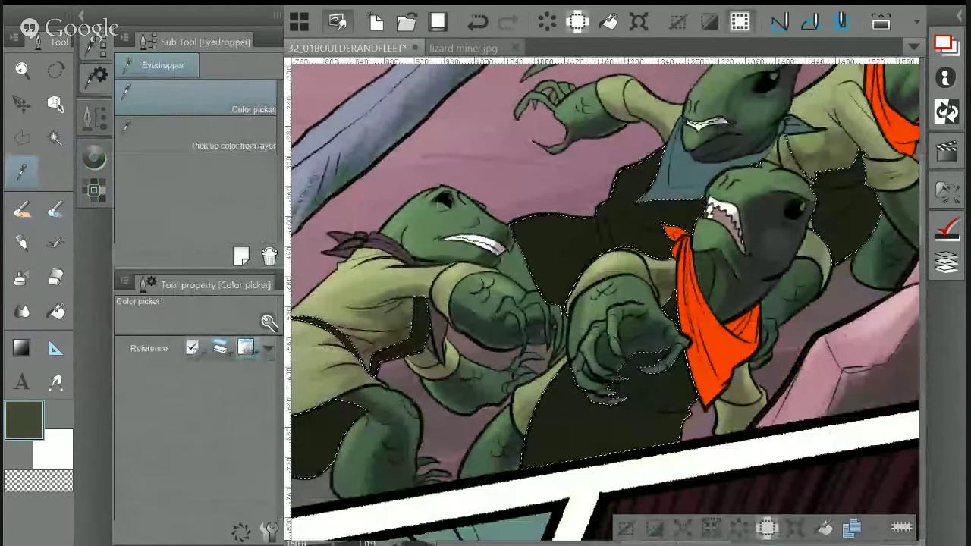
pyautogui.hotkey('ctrl', 'Tab')
pyautogui.press('g')
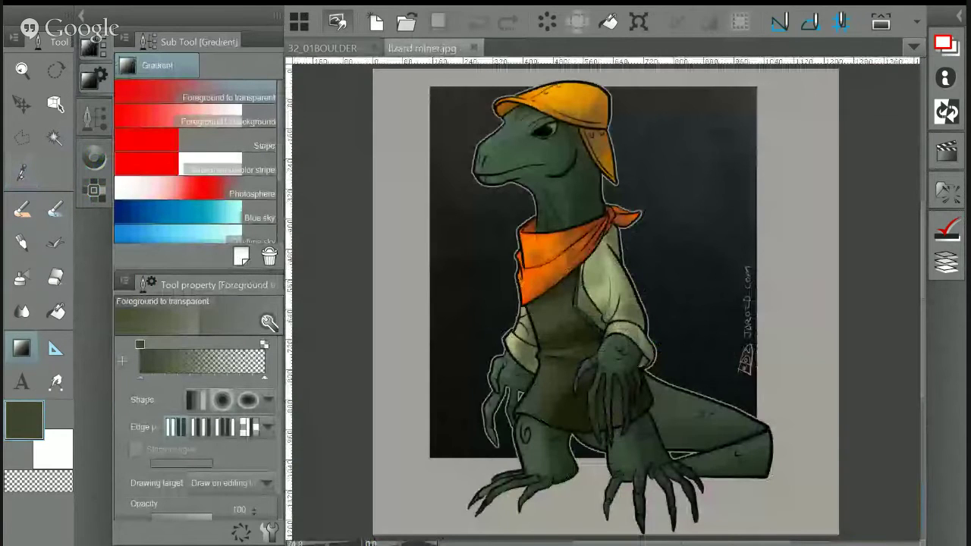
pyautogui.press('i')
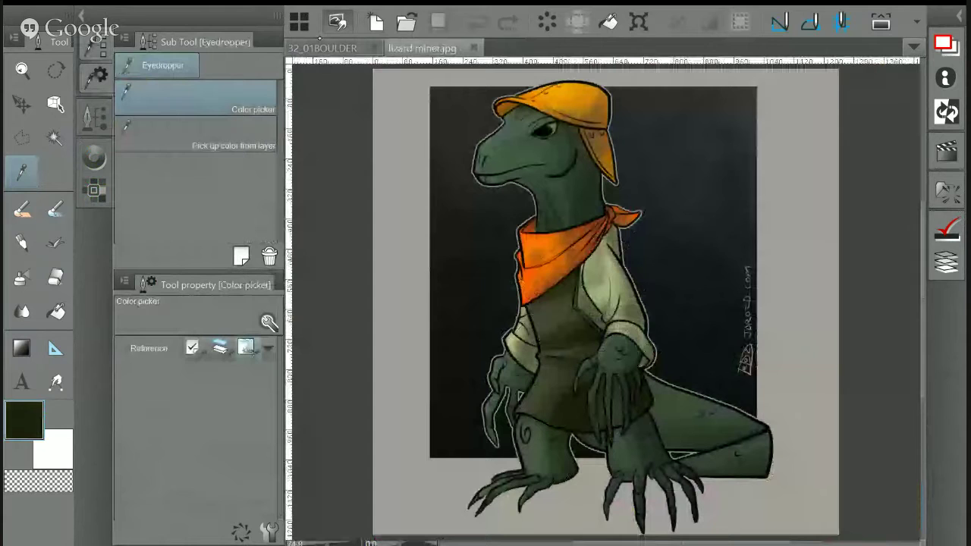
pyautogui.hotkey('ctrl', 'Tab')
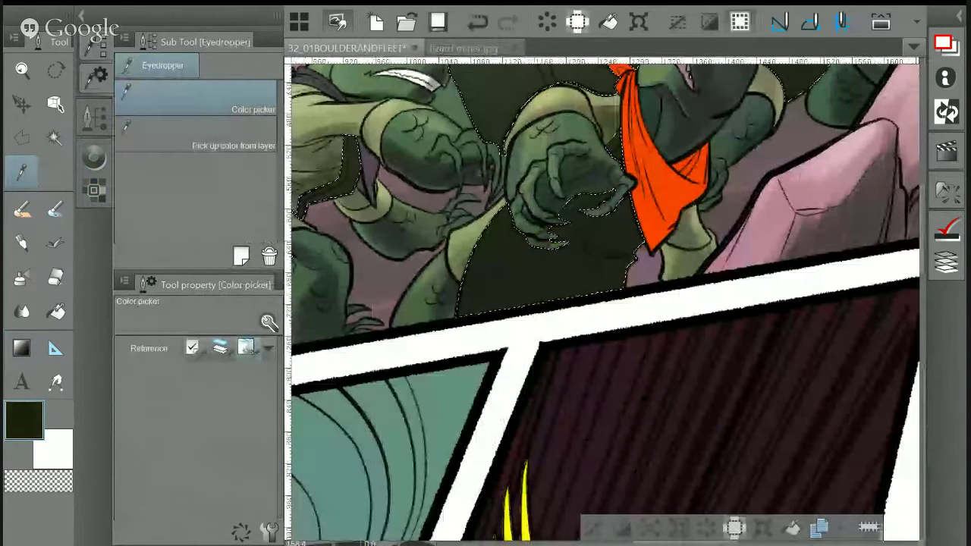
# Pick a very dark green (H 69, S 58, V 8) and shade the lower part of the orange-bandana lizard's apron
pyautogui.moveTo(341, 238); pyautogui.dragTo(560, 264)
pyautogui.press('p')
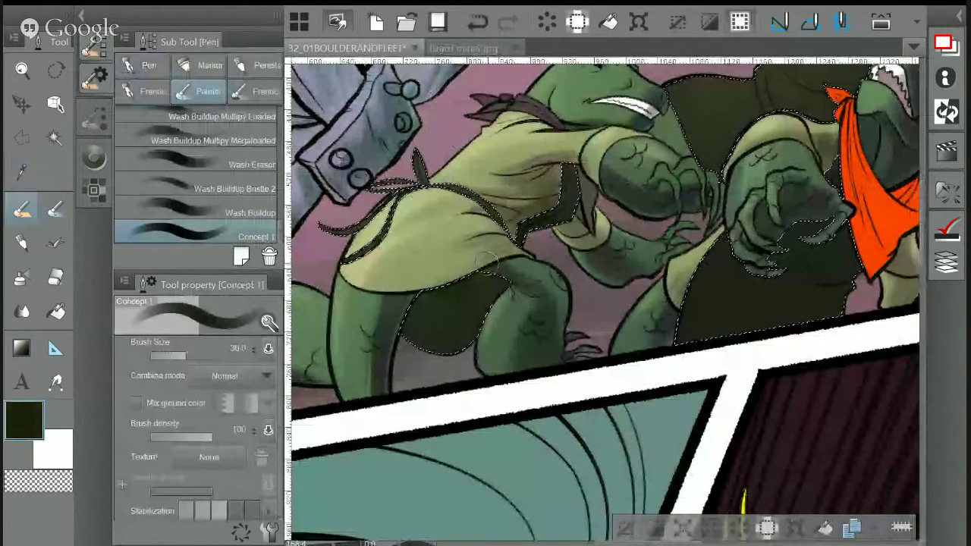
pyautogui.click(94, 158)
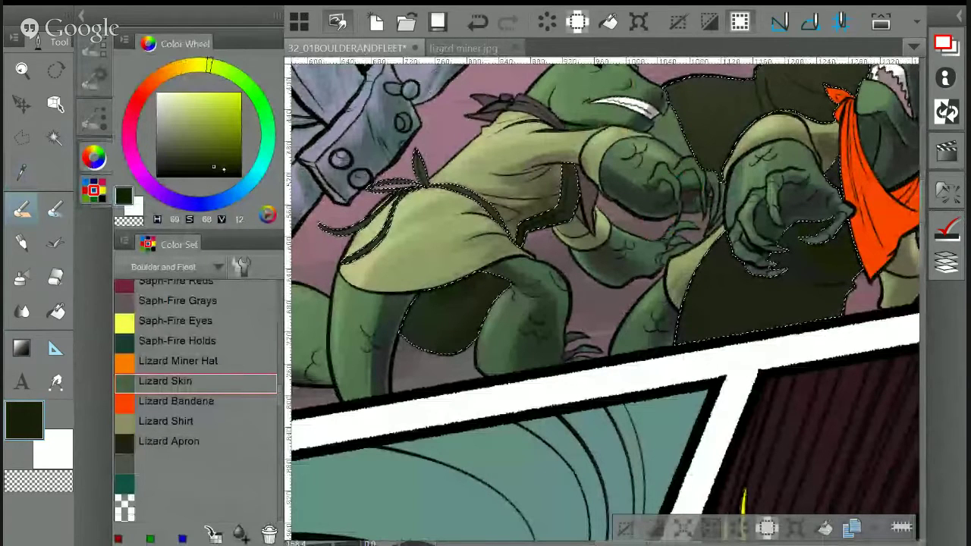
pyautogui.click(205, 170)
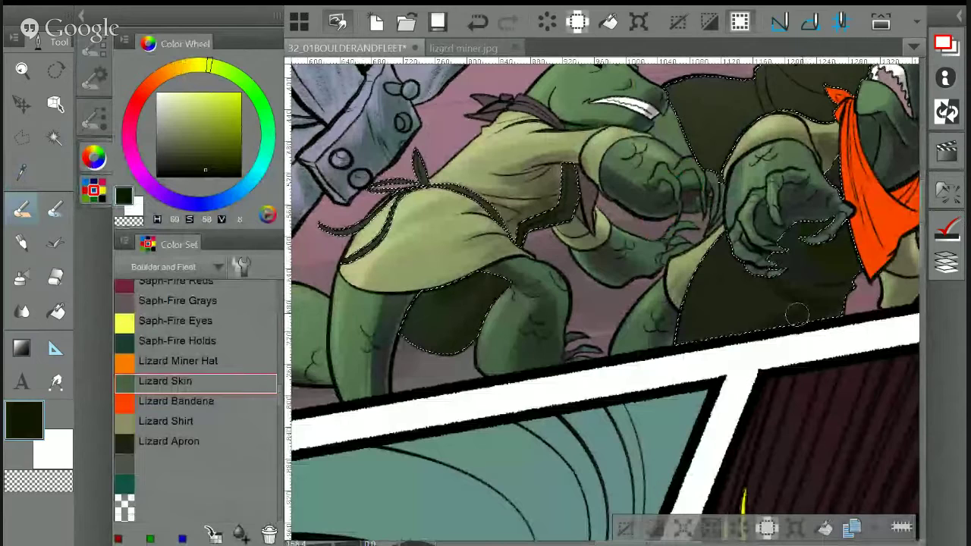
pyautogui.moveTo(796, 313); pyautogui.dragTo(830, 270)
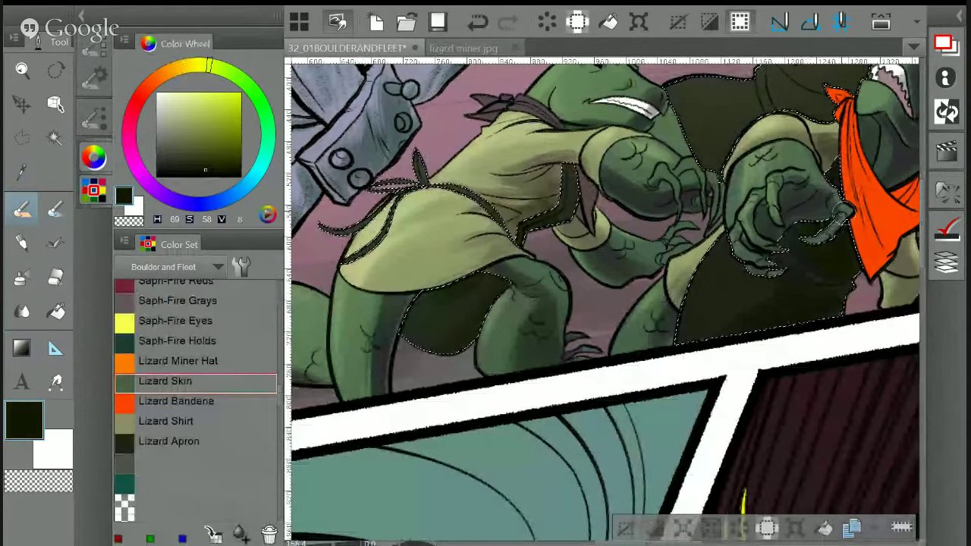
# Sample a slightly lighter apron green (H 65, S 42, V 13) and blend the shading on the blue-bandana lizard's apron
pyautogui.moveTo(842, 209); pyautogui.dragTo(647, 252)
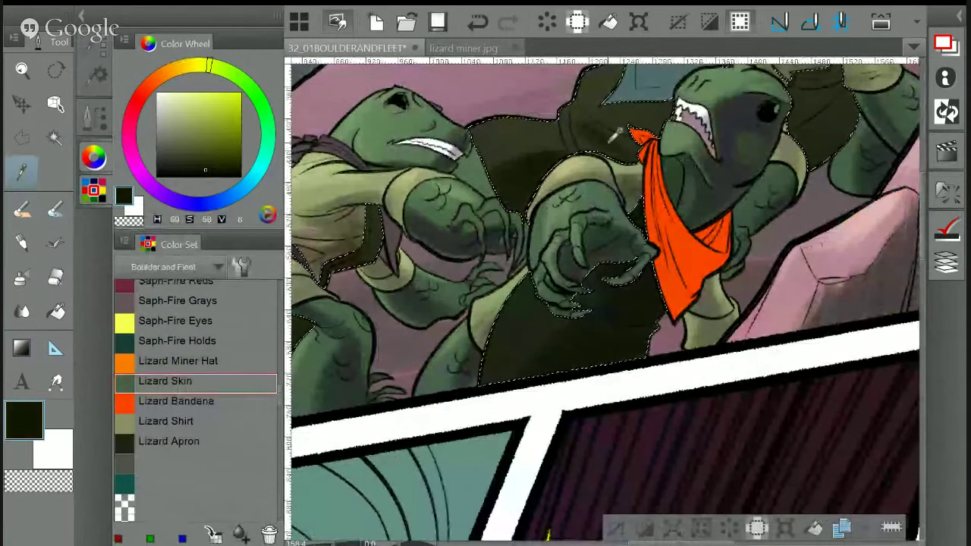
pyautogui.keyDown('alt'); pyautogui.click(576, 157); pyautogui.keyUp('alt')
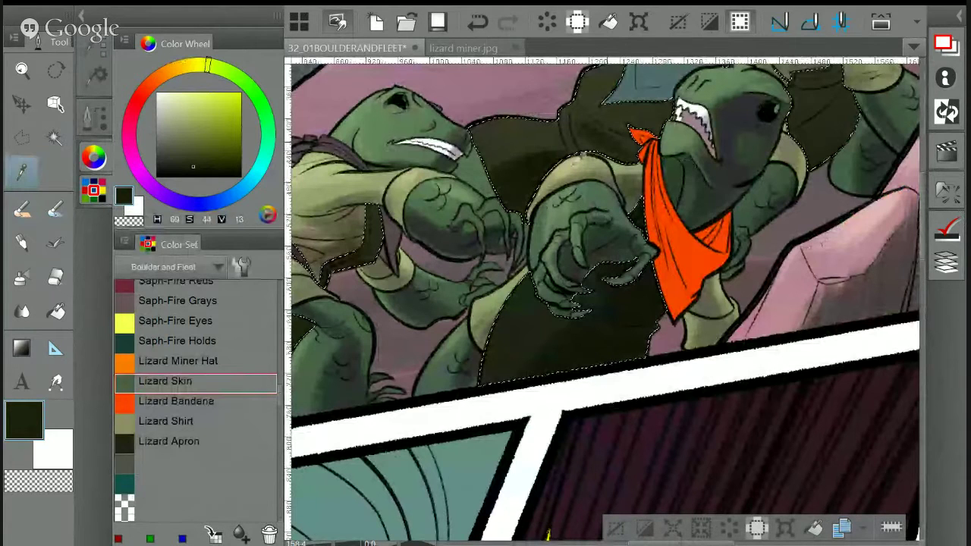
pyautogui.keyDown('alt'); pyautogui.click(658, 99); pyautogui.keyUp('alt')
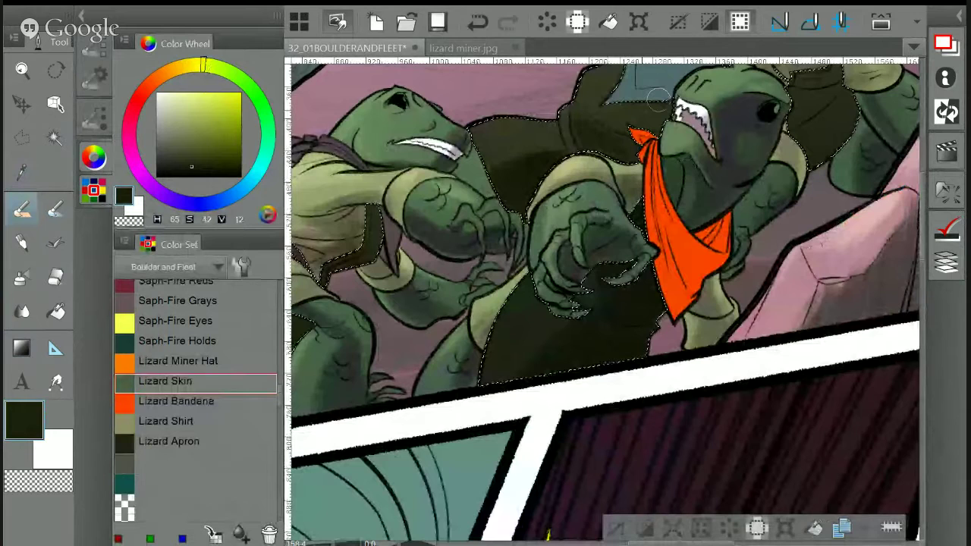
pyautogui.moveTo(658, 99); pyautogui.dragTo(507, 235)
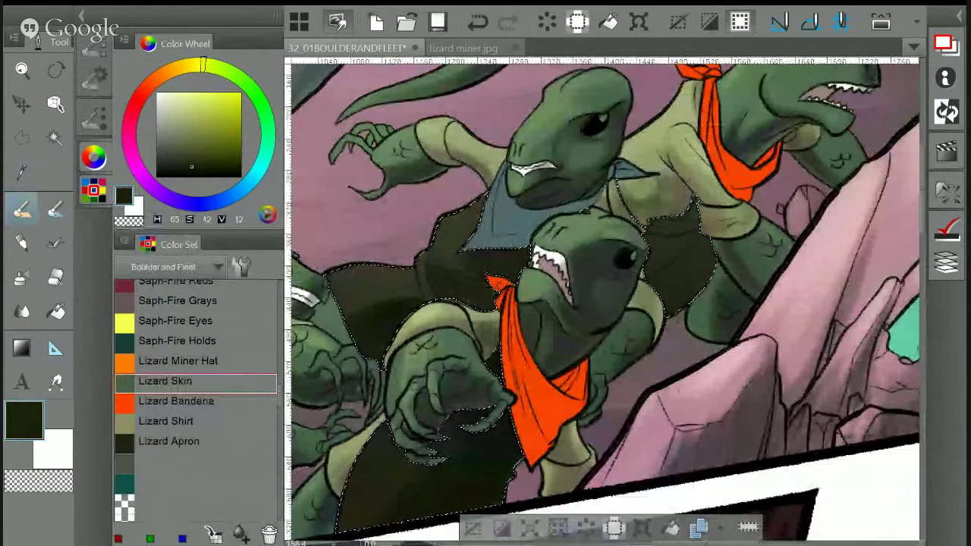
pyautogui.moveTo(333, 303); pyautogui.dragTo(417, 266)
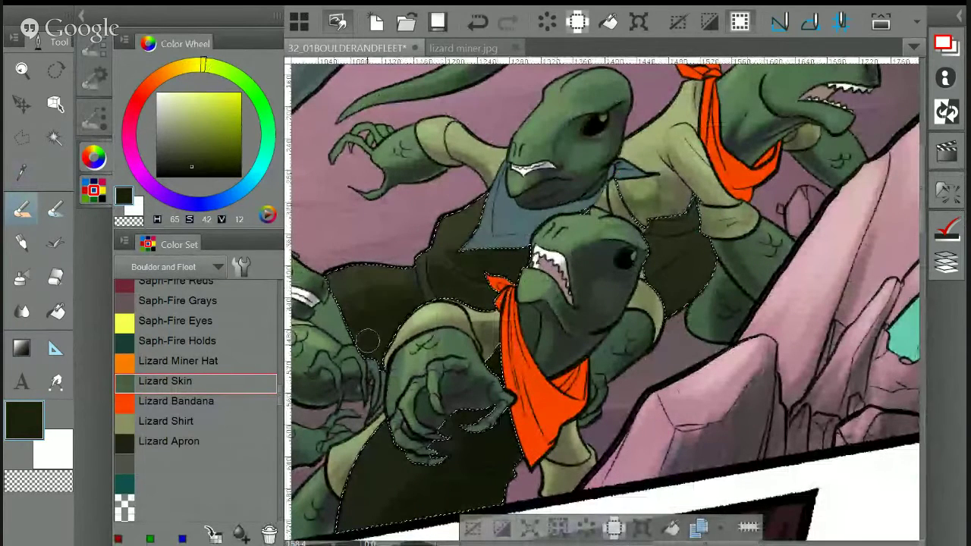
pyautogui.moveTo(357, 372); pyautogui.dragTo(394, 338)
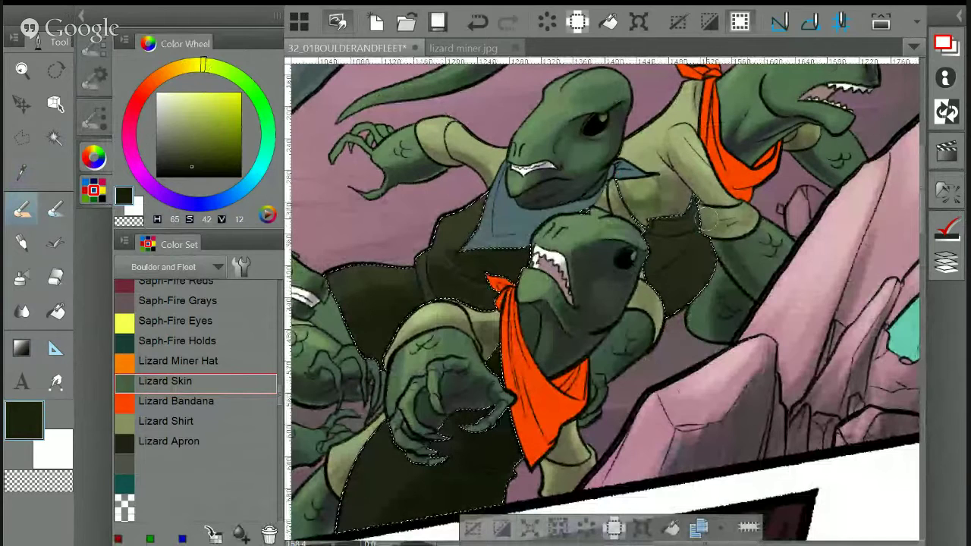
pyautogui.moveTo(708, 217)
pyautogui.mouseDown()
pyautogui.moveTo(673, 227)
pyautogui.moveTo(908, 197)
pyautogui.mouseUp()
pyautogui.moveTo(606, 304); pyautogui.dragTo(622, 269)
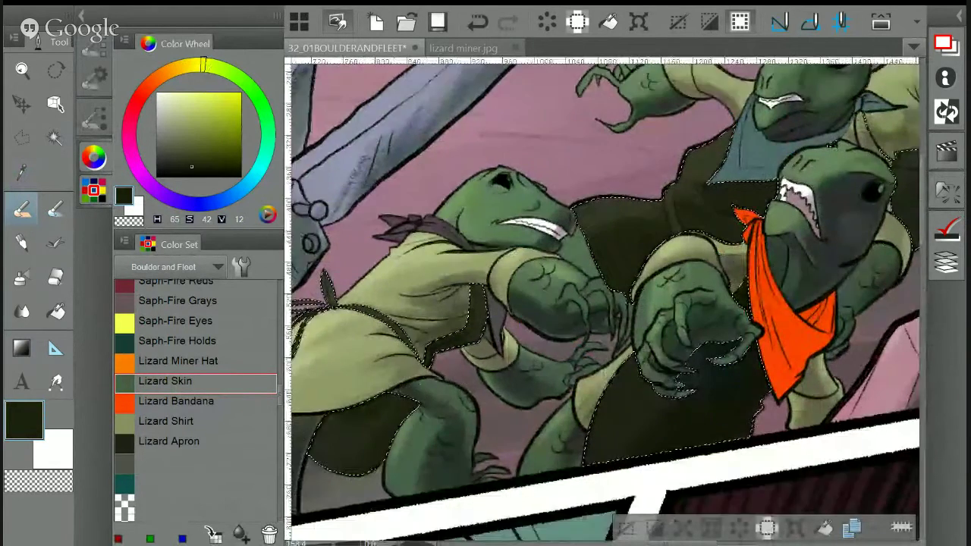
# Shade the purple-bandana lizard's apron with a very dark green (V 8)
pyautogui.moveTo(607, 303); pyautogui.dragTo(678, 216)
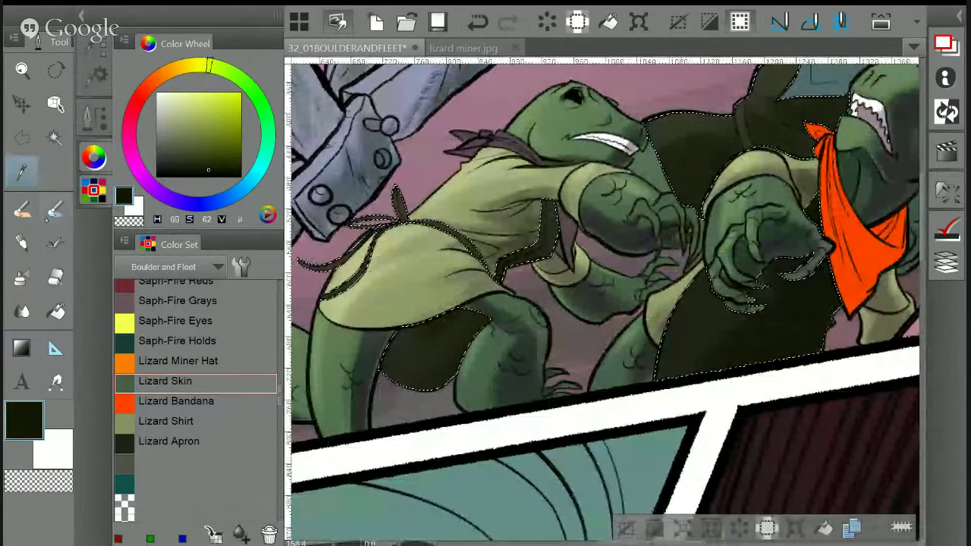
pyautogui.press('b')
pyautogui.moveTo(452, 364)
pyautogui.mouseDown()
pyautogui.moveTo(472, 312)
pyautogui.moveTo(418, 226)
pyautogui.moveTo(481, 264)
pyautogui.moveTo(363, 227)
pyautogui.mouseUp()
# Sample a lighter apron green (H 65, S 30, V 18) and paint the purple-bandana lizard's apron tie with Dry Brush Inker at size 32.5
pyautogui.press('i')
pyautogui.click(364, 227)
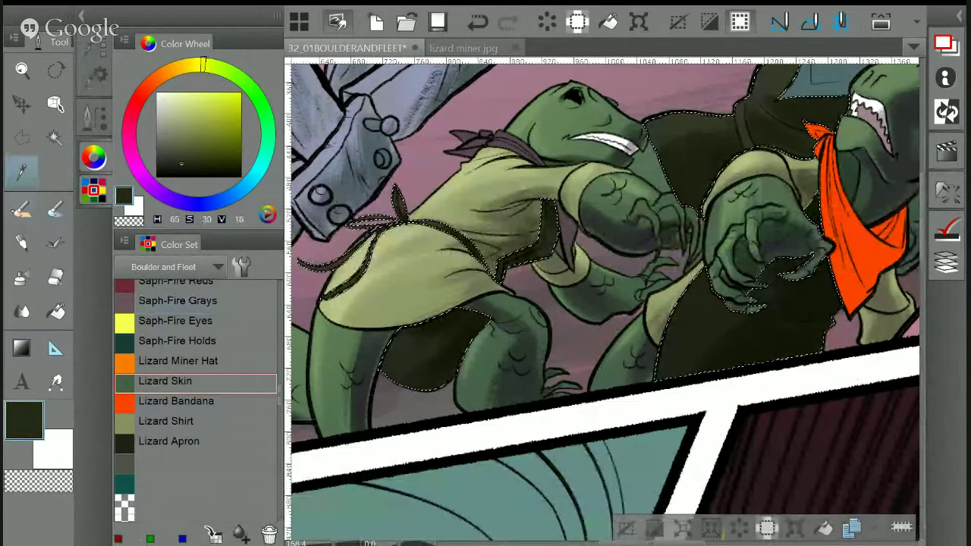
pyautogui.press('b')
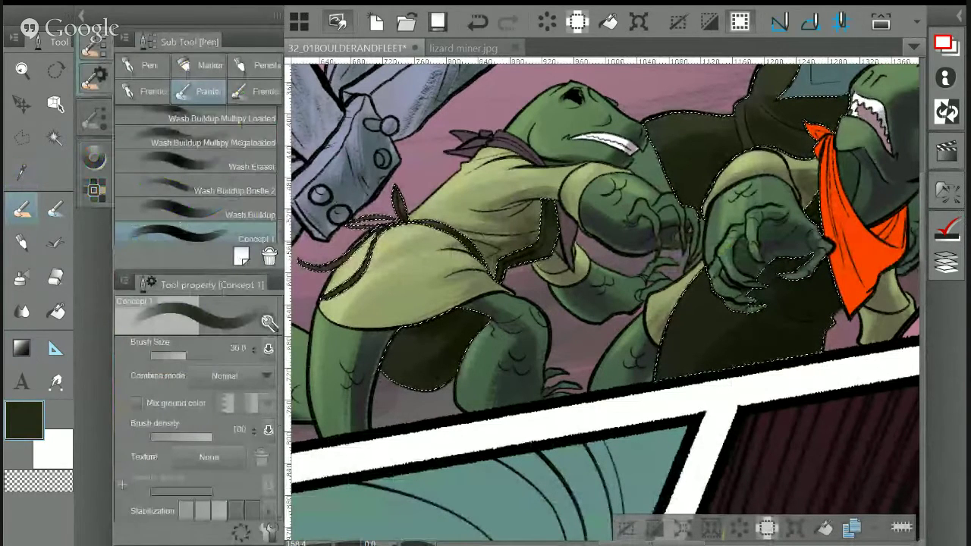
pyautogui.click(144, 91)
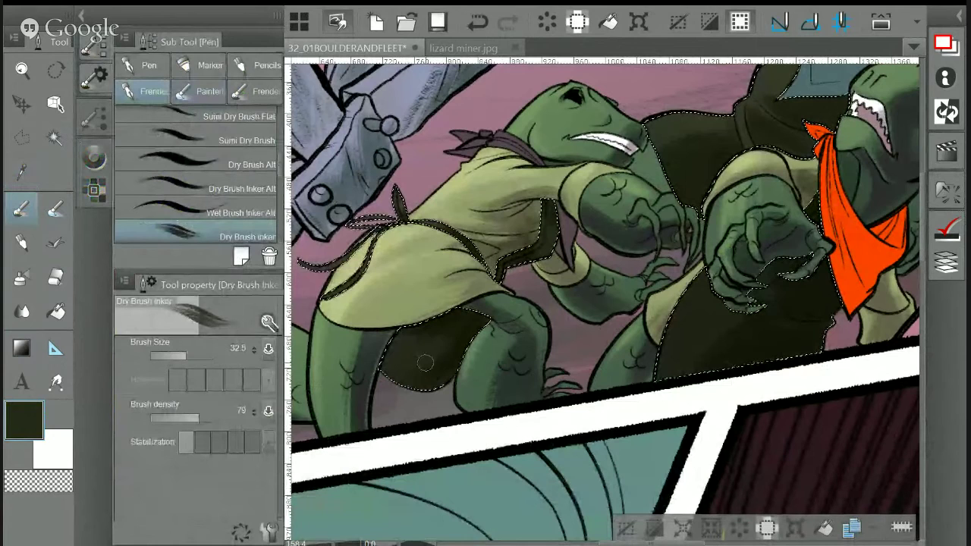
pyautogui.press('[')
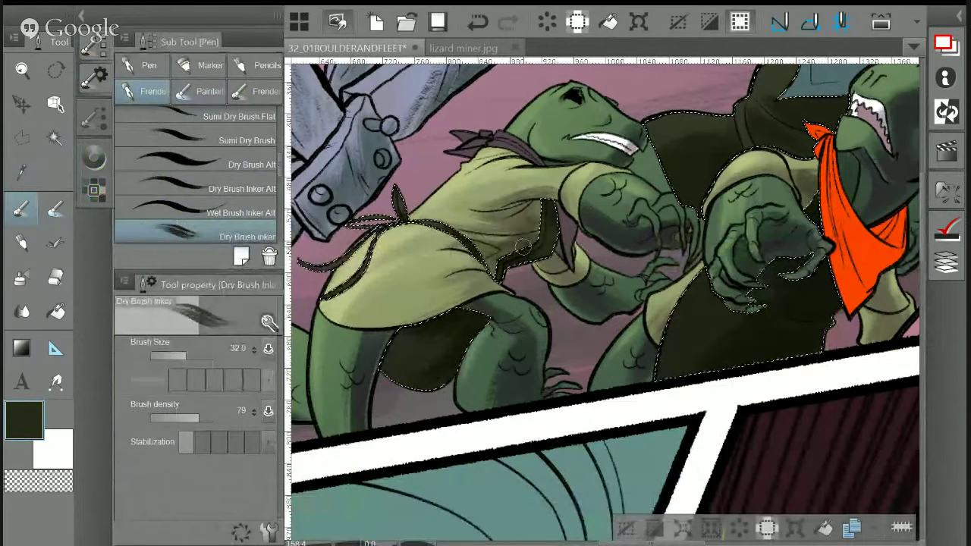
pyautogui.press(']')
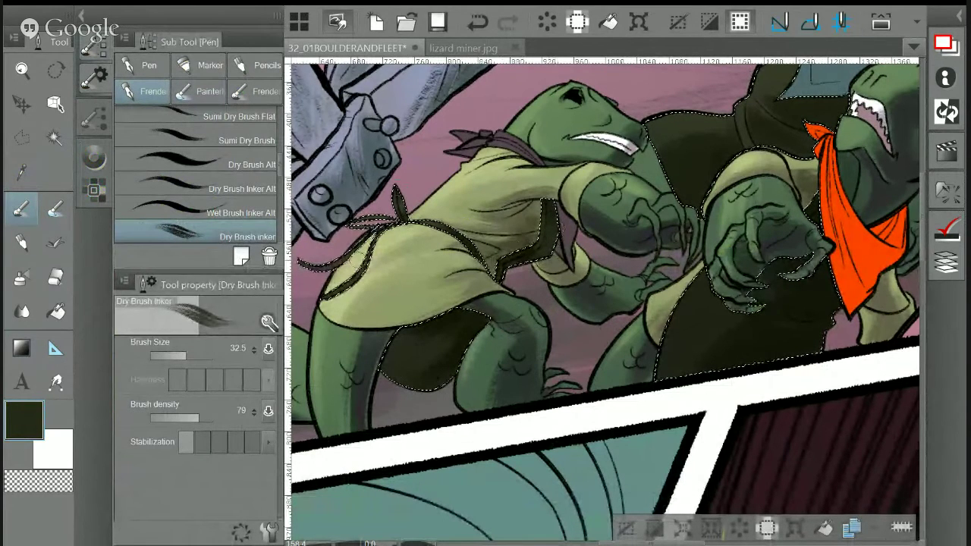
pyautogui.moveTo(357, 258)
pyautogui.mouseDown()
pyautogui.moveTo(383, 220)
pyautogui.moveTo(391, 223)
pyautogui.moveTo(379, 228)
pyautogui.mouseUp()
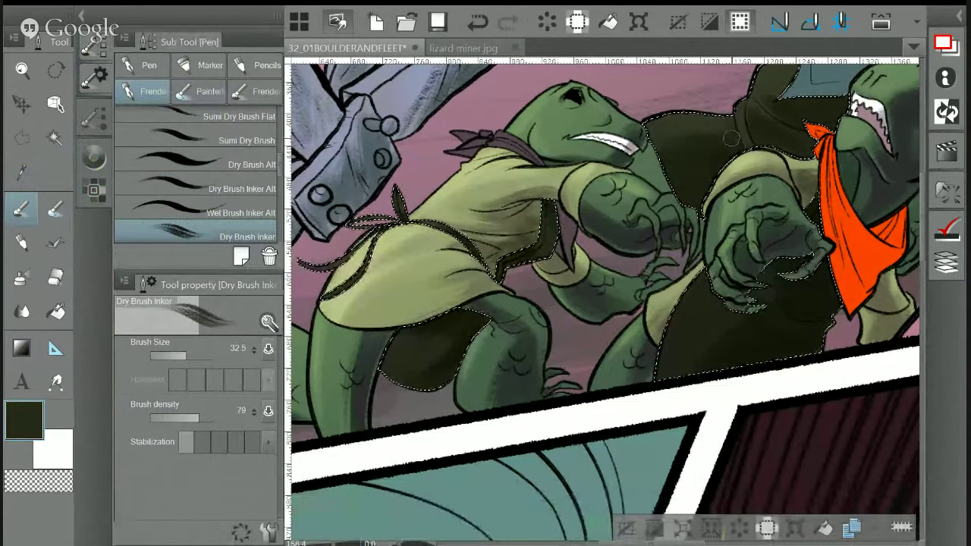
# Sample a lighter green from the blue-bandana lizard's apron and brush on highlights, with Dry Brush Inker at size 84.1 and density 57
pyautogui.press('i')
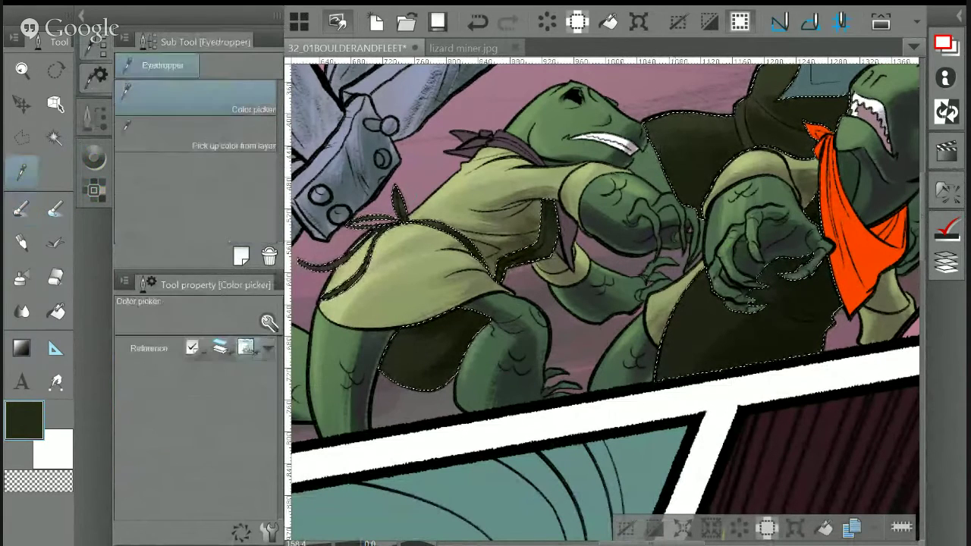
pyautogui.click(701, 135)
pyautogui.press('p')
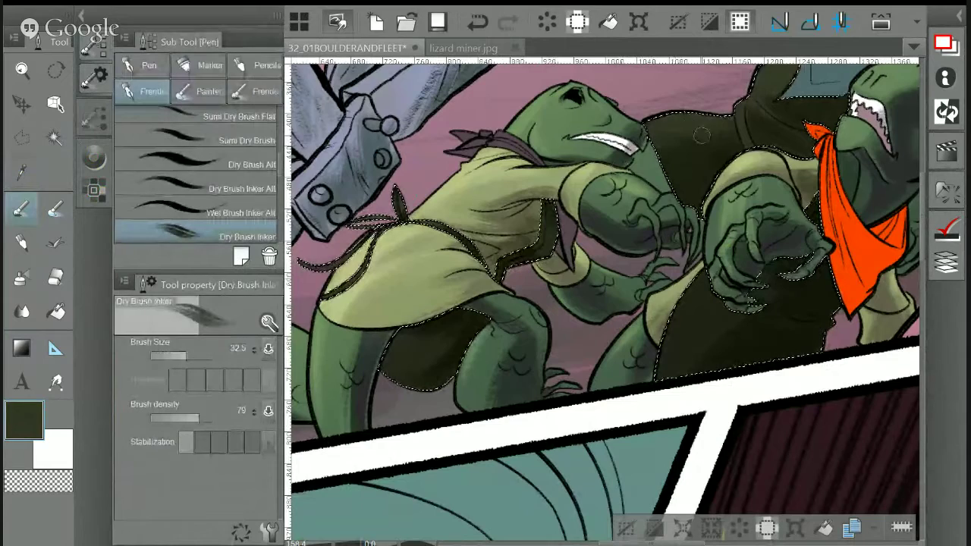
pyautogui.moveTo(702, 135)
pyautogui.mouseDown()
pyautogui.moveTo(597, 237)
pyautogui.moveTo(531, 227)
pyautogui.mouseUp()
pyautogui.click(191, 348)
pyautogui.click(184, 417)
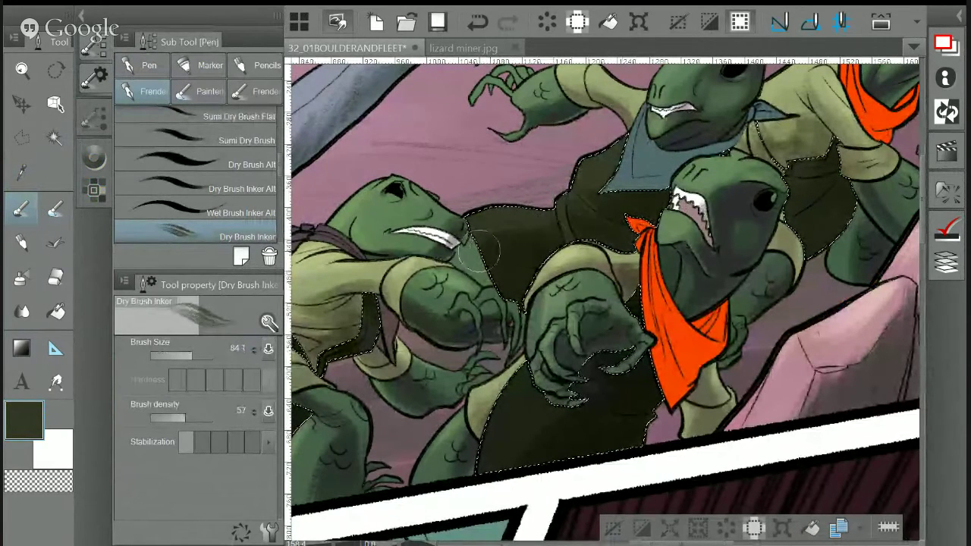
pyautogui.moveTo(569, 394)
pyautogui.mouseDown()
pyautogui.moveTo(580, 413)
pyautogui.moveTo(580, 398)
pyautogui.mouseUp()
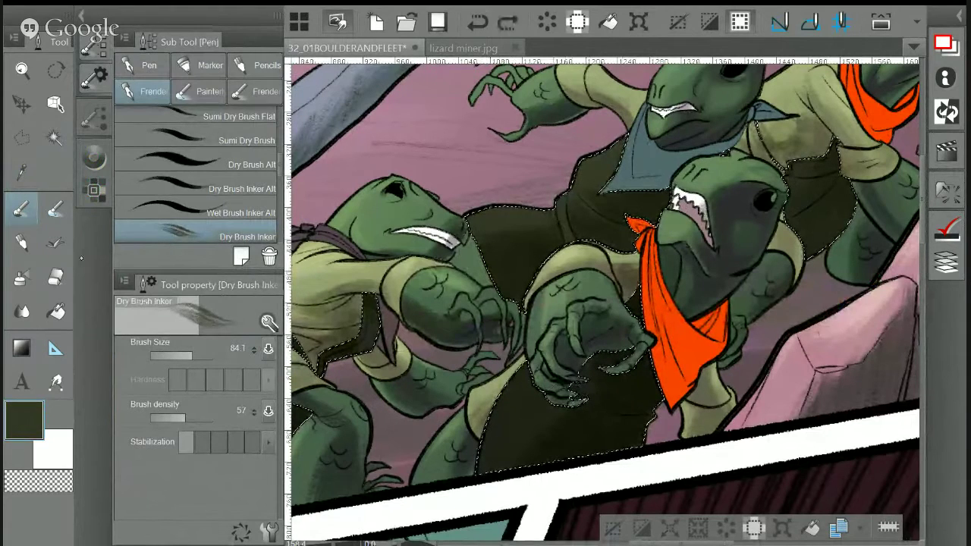
# Sample a darker green from the blue-bandana lizard's apron and brush it onto the orange-bandana lizard's apron below the hand
pyautogui.press('i')
pyautogui.click(613, 156)
pyautogui.press('b')
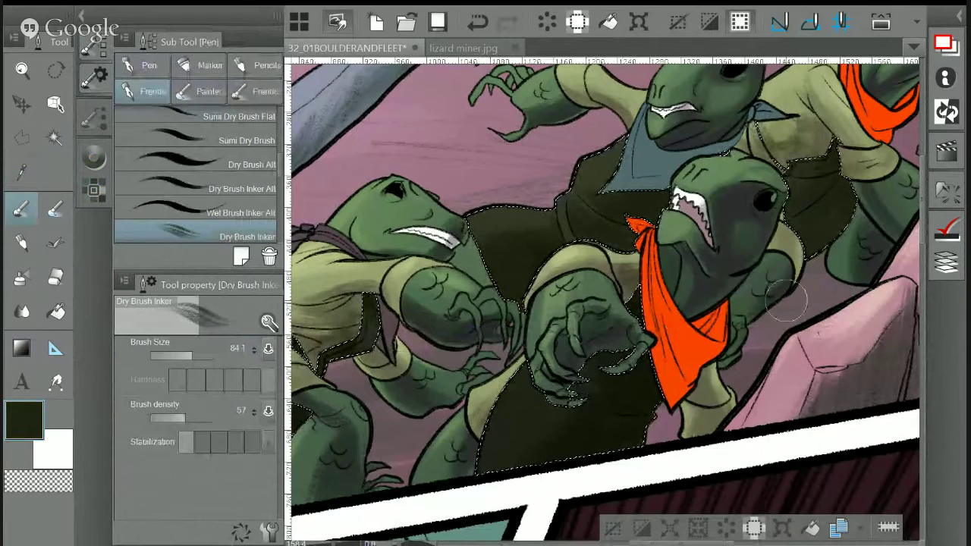
pyautogui.moveTo(581, 419); pyautogui.dragTo(577, 396)
# Sample a very dark apron green, shade the apron of the rear lizard beside the rocks, and set the brush density to 100
pyautogui.moveTo(840, 120); pyautogui.dragTo(751, 155)
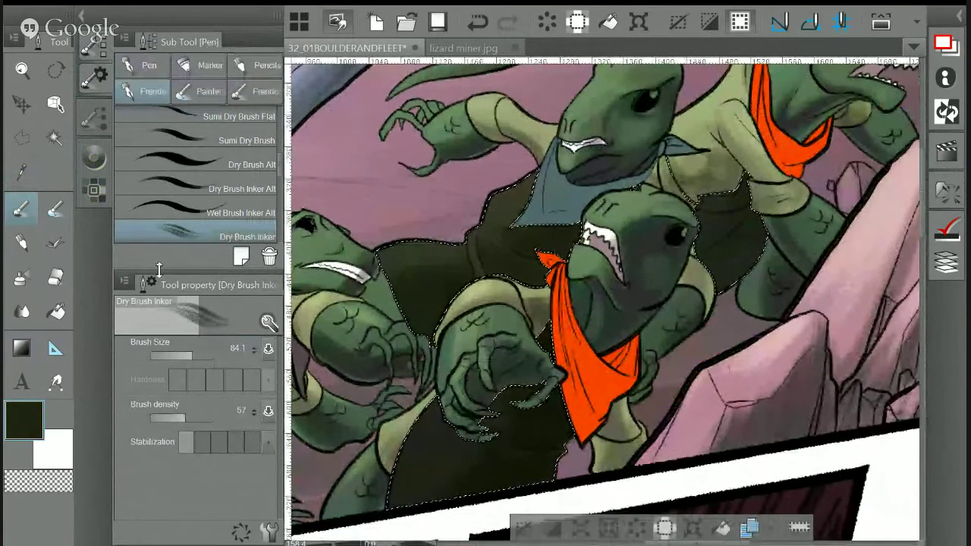
pyautogui.press('i')
pyautogui.click(701, 198)
pyautogui.press('b')
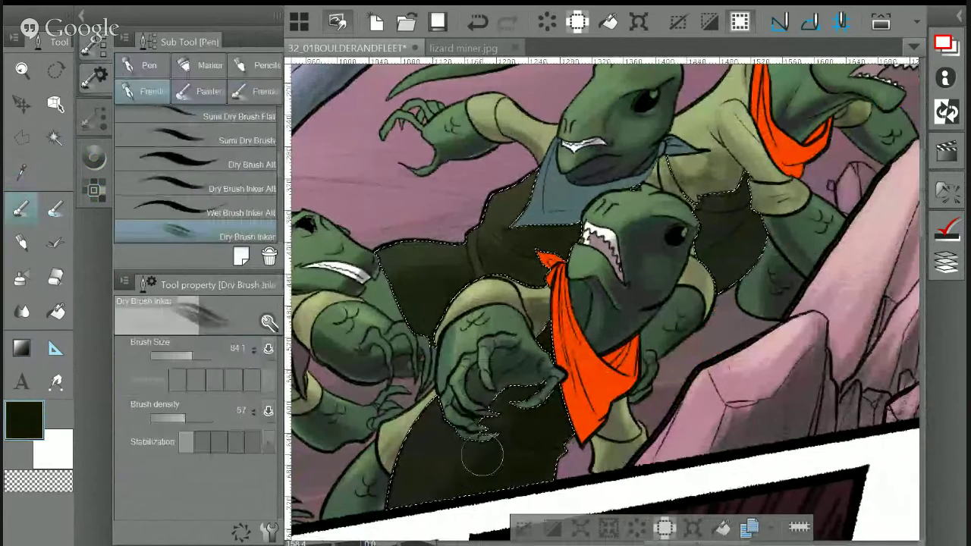
pyautogui.moveTo(754, 205)
pyautogui.mouseDown()
pyautogui.moveTo(775, 214)
pyautogui.moveTo(738, 193)
pyautogui.moveTo(757, 155)
pyautogui.moveTo(728, 211)
pyautogui.moveTo(807, 227)
pyautogui.mouseUp()
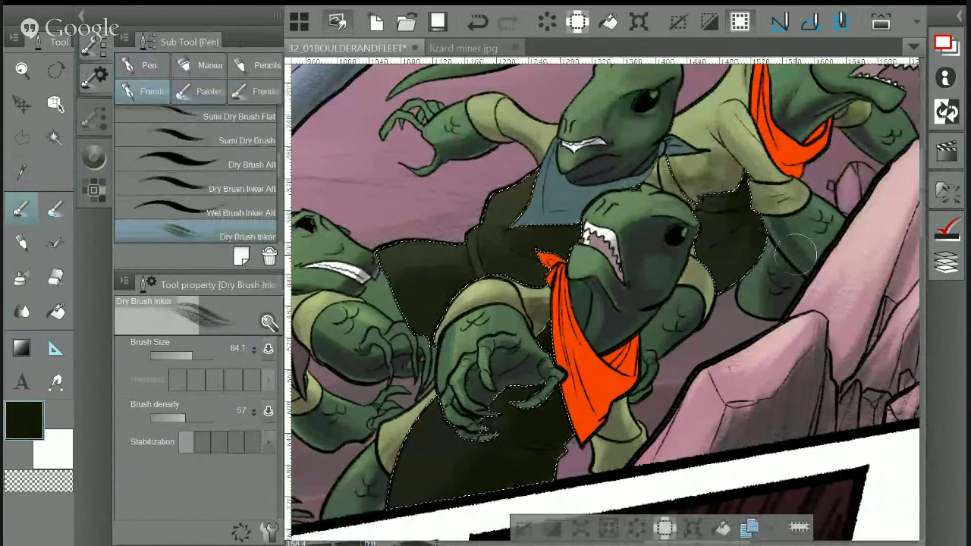
pyautogui.moveTo(186, 418); pyautogui.dragTo(214, 418)
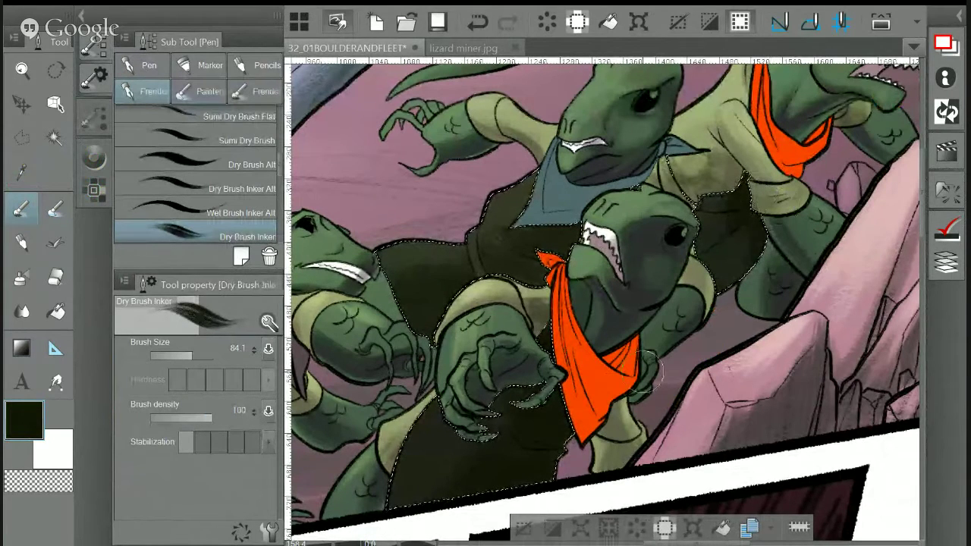
# Clear the apron selection and auto-select the dark purple bandana on the crouching lizard
pyautogui.hotkey('ctrl', 'd')
pyautogui.moveTo(527, 500); pyautogui.dragTo(708, 364)
pyautogui.scroll(2, 603, 301)
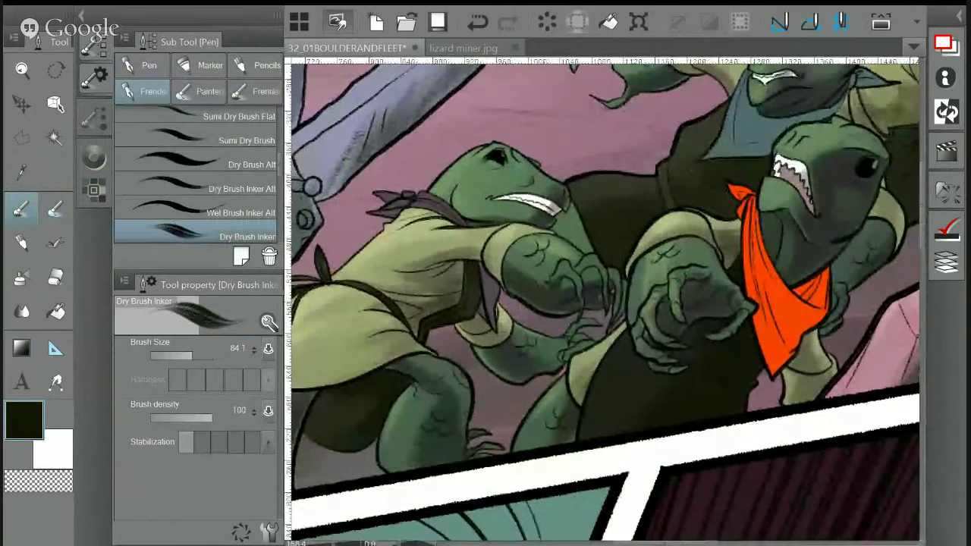
pyautogui.scroll(1, 603, 301)
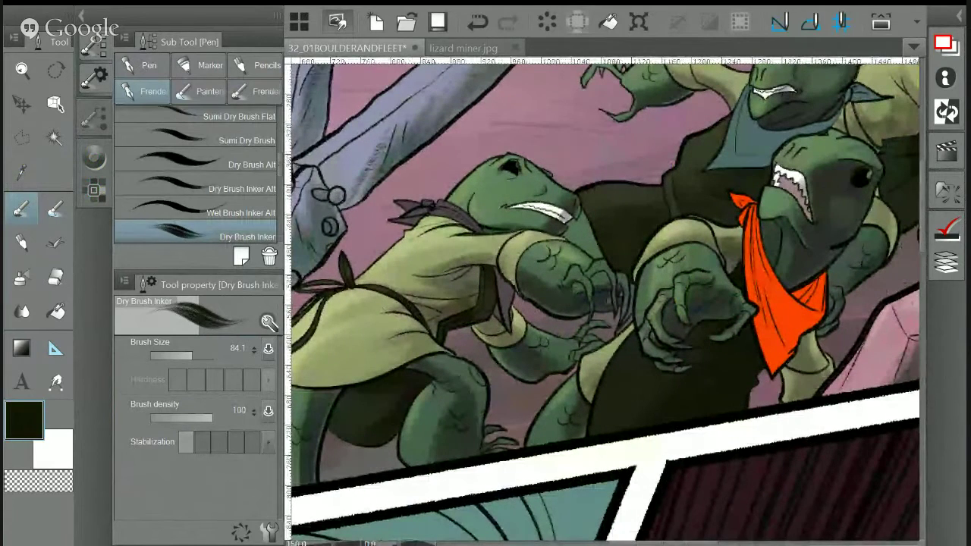
pyautogui.press('w')
pyautogui.click(472, 219)
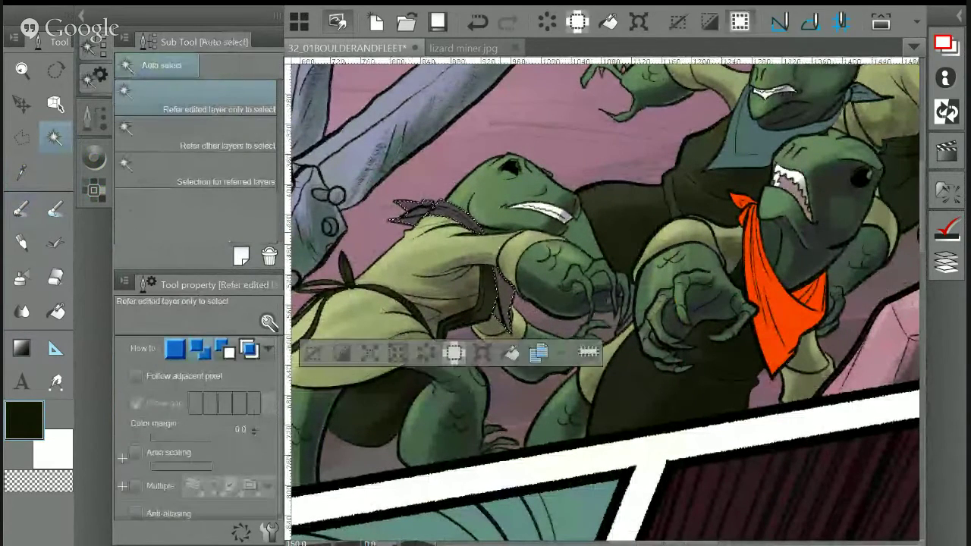
# Sample the bandana's dark purple and lighten it to a pale mauve (H 337, S 19, V 65) for painting
pyautogui.press('i')
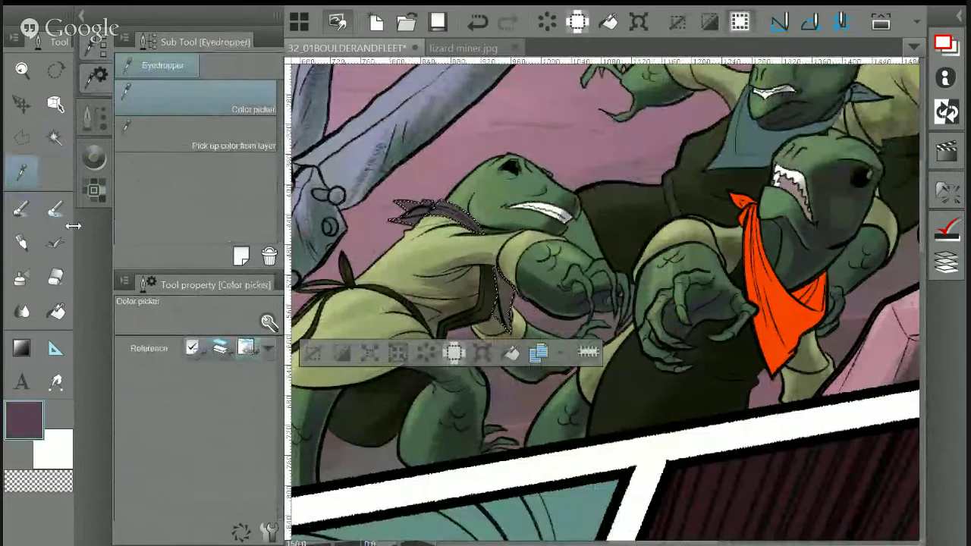
pyautogui.click(94, 157)
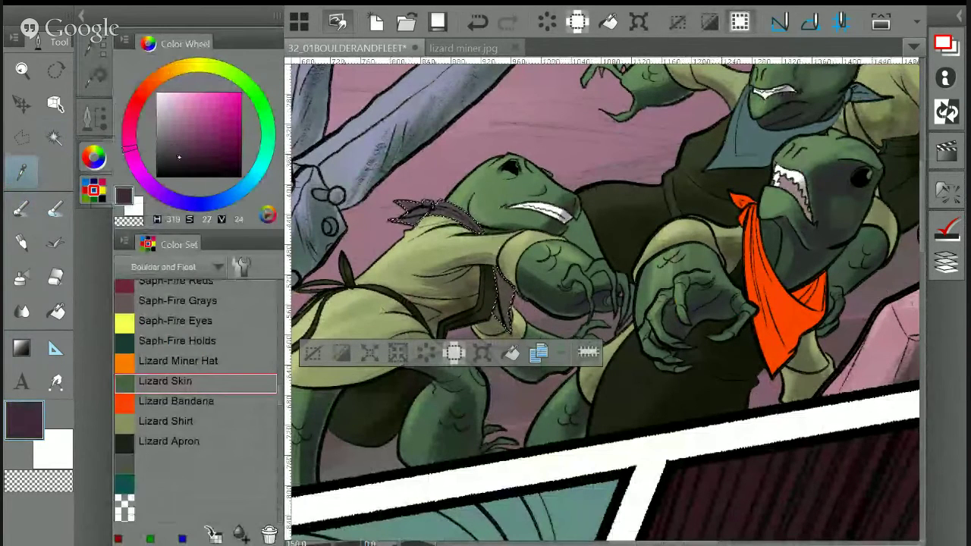
pyautogui.click(502, 319)
pyautogui.press('b')
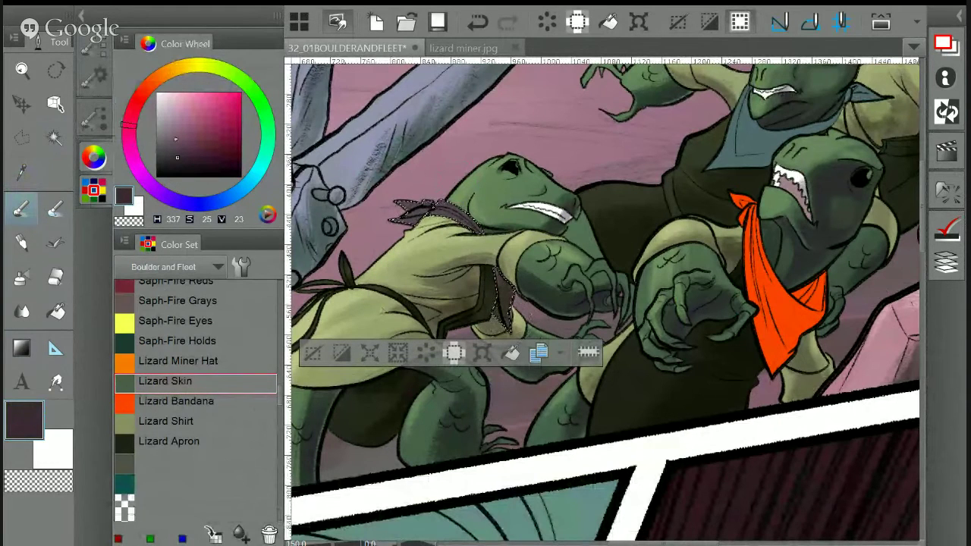
pyautogui.click(173, 135)
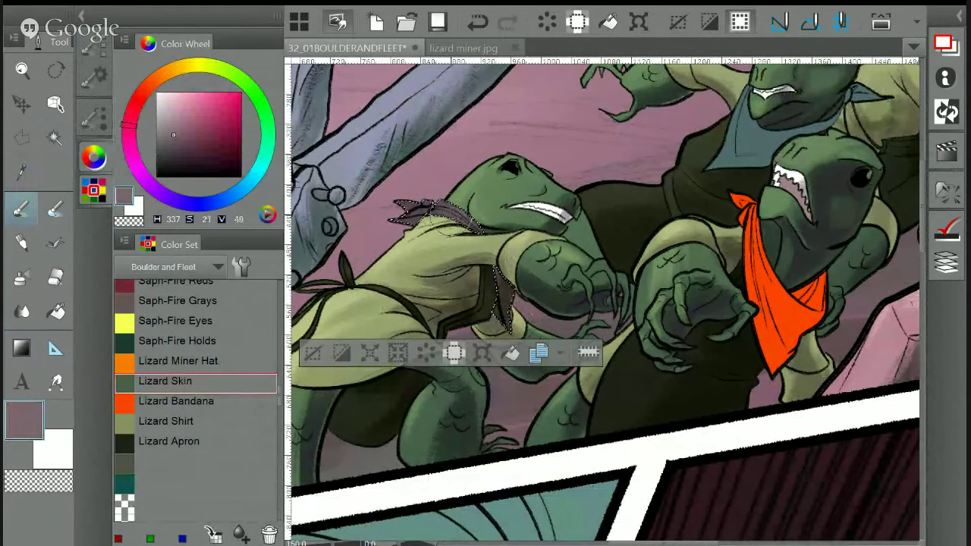
pyautogui.click(172, 122)
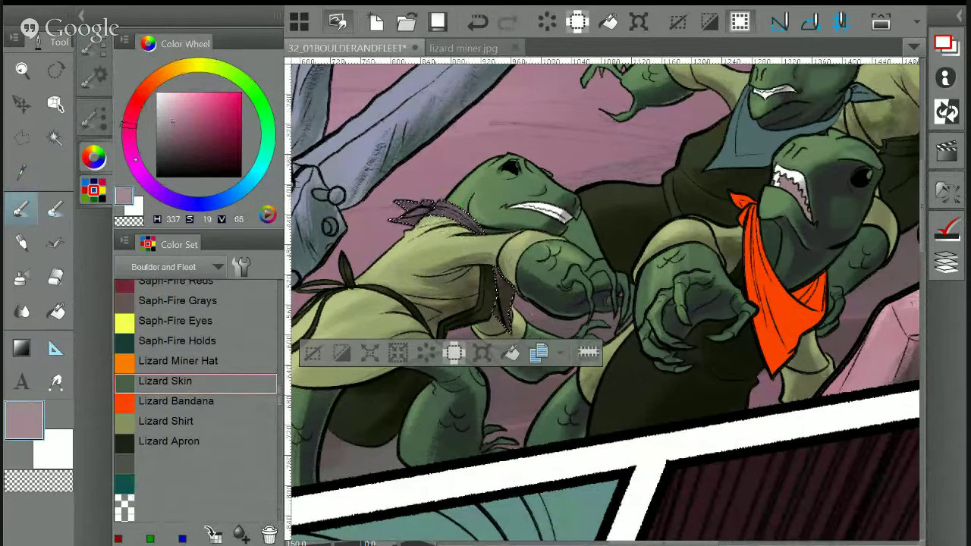
# Shift the mauve paint colour's hue to purple for the crouching lizard's bandana and clear the bandana selection
pyautogui.click(135, 159)
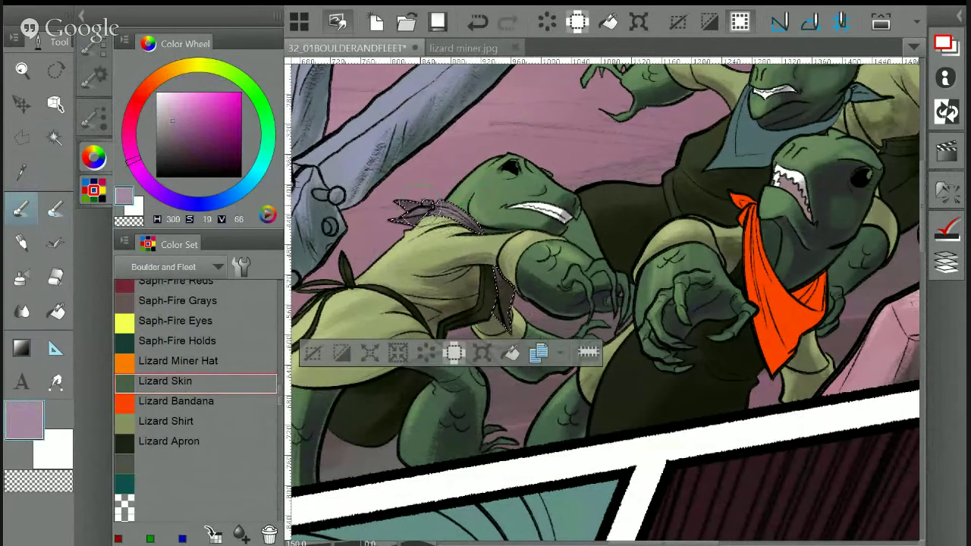
pyautogui.hotkey('ctrl', 'd')
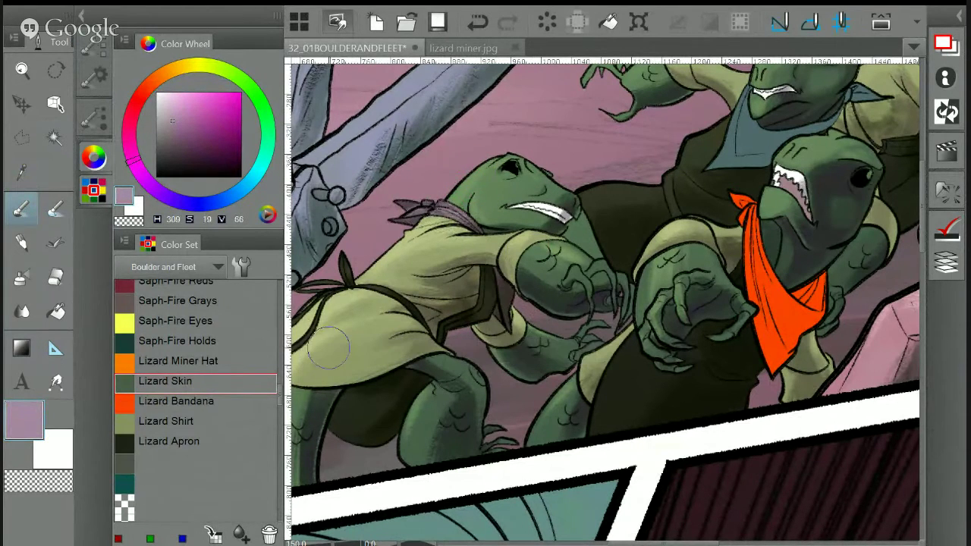
# Sample the bright orange from the bandana in lizard miner.jpg and return to the comic page with it as the paint colour
pyautogui.moveTo(328, 348); pyautogui.dragTo(103, 345)
pyautogui.press('w')
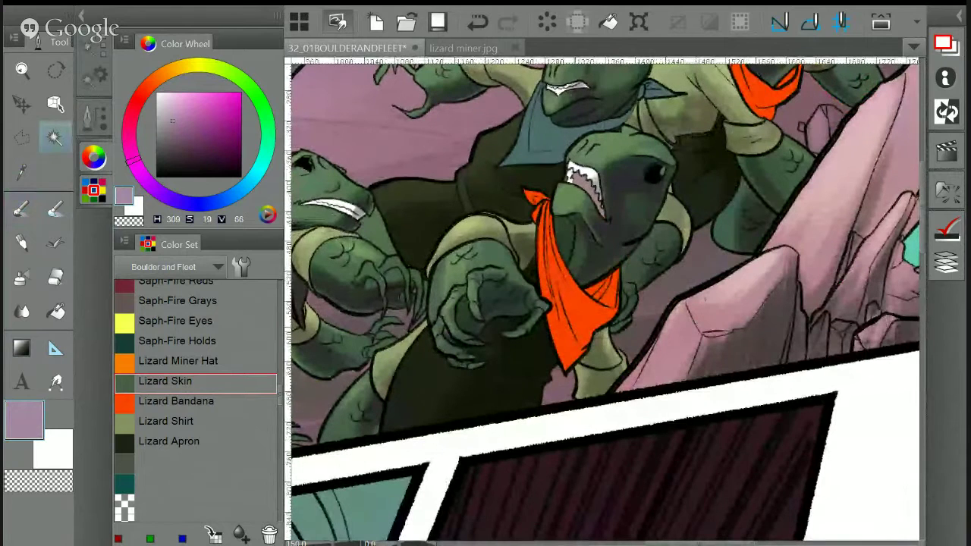
pyautogui.click(463, 48)
pyautogui.press('i')
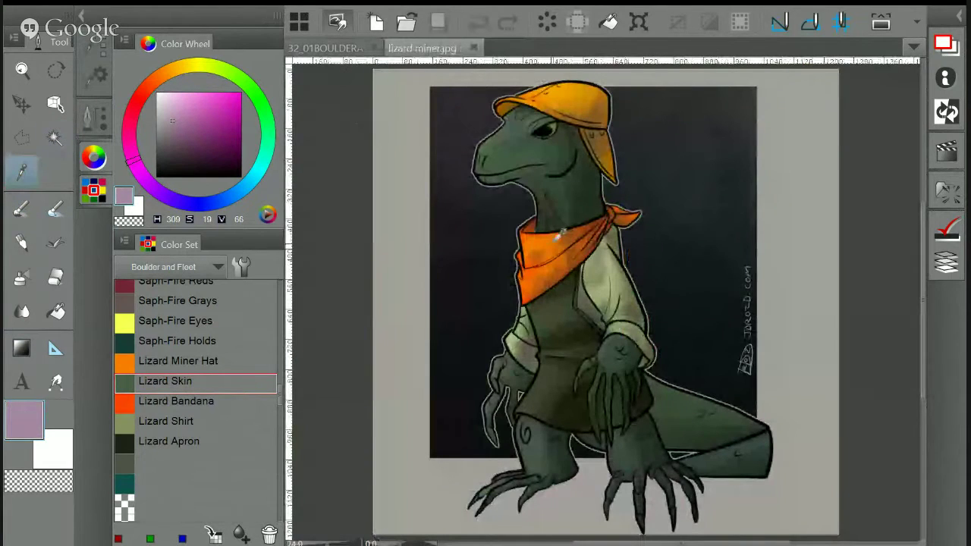
pyautogui.click(557, 233)
pyautogui.click(349, 48)
pyautogui.press('b')
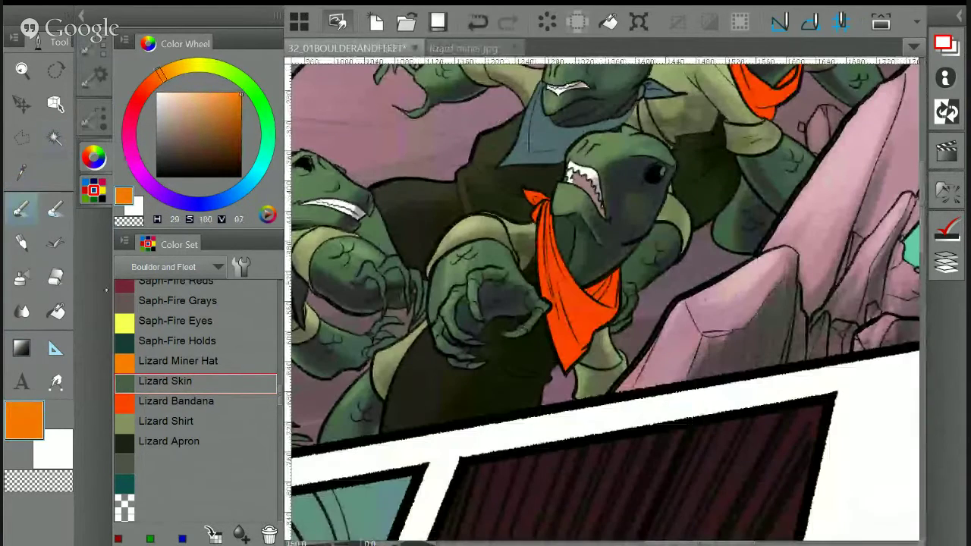
# Auto-select the red-orange bandanas and lay an orange radial gradient over the front lizard's and the rear lizard's bandana
pyautogui.press('g')
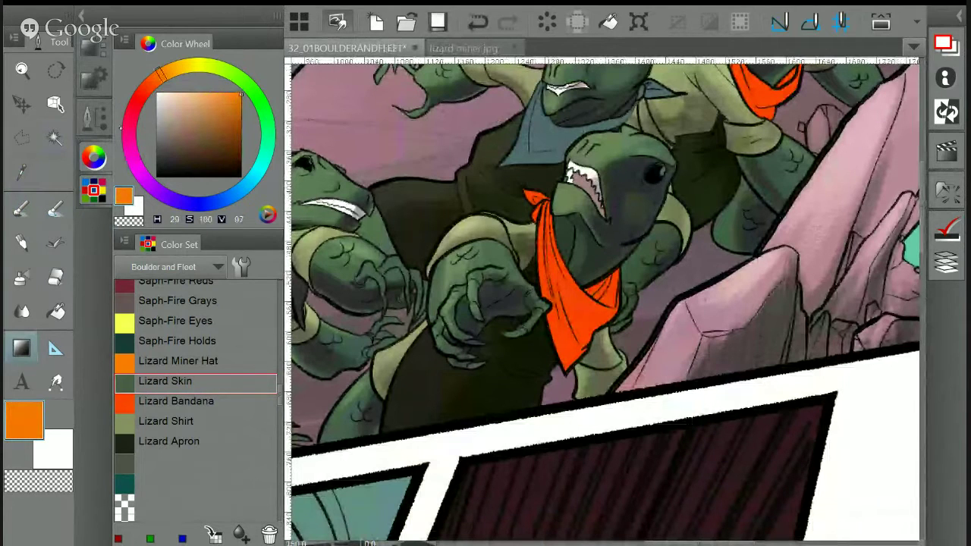
pyautogui.press('w')
pyautogui.click(605, 328)
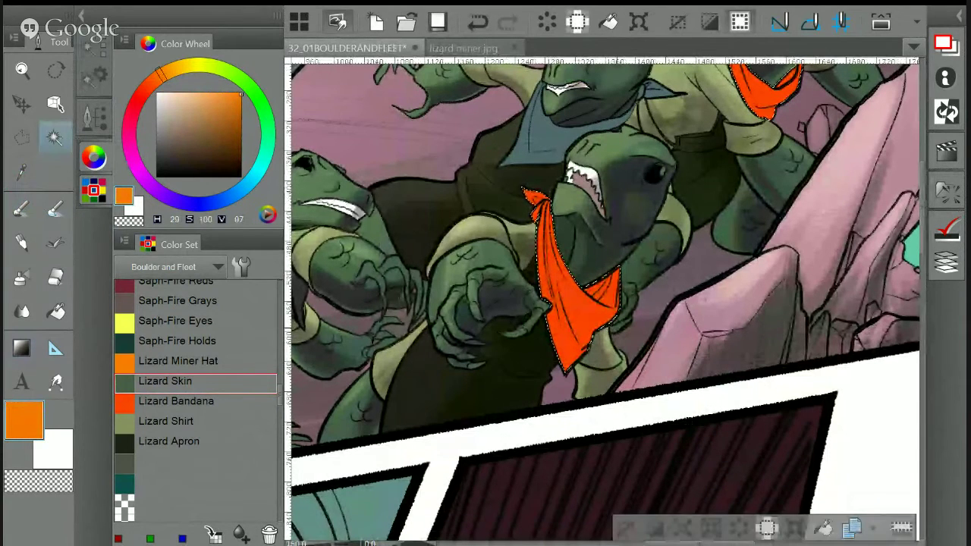
pyautogui.press('g')
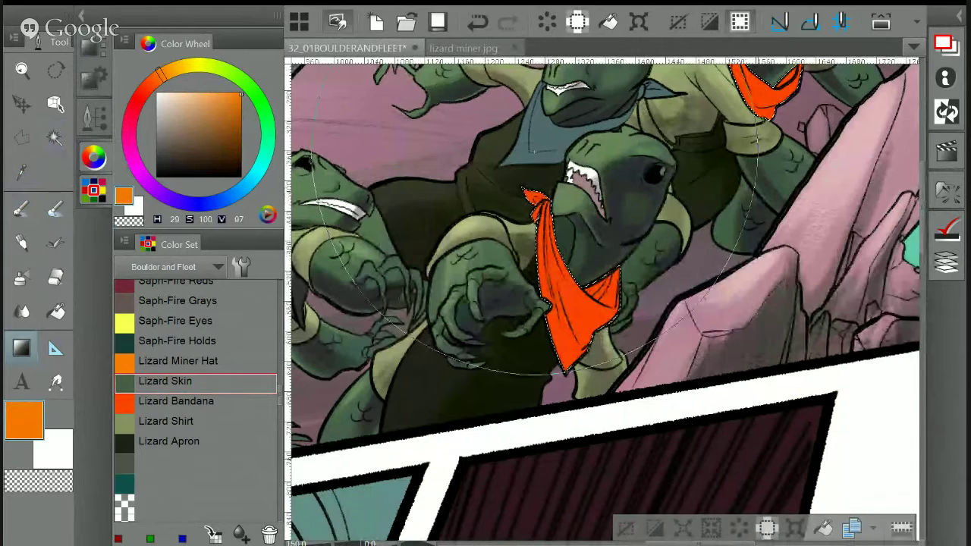
pyautogui.moveTo(535, 152); pyautogui.dragTo(642, 425)
pyautogui.moveTo(671, 92); pyautogui.dragTo(790, 317)
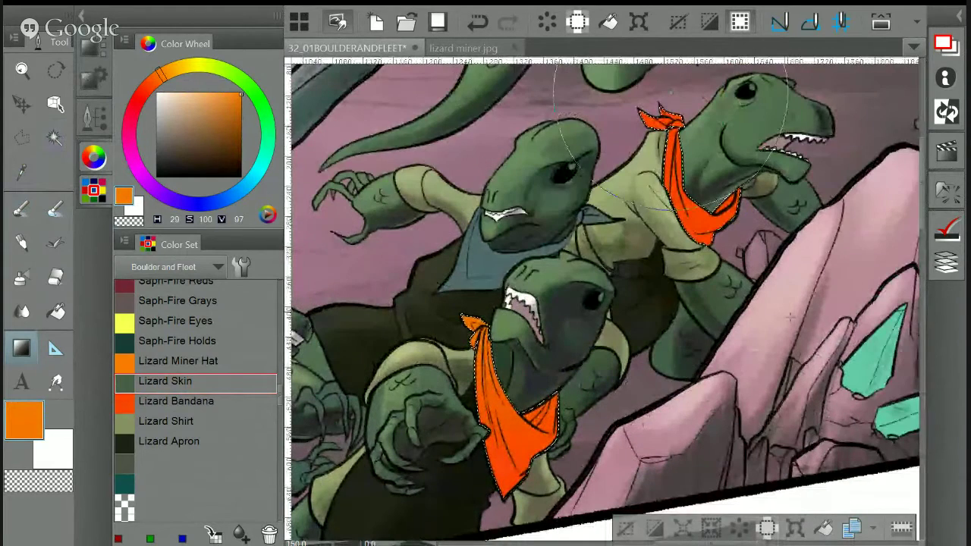
# Choose the Dry Brush Inker and set its brush size to 38.1
pyautogui.press('b')
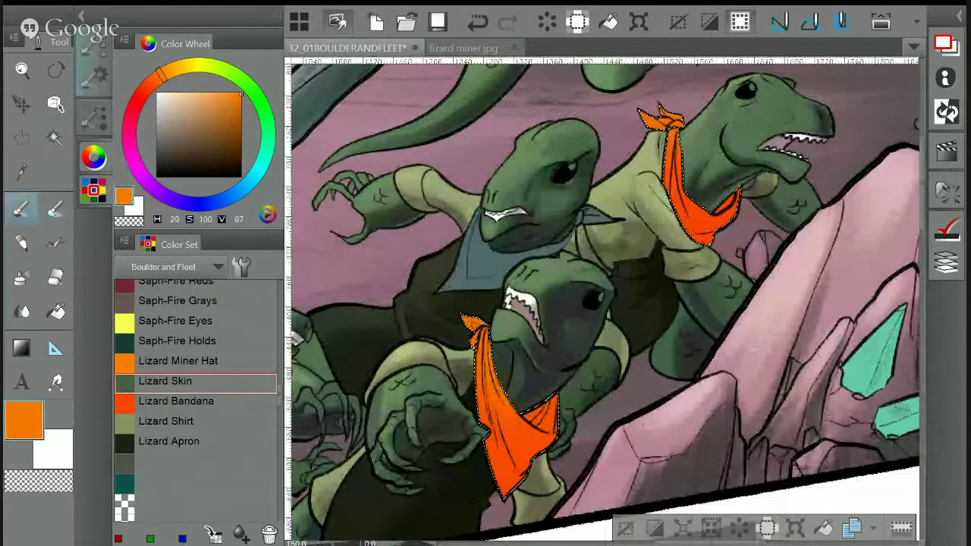
pyautogui.click(95, 53)
pyautogui.click(187, 354)
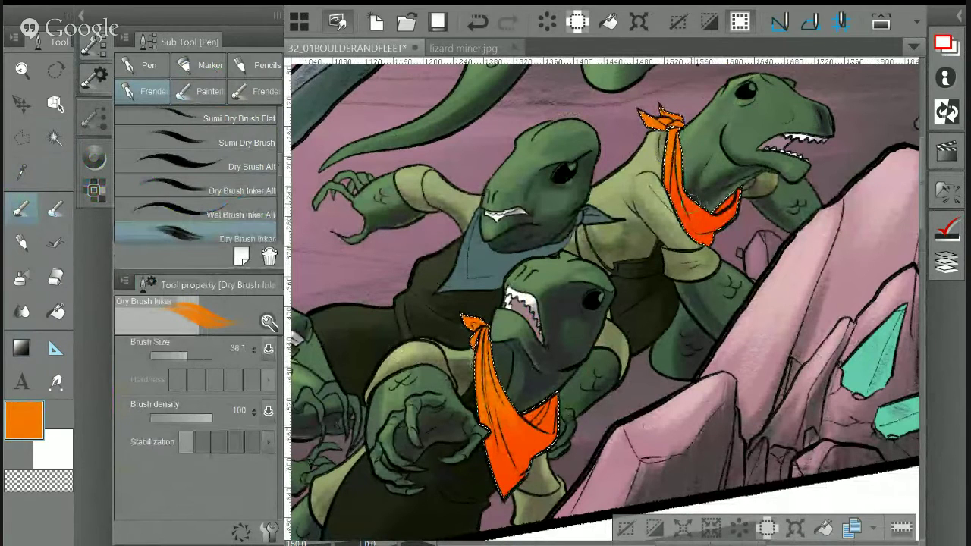
# Sample a dark burnt orange from the bandana in lizard miner.jpg and brush shadows onto both orange bandanas
pyautogui.click(476, 48)
pyautogui.press('i')
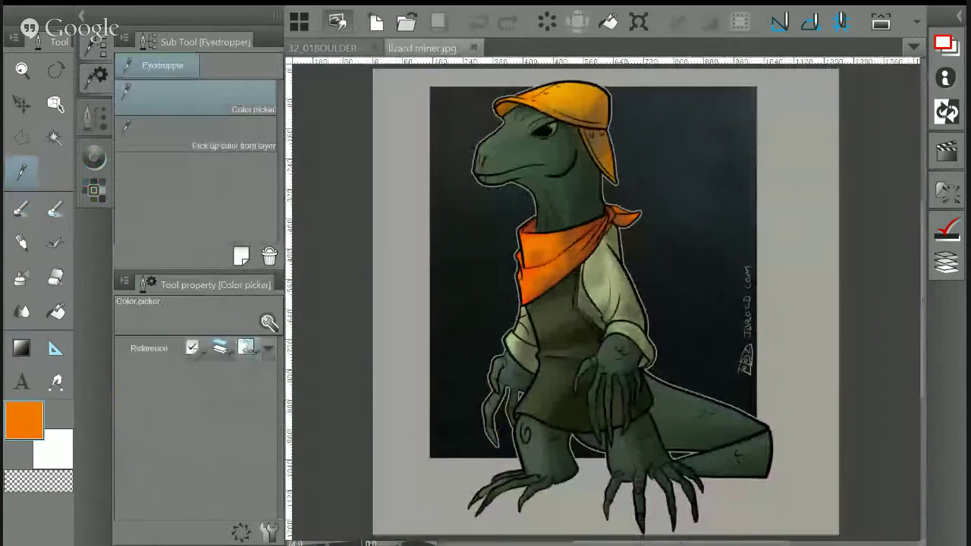
pyautogui.click(578, 228)
pyautogui.click(535, 220)
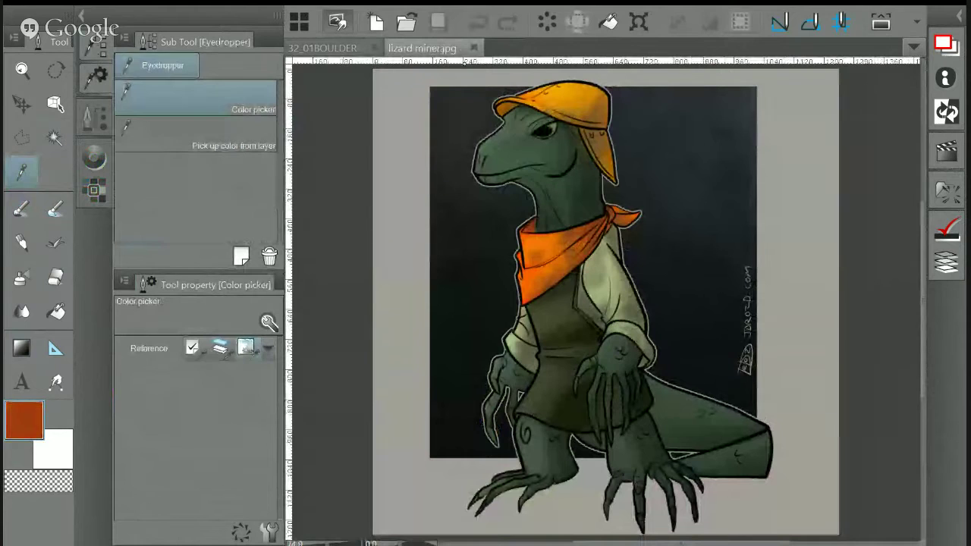
pyautogui.hotkey('ctrl', 'Tab')
pyautogui.press('p')
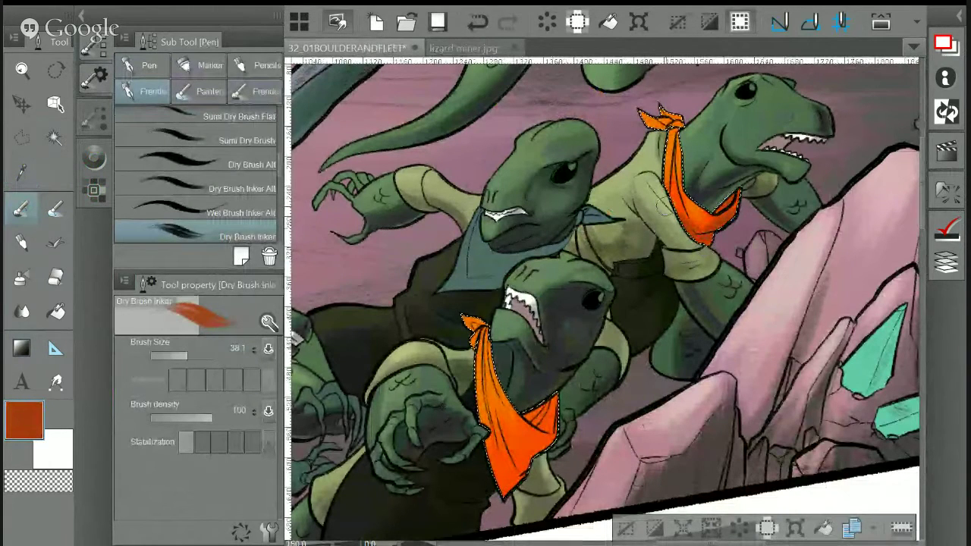
pyautogui.moveTo(516, 404)
pyautogui.mouseDown()
pyautogui.moveTo(547, 402)
pyautogui.moveTo(550, 426)
pyautogui.moveTo(540, 464)
pyautogui.moveTo(523, 439)
pyautogui.moveTo(542, 449)
pyautogui.moveTo(530, 488)
pyautogui.moveTo(480, 426)
pyautogui.moveTo(508, 497)
pyautogui.moveTo(557, 418)
pyautogui.mouseUp()
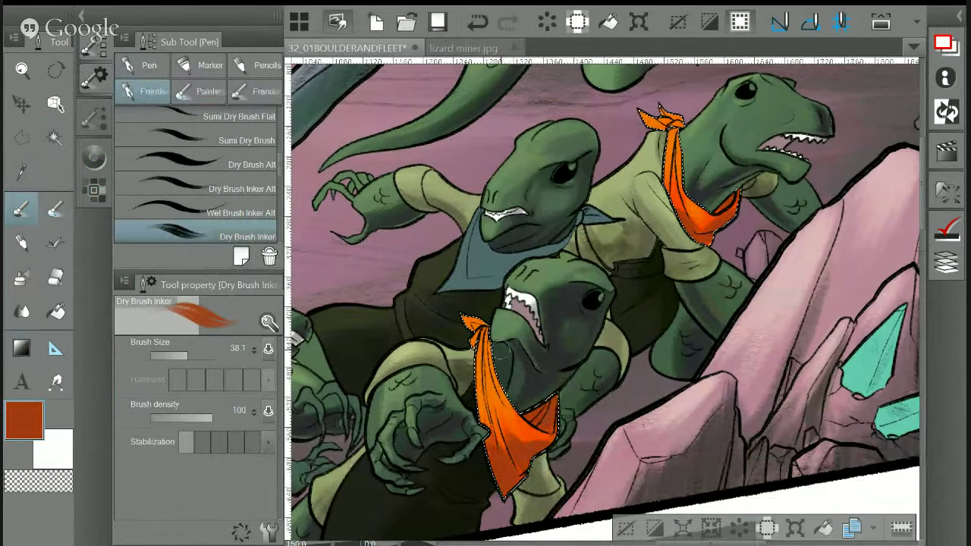
pyautogui.moveTo(732, 194); pyautogui.dragTo(679, 232)
# Sample a brownish orange from the reference bandana's folds, brush deeper shadows along both orange bandanas, and clear the selection
pyautogui.click(493, 49)
pyautogui.press('i')
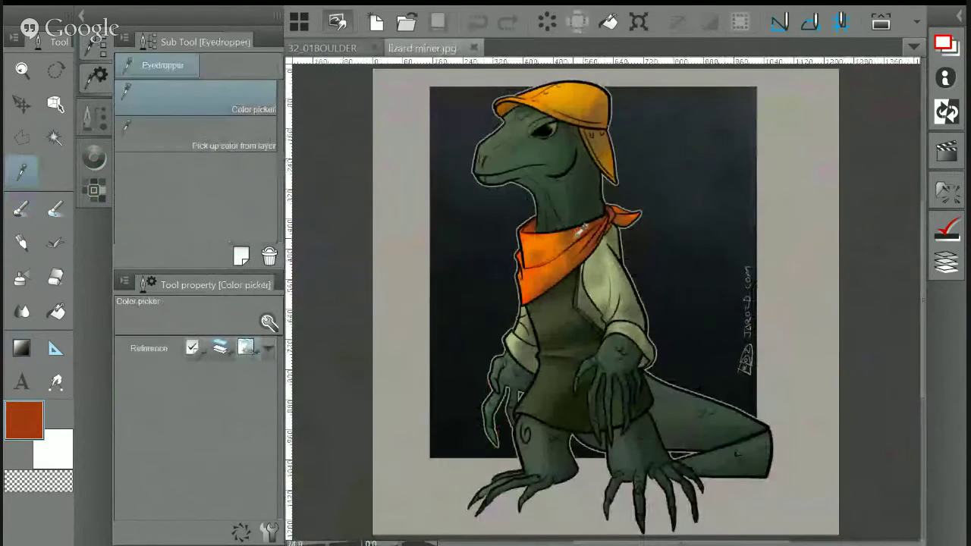
pyautogui.click(583, 226)
pyautogui.click(326, 48)
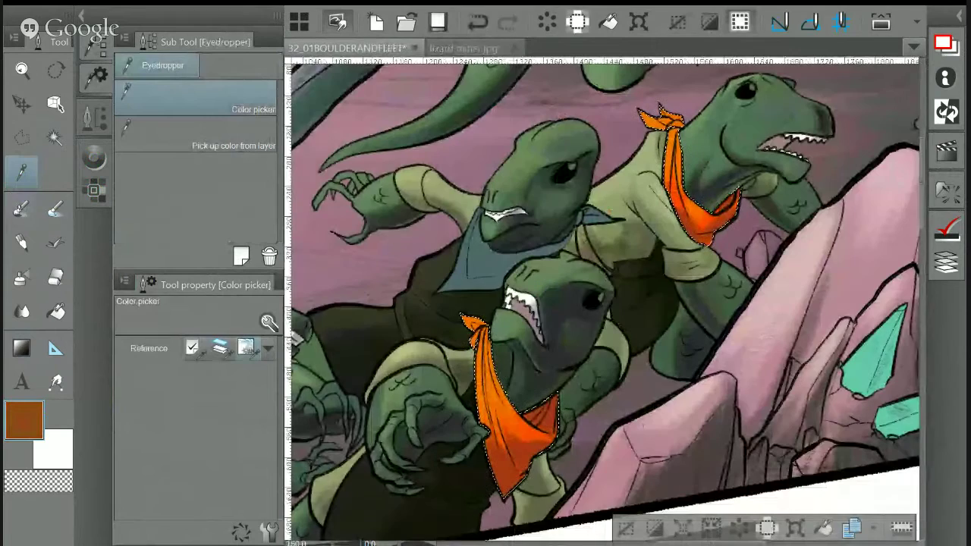
pyautogui.press('b')
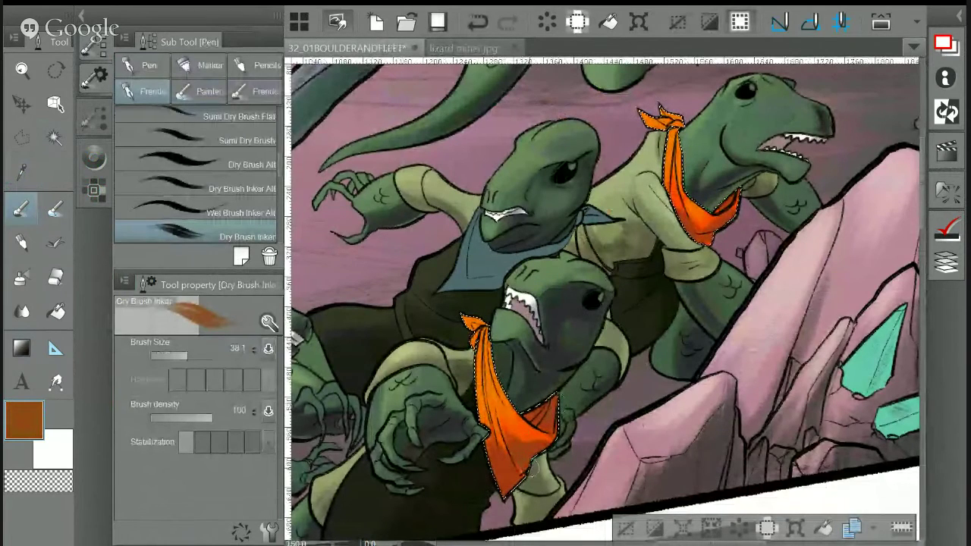
pyautogui.hotkey('ctrl', 'z')
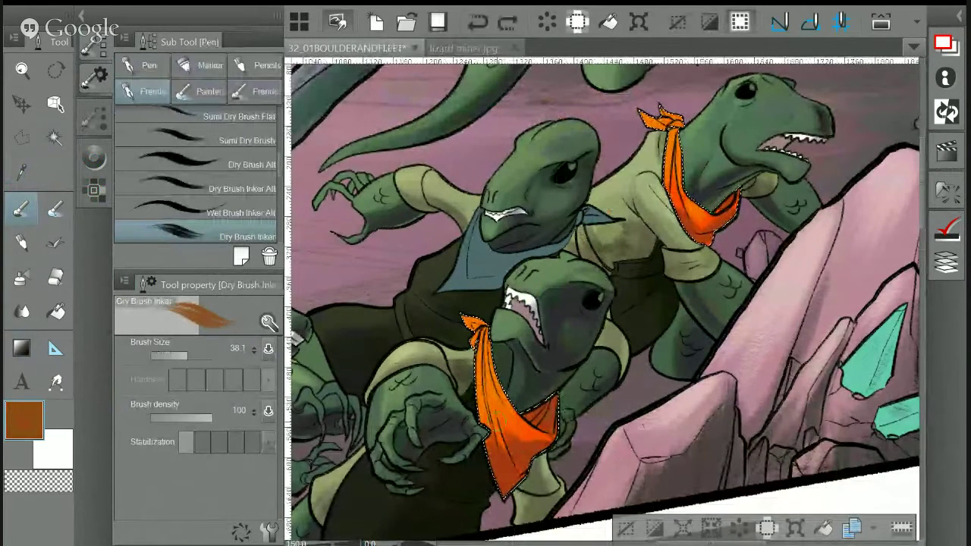
pyautogui.moveTo(490, 418); pyautogui.dragTo(498, 434)
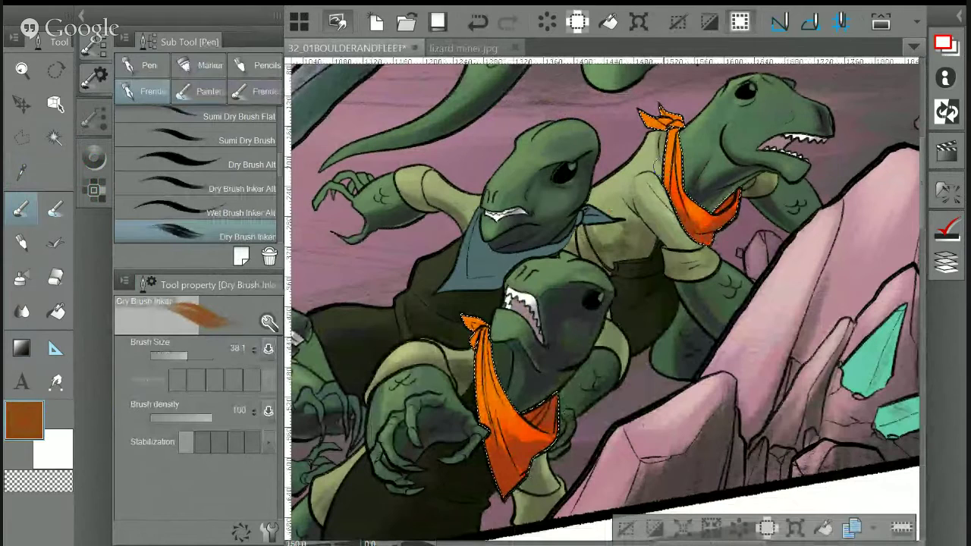
pyautogui.moveTo(672, 180); pyautogui.dragTo(679, 219)
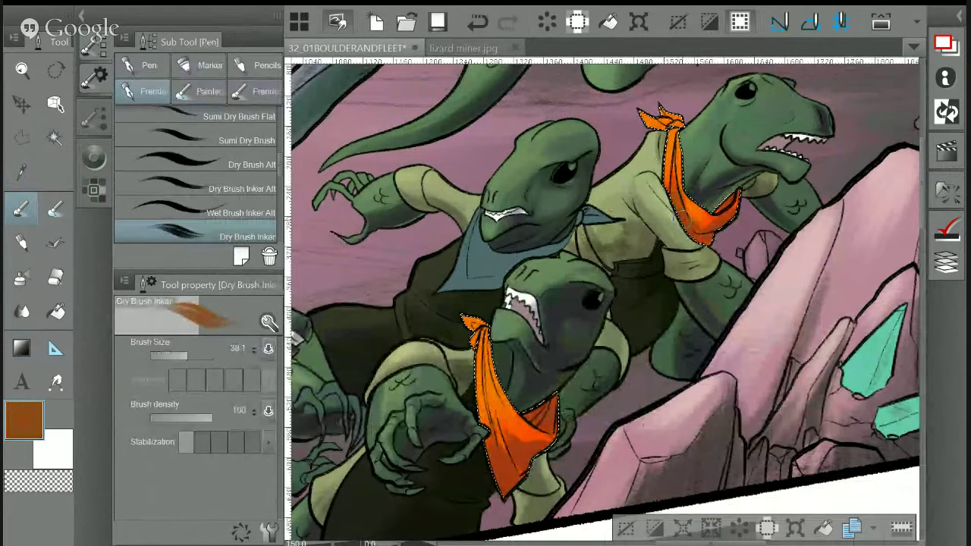
pyautogui.click(625, 529)
# Auto-select the blue bandana on the lizard behind the front one
pyautogui.hotkey('ctrl', '-')
pyautogui.hotkey('ctrl', '-')
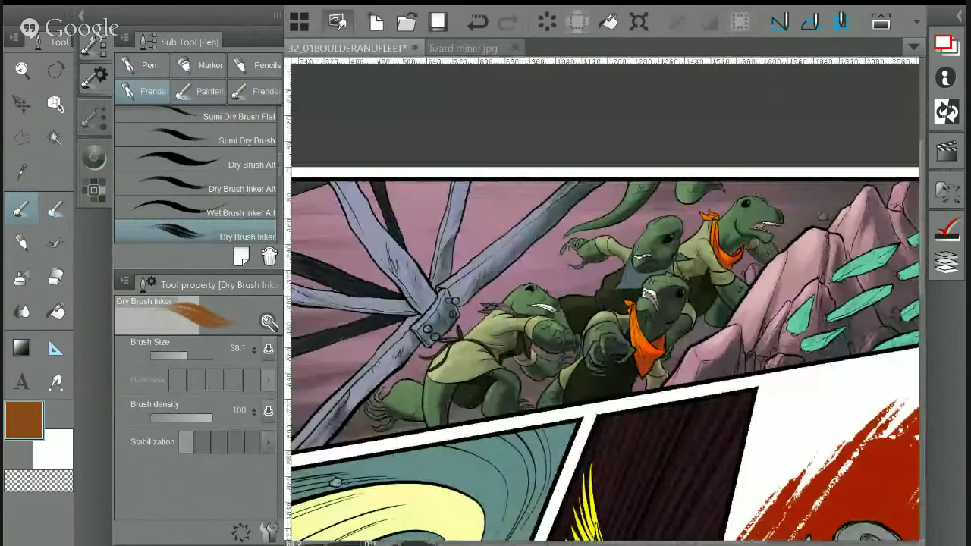
pyautogui.hotkey('ctrl', '+')
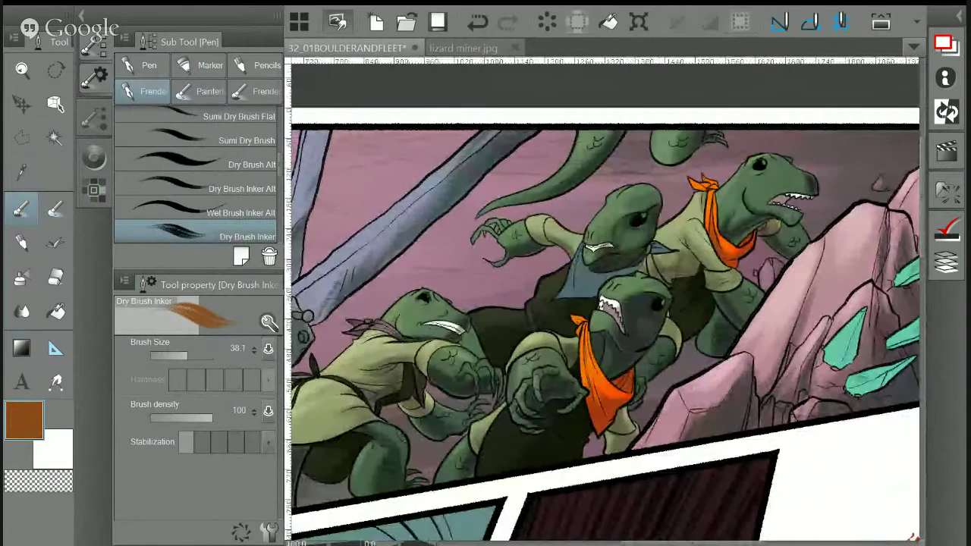
pyautogui.press('w')
pyautogui.click(607, 261)
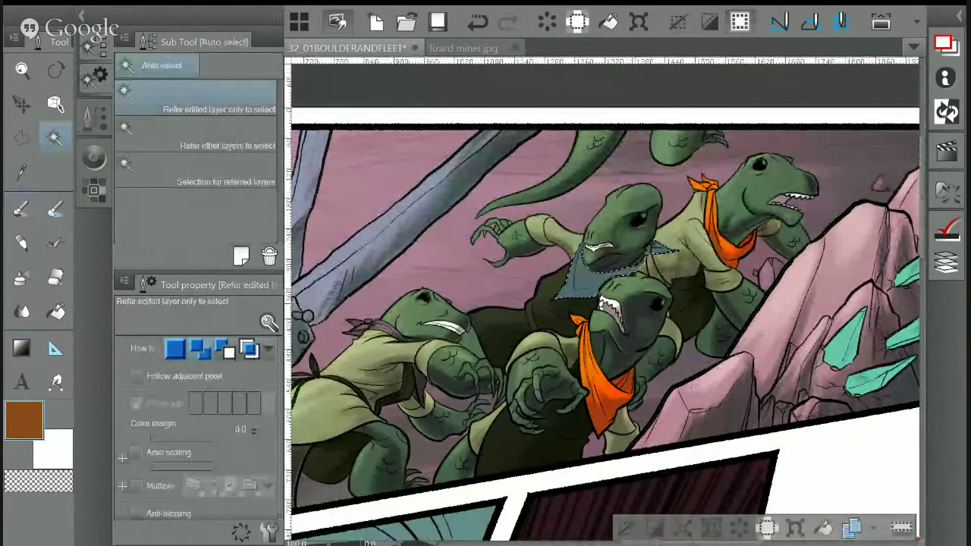
# Sample a muted teal and change it to a dark navy (H 233, S 34, V 24)
pyautogui.press('i')
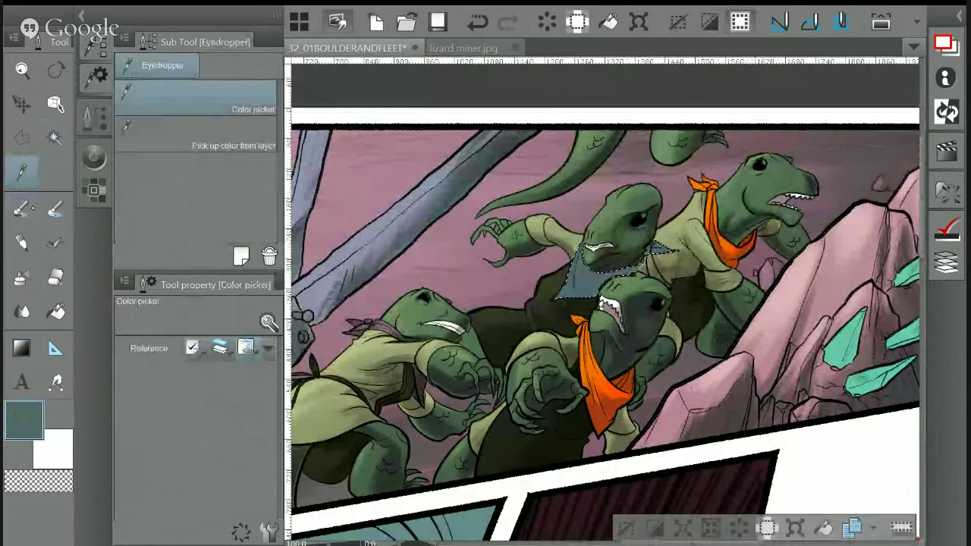
pyautogui.press('p')
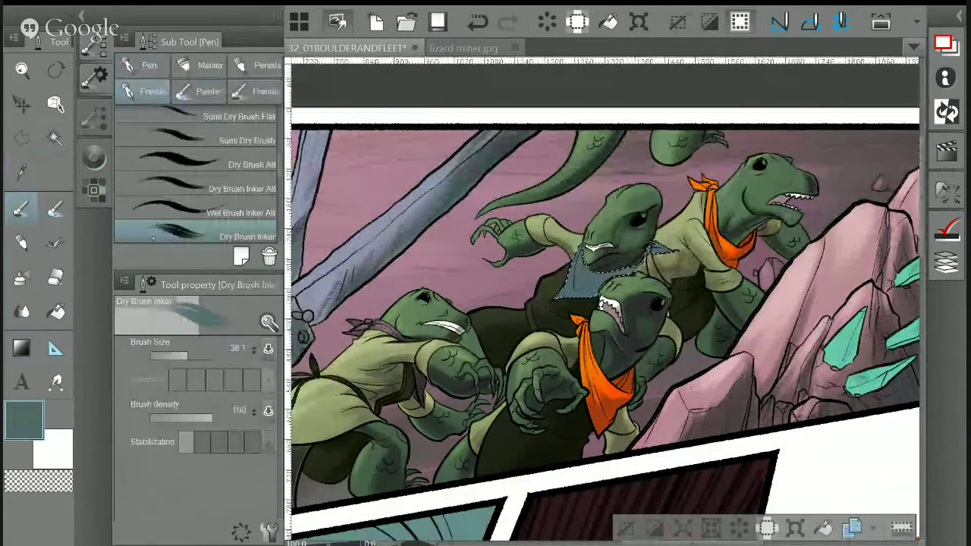
pyautogui.click(94, 157)
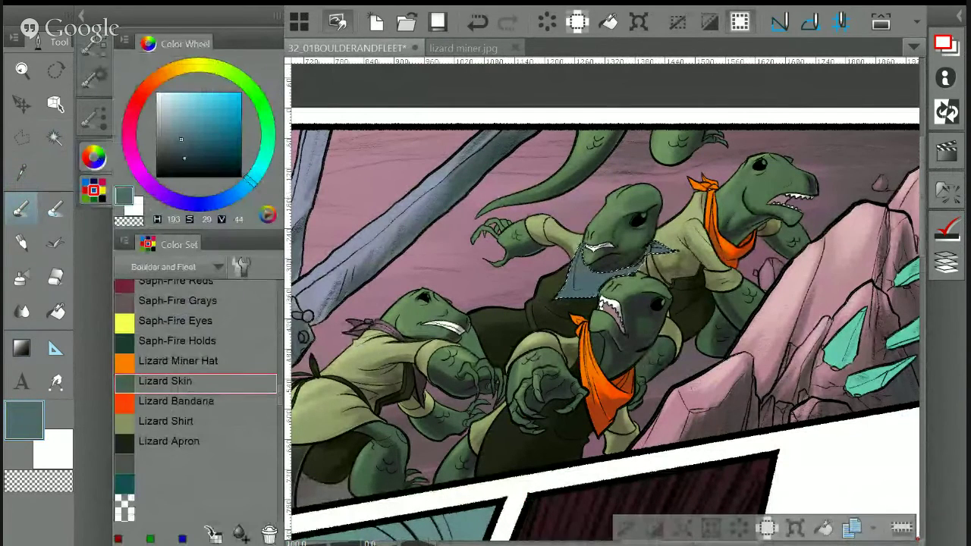
pyautogui.moveTo(190, 228); pyautogui.dragTo(224, 239)
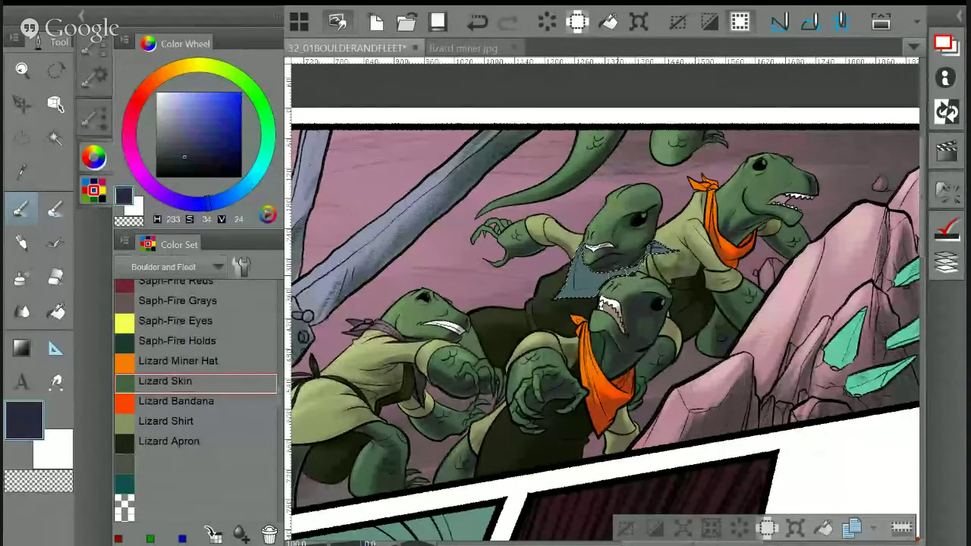
# Sample a lighter teal (H 193, S 31, V 63) and apply it as a gradient over the selected blue bandana
pyautogui.press('m')
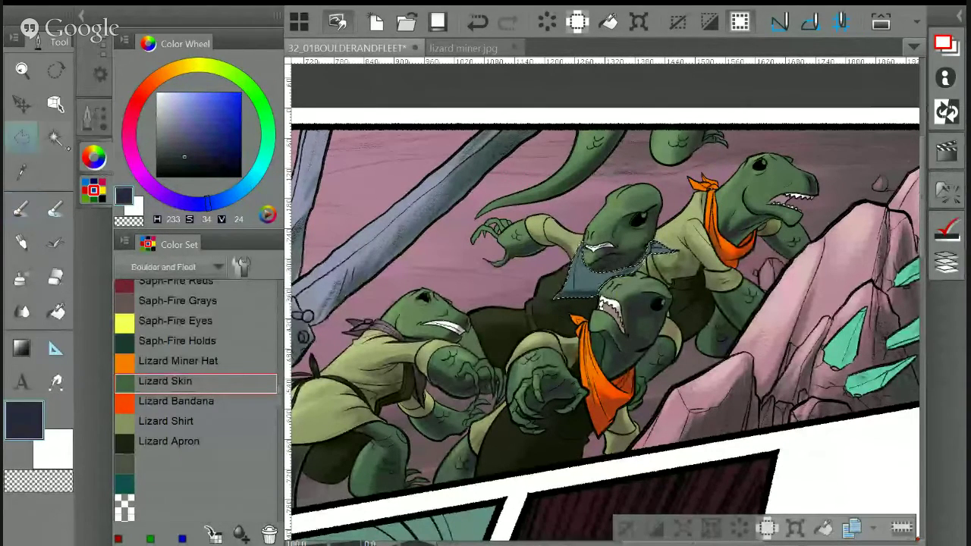
pyautogui.press('i')
pyautogui.click(528, 271)
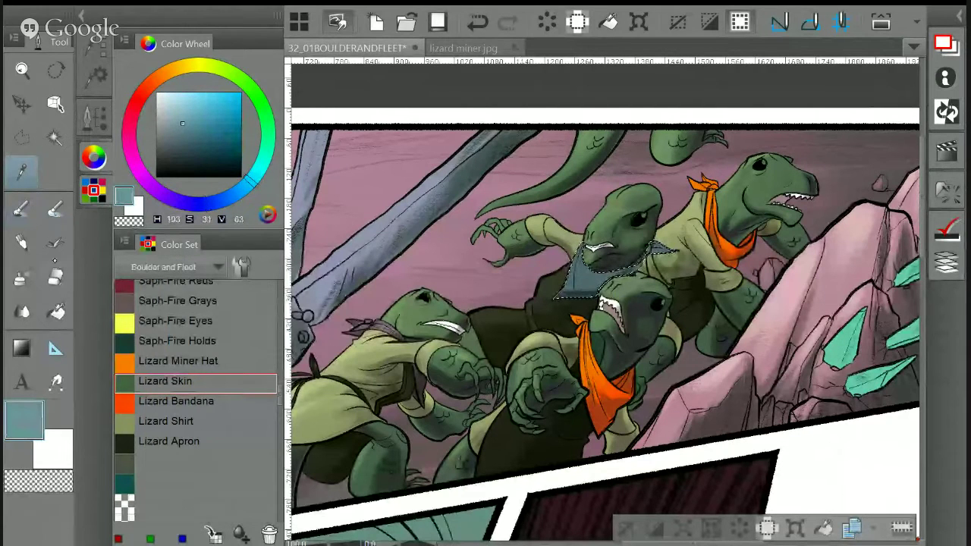
pyautogui.press('g')
pyautogui.moveTo(580, 232); pyautogui.dragTo(695, 311)
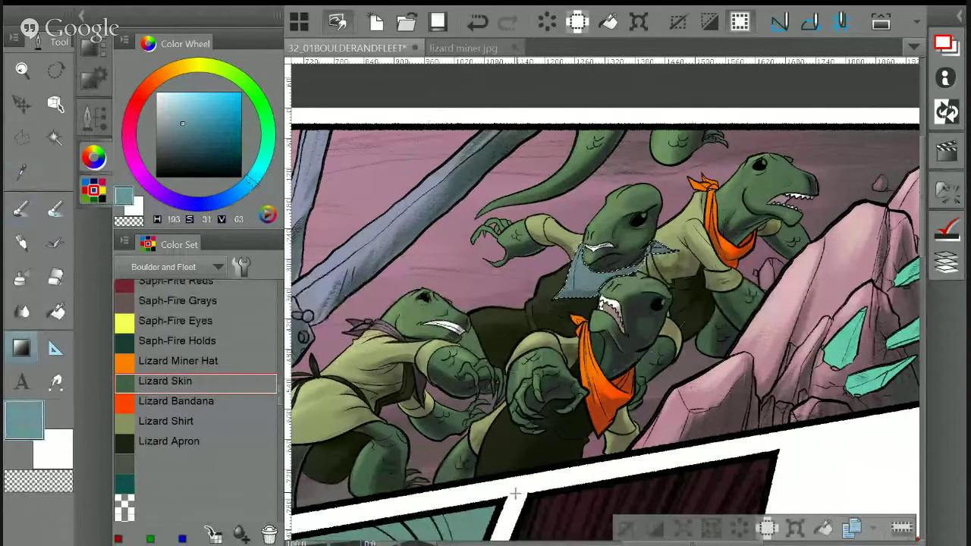
# Darken the teal to a slate blue (H 215, S 35, V 27) and take up the brush for the bandana's shadows
pyautogui.moveTo(186, 136); pyautogui.dragTo(185, 154)
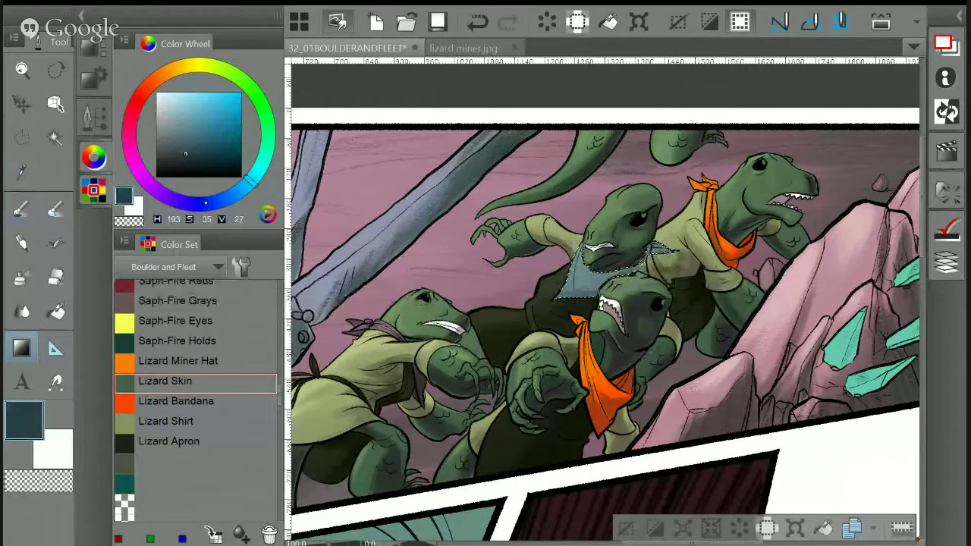
pyautogui.click(228, 198)
pyautogui.press('b')
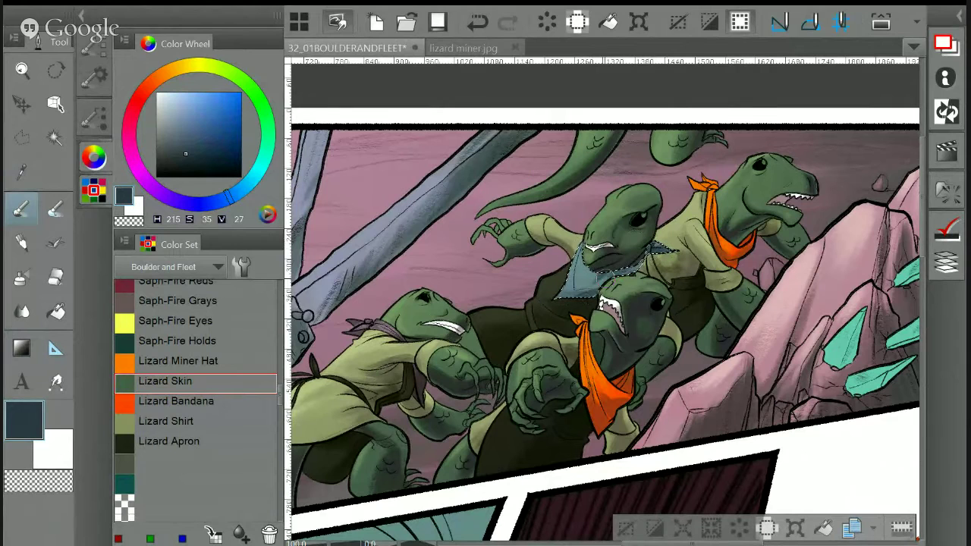
# Try a dark reddish hue (H 333) for the blue bandana's shading, settling on dark brown (H 26, S 35, V 27)
pyautogui.click(160, 194)
pyautogui.click(127, 131)
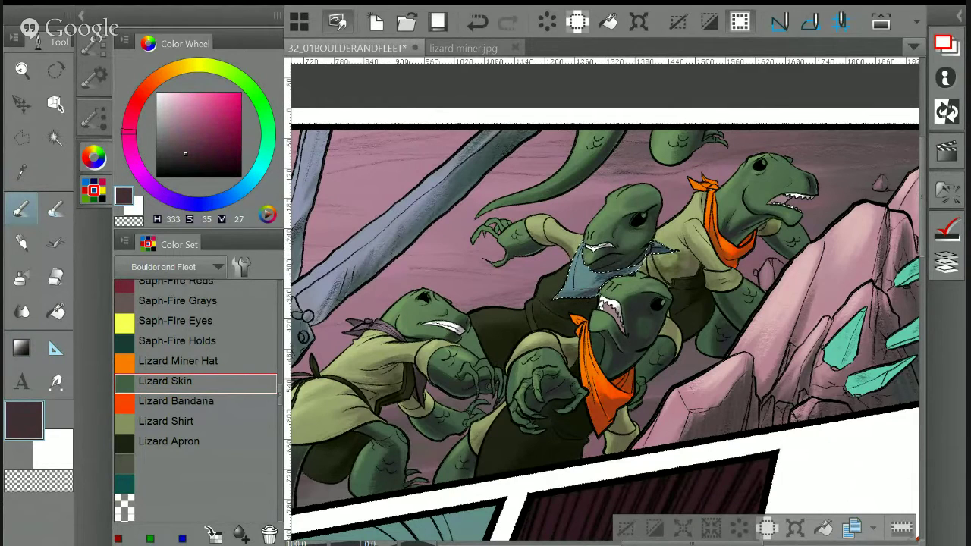
pyautogui.scroll(3, 680, 264)
pyautogui.click(157, 74)
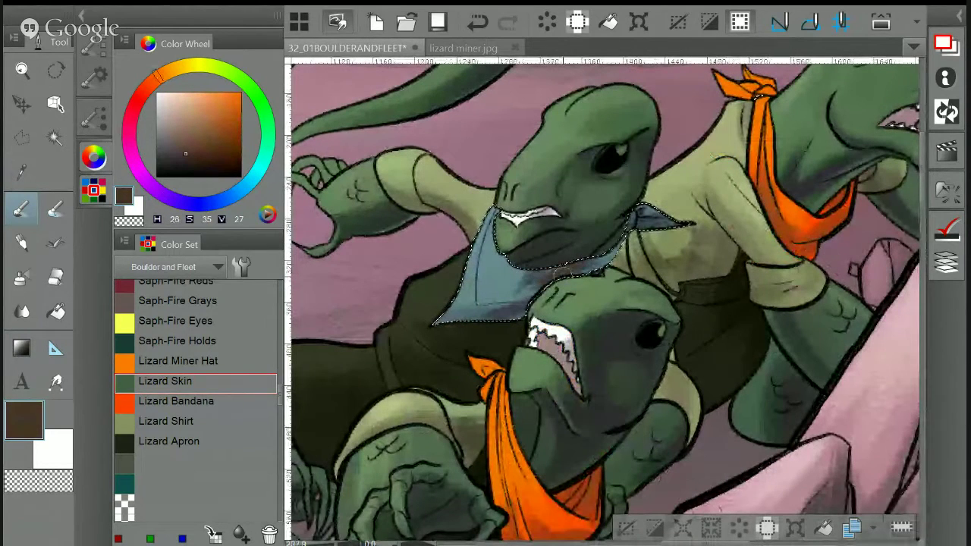
# Sample a dark grey (H 120, S 1, V 27) and brush it into the shading of the selected blue bandana
pyautogui.press('i')
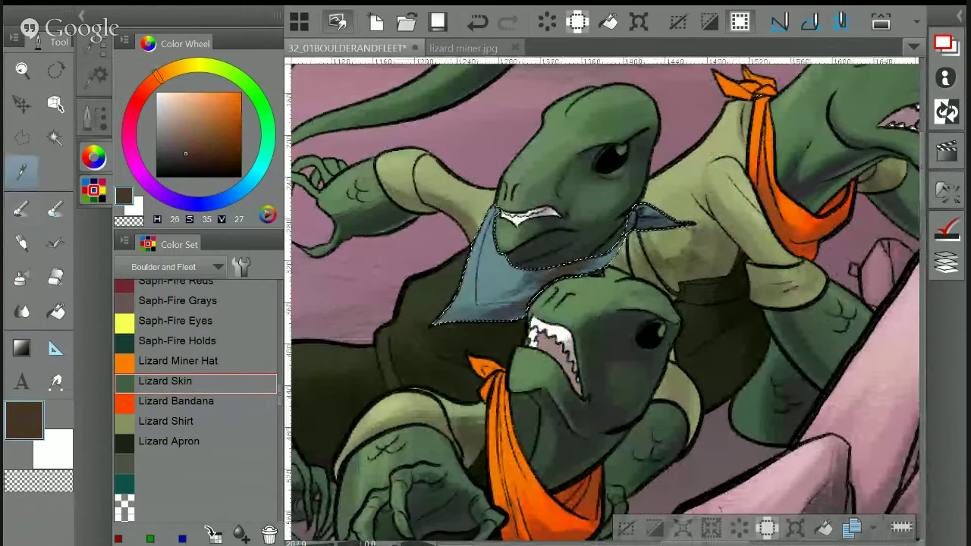
pyautogui.click(535, 297)
pyautogui.press('b')
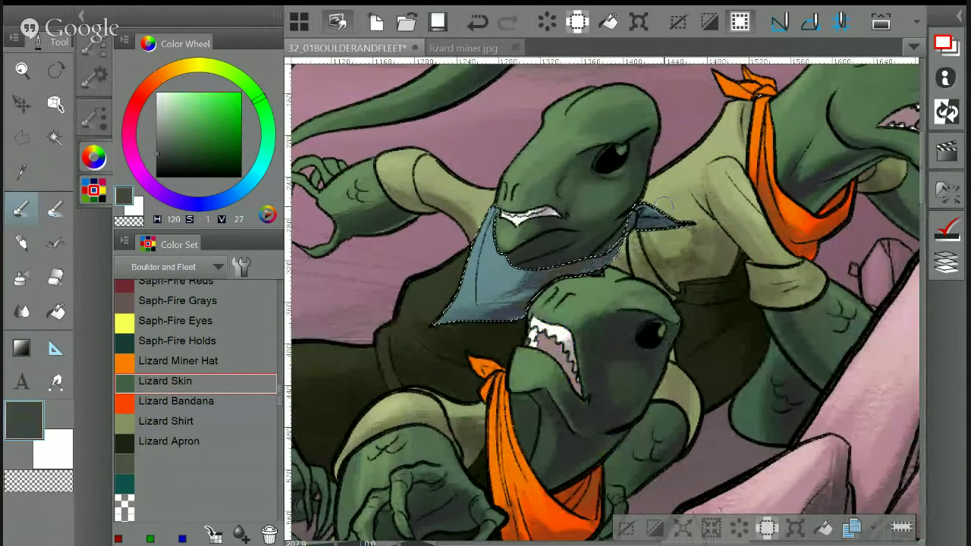
pyautogui.moveTo(523, 303); pyautogui.dragTo(470, 313)
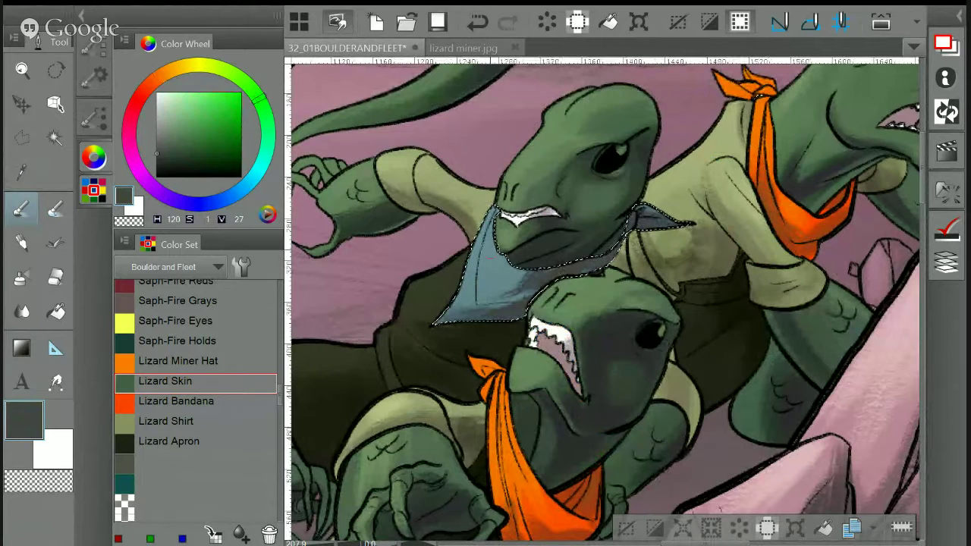
# Sample the bandana's teal (H 192, S 31, V 56), touch up the bandana with the brush, and clear the selection
pyautogui.press('i')
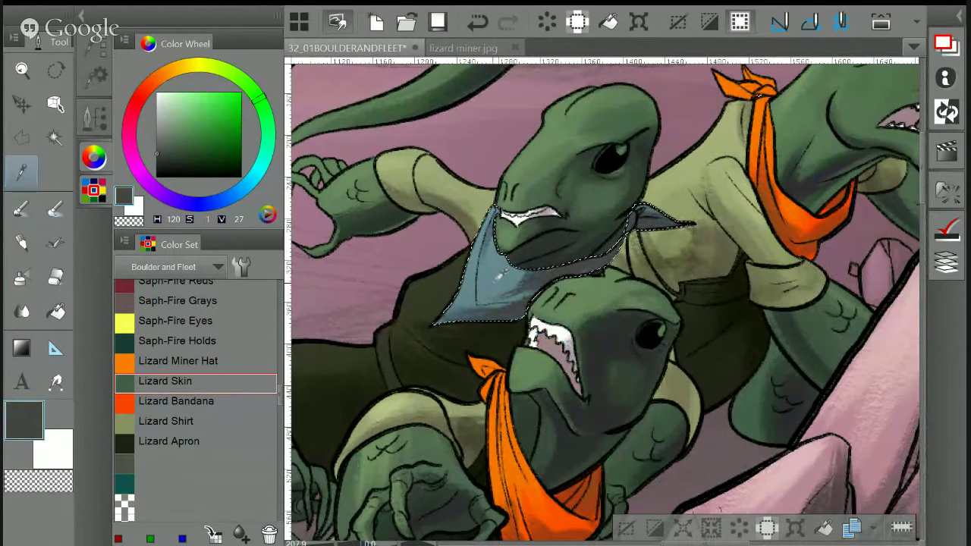
pyautogui.click(462, 279)
pyautogui.press('b')
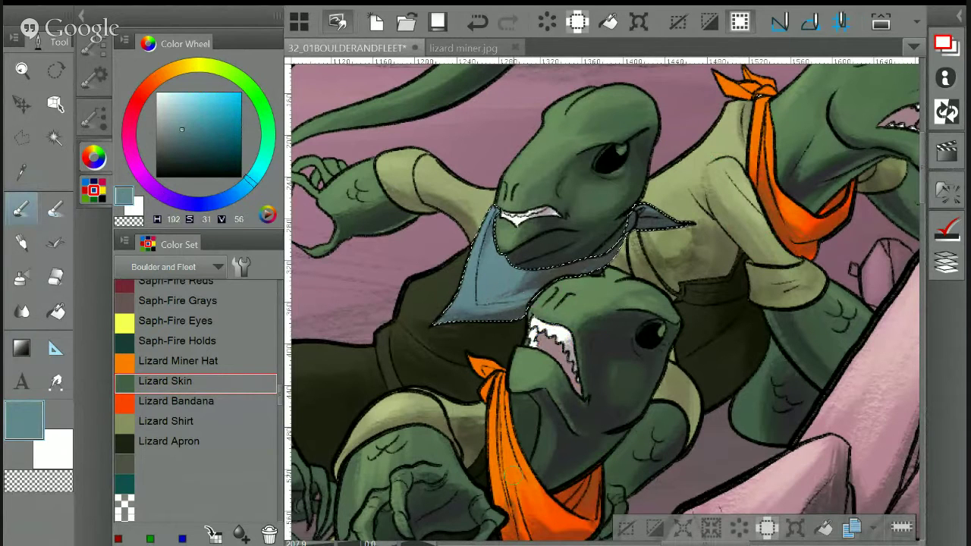
pyautogui.click(625, 527)
# Select all the flat teal crystals over the pink rocks in the top panel by colour
pyautogui.scroll(-6, 684, 297)
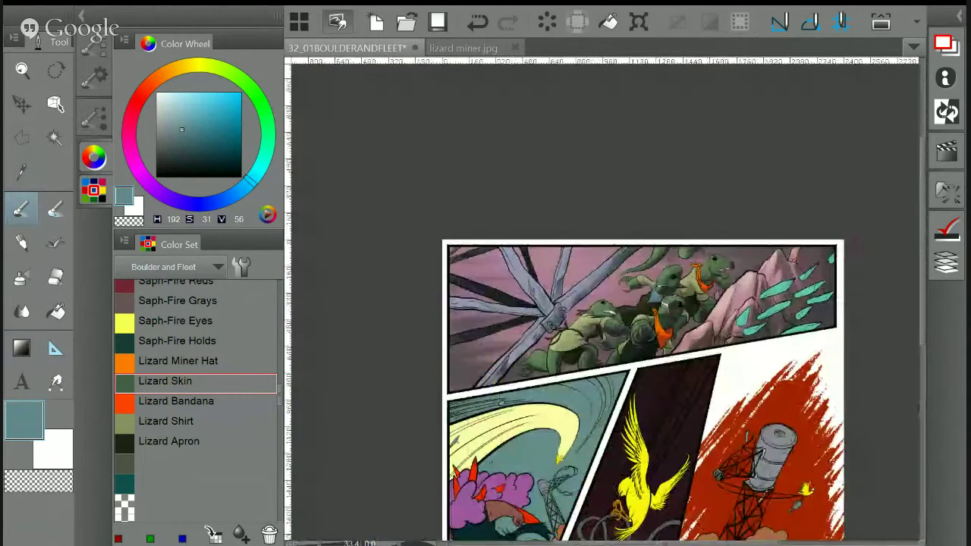
pyautogui.moveTo(685, 297); pyautogui.dragTo(639, 185)
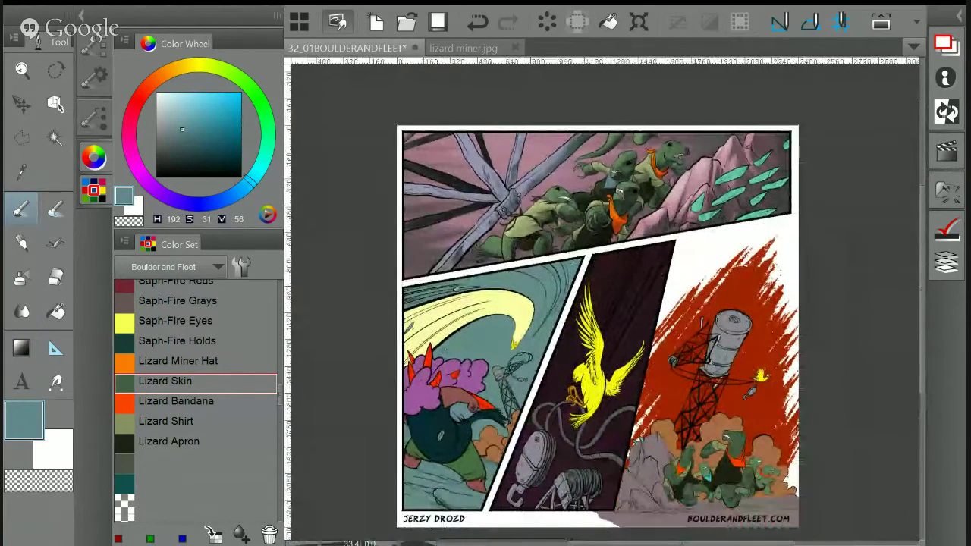
pyautogui.scroll(4, 776, 138)
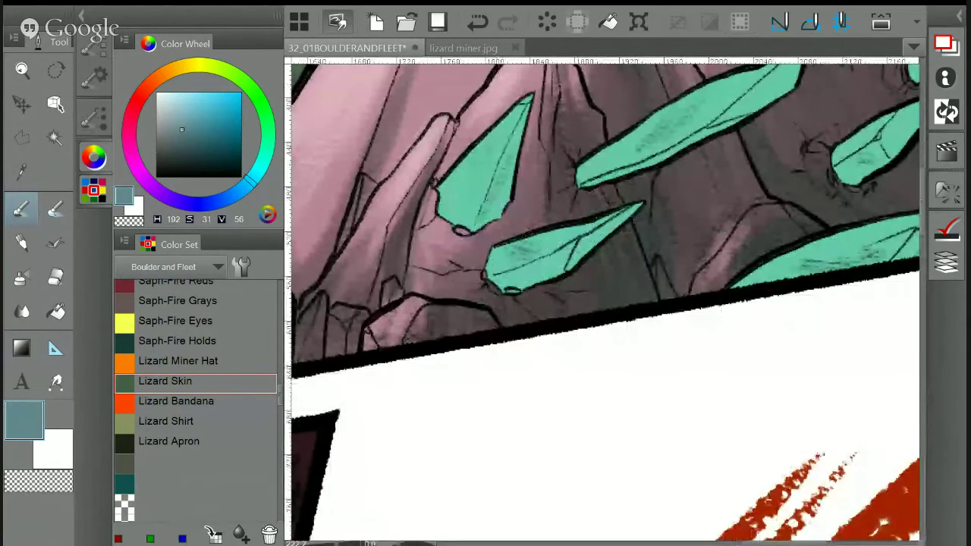
pyautogui.scroll(-1, 775, 138)
pyautogui.scroll(2, 776, 138)
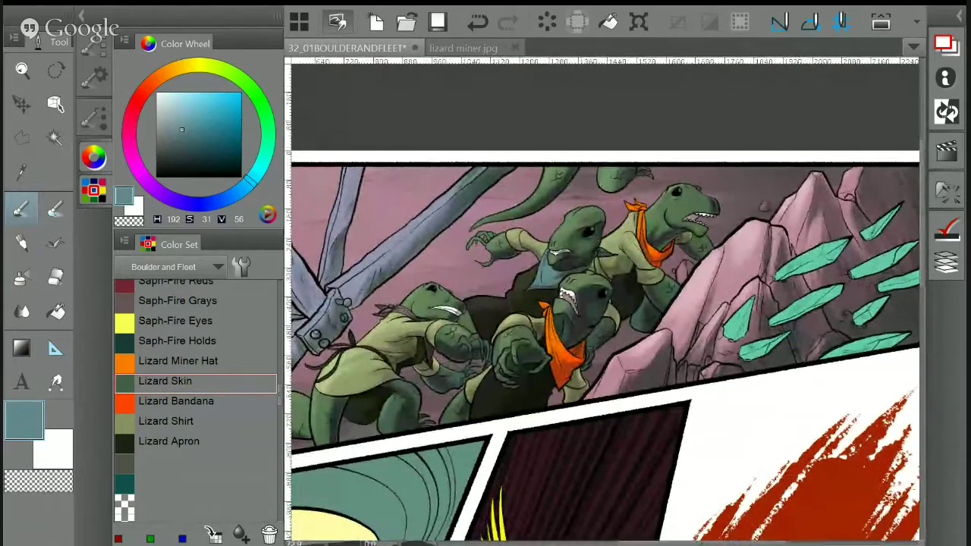
pyautogui.moveTo(682, 303); pyautogui.dragTo(458, 333)
pyautogui.scroll(1, 689, 334)
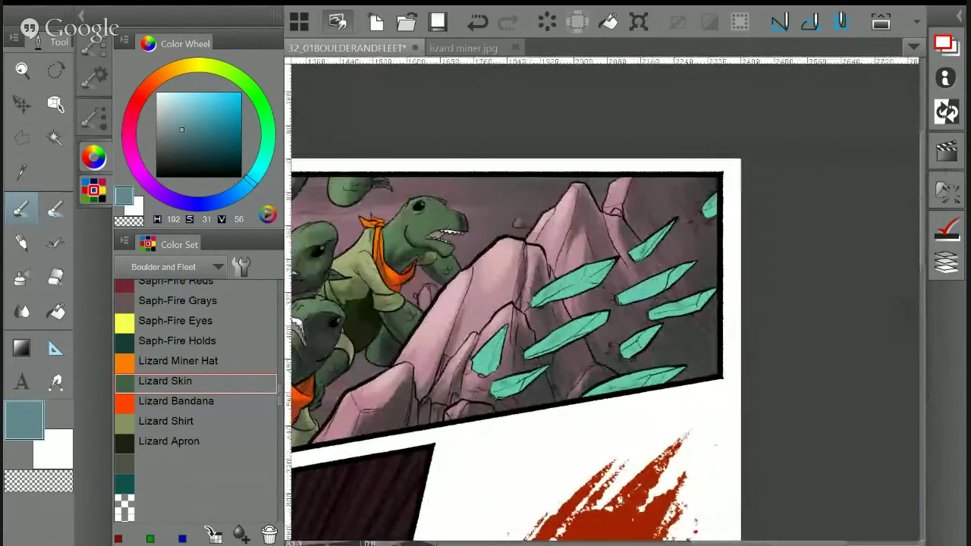
pyautogui.press('w')
pyautogui.click(570, 336)
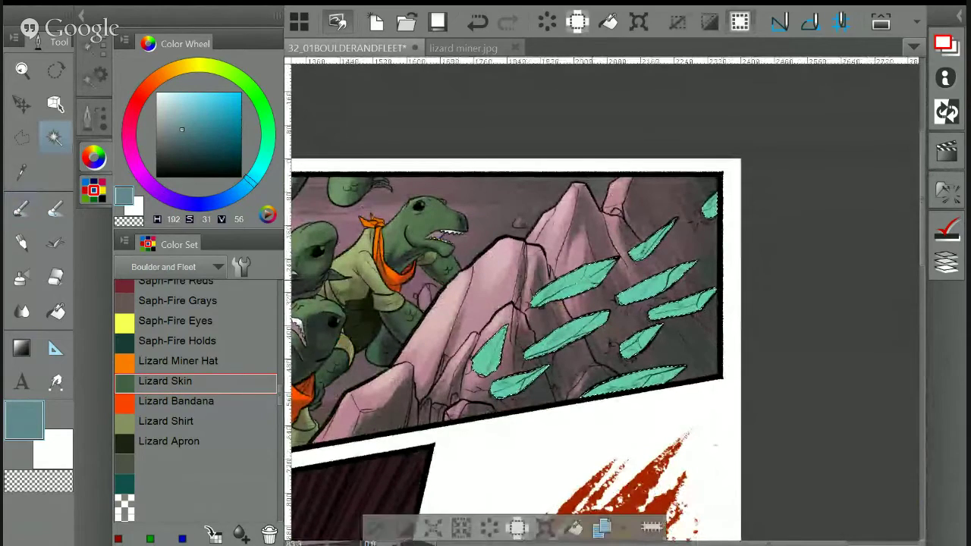
# Pick the Saph-Fire Crystals 2 swatch from the Boulder and Fleet colour set
pyautogui.moveTo(570, 336); pyautogui.dragTo(662, 250)
pyautogui.scroll(2, 197, 379)
pyautogui.scroll(3, 197, 379)
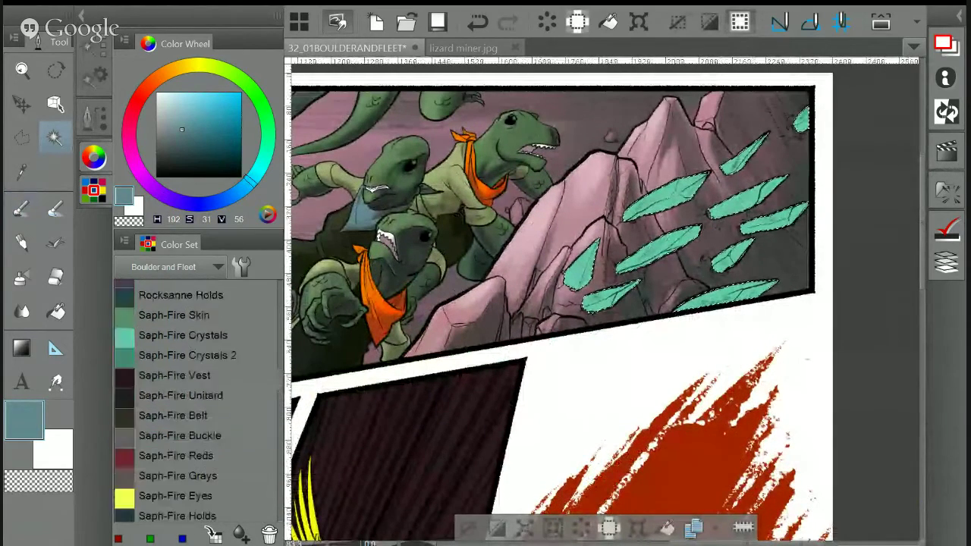
pyautogui.click(188, 399)
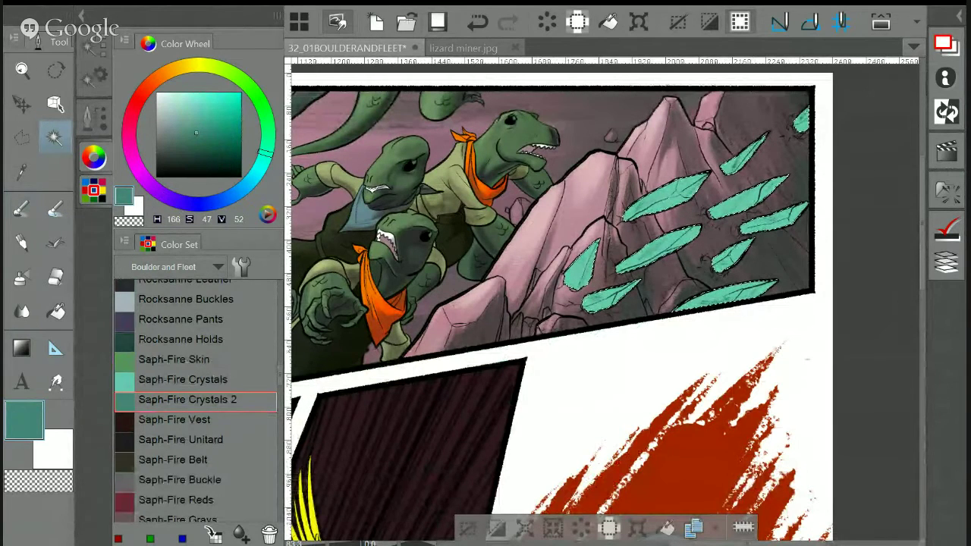
# Sample a shadow teal (H 171, S 52, V 57) from the hair in Sapph-Fire2.jpg and brush it onto the comic page's selected crystals
pyautogui.press('i')
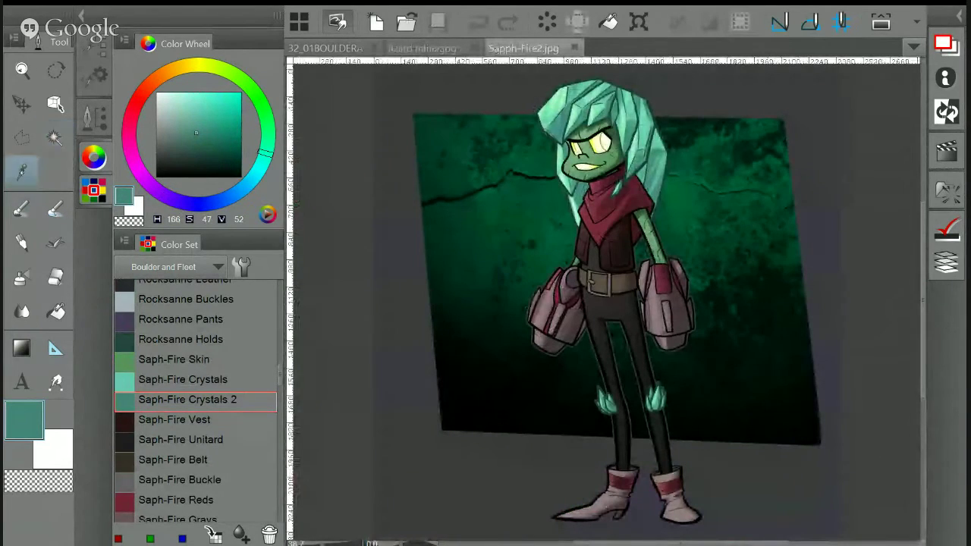
pyautogui.scroll(8, 618, 130)
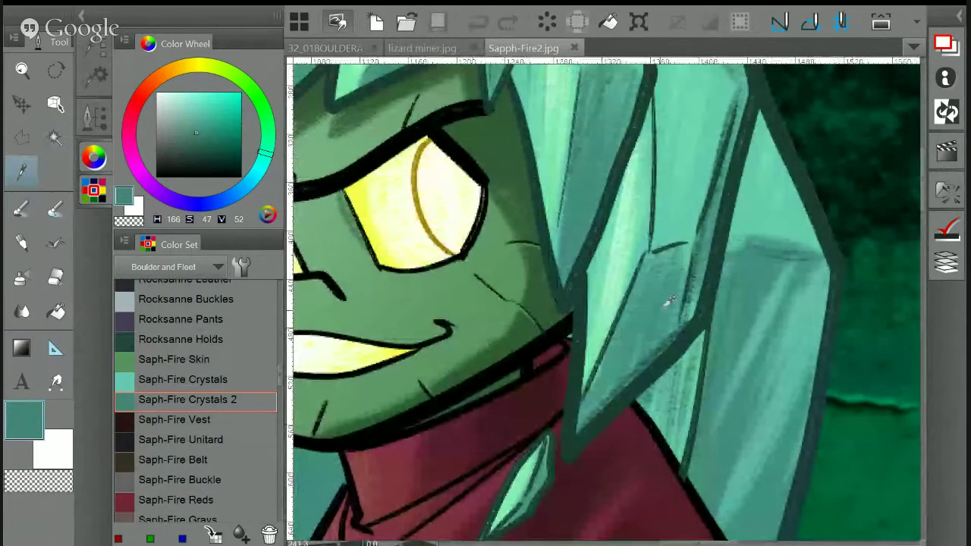
pyautogui.click(668, 301)
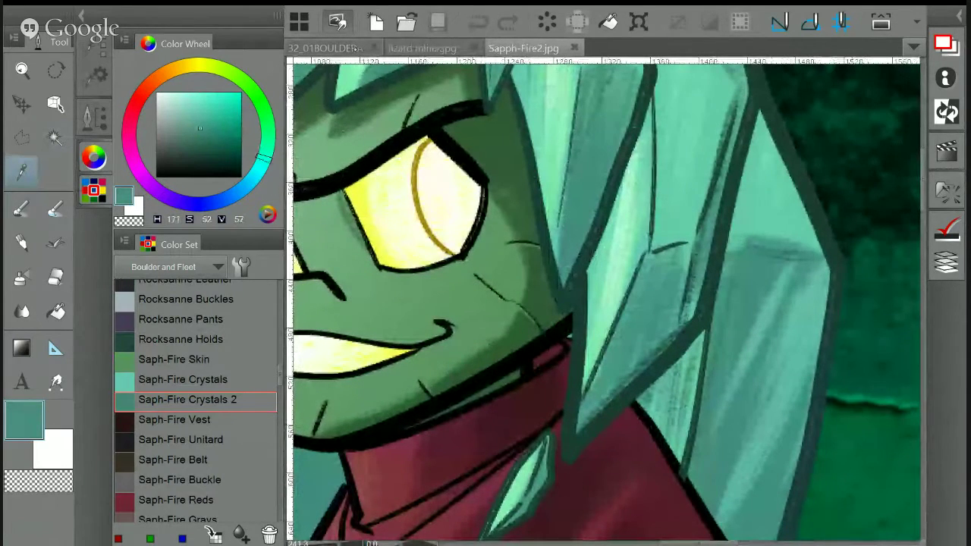
pyautogui.click(334, 47)
pyautogui.press('b')
pyautogui.scroll(2, 705, 280)
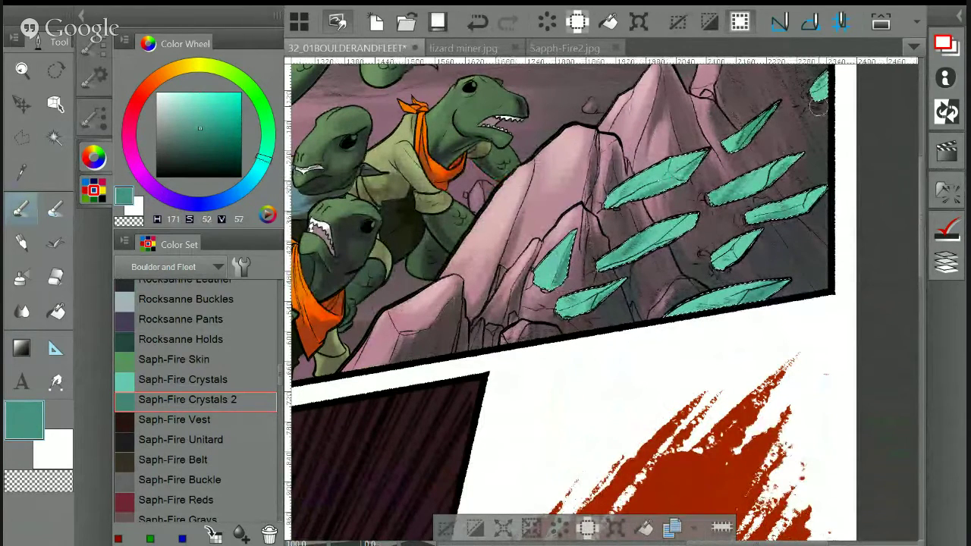
# Sample a light mint (H 147, S 47, V 93) from the hair in Sapph-Fire2.jpg and apply it as a gradient over the selected crystals
pyautogui.hotkey('ctrl', 'shift', 'Tab')
pyautogui.press('p')
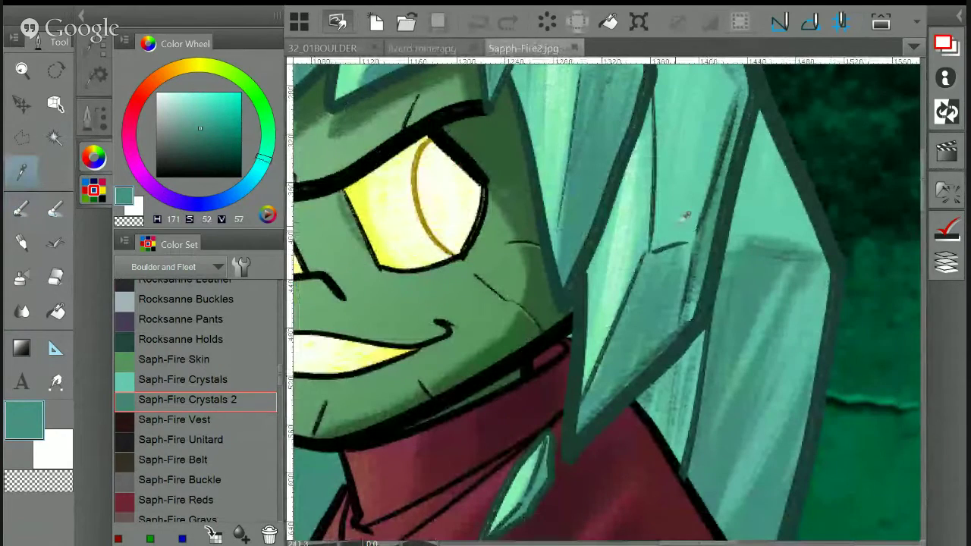
pyautogui.click(705, 193)
pyautogui.moveTo(675, 201); pyautogui.dragTo(919, 477)
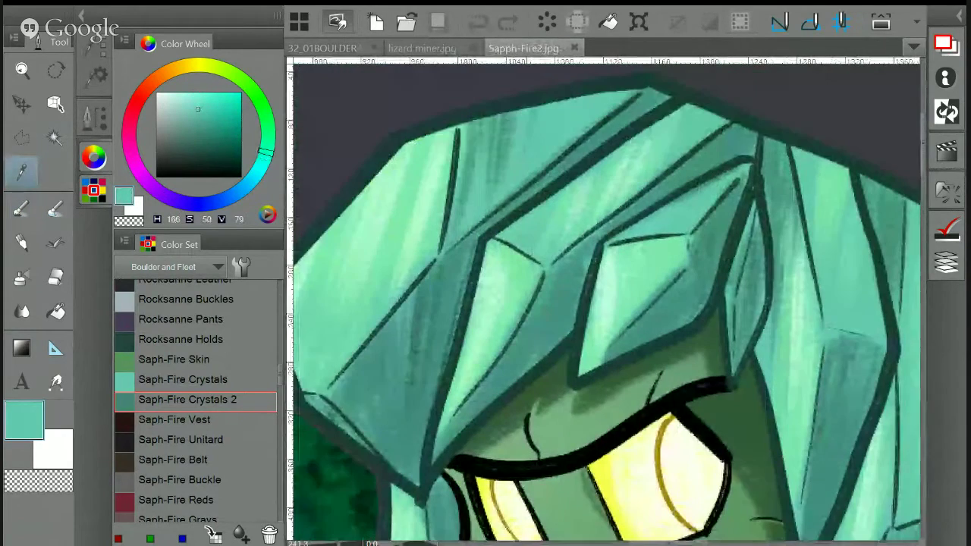
pyautogui.click(443, 139)
pyautogui.hotkey('ctrl', 'Tab')
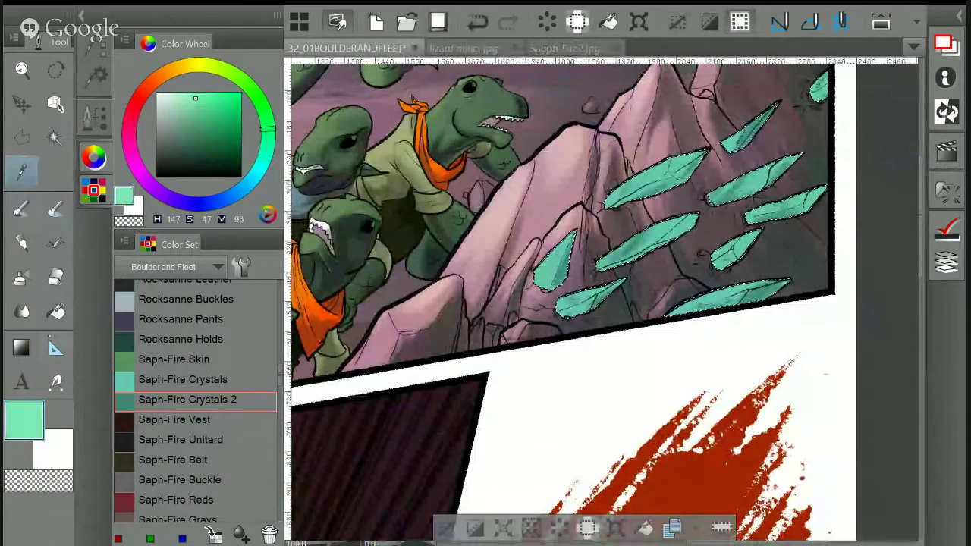
pyautogui.press('g')
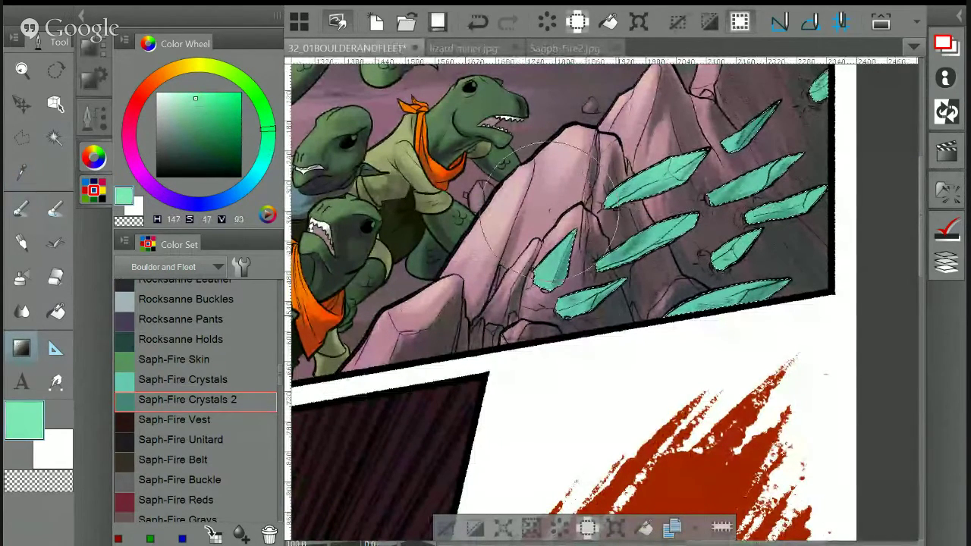
pyautogui.hotkey('ctrl', '-')
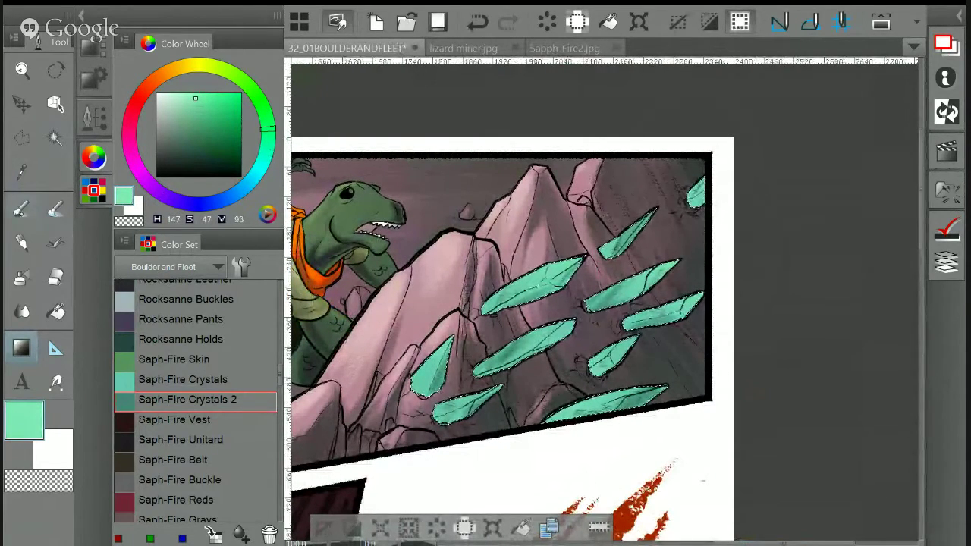
# Sample a pale mint (H 147, S 25, V 98) from the hair in Sapph-Fire2.jpg and take up the brush on the comic page
pyautogui.click(491, 47)
pyautogui.click(523, 48)
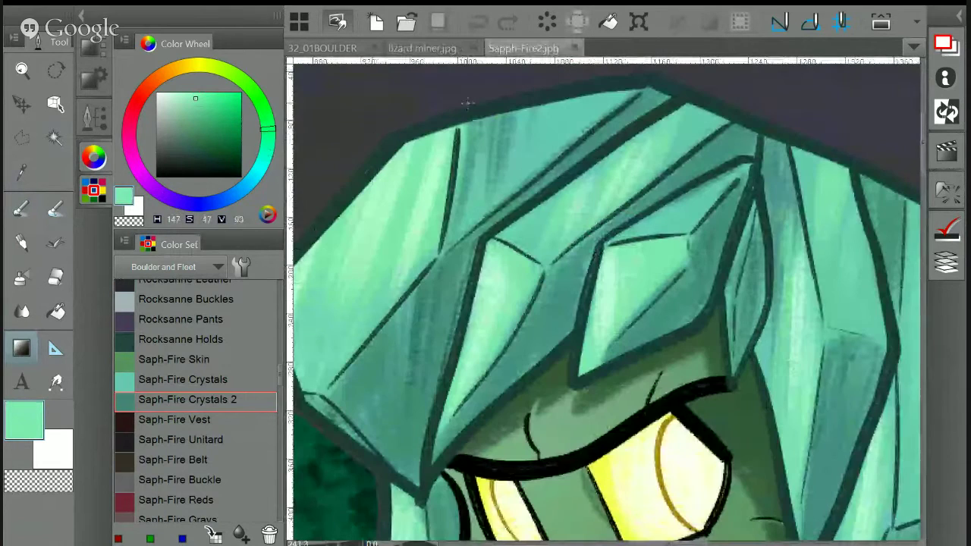
pyautogui.click(21, 172)
pyautogui.click(616, 269)
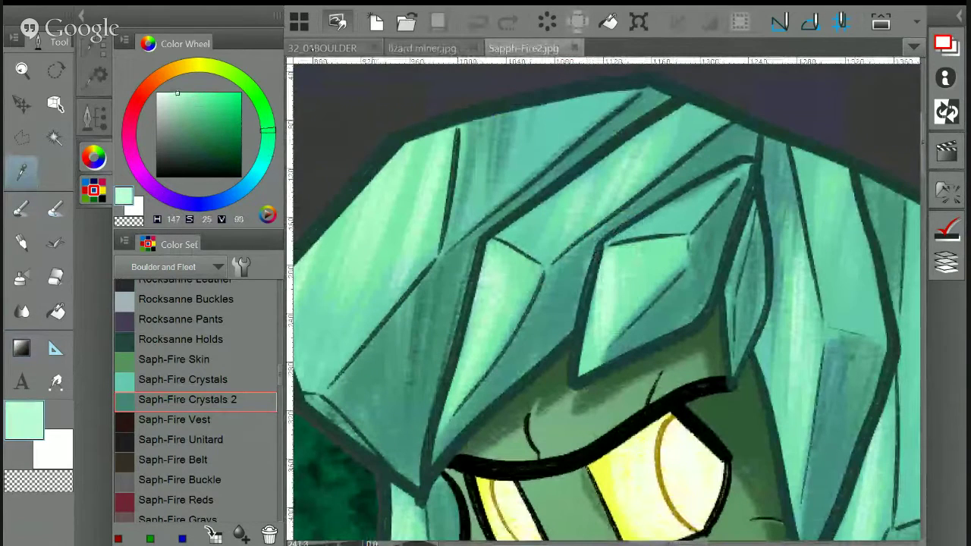
pyautogui.click(322, 48)
pyautogui.click(21, 208)
# Paint pale mint highlights on the facets of the central and lower crystals
pyautogui.scroll(3, 584, 250)
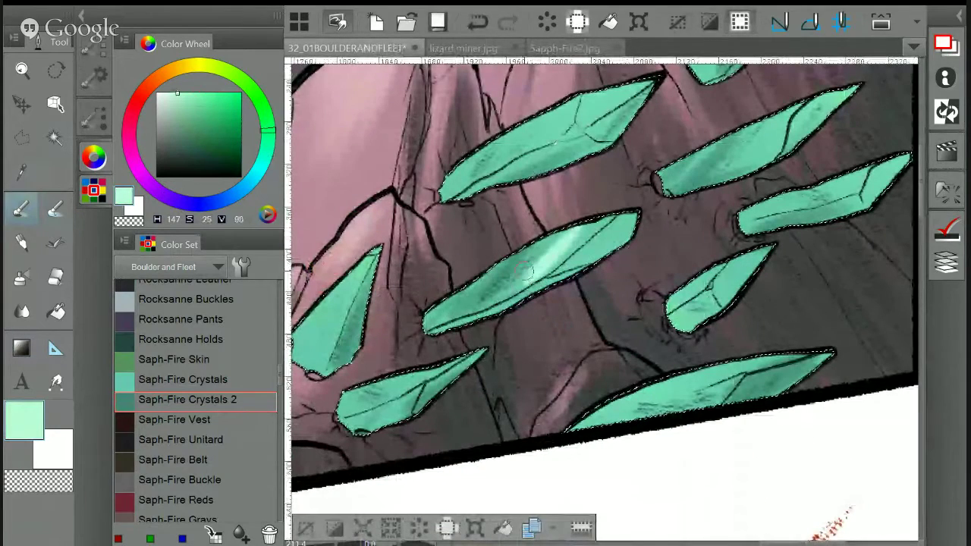
pyautogui.moveTo(544, 133)
pyautogui.mouseDown()
pyautogui.moveTo(555, 113)
pyautogui.moveTo(595, 91)
pyautogui.moveTo(611, 106)
pyautogui.moveTo(601, 94)
pyautogui.moveTo(606, 106)
pyautogui.moveTo(554, 141)
pyautogui.mouseUp()
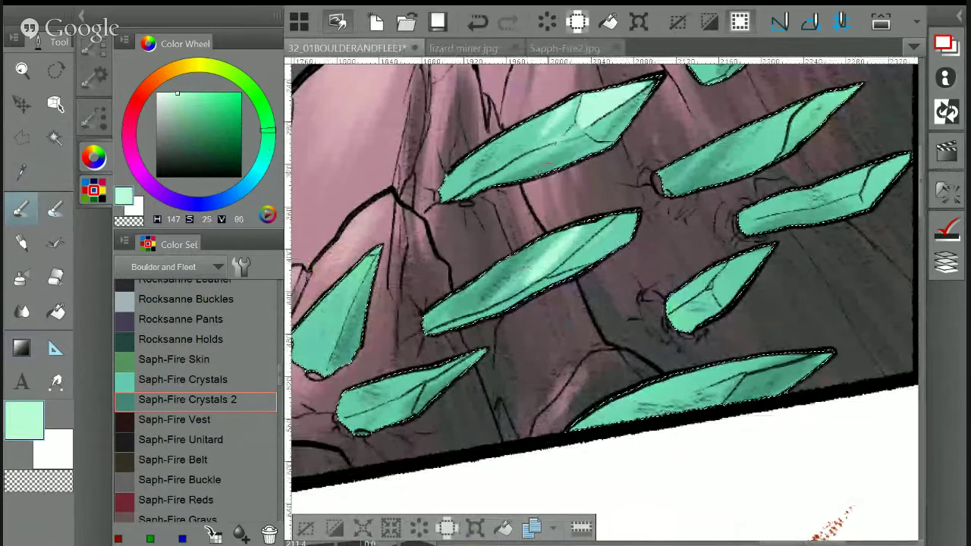
pyautogui.moveTo(352, 262)
pyautogui.mouseDown()
pyautogui.moveTo(330, 275)
pyautogui.moveTo(324, 300)
pyautogui.moveTo(305, 301)
pyautogui.moveTo(367, 390)
pyautogui.moveTo(381, 370)
pyautogui.moveTo(425, 376)
pyautogui.mouseUp()
pyautogui.moveTo(645, 385)
pyautogui.mouseDown()
pyautogui.moveTo(721, 372)
pyautogui.moveTo(662, 381)
pyautogui.mouseUp()
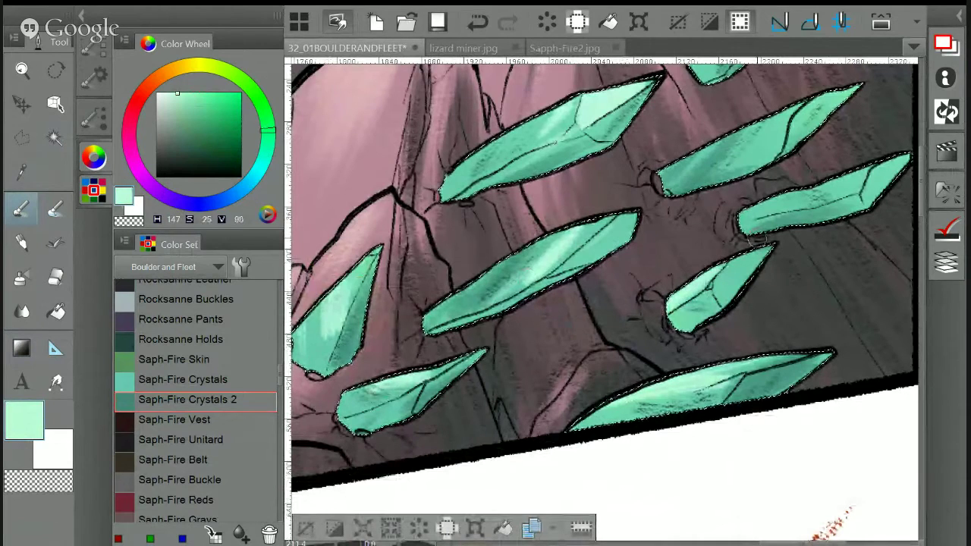
# Paint pale mint highlights on the remaining crystals near the panel's upper right corner
pyautogui.moveTo(887, 157)
pyautogui.mouseDown()
pyautogui.moveTo(672, 275)
pyautogui.moveTo(652, 304)
pyautogui.moveTo(667, 284)
pyautogui.moveTo(599, 322)
pyautogui.mouseUp()
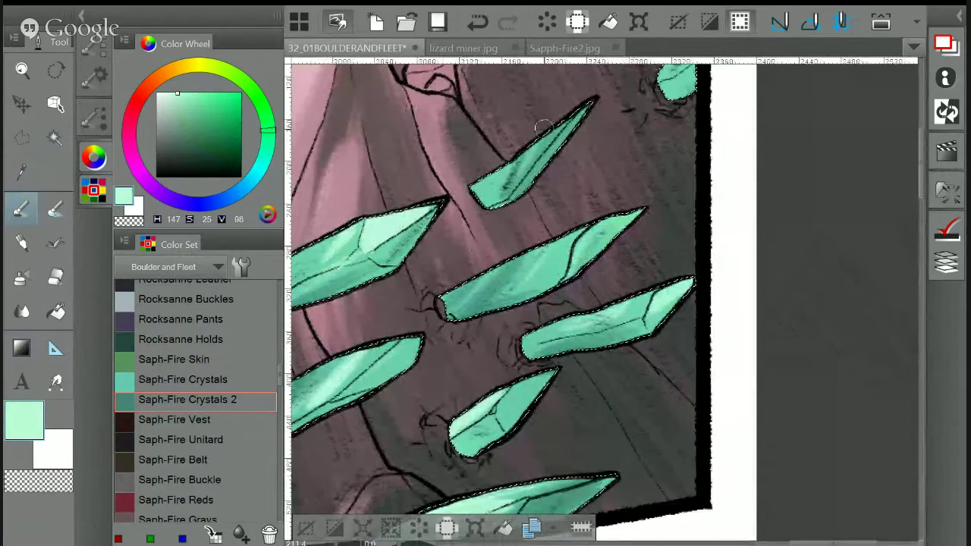
pyautogui.moveTo(552, 229); pyautogui.dragTo(486, 403)
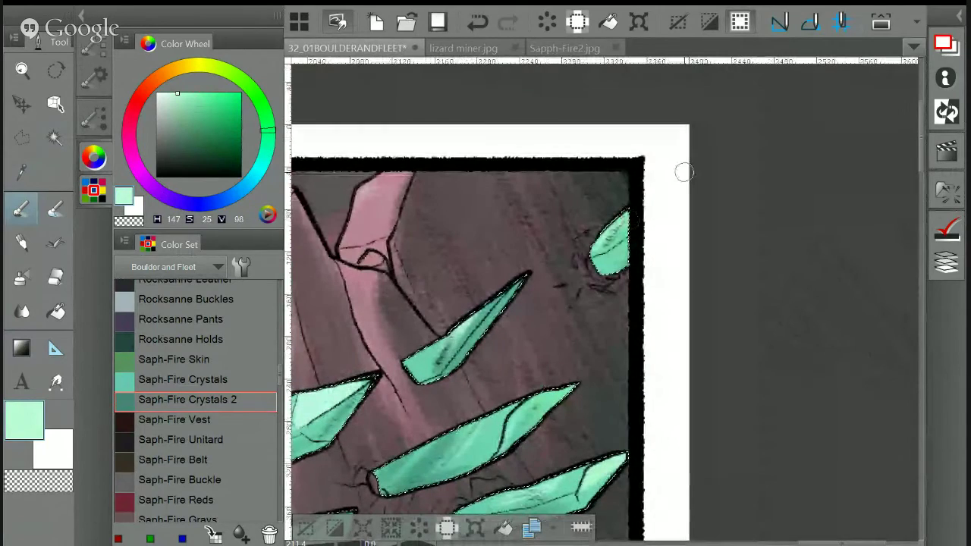
pyautogui.moveTo(683, 172); pyautogui.dragTo(815, 47)
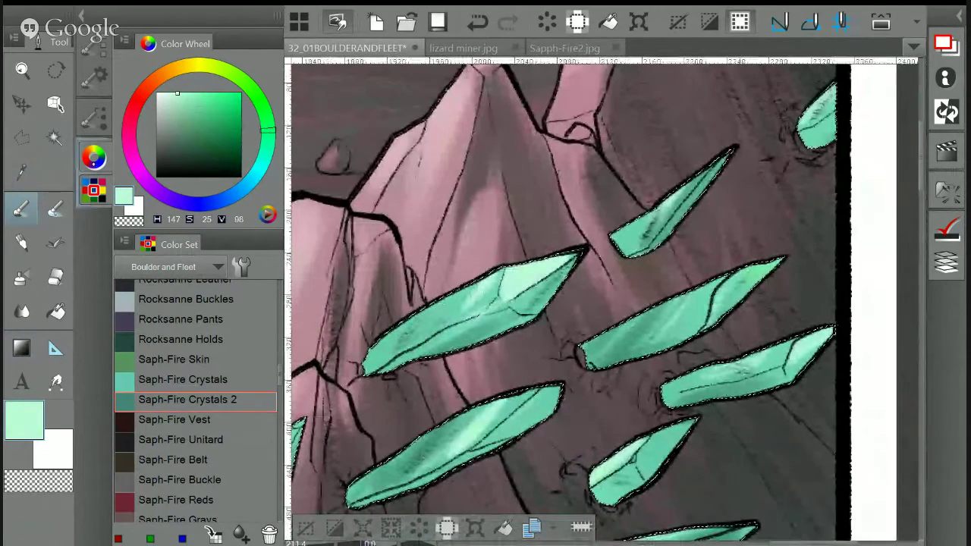
# Sample a mid green from the crystals, blend their facets with the brush, and compare by undoing and redoing the last stroke
pyautogui.press('Tab')
pyautogui.moveTo(398, 316); pyautogui.dragTo(521, 221)
pyautogui.press('p')
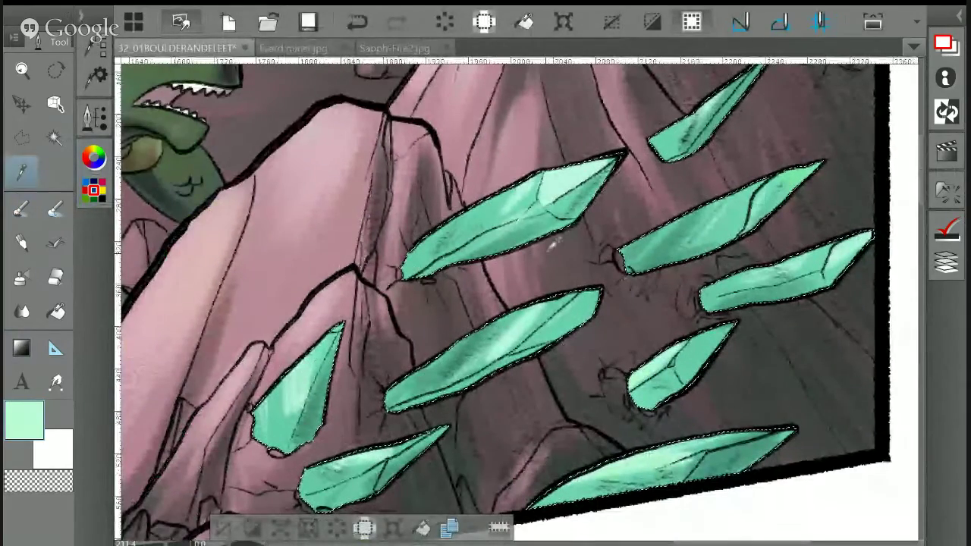
pyautogui.press('b')
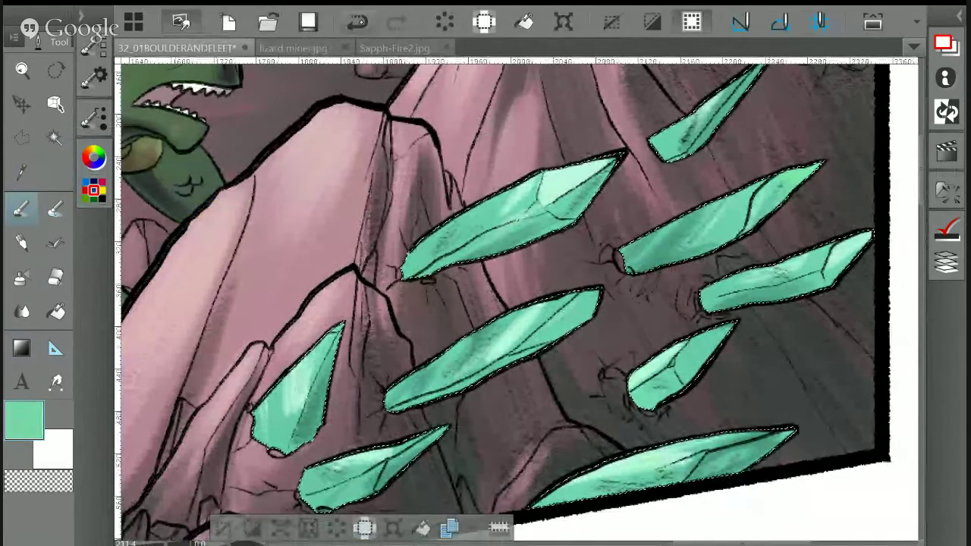
pyautogui.hotkey('ctrl', 'z')
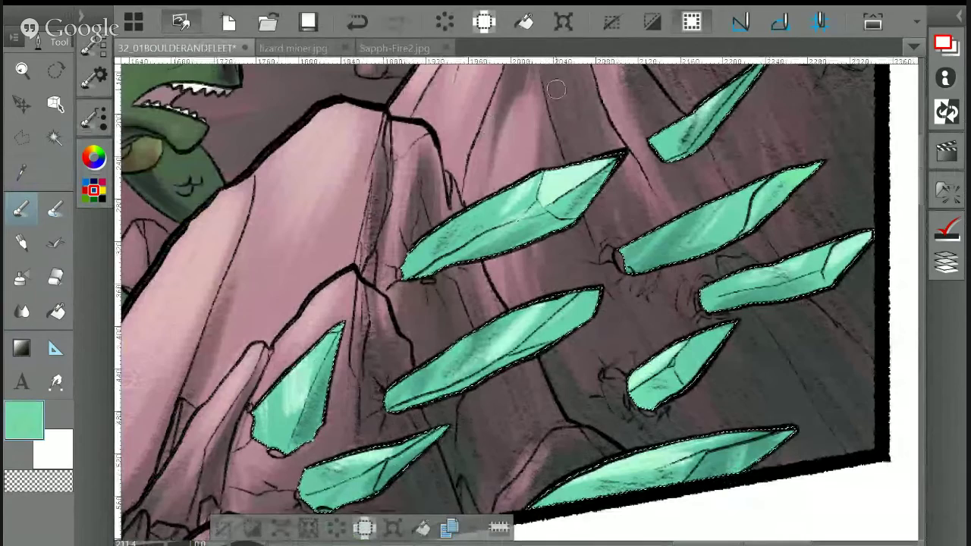
pyautogui.hotkey('ctrl', 'y')
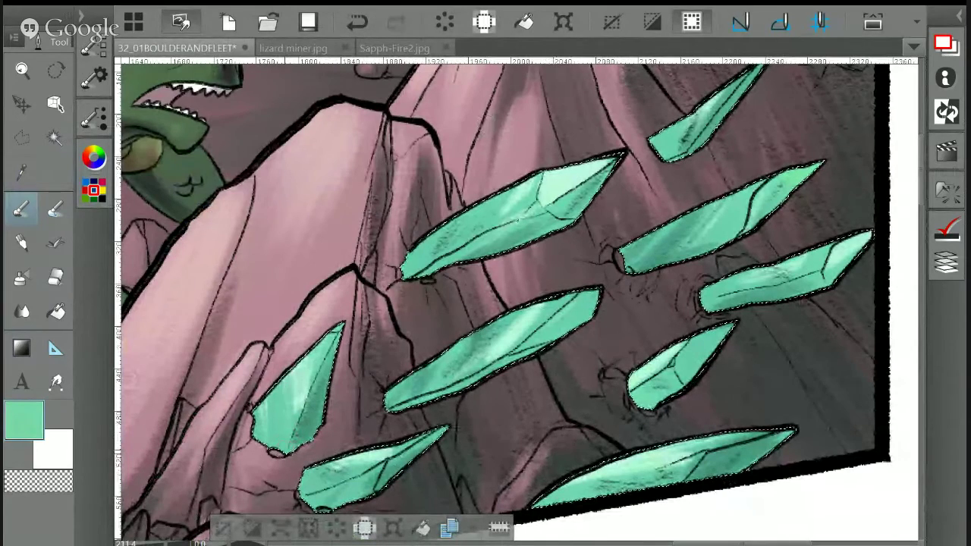
# Clear the crystal selection and review the shaded crystals within the whole top panel
pyautogui.hotkey('ctrl', '0')
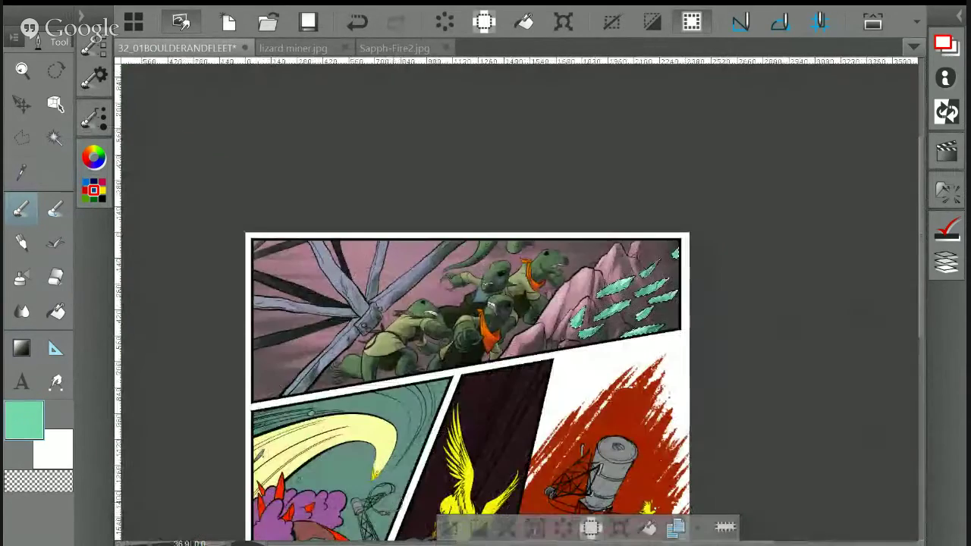
pyautogui.hotkey('ctrl', 'd')
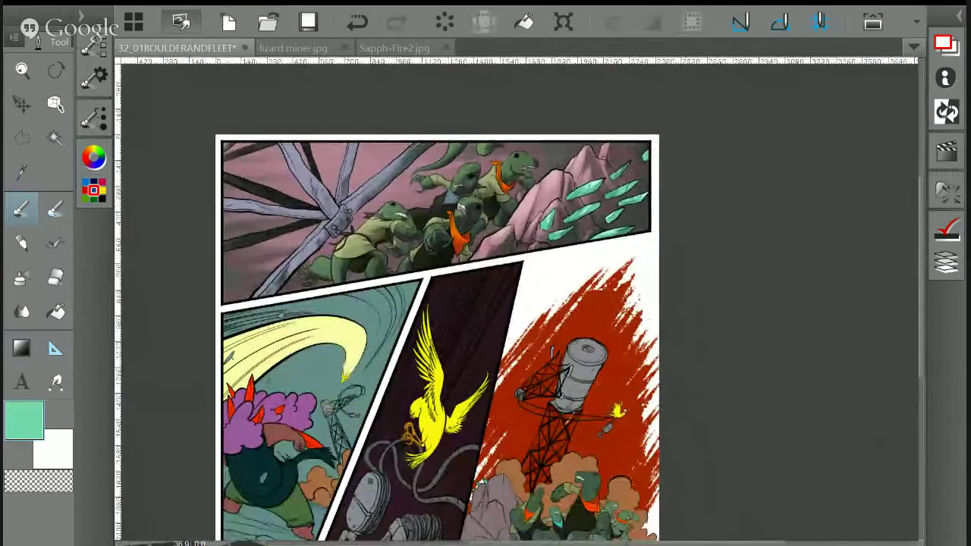
pyautogui.hotkey('ctrl', '+')
pyautogui.scroll(3, 440, 303)
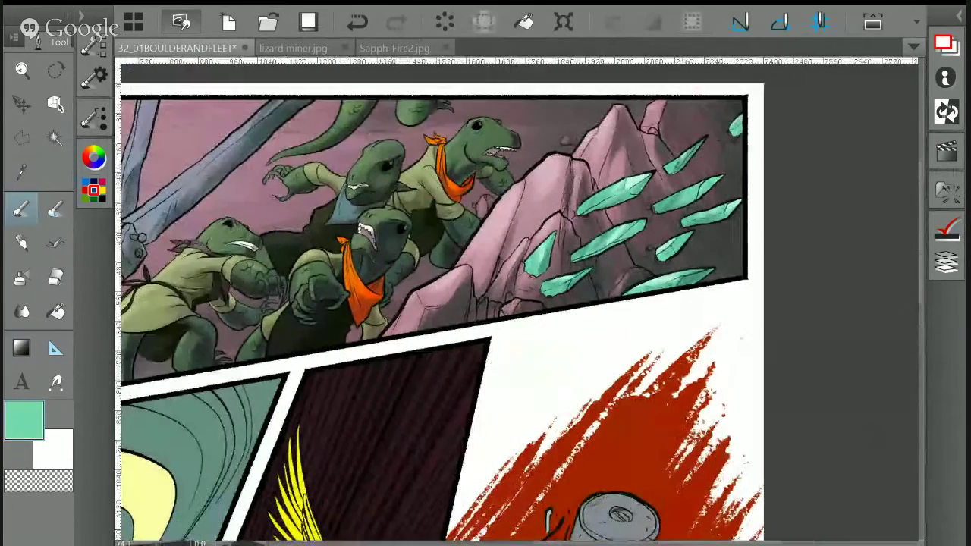
# Show the layer list and expand the Panel 1 inks folder to reach the crystal line-art layers
pyautogui.click(945, 262)
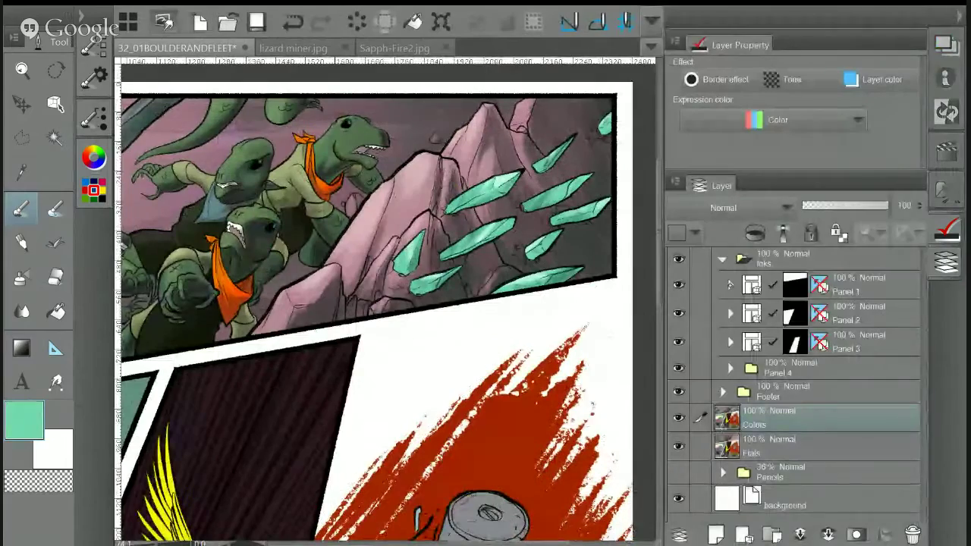
pyautogui.click(729, 284)
pyautogui.scroll(-3, 796, 379)
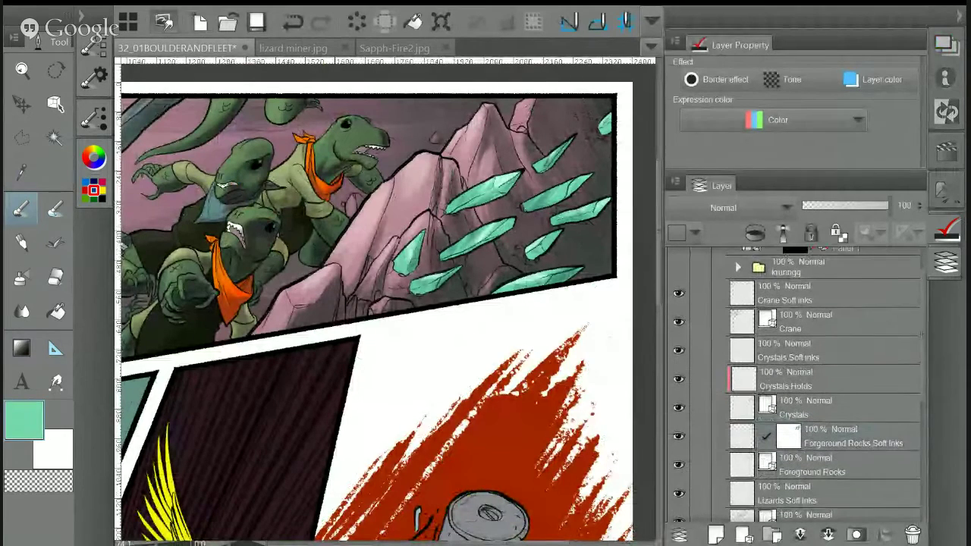
# Lock the Crane Soft Inks layer's transparent pixels and mix a darker shade of the gray sampled from the crane's beams
pyautogui.scroll(1, 796, 379)
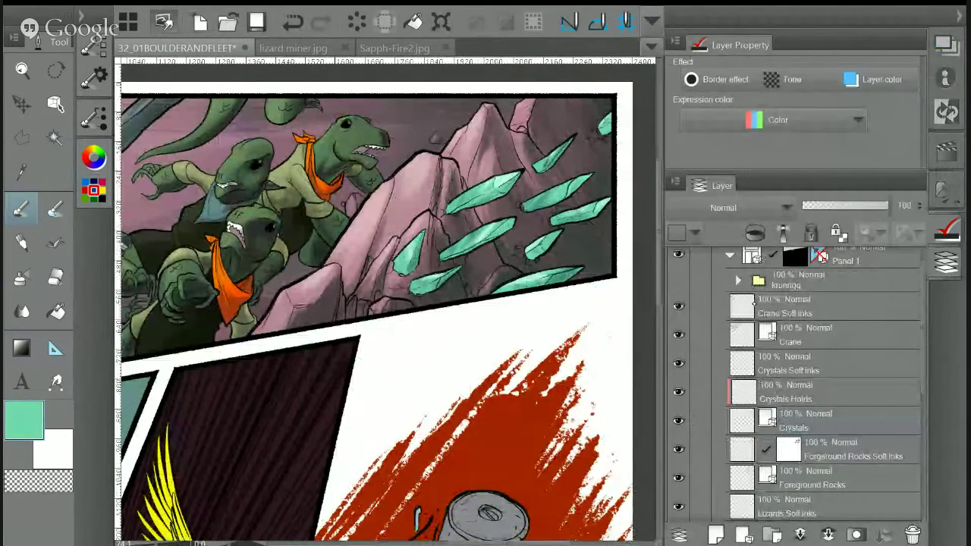
pyautogui.click(754, 304)
pyautogui.moveTo(326, 243); pyautogui.dragTo(524, 258)
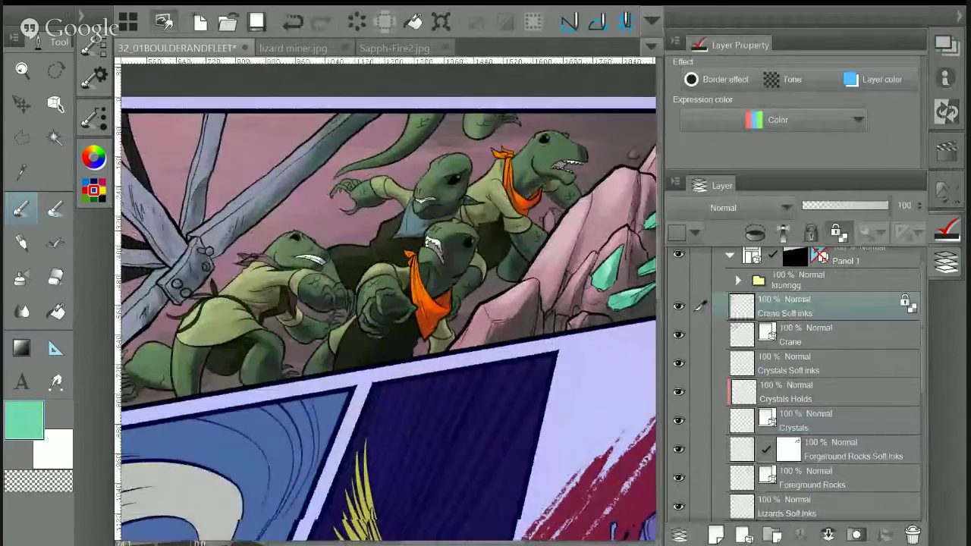
pyautogui.moveTo(227, 303); pyautogui.dragTo(425, 292)
pyautogui.press('p')
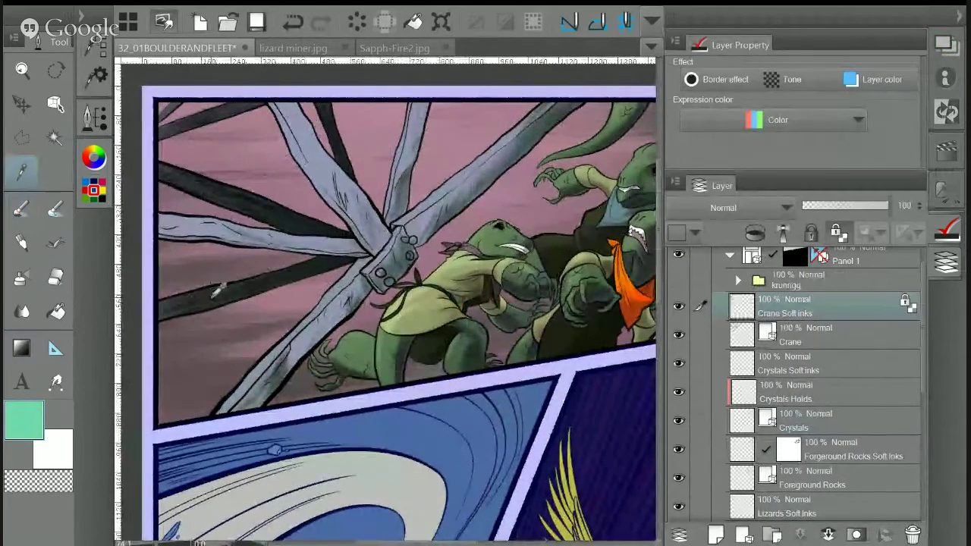
pyautogui.keyDown('alt'); pyautogui.click(216, 286); pyautogui.keyUp('alt')
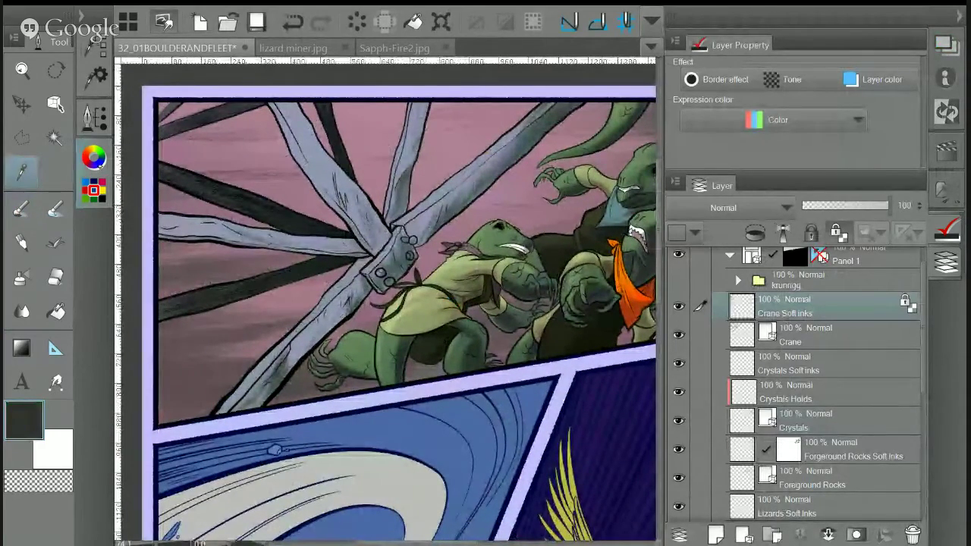
pyautogui.click(94, 158)
pyautogui.click(177, 164)
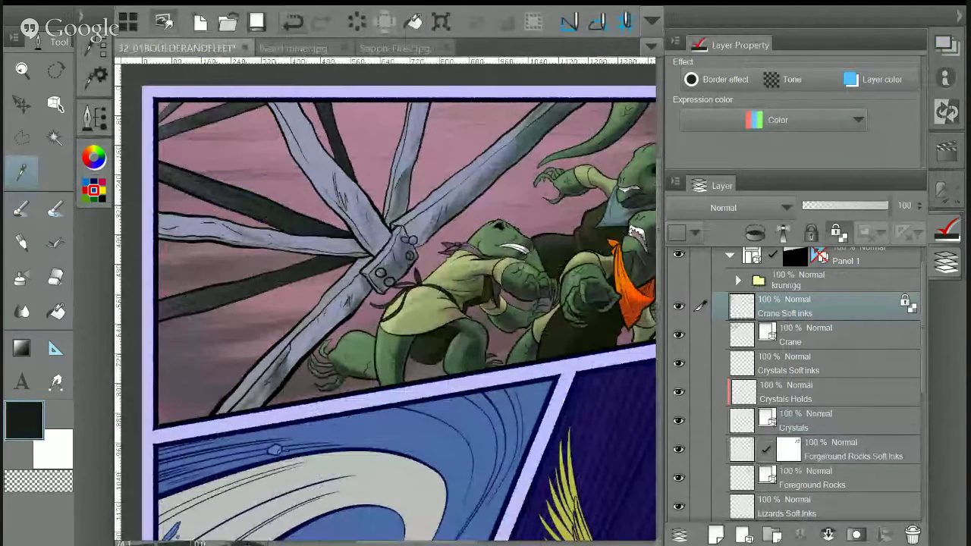
pyautogui.moveTo(380, 304); pyautogui.dragTo(342, 296)
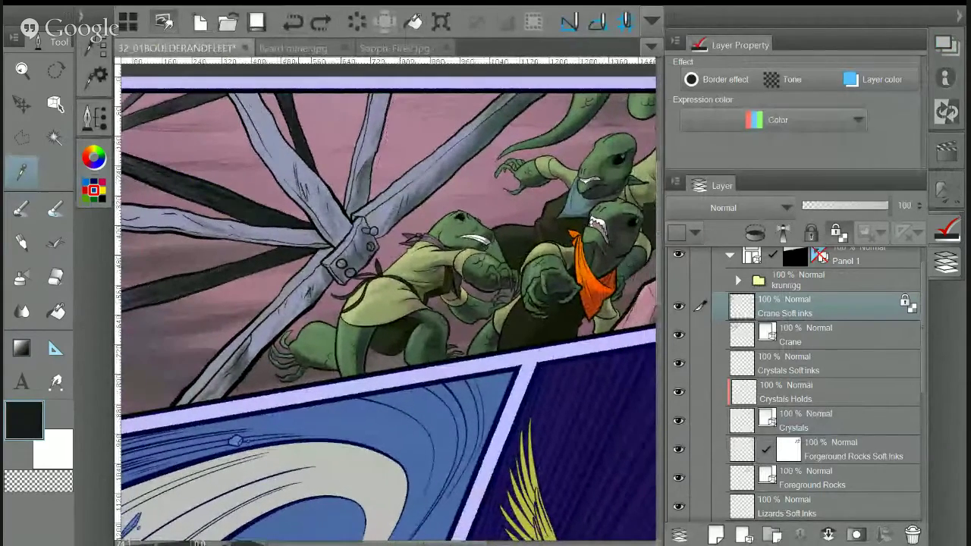
# Lock the Background layer's transparent pixels and shift the near-black drawing color toward a reddish hue
pyautogui.scroll(-3, 819, 379)
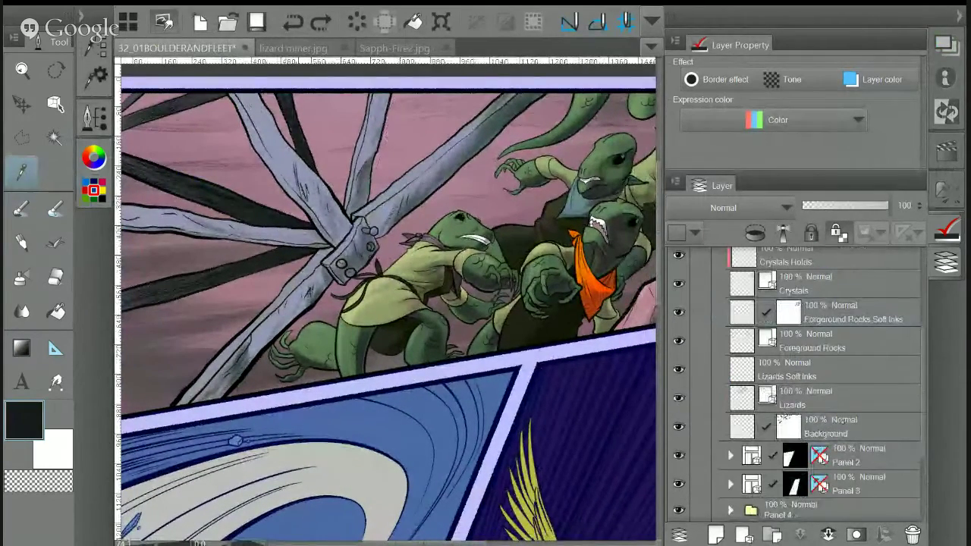
pyautogui.click(842, 421)
pyautogui.click(838, 232)
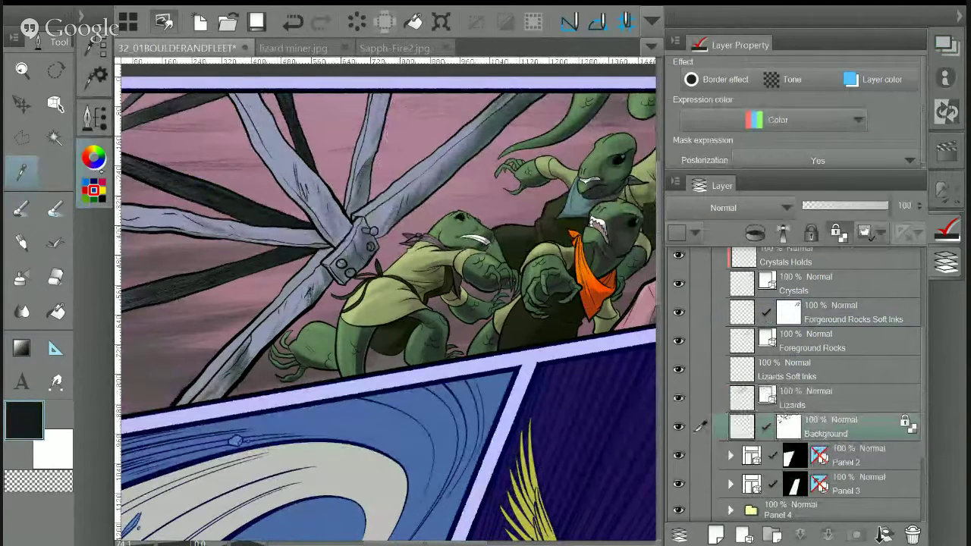
pyautogui.click(94, 174)
pyautogui.click(165, 182)
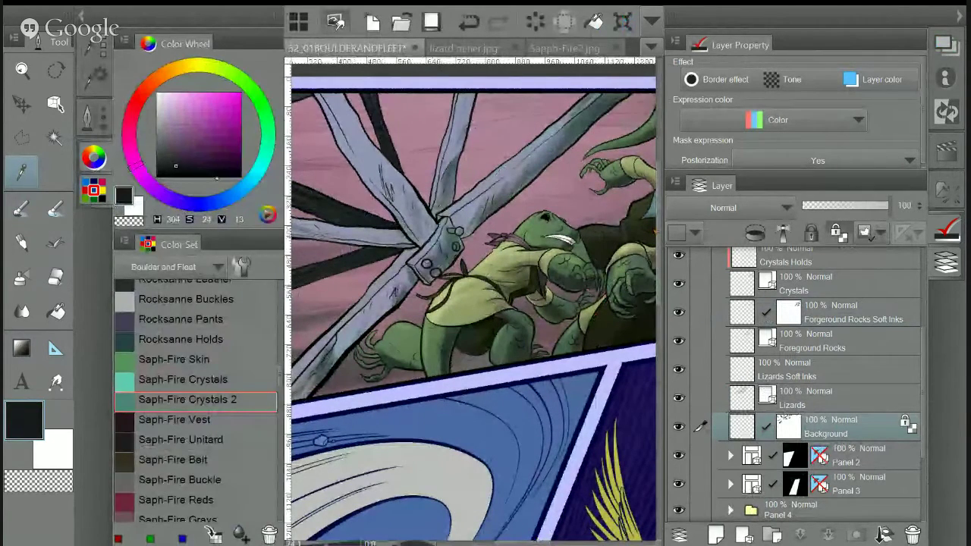
pyautogui.click(123, 127)
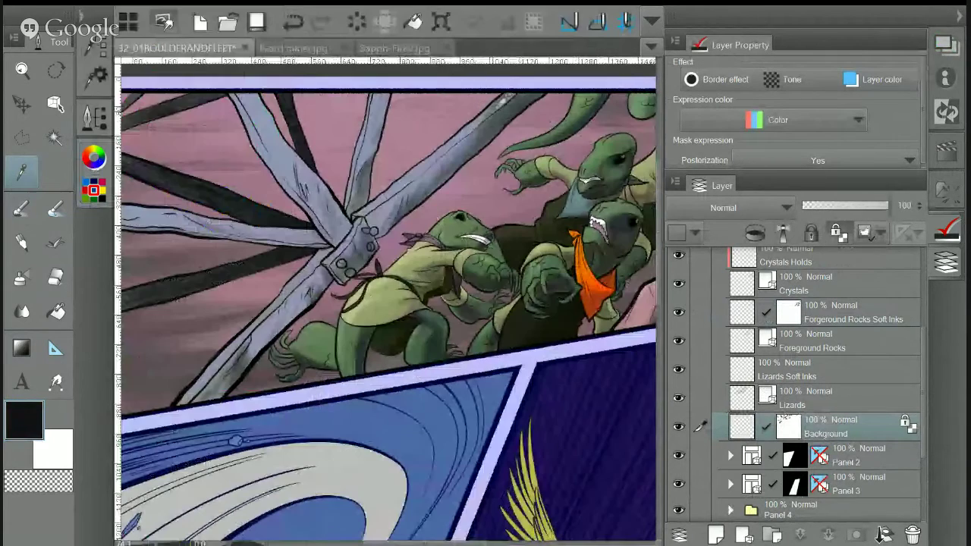
pyautogui.click(94, 173)
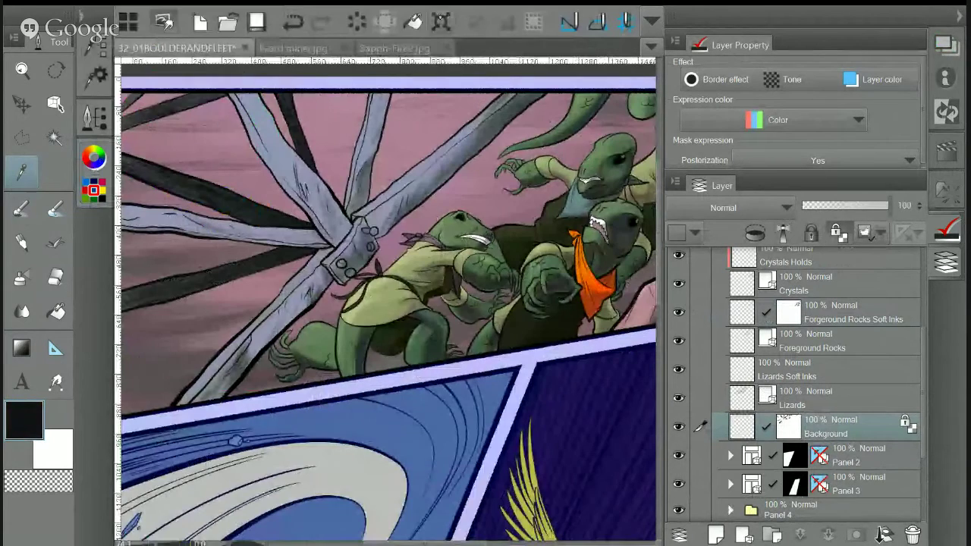
# Add a new layer clipped to Foreground Rocks and fill it with the near-black color
pyautogui.moveTo(531, 250); pyautogui.dragTo(211, 262)
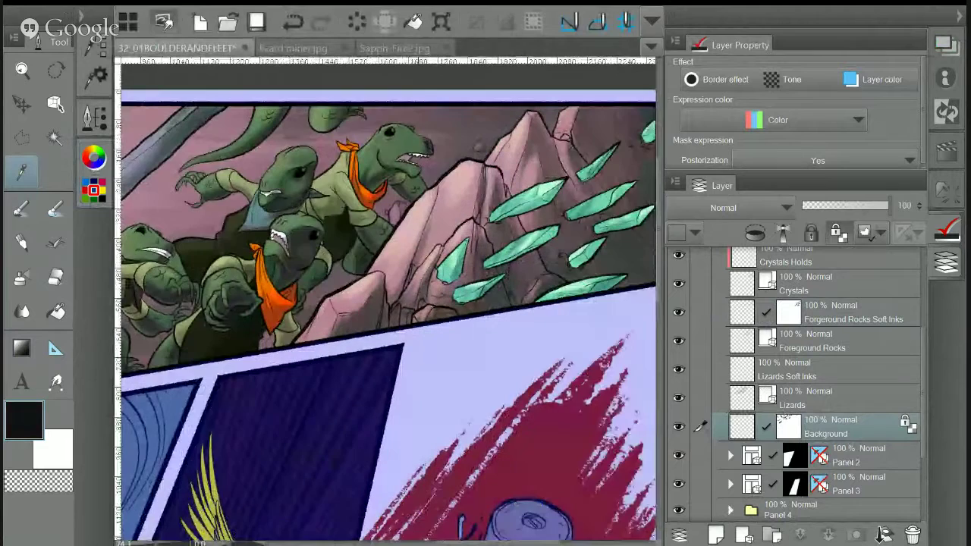
pyautogui.click(844, 347)
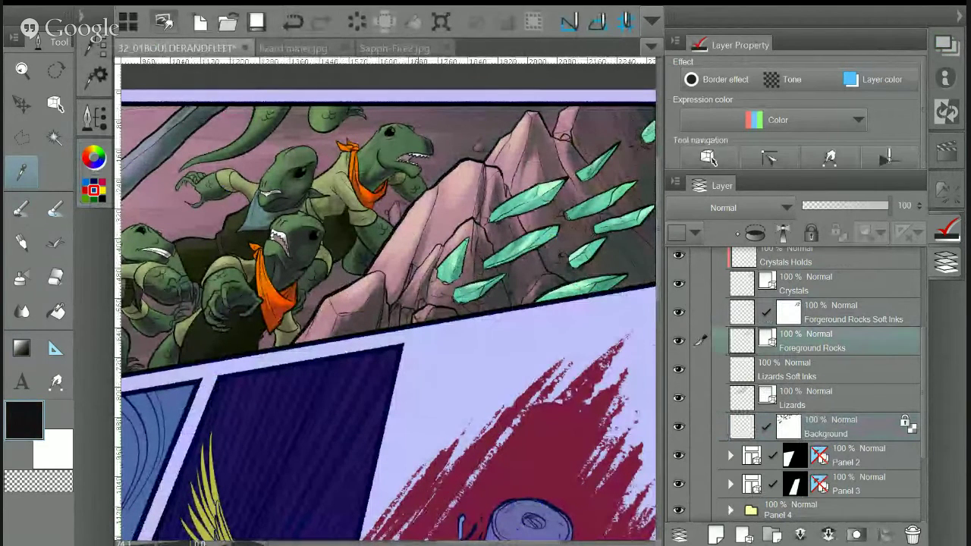
pyautogui.click(715, 534)
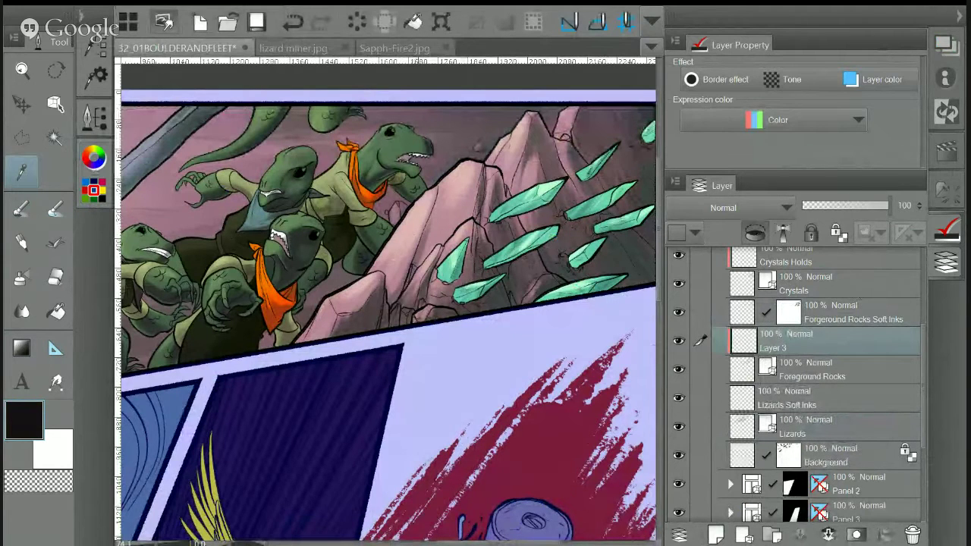
pyautogui.click(413, 21)
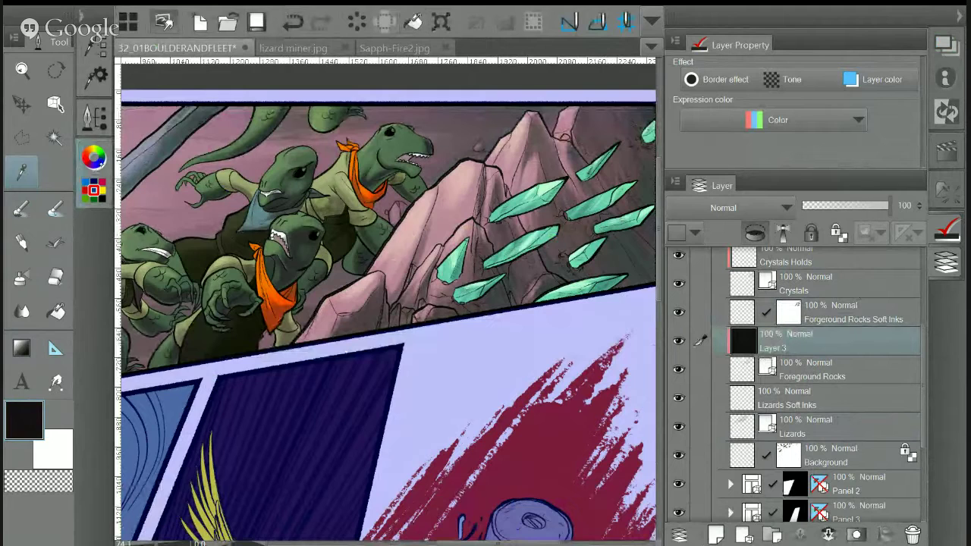
# Set the drawing color to dark maroon (H 335, S 43, V 19) and apply a radial gradient over the foreground rocks on Layer 3
pyautogui.click(94, 157)
pyautogui.click(197, 160)
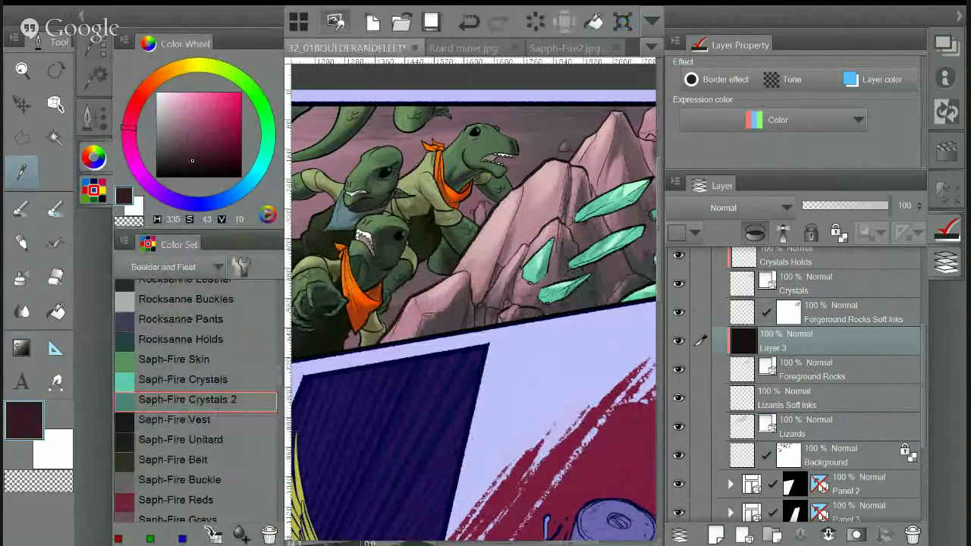
pyautogui.click(21, 348)
pyautogui.moveTo(446, 148); pyautogui.dragTo(700, 410)
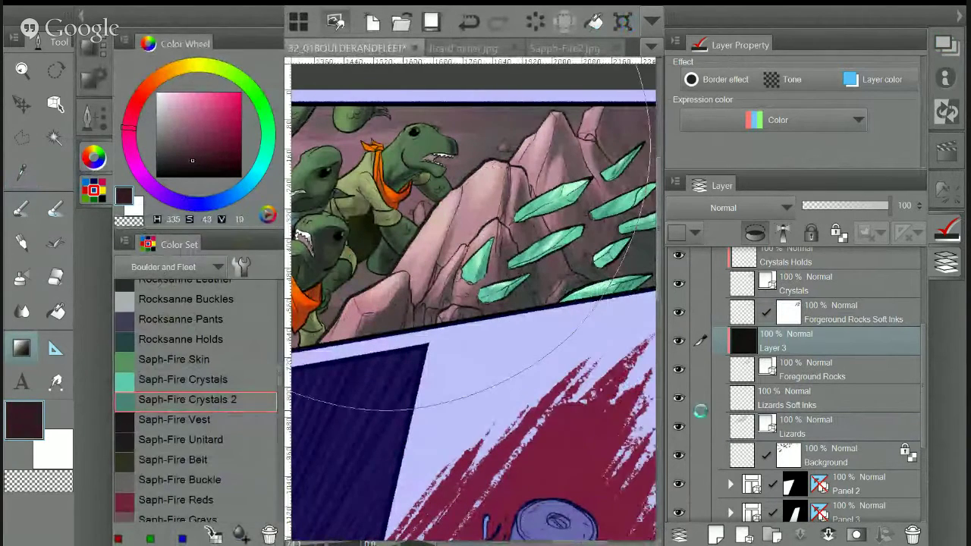
pyautogui.moveTo(440, 258); pyautogui.dragTo(508, 305)
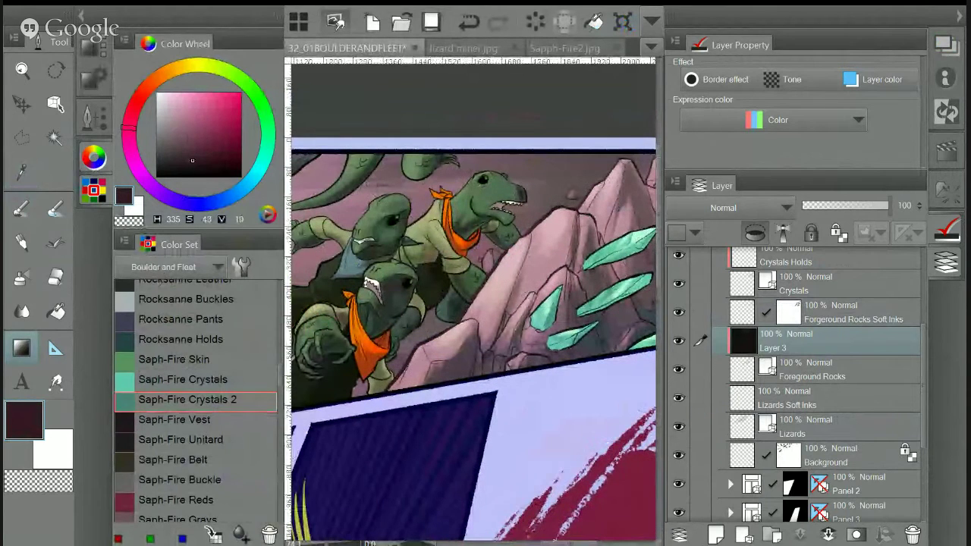
pyautogui.click(94, 158)
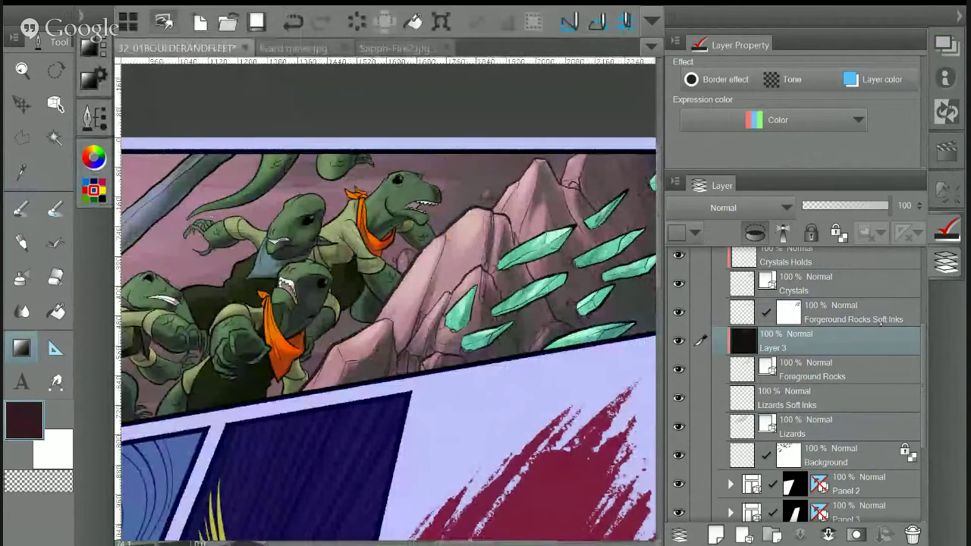
# Fill the Crystals Holds layer with the Saph-Fire Holds color from the Boulder and Fleet color set
pyautogui.click(863, 263)
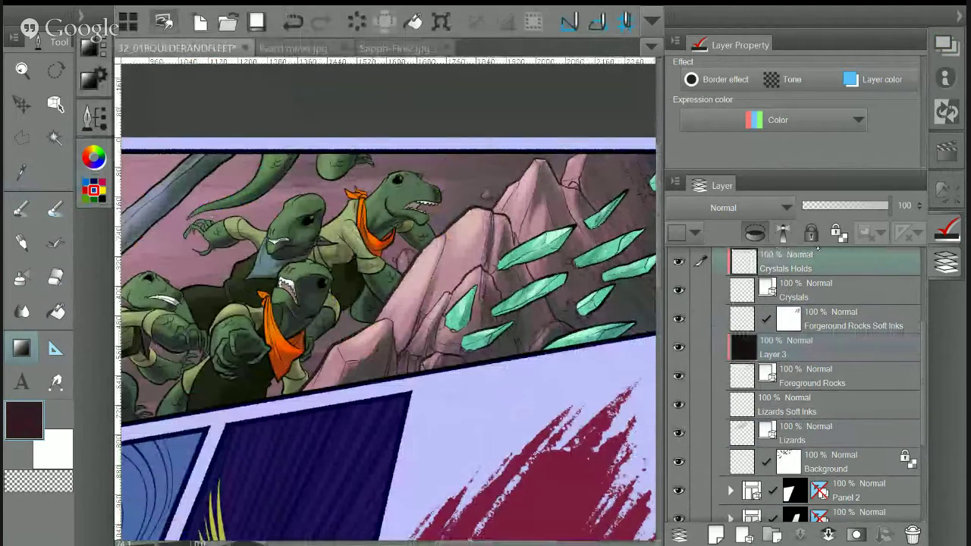
pyautogui.click(94, 157)
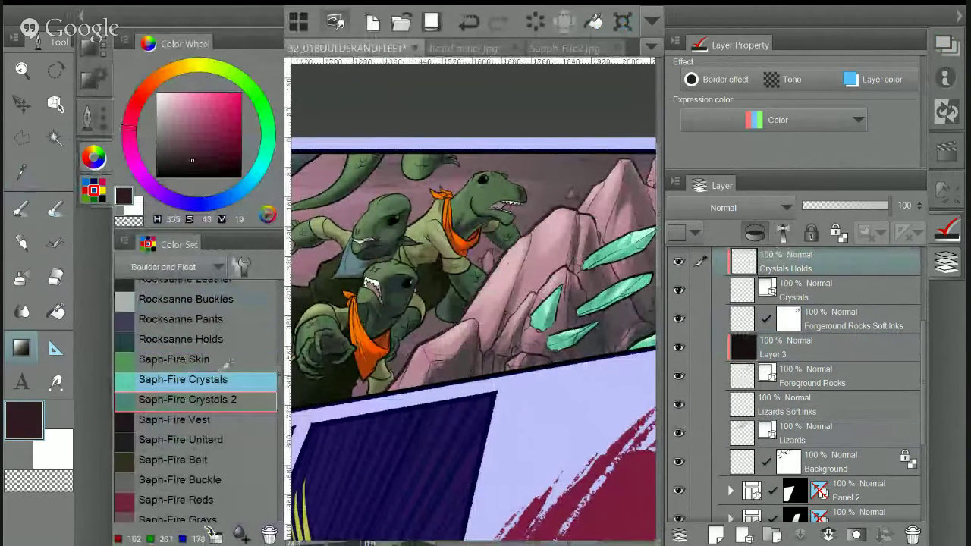
pyautogui.scroll(-3, 195, 402)
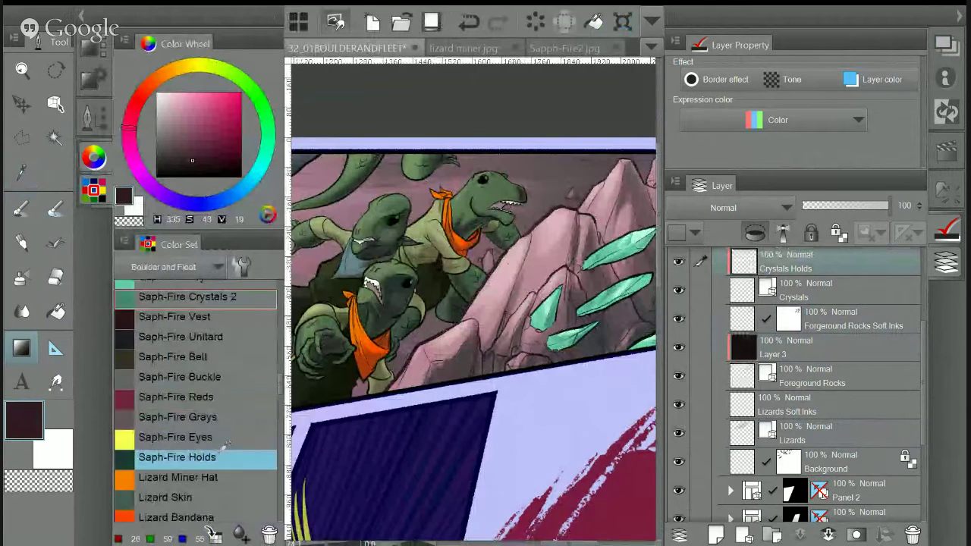
pyautogui.click(177, 458)
pyautogui.click(94, 158)
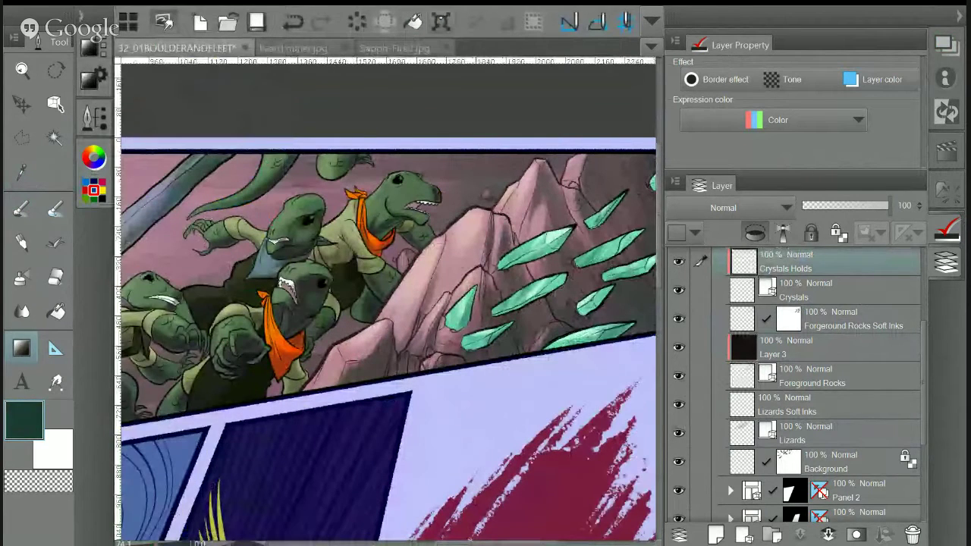
pyautogui.click(413, 22)
pyautogui.moveTo(455, 303); pyautogui.dragTo(350, 308)
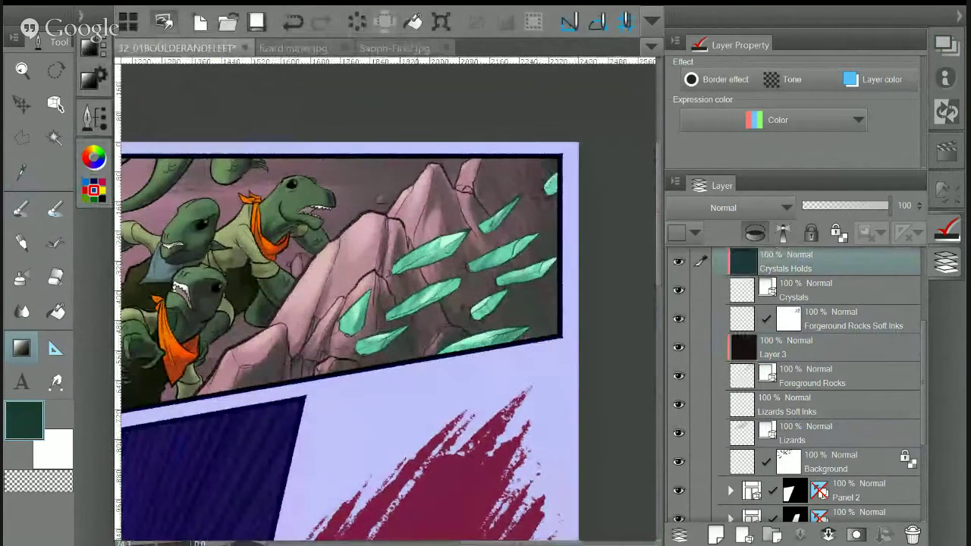
# Lock the transparent pixels of the Crystals Soft Inks layer and check the crystals' line art up close
pyautogui.scroll(3, 819, 379)
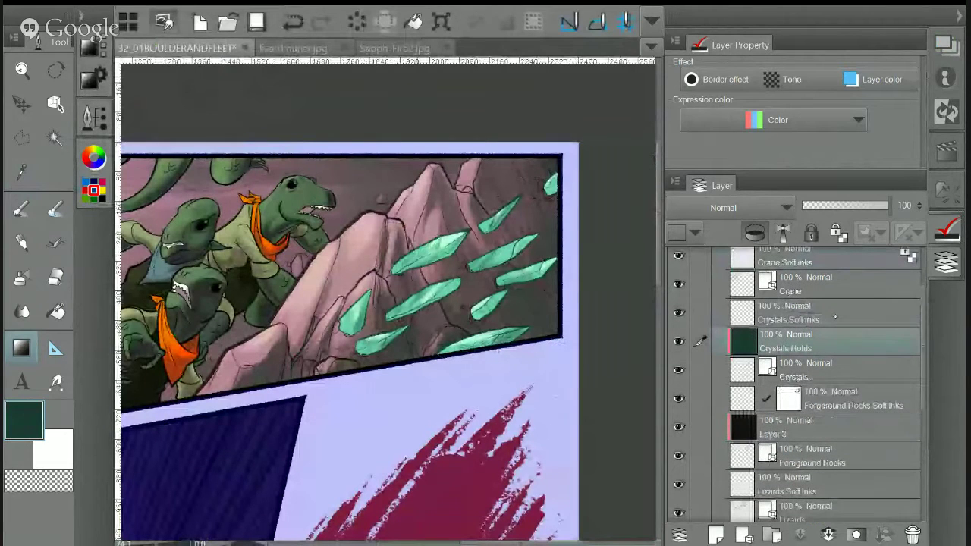
pyautogui.click(835, 317)
pyautogui.click(837, 232)
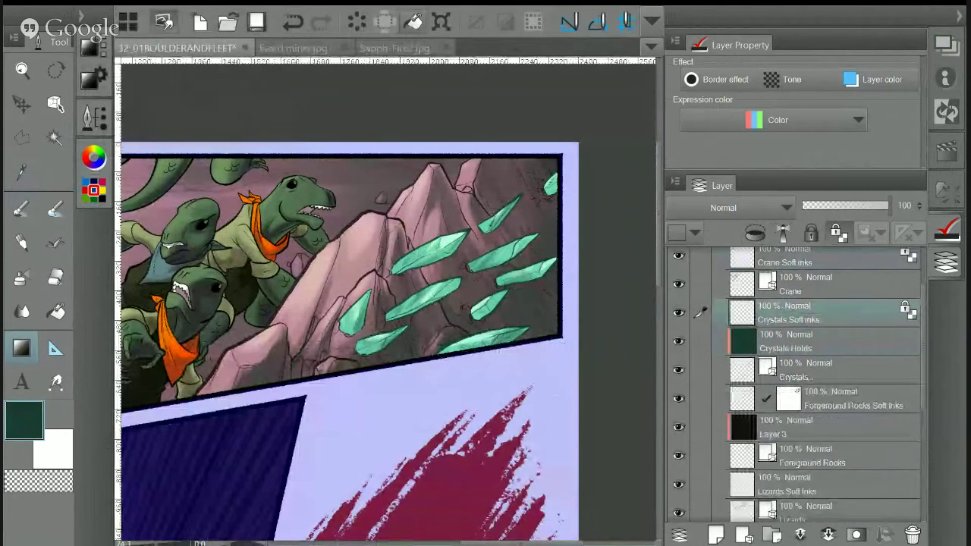
pyautogui.scroll(3, 530, 319)
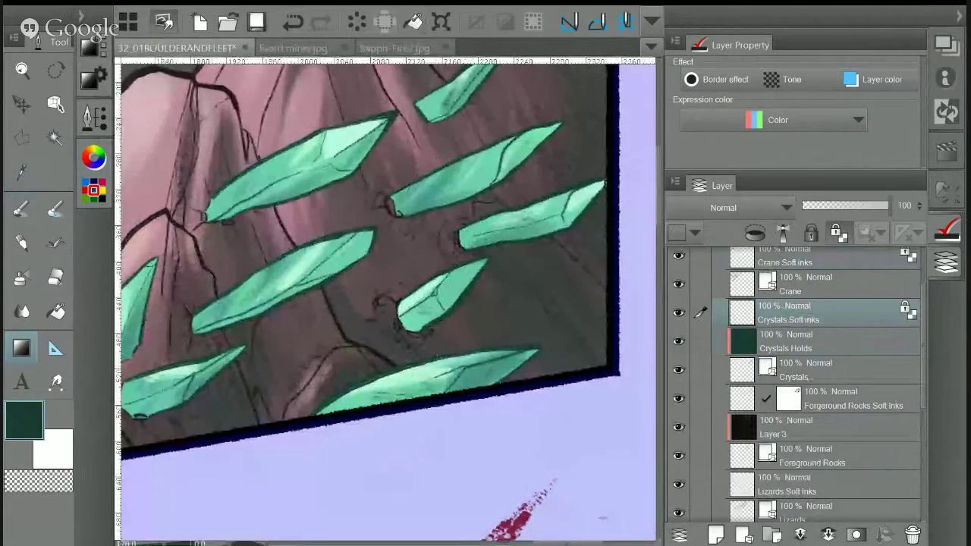
pyautogui.moveTo(394, 288); pyautogui.dragTo(363, 420)
pyautogui.scroll(-3, 379, 303)
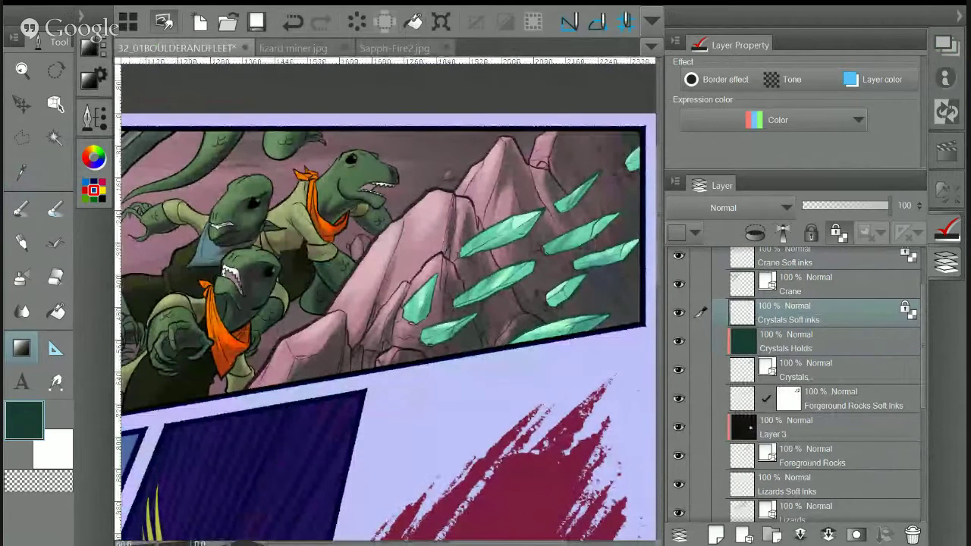
# Unclip Layer 3 temporarily to sample its dark maroon as the drawing color, and clip it to Foreground Rocks again
pyautogui.click(750, 427)
pyautogui.click(755, 233)
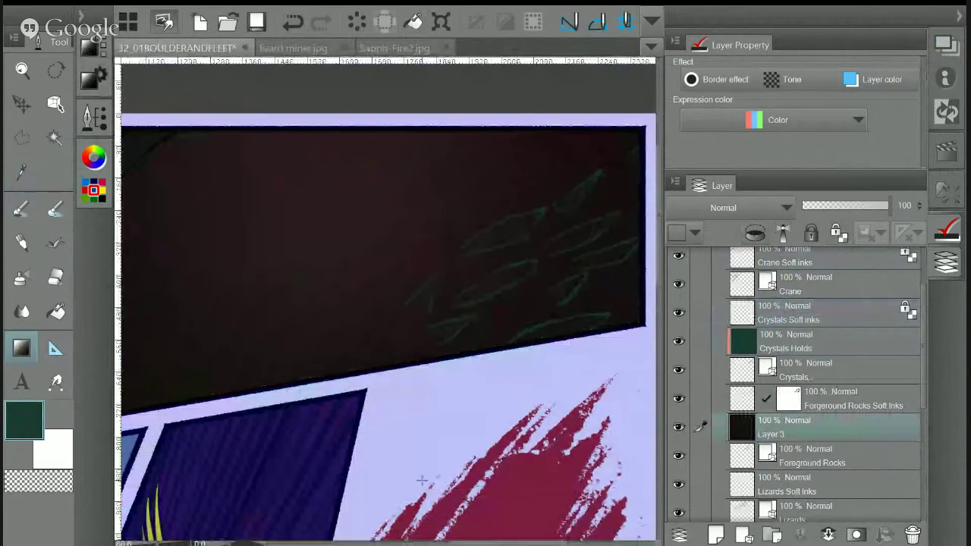
pyautogui.press('i')
pyautogui.click(360, 210)
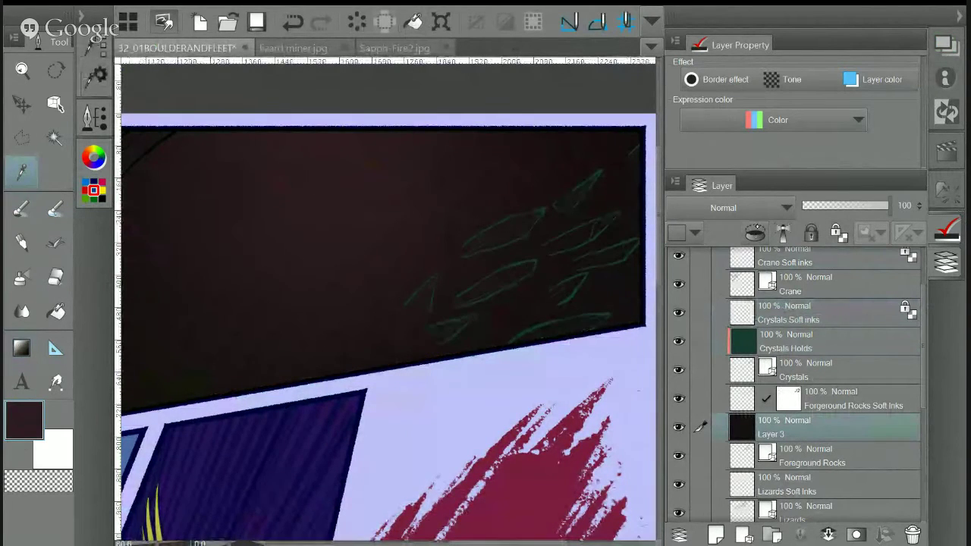
pyautogui.click(755, 233)
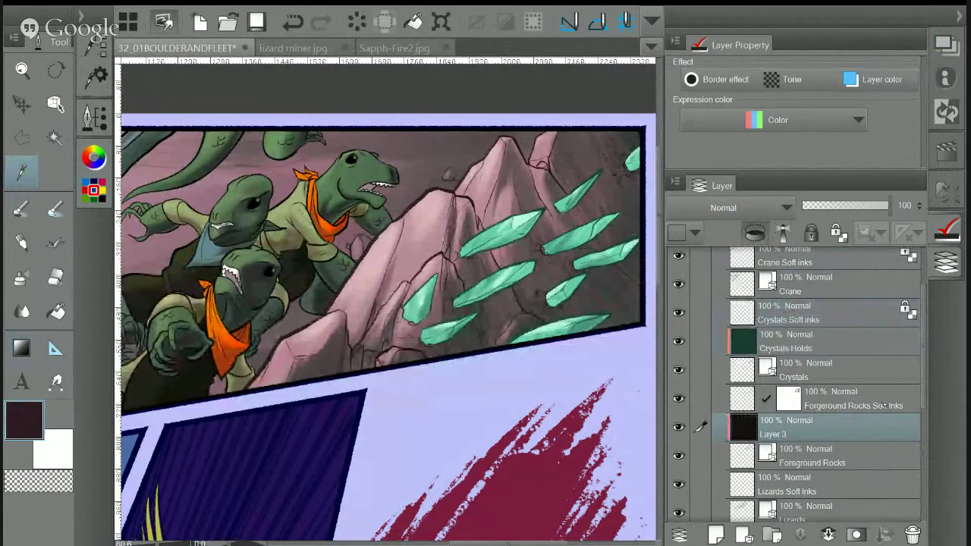
# Lock the foreground rocks' soft inks layer's transparent pixels and apply a radial gradient over it in darker maroon (H 334, S 80, V 8)
pyautogui.click(884, 405)
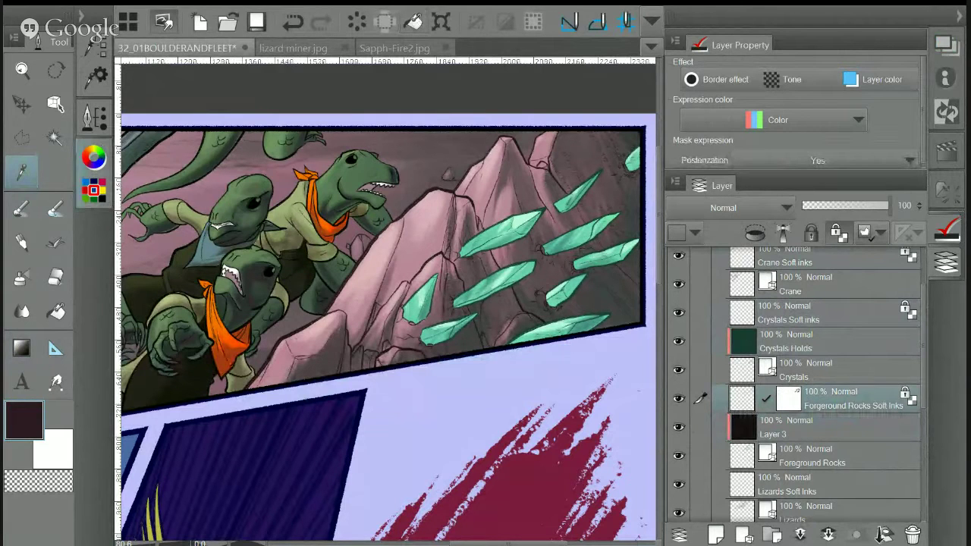
pyautogui.click(94, 158)
pyautogui.click(221, 166)
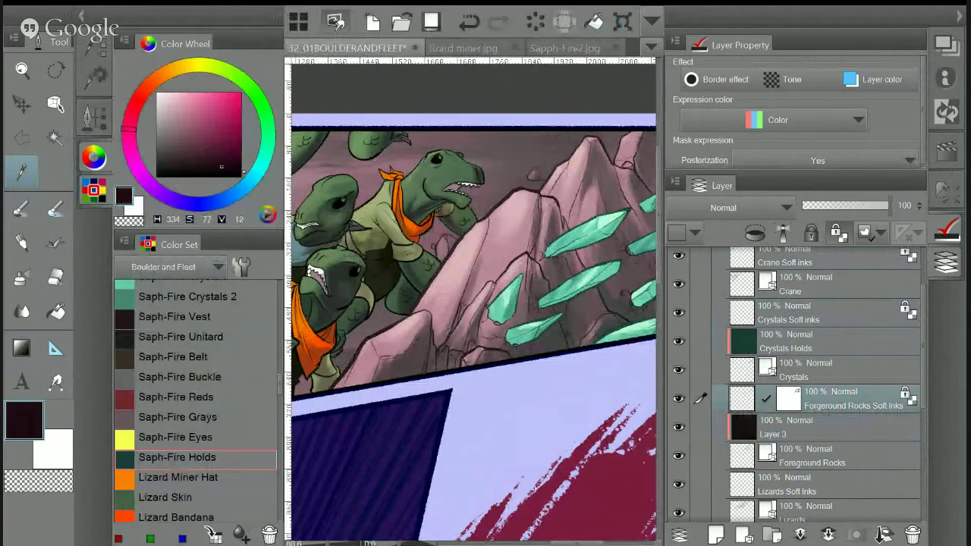
pyautogui.click(223, 172)
pyautogui.press('g')
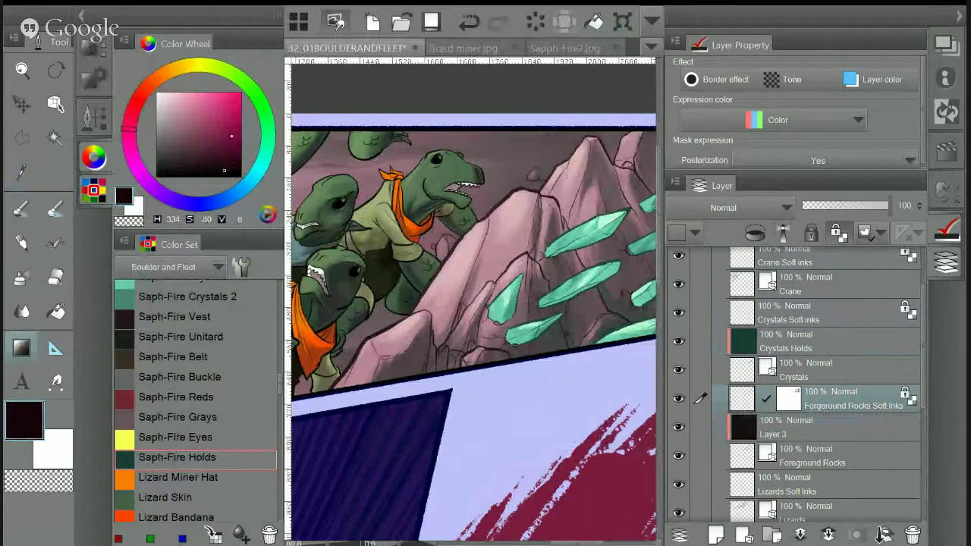
pyautogui.click(93, 158)
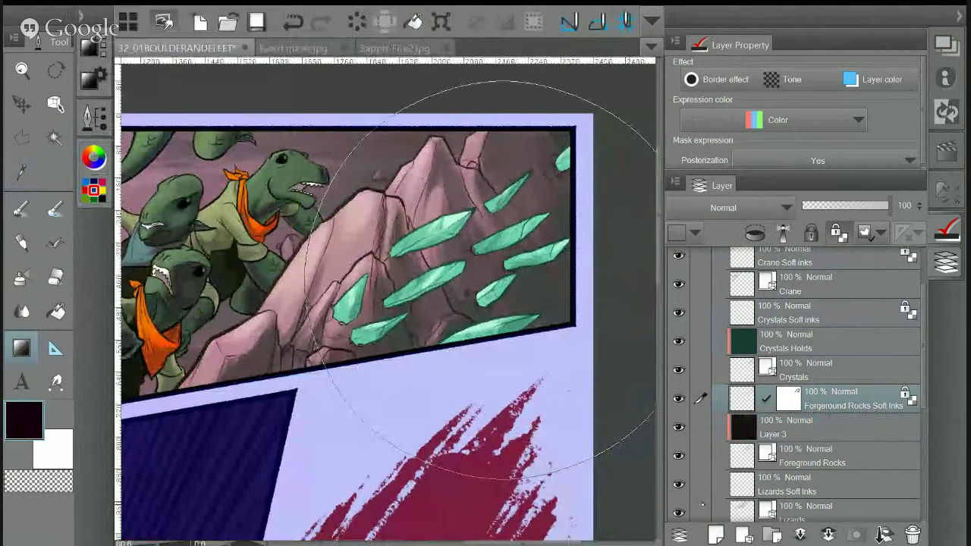
pyautogui.moveTo(542, 214); pyautogui.dragTo(666, 411)
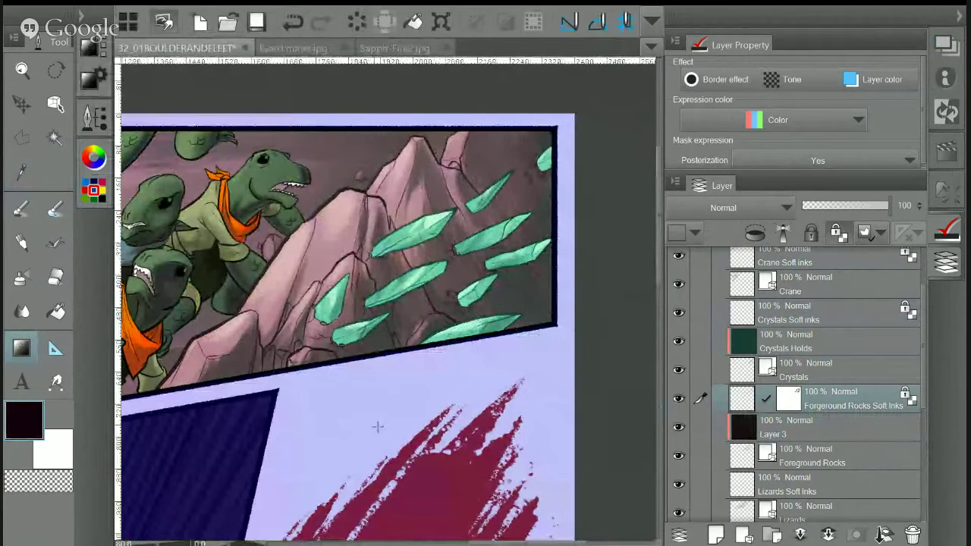
# Add a new clipped layer directly above the Lizards ink layer and fill it with the dark maroon
pyautogui.hscroll(-10, 387, 327)
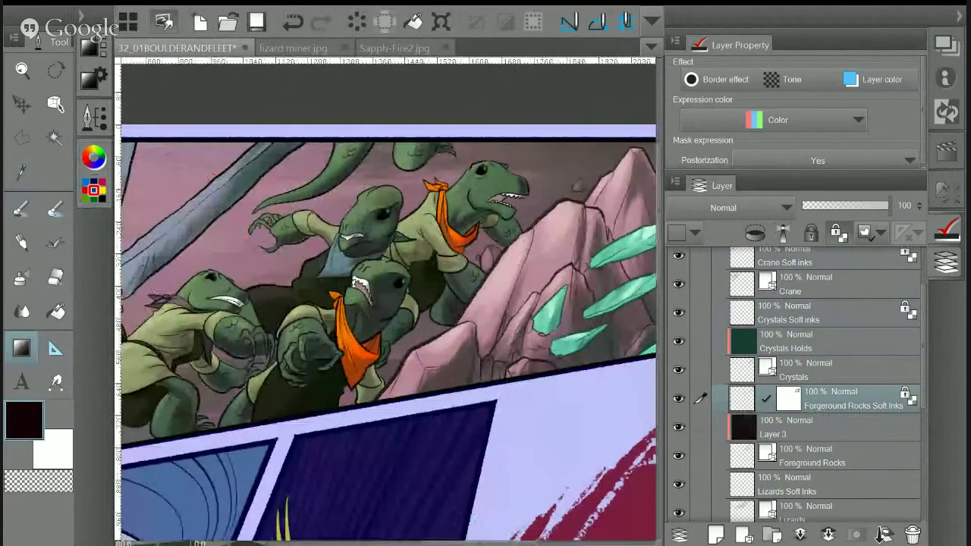
pyautogui.hscroll(10, 386, 326)
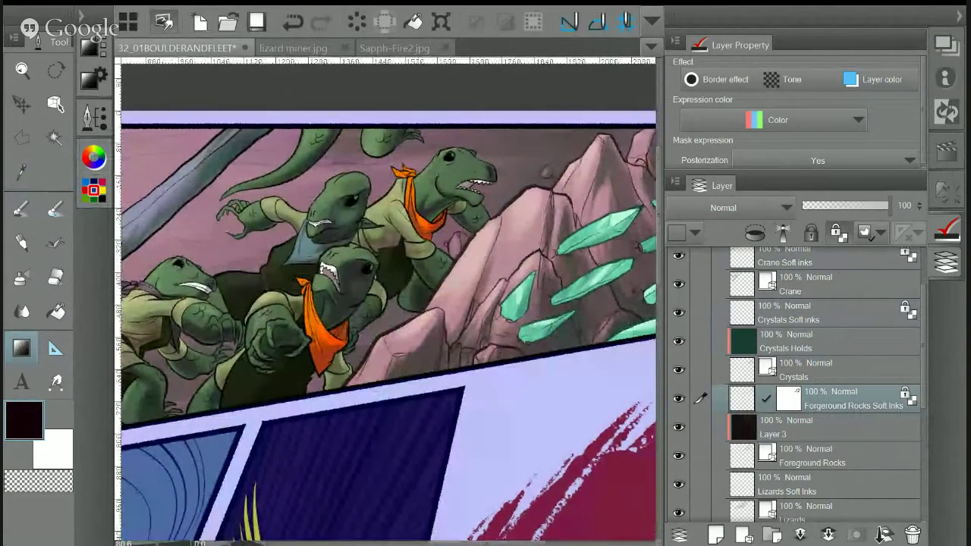
pyautogui.scroll(2, 796, 379)
pyautogui.scroll(-3, 797, 379)
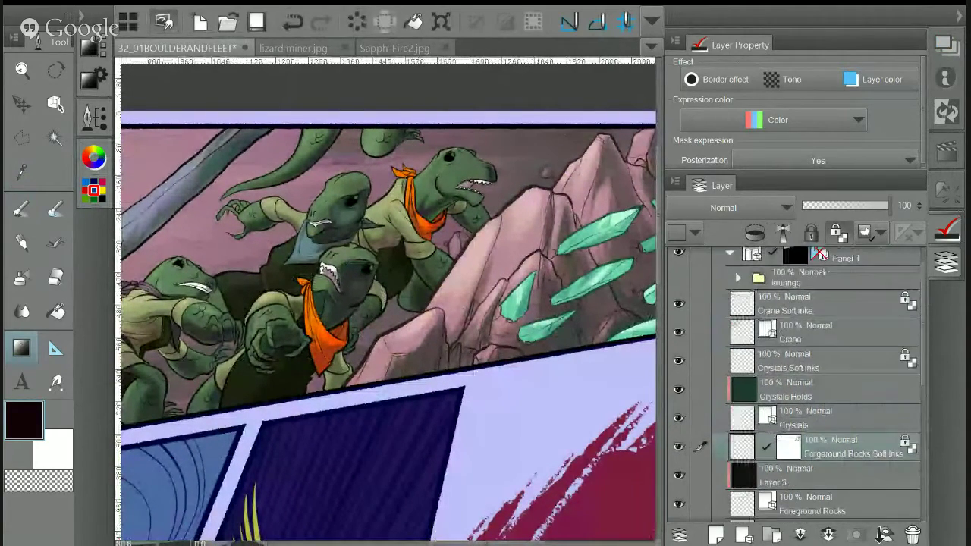
pyautogui.scroll(-3, 826, 394)
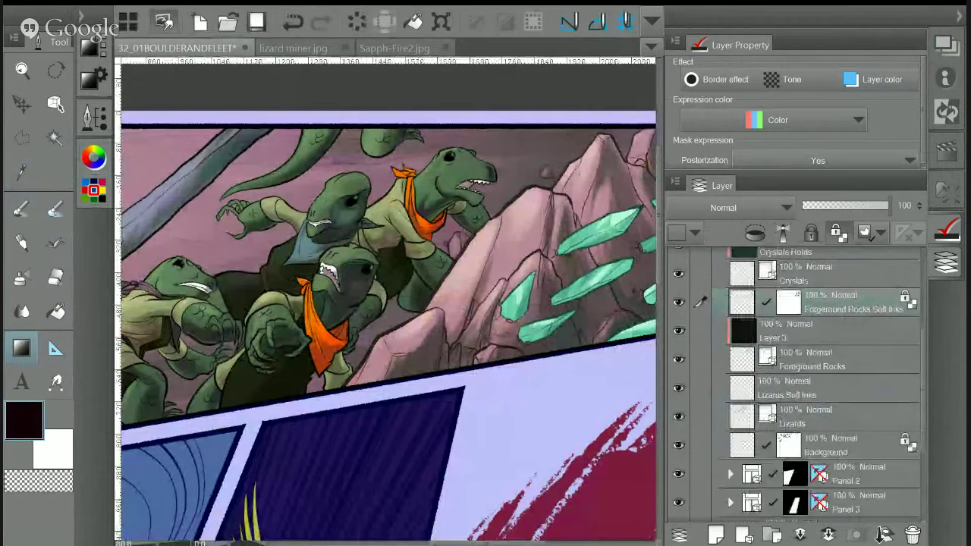
pyautogui.click(834, 391)
pyautogui.click(842, 421)
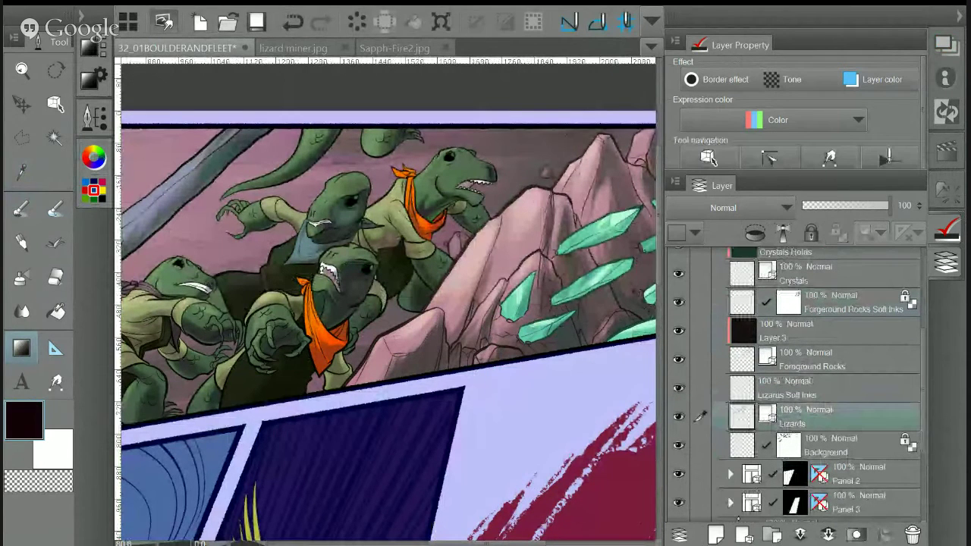
pyautogui.click(715, 535)
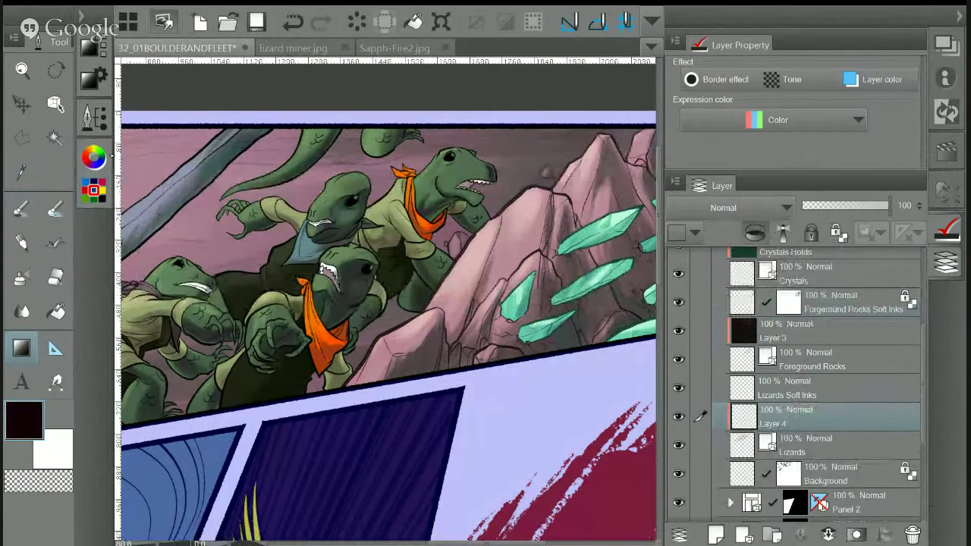
pyautogui.click(413, 21)
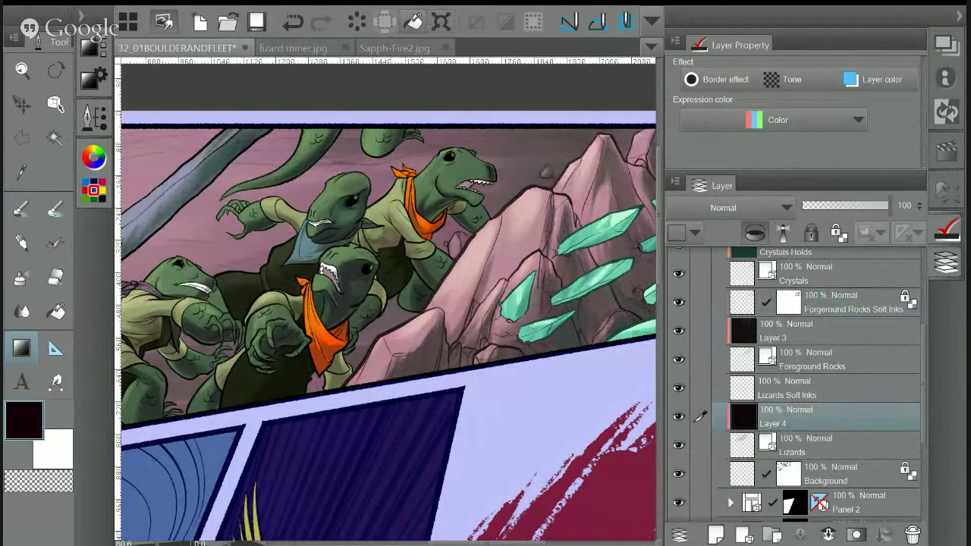
# Lock the transparent pixels of the Lizards Soft Inks layer and fill its lines with the dark maroon
pyautogui.scroll(3, 513, 307)
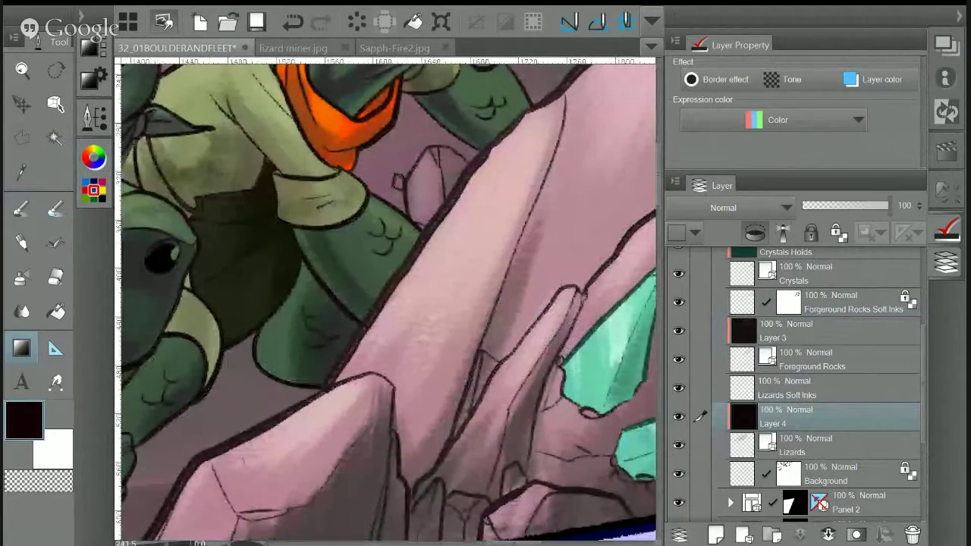
pyautogui.moveTo(425, 303); pyautogui.dragTo(472, 332)
pyautogui.scroll(-5, 387, 304)
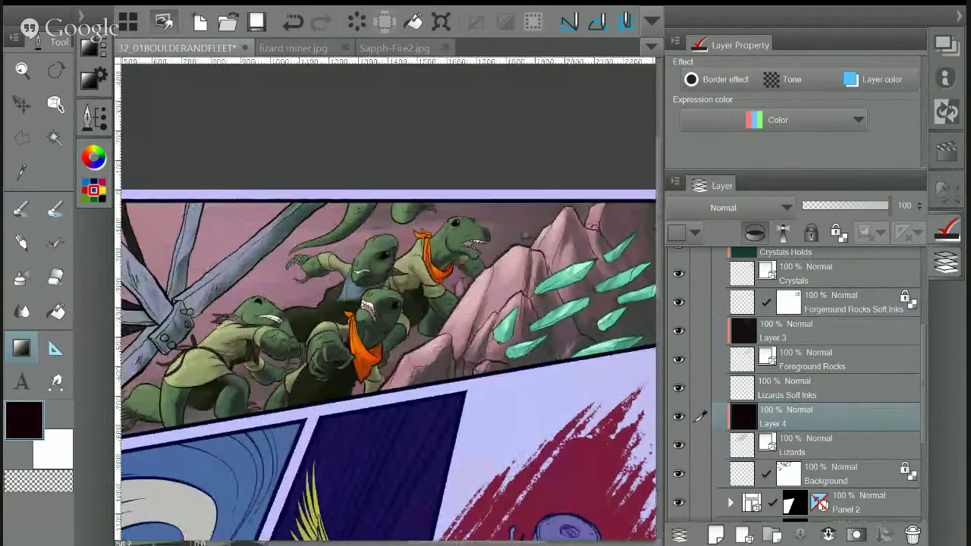
pyautogui.click(820, 394)
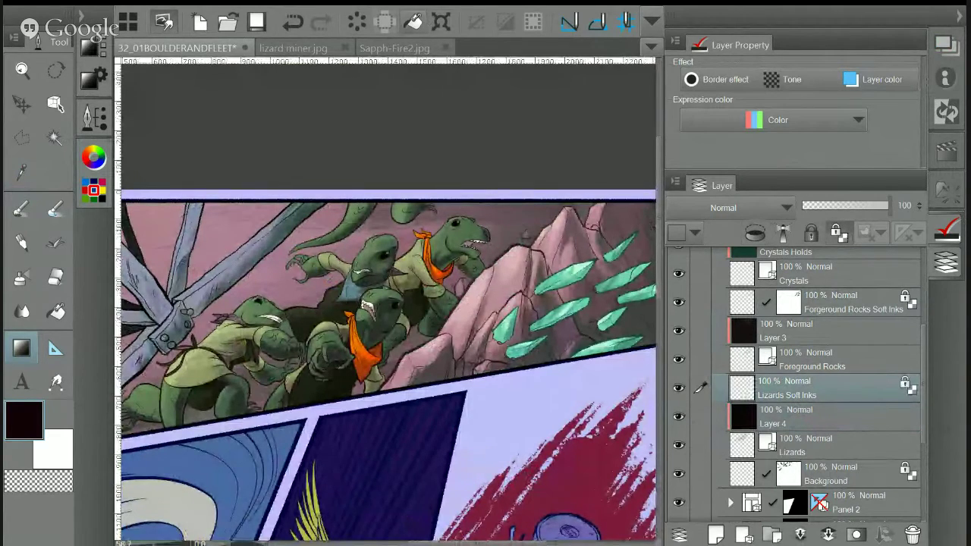
# Examine the recolored line art across the first panel, from the lizards and crane to the crystals and foreground rocks
pyautogui.scroll(3, 455, 288)
pyautogui.scroll(3, 387, 303)
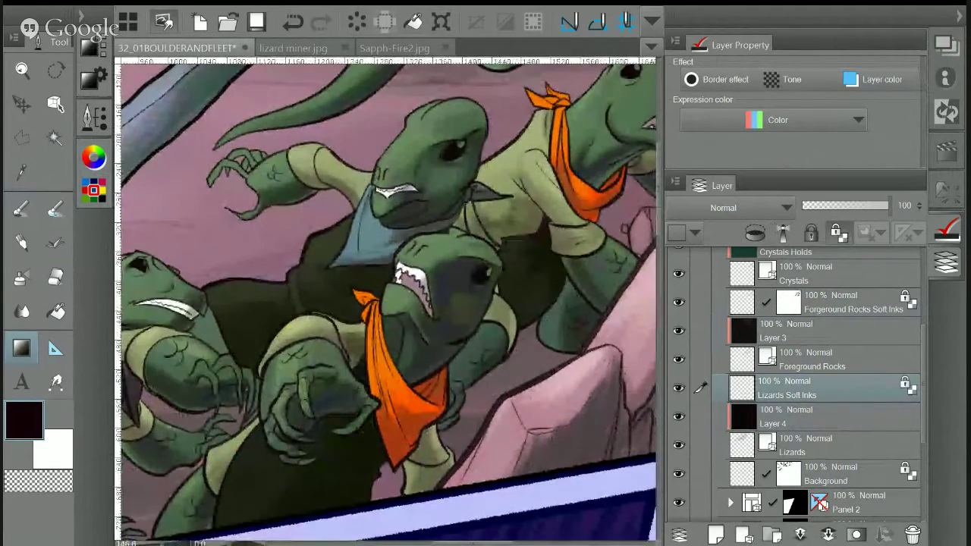
pyautogui.scroll(-3, 387, 304)
pyautogui.hscroll(-3, 386, 304)
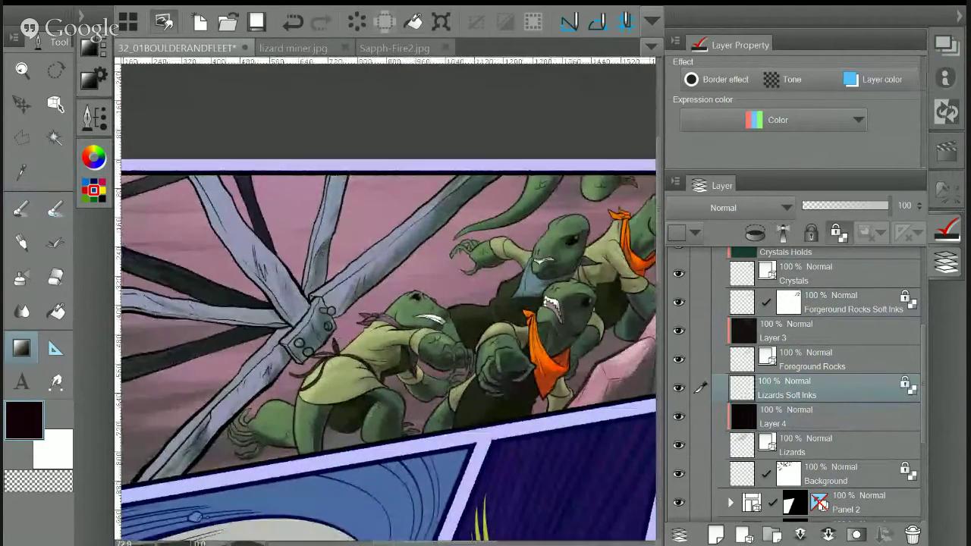
pyautogui.scroll(-2, 387, 303)
pyautogui.scroll(2, 386, 304)
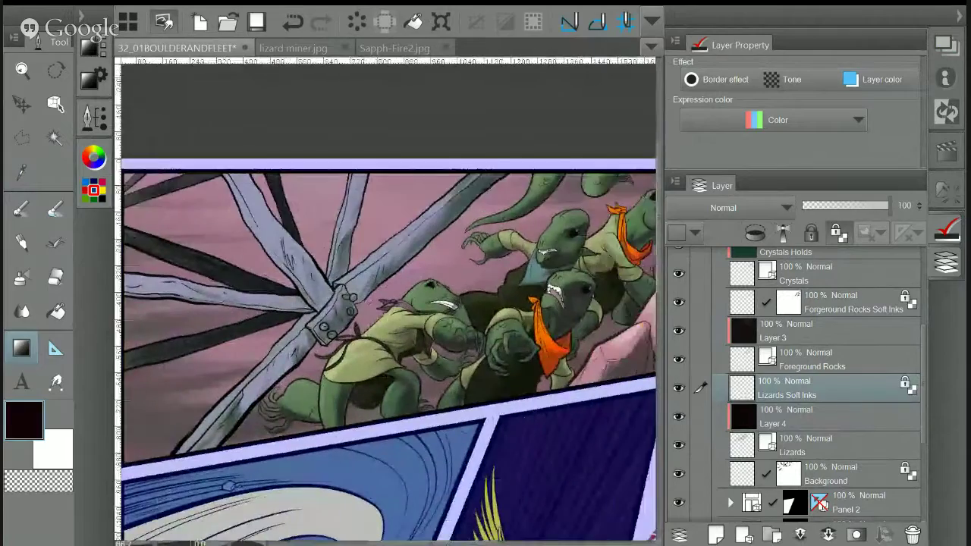
pyautogui.hscroll(5, 387, 303)
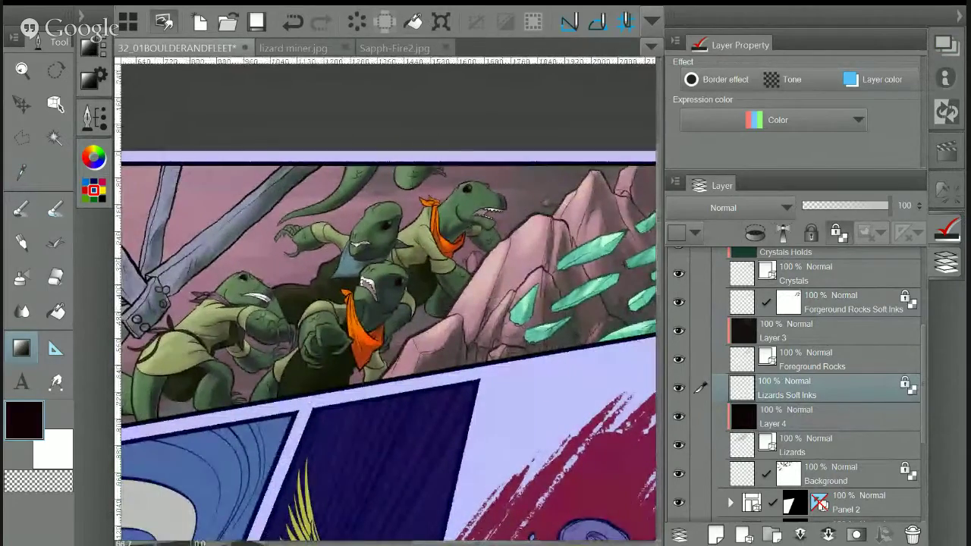
pyautogui.scroll(-1, 387, 303)
pyautogui.scroll(4, 387, 303)
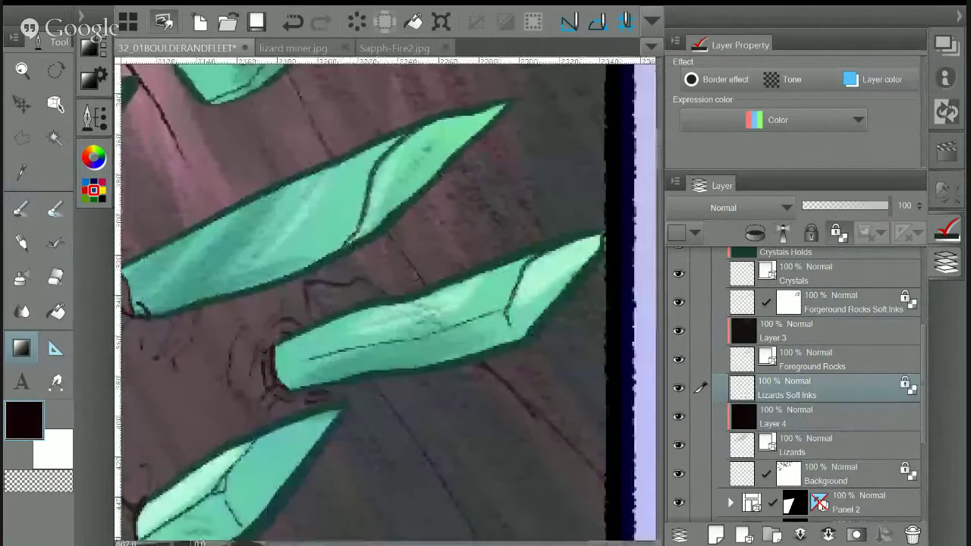
pyautogui.scroll(3, 387, 303)
pyautogui.scroll(-4, 387, 304)
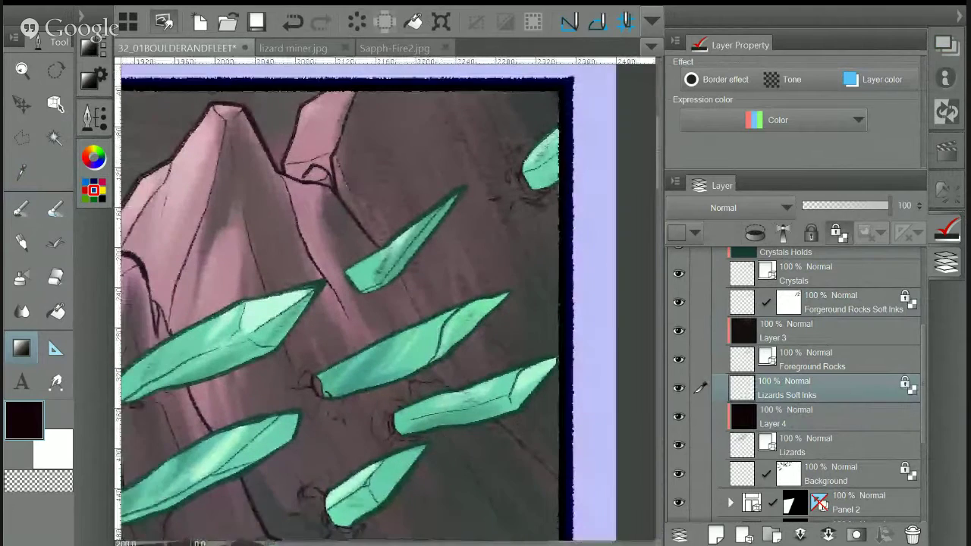
pyautogui.scroll(3, 387, 304)
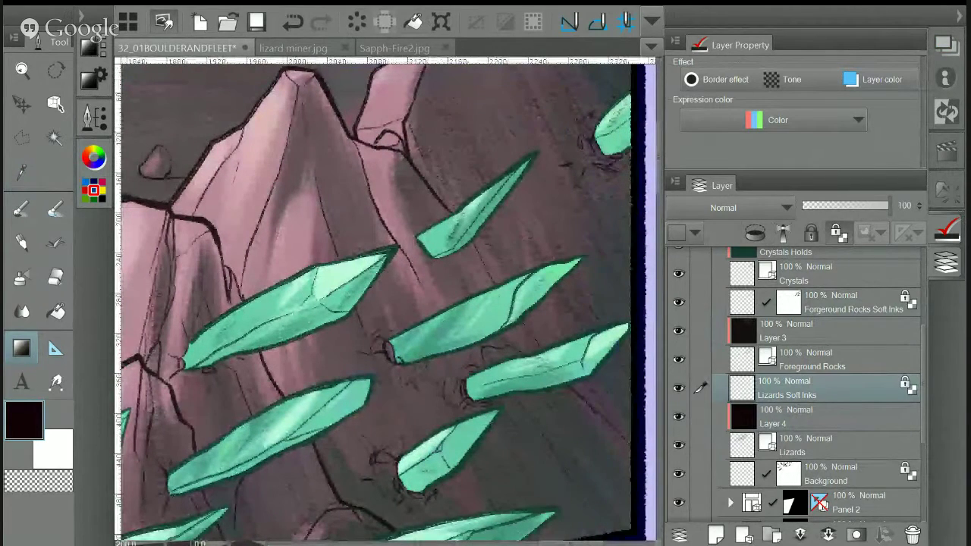
# Collapse the Panel 1 ink folder and select the foreground rock area from the Flats layer with the magic wand
pyautogui.click(857, 285)
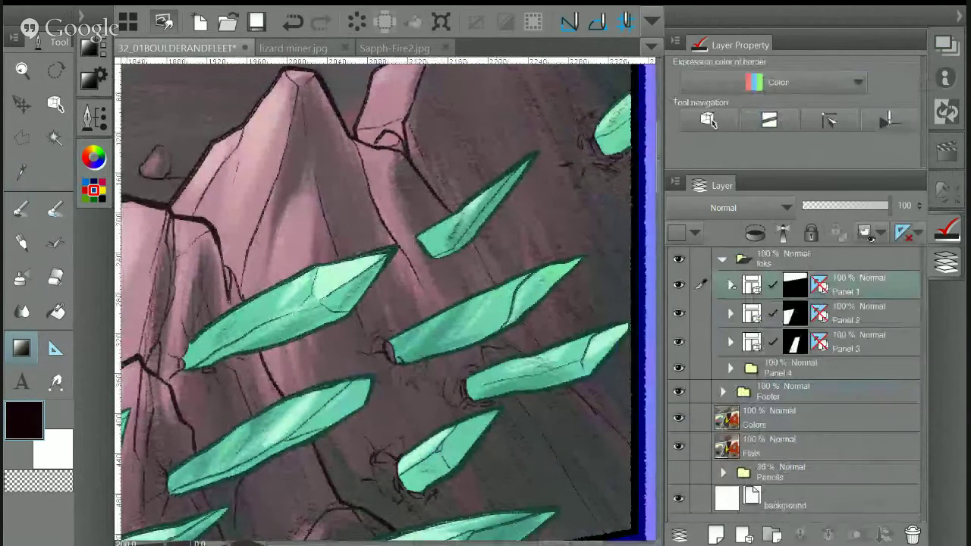
pyautogui.click(788, 432)
pyautogui.click(928, 243)
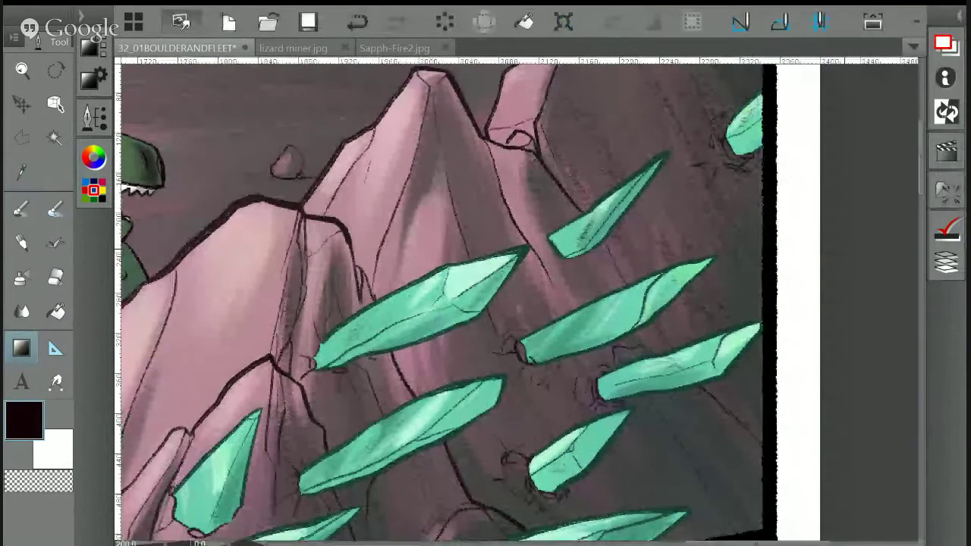
pyautogui.click(928, 242)
pyautogui.click(796, 446)
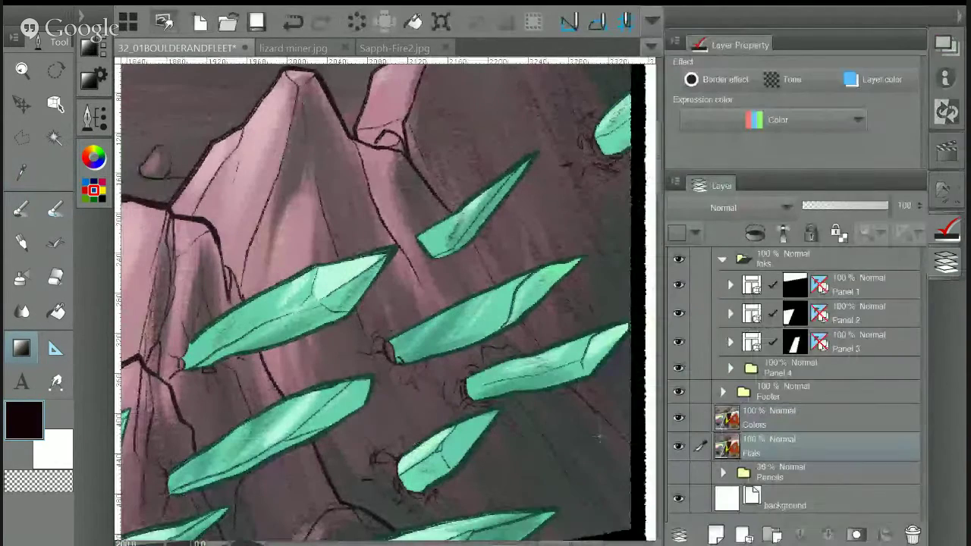
pyautogui.press('w')
pyautogui.click(559, 240)
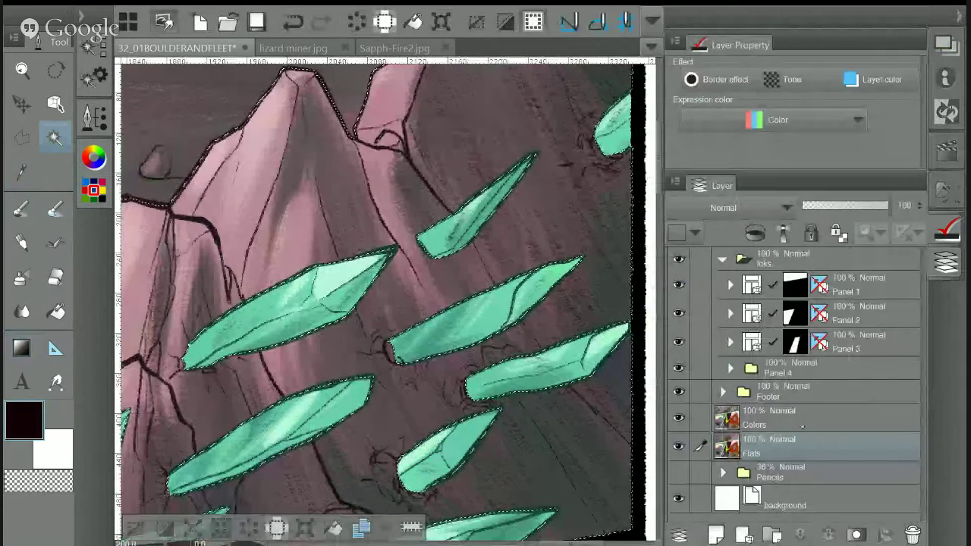
# On the Colors layer, sample a light rock pink and paint highlights around the bases of the upper-right and lower small crystals
pyautogui.click(788, 417)
pyautogui.click(946, 262)
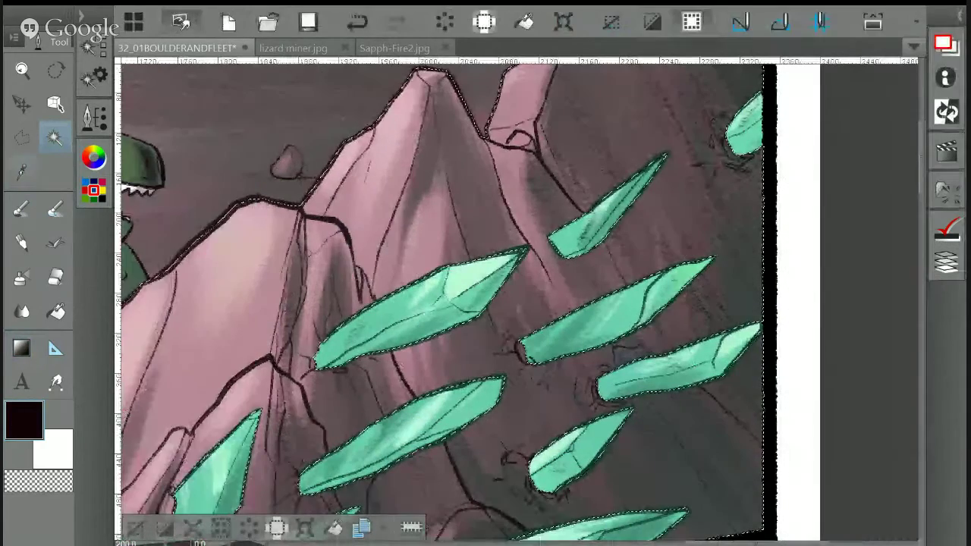
pyautogui.press('i')
pyautogui.click(302, 378)
pyautogui.press('b')
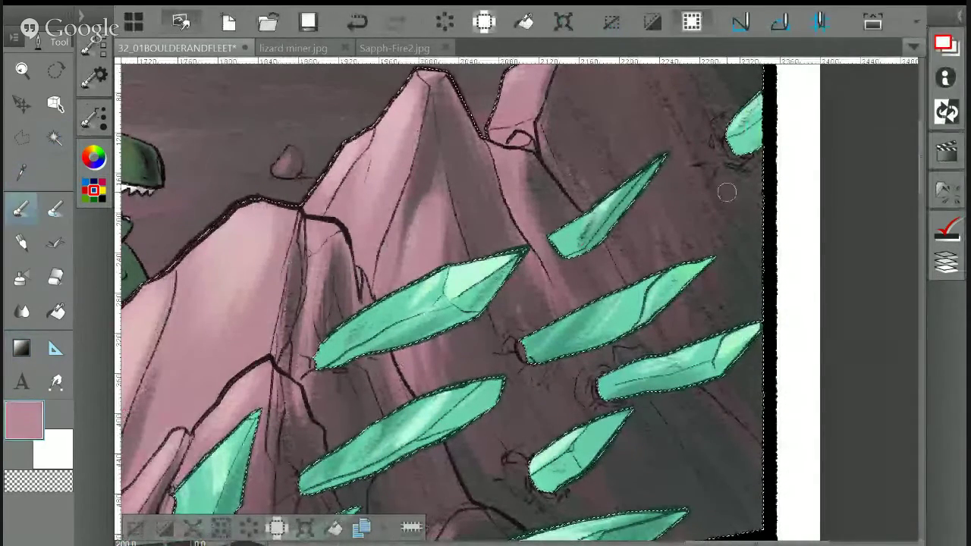
pyautogui.moveTo(714, 146)
pyautogui.mouseDown()
pyautogui.moveTo(717, 137)
pyautogui.moveTo(703, 178)
pyautogui.moveTo(704, 133)
pyautogui.moveTo(729, 180)
pyautogui.mouseUp()
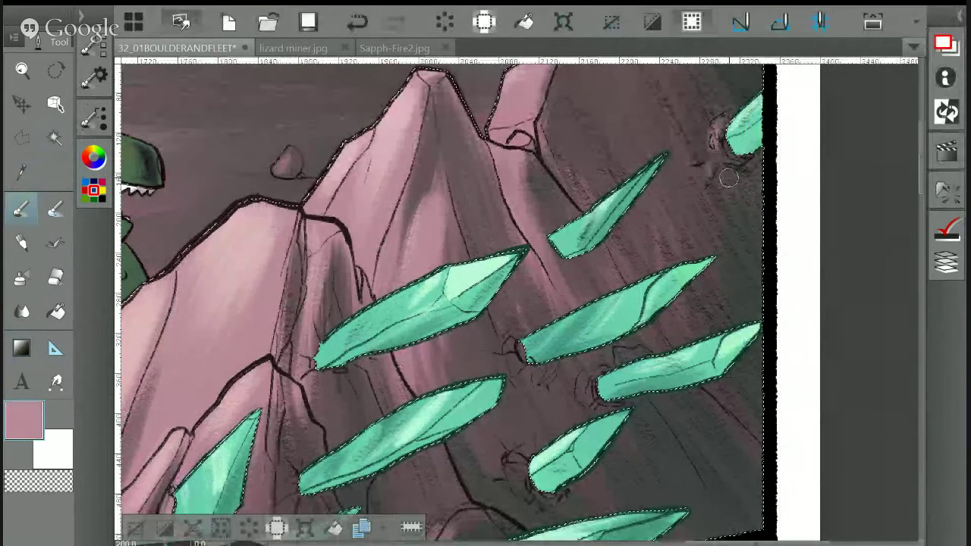
pyautogui.moveTo(513, 455); pyautogui.dragTo(523, 451)
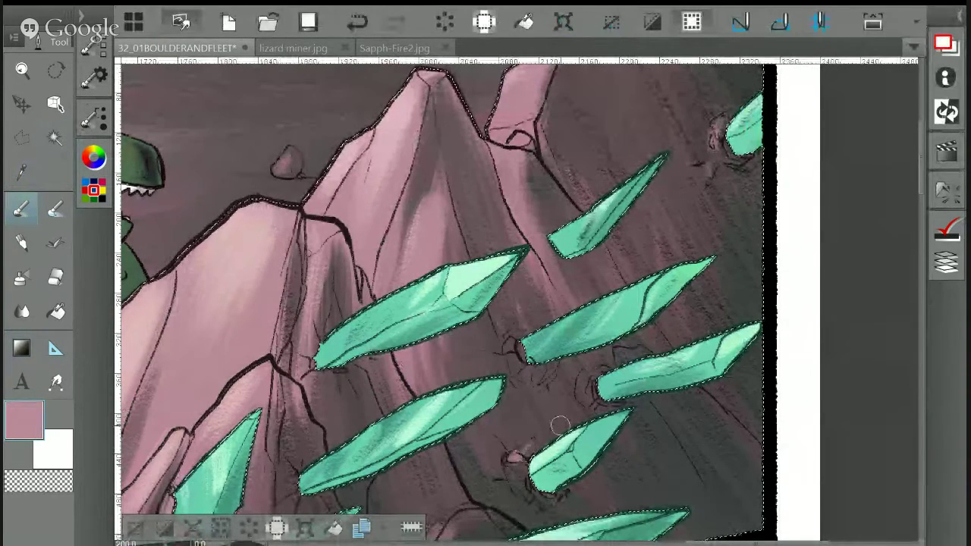
# Sample a slightly darker rock pink and brush highlights into the rock around the bases of the middle-right crystals
pyautogui.press('i')
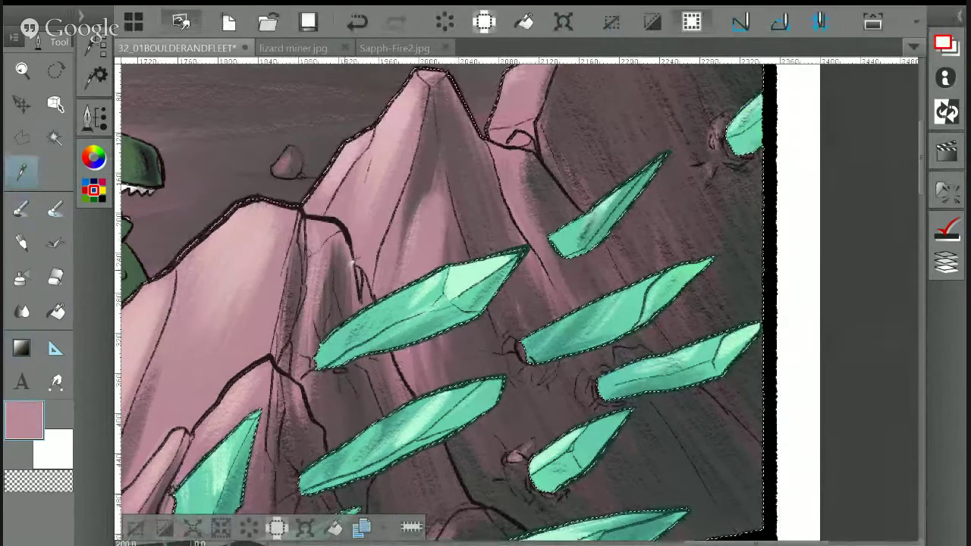
pyautogui.click(438, 356)
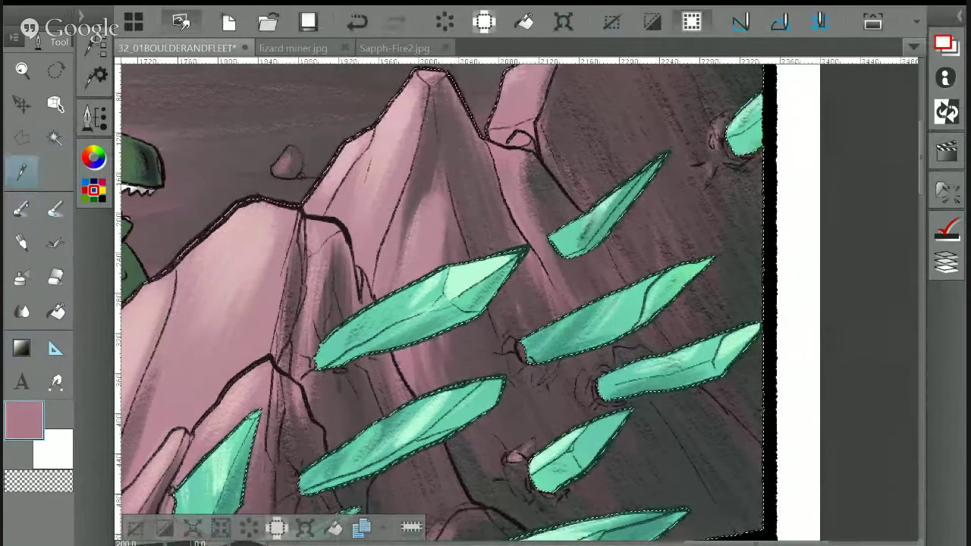
pyautogui.press('b')
pyautogui.moveTo(584, 375); pyautogui.dragTo(586, 391)
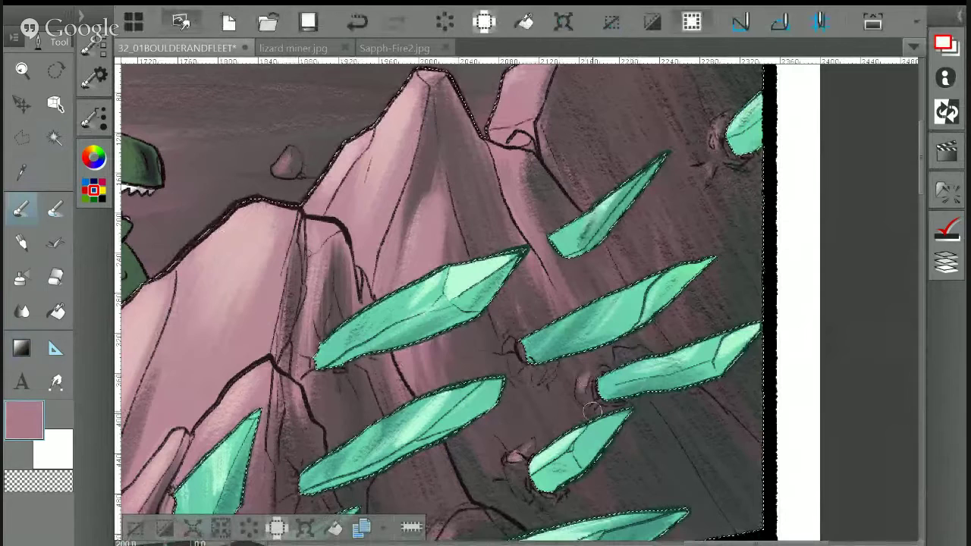
pyautogui.moveTo(516, 363); pyautogui.dragTo(527, 375)
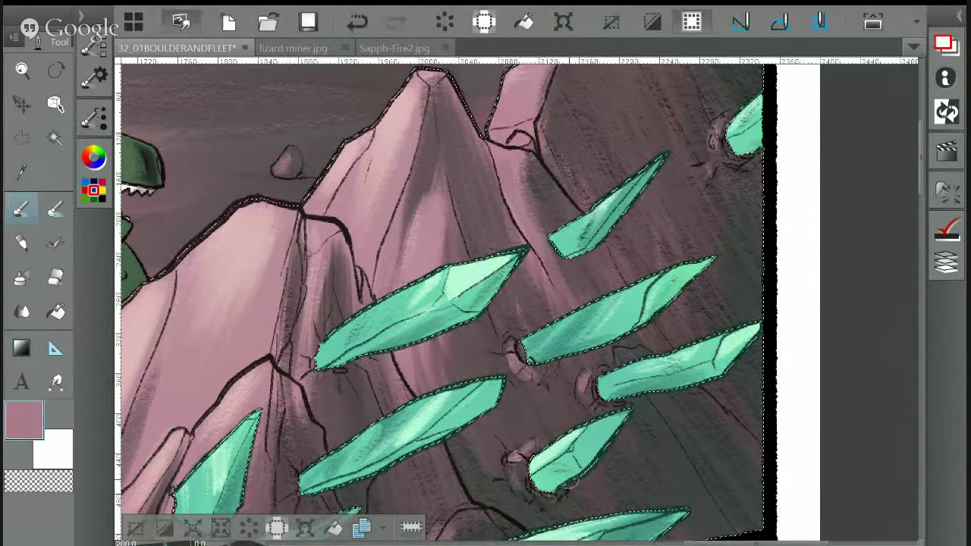
pyautogui.moveTo(663, 342); pyautogui.dragTo(695, 316)
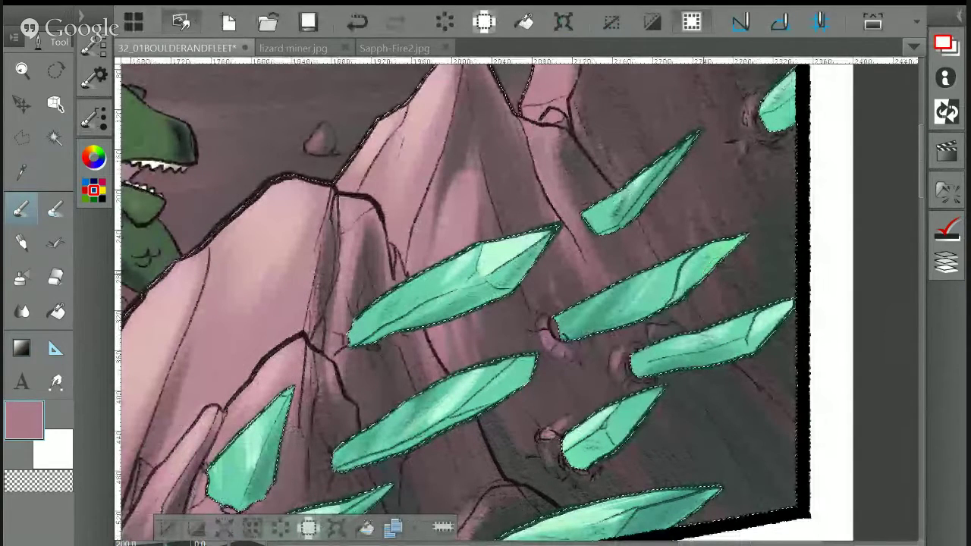
# Brush rock pink between the middle crystals, and sample a dark mauve to shade the rock below them
pyautogui.moveTo(514, 395); pyautogui.dragTo(563, 338)
pyautogui.keyDown('alt'); pyautogui.click(564, 338); pyautogui.keyUp('alt')
pyautogui.moveTo(524, 438); pyautogui.dragTo(493, 484)
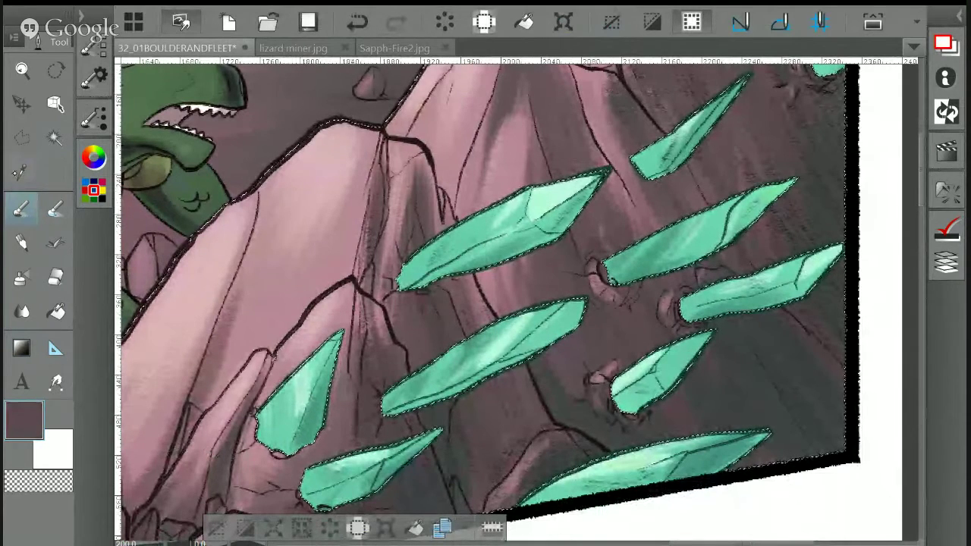
# Sample a light rock pink, enlarge the Dry Brush Inker to 61.2, and brush broad tones onto the foreground rock faces
pyautogui.keyDown('alt'); pyautogui.click(250, 250); pyautogui.keyUp('alt')
pyautogui.click(18, 212)
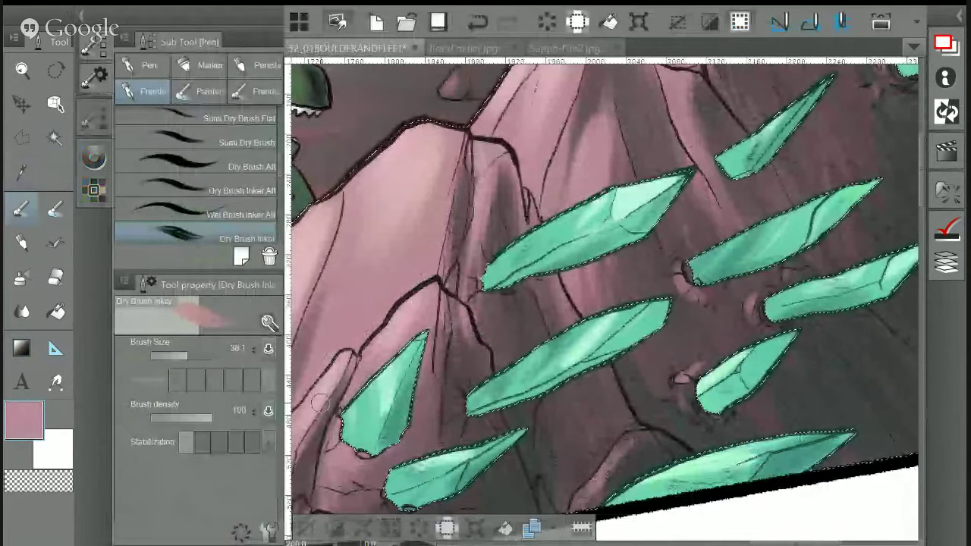
pyautogui.press(']')
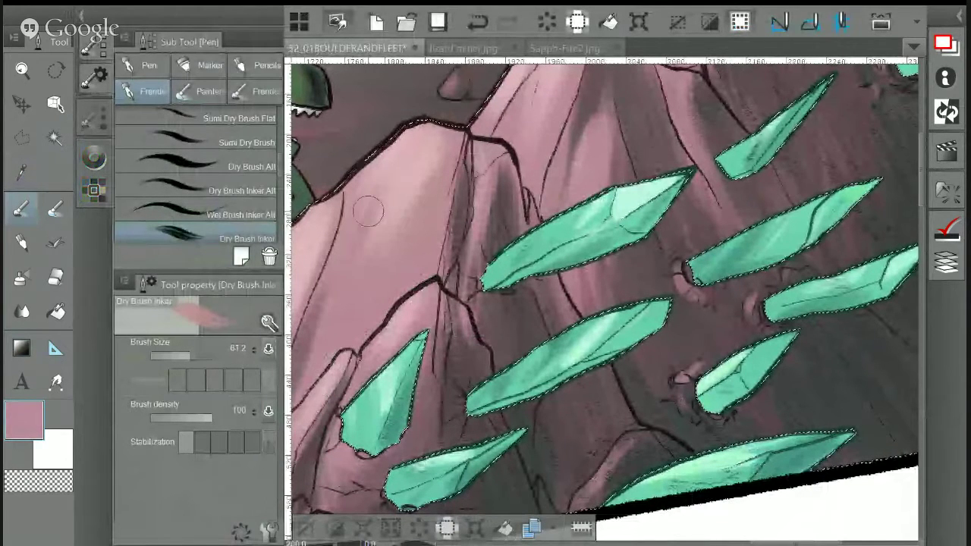
pyautogui.moveTo(368, 211); pyautogui.dragTo(294, 247)
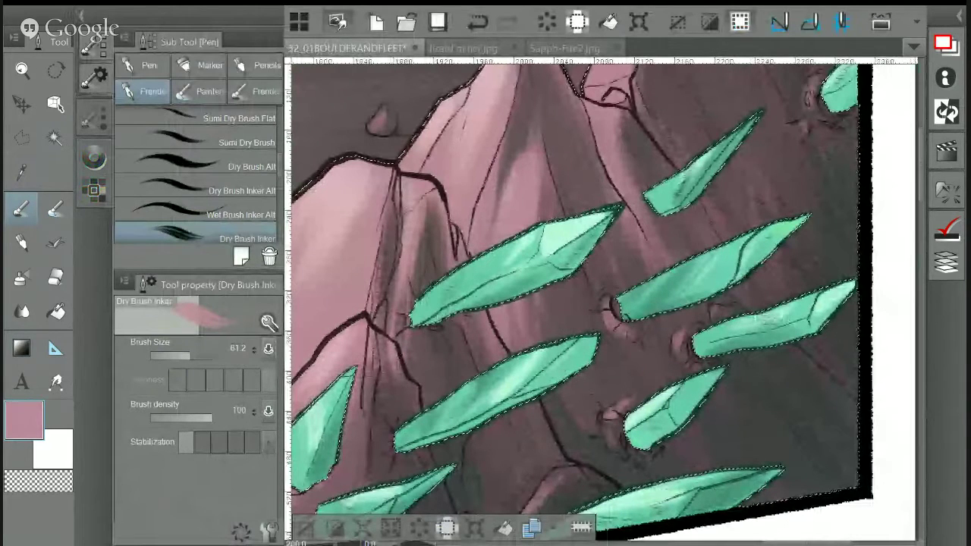
pyautogui.moveTo(530, 122); pyautogui.dragTo(530, 160)
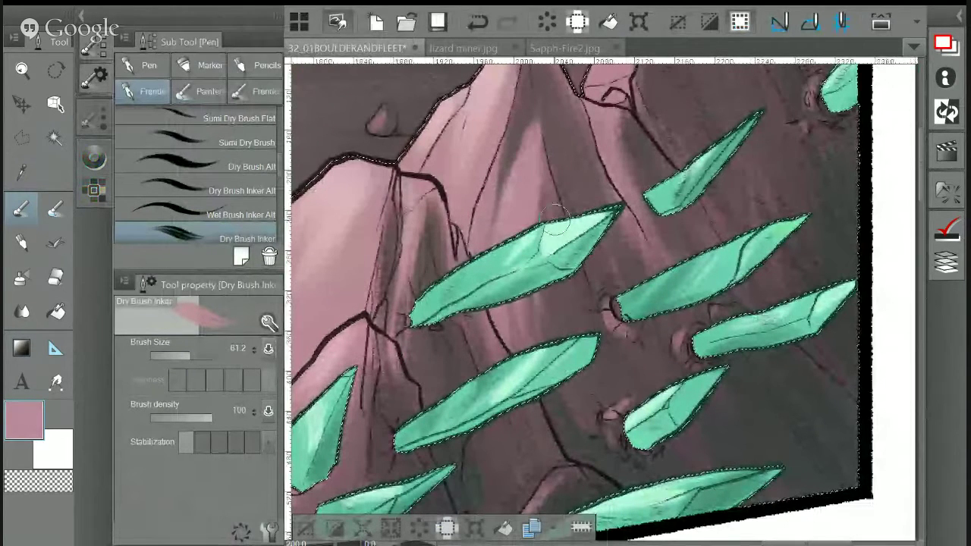
# Deselect the foreground rock area and save the comic page
pyautogui.scroll(-5, 554, 220)
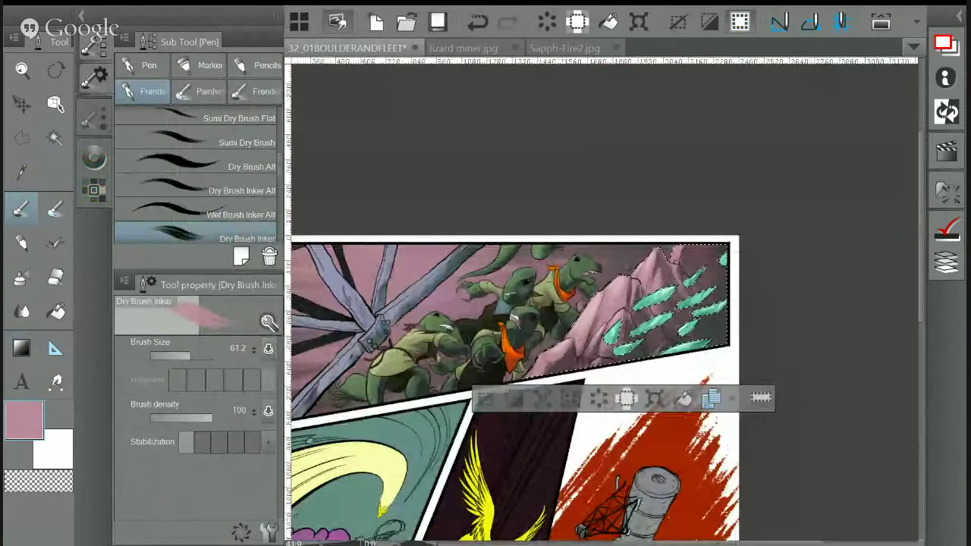
pyautogui.hotkey('ctrl', 'd')
pyautogui.moveTo(528, 392); pyautogui.dragTo(638, 316)
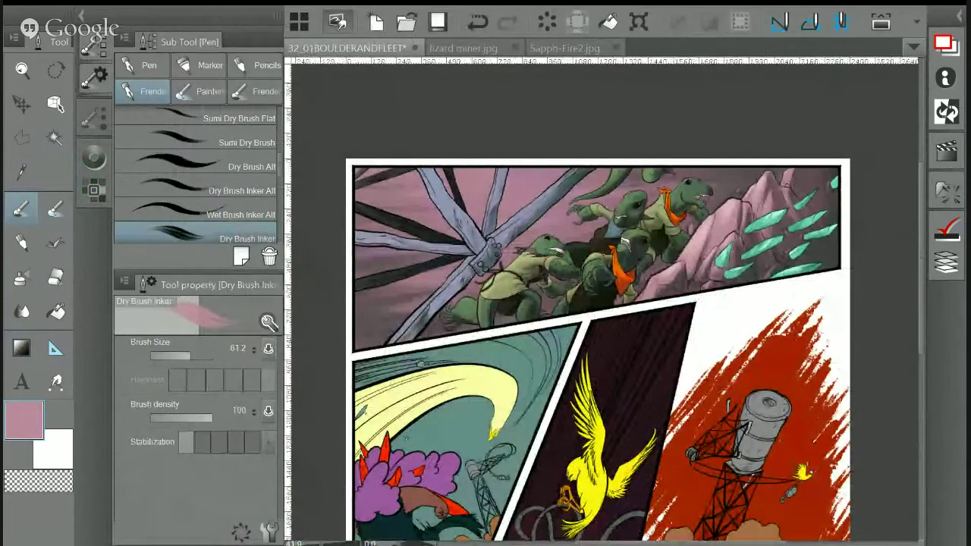
pyautogui.scroll(1, 667, 337)
pyautogui.moveTo(667, 337); pyautogui.dragTo(691, 328)
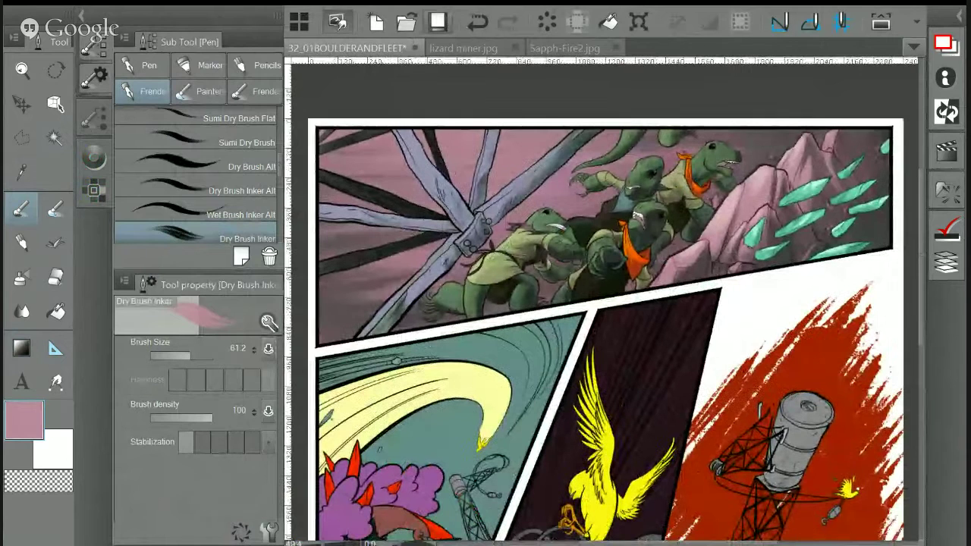
pyautogui.hotkey('ctrl', 's')
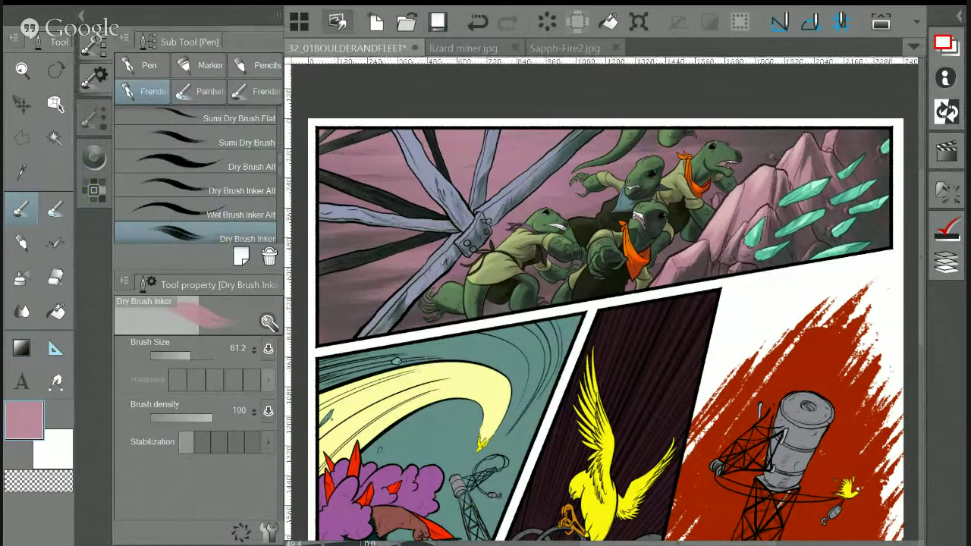
pyautogui.hotkey('ctrl', 's')
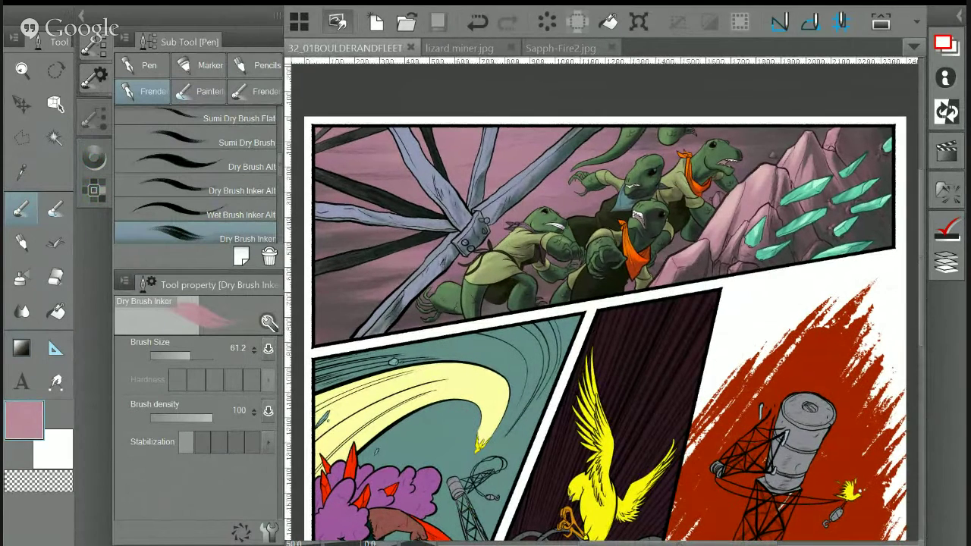
# Select the green skin of the middle lizards from the Flats layer with the magic wand
pyautogui.scroll(5, 587, 220)
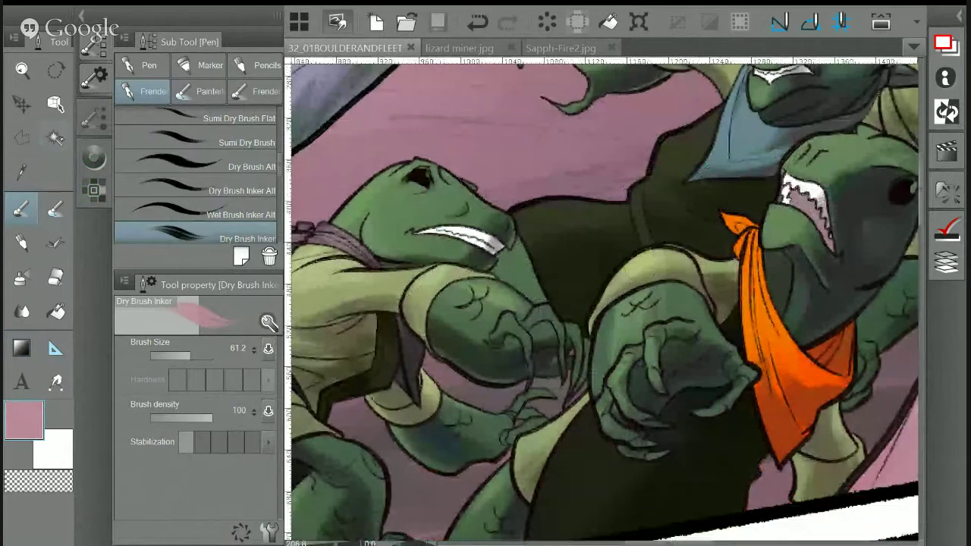
pyautogui.press('w')
pyautogui.click(571, 308)
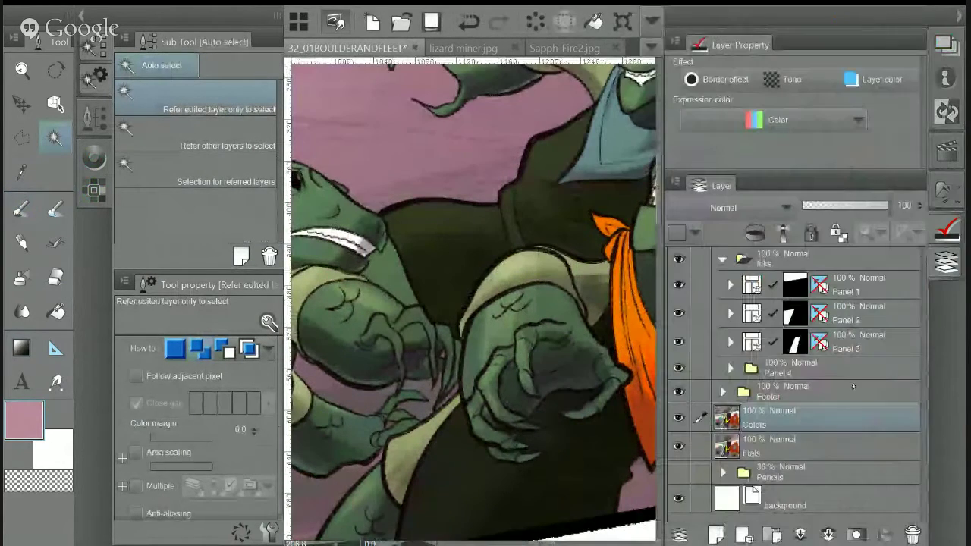
pyautogui.click(946, 262)
pyautogui.click(791, 455)
pyautogui.click(393, 288)
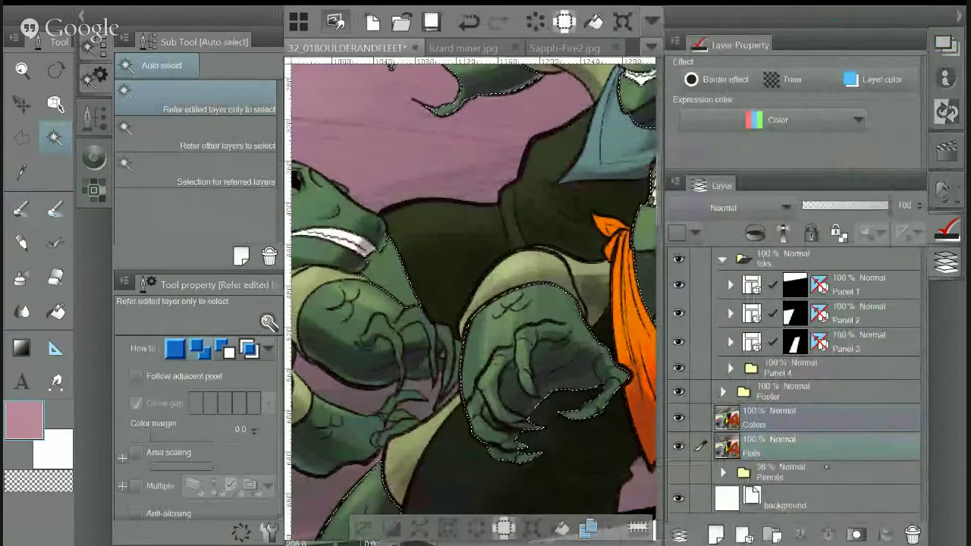
pyautogui.click(946, 263)
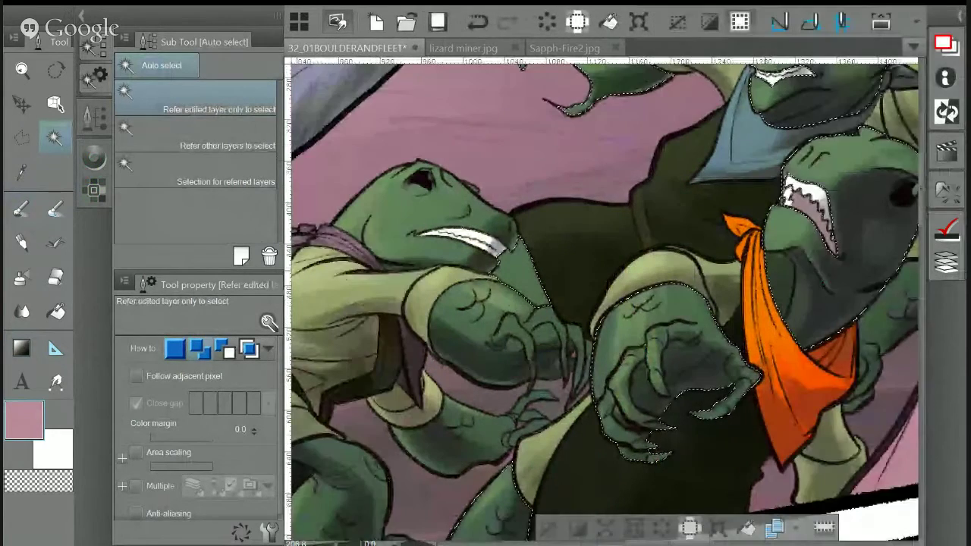
# Sample dark greens from the shaded lizard skin and touch up the shadows around the left lizard's neck and hand with the Dry Brush Inker
pyautogui.press('b')
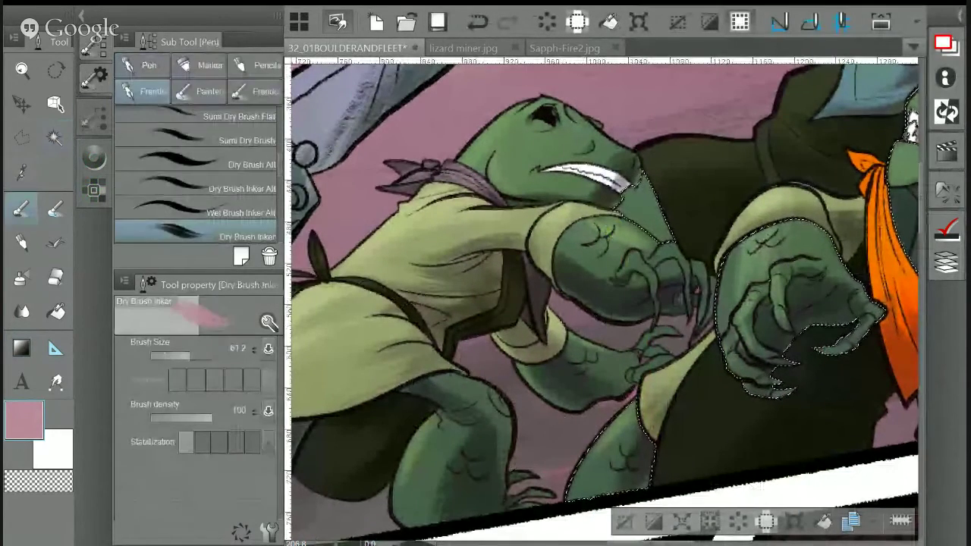
pyautogui.press('i')
pyautogui.click(810, 296)
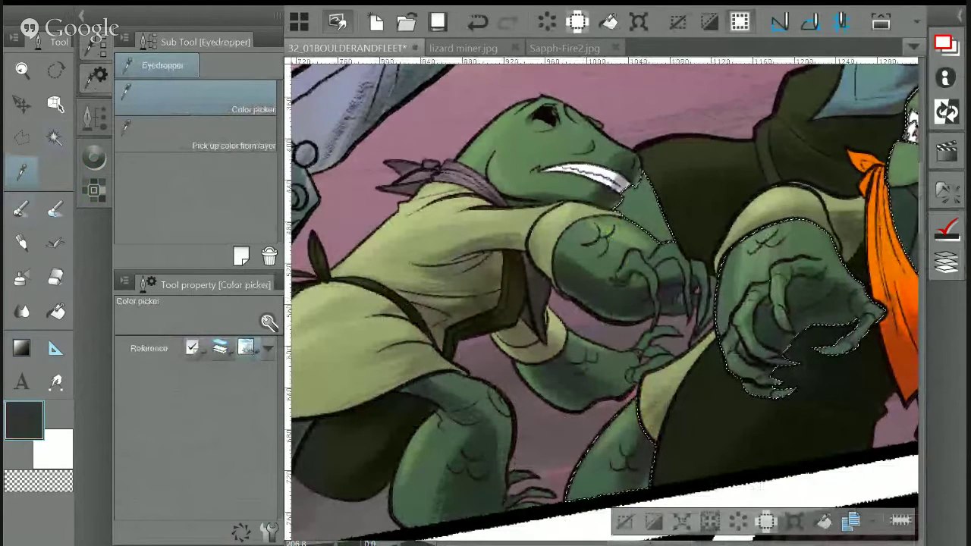
pyautogui.press('b')
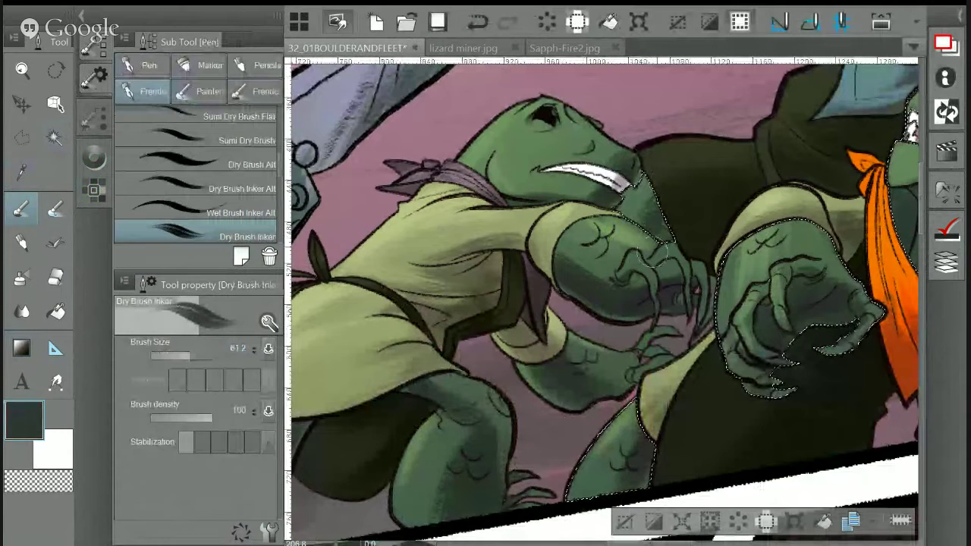
pyautogui.press('i')
pyautogui.press('b')
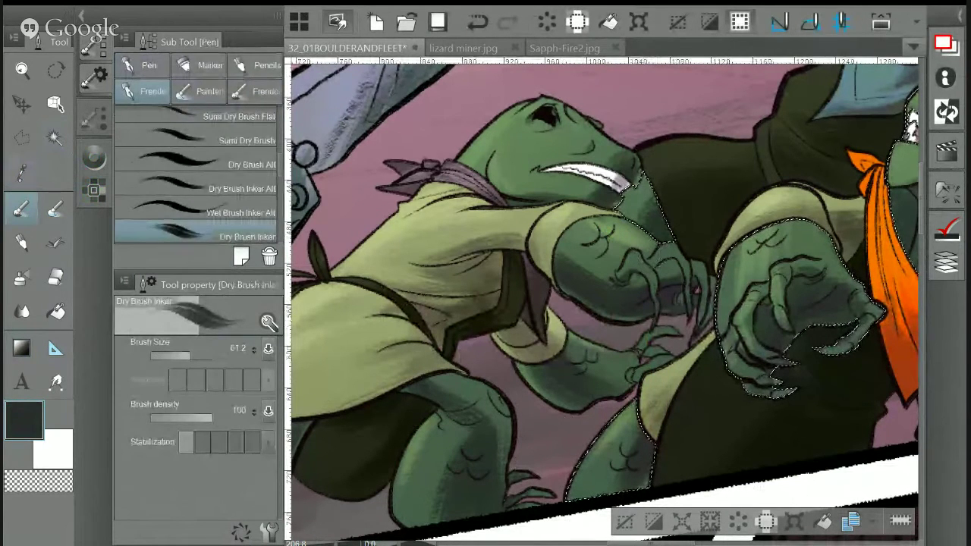
# Sample a light green from the left lizard's head and touch up the highlights on its neck with the Dry Brush Inker
pyautogui.press('i')
pyautogui.click(502, 120)
pyautogui.press('b')
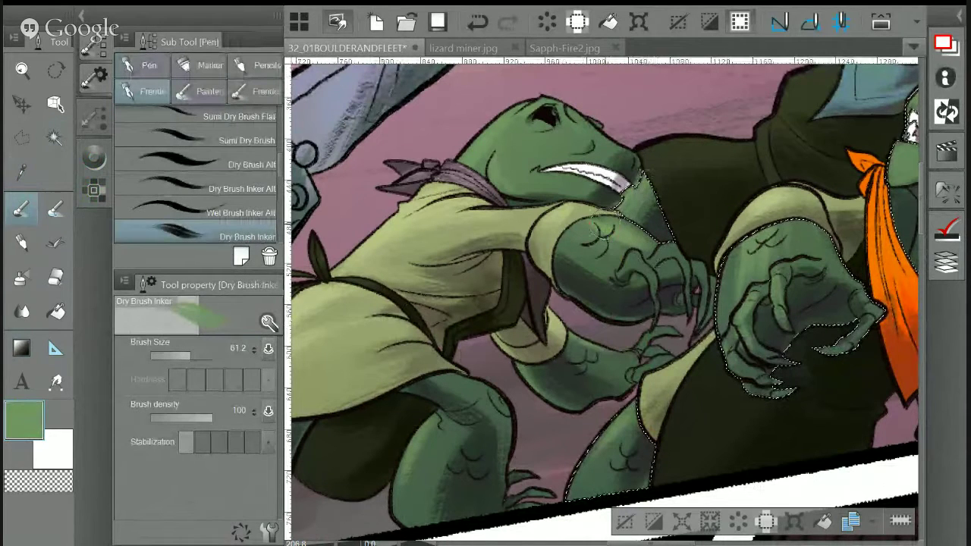
pyautogui.hotkey('ctrl', 'd')
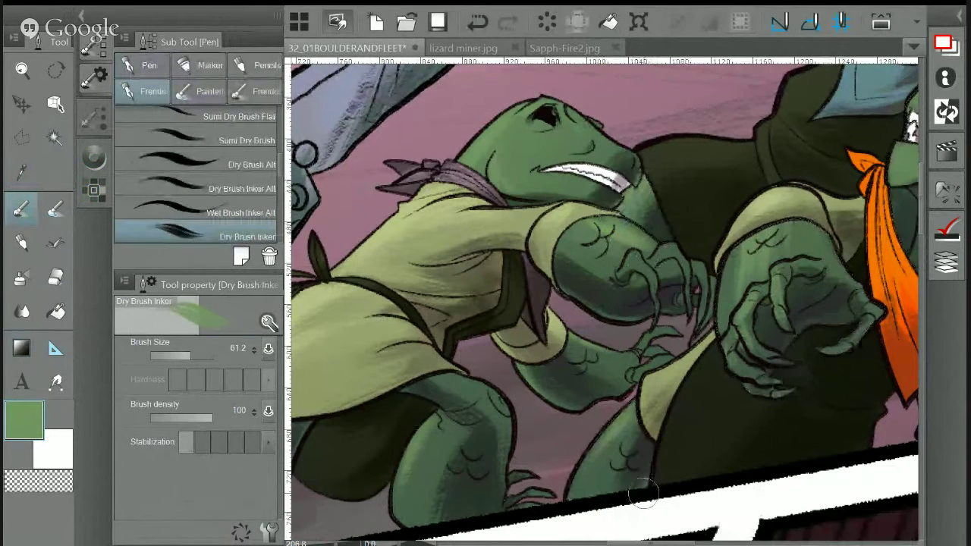
pyautogui.hotkey('ctrl', '-')
pyautogui.hotkey('ctrl', '-')
pyautogui.hotkey('ctrl', '-')
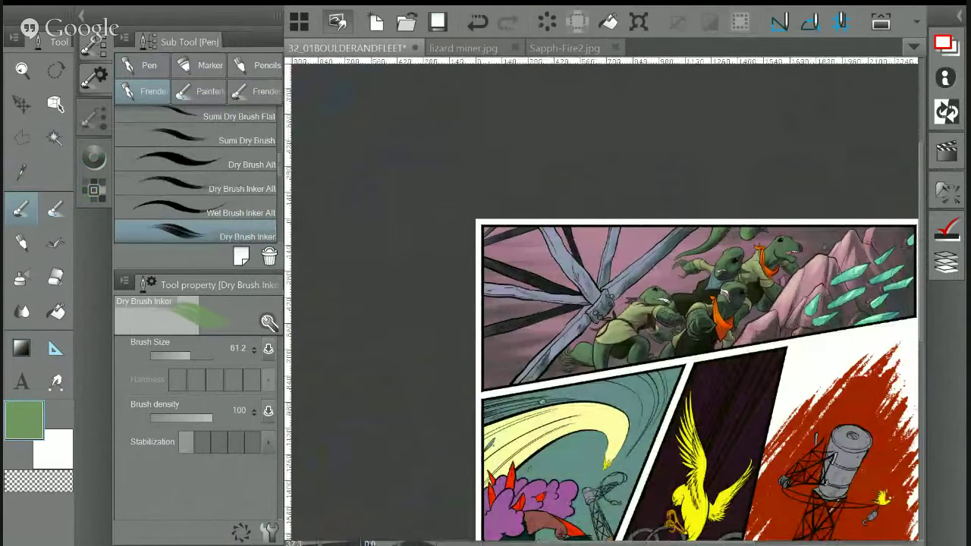
pyautogui.hotkey('ctrl', 'z')
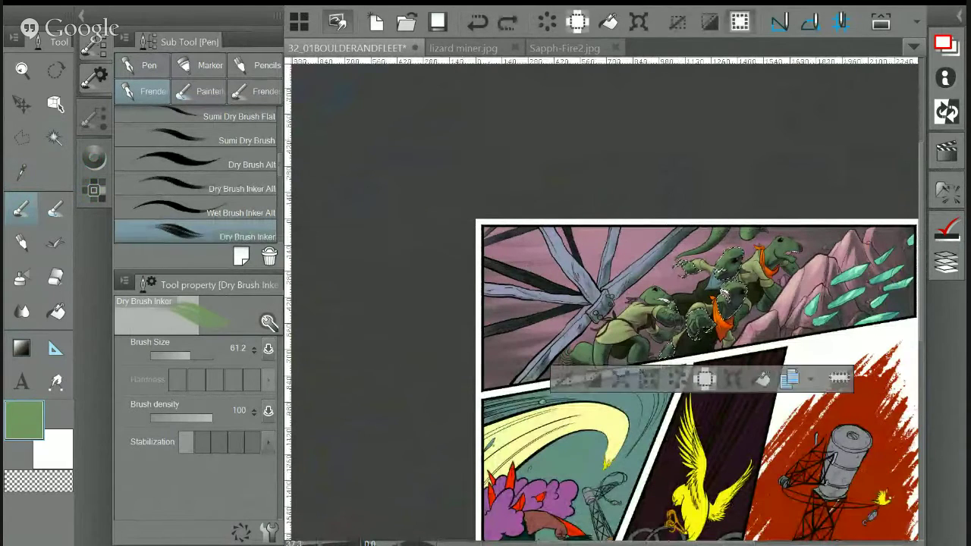
pyautogui.hotkey('ctrl', '+')
pyautogui.hotkey('ctrl', '+')
pyautogui.hotkey('ctrl', '+')
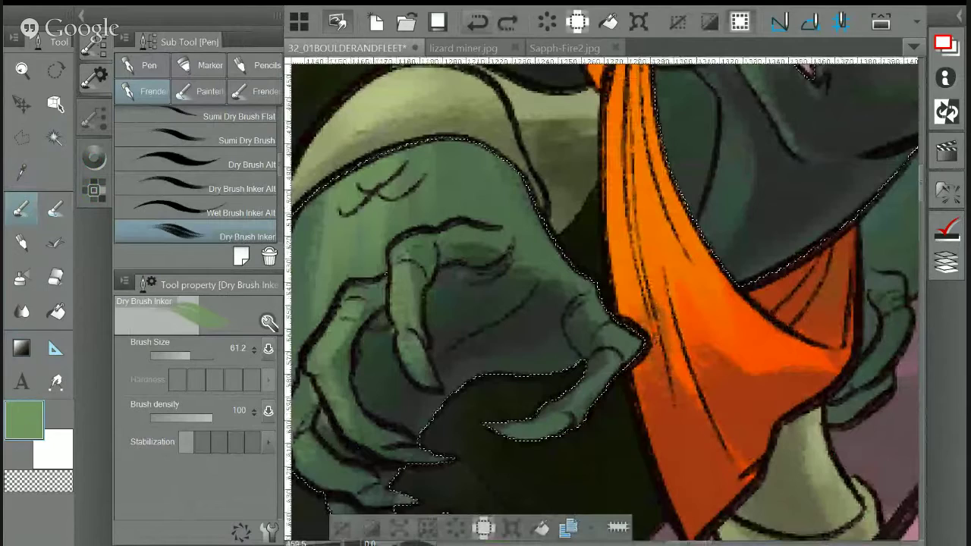
pyautogui.hotkey('ctrl', '-')
pyautogui.hotkey('ctrl', '-')
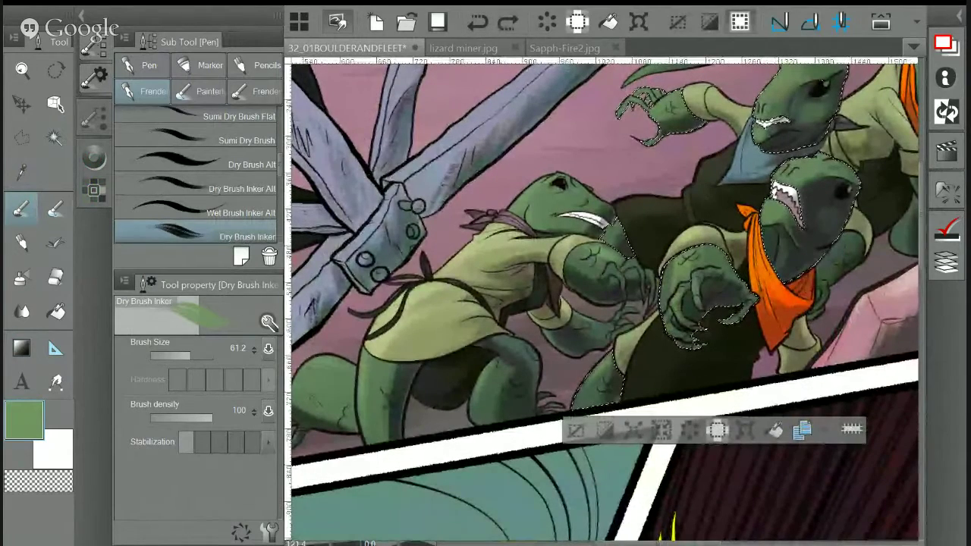
# Deselect the lizard skin area and save the comic page
pyautogui.click(575, 430)
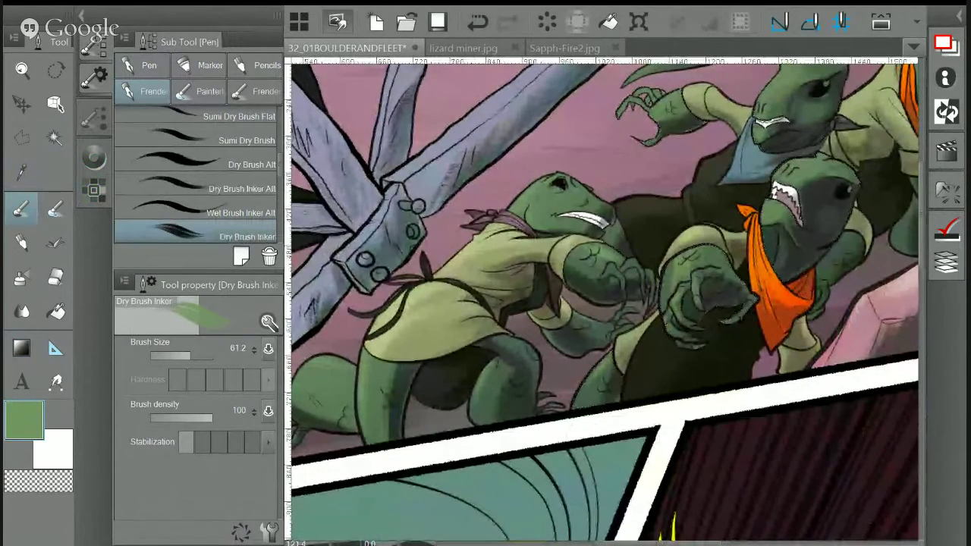
pyautogui.hotkey('ctrl', '-')
pyautogui.hotkey('ctrl', '-')
pyautogui.scroll(1, 602, 304)
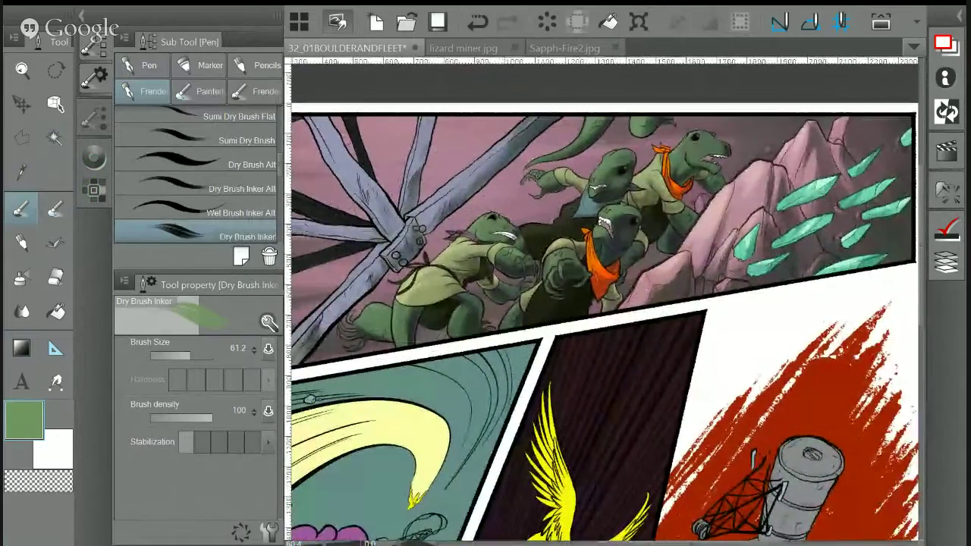
pyautogui.hotkey('ctrl', '-')
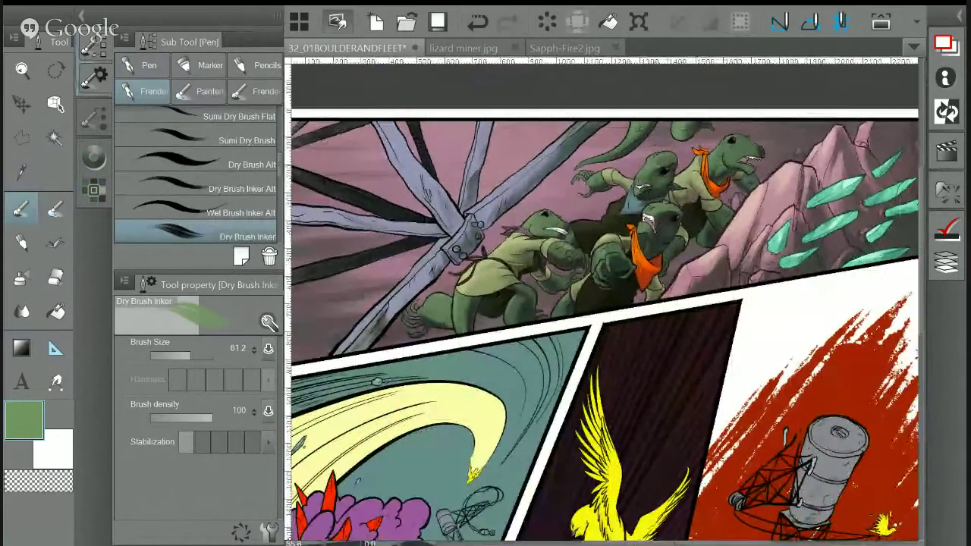
pyautogui.scroll(-1, 523, 303)
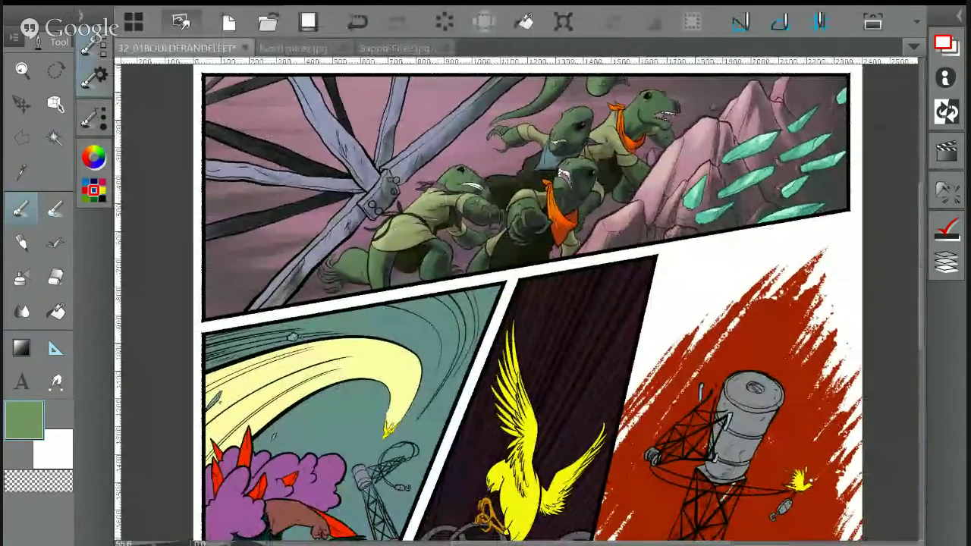
pyautogui.scroll(1, 523, 303)
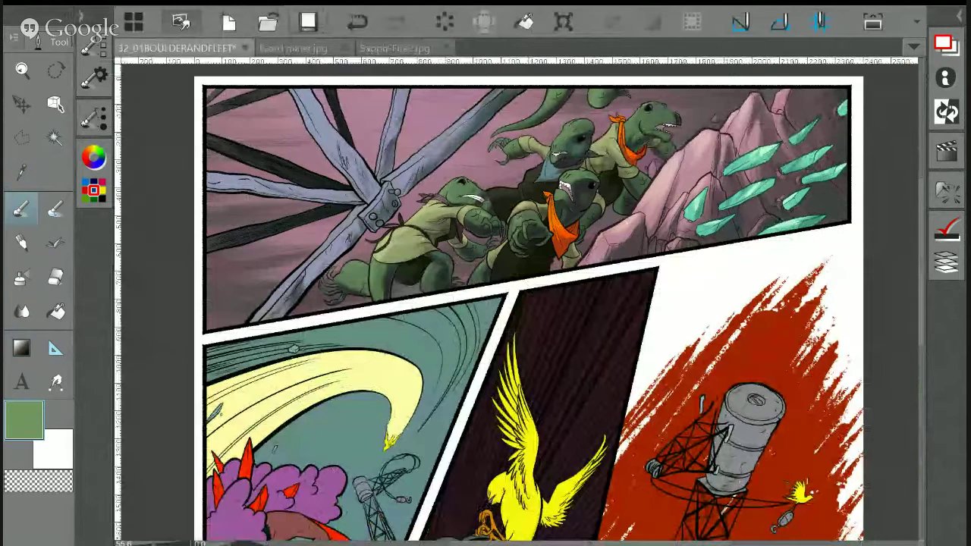
pyautogui.hotkey('ctrl', 's')
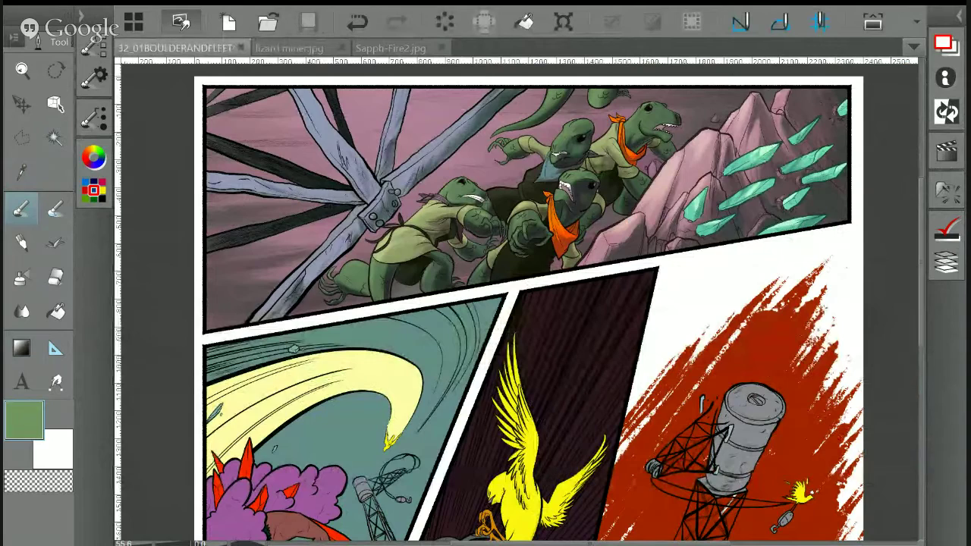
# Select the dark background around the yellow bird in the third panel with the magic wand
pyautogui.scroll(-5, 523, 303)
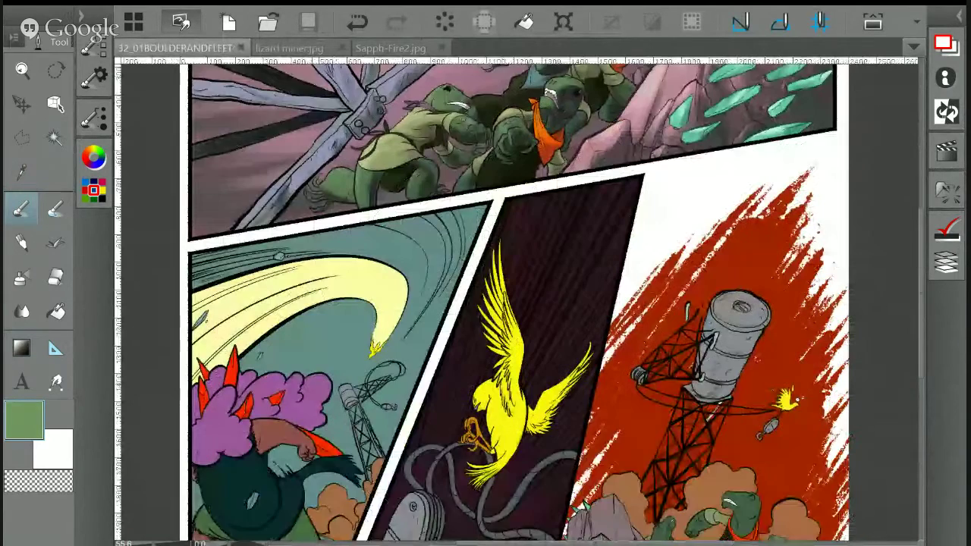
pyautogui.scroll(-1, 517, 300)
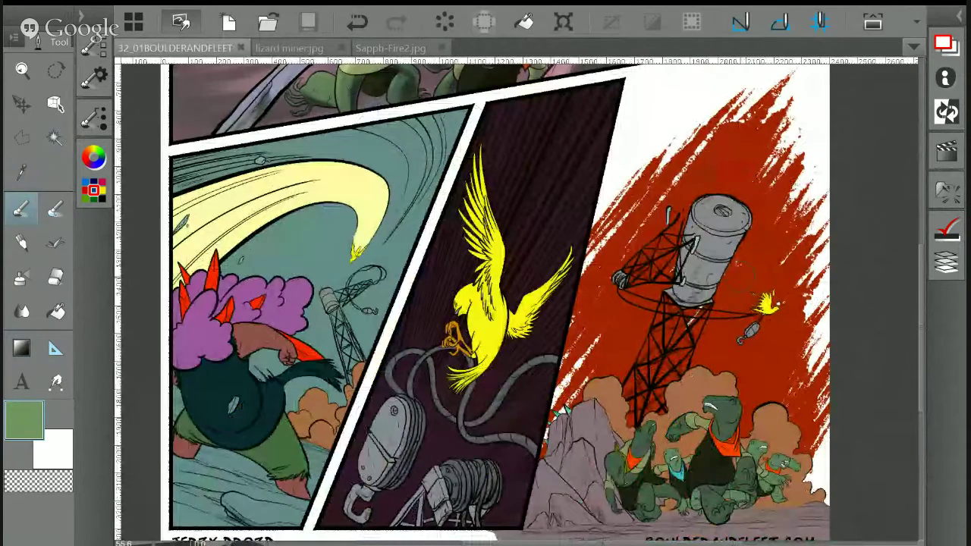
pyautogui.scroll(-2, 508, 303)
pyautogui.scroll(2, 514, 301)
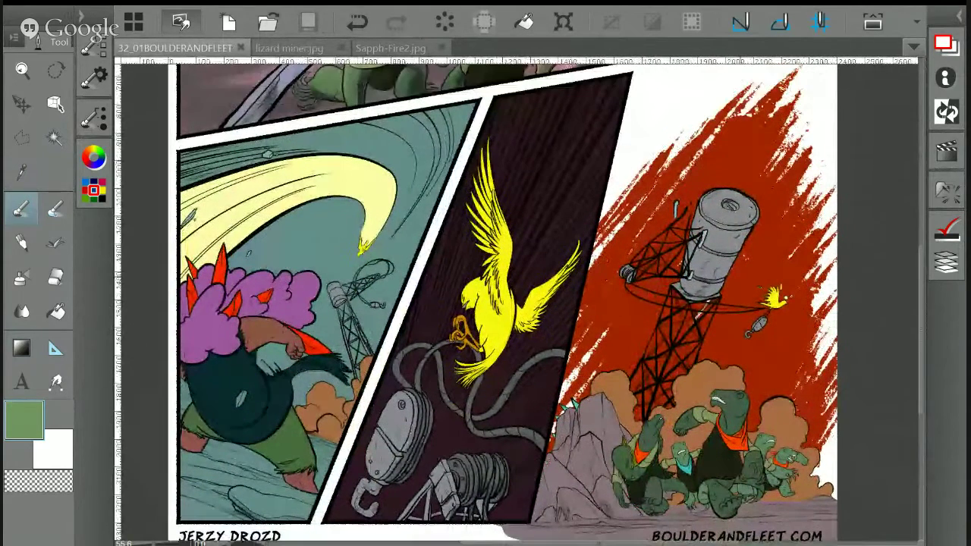
pyautogui.scroll(-2, 516, 304)
pyautogui.press('w')
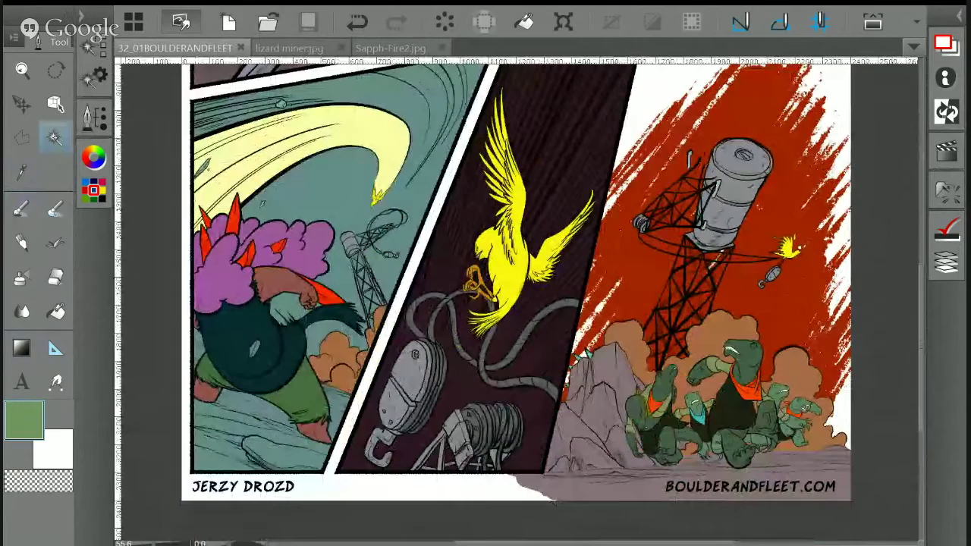
pyautogui.click(546, 137)
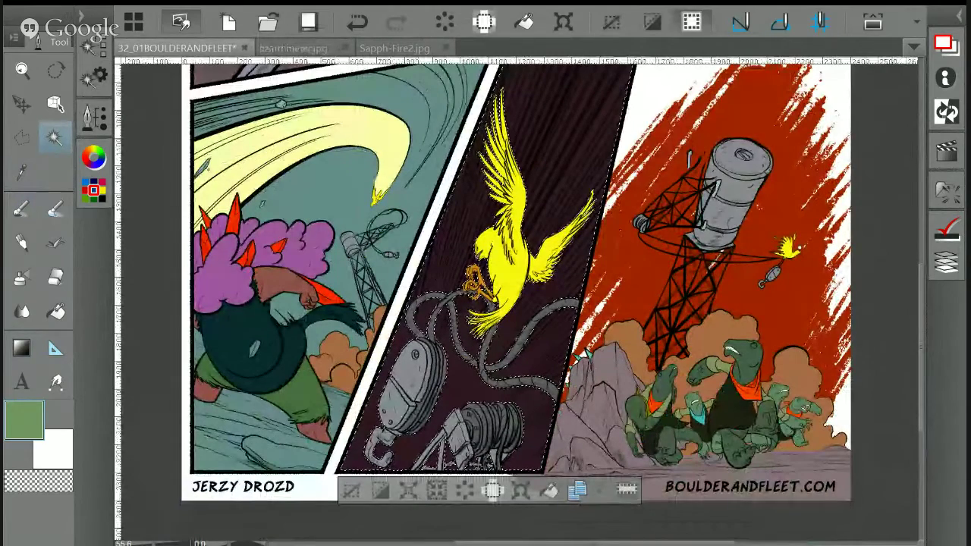
# Sample the pink from the first panel of the reference page 31_01BOULDERANDFLEET.jpg and return to the page being colored
pyautogui.press('i')
pyautogui.click(545, 137)
pyautogui.scroll(1, 139, 278)
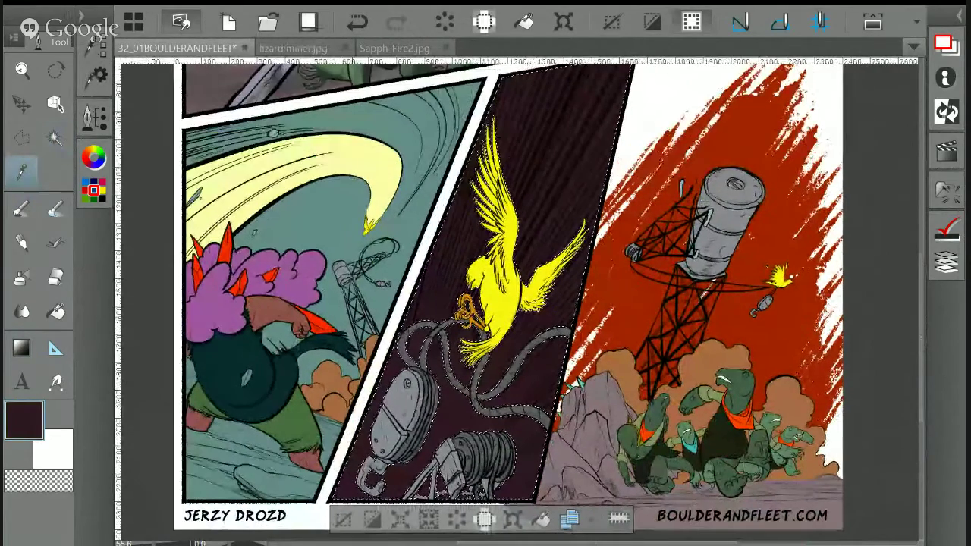
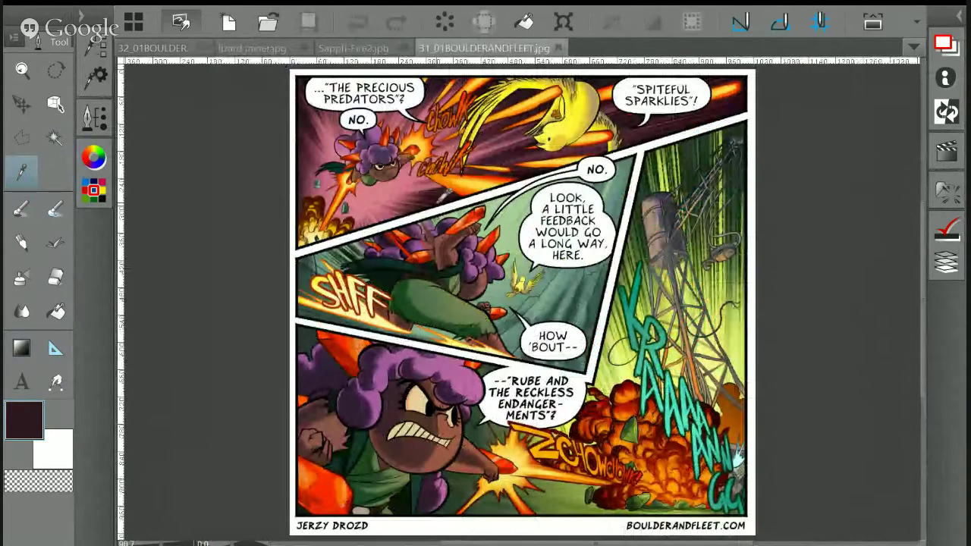
pyautogui.click(374, 154)
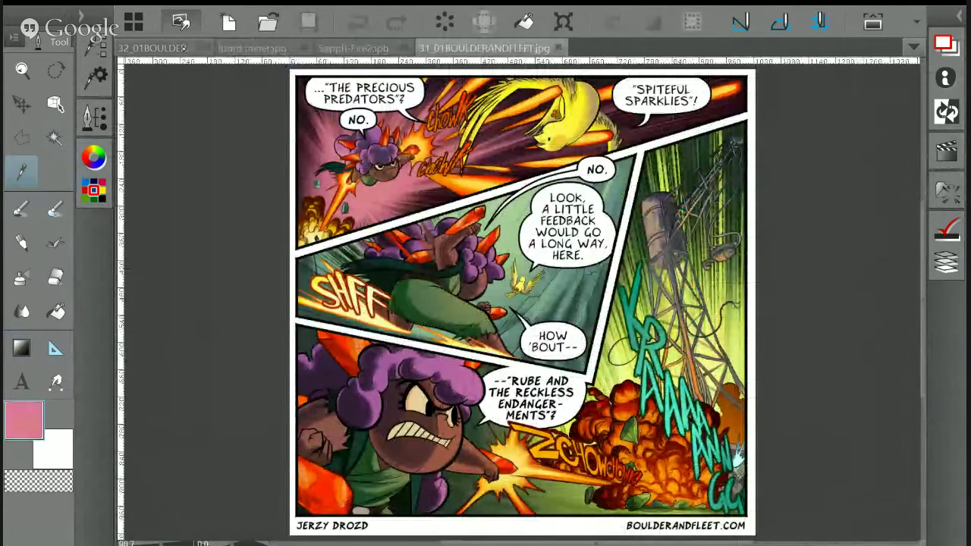
pyautogui.click(182, 48)
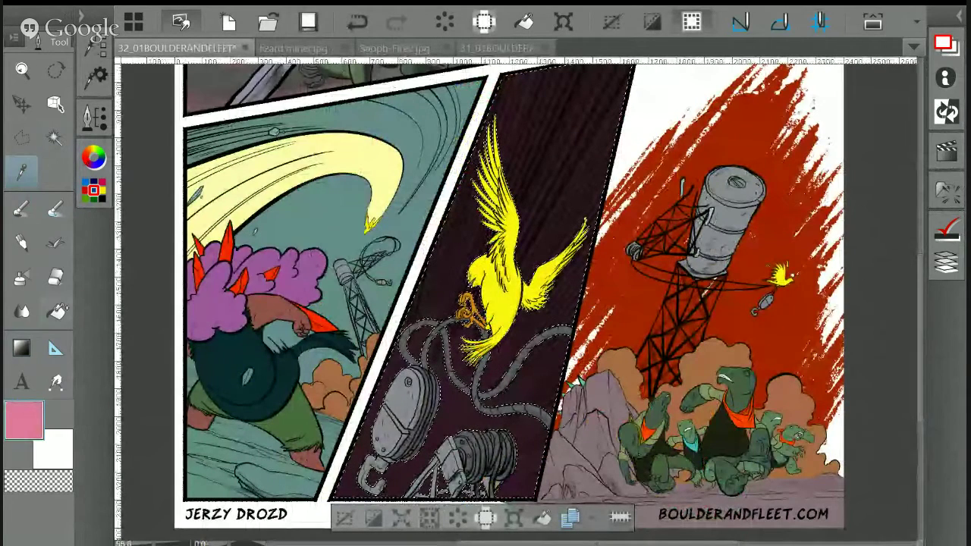
# Apply a pink gradient to the selected background of the third panel, fading upward from the panel's base into the dark maroon
pyautogui.press('g')
pyautogui.hotkey('ctrl', '-')
pyautogui.hotkey('ctrl', '-')
pyautogui.hotkey('ctrl', '-')
pyautogui.click(653, 502)
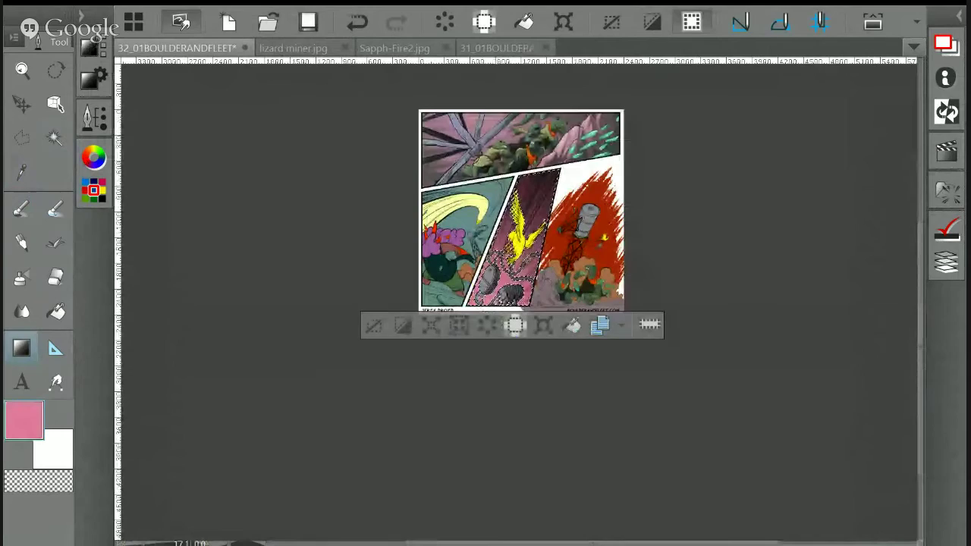
pyautogui.hotkey('ctrl', '+')
pyautogui.hotkey('ctrl', '+')
pyautogui.hotkey('ctrl', '+')
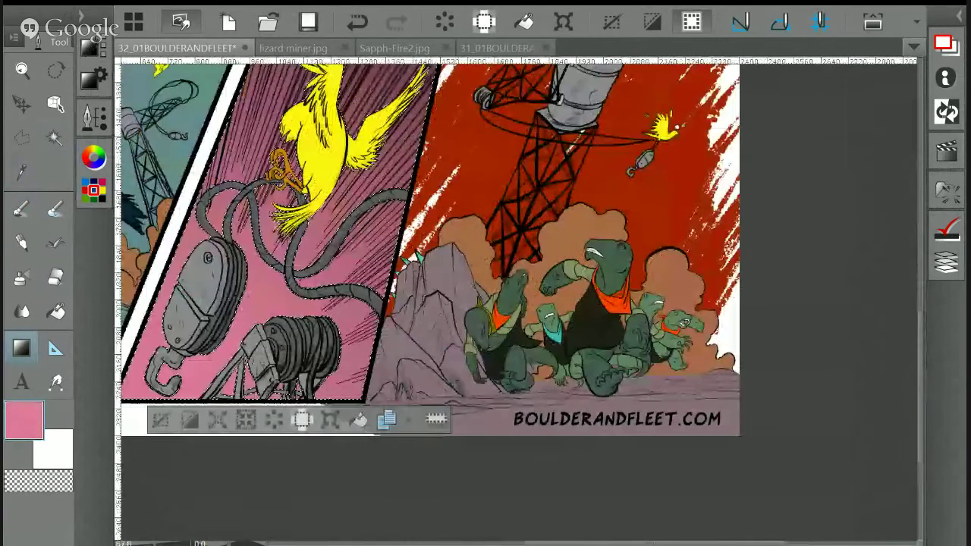
pyautogui.moveTo(685, 323); pyautogui.dragTo(802, 411)
pyautogui.hotkey('ctrl', '-')
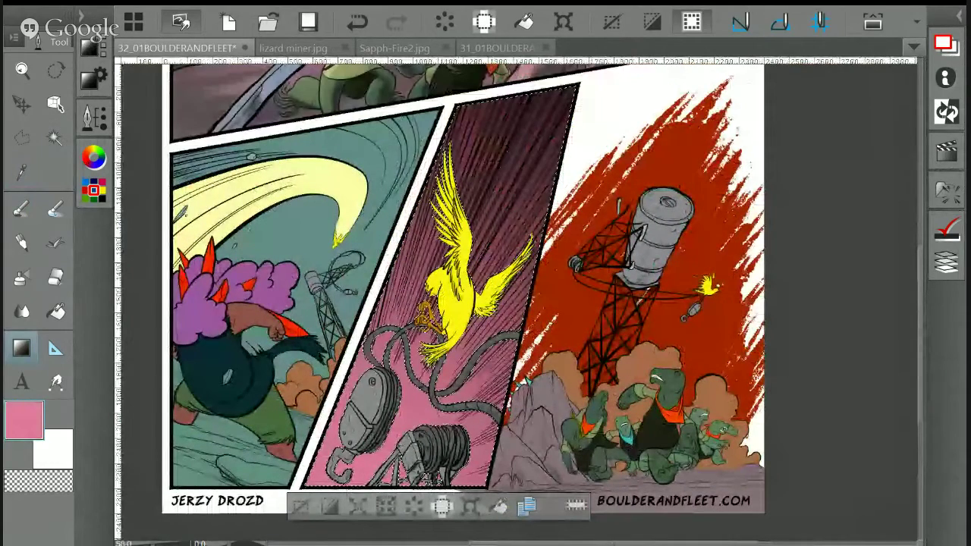
# Add a perspective ruler vanishing point with two guide lines following the speed lines behind the yellow bird
pyautogui.doubleClick(55, 349)
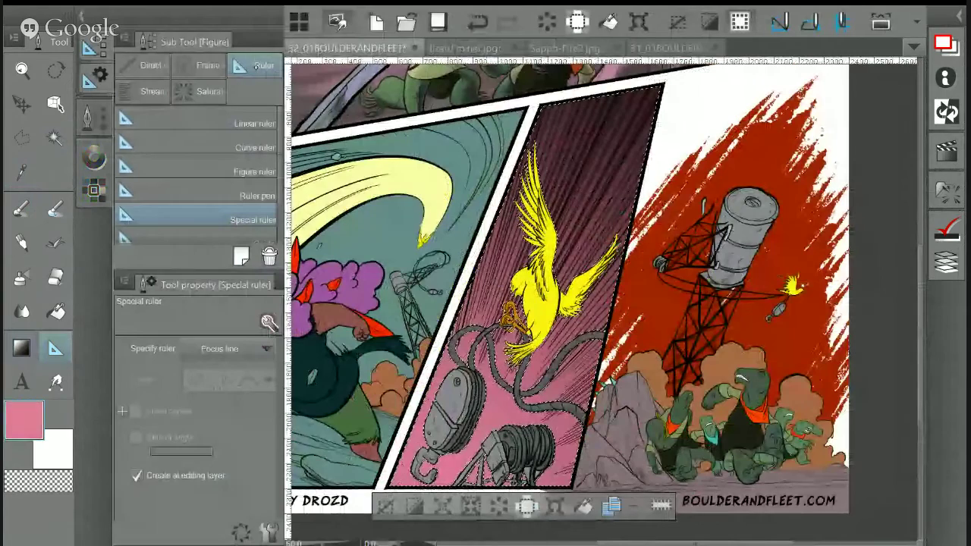
pyautogui.click(235, 221)
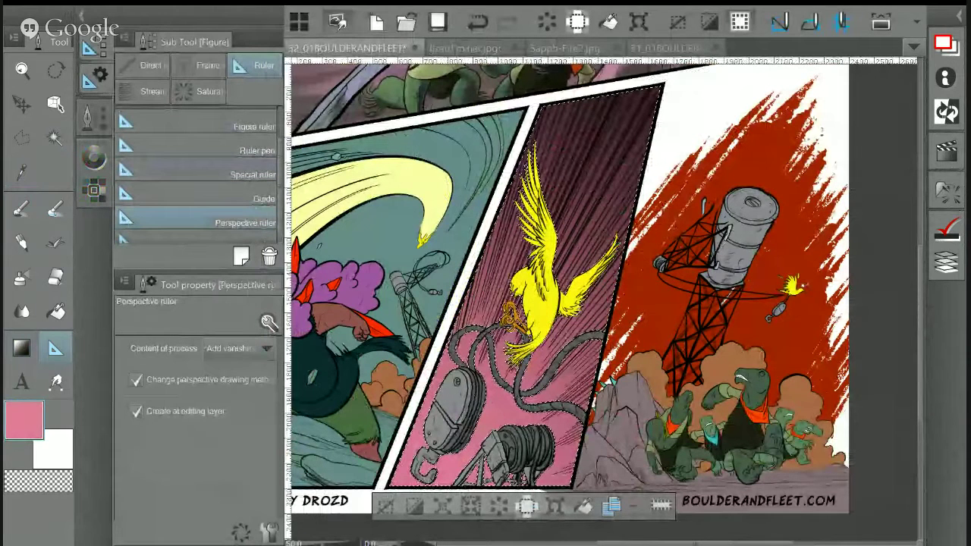
pyautogui.moveTo(500, 129); pyautogui.dragTo(424, 303)
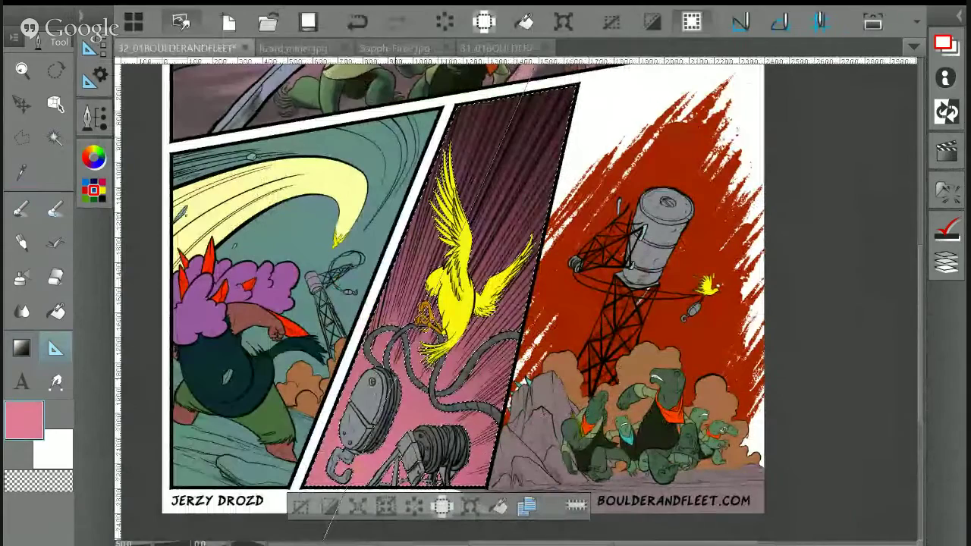
pyautogui.moveTo(552, 161); pyautogui.dragTo(491, 271)
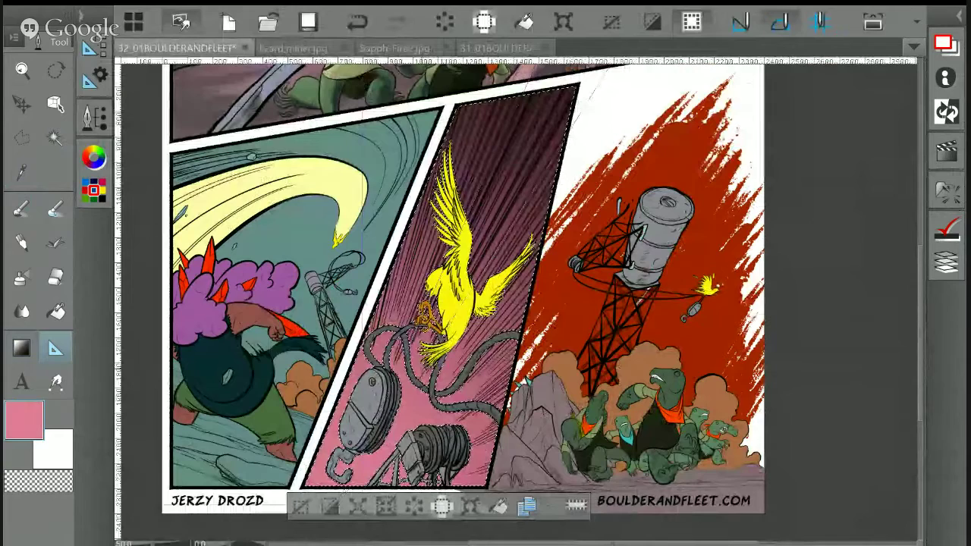
# Sample the dark maroon and paint speed lines along the ruler around the bird and cables with the Concept 1 brush
pyautogui.press('p')
pyautogui.click(198, 91)
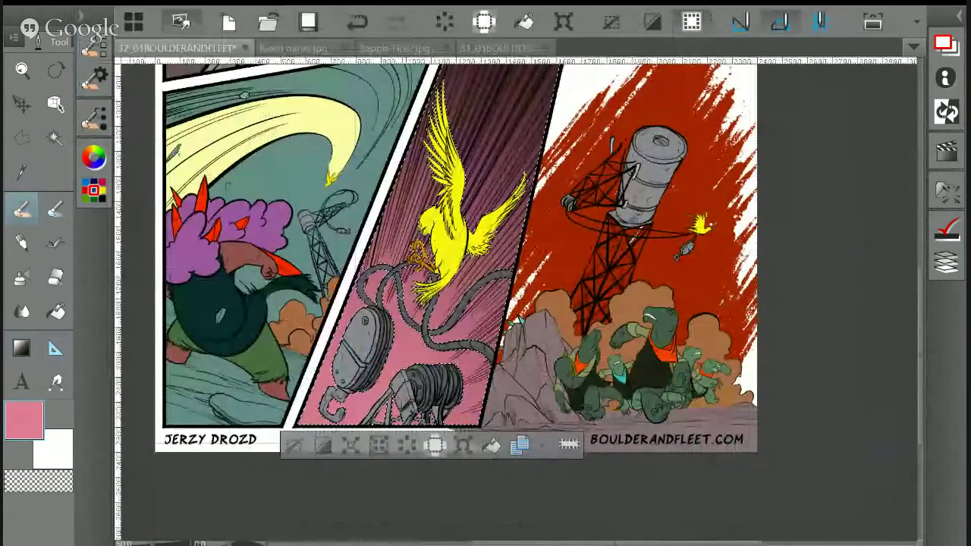
pyautogui.scroll(2, 533, 120)
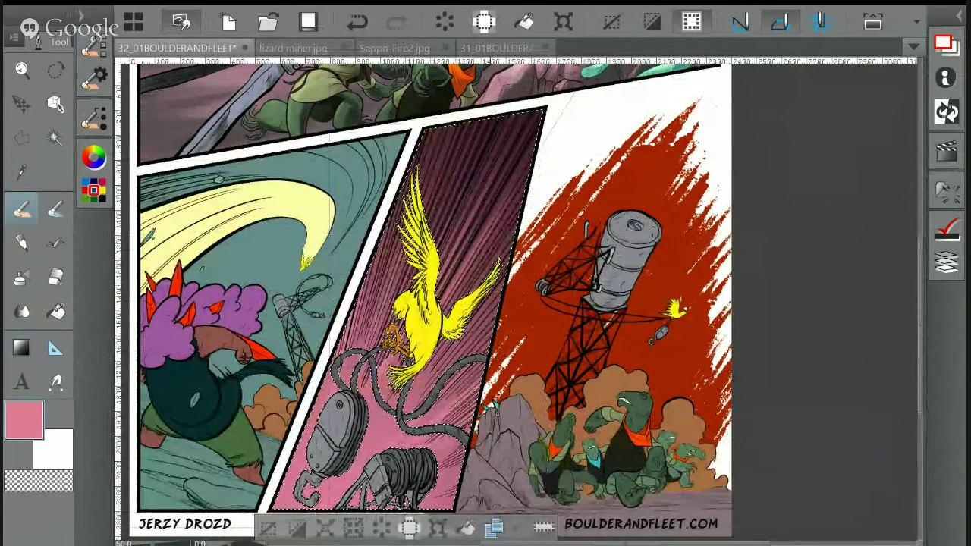
pyautogui.keyDown('alt'); pyautogui.click(535, 153); pyautogui.keyUp('alt')
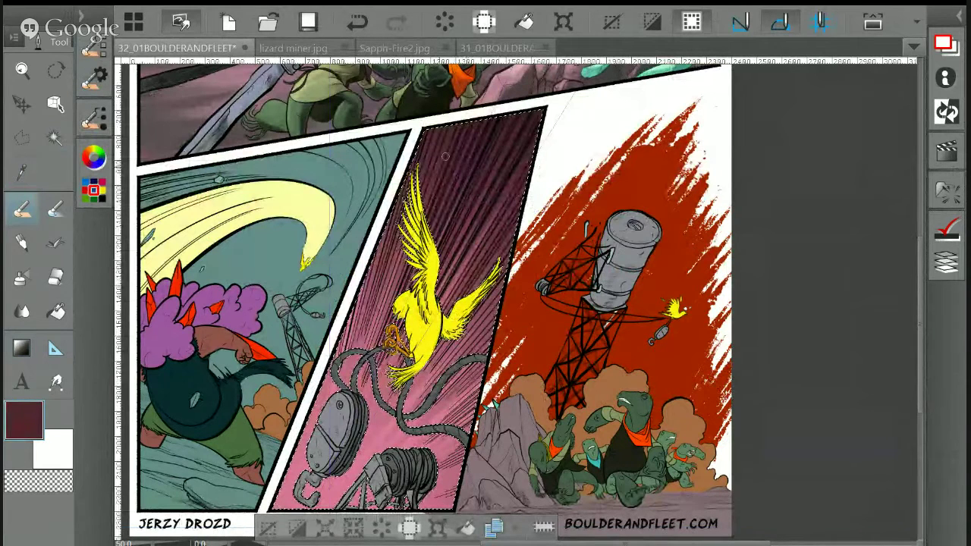
pyautogui.moveTo(363, 350)
pyautogui.mouseDown()
pyautogui.moveTo(407, 240)
pyautogui.moveTo(404, 200)
pyautogui.mouseUp()
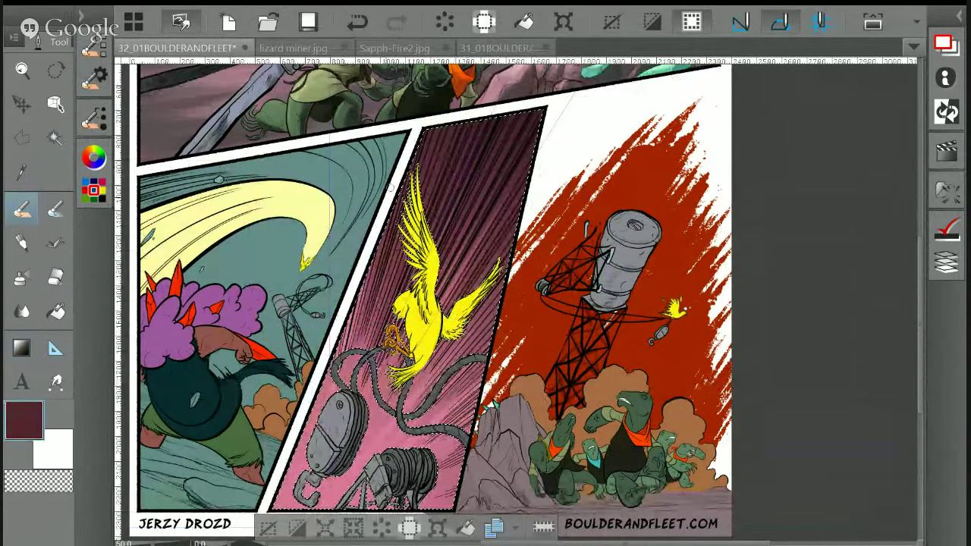
pyautogui.moveTo(320, 397); pyautogui.dragTo(376, 263)
pyautogui.moveTo(440, 372); pyautogui.dragTo(492, 310)
pyautogui.moveTo(428, 390); pyautogui.dragTo(499, 322)
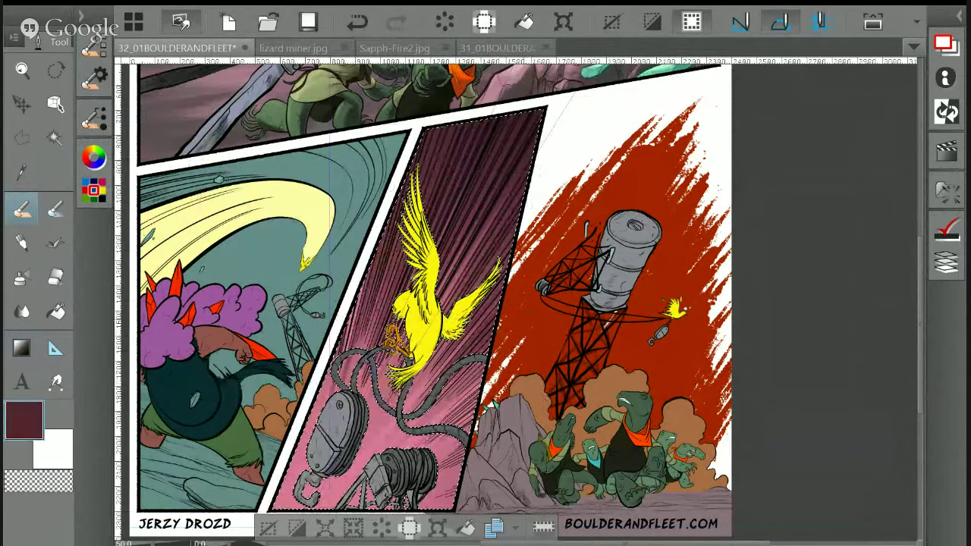
pyautogui.moveTo(432, 425)
pyautogui.mouseDown()
pyautogui.moveTo(477, 363)
pyautogui.moveTo(475, 410)
pyautogui.mouseUp()
pyautogui.moveTo(420, 455); pyautogui.dragTo(467, 434)
pyautogui.moveTo(335, 509); pyautogui.dragTo(401, 447)
pyautogui.moveTo(383, 393); pyautogui.dragTo(411, 362)
# Sample the pink beside the bird's claws and paint a pink speed line behind the bird with the Concept 1 brush at size 30
pyautogui.press('i')
pyautogui.click(393, 338)
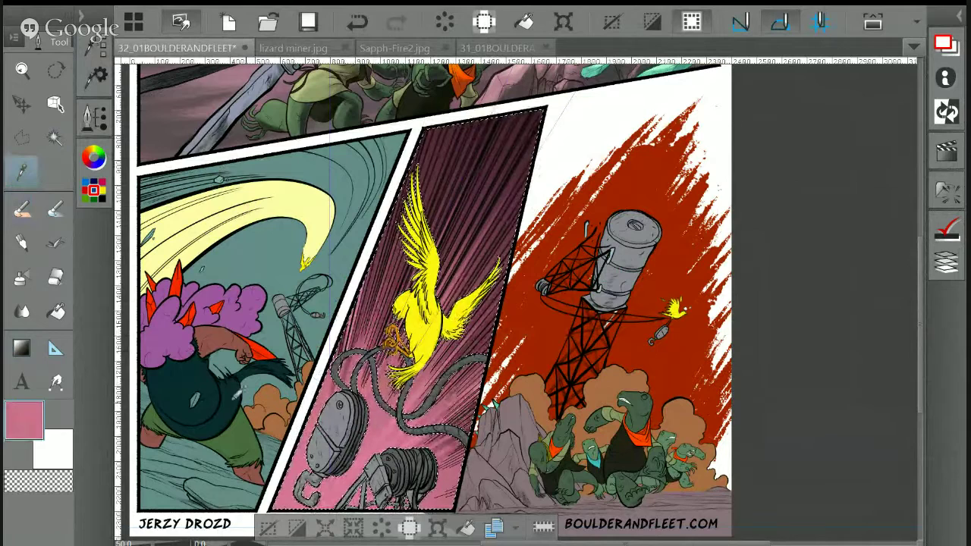
pyautogui.press('p')
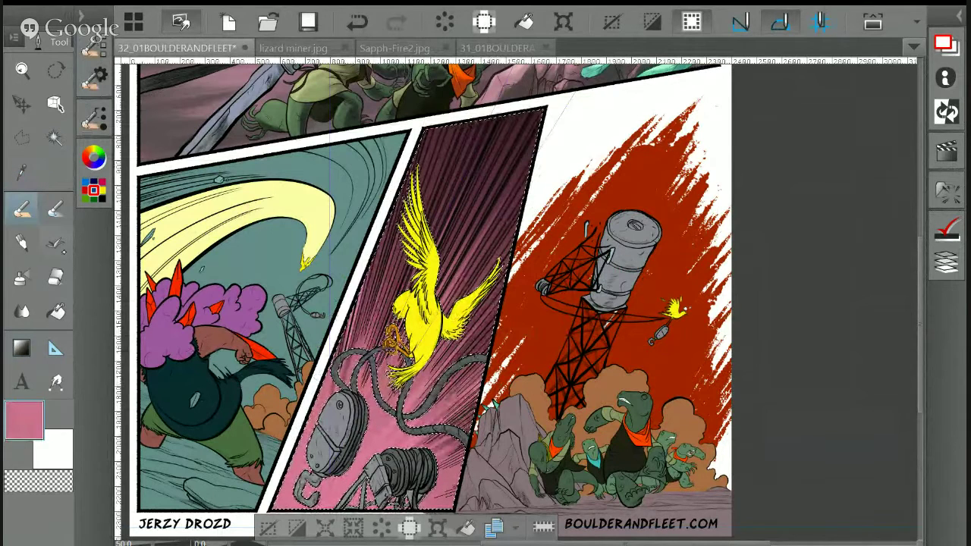
pyautogui.press('Tab')
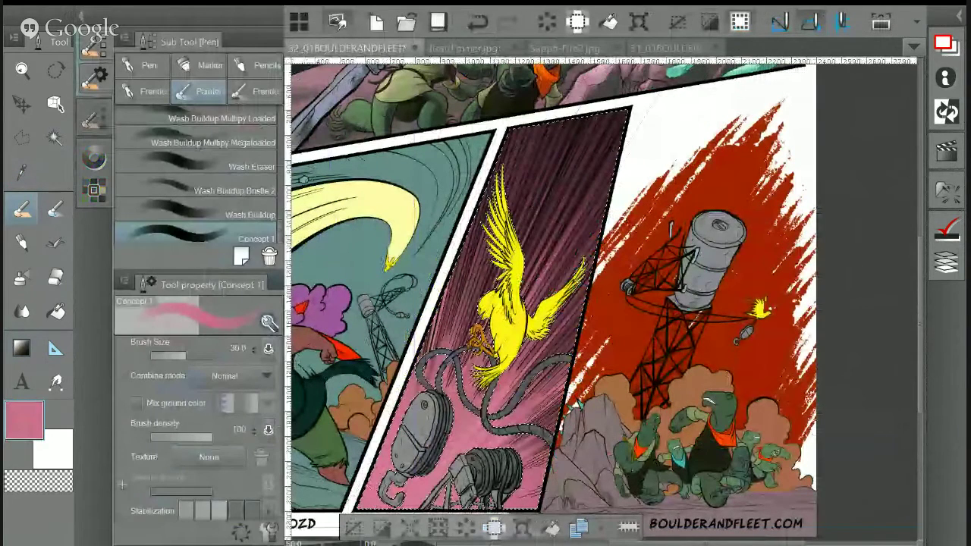
pyautogui.press('Tab')
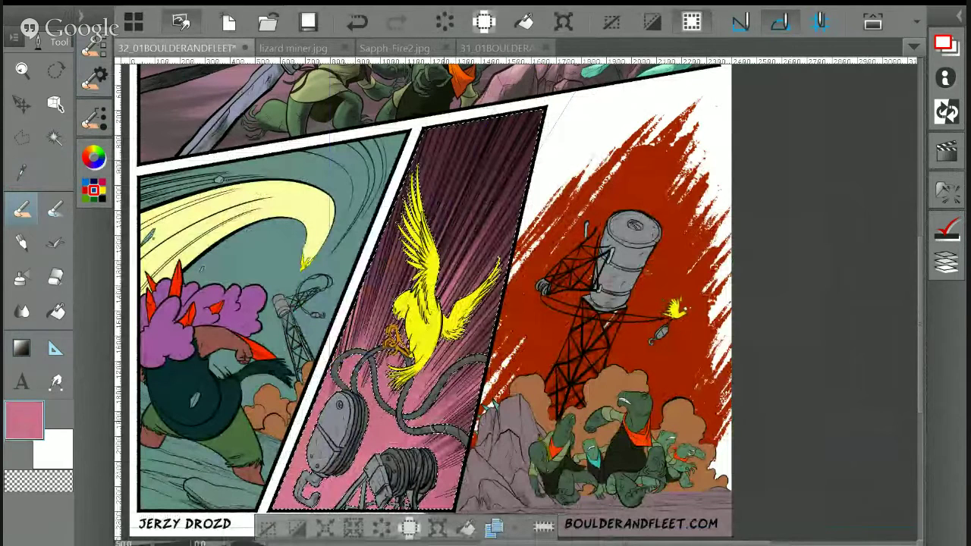
pyautogui.moveTo(432, 304); pyautogui.dragTo(512, 234)
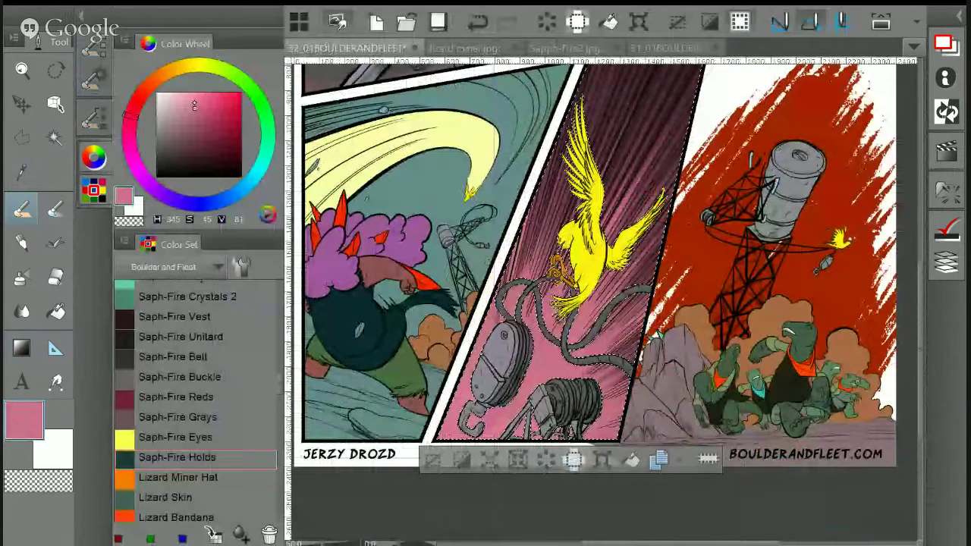
# Brighten the panel's base around the pulley and winch with gradients in lighter pinks, ending with H 345, S 31, V 98
pyautogui.click(190, 98)
pyautogui.scroll(-1, 508, 402)
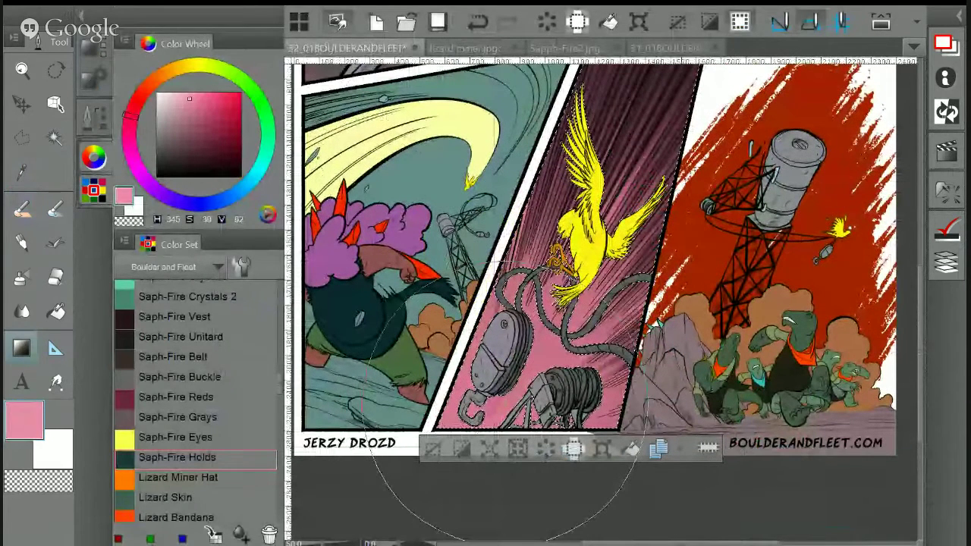
pyautogui.moveTo(504, 402); pyautogui.dragTo(479, 363)
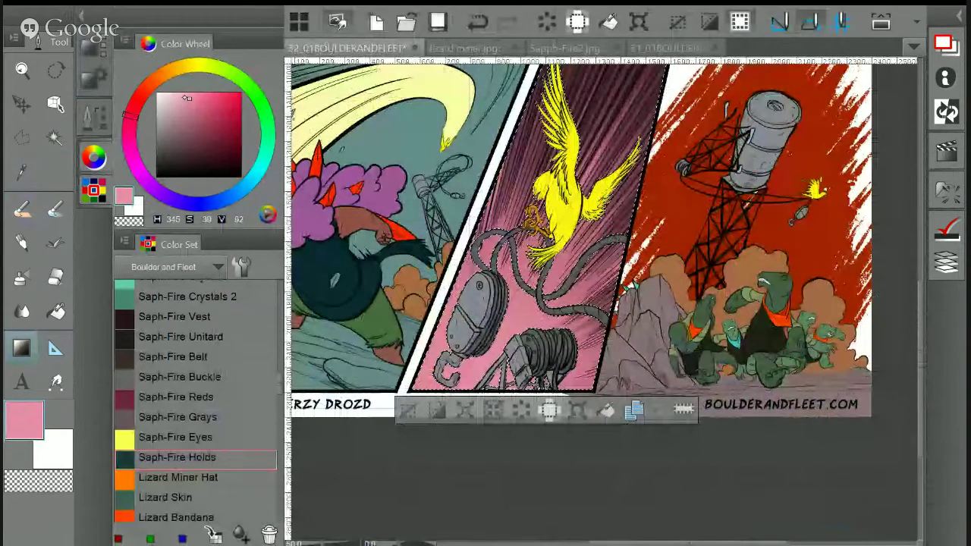
pyautogui.click(182, 93)
pyautogui.hotkey('ctrl', '-')
pyautogui.scroll(-1, 520, 407)
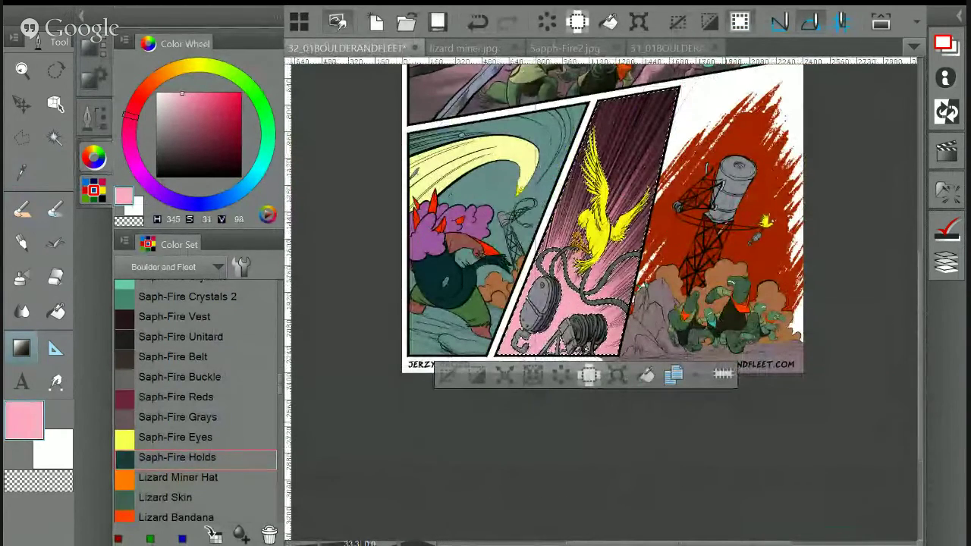
pyautogui.moveTo(580, 272); pyautogui.dragTo(545, 293)
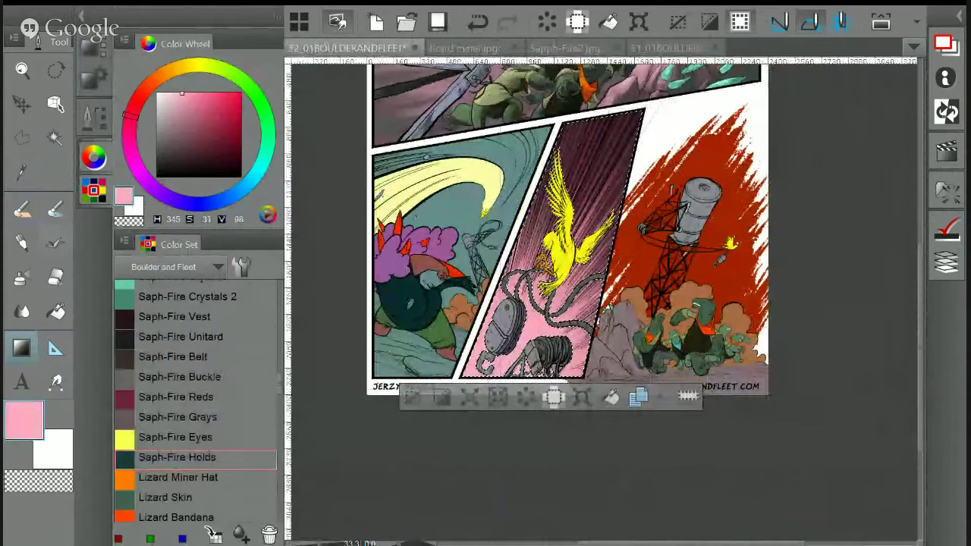
# Sample the dark maroon near the panel's upper edge and paint dark speed lines beside the bird with the Dry Brush Inker
pyautogui.press('p')
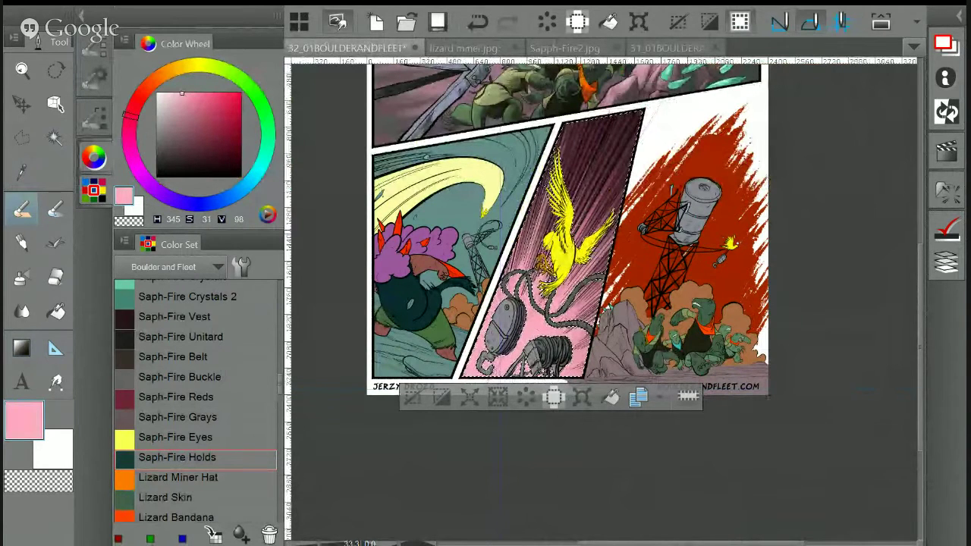
pyautogui.click(94, 75)
pyautogui.click(148, 91)
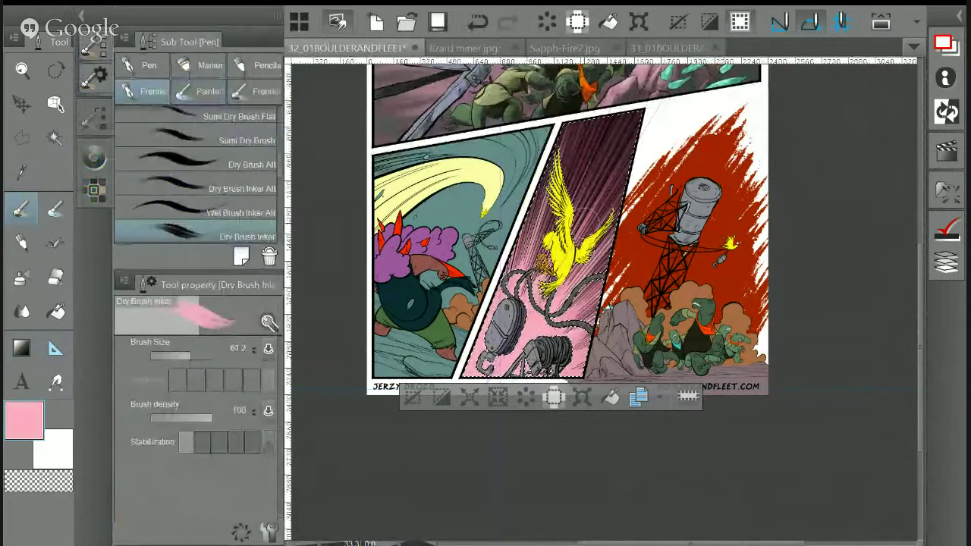
pyautogui.scroll(1, 669, 213)
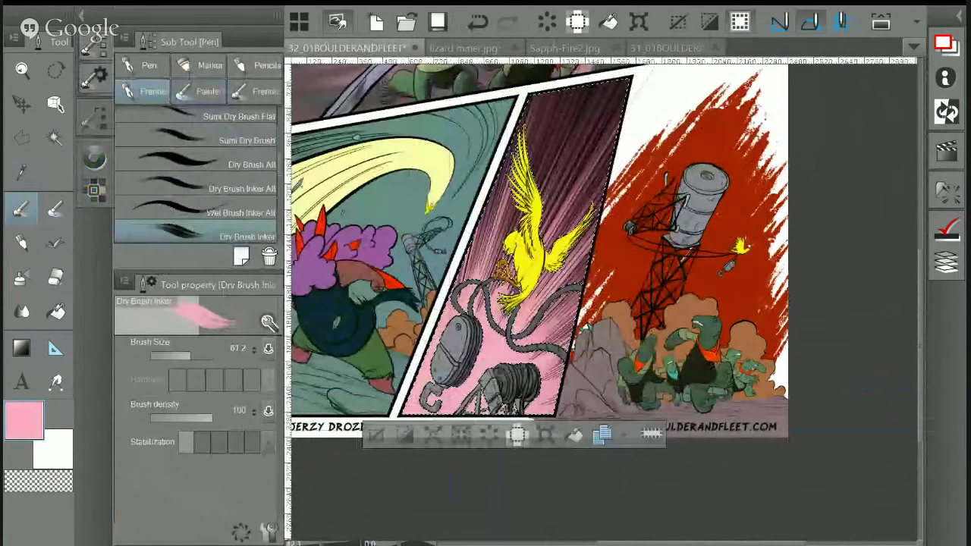
pyautogui.scroll(2, 533, 110)
pyautogui.press('i')
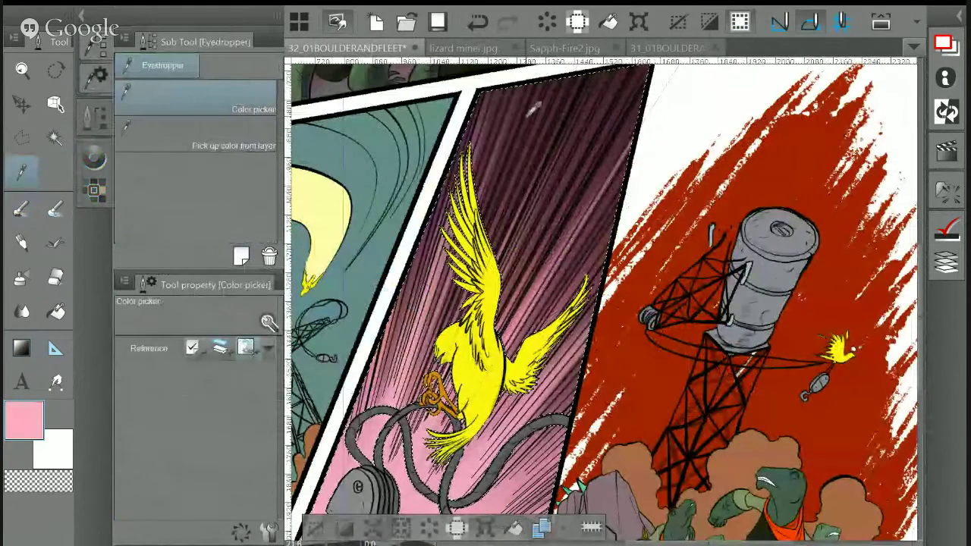
pyautogui.click(533, 110)
pyautogui.press('p')
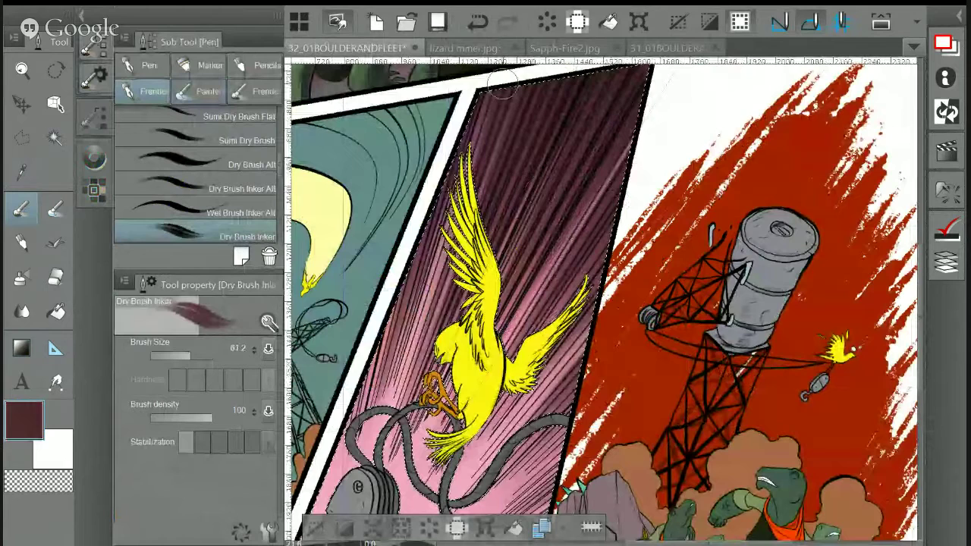
pyautogui.moveTo(400, 281); pyautogui.dragTo(371, 409)
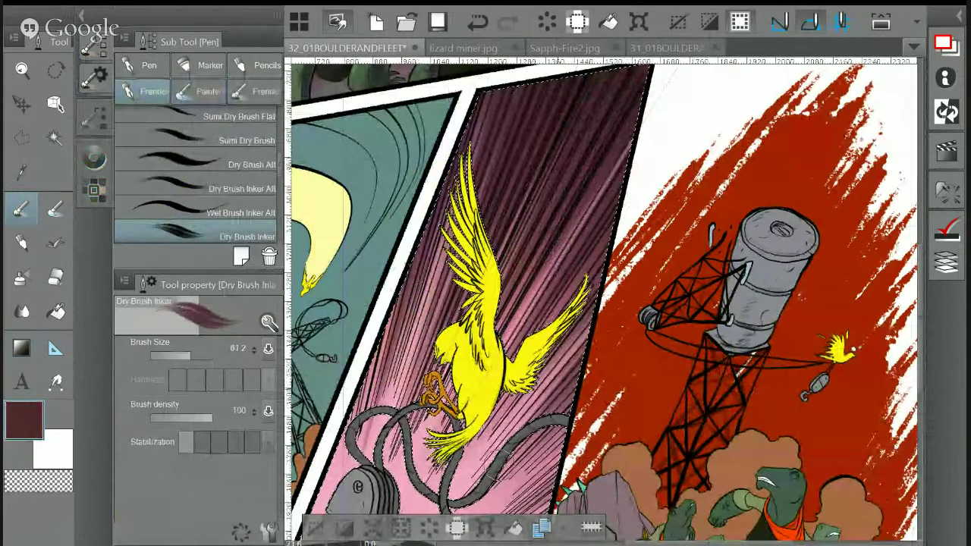
# Deselect the third panel's background, switch to the Auto select tool referring to the edited layer only, and check the whole page
pyautogui.scroll(-3, 606, 303)
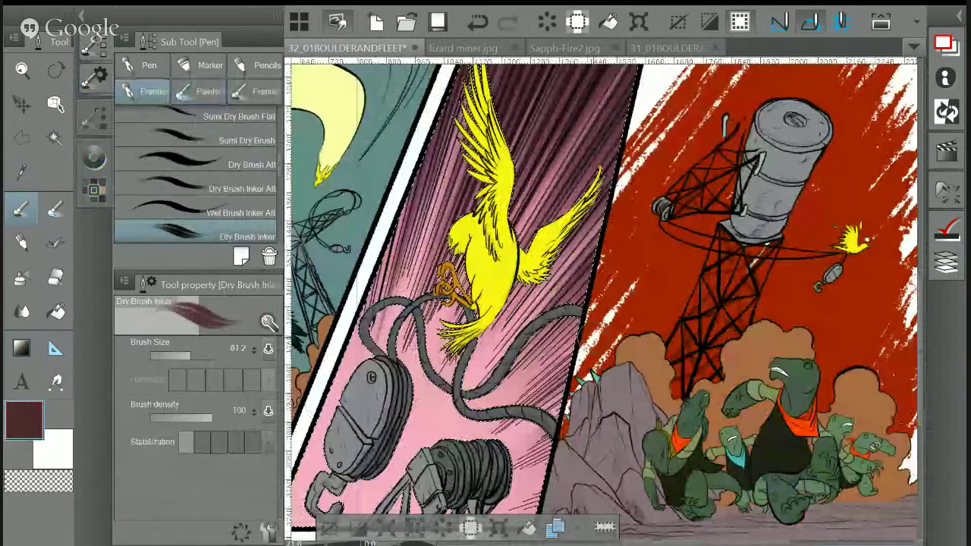
pyautogui.scroll(1, 603, 304)
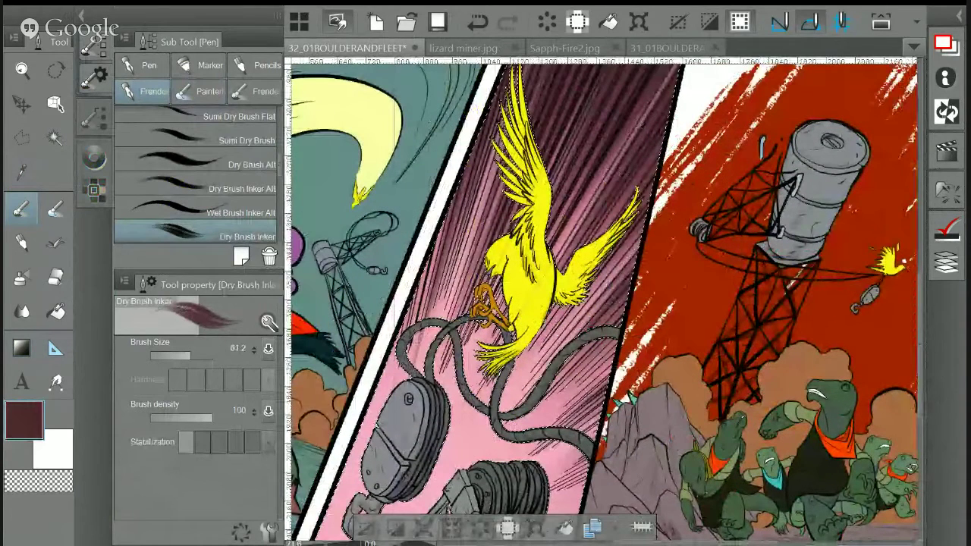
pyautogui.scroll(-2, 525, 404)
pyautogui.press('w')
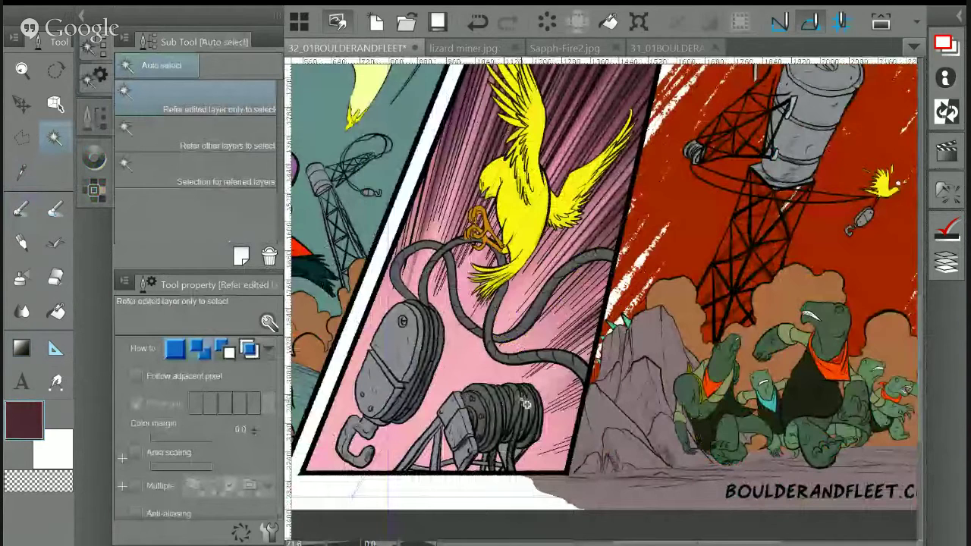
pyautogui.hotkey('ctrl', '-')
pyautogui.hotkey('ctrl', '-')
pyautogui.hotkey('ctrl', '-')
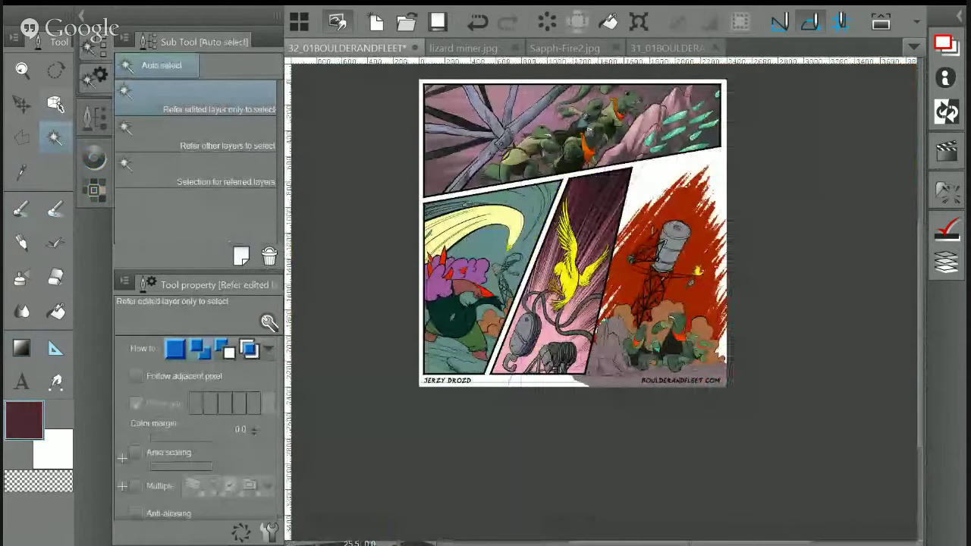
# Auto-select the grey cables attached to the pulley and winch in the third panel
pyautogui.press('o')
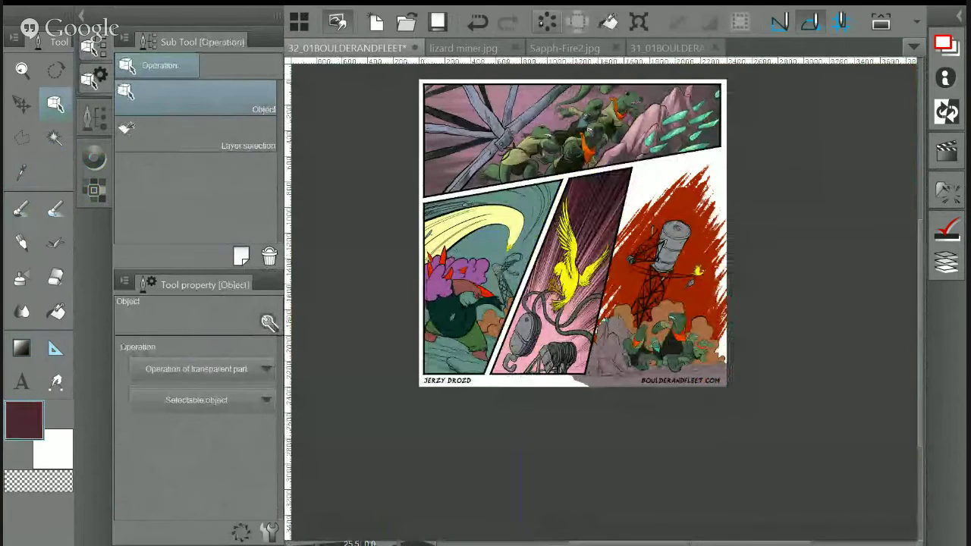
pyautogui.scroll(1, 623, 165)
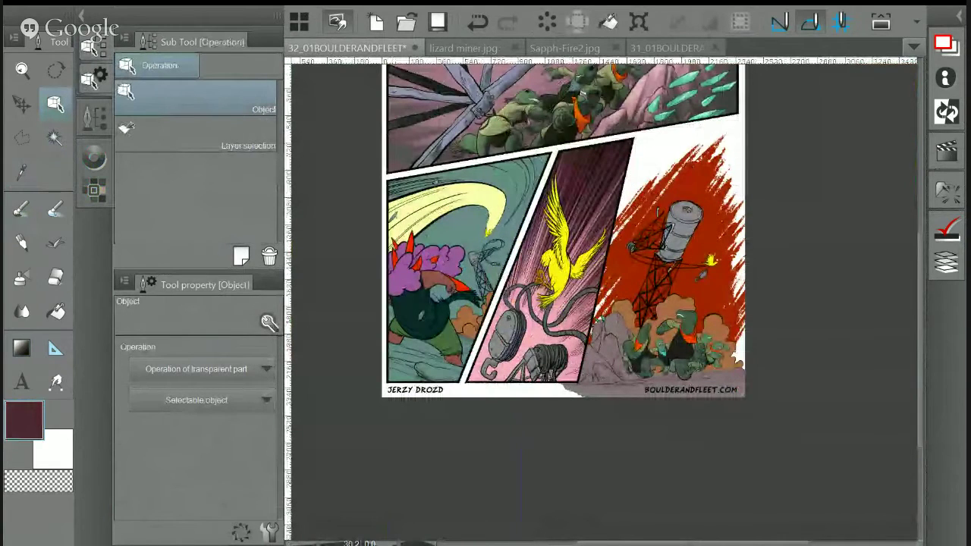
pyautogui.press('w')
pyautogui.scroll(4, 577, 285)
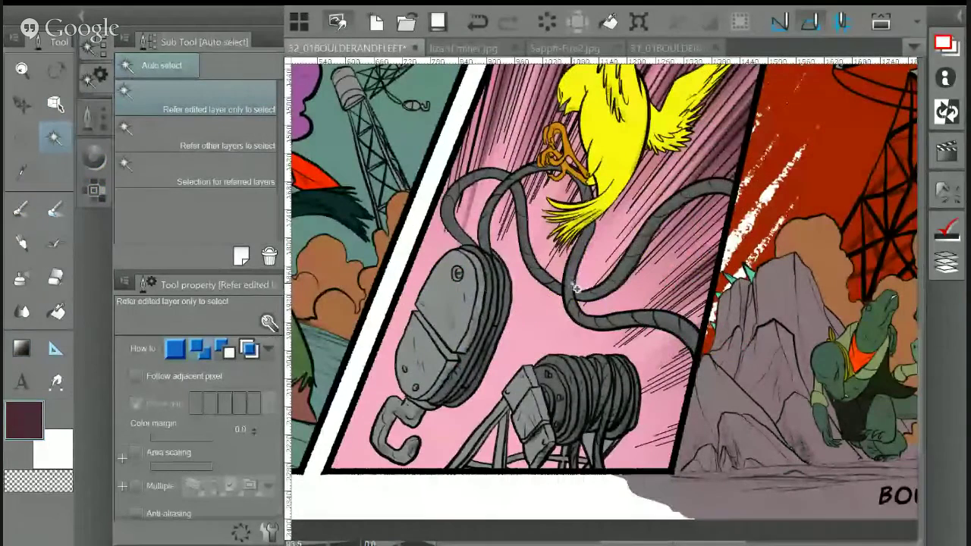
pyautogui.click(578, 285)
# Sample the cable's grey, lighten it to H 281, S 9, V 68, and switch to the Gradient tool
pyautogui.press('i')
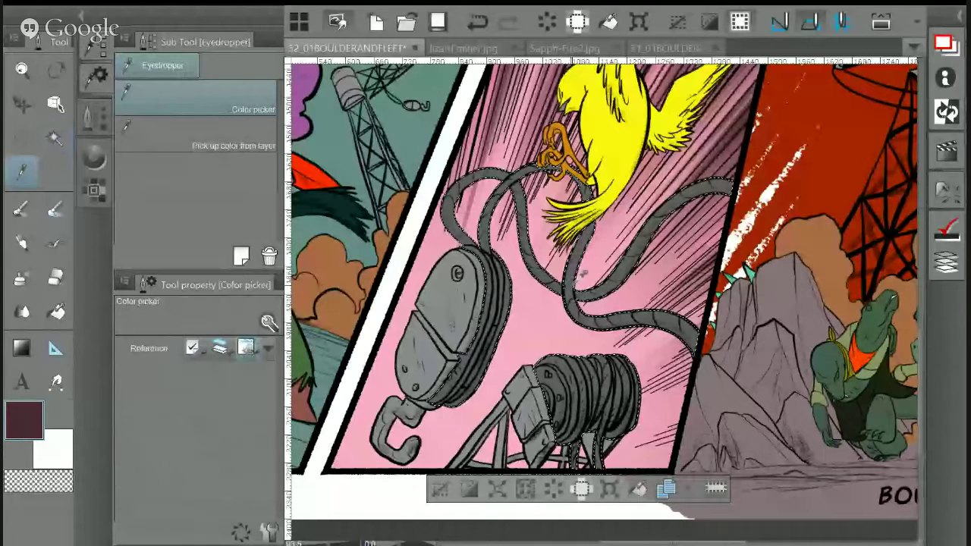
pyautogui.click(580, 276)
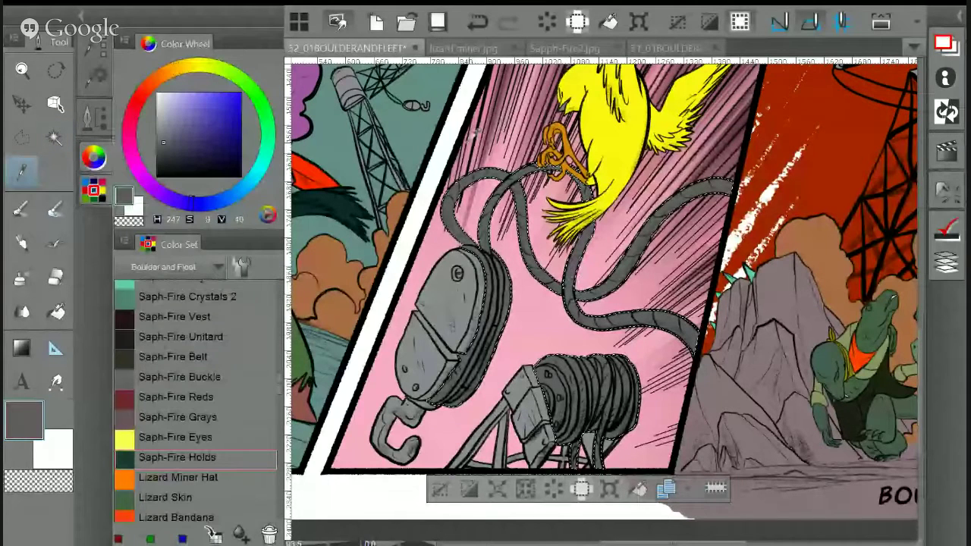
pyautogui.click(351, 89)
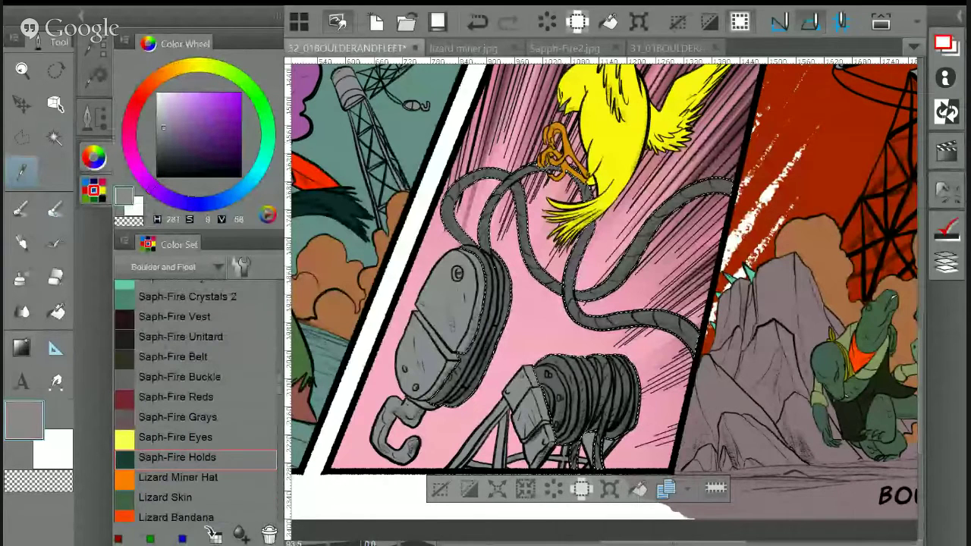
pyautogui.hotkey('ctrl', '-')
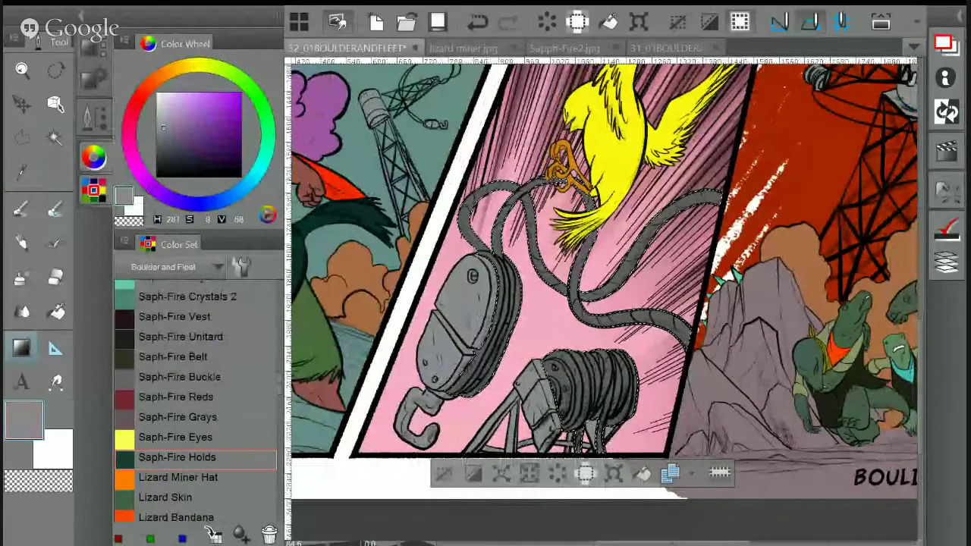
pyautogui.hotkey('ctrl', '-')
pyautogui.hotkey('ctrl', '-')
pyautogui.hotkey('ctrl', '-')
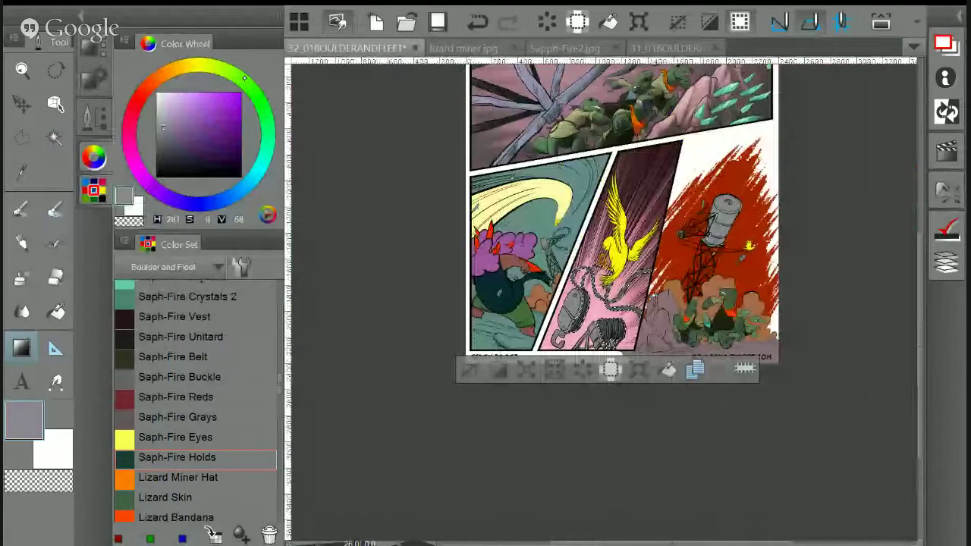
# Shift the drawing color's hue to 94 and apply the greenish grey over the selected cables as a gradient
pyautogui.click(237, 73)
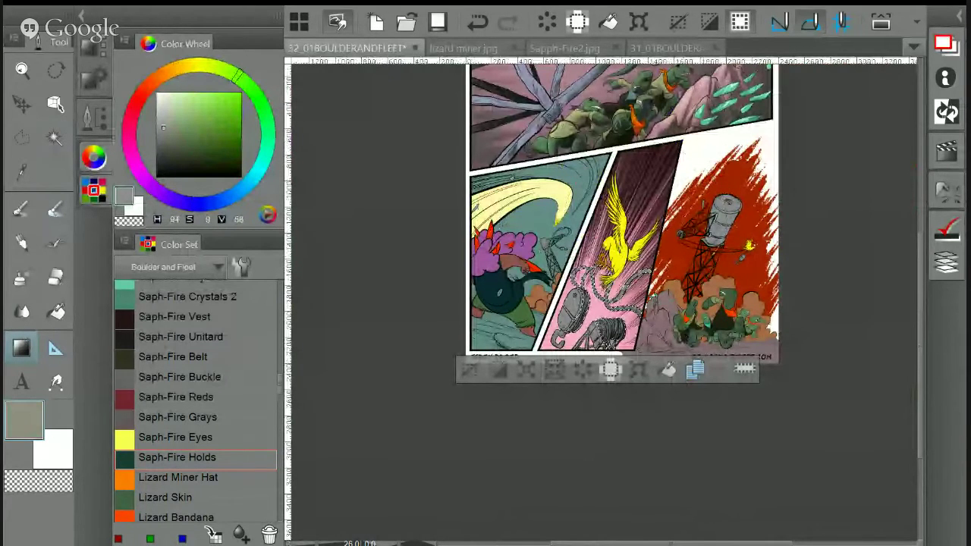
pyautogui.hotkey('ctrl', '+')
pyautogui.hotkey('ctrl', '+')
pyautogui.hotkey('ctrl', '+')
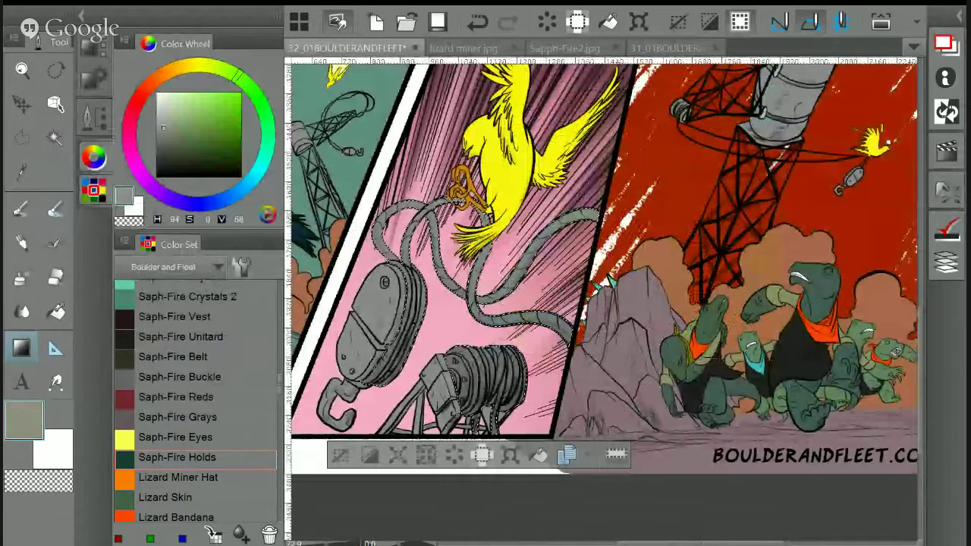
pyautogui.hotkey('ctrl', '+')
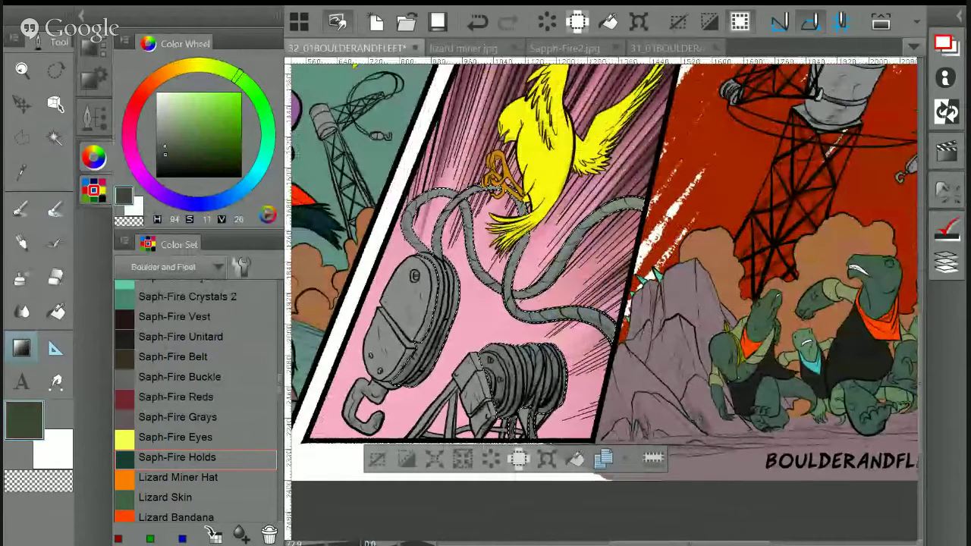
# Paint dark green-grey shadows on the winch coil, the pulley's grooves and the looping cables with the Concept 1 brush at size 66.3
pyautogui.press('p')
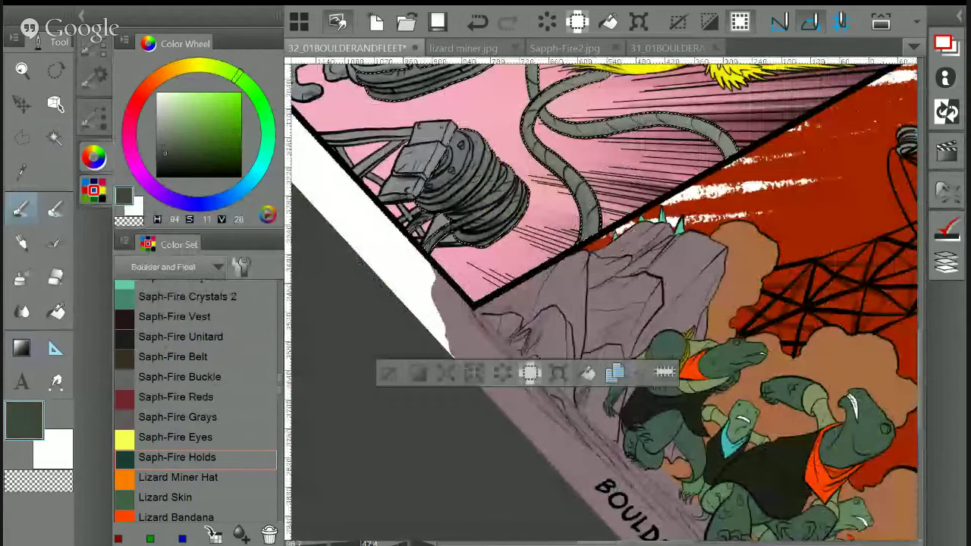
pyautogui.scroll(3, 602, 303)
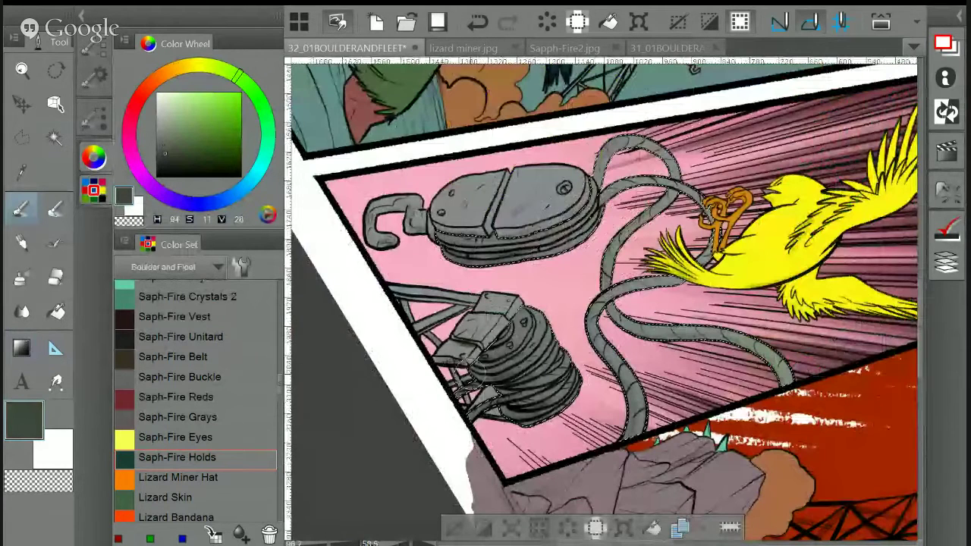
pyautogui.press('F3')
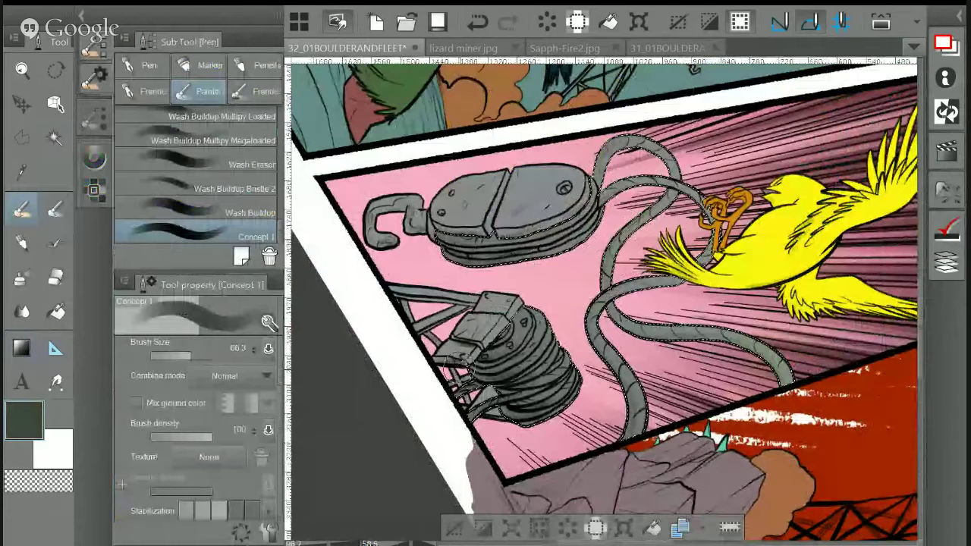
pyautogui.moveTo(457, 359)
pyautogui.mouseDown()
pyautogui.moveTo(528, 394)
pyautogui.moveTo(528, 372)
pyautogui.mouseUp()
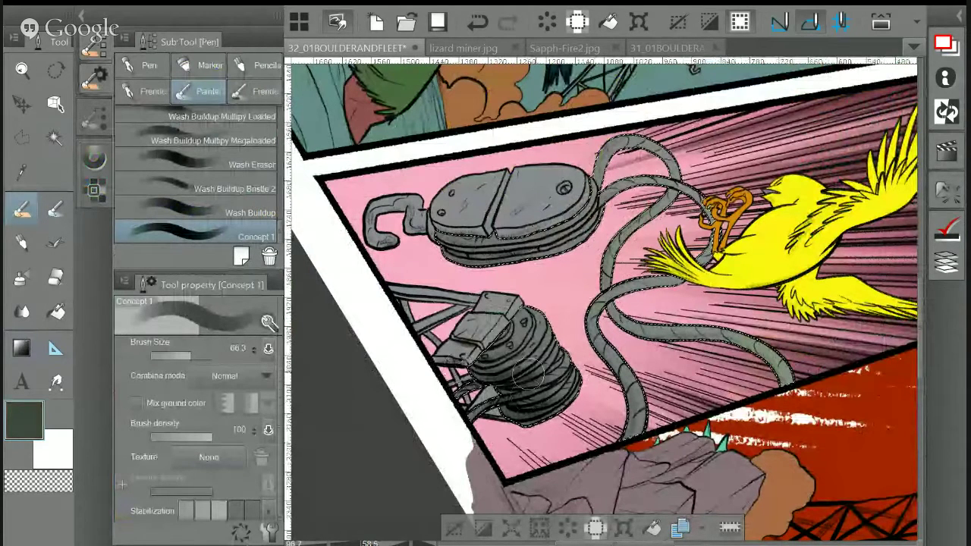
pyautogui.moveTo(599, 327)
pyautogui.mouseDown()
pyautogui.moveTo(617, 396)
pyautogui.moveTo(596, 319)
pyautogui.moveTo(606, 252)
pyautogui.moveTo(611, 262)
pyautogui.mouseUp()
pyautogui.moveTo(469, 248); pyautogui.dragTo(595, 228)
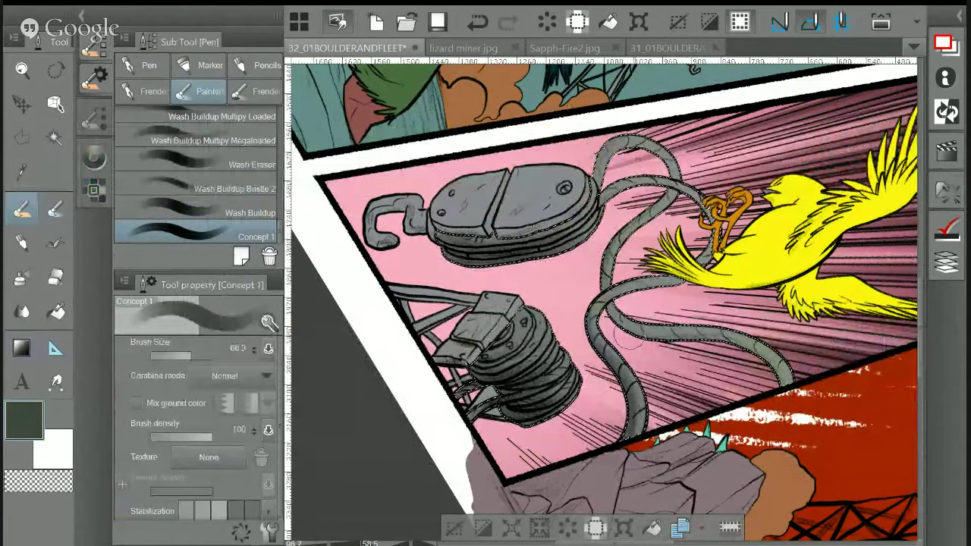
pyautogui.moveTo(629, 342)
pyautogui.mouseDown()
pyautogui.moveTo(731, 335)
pyautogui.moveTo(785, 383)
pyautogui.mouseUp()
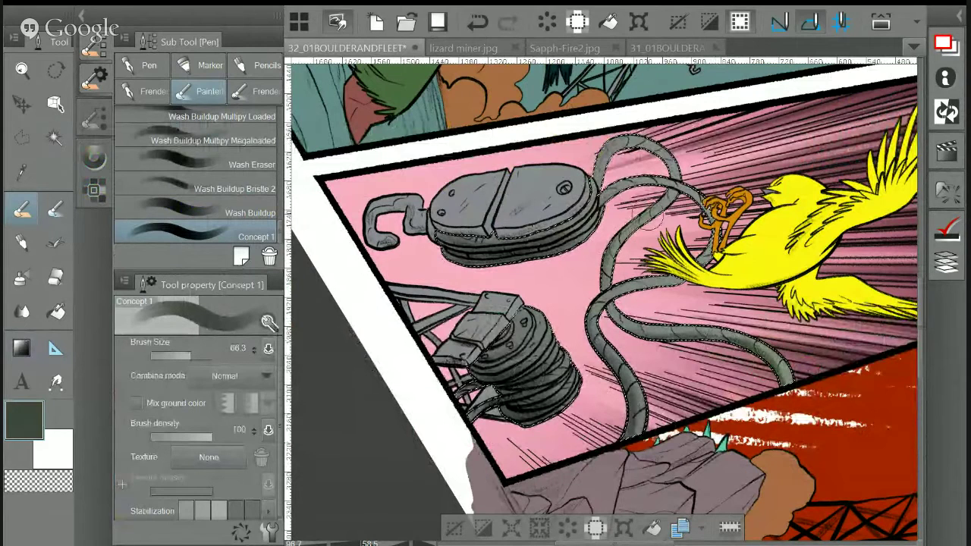
pyautogui.moveTo(654, 217); pyautogui.dragTo(615, 196)
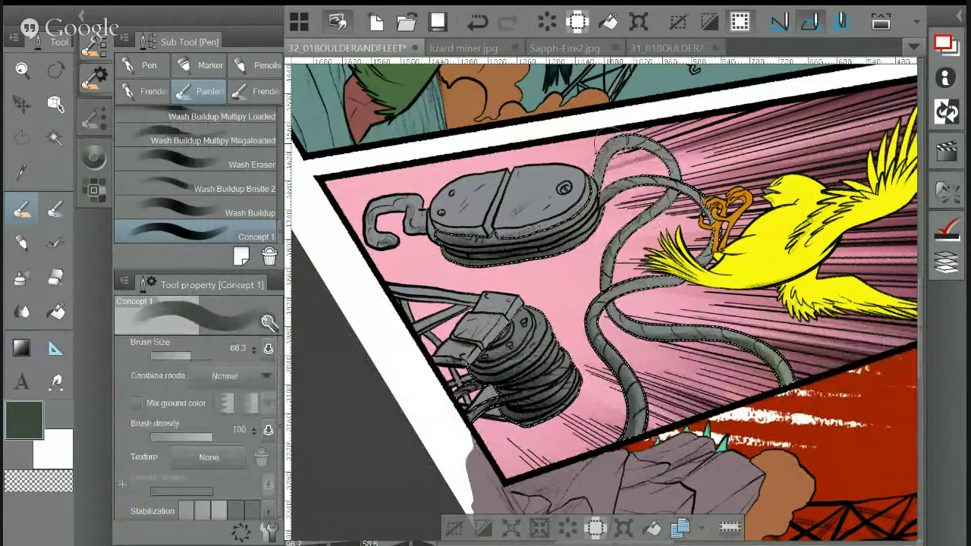
pyautogui.moveTo(600, 140); pyautogui.dragTo(656, 149)
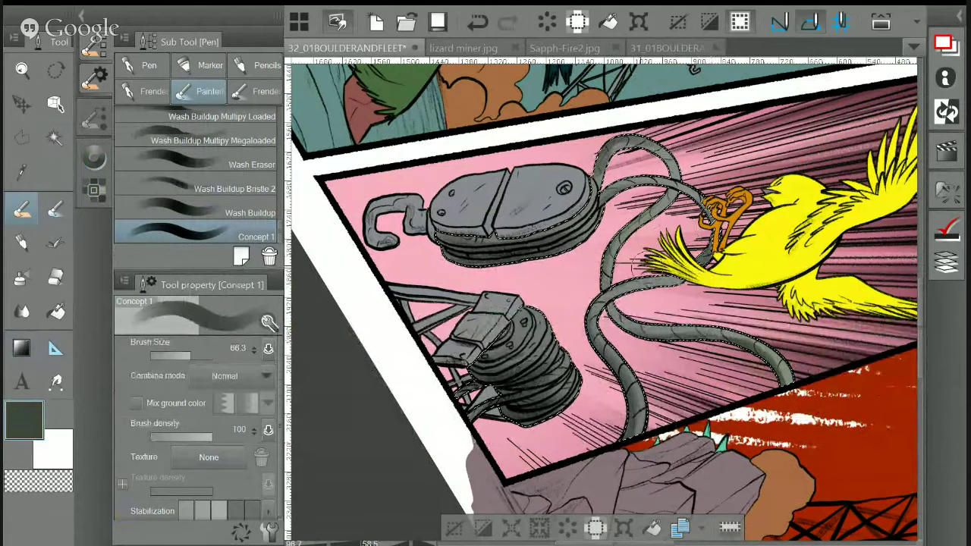
pyautogui.moveTo(511, 370); pyautogui.dragTo(496, 322)
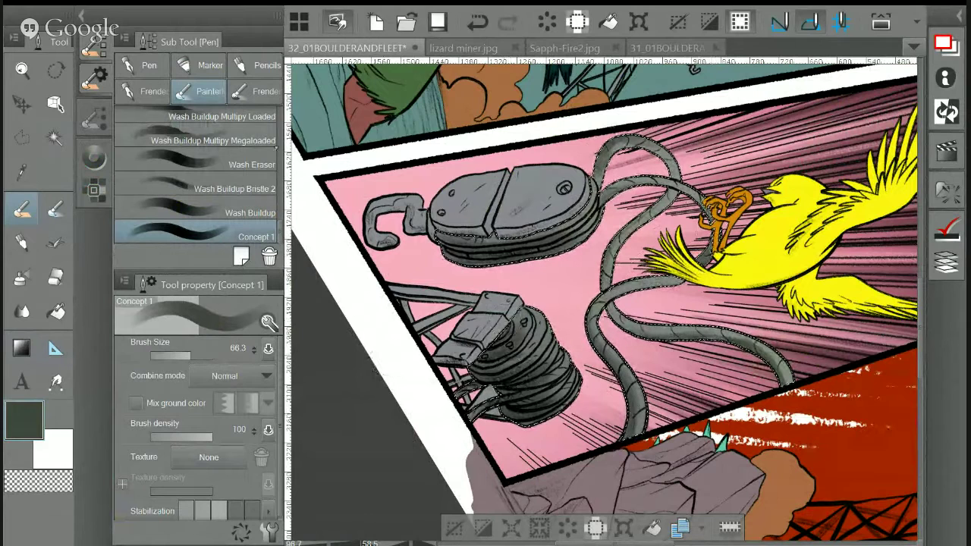
# Sample the pulley's grey, adjust it to H 274, S 6, V 62, and set the Concept 1 brush size to 30
pyautogui.press('i')
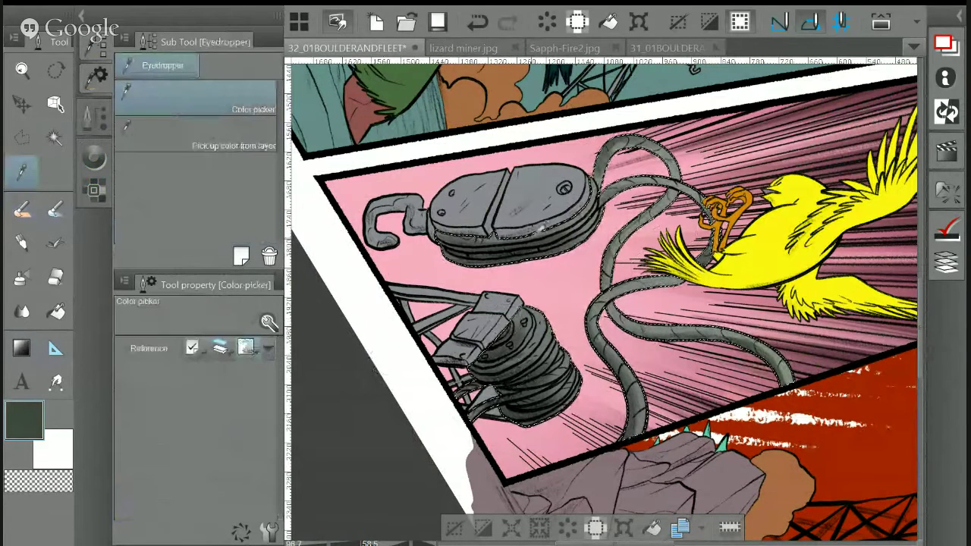
pyautogui.click(541, 226)
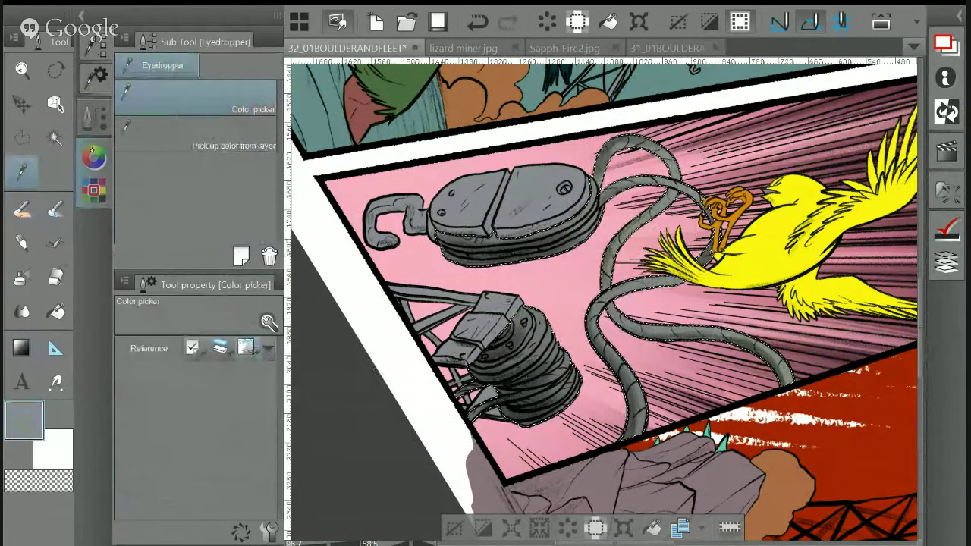
pyautogui.click(94, 158)
pyautogui.click(162, 116)
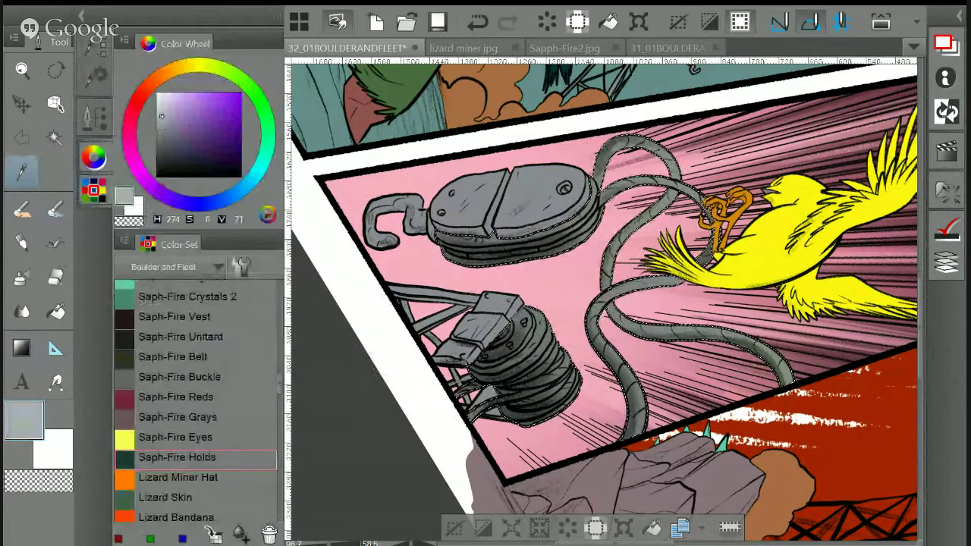
pyautogui.click(163, 123)
pyautogui.press('b')
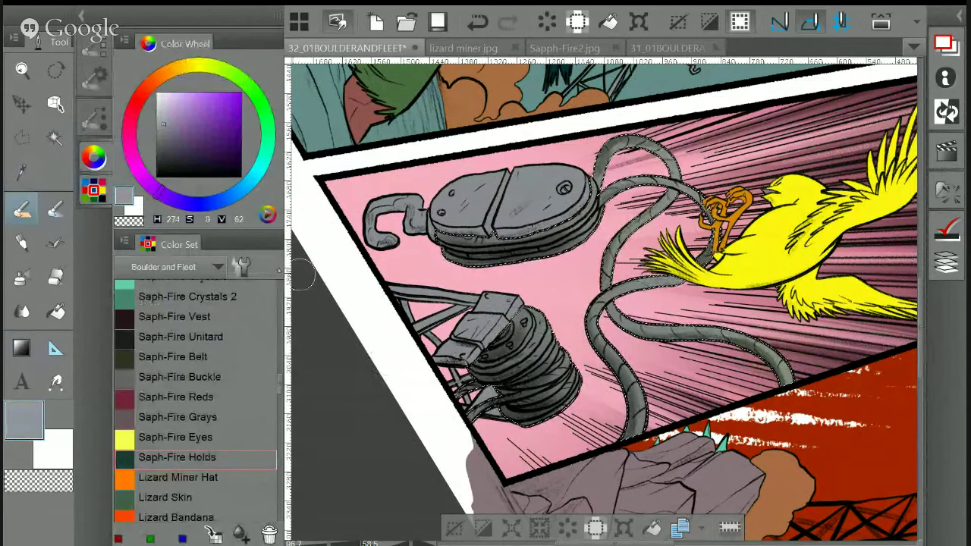
pyautogui.click(94, 48)
pyautogui.click(188, 349)
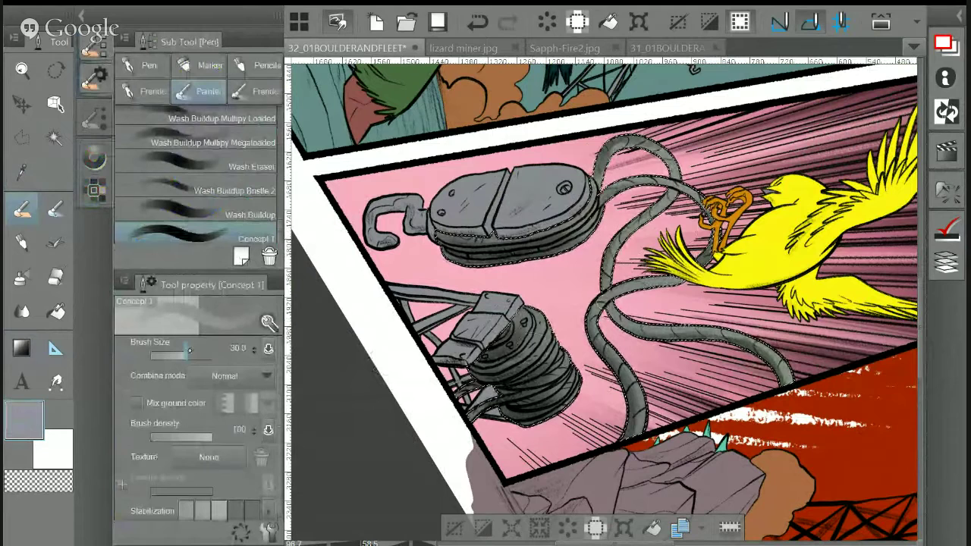
# Paint lavender-grey highlights along the winch coil, the pulley's grooves and the looping cables
pyautogui.moveTo(546, 315); pyautogui.dragTo(561, 356)
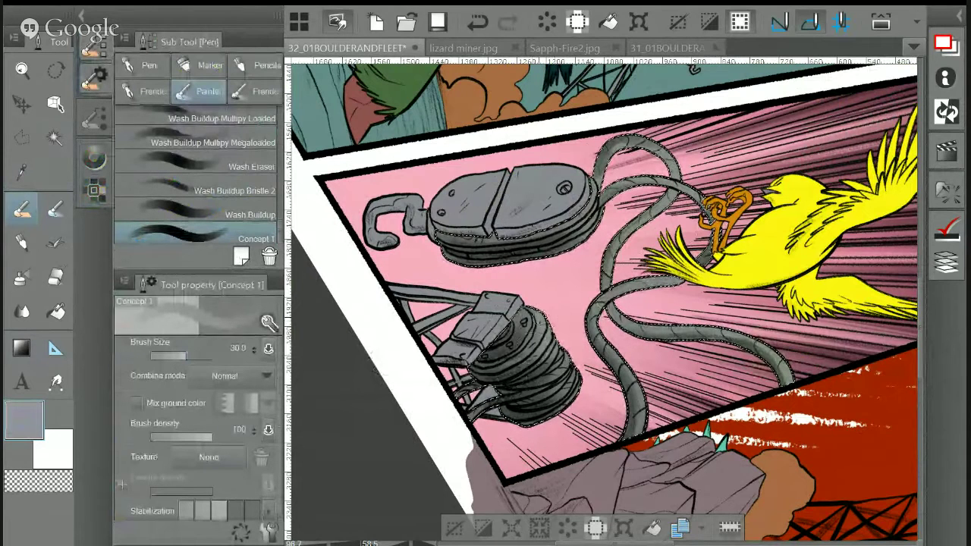
pyautogui.moveTo(519, 307)
pyautogui.mouseDown()
pyautogui.moveTo(575, 372)
pyautogui.moveTo(565, 339)
pyautogui.moveTo(565, 348)
pyautogui.moveTo(529, 301)
pyautogui.mouseUp()
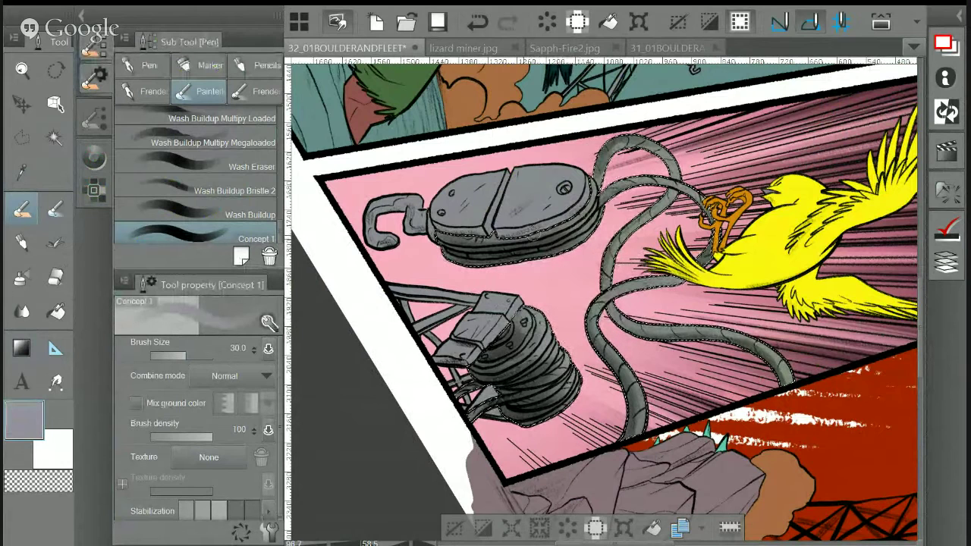
pyautogui.moveTo(445, 251)
pyautogui.mouseDown()
pyautogui.moveTo(511, 265)
pyautogui.moveTo(516, 255)
pyautogui.moveTo(483, 262)
pyautogui.moveTo(669, 182)
pyautogui.mouseUp()
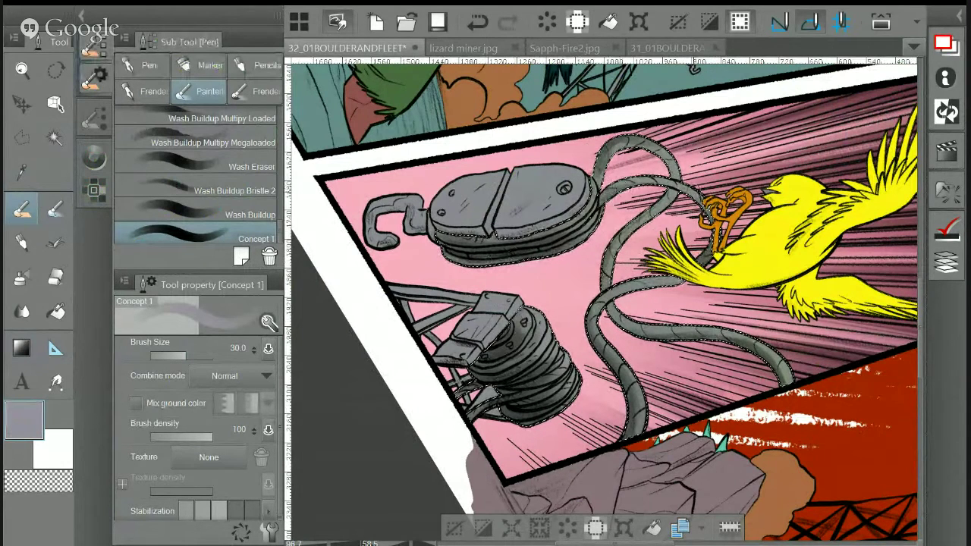
pyautogui.moveTo(706, 325)
pyautogui.mouseDown()
pyautogui.moveTo(794, 383)
pyautogui.moveTo(622, 307)
pyautogui.moveTo(609, 352)
pyautogui.moveTo(644, 420)
pyautogui.mouseUp()
pyautogui.moveTo(645, 284); pyautogui.dragTo(689, 268)
# Sample the dark green-grey from the winch coil and paint shadow texture on the coil with the Dry Brush Inker
pyautogui.press('i')
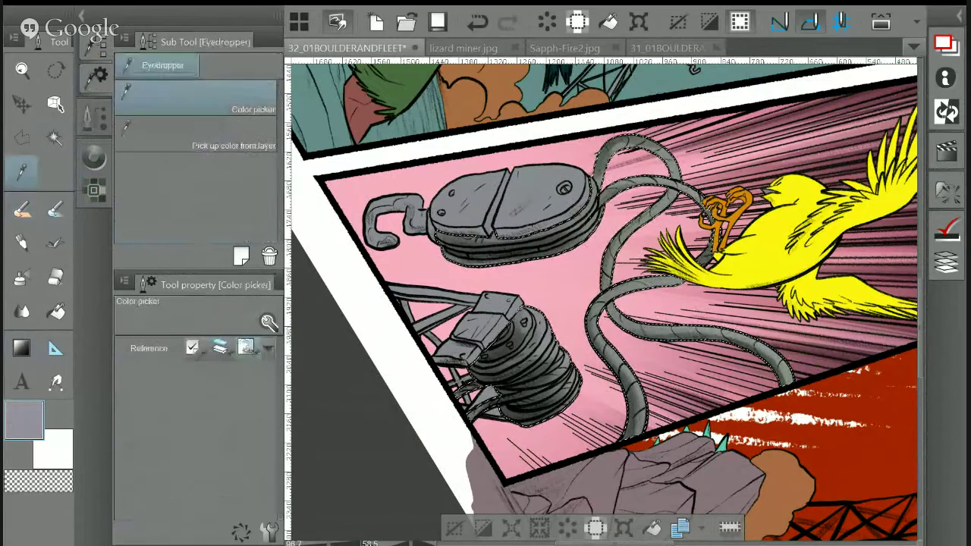
pyautogui.click(550, 371)
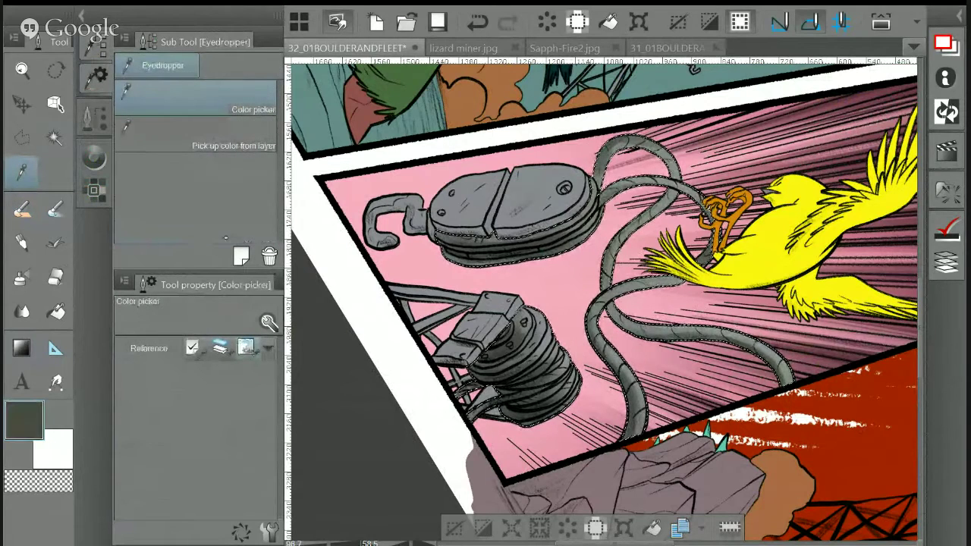
pyautogui.press('p')
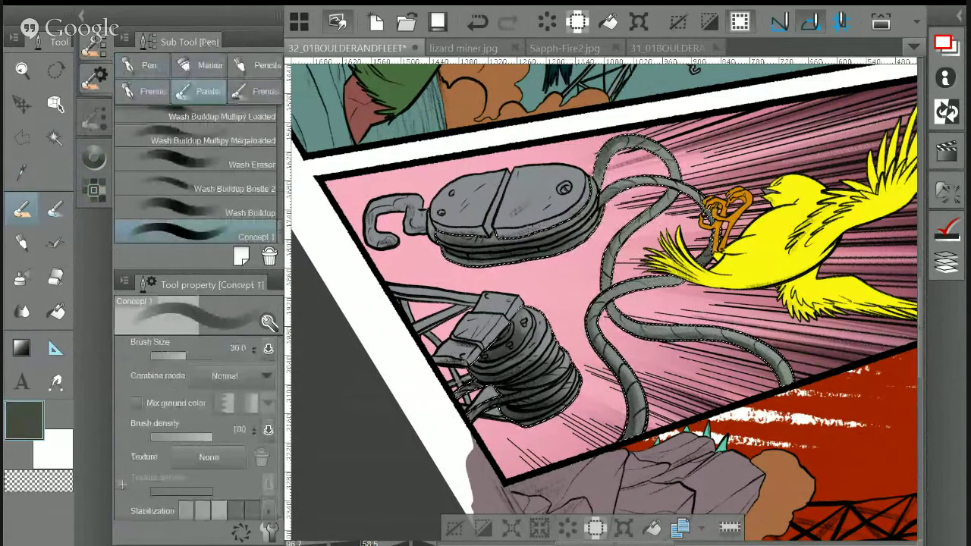
pyautogui.press('p')
pyautogui.moveTo(557, 384); pyautogui.dragTo(565, 371)
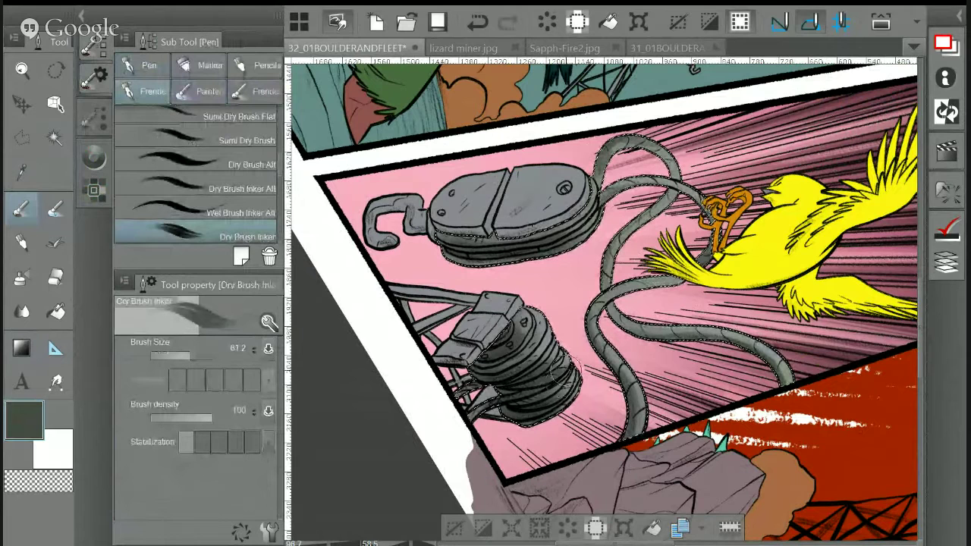
# Sample the lavender-grey from the artwork and paint highlight texture on the winch coil with the Dry Brush Inker
pyautogui.press('i')
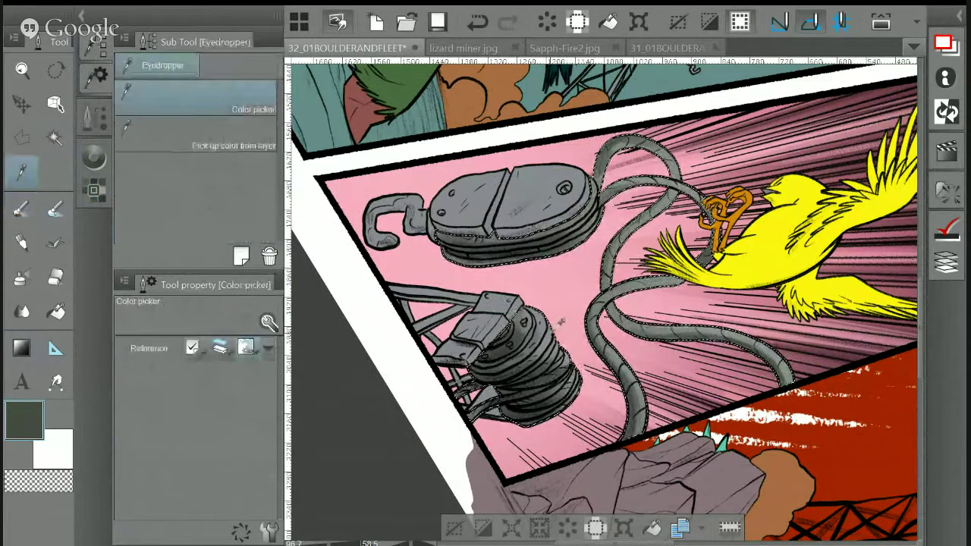
pyautogui.scroll(-2, 561, 322)
pyautogui.click(561, 323)
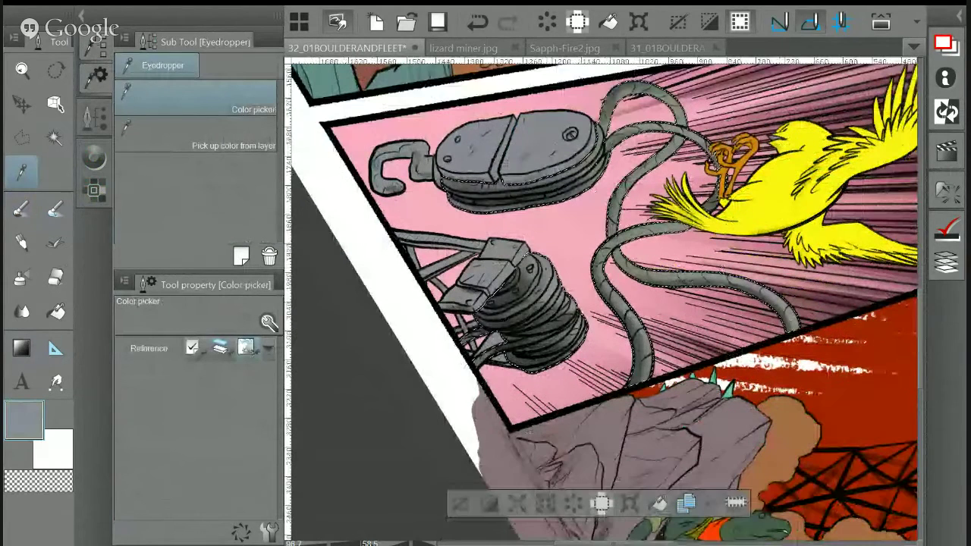
pyautogui.press('p')
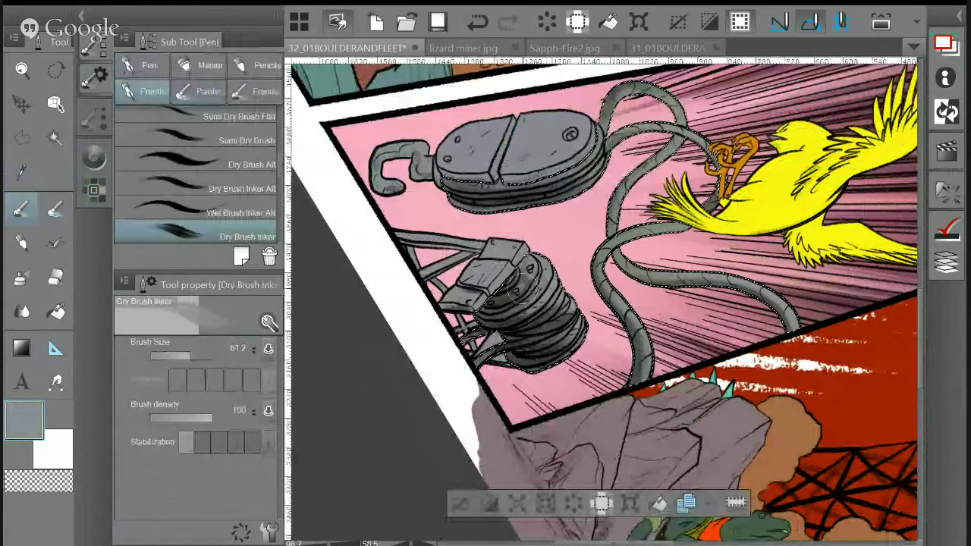
pyautogui.moveTo(520, 290)
pyautogui.mouseDown()
pyautogui.moveTo(572, 313)
pyautogui.moveTo(571, 333)
pyautogui.mouseUp()
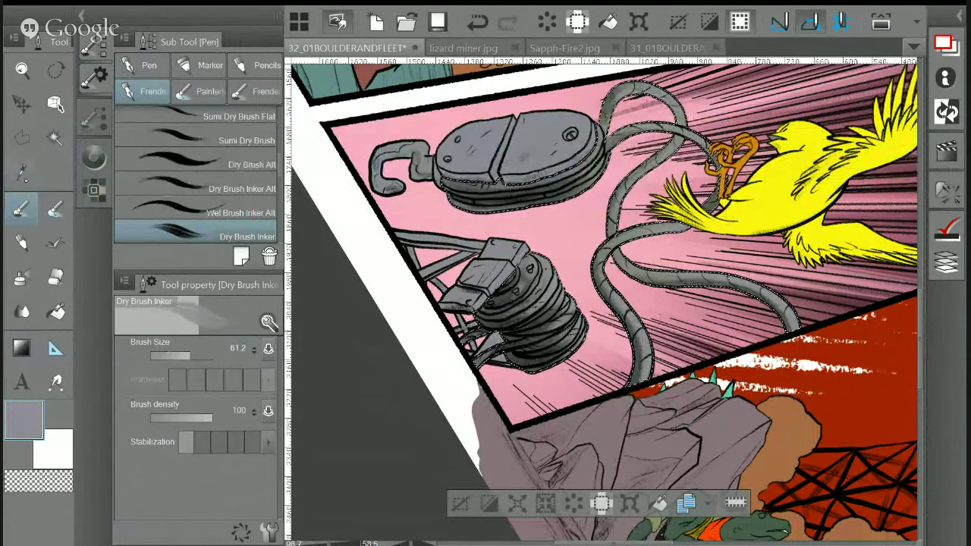
# Sample the dark green-grey, paint shadow texture along the looping cables with the Dry Brush Inker, and clear the selection
pyautogui.press('i')
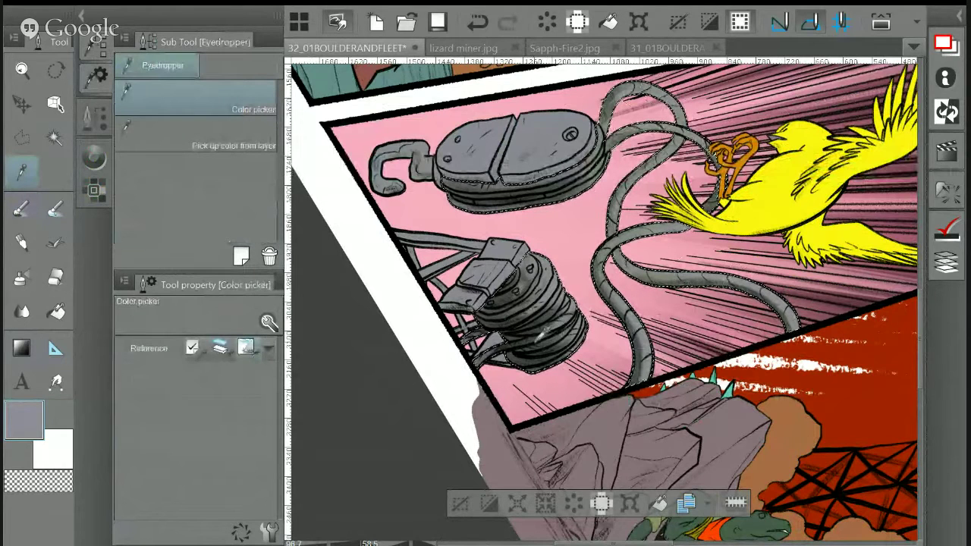
pyautogui.click(710, 154)
pyautogui.press('p')
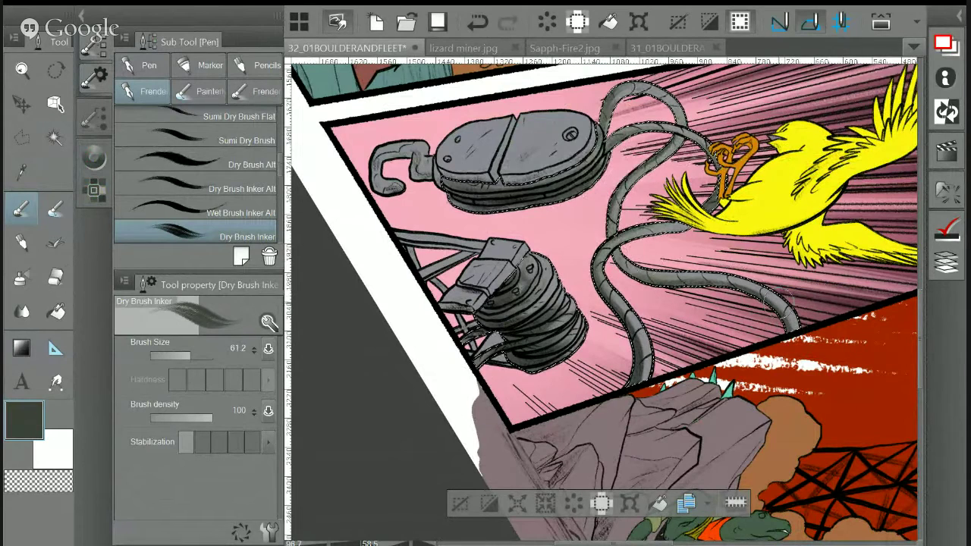
pyautogui.click(474, 501)
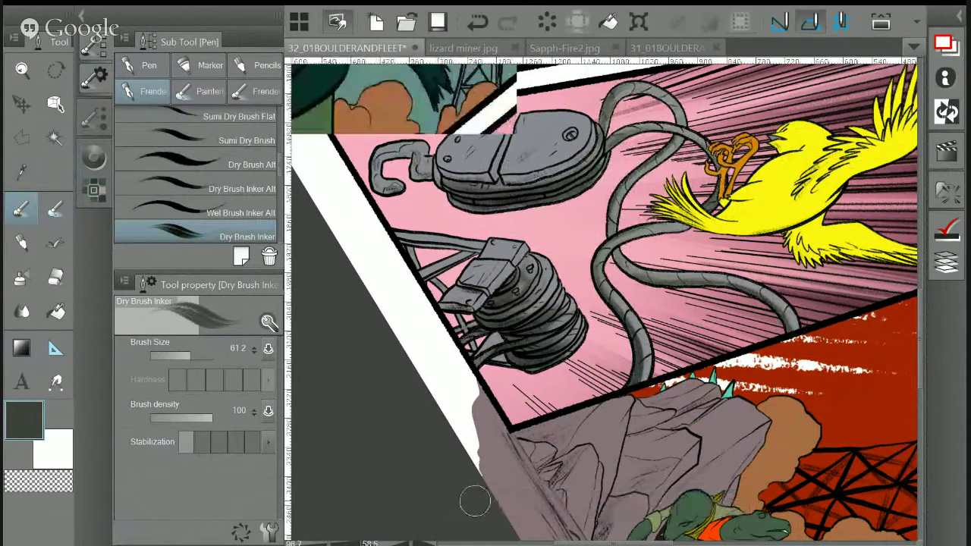
# Auto-select the flat grey metal areas of the pulley, hook, winch and towers on the edited layer
pyautogui.press('-')
pyautogui.press('-')
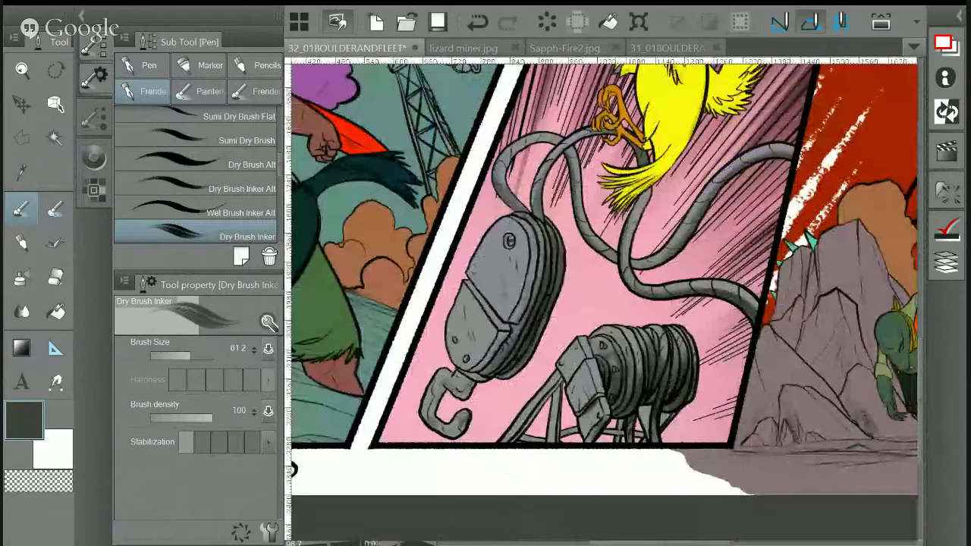
pyautogui.press('w')
pyautogui.hotkey('ctrl', 'z')
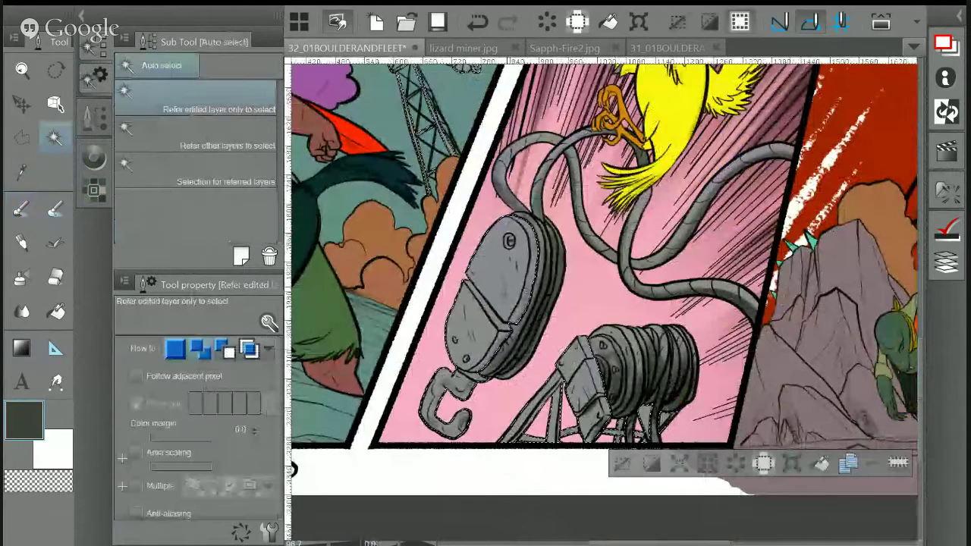
pyautogui.hotkey('ctrl', '-')
pyautogui.hotkey('ctrl', '-')
pyautogui.hotkey('ctrl', '-')
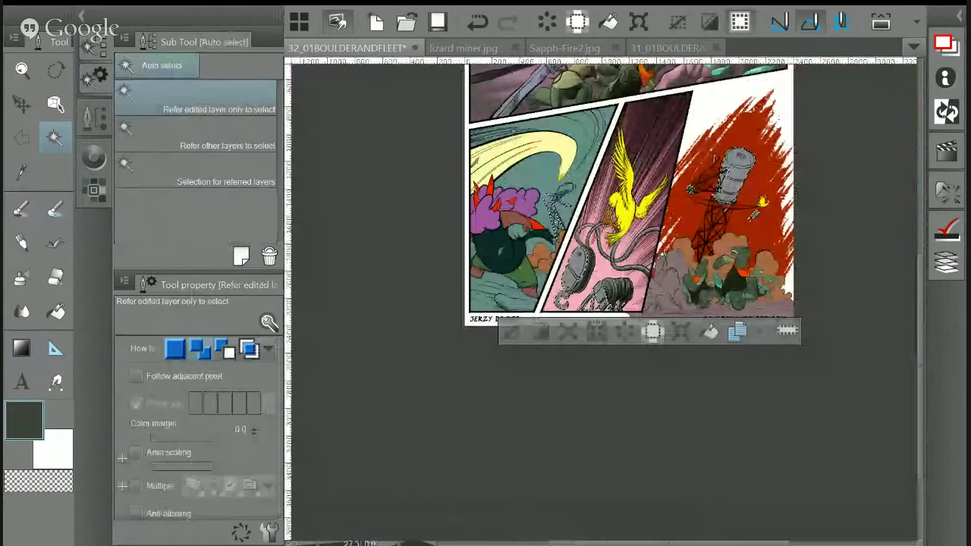
# Limit the selection to the yellow bird panel by removing the neighbouring panels' crane and tower with the Polyline marquee
pyautogui.press('m')
pyautogui.hotkey('ctrl', '+')
pyautogui.hotkey('ctrl', '+')
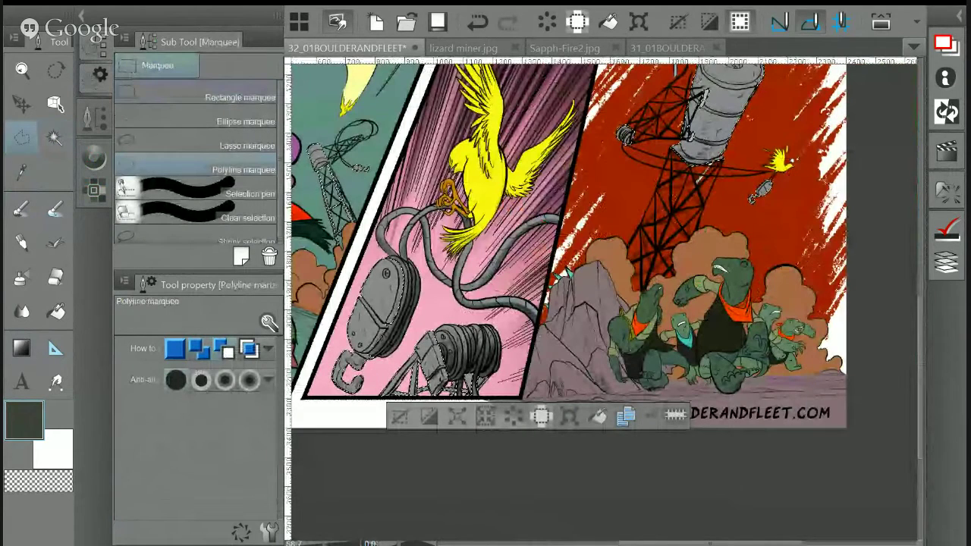
pyautogui.moveTo(332, 290); pyautogui.dragTo(469, 366)
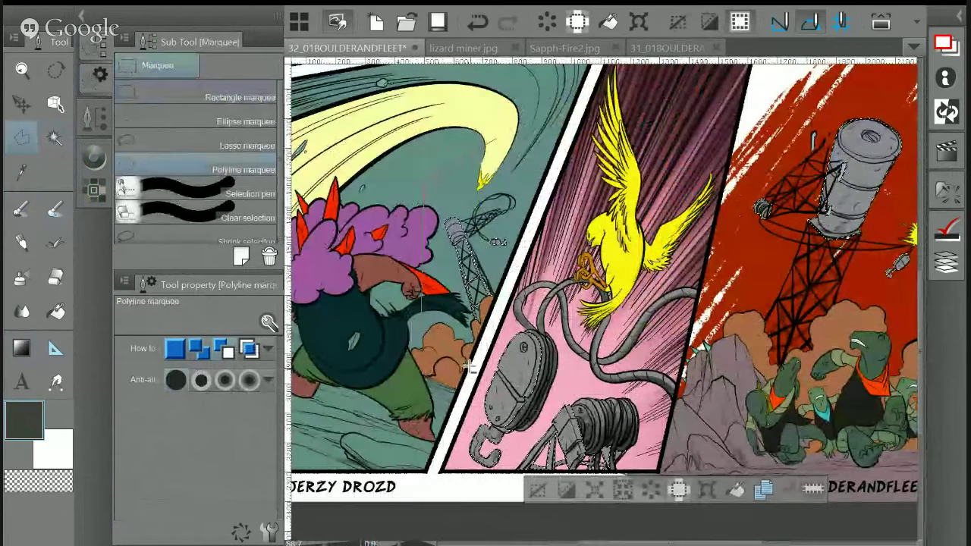
pyautogui.moveTo(862, 79); pyautogui.dragTo(620, 79)
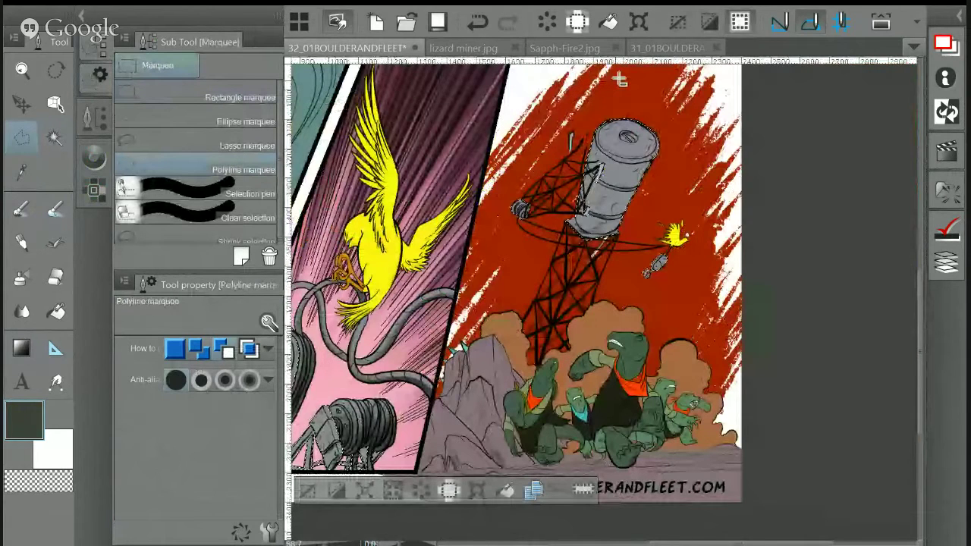
pyautogui.moveTo(353, 504); pyautogui.dragTo(581, 421)
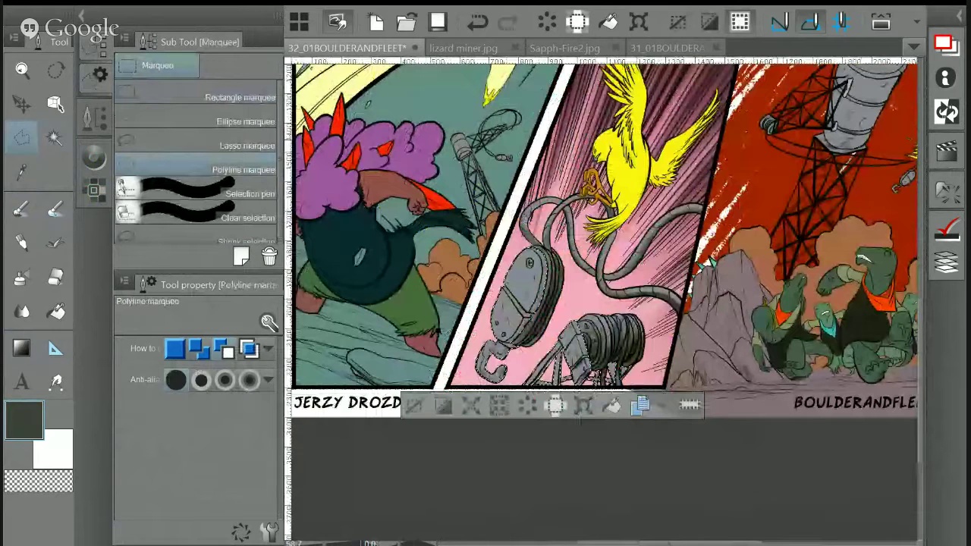
# Sample the metal's grey, shift its hue to H 165, and apply it with the Gradient tool over the selected pulley and winch
pyautogui.press('i')
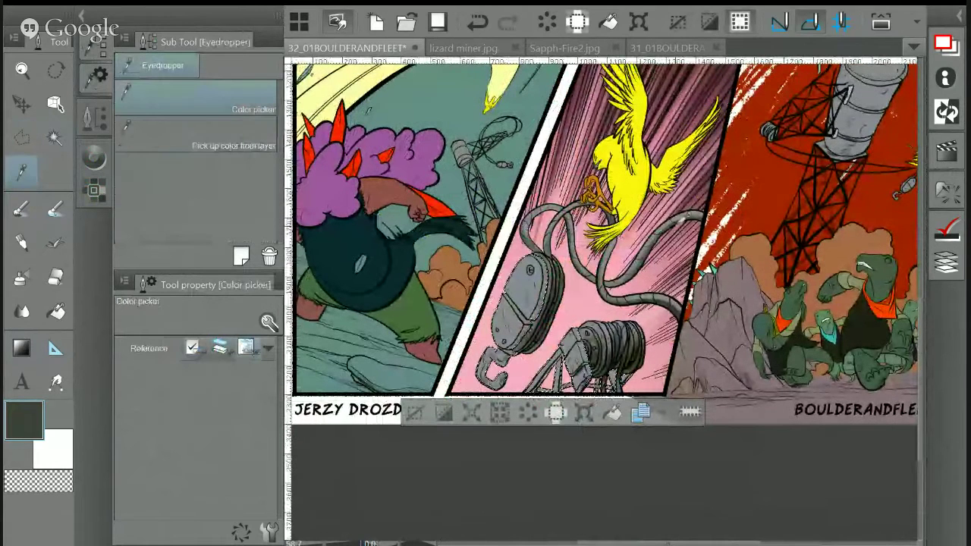
pyautogui.click(94, 184)
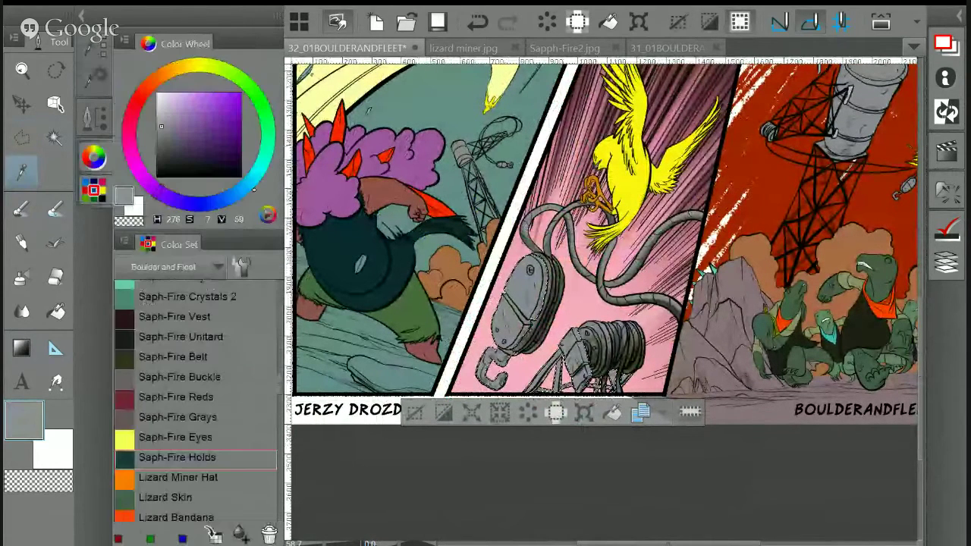
pyautogui.click(265, 153)
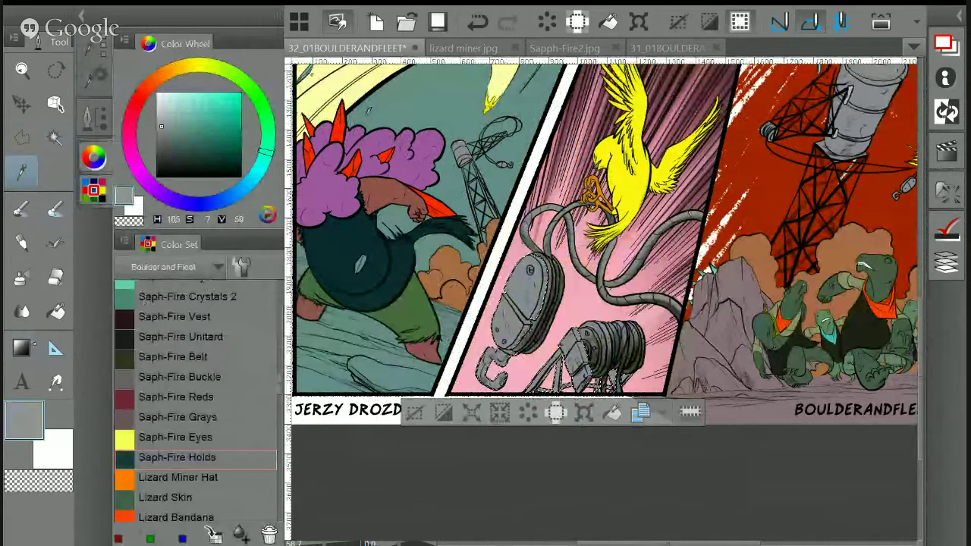
pyautogui.press('g')
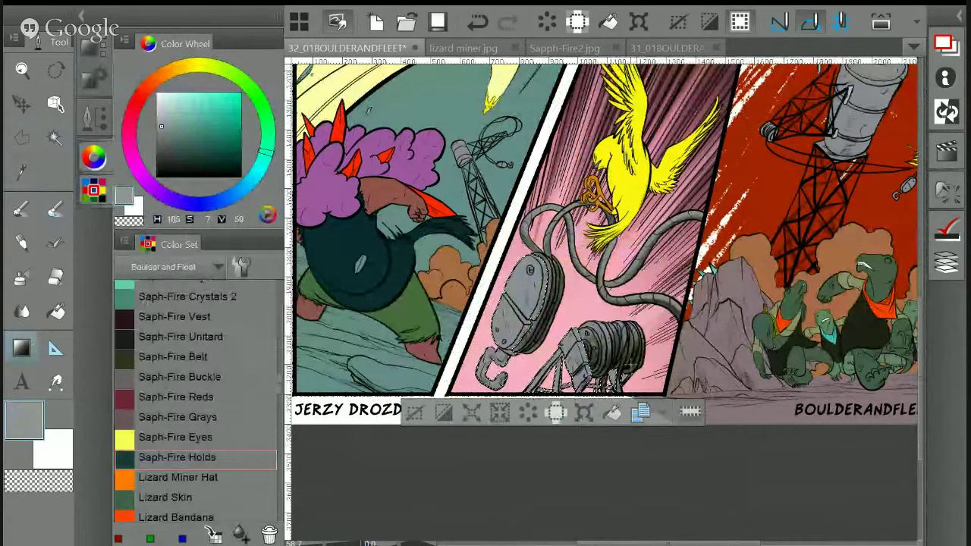
# Choose a dark green-grey and paint shadows on the hook, the pulley's face, the winch bracket and its support struts
pyautogui.click(173, 159)
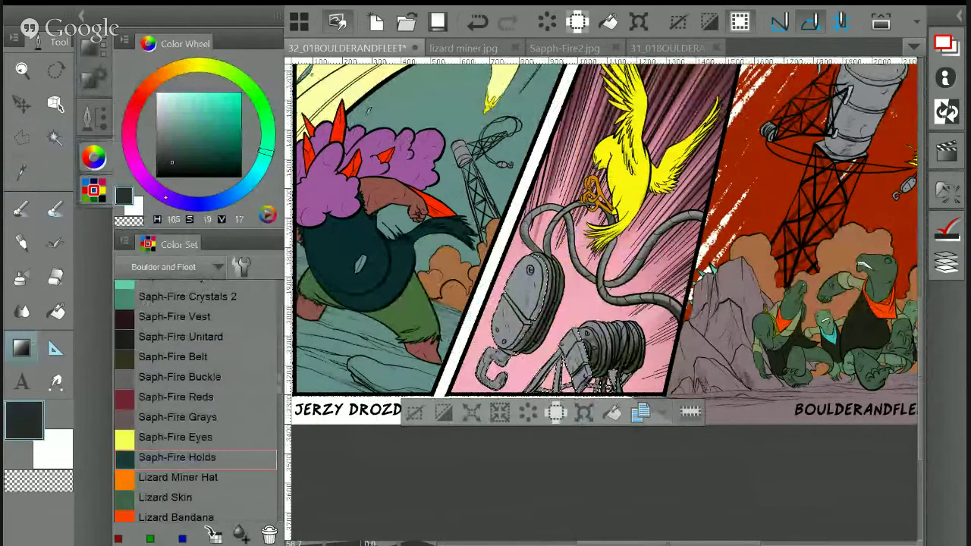
pyautogui.click(171, 153)
pyautogui.press('i')
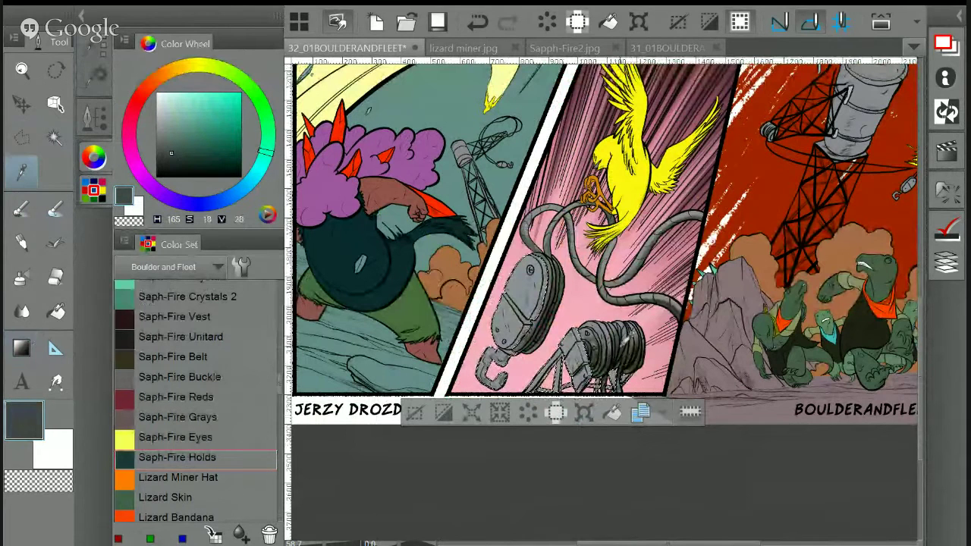
pyautogui.click(491, 348)
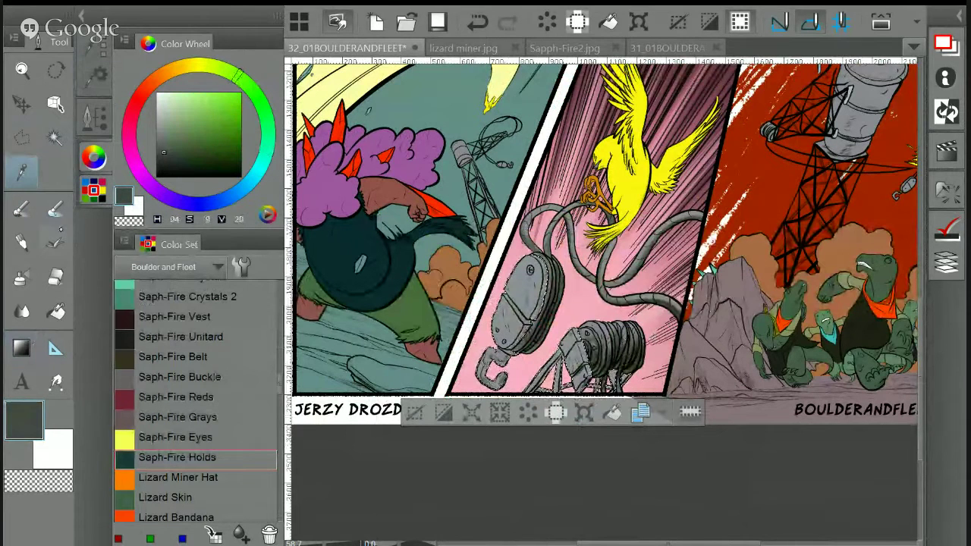
pyautogui.press('p')
pyautogui.moveTo(604, 303); pyautogui.dragTo(626, 265)
pyautogui.scroll(1, 626, 265)
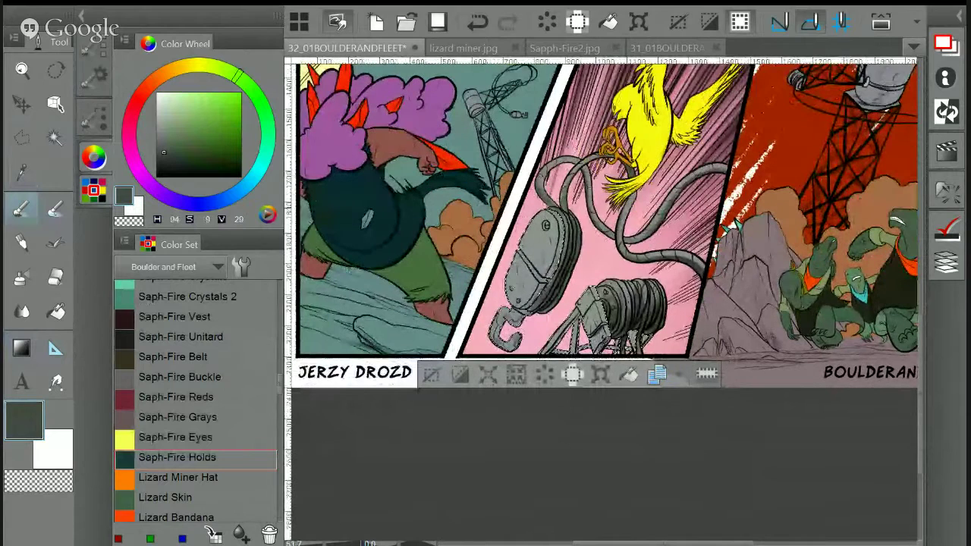
pyautogui.scroll(5, 644, 356)
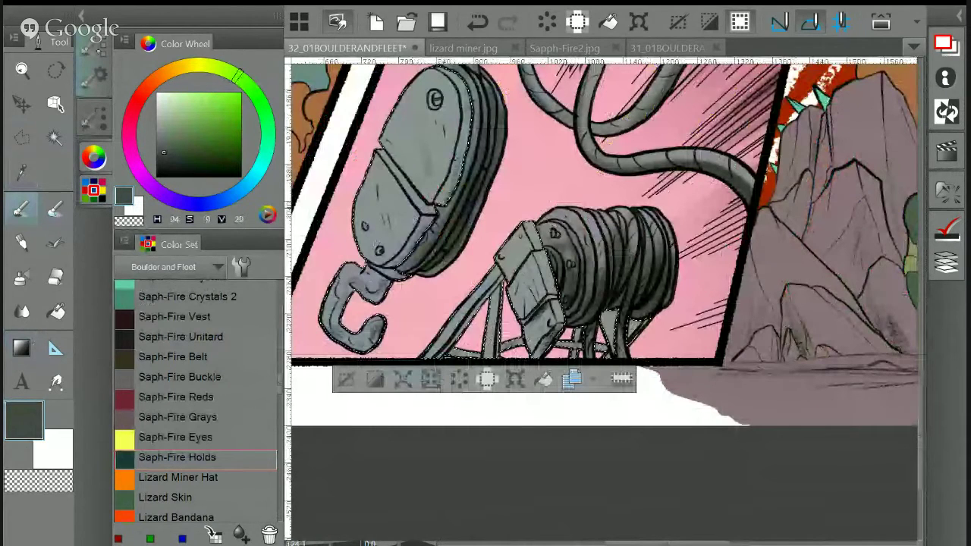
pyautogui.press('Tab')
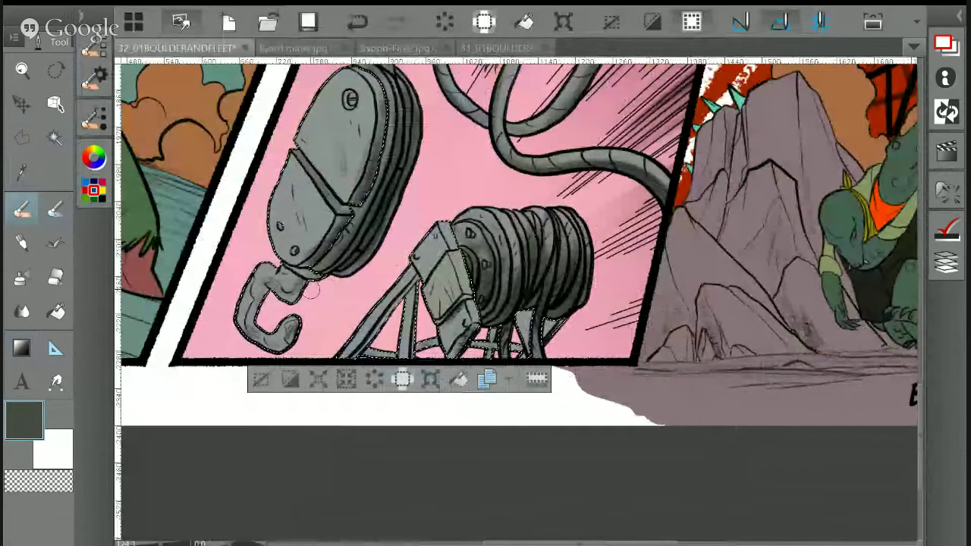
pyautogui.moveTo(310, 290)
pyautogui.mouseDown()
pyautogui.moveTo(259, 320)
pyautogui.moveTo(282, 337)
pyautogui.mouseUp()
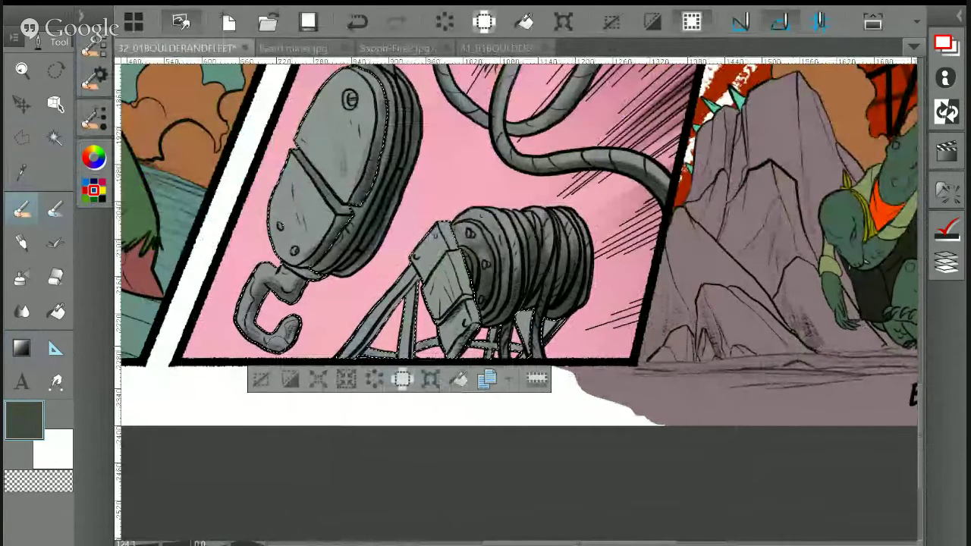
pyautogui.moveTo(447, 228); pyautogui.dragTo(462, 322)
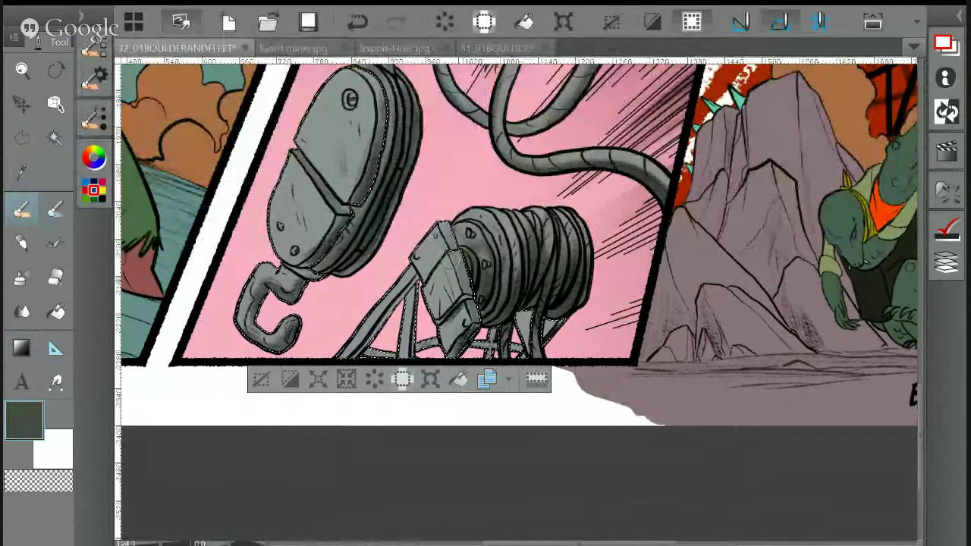
pyautogui.moveTo(527, 348)
pyautogui.mouseDown()
pyautogui.moveTo(550, 307)
pyautogui.moveTo(477, 349)
pyautogui.moveTo(421, 341)
pyautogui.moveTo(417, 292)
pyautogui.moveTo(379, 337)
pyautogui.moveTo(424, 353)
pyautogui.mouseUp()
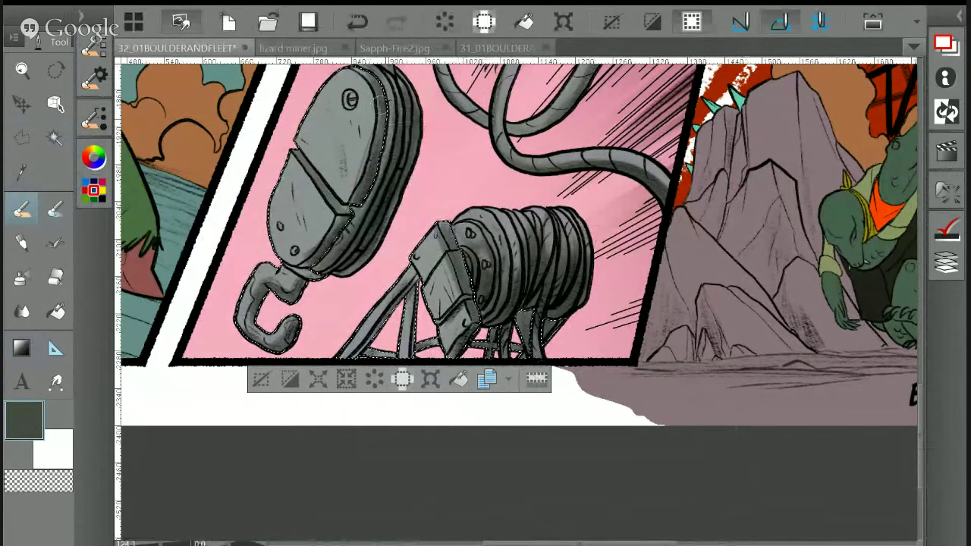
# Sample the winch bracket's grey, lighten it to H 270, S 8, V 72, and paint highlights on the pulley's lower face and the hook
pyautogui.moveTo(441, 91); pyautogui.dragTo(469, 121)
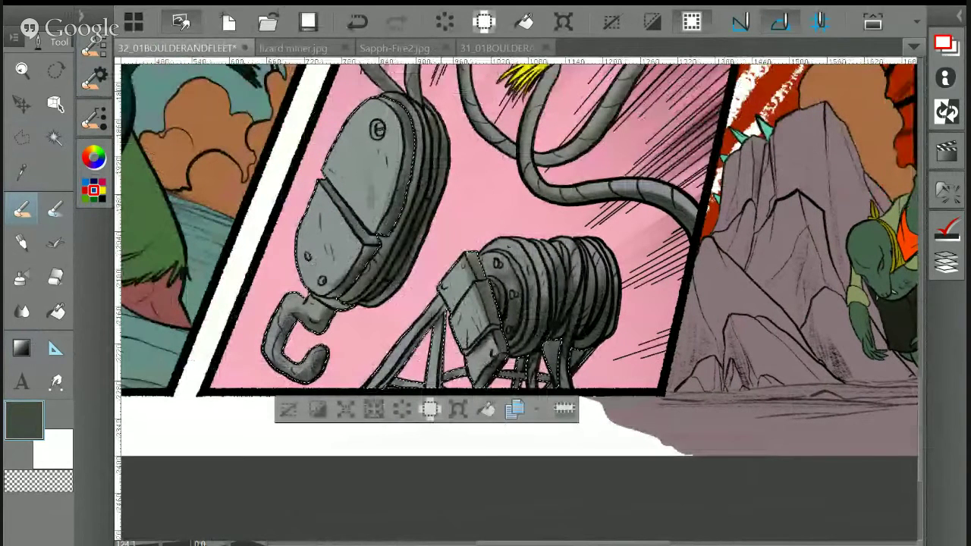
pyautogui.moveTo(470, 122); pyautogui.dragTo(569, 220)
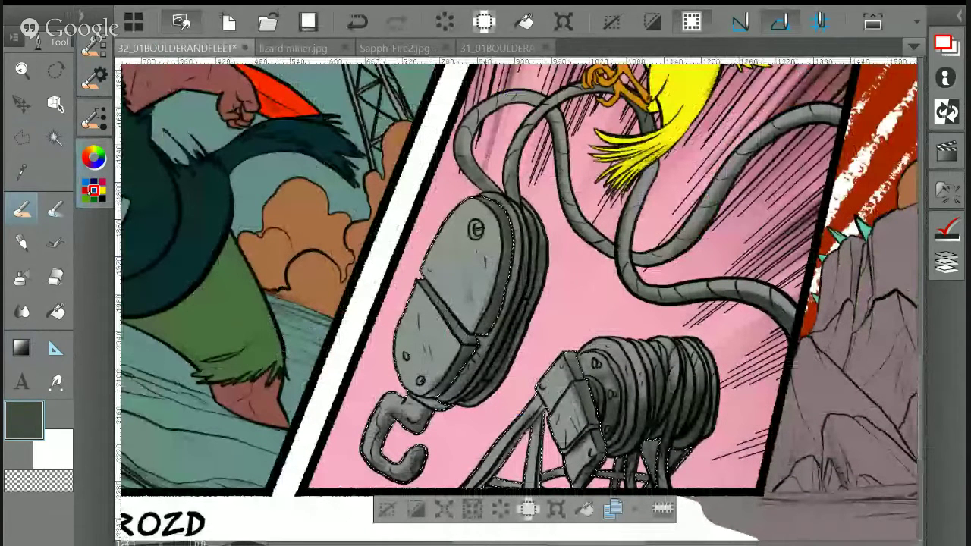
pyautogui.keyDown('alt'); pyautogui.click(570, 405); pyautogui.keyUp('alt')
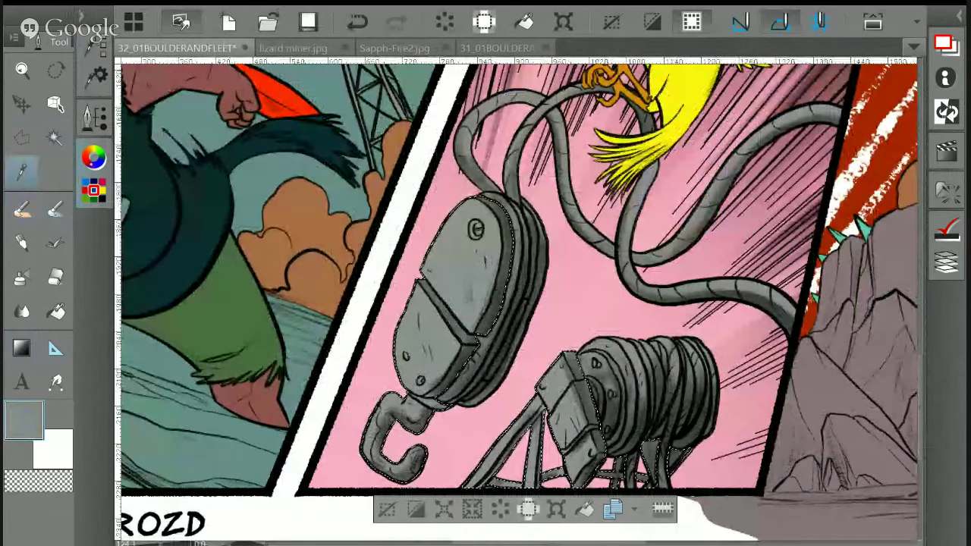
pyautogui.press('Tab')
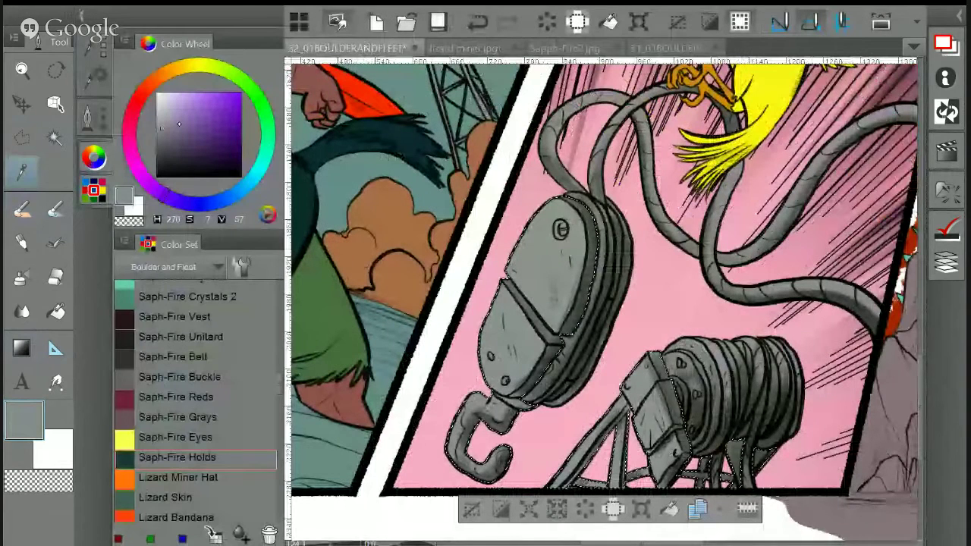
pyautogui.moveTo(516, 296)
pyautogui.mouseDown()
pyautogui.moveTo(537, 212)
pyautogui.moveTo(496, 362)
pyautogui.mouseUp()
pyautogui.moveTo(464, 413); pyautogui.dragTo(455, 455)
# Sample the dark green-grey from the pulley and darken its bolt, the seam and the winch struts with Concept 1 at size 9.9
pyautogui.press('alt')
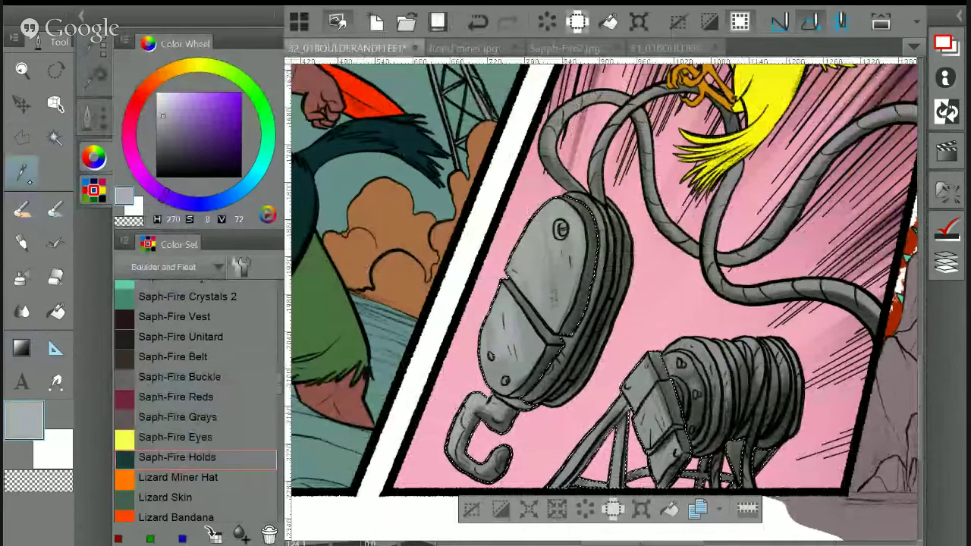
pyautogui.keyDown('alt'); pyautogui.click(607, 226); pyautogui.keyUp('alt')
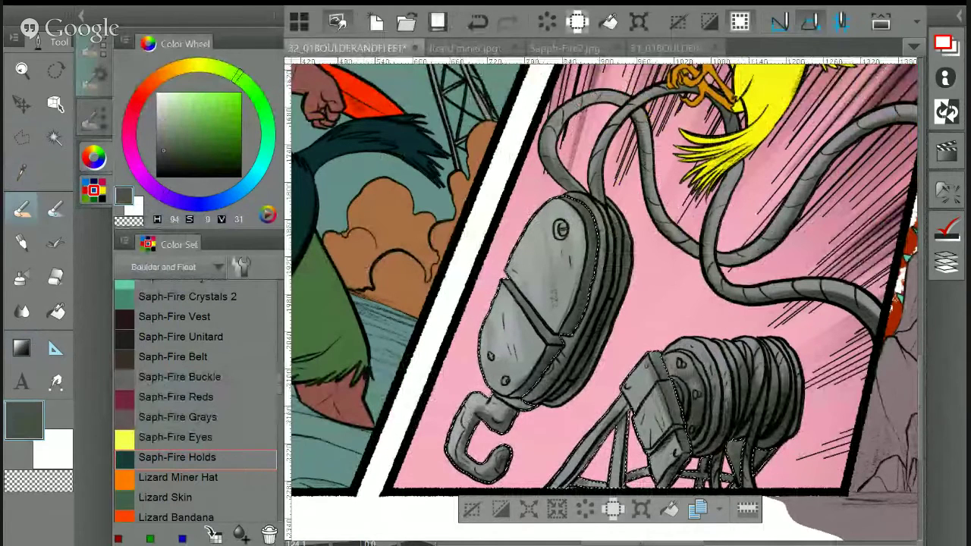
pyautogui.click(94, 74)
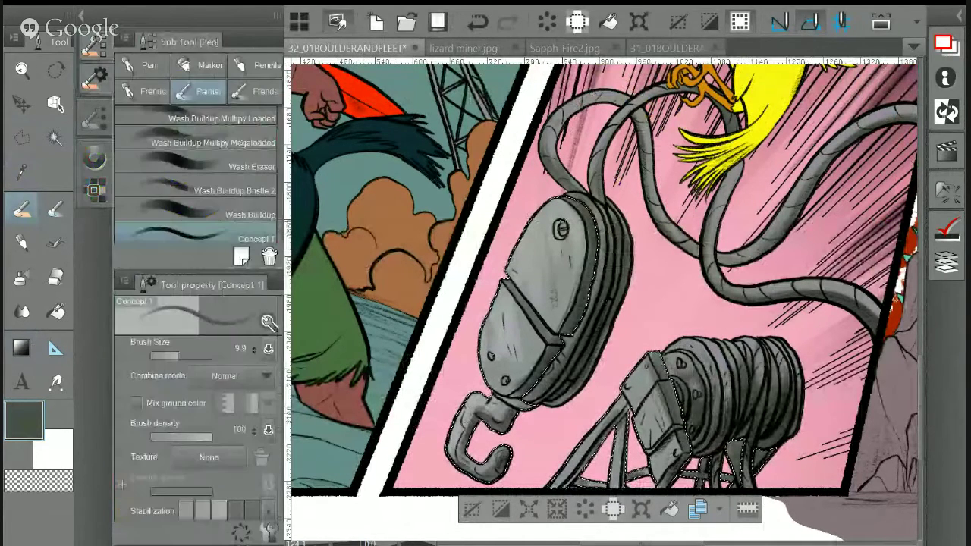
pyautogui.moveTo(556, 223)
pyautogui.mouseDown()
pyautogui.moveTo(562, 236)
pyautogui.moveTo(556, 226)
pyautogui.mouseUp()
pyautogui.moveTo(508, 285); pyautogui.dragTo(538, 319)
pyautogui.moveTo(584, 478); pyautogui.dragTo(652, 454)
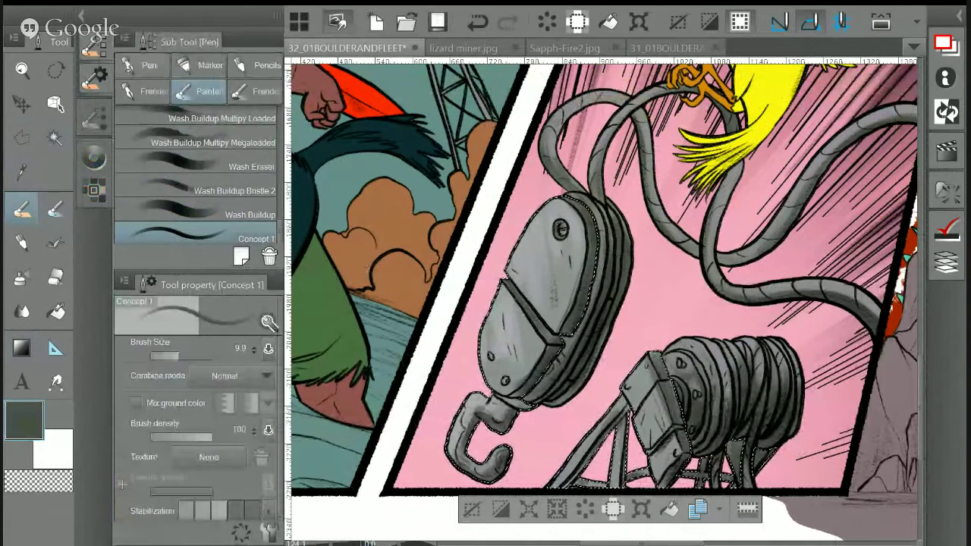
# Sample a light grey from the pulley and paint highlights on its face, the hook and the winch bracket with Dry Brush Inker at size 61.2
pyautogui.click(144, 91)
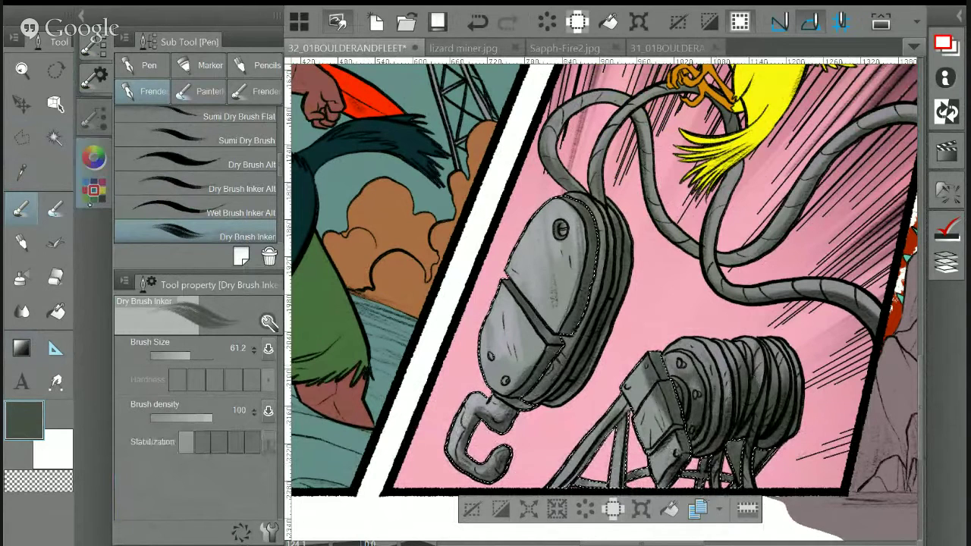
pyautogui.press('i')
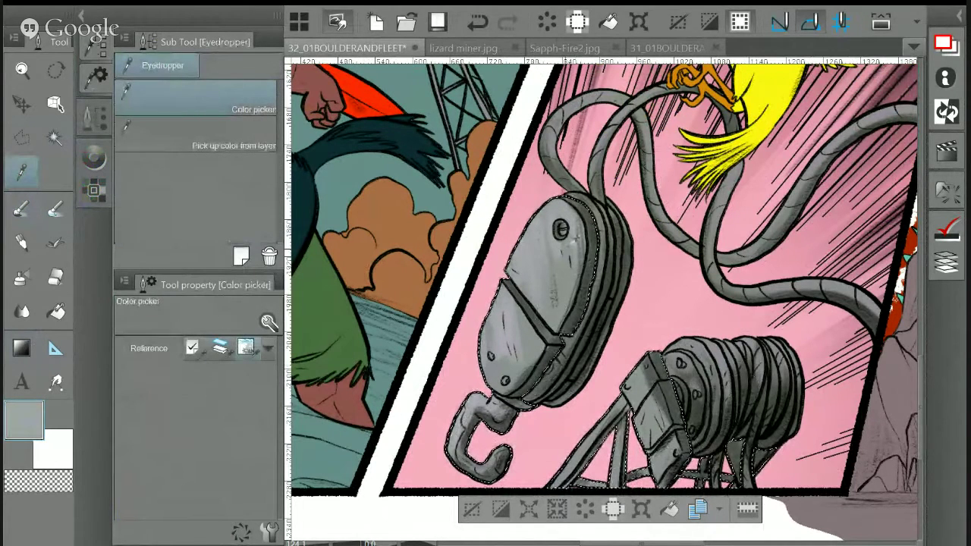
pyautogui.press('p')
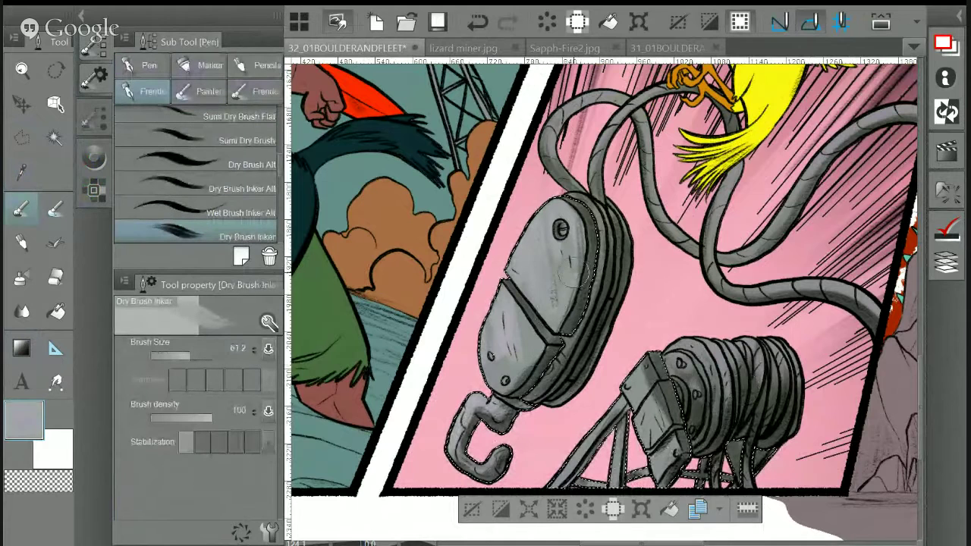
pyautogui.moveTo(573, 280); pyautogui.dragTo(588, 228)
pyautogui.moveTo(538, 315)
pyautogui.mouseDown()
pyautogui.moveTo(525, 368)
pyautogui.moveTo(546, 330)
pyautogui.mouseUp()
pyautogui.moveTo(593, 220); pyautogui.dragTo(558, 319)
pyautogui.moveTo(489, 296); pyautogui.dragTo(485, 341)
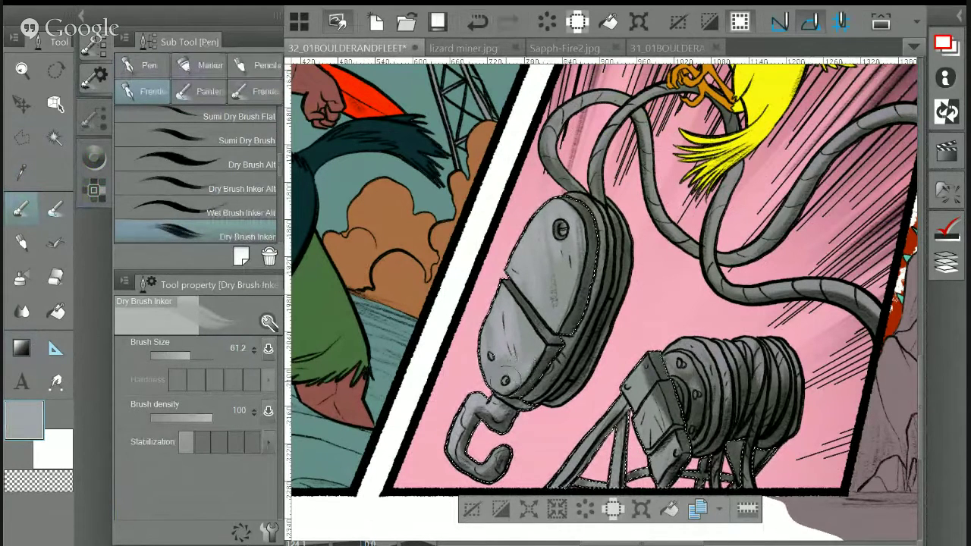
pyautogui.moveTo(504, 394); pyautogui.dragTo(474, 413)
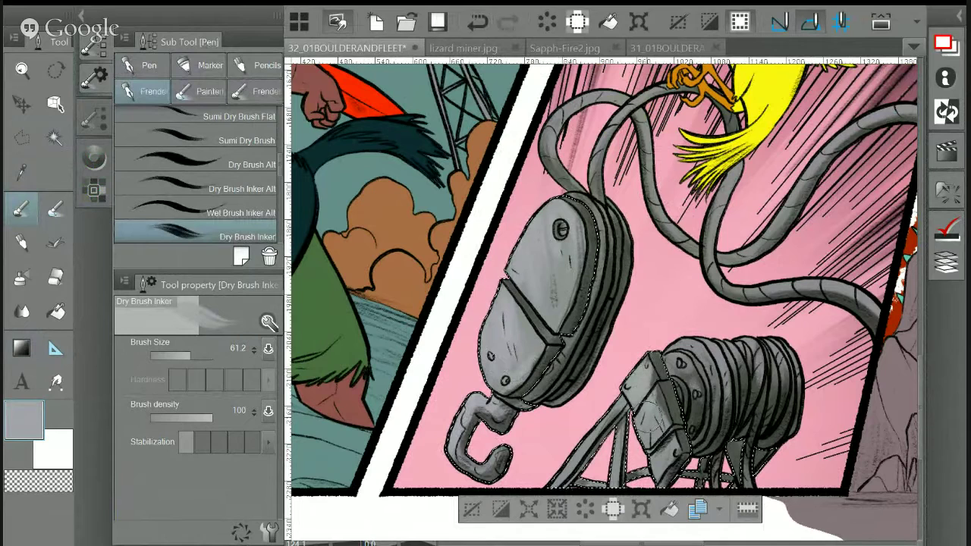
pyautogui.moveTo(659, 408); pyautogui.dragTo(670, 438)
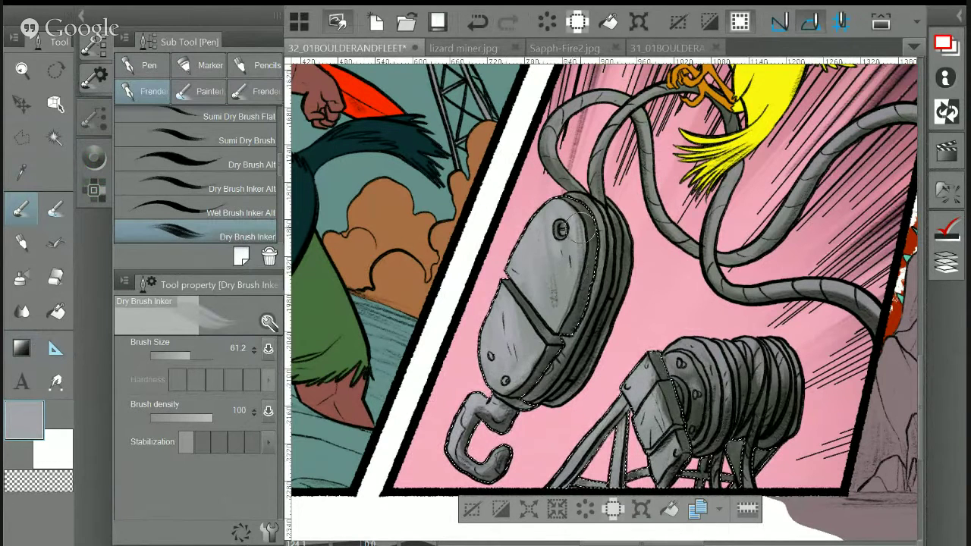
# Sample light and dark greys from the pulley, touch up its lower edge with Dry Brush Inker at size 30, and clear the selection
pyautogui.press('i')
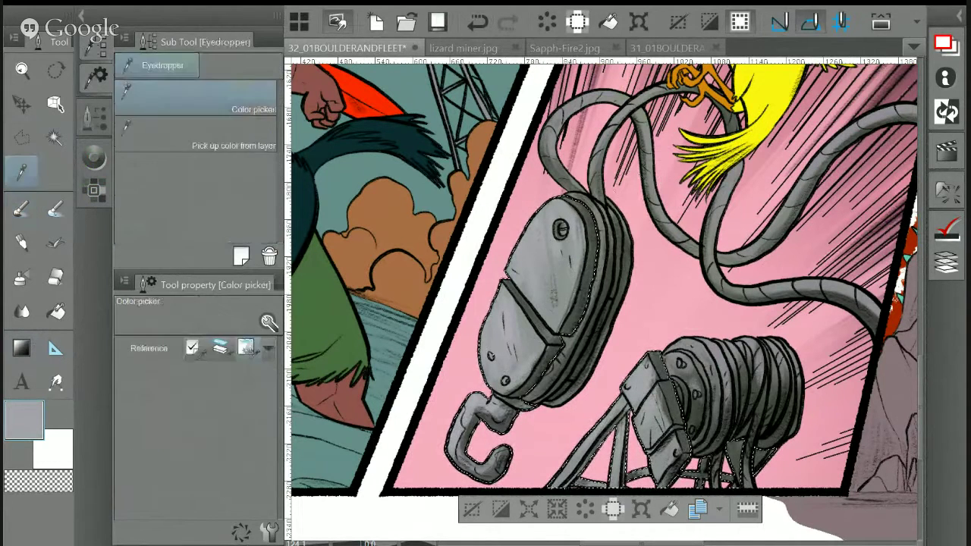
pyautogui.press('p')
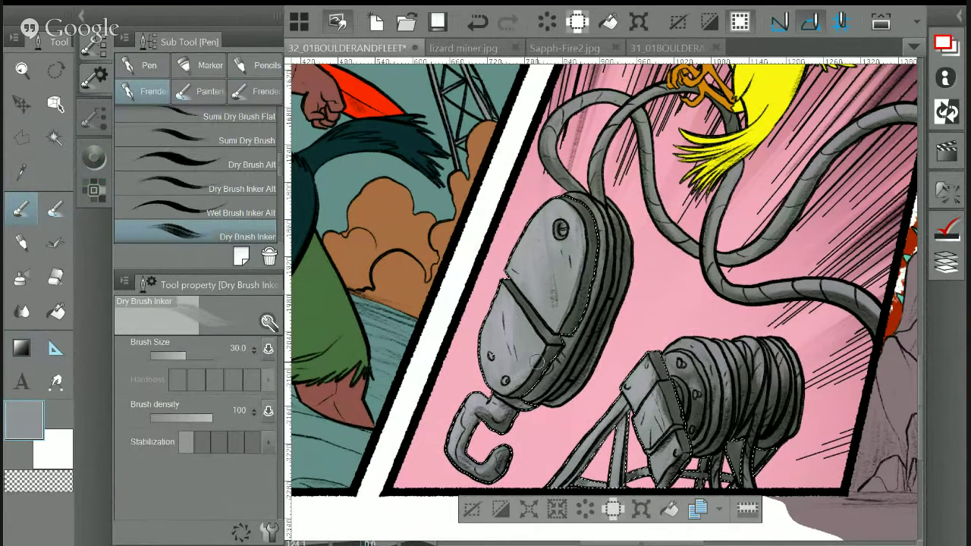
pyautogui.press('i')
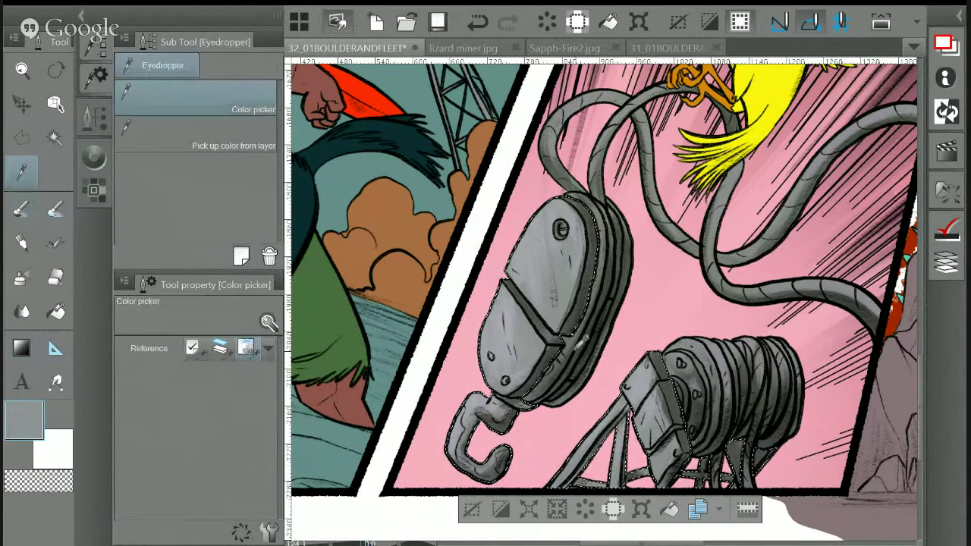
pyautogui.click(582, 343)
pyautogui.press('p')
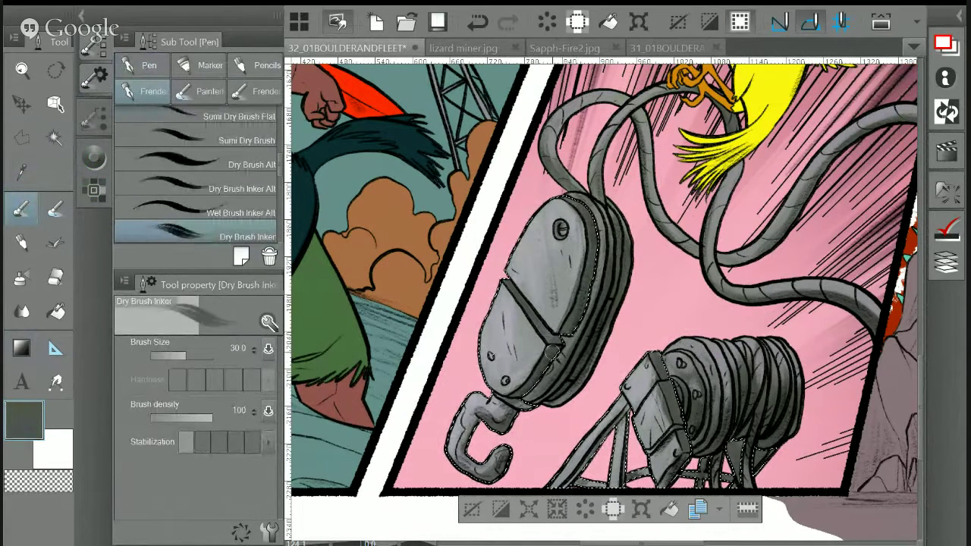
pyautogui.click(472, 509)
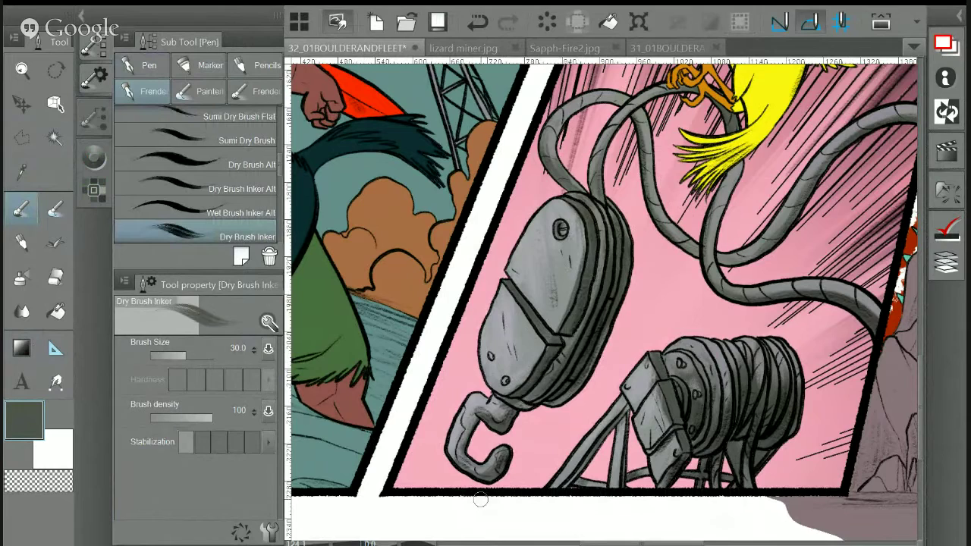
# Auto-select the flat yellow of the bird above the pulley, referring to the edited layer only
pyautogui.moveTo(480, 499); pyautogui.dragTo(438, 456)
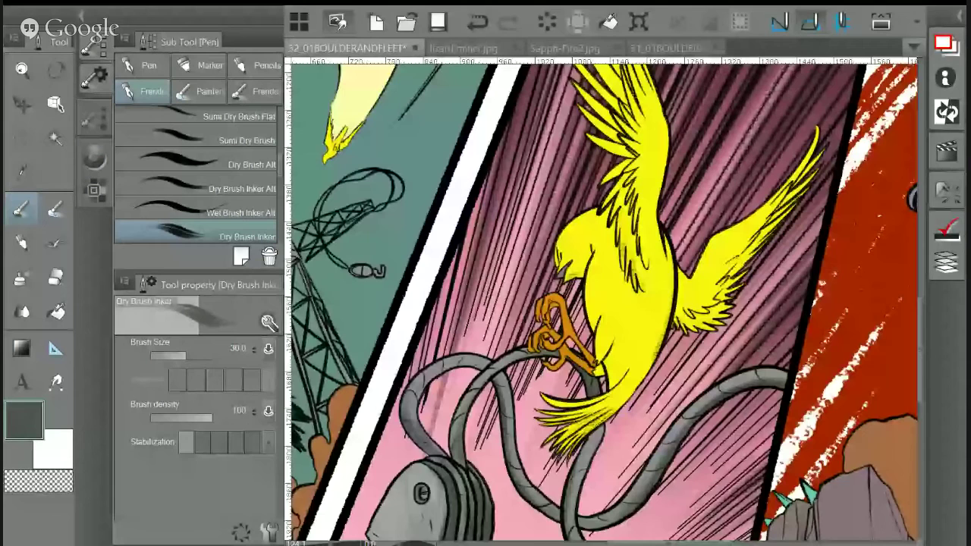
pyautogui.press('w')
pyautogui.click(629, 288)
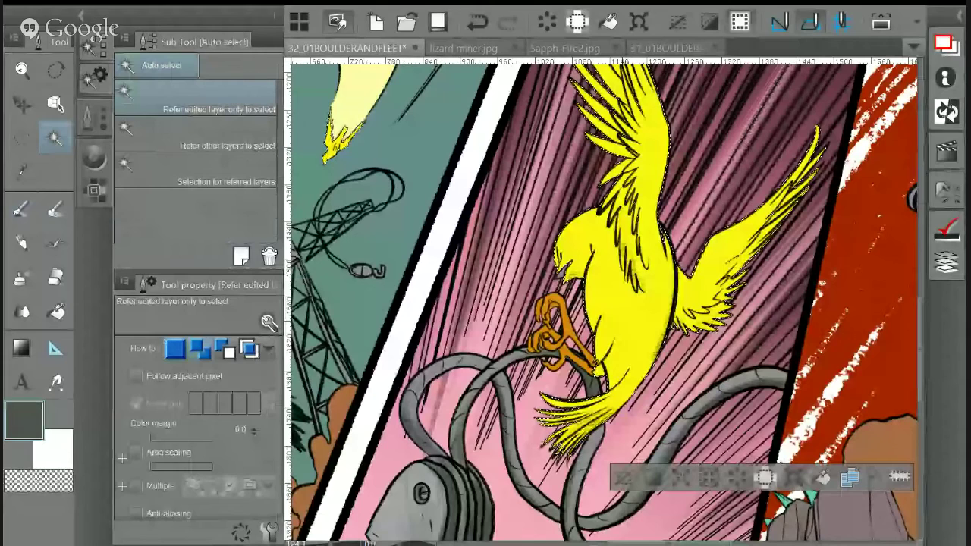
pyautogui.scroll(-1, 742, 250)
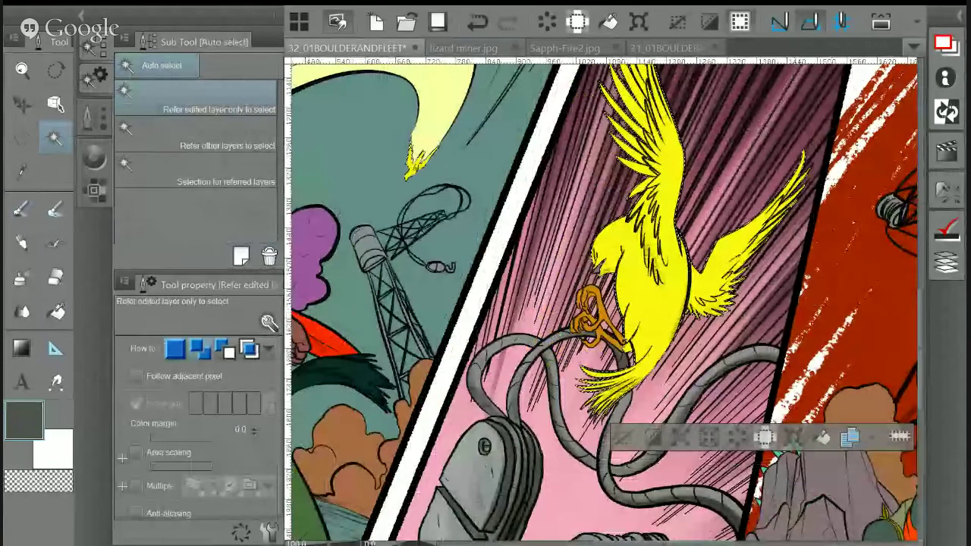
# Sample the bird's bright yellow from the reference page 31_01BOULDERANDFLEET.jpg and return to the 32_01BOULDERANDFLEET page
pyautogui.click(666, 48)
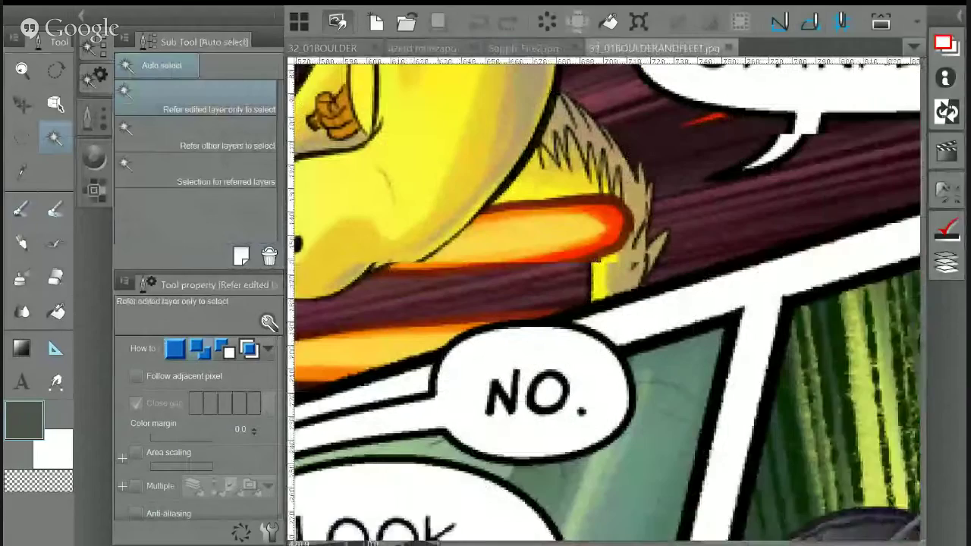
pyautogui.moveTo(546, 258); pyautogui.dragTo(646, 352)
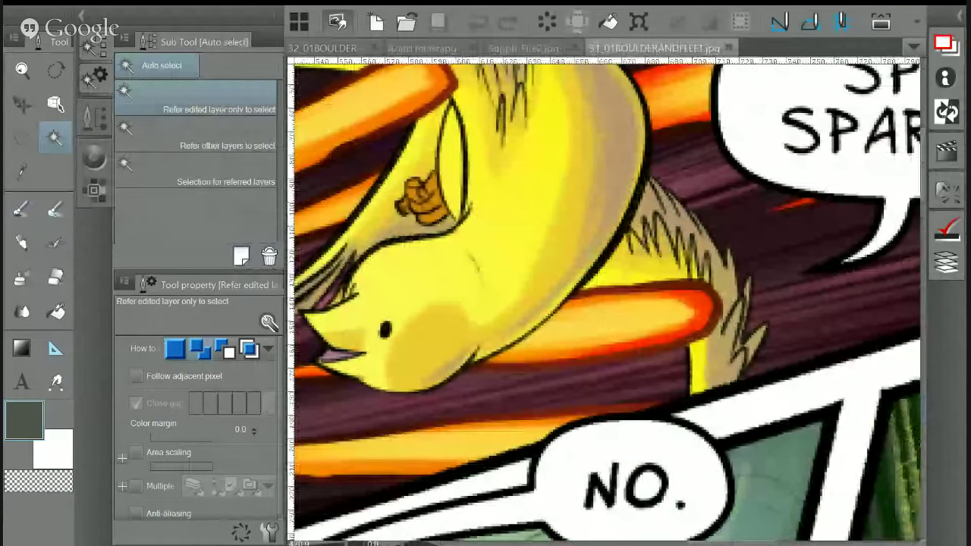
pyautogui.press('i')
pyautogui.scroll(1, 552, 203)
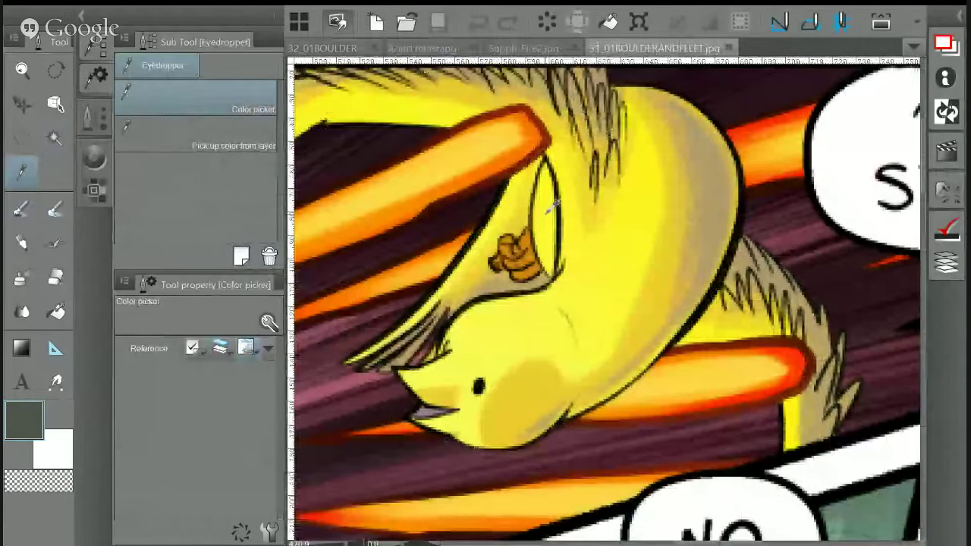
pyautogui.click(549, 211)
pyautogui.click(326, 47)
# Lighten the yellow to H 57, S 37, V 100 and apply it over the selected bird's head and body as foreground-to-transparent gradients
pyautogui.press('g')
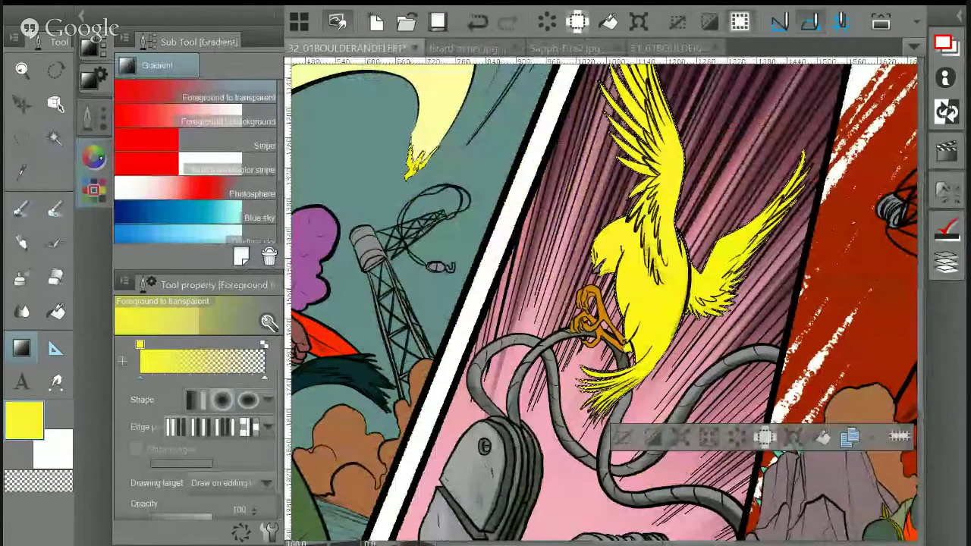
pyautogui.click(97, 158)
pyautogui.click(188, 93)
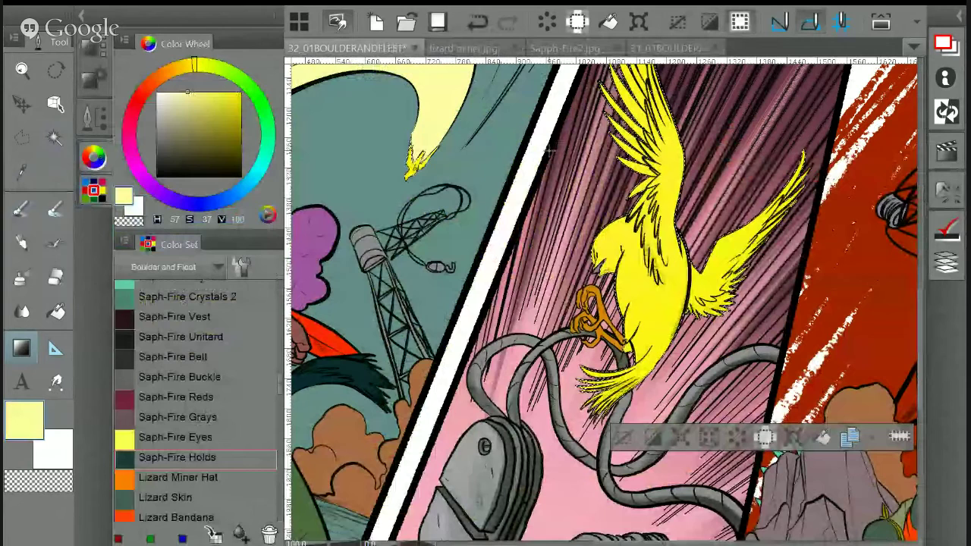
pyautogui.moveTo(551, 151); pyautogui.dragTo(678, 292)
pyautogui.moveTo(515, 306); pyautogui.dragTo(689, 275)
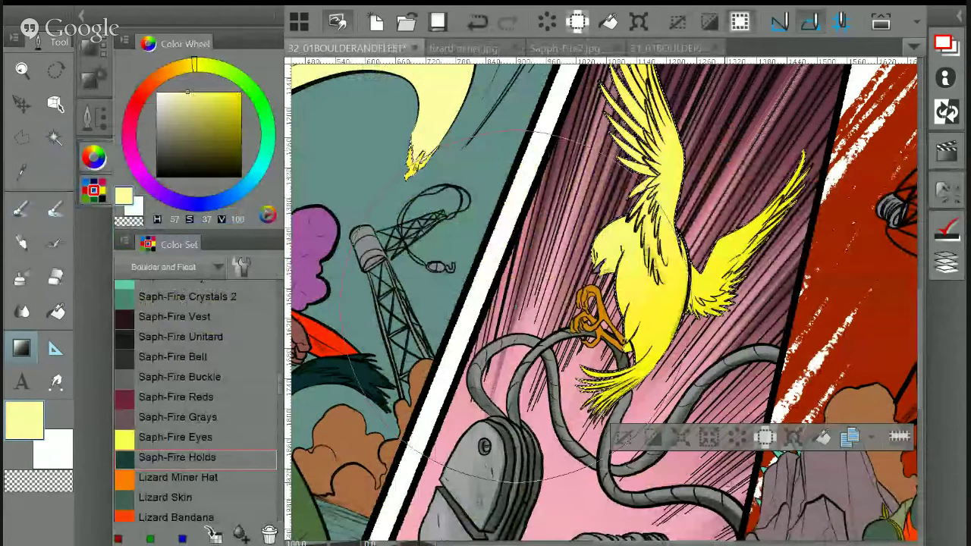
# Sample the golden shadow yellow, H 48, S 79, V 94, from the reference page's bird and set Dry Brush Inker to size 71.8
pyautogui.click(667, 48)
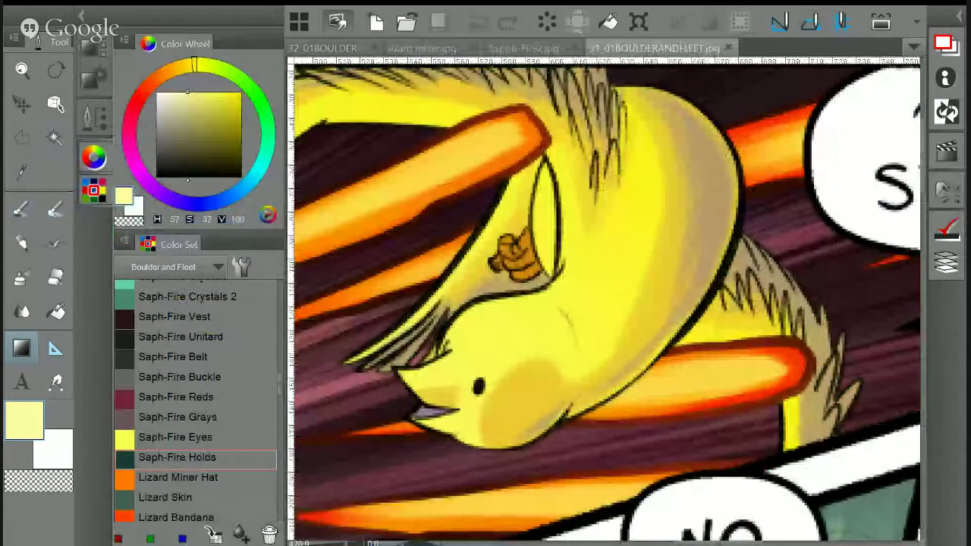
pyautogui.hotkey('ctrl', 'Tab')
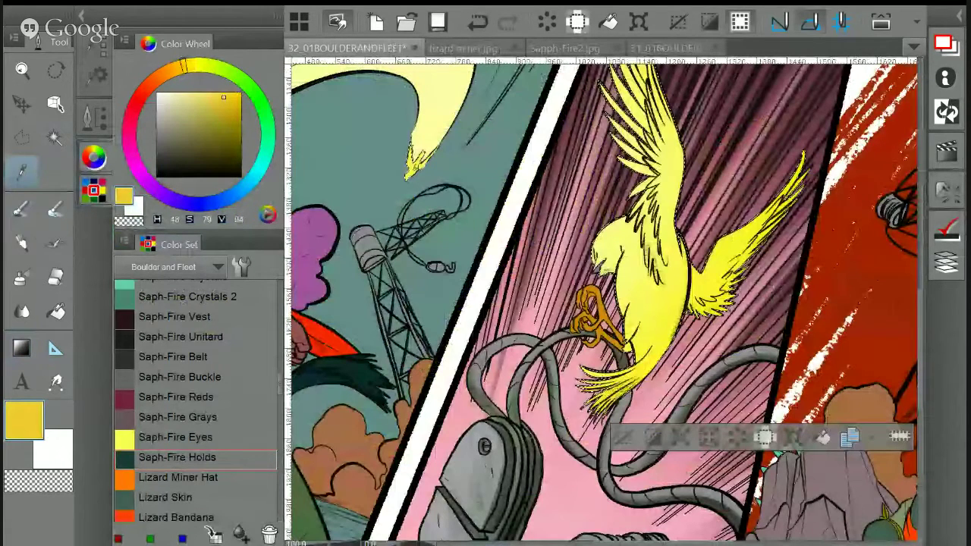
pyautogui.scroll(2, 652, 286)
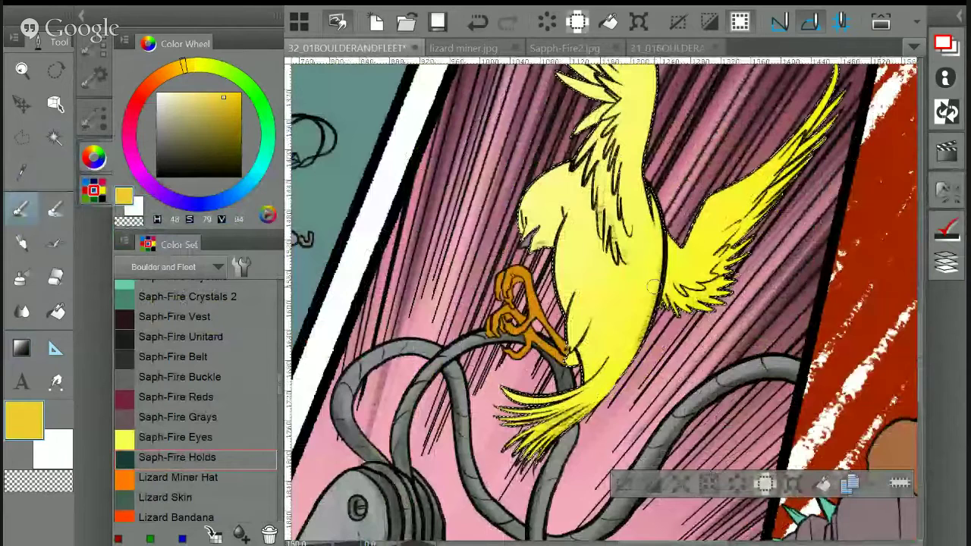
pyautogui.click(94, 78)
pyautogui.click(191, 353)
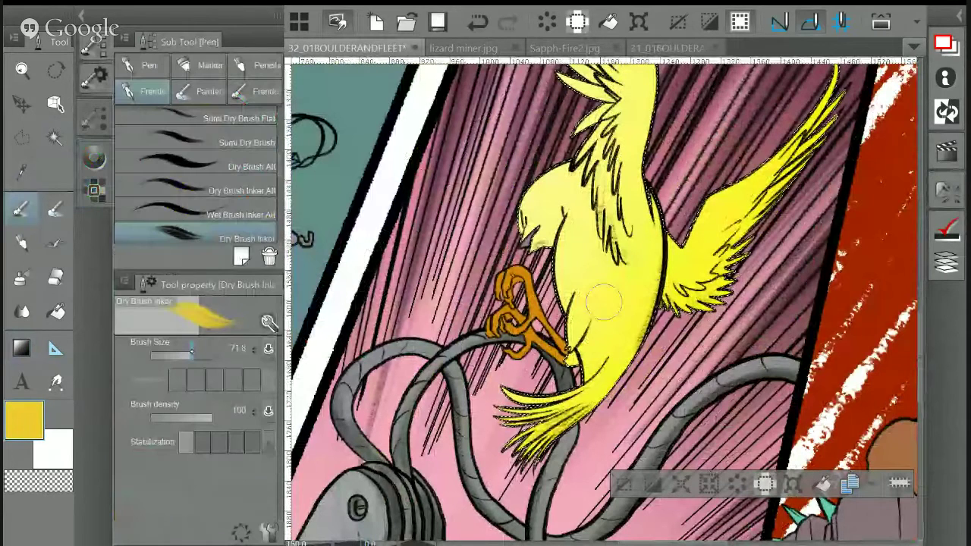
# Paint golden-yellow shadows along the bird's back, over its tail feathers and on the far wing
pyautogui.moveTo(628, 368); pyautogui.dragTo(650, 236)
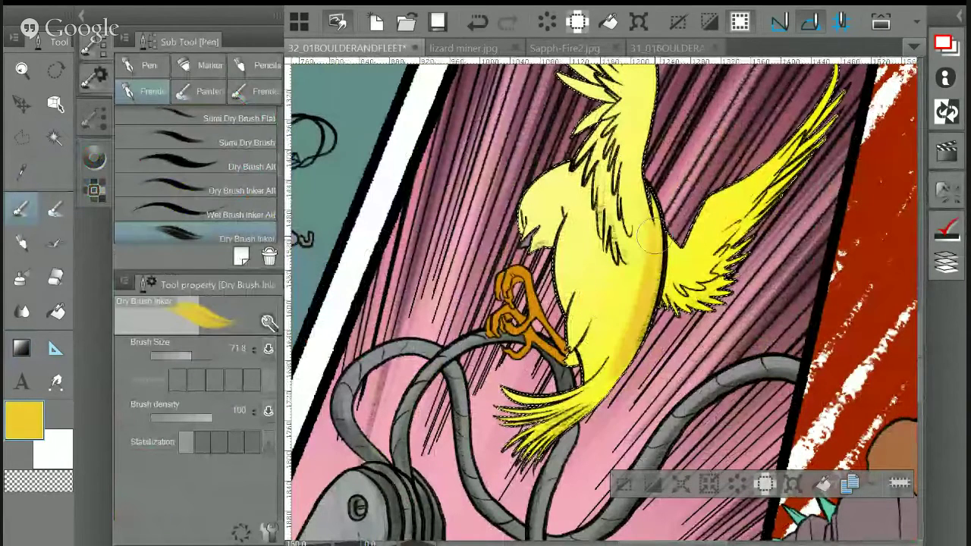
pyautogui.moveTo(565, 429)
pyautogui.mouseDown()
pyautogui.moveTo(587, 361)
pyautogui.moveTo(620, 317)
pyautogui.mouseUp()
pyautogui.moveTo(657, 149)
pyautogui.mouseDown()
pyautogui.moveTo(677, 134)
pyautogui.moveTo(694, 145)
pyautogui.mouseUp()
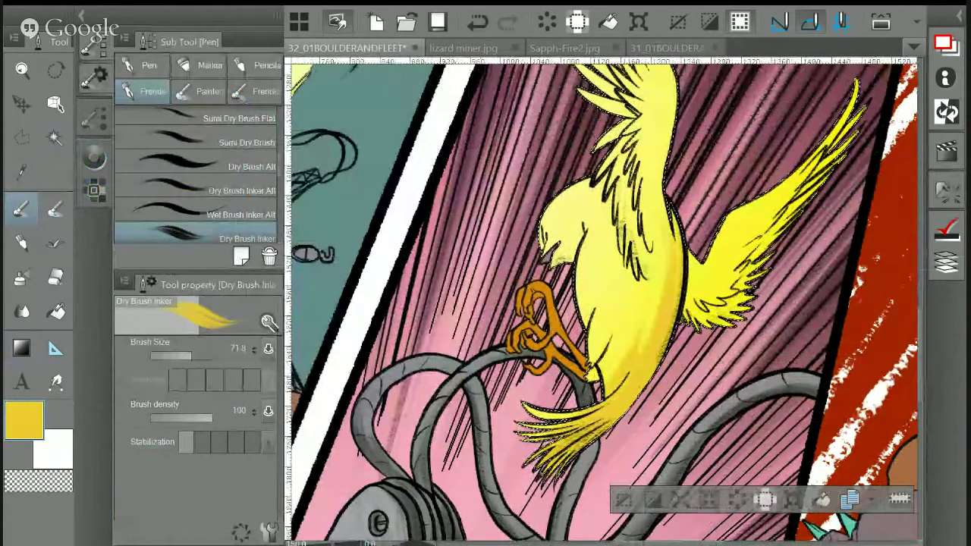
pyautogui.moveTo(557, 411); pyautogui.dragTo(527, 476)
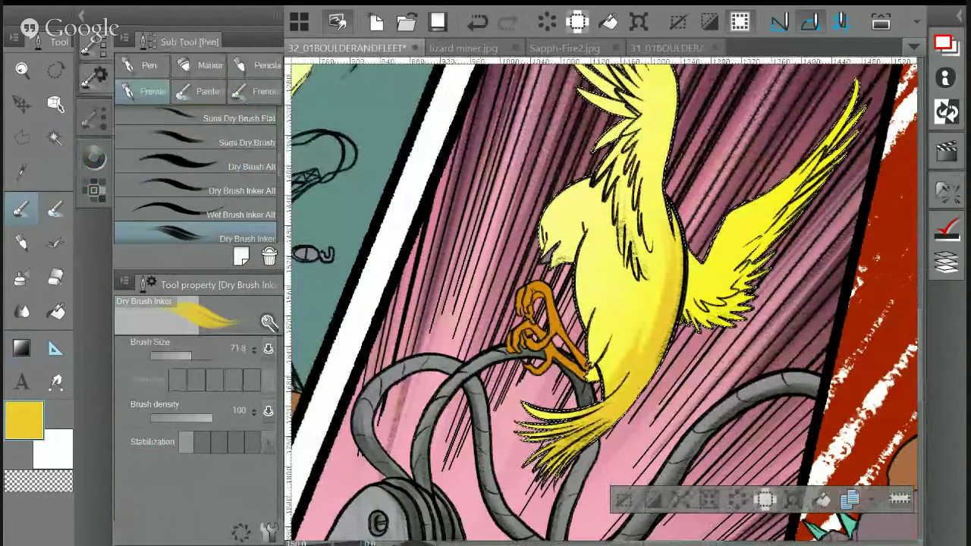
pyautogui.moveTo(796, 220); pyautogui.dragTo(740, 303)
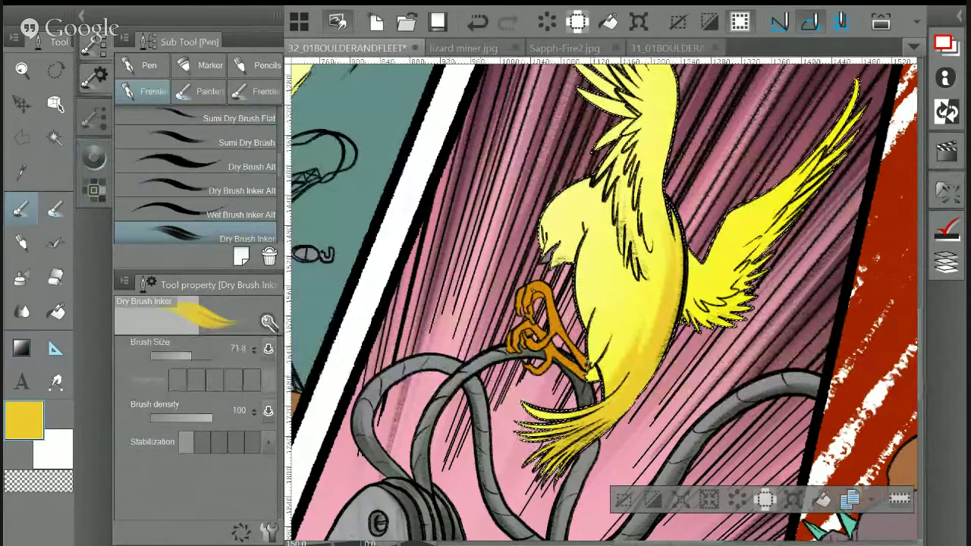
# Shade the base of the bird's raised near wing and its short inner feathers in golden yellow
pyautogui.moveTo(620, 122)
pyautogui.mouseDown()
pyautogui.moveTo(638, 163)
pyautogui.moveTo(654, 138)
pyautogui.mouseUp()
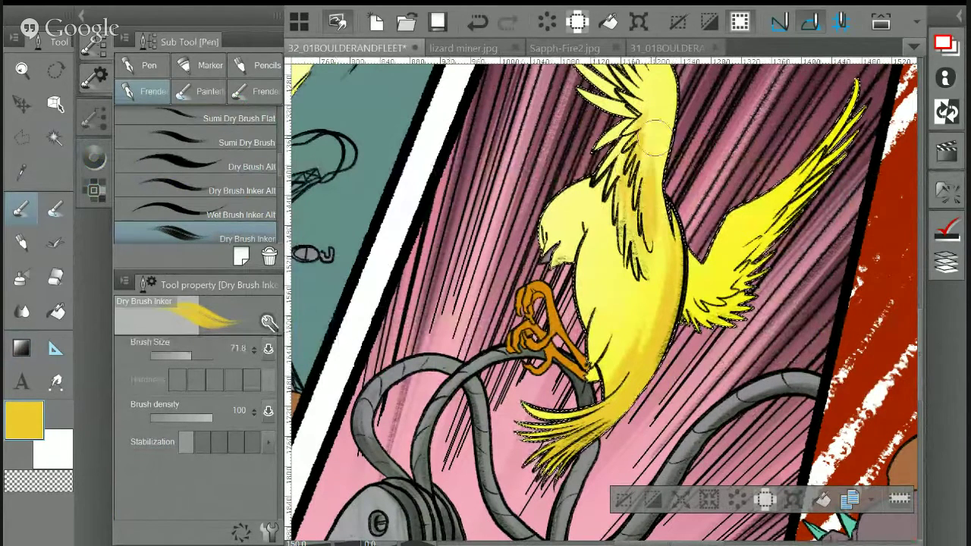
pyautogui.moveTo(658, 220); pyautogui.dragTo(646, 269)
pyautogui.moveTo(637, 121); pyautogui.dragTo(615, 201)
pyautogui.moveTo(633, 91); pyautogui.dragTo(588, 178)
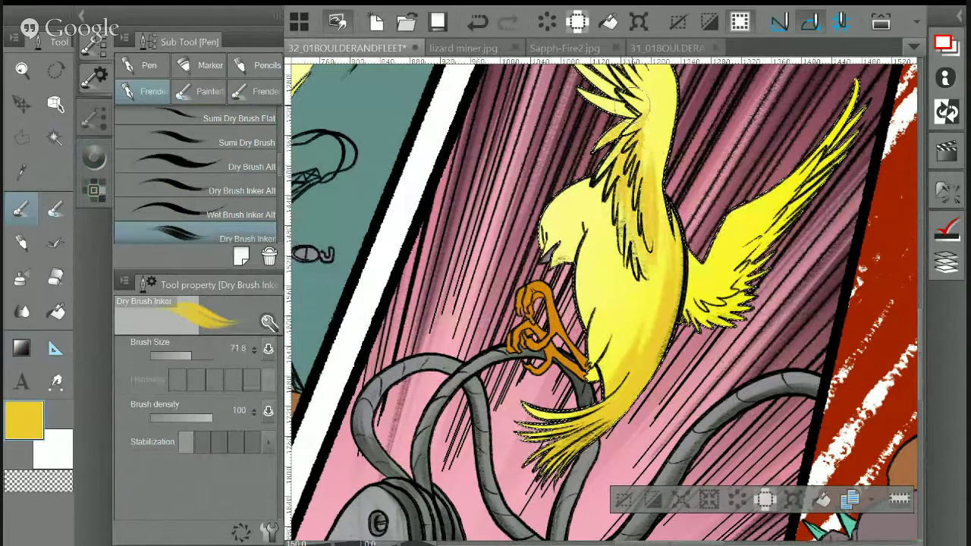
# Shade the raised wing's long outer feathers and the lower feathers of the far wing in golden yellow
pyautogui.scroll(1, 608, 182)
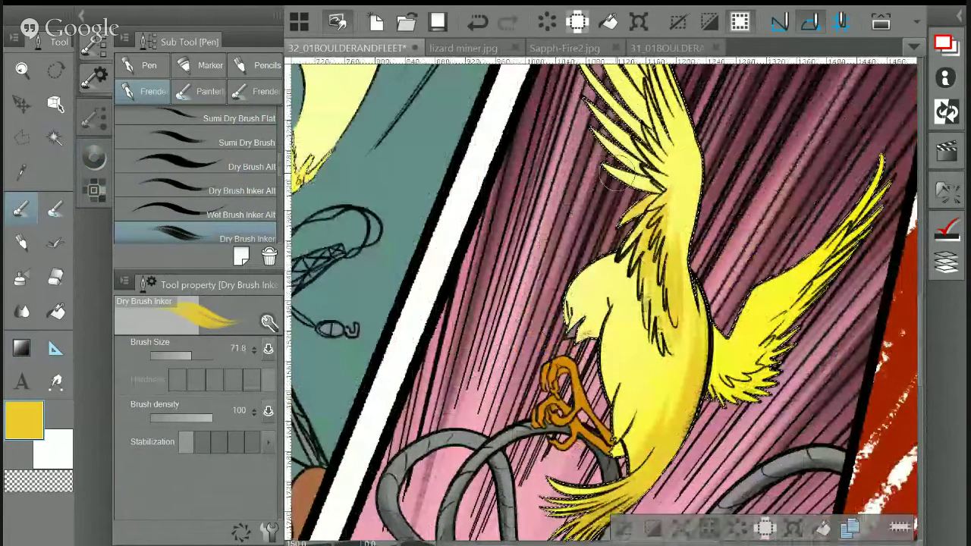
pyautogui.moveTo(644, 122); pyautogui.dragTo(599, 220)
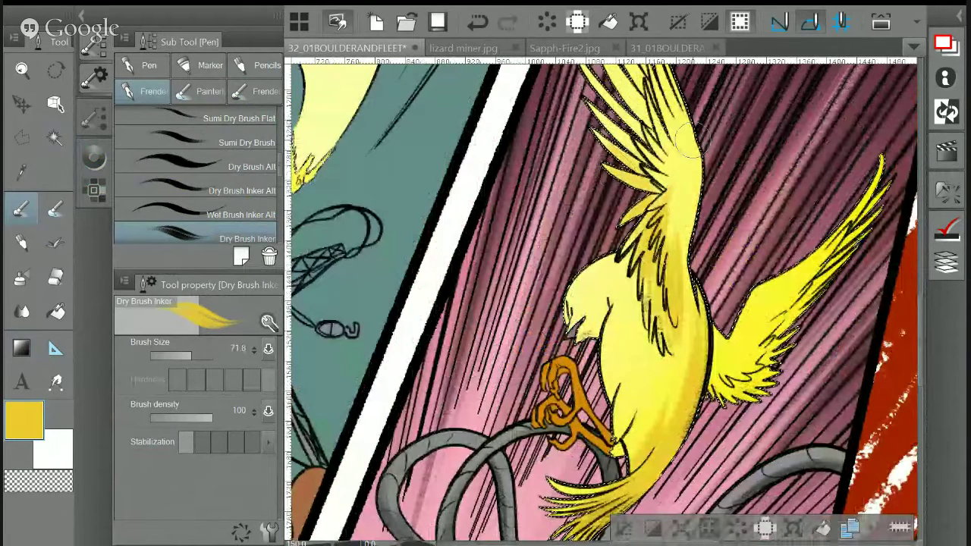
pyautogui.scroll(1, 688, 137)
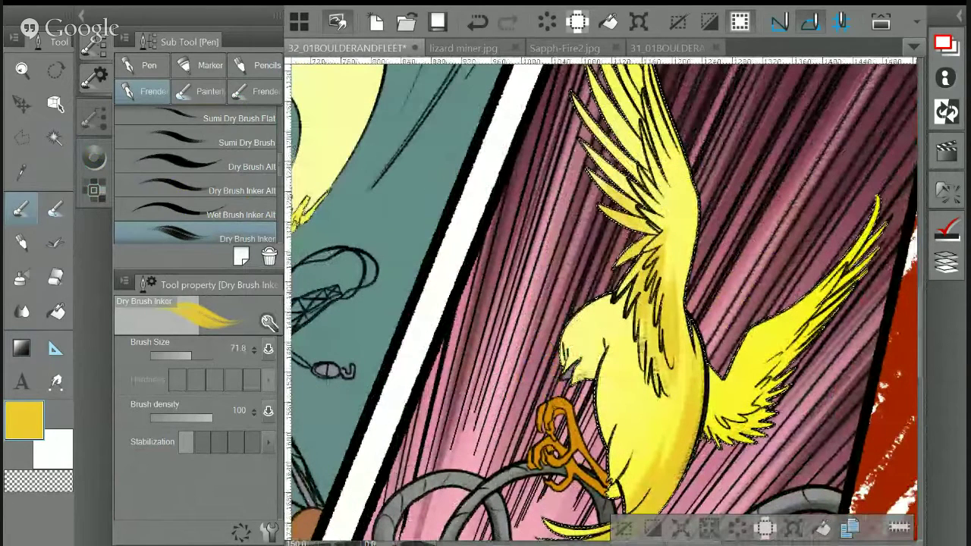
pyautogui.moveTo(599, 84); pyautogui.dragTo(662, 192)
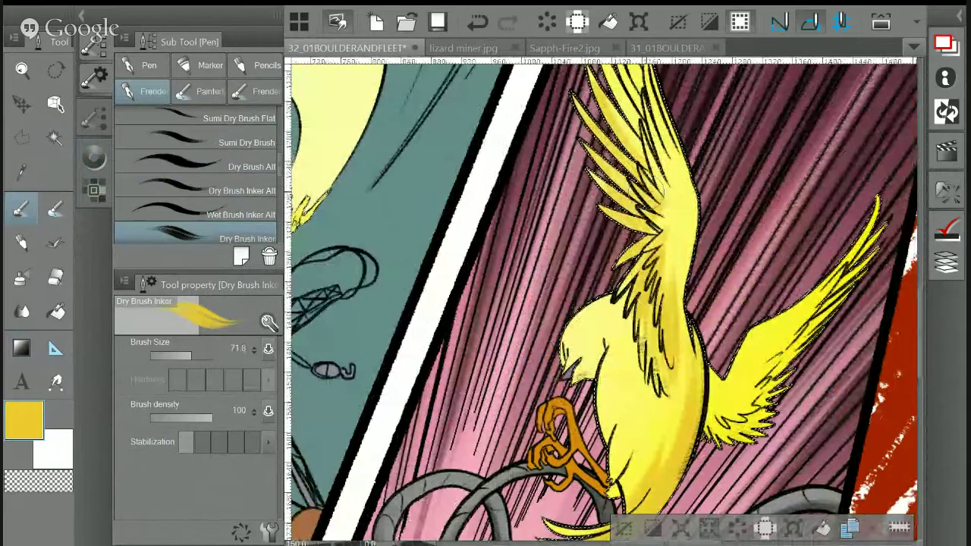
pyautogui.moveTo(788, 385); pyautogui.dragTo(717, 444)
pyautogui.moveTo(789, 343); pyautogui.dragTo(721, 442)
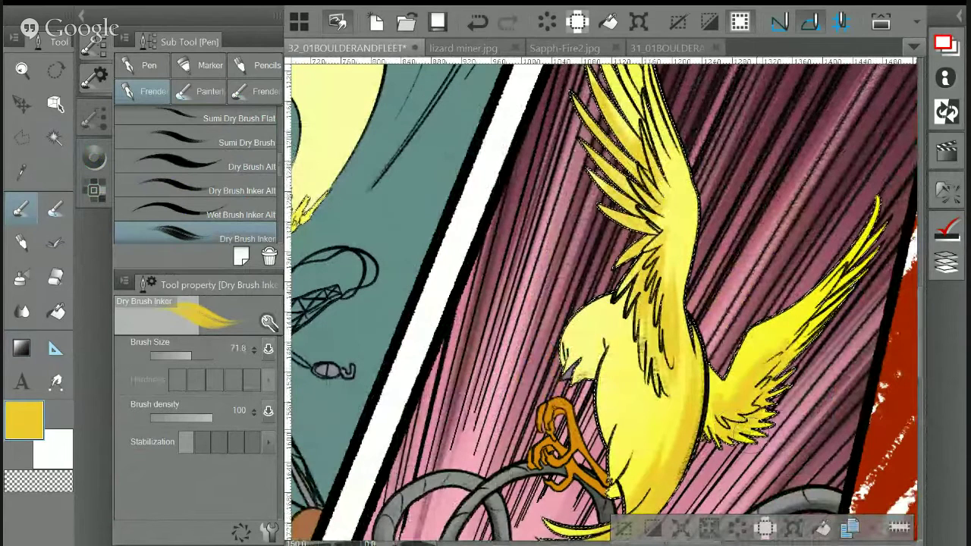
# Shade the far wing's feathers in golden yellow and touch up the bird's cheek with a sampled bright yellow
pyautogui.moveTo(841, 280)
pyautogui.mouseDown()
pyautogui.moveTo(762, 348)
pyautogui.moveTo(737, 414)
pyautogui.mouseUp()
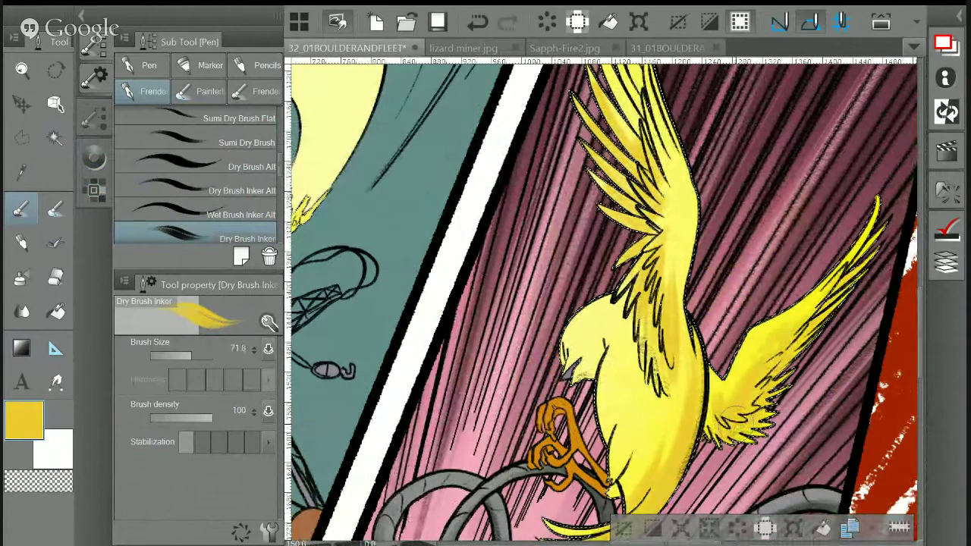
pyautogui.moveTo(873, 247); pyautogui.dragTo(848, 277)
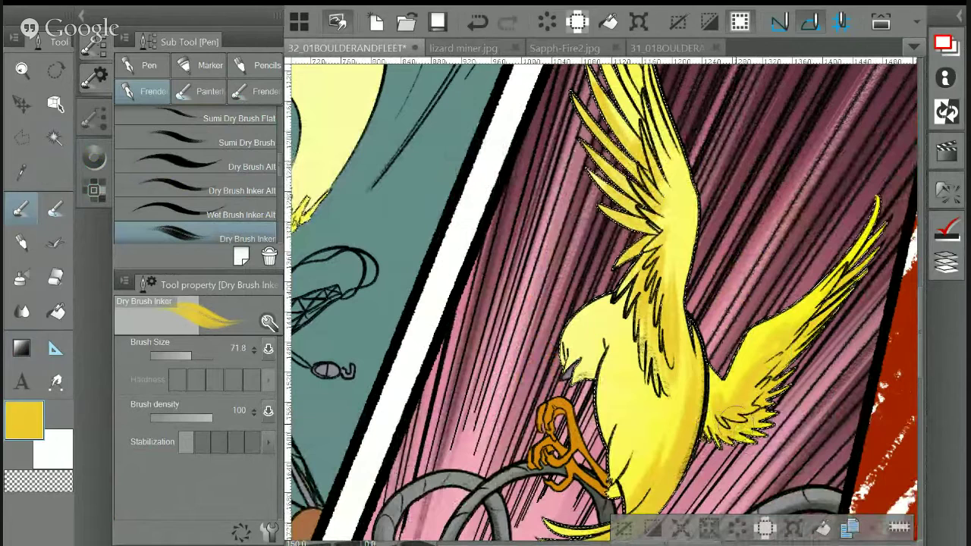
pyautogui.scroll(-2, 599, 303)
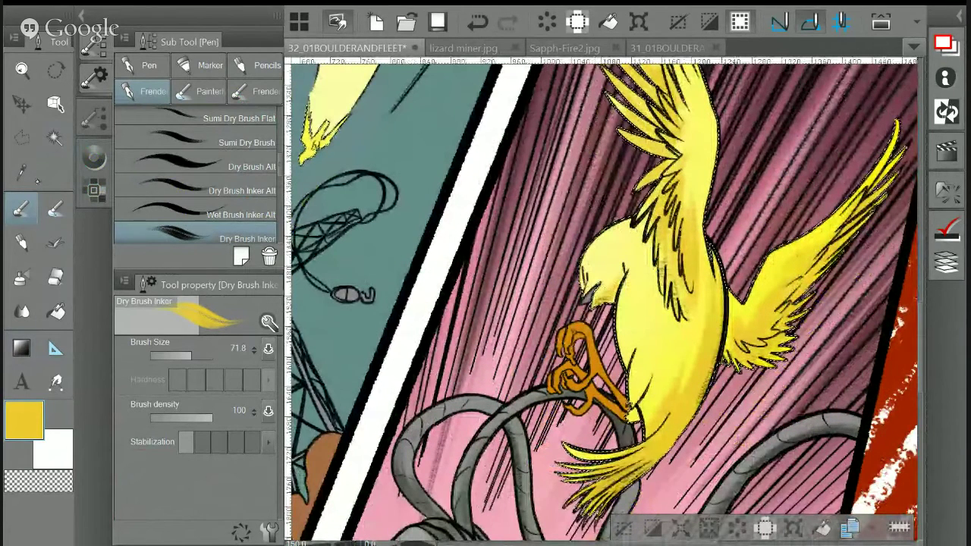
pyautogui.keyDown('alt'); pyautogui.click(626, 269); pyautogui.keyUp('alt')
pyautogui.moveTo(625, 269)
pyautogui.mouseDown()
pyautogui.moveTo(611, 288)
pyautogui.moveTo(620, 273)
pyautogui.moveTo(609, 268)
pyautogui.mouseUp()
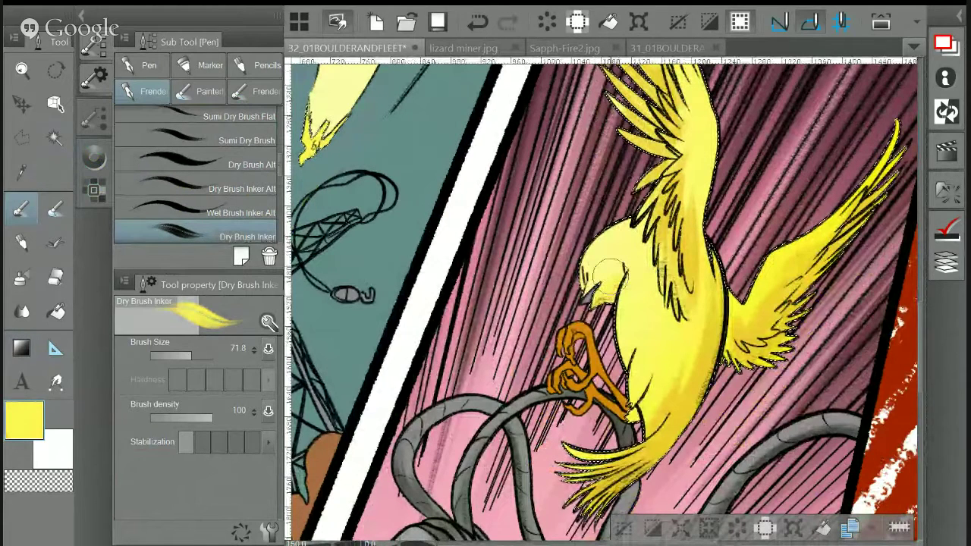
pyautogui.press('i')
pyautogui.press('p')
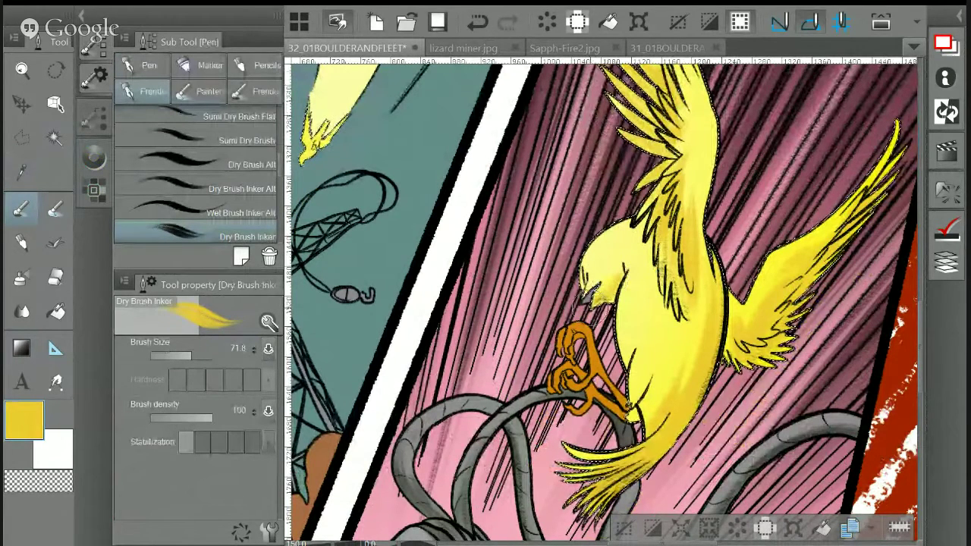
pyautogui.scroll(-2, 603, 303)
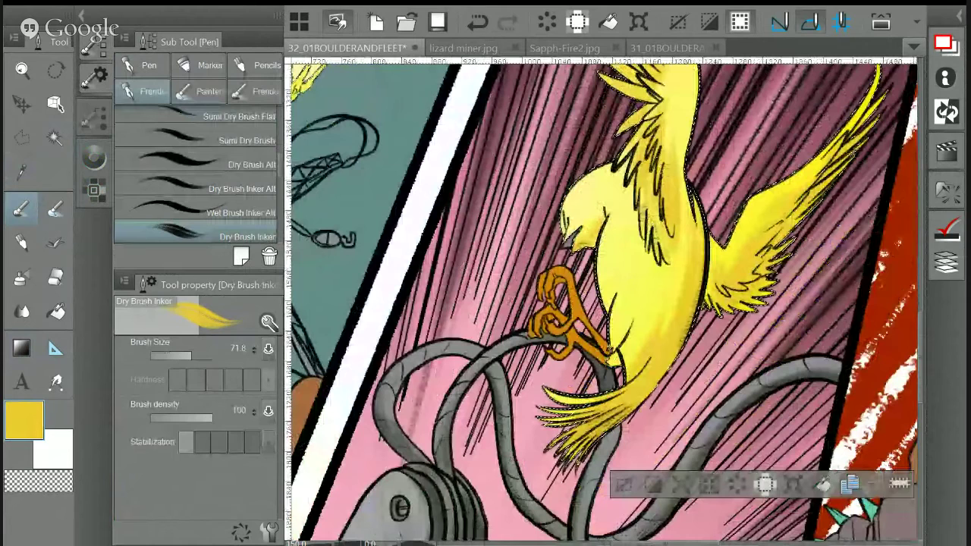
pyautogui.scroll(2, 603, 303)
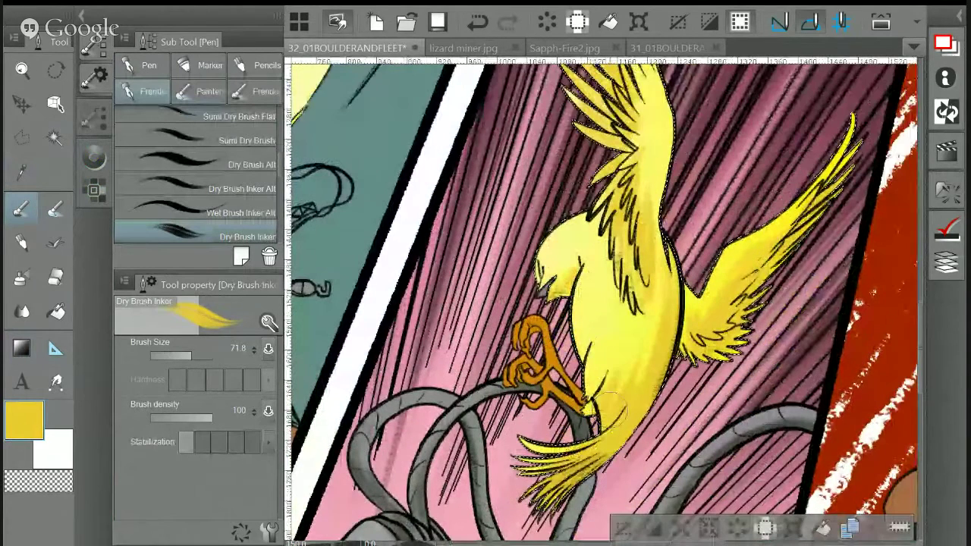
# Sample the tan shadow color from the reference page's bird and shade the back, tail feathers and far wing
pyautogui.click(667, 48)
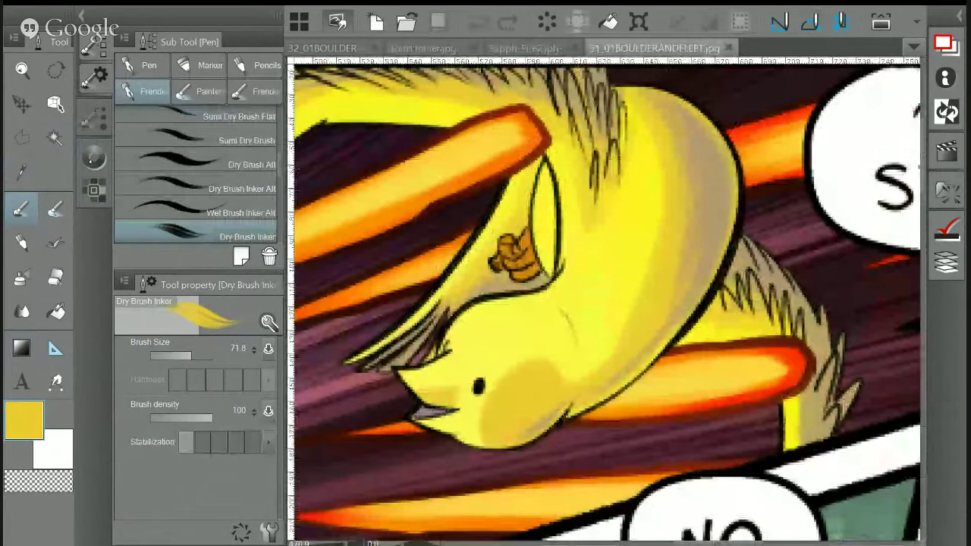
pyautogui.keyDown('alt'); pyautogui.click(706, 197); pyautogui.keyUp('alt')
pyautogui.click(323, 48)
pyautogui.moveTo(679, 277)
pyautogui.mouseDown()
pyautogui.moveTo(632, 439)
pyautogui.moveTo(555, 502)
pyautogui.mouseUp()
pyautogui.moveTo(653, 361)
pyautogui.mouseDown()
pyautogui.moveTo(639, 402)
pyautogui.moveTo(670, 342)
pyautogui.moveTo(750, 329)
pyautogui.moveTo(813, 199)
pyautogui.moveTo(803, 235)
pyautogui.mouseUp()
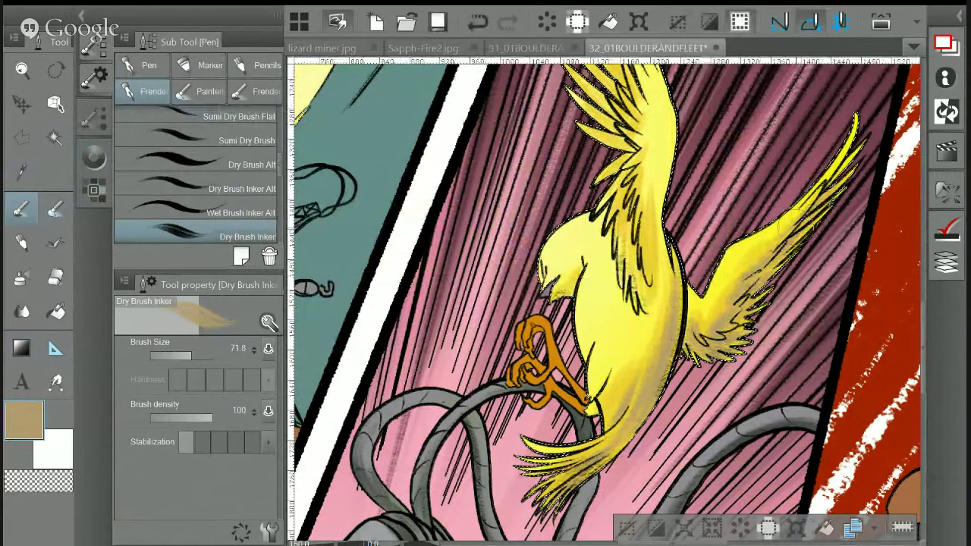
pyautogui.moveTo(736, 326)
pyautogui.mouseDown()
pyautogui.moveTo(720, 357)
pyautogui.moveTo(686, 341)
pyautogui.moveTo(717, 288)
pyautogui.mouseUp()
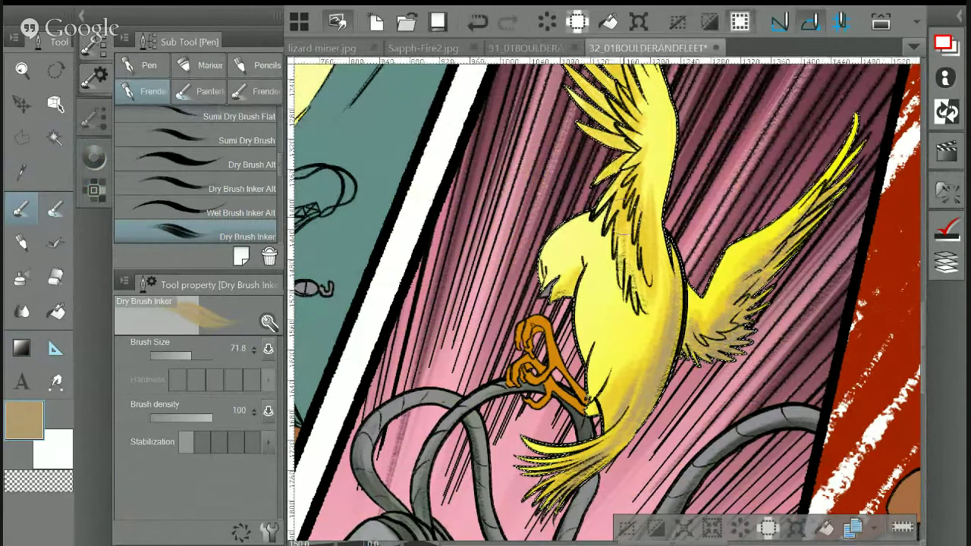
# Shade the raised near wing's short inner feathers and the upper back at its base in tan, undoing the last stroke
pyautogui.moveTo(641, 258)
pyautogui.mouseDown()
pyautogui.moveTo(629, 298)
pyautogui.moveTo(637, 224)
pyautogui.mouseUp()
pyautogui.moveTo(640, 304); pyautogui.dragTo(645, 232)
pyautogui.moveTo(652, 288); pyautogui.dragTo(656, 210)
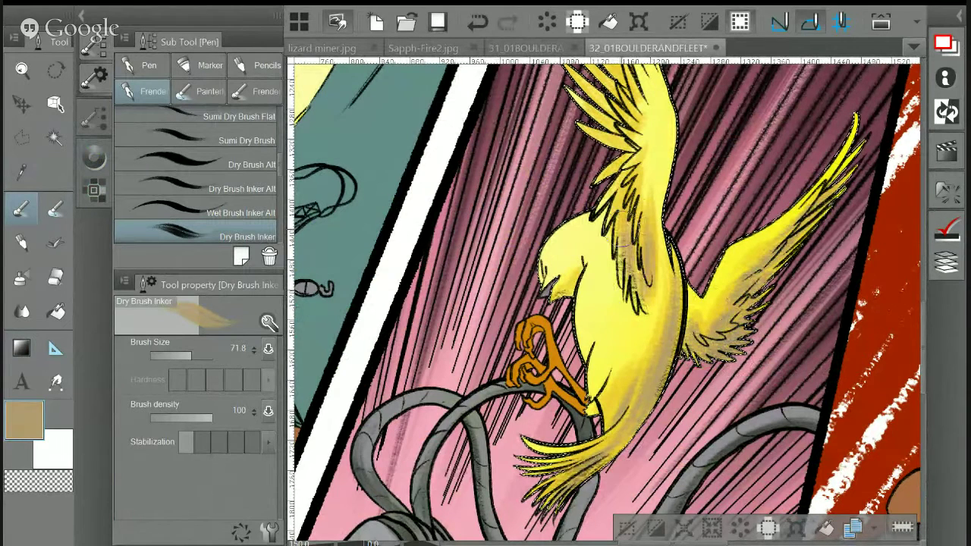
pyautogui.moveTo(633, 247)
pyautogui.mouseDown()
pyautogui.moveTo(611, 228)
pyautogui.moveTo(618, 185)
pyautogui.moveTo(599, 152)
pyautogui.moveTo(607, 148)
pyautogui.mouseUp()
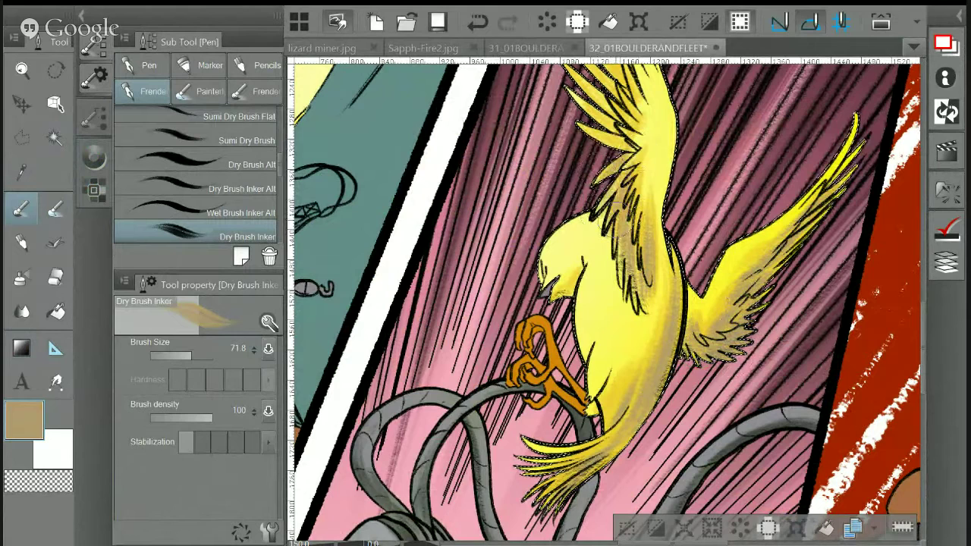
pyautogui.moveTo(629, 197); pyautogui.dragTo(624, 220)
pyautogui.moveTo(624, 261)
pyautogui.mouseDown()
pyautogui.moveTo(634, 303)
pyautogui.moveTo(652, 276)
pyautogui.mouseUp()
pyautogui.moveTo(660, 311)
pyautogui.mouseDown()
pyautogui.moveTo(667, 250)
pyautogui.moveTo(658, 252)
pyautogui.moveTo(672, 246)
pyautogui.moveTo(678, 288)
pyautogui.mouseUp()
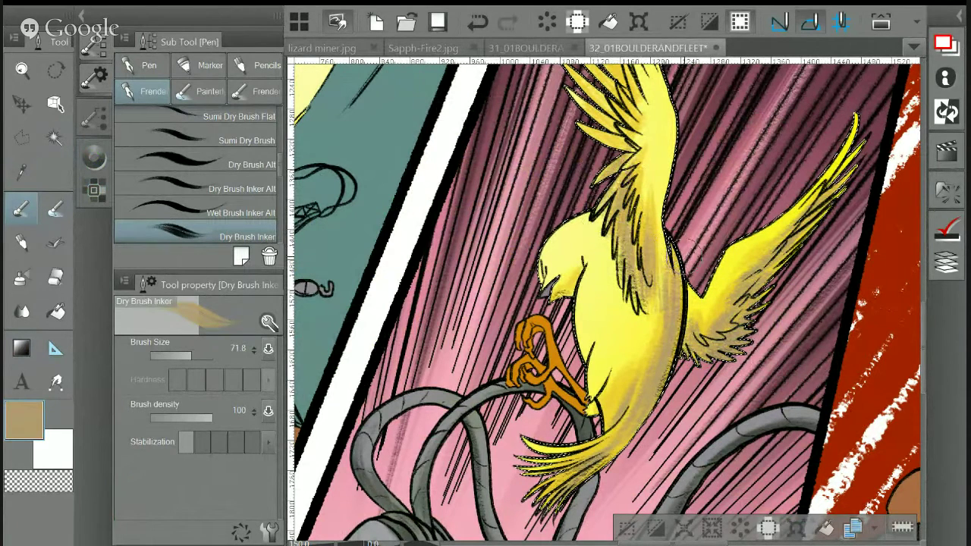
pyautogui.moveTo(679, 341)
pyautogui.mouseDown()
pyautogui.moveTo(671, 295)
pyautogui.moveTo(651, 279)
pyautogui.mouseUp()
pyautogui.moveTo(658, 318); pyautogui.dragTo(666, 254)
pyautogui.hotkey('ctrl', 'z')
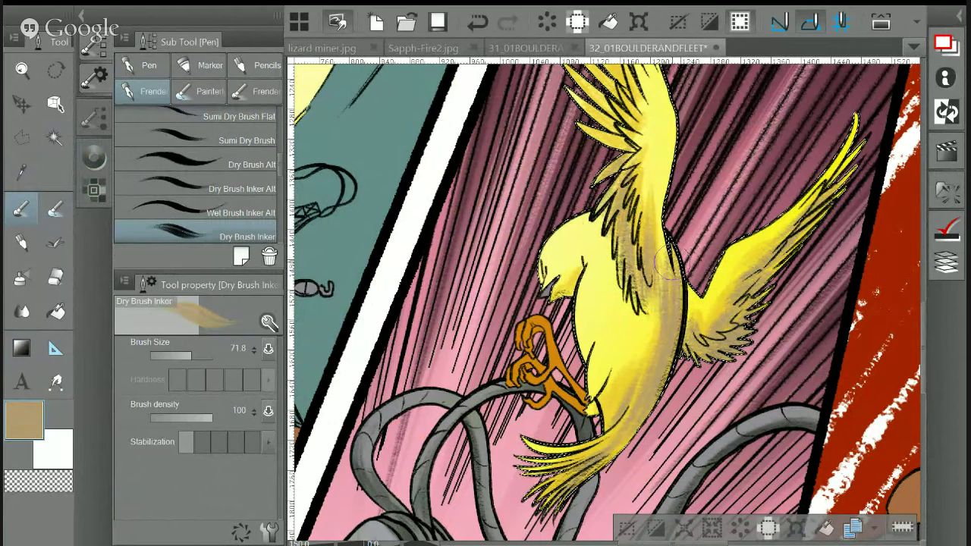
# Paint tan shadows over the long outer feathers of the raised near wing
pyautogui.scroll(1, 667, 261)
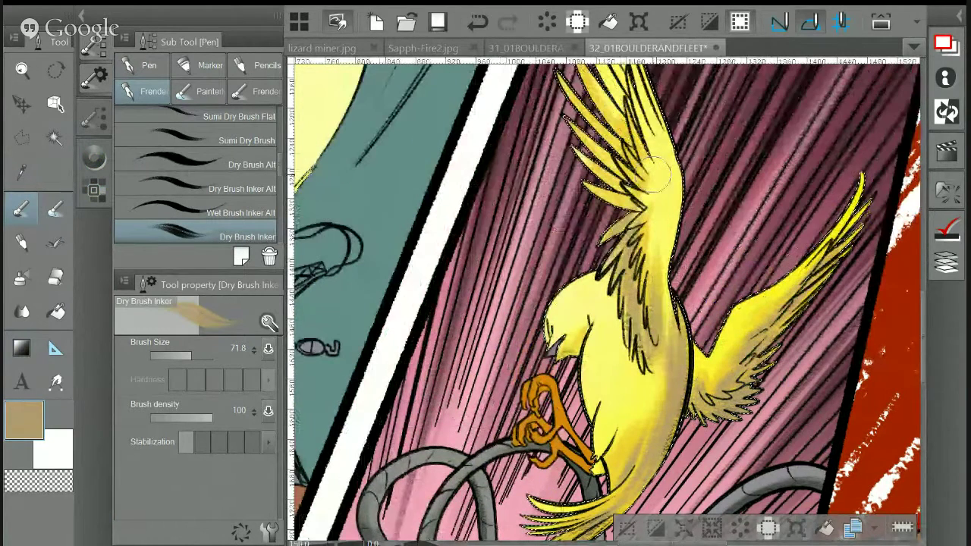
pyautogui.moveTo(660, 176); pyautogui.dragTo(661, 243)
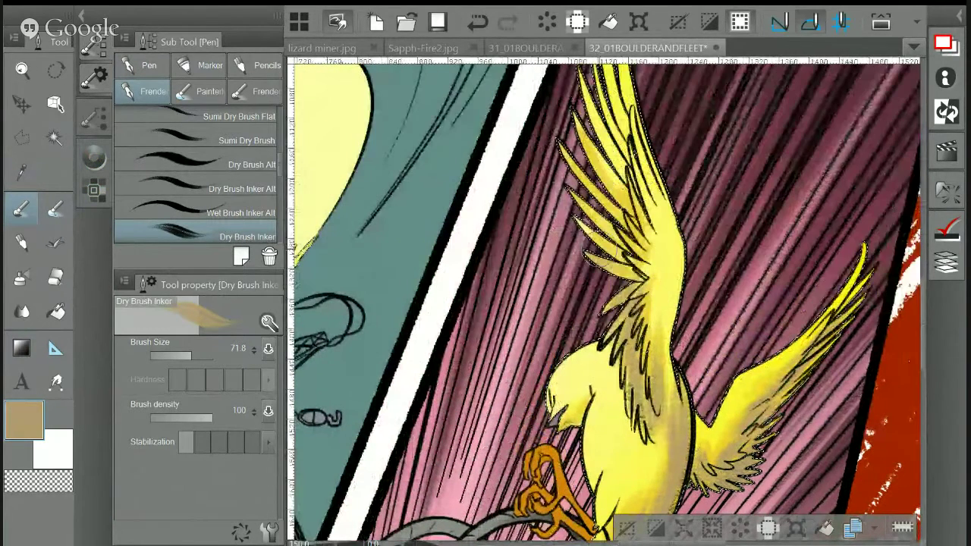
pyautogui.moveTo(558, 227)
pyautogui.mouseDown()
pyautogui.moveTo(584, 152)
pyautogui.moveTo(614, 189)
pyautogui.moveTo(599, 201)
pyautogui.mouseUp()
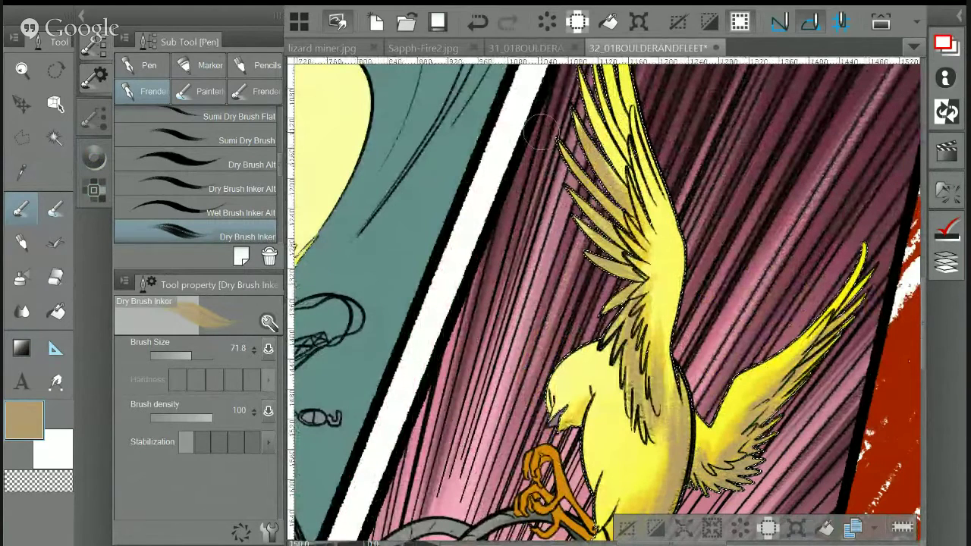
# Sample bright yellow from the bird's body and repaint the upper long feathers of the raised wing with it
pyautogui.press('i')
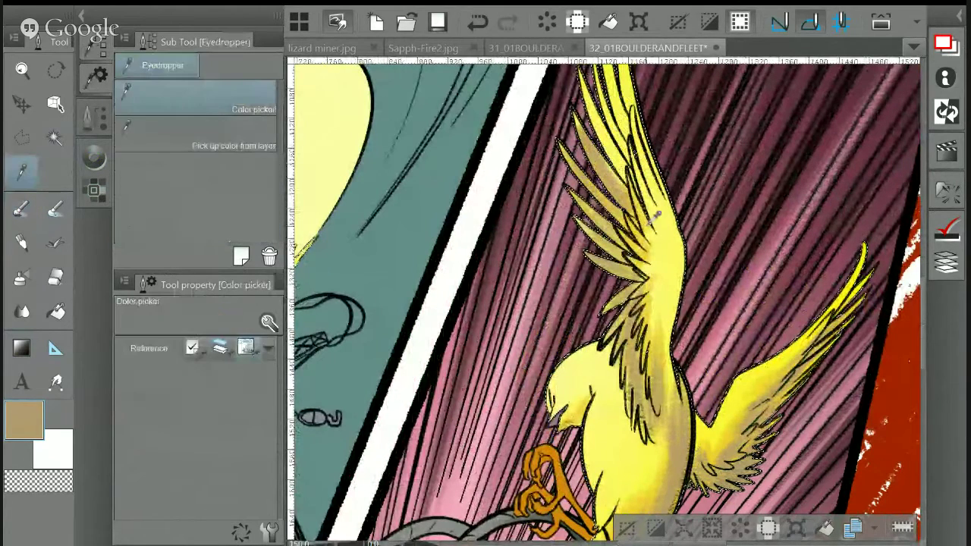
pyautogui.click(650, 463)
pyautogui.press('p')
pyautogui.moveTo(599, 129)
pyautogui.mouseDown()
pyautogui.moveTo(610, 193)
pyautogui.moveTo(651, 232)
pyautogui.moveTo(629, 199)
pyautogui.moveTo(646, 228)
pyautogui.moveTo(614, 232)
pyautogui.mouseUp()
pyautogui.moveTo(641, 144); pyautogui.dragTo(641, 231)
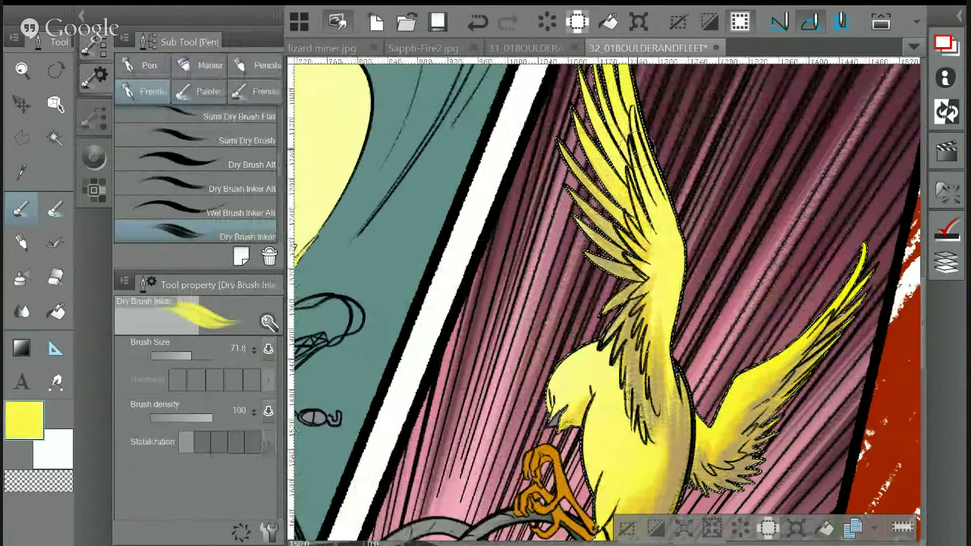
pyautogui.moveTo(607, 303); pyautogui.dragTo(602, 334)
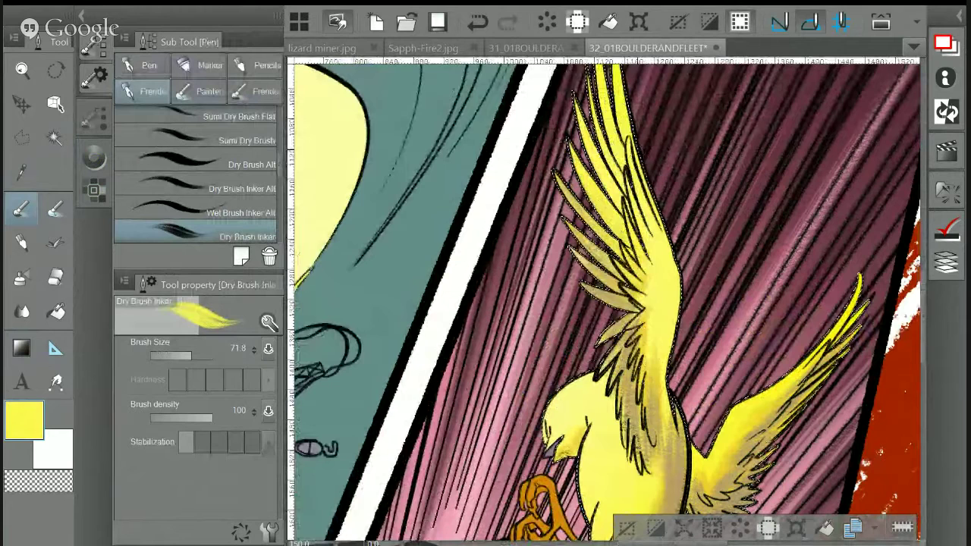
pyautogui.moveTo(625, 188); pyautogui.dragTo(627, 224)
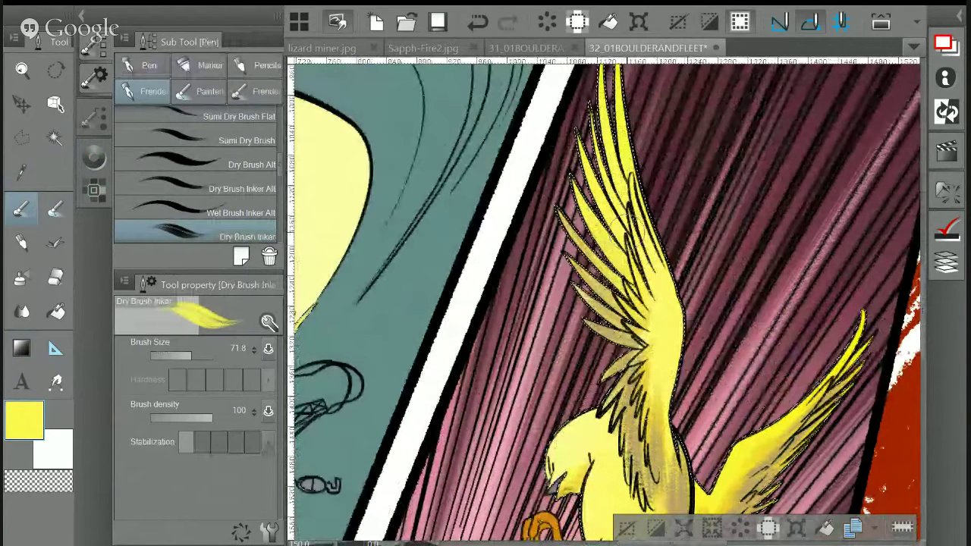
# Sample the muted golden tone from the raised wing and shade its outer feathers, its joint and the far wing
pyautogui.press('i')
pyautogui.moveTo(657, 382); pyautogui.dragTo(658, 322)
pyautogui.click(657, 322)
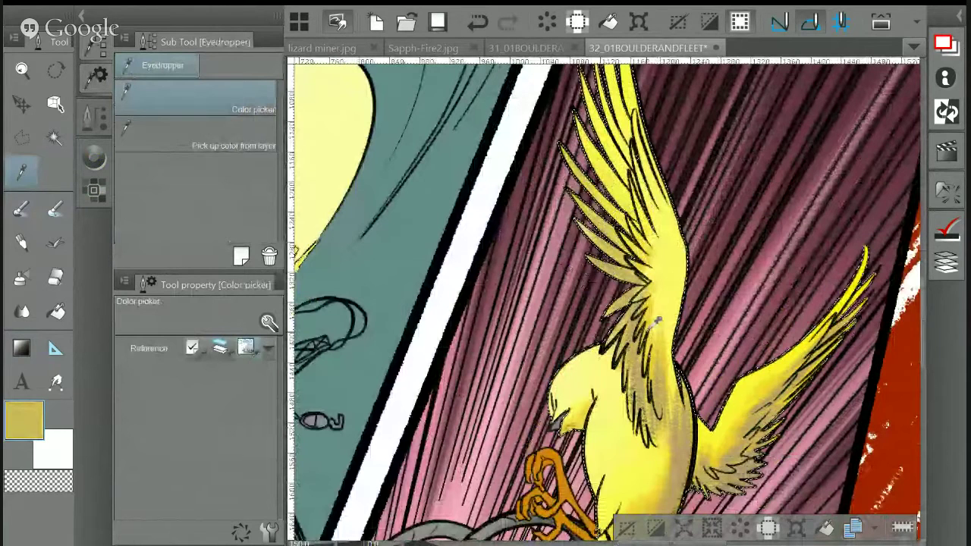
pyautogui.press('p')
pyautogui.moveTo(614, 266); pyautogui.dragTo(576, 198)
pyautogui.moveTo(599, 167); pyautogui.dragTo(584, 106)
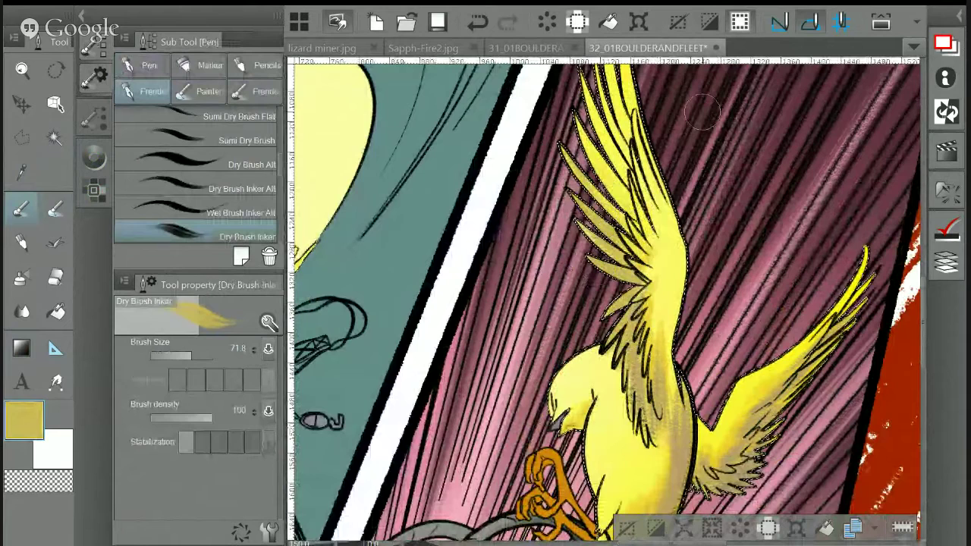
pyautogui.scroll(-2, 670, 218)
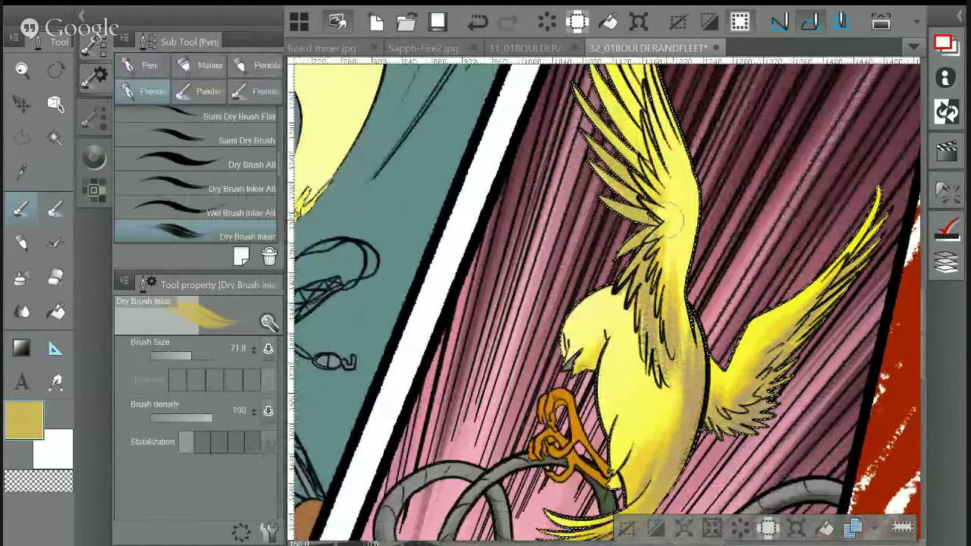
pyautogui.moveTo(670, 217)
pyautogui.mouseDown()
pyautogui.moveTo(637, 246)
pyautogui.moveTo(675, 200)
pyautogui.moveTo(668, 176)
pyautogui.moveTo(777, 388)
pyautogui.mouseUp()
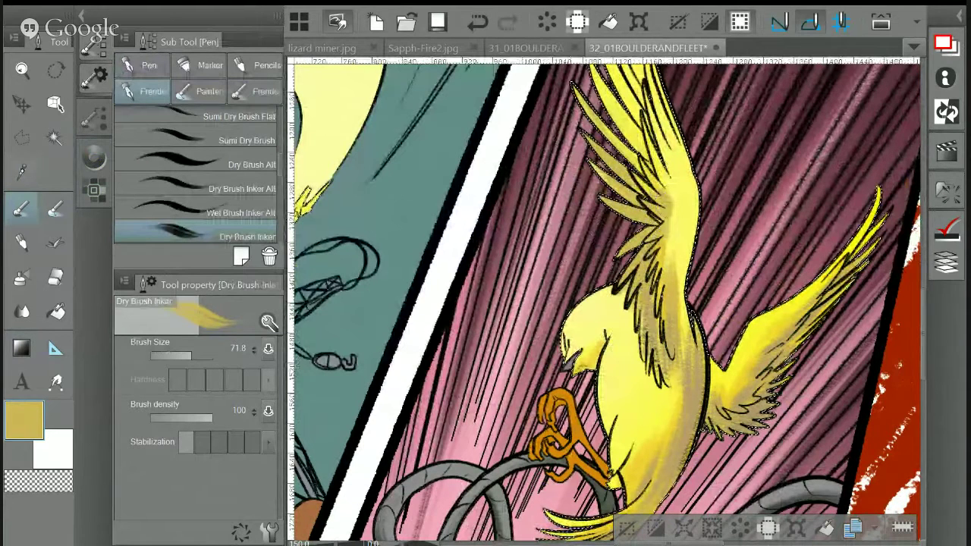
# Sample light yellow from the bird's belly and blend it over the shading at the raised wing's joint
pyautogui.keyDown('alt'); pyautogui.click(646, 401); pyautogui.keyUp('alt')
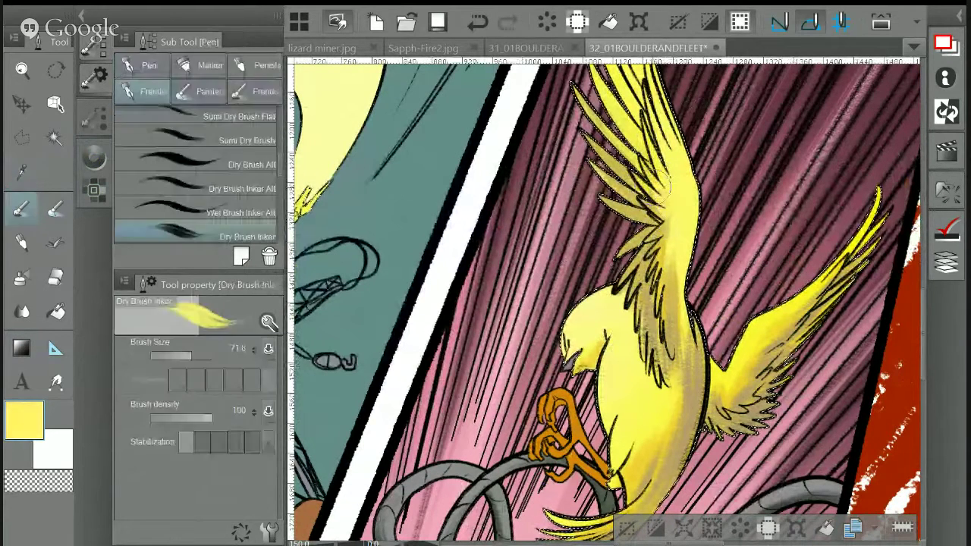
pyautogui.moveTo(656, 182)
pyautogui.mouseDown()
pyautogui.moveTo(646, 199)
pyautogui.moveTo(630, 133)
pyautogui.moveTo(676, 267)
pyautogui.mouseUp()
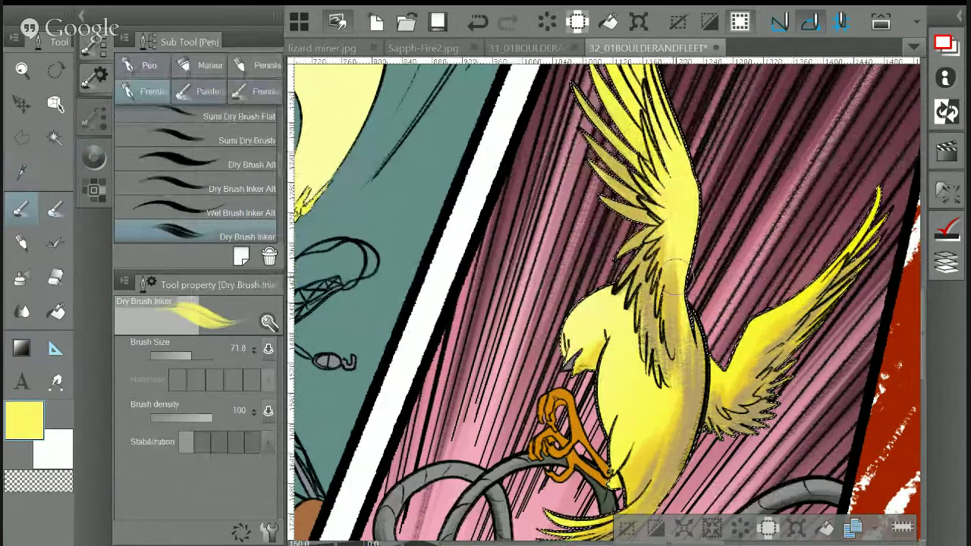
pyautogui.scroll(2, 683, 141)
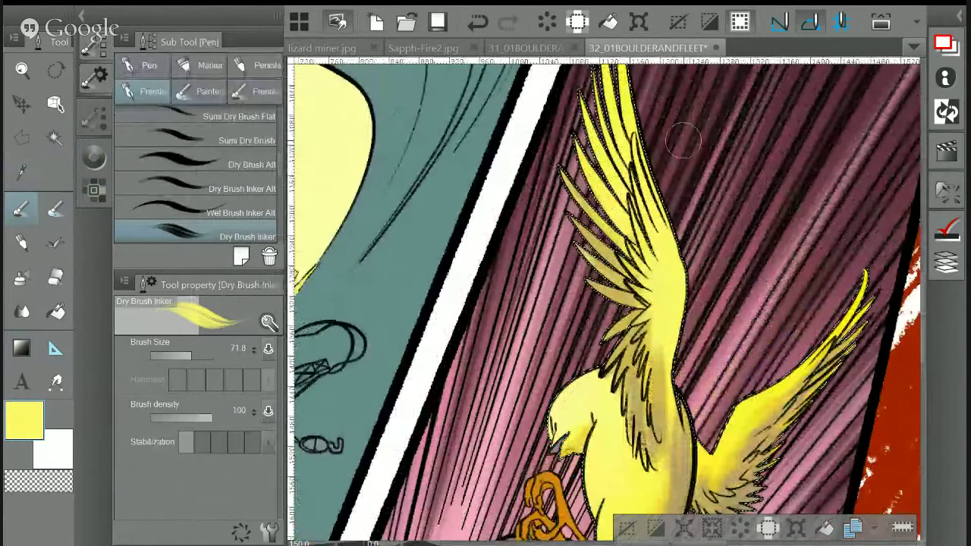
# Set the brush size to 41.2 and paint light yellow highlights on the near wing's feathers, the tail and the far wing
pyautogui.scroll(-3, 683, 140)
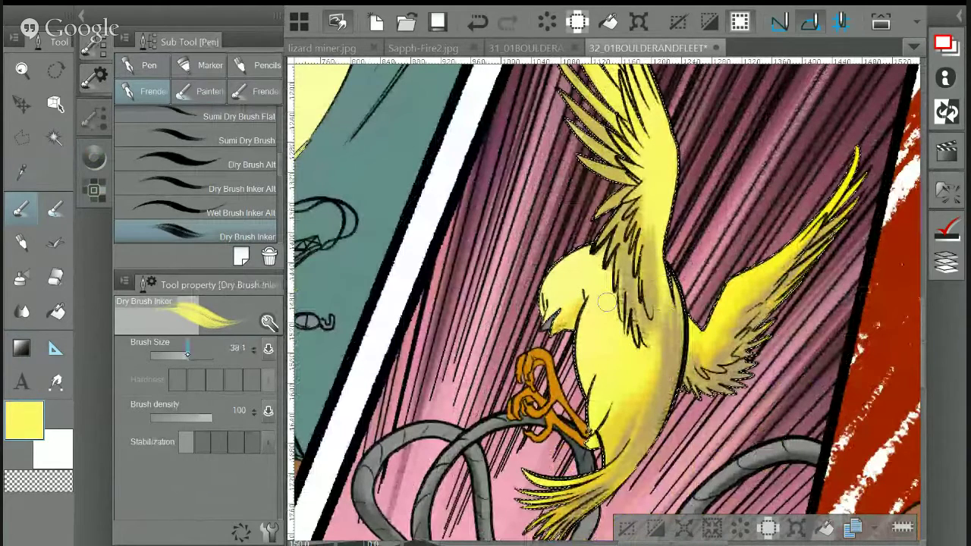
pyautogui.keyDown('ctrl'); pyautogui.keyDown('alt'); pyautogui.moveTo(607, 302); pyautogui.dragTo(681, 288); pyautogui.keyUp('alt'); pyautogui.keyUp('ctrl')
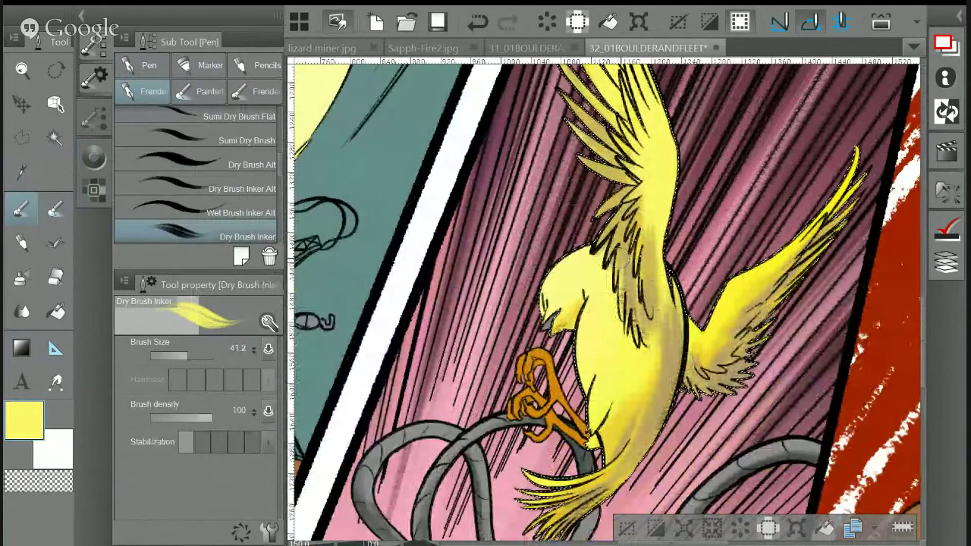
pyautogui.moveTo(618, 203); pyautogui.dragTo(603, 237)
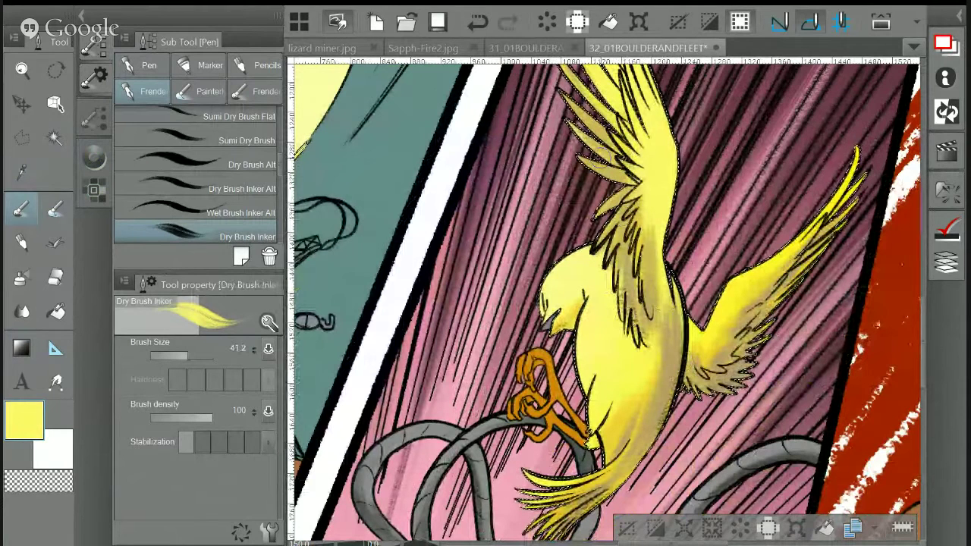
pyautogui.moveTo(580, 174); pyautogui.dragTo(630, 132)
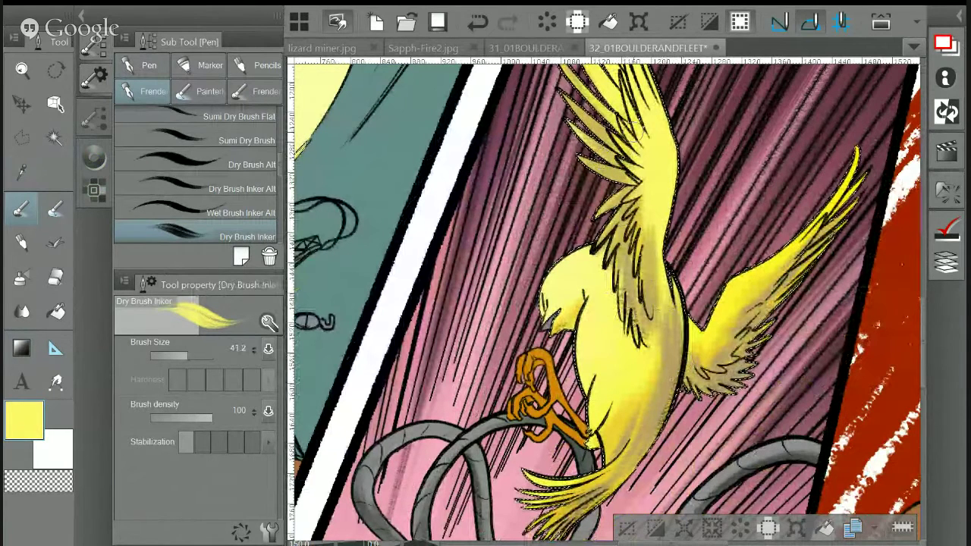
pyautogui.moveTo(577, 463); pyautogui.dragTo(531, 505)
pyautogui.moveTo(573, 474); pyautogui.dragTo(523, 527)
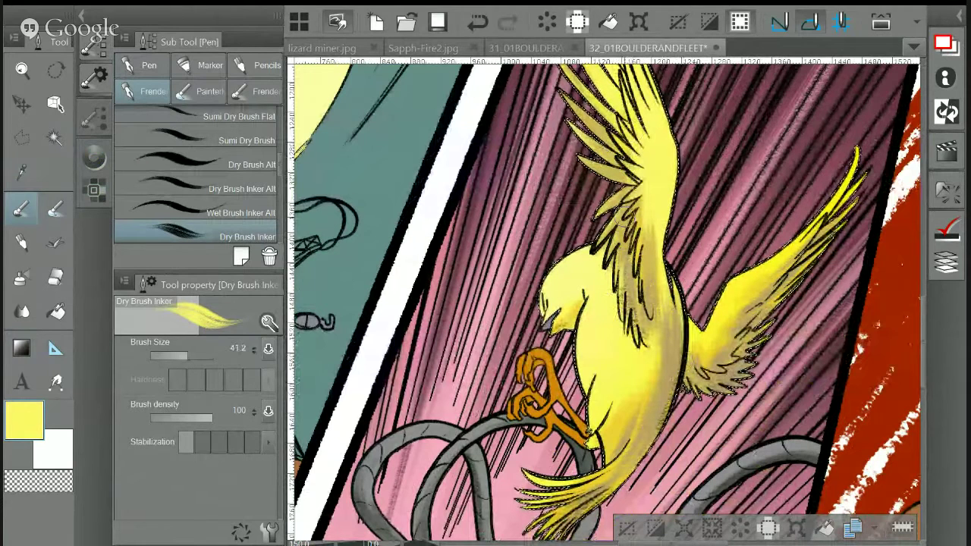
pyautogui.moveTo(716, 335)
pyautogui.mouseDown()
pyautogui.moveTo(687, 292)
pyautogui.moveTo(812, 167)
pyautogui.mouseUp()
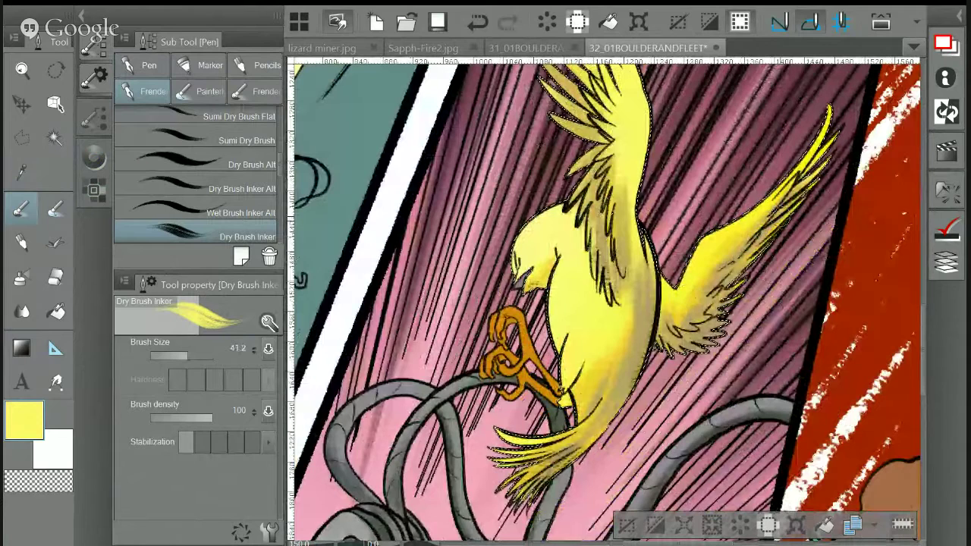
pyautogui.scroll(-2, 607, 303)
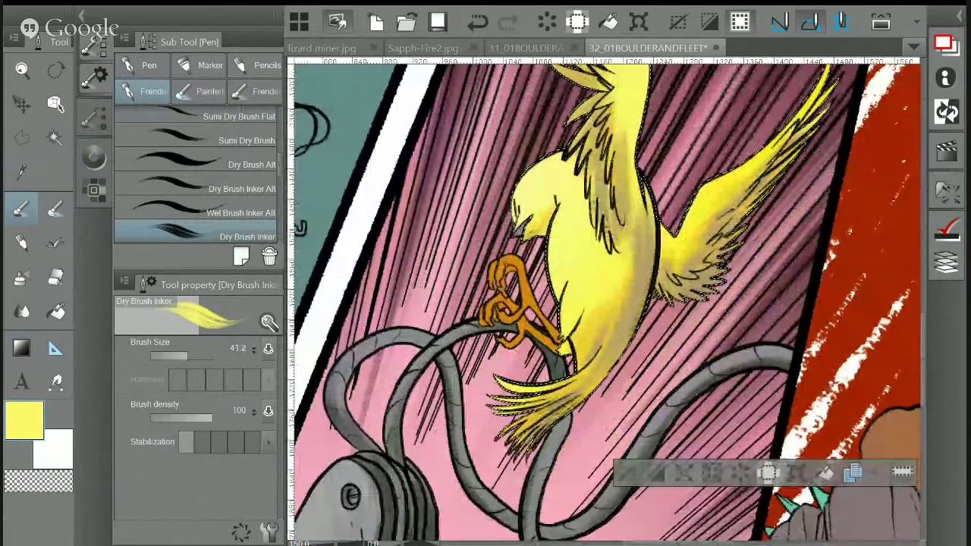
# Undo the last stroke, sample light yellow from the belly and paint highlights on the lower body and tail
pyautogui.hotkey('ctrl', 'z')
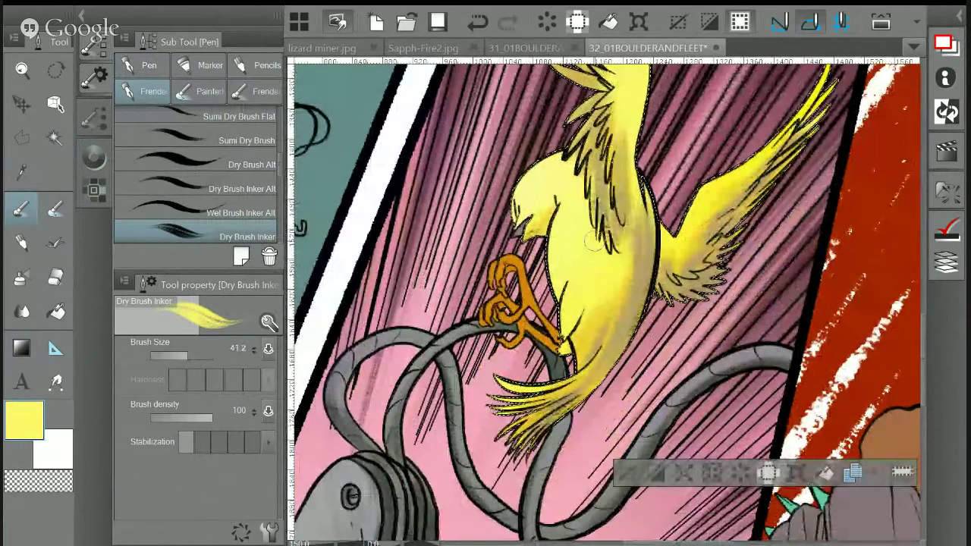
pyautogui.keyDown('alt'); pyautogui.click(594, 241); pyautogui.keyUp('alt')
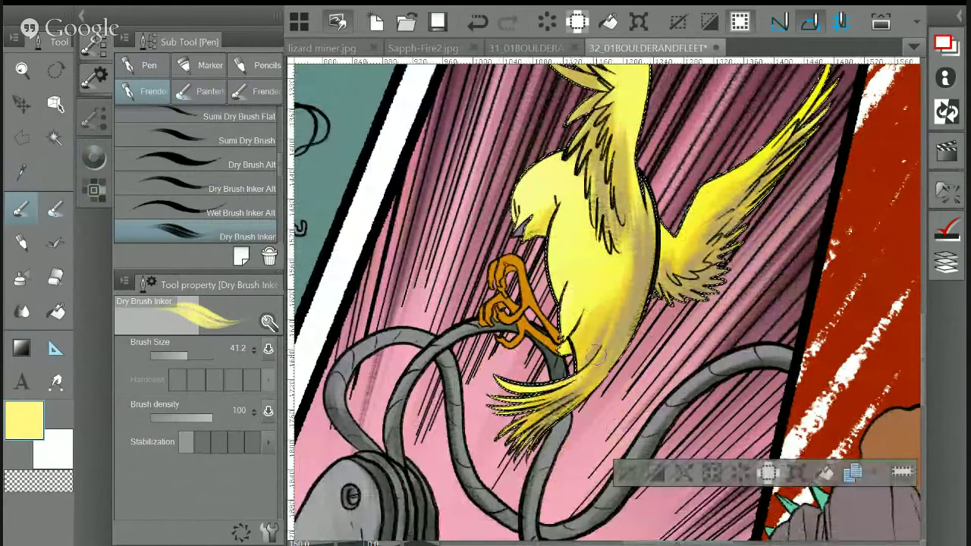
pyautogui.moveTo(532, 385); pyautogui.dragTo(500, 398)
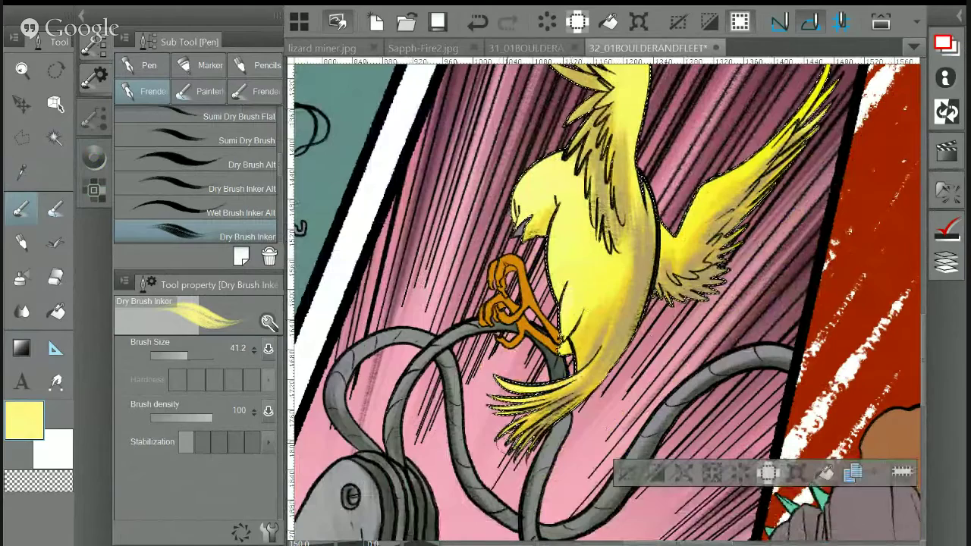
# Sample the tan shadow from the bird's back, shade the rear edge of the body and set the brush size to 91.0
pyautogui.press('alt')
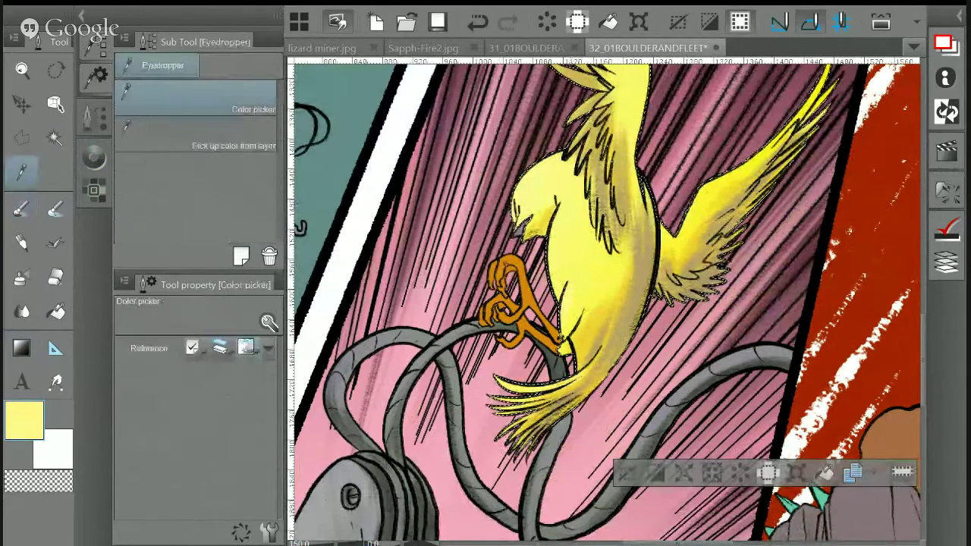
pyautogui.click(637, 270)
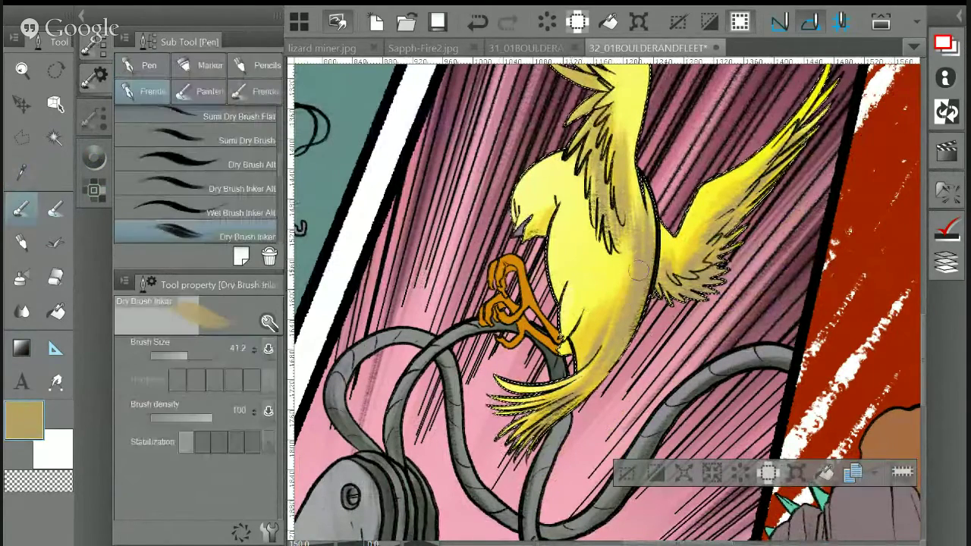
pyautogui.moveTo(638, 270); pyautogui.dragTo(597, 343)
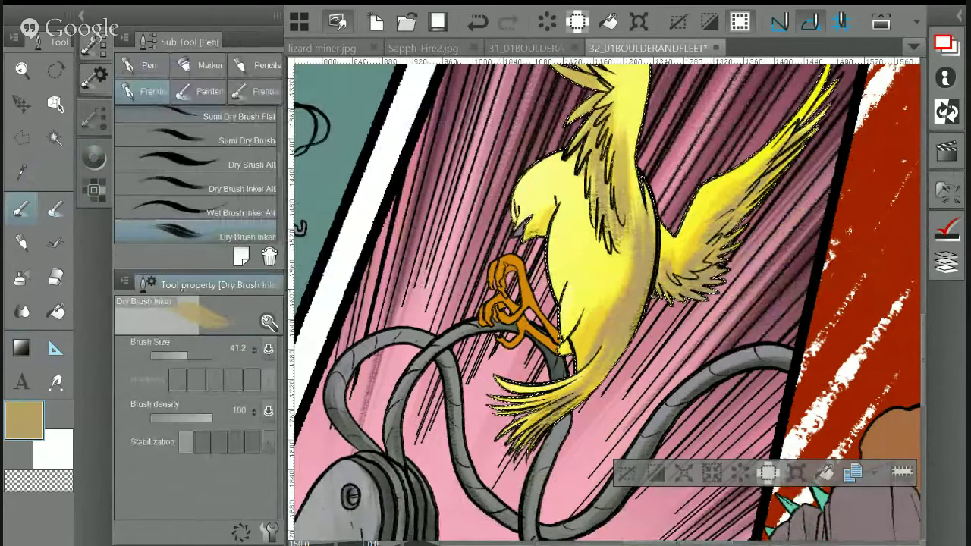
pyautogui.click(193, 355)
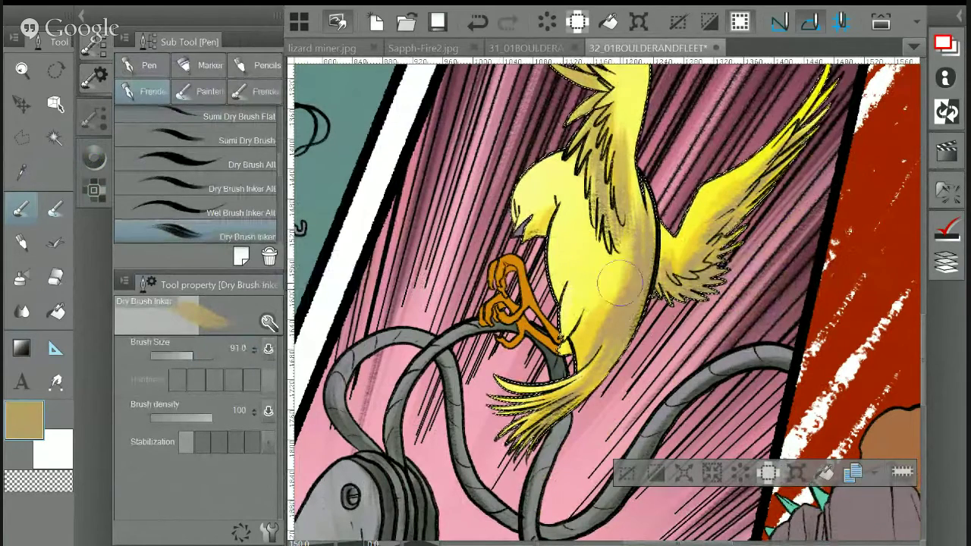
# Sample golden yellow near the base of the tail and blend it into the body's shading with the Dry Brush Inker
pyautogui.click(21, 172)
pyautogui.click(584, 377)
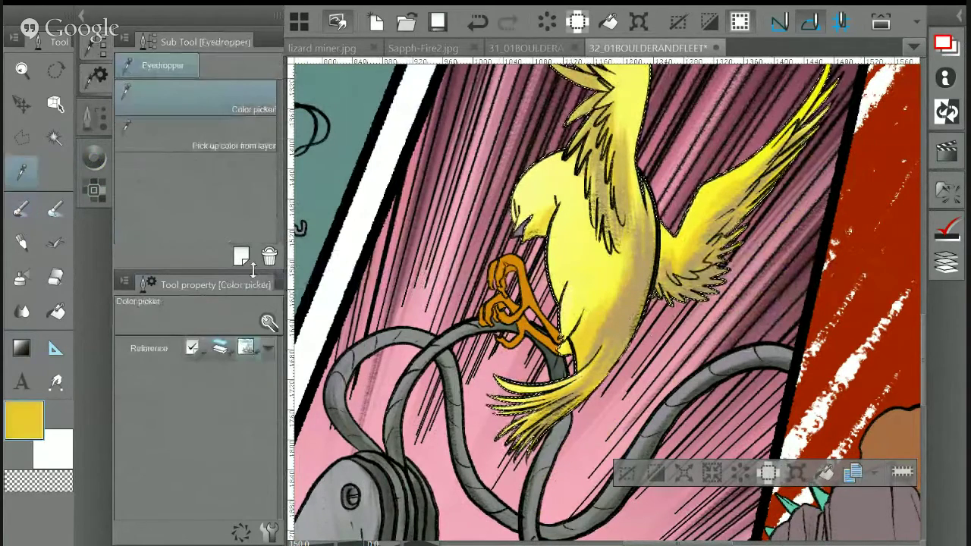
pyautogui.press('b')
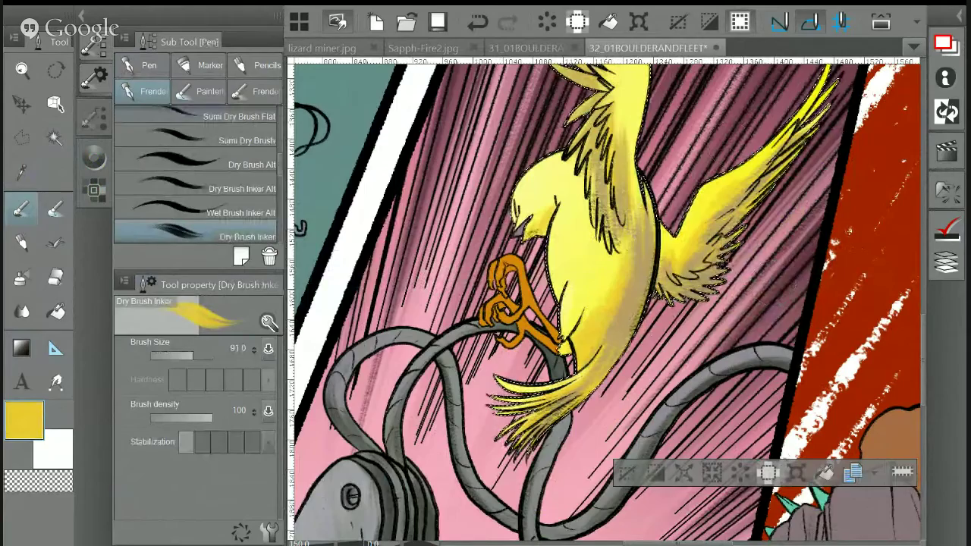
# Select the beak, darken its sampled gray to HSV 314, 18, 40, shade the beak with a gradient and clear the selection
pyautogui.scroll(-5, 774, 281)
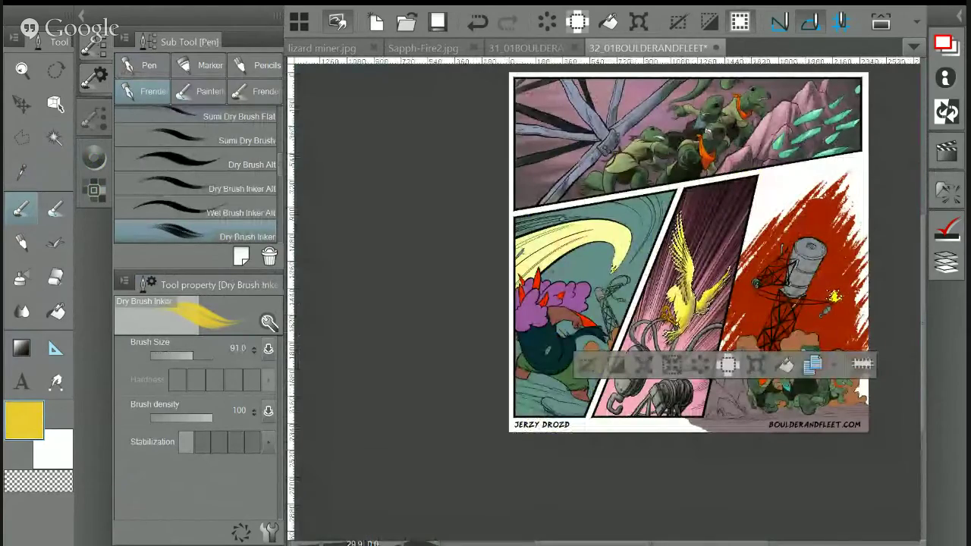
pyautogui.scroll(5, 739, 333)
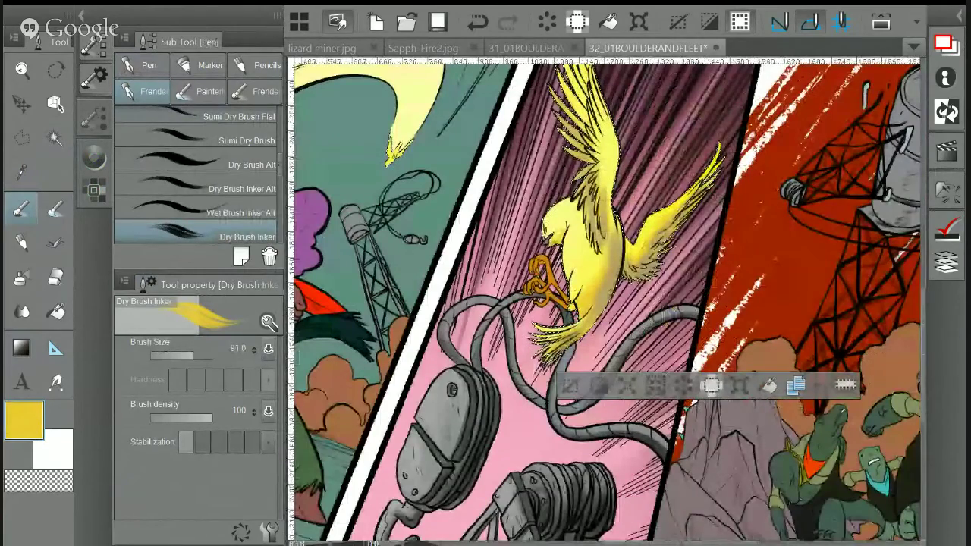
pyautogui.scroll(3, 743, 311)
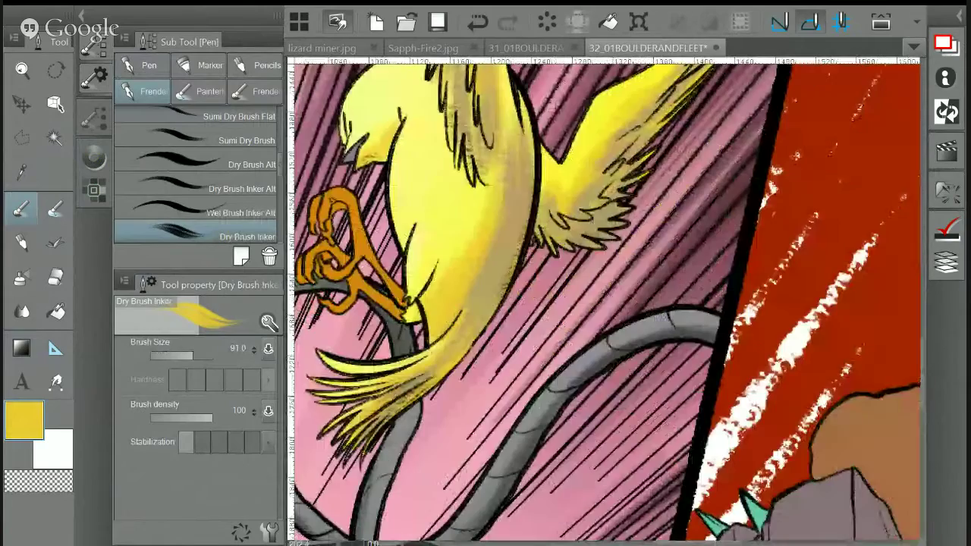
pyautogui.press('w')
pyautogui.click(359, 156)
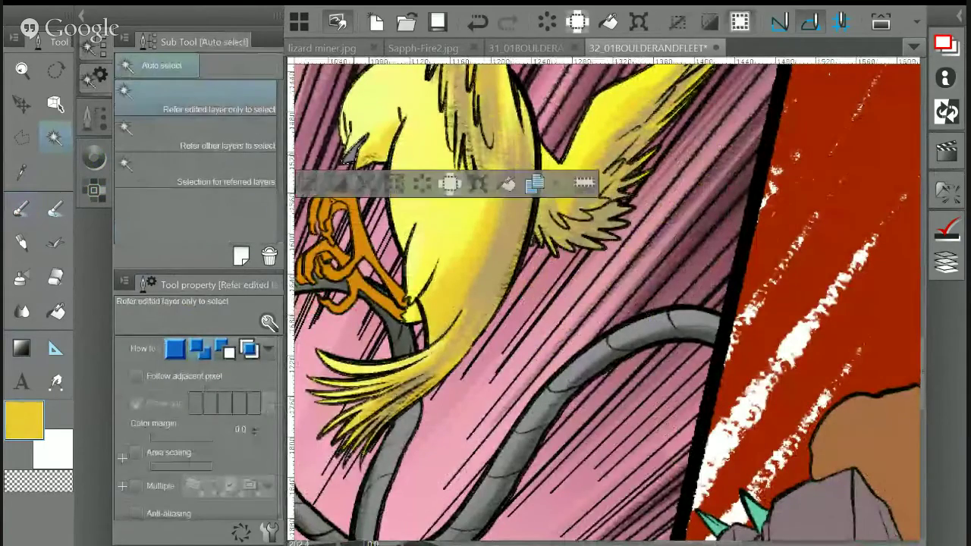
pyautogui.moveTo(386, 147); pyautogui.dragTo(560, 181)
pyautogui.press('i')
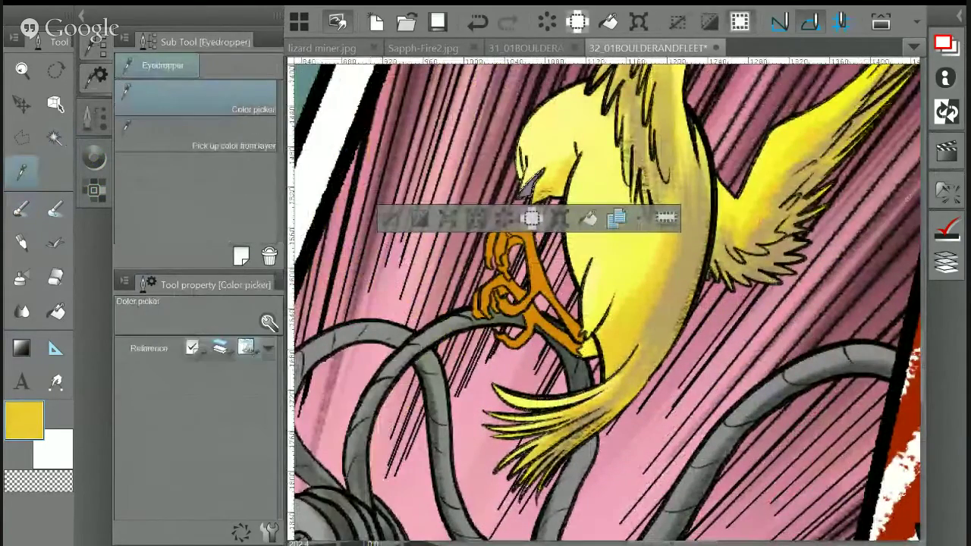
pyautogui.click(527, 182)
pyautogui.click(98, 157)
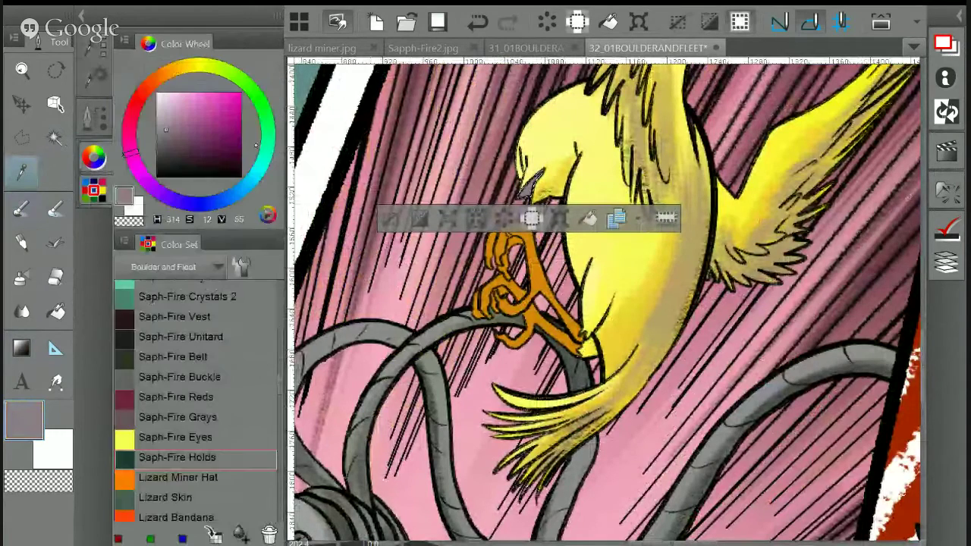
pyautogui.click(172, 142)
pyautogui.press('g')
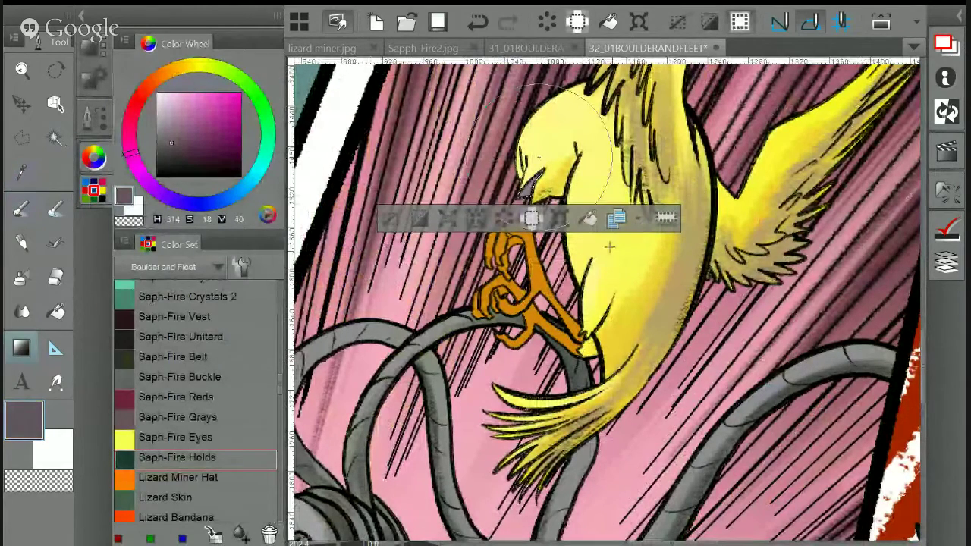
pyautogui.hotkey('ctrl', 'd')
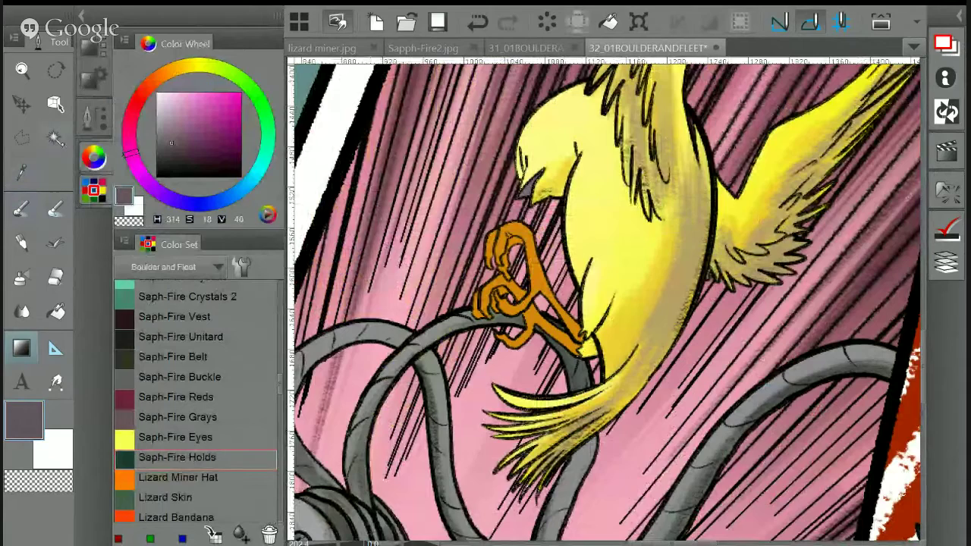
# Select the bird's feet, lighten their sampled orange to HSV 35, 71, 96 and apply it as a gradient
pyautogui.press('w')
pyautogui.click(543, 292)
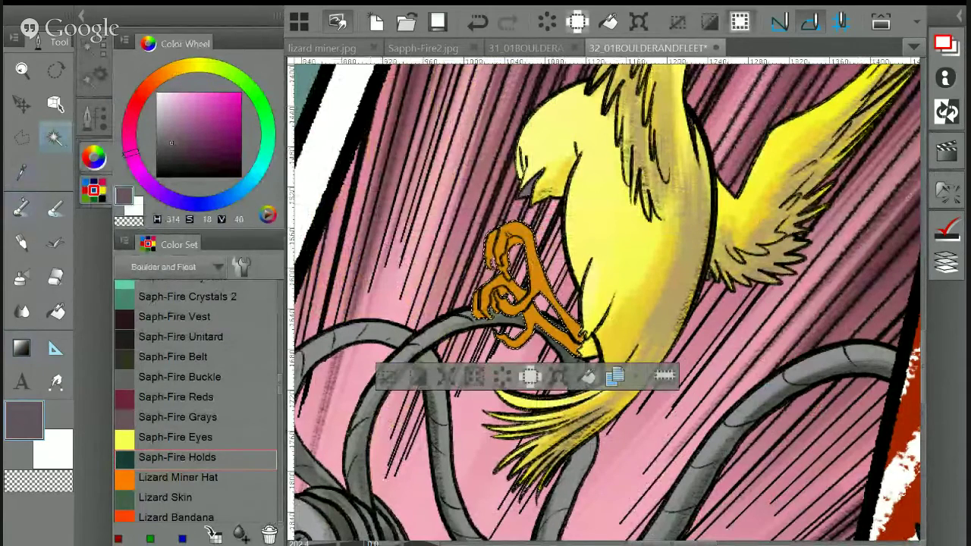
pyautogui.press('i')
pyautogui.click(533, 286)
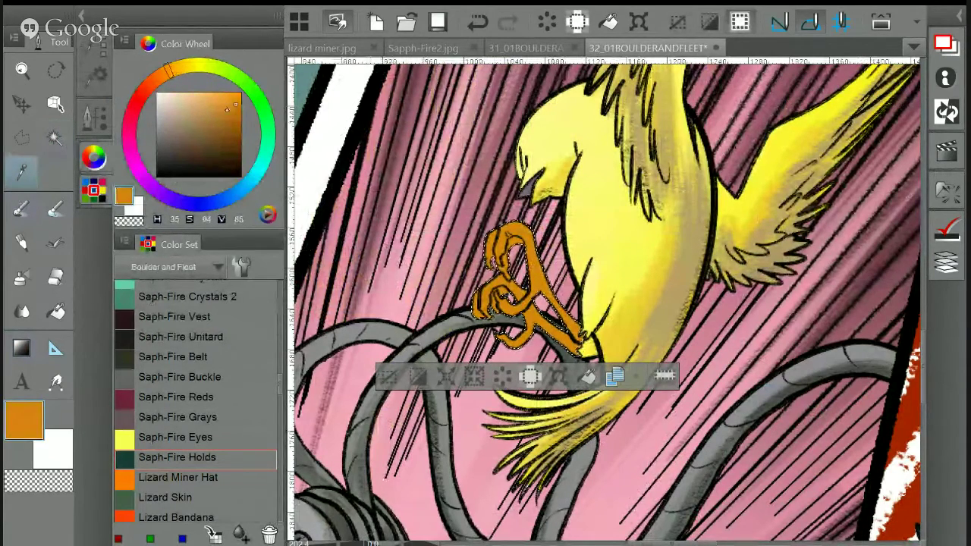
pyautogui.moveTo(225, 99); pyautogui.dragTo(216, 95)
pyautogui.press('g')
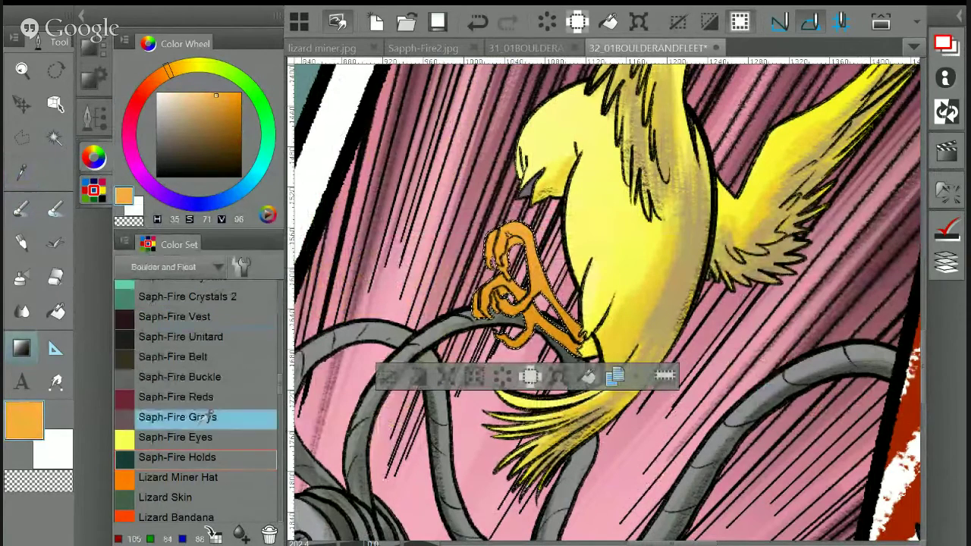
# Choose the Fleet Feet swatch, darken it to value 71, and shade the feet with the Dry Brush Inker at size 27.7
pyautogui.scroll(-10, 199, 420)
pyautogui.scroll(3, 196, 402)
pyautogui.scroll(-2, 196, 402)
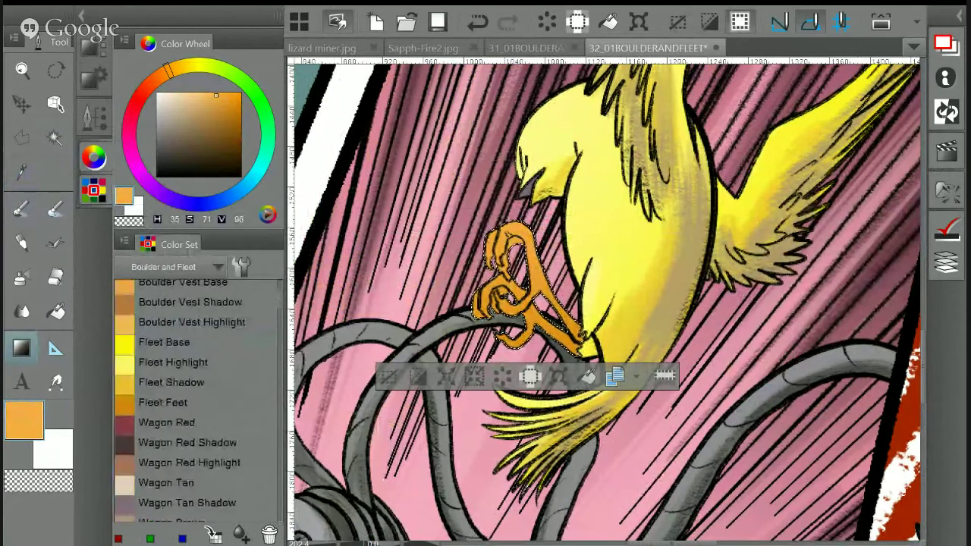
pyautogui.click(163, 402)
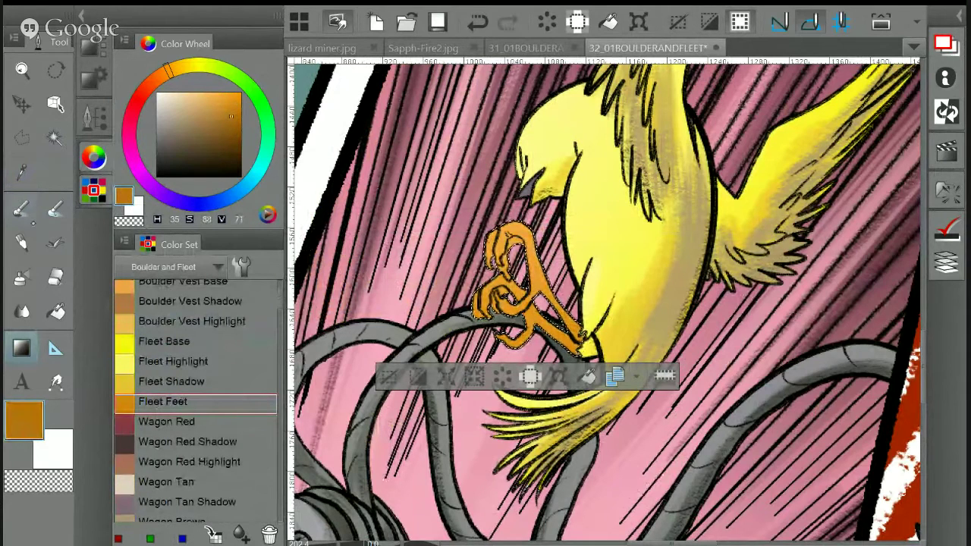
pyautogui.click(21, 207)
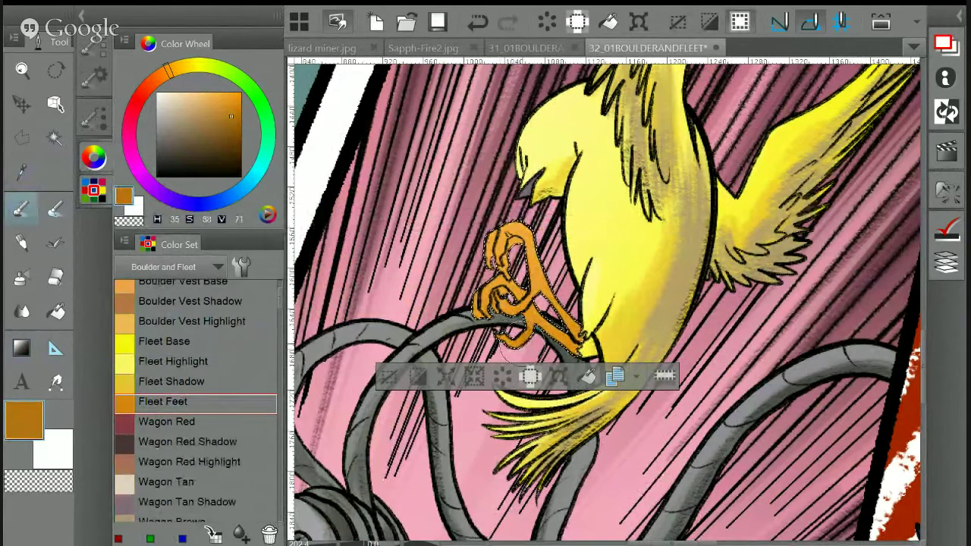
pyautogui.click(94, 76)
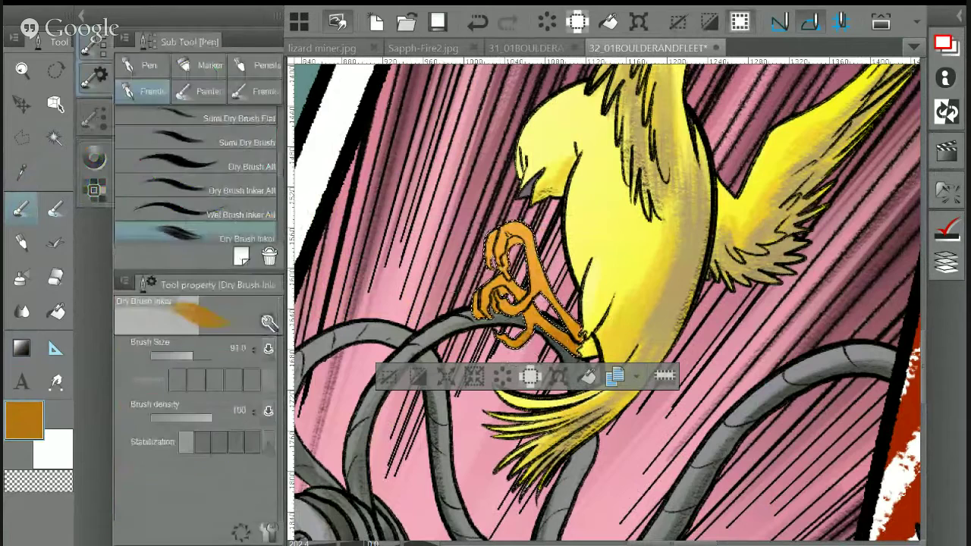
pyautogui.moveTo(188, 351); pyautogui.dragTo(185, 352)
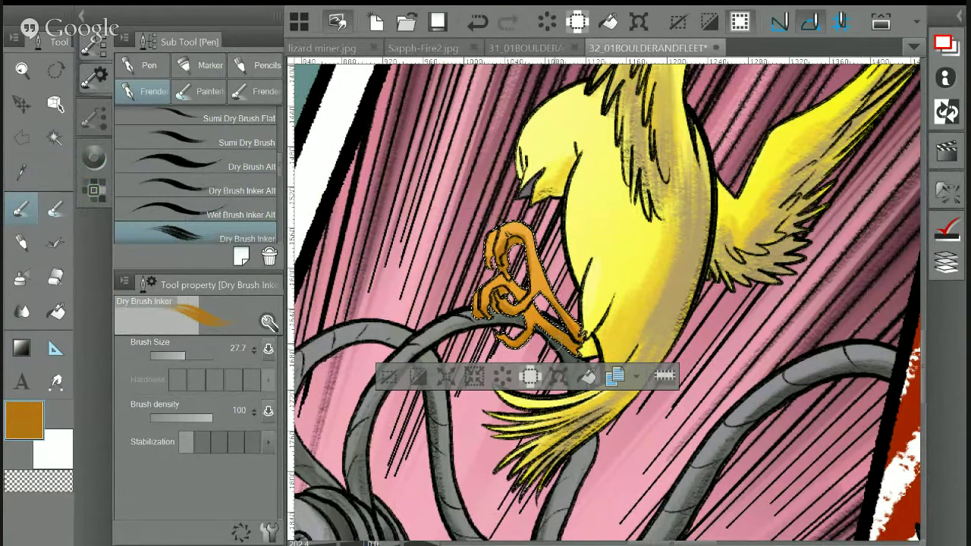
# Sample light orange from the top of the feet, paint highlights on them with the Dry Brush Inker and clear the selection
pyautogui.press('i')
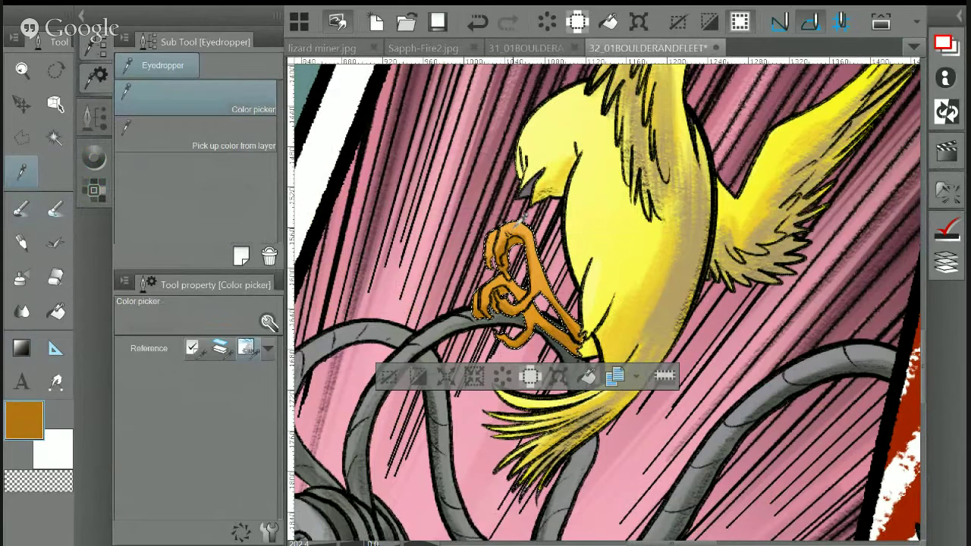
pyautogui.click(516, 223)
pyautogui.press('p')
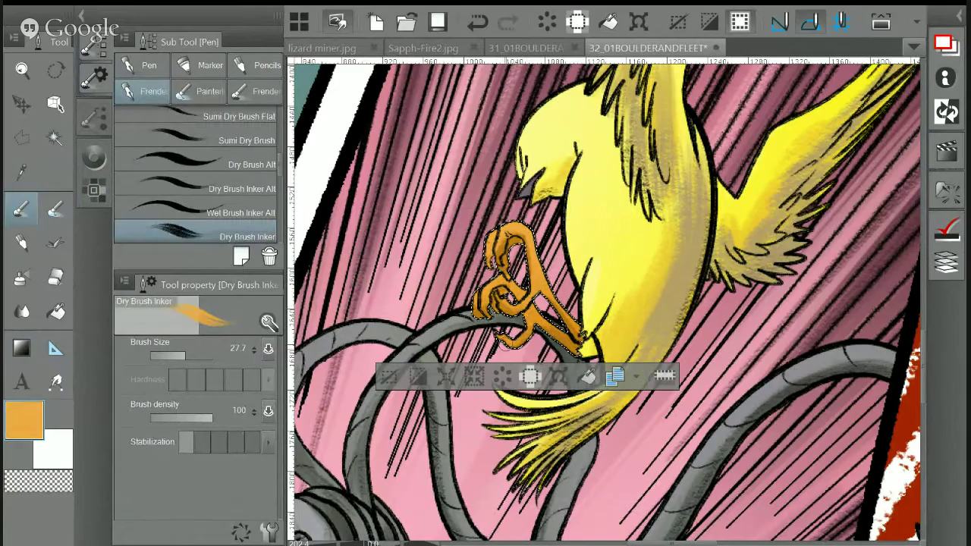
pyautogui.click(390, 375)
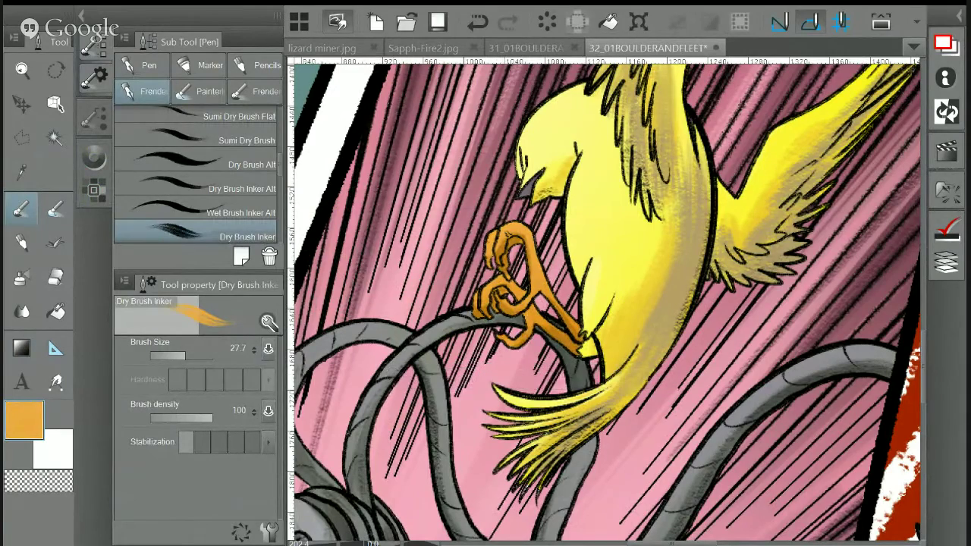
# Expand the Panel 3 folder and add a new layer directly above its Dense saturated line layer
pyautogui.scroll(-6, 606, 302)
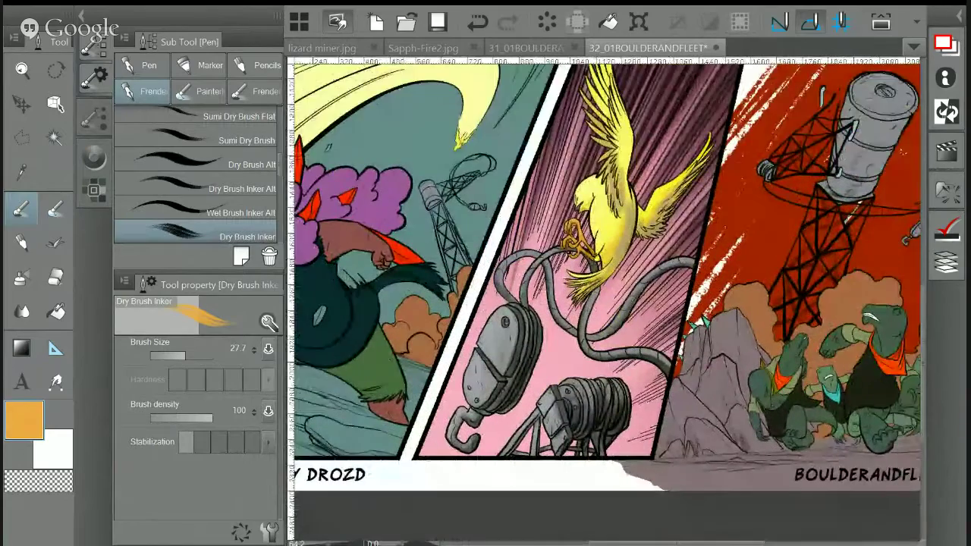
pyautogui.scroll(2, 605, 302)
pyautogui.click(945, 262)
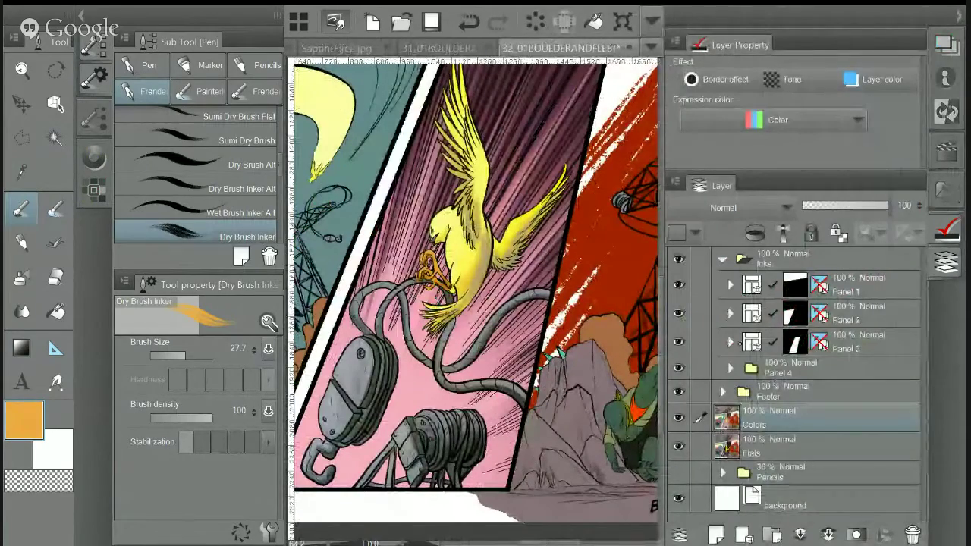
pyautogui.click(730, 342)
pyautogui.scroll(-2, 819, 364)
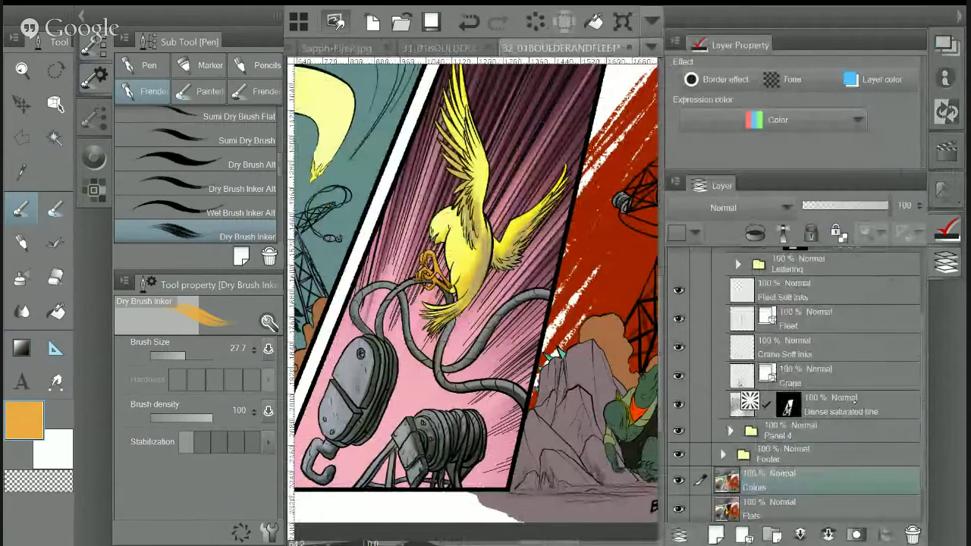
pyautogui.click(854, 404)
pyautogui.hotkey('ctrl', 'shift', 'n')
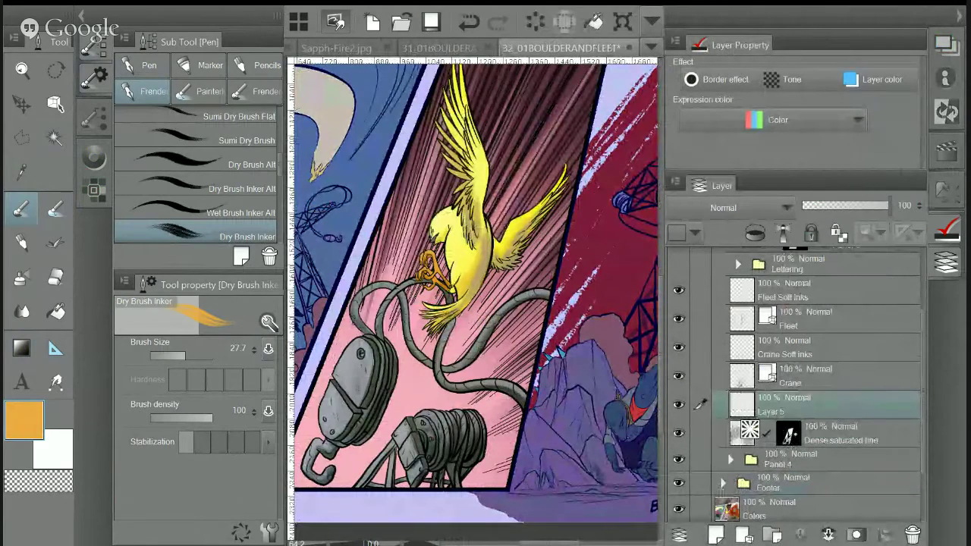
# Clip the new layer to the speed lines and sample the dark maroon background color from page 31_01BOULDERANDFLEET
pyautogui.press('i')
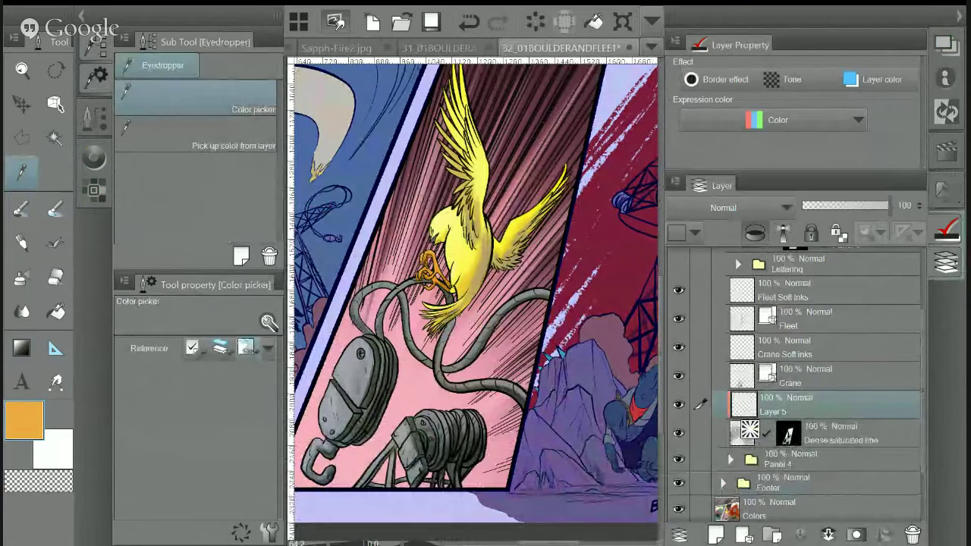
pyautogui.press('Tab')
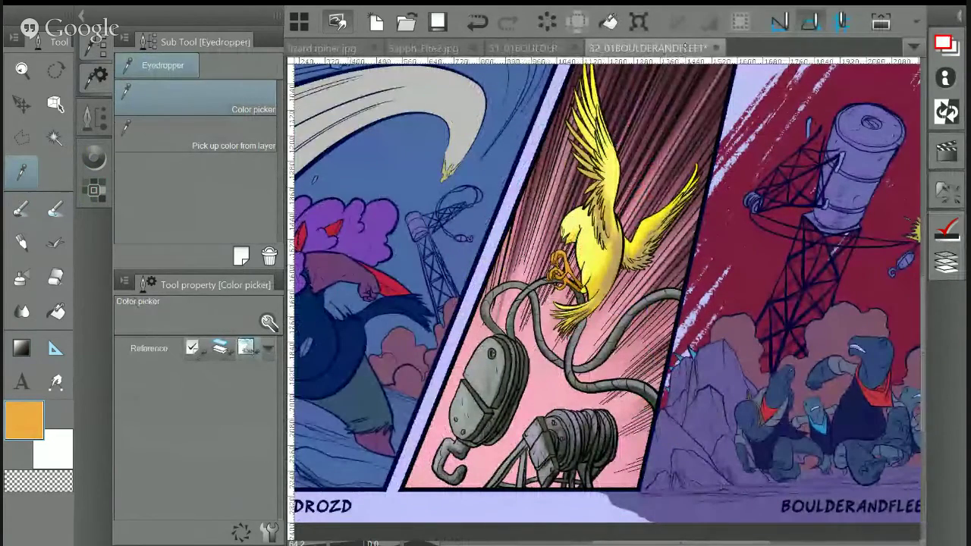
pyautogui.click(520, 47)
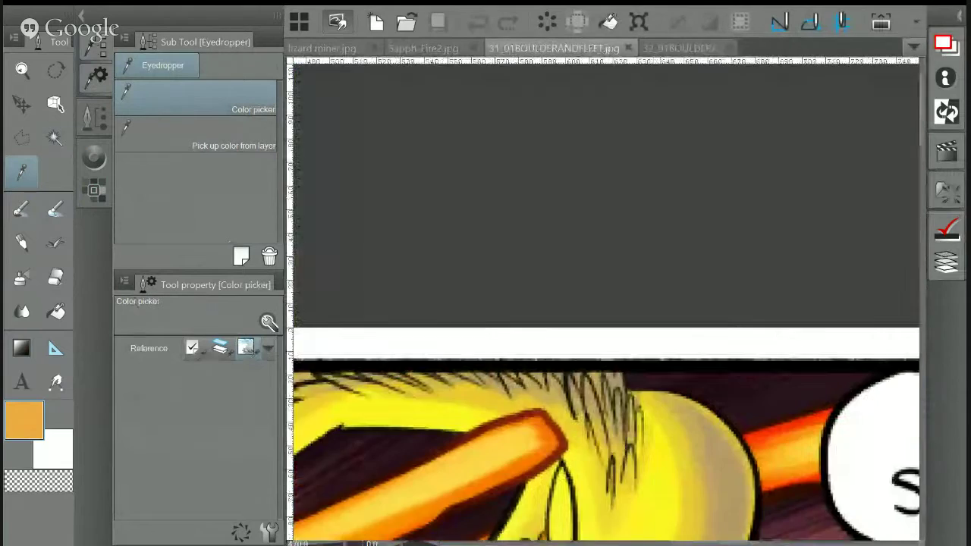
pyautogui.moveTo(720, 440)
pyautogui.mouseDown()
pyautogui.moveTo(672, 343)
pyautogui.moveTo(383, 126)
pyautogui.mouseUp()
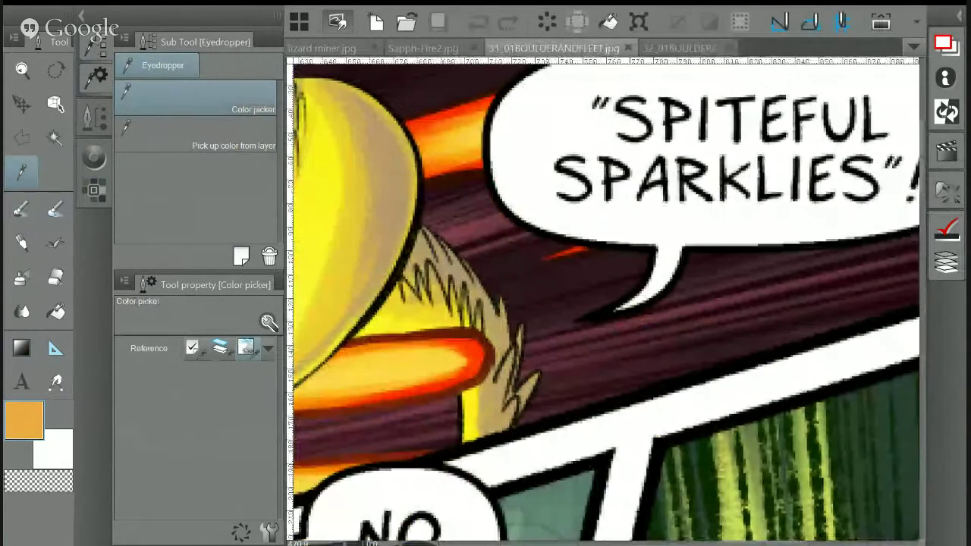
pyautogui.press('p')
pyautogui.press('i')
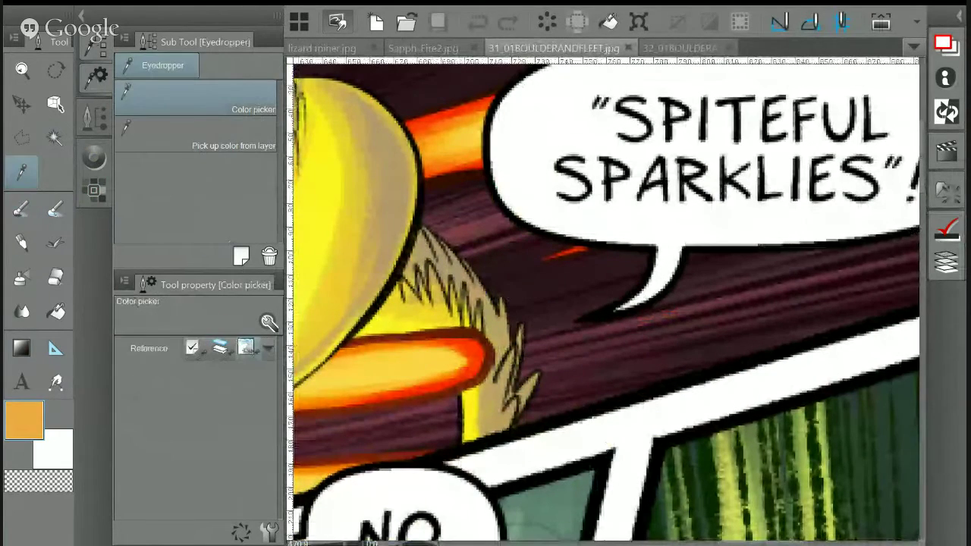
pyautogui.click(785, 271)
pyautogui.click(679, 47)
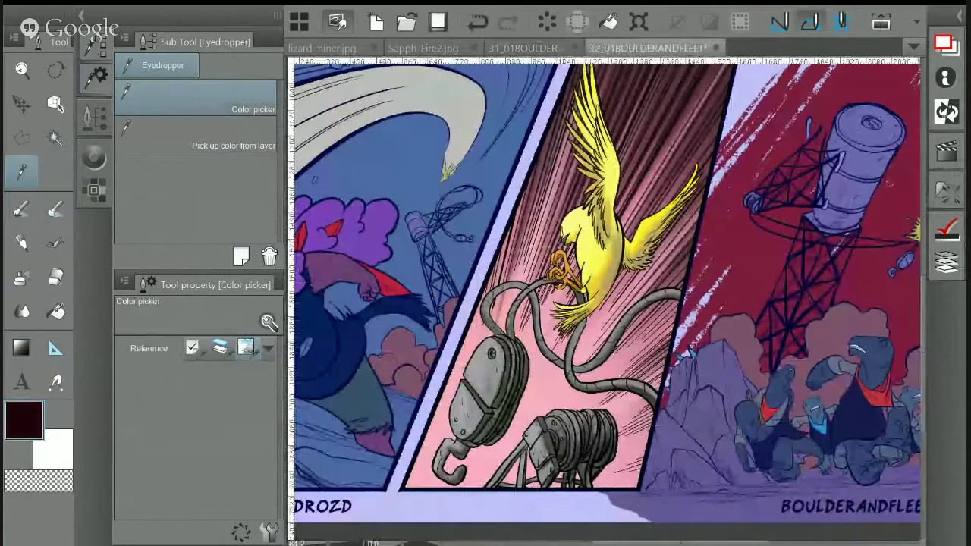
# Lighten the sampled maroon to HSV 328, 80, 25 and apply it as a circular gradient over the bird panel's speed lines
pyautogui.moveTo(566, 247); pyautogui.dragTo(491, 284)
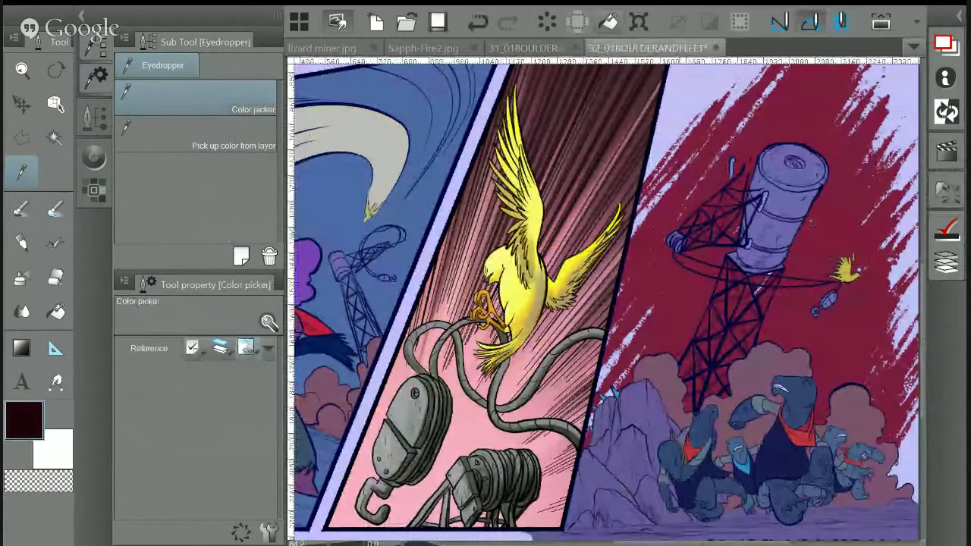
pyautogui.click(94, 157)
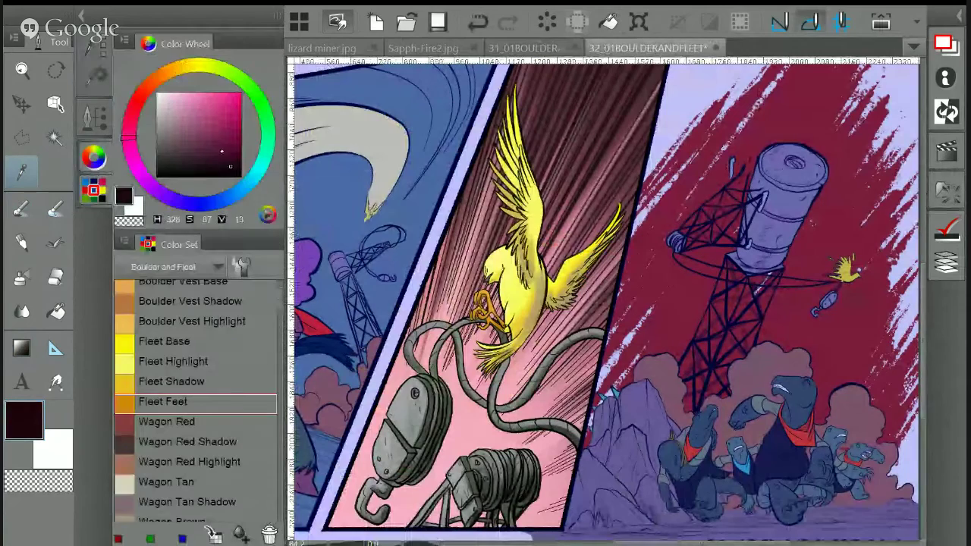
pyautogui.click(224, 156)
pyautogui.press('g')
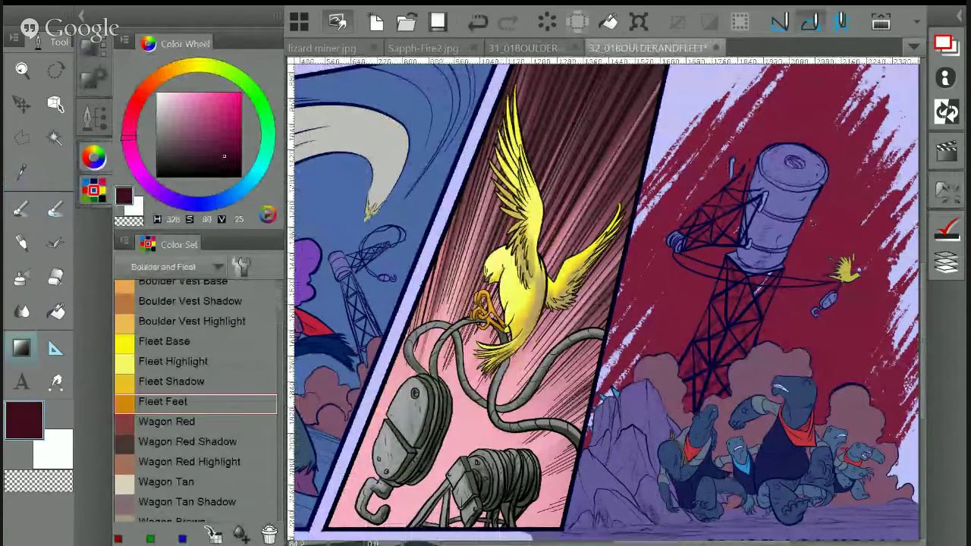
pyautogui.scroll(-1, 603, 303)
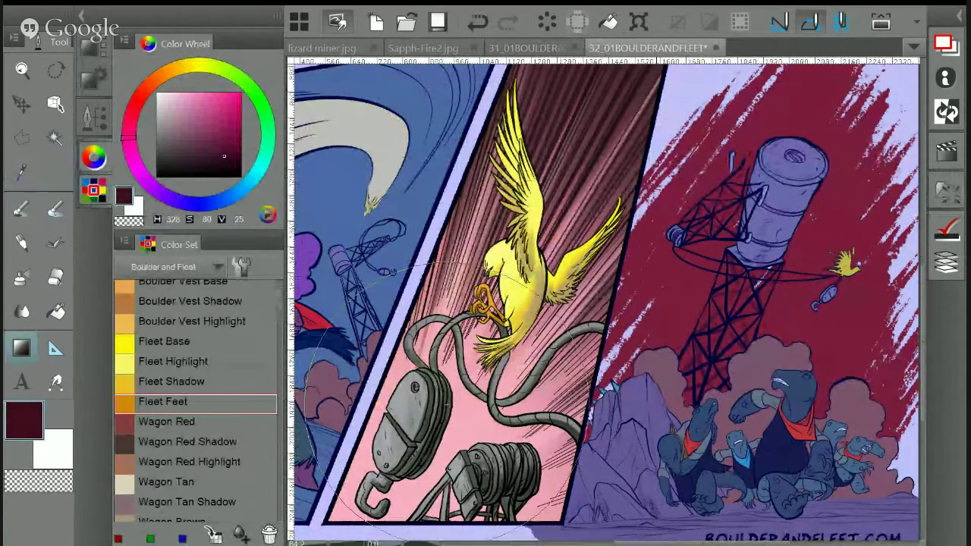
pyautogui.scroll(-1, 603, 303)
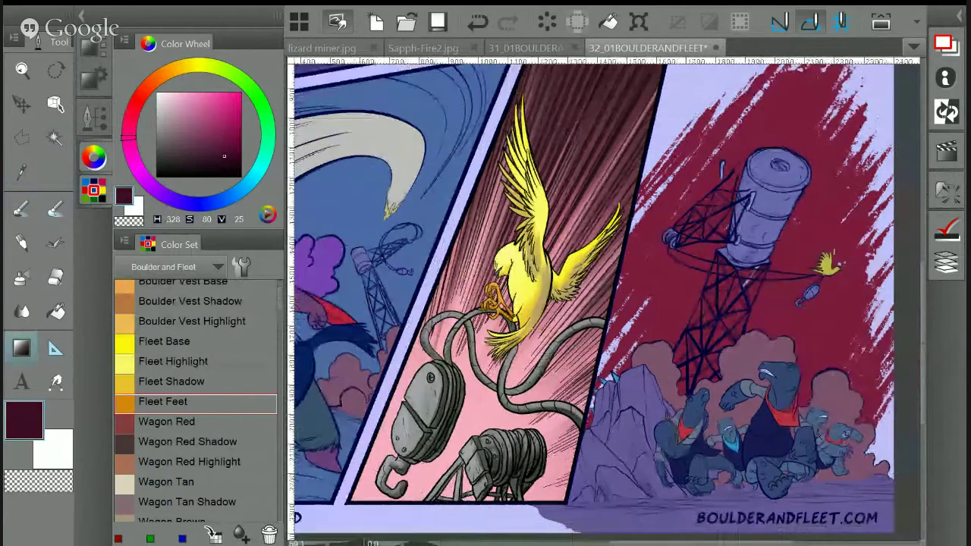
pyautogui.hotkey('ctrl', '-')
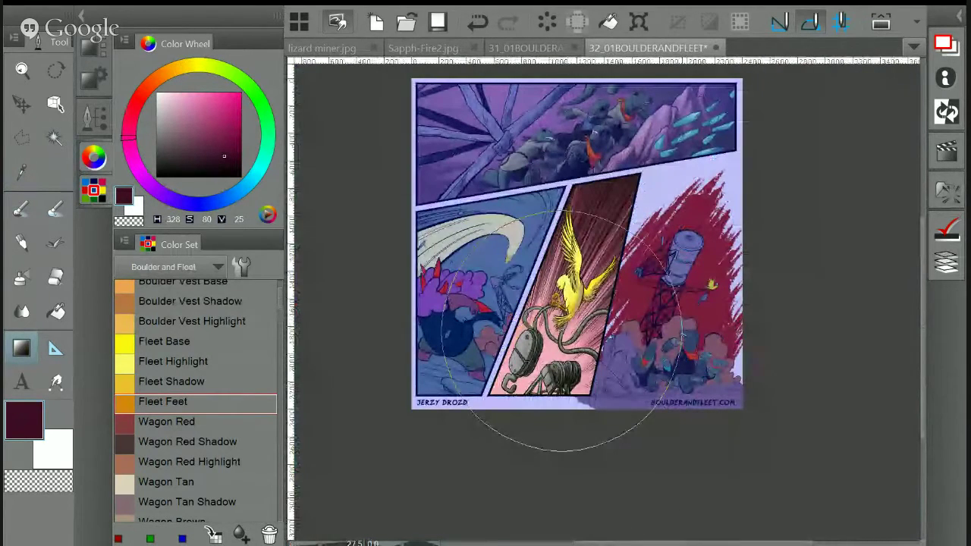
pyautogui.hotkey('ctrl', '+')
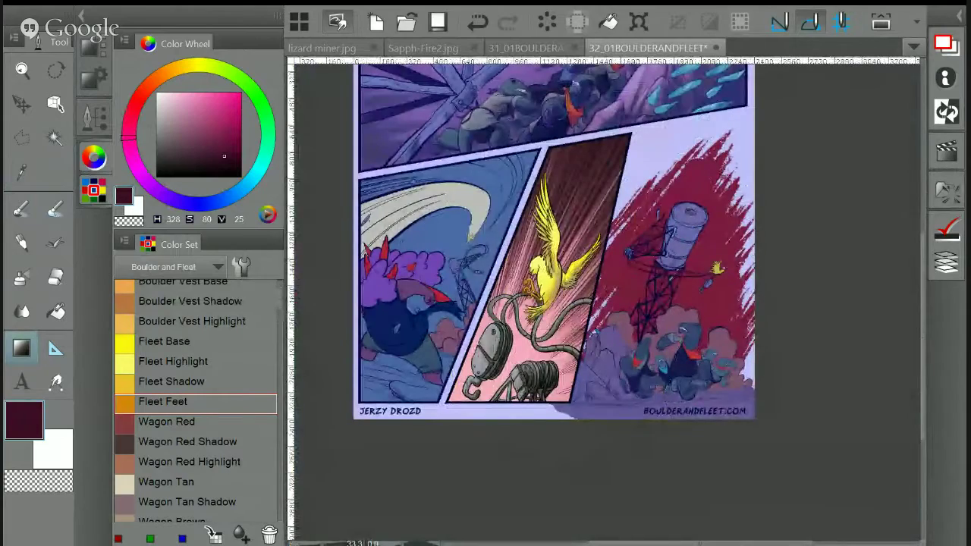
pyautogui.hotkey('ctrl', '+')
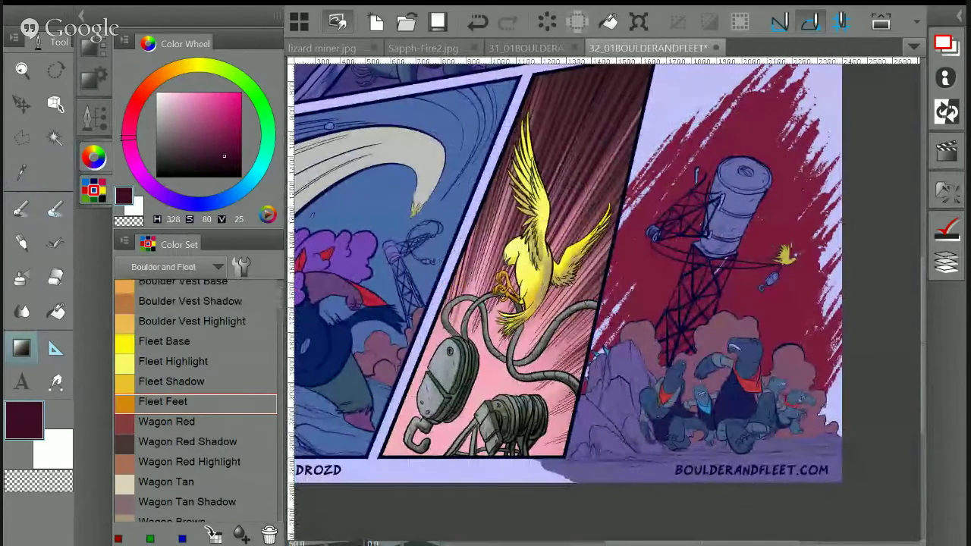
# Sample the muted rose beside the bird's raised wing and apply it as a gradient over the speed lines
pyautogui.press('i')
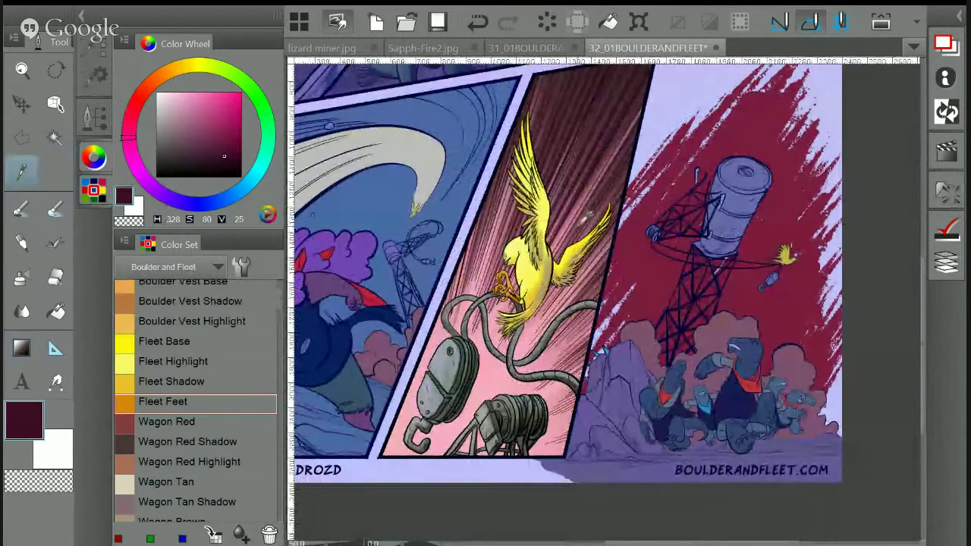
pyautogui.click(585, 215)
pyautogui.press('g')
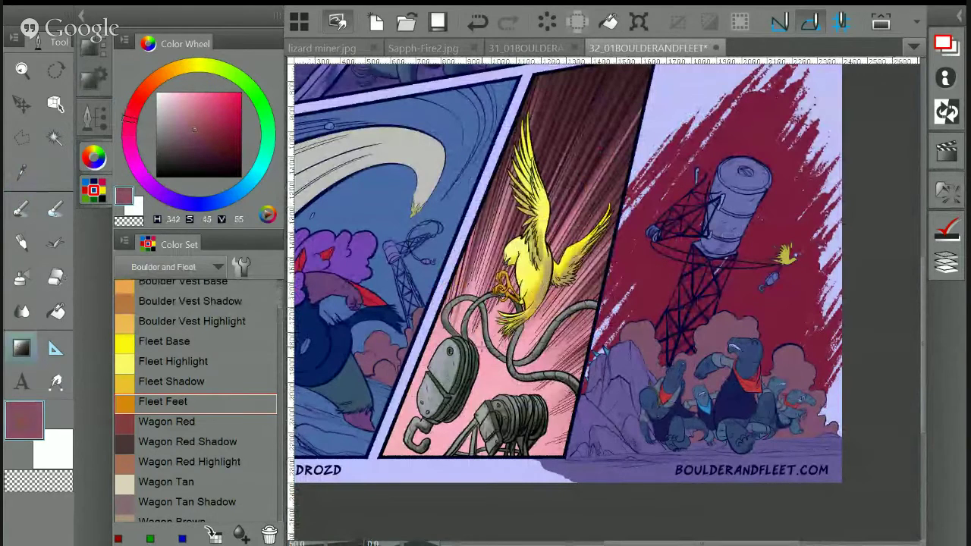
pyautogui.scroll(-1, 483, 342)
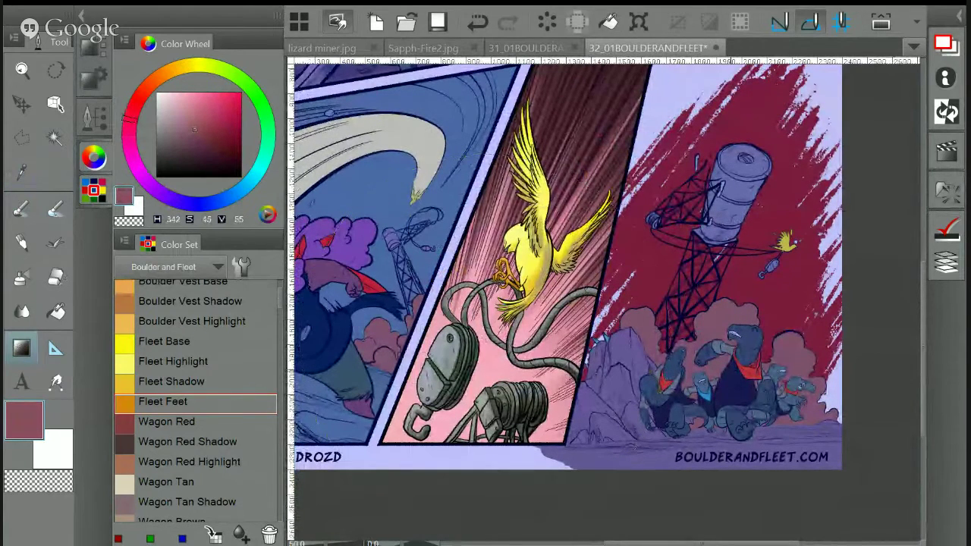
pyautogui.scroll(2, 569, 288)
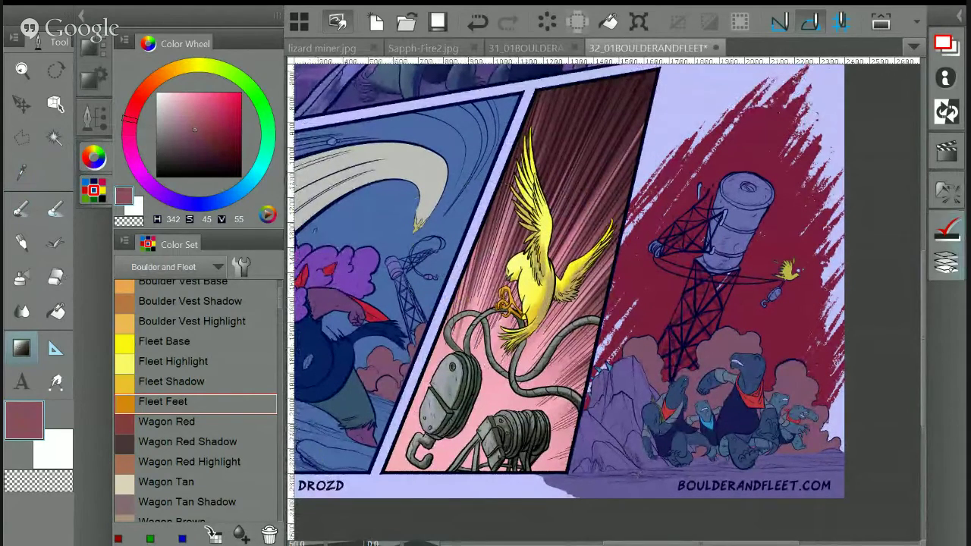
# Add a new layer clipped to the Crane inks and fill it with dark purple HSV 305, 52, 8
pyautogui.click(946, 261)
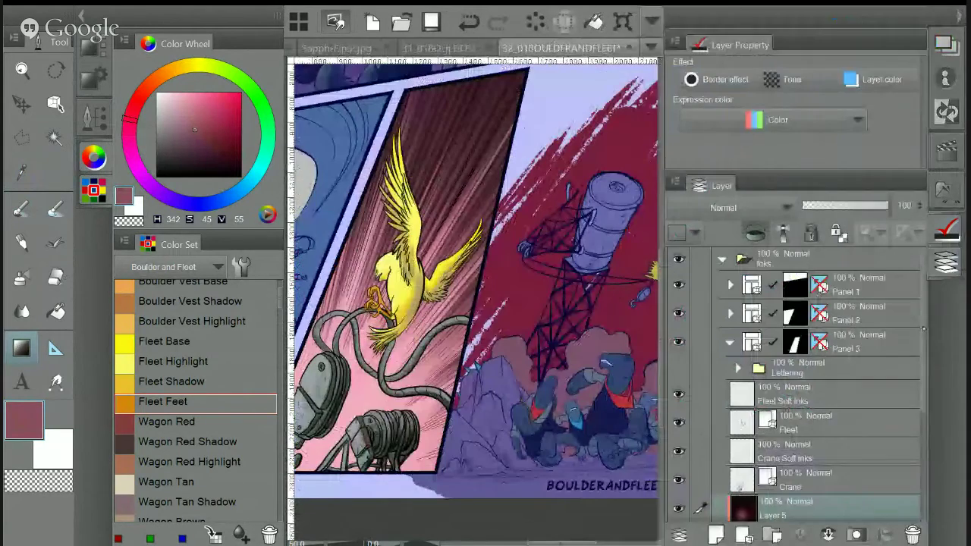
pyautogui.click(852, 454)
pyautogui.click(842, 479)
pyautogui.hotkey('ctrl', 'shift', 'n')
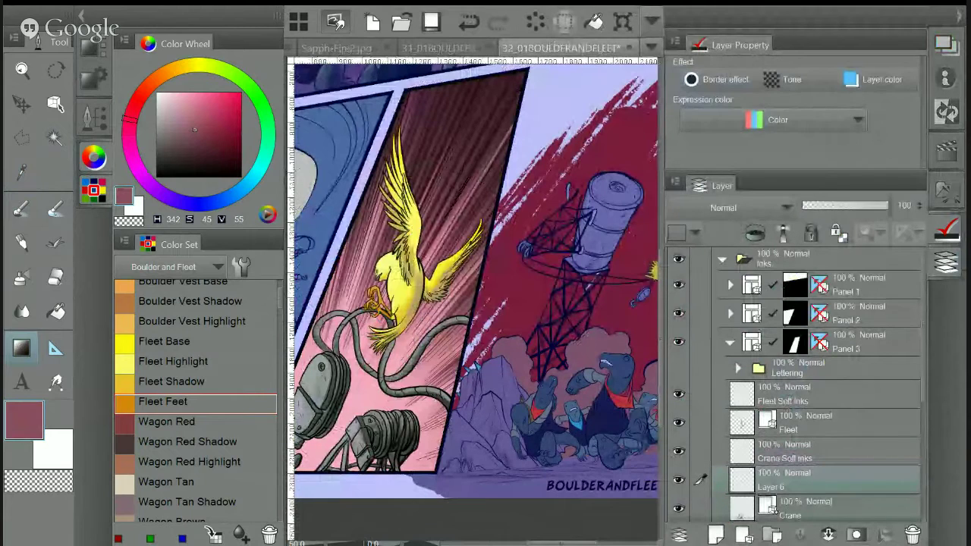
pyautogui.click(225, 167)
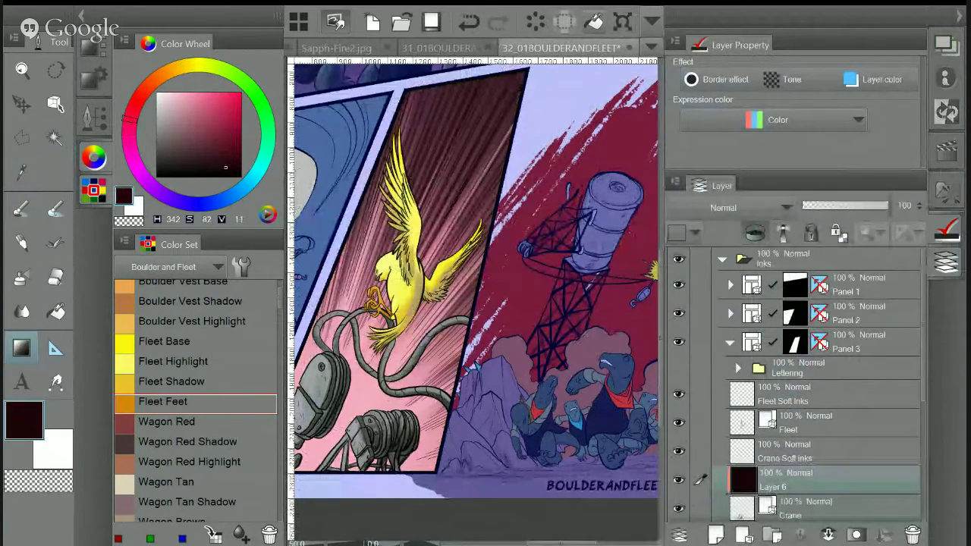
pyautogui.click(594, 22)
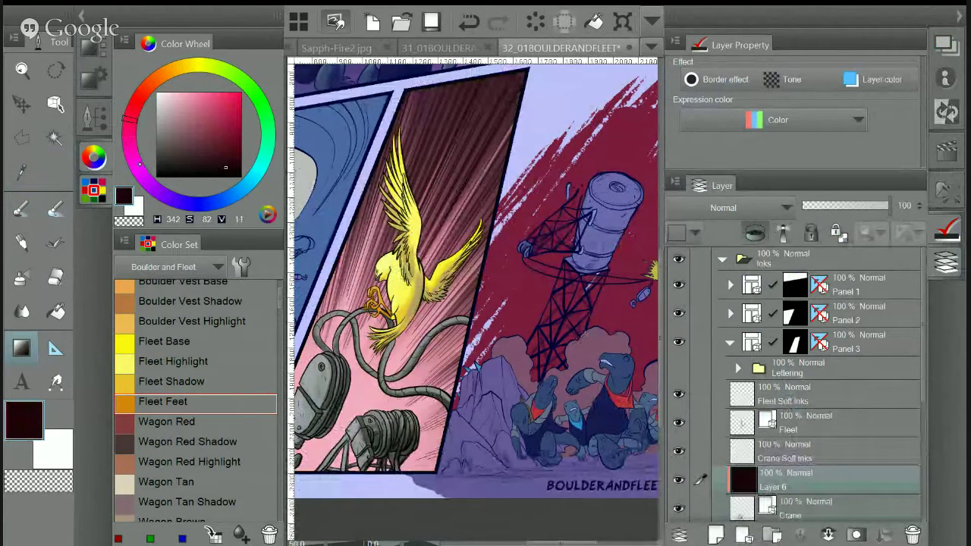
pyautogui.click(134, 164)
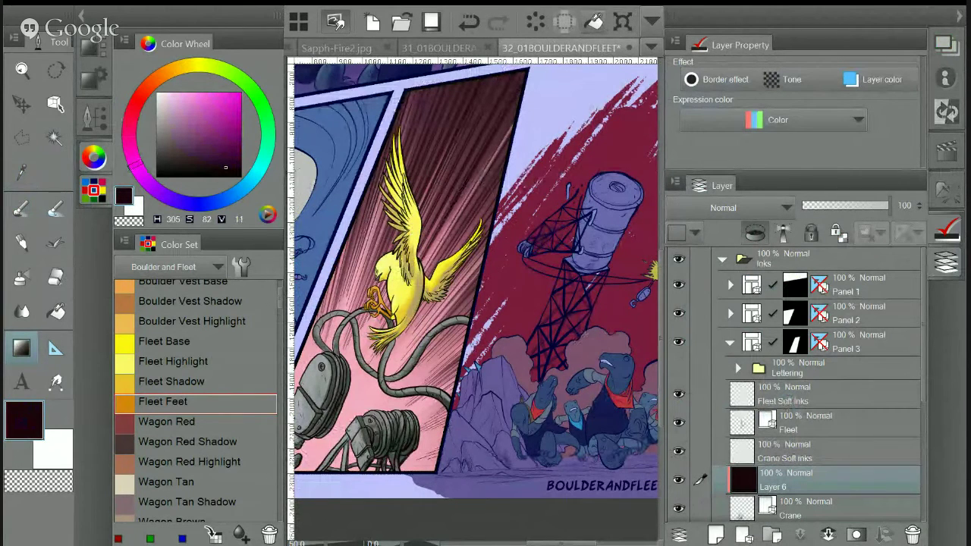
pyautogui.click(192, 167)
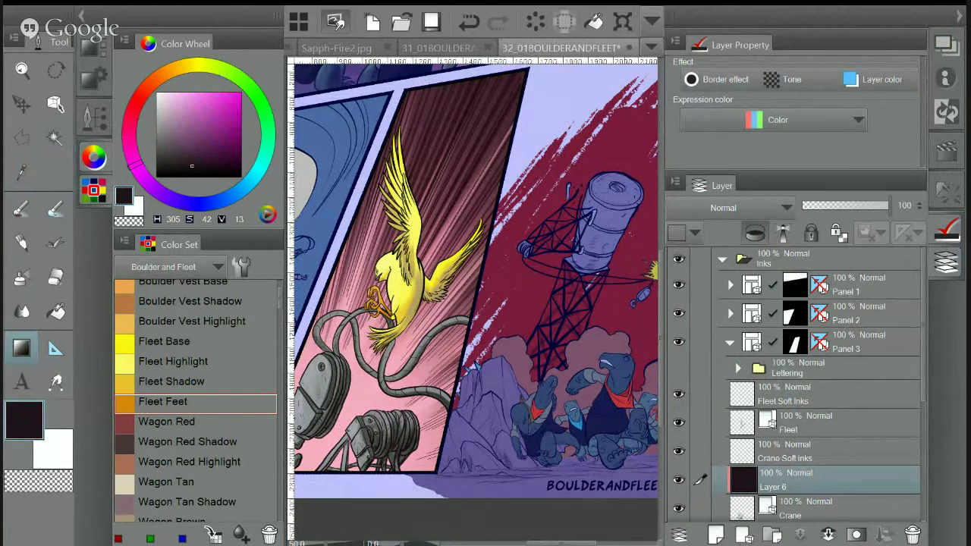
pyautogui.click(199, 170)
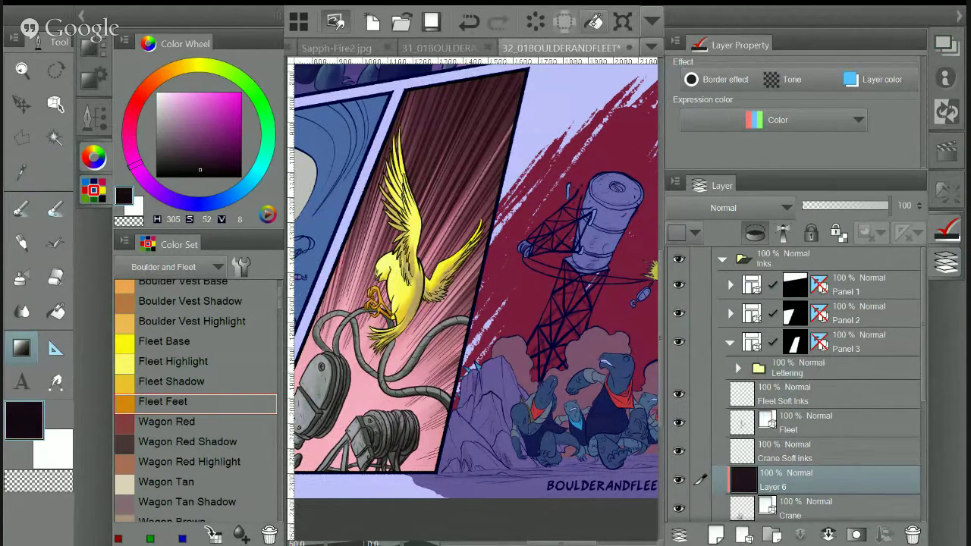
# Lock the transparent pixels of the Crane Soft Inks layer
pyautogui.click(811, 453)
pyautogui.click(837, 232)
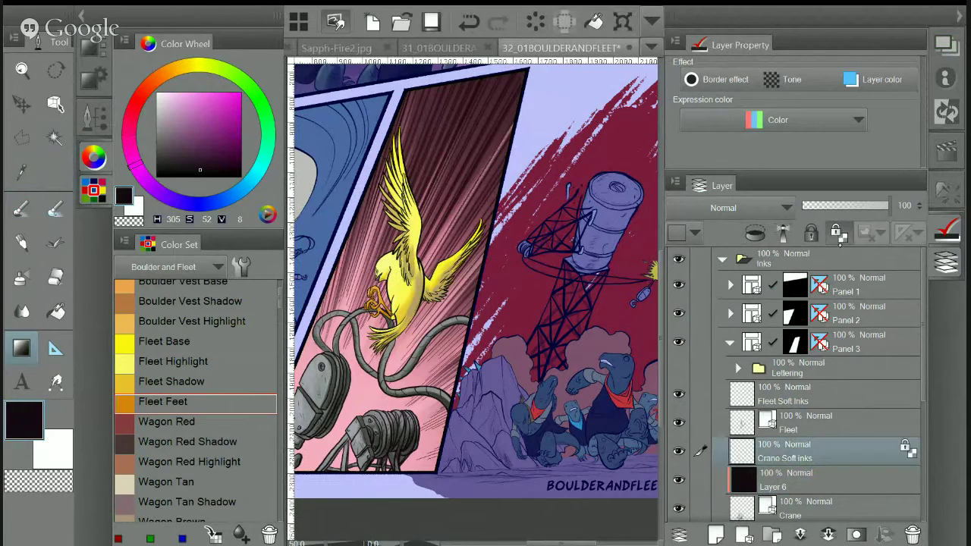
pyautogui.moveTo(471, 288); pyautogui.dragTo(538, 259)
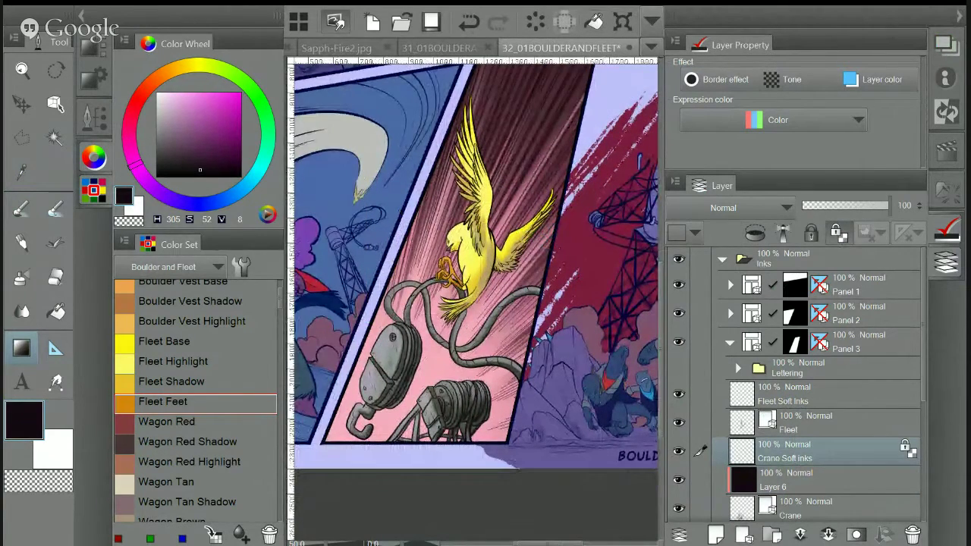
pyautogui.scroll(4, 470, 303)
pyautogui.scroll(-5, 470, 303)
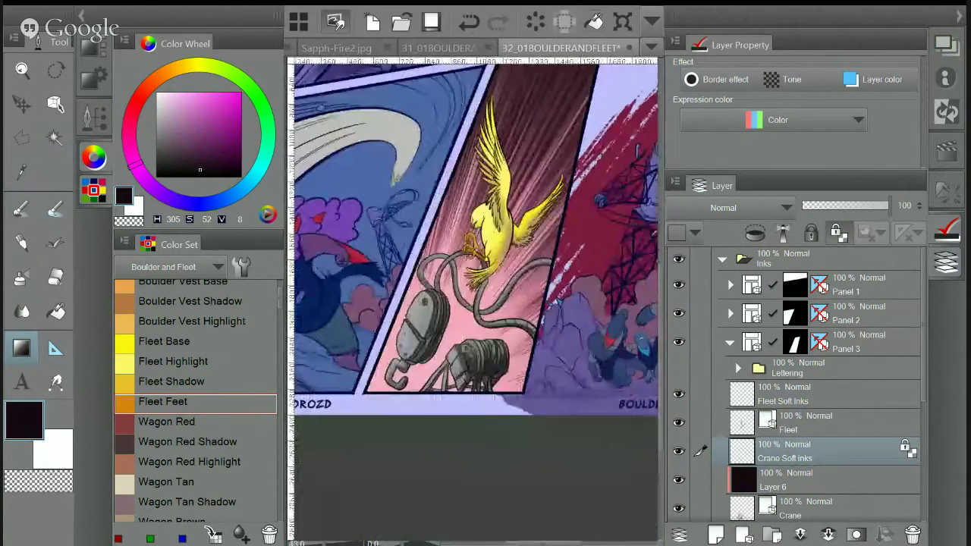
pyautogui.scroll(-2, 476, 288)
pyautogui.scroll(3, 476, 288)
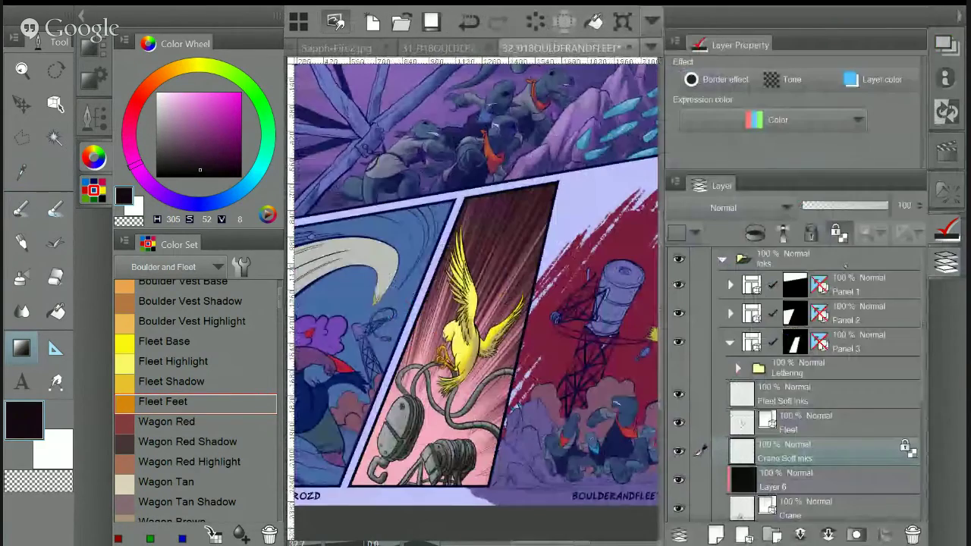
# Collapse the Inks folder, hide the side palettes to show the whole page, and save the file
pyautogui.click(775, 261)
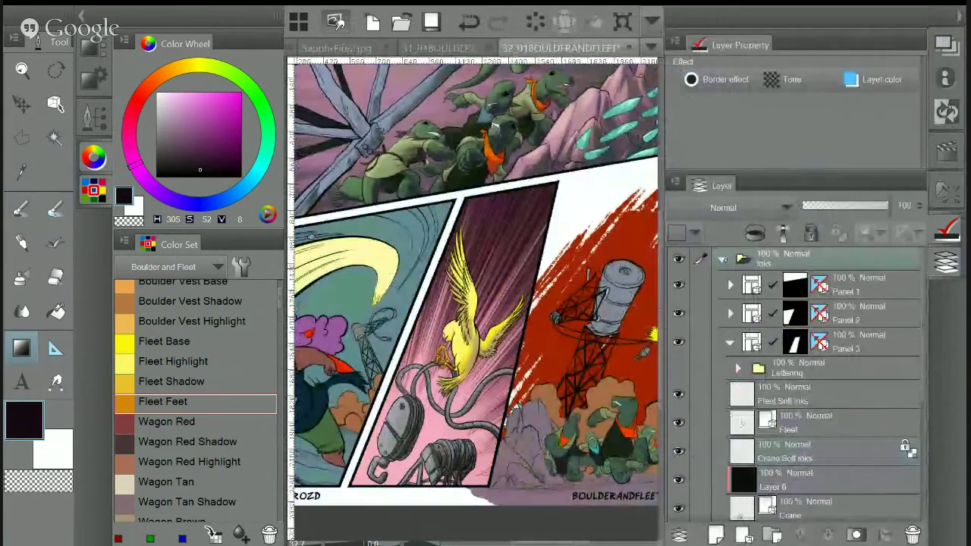
pyautogui.click(722, 259)
pyautogui.press('Tab')
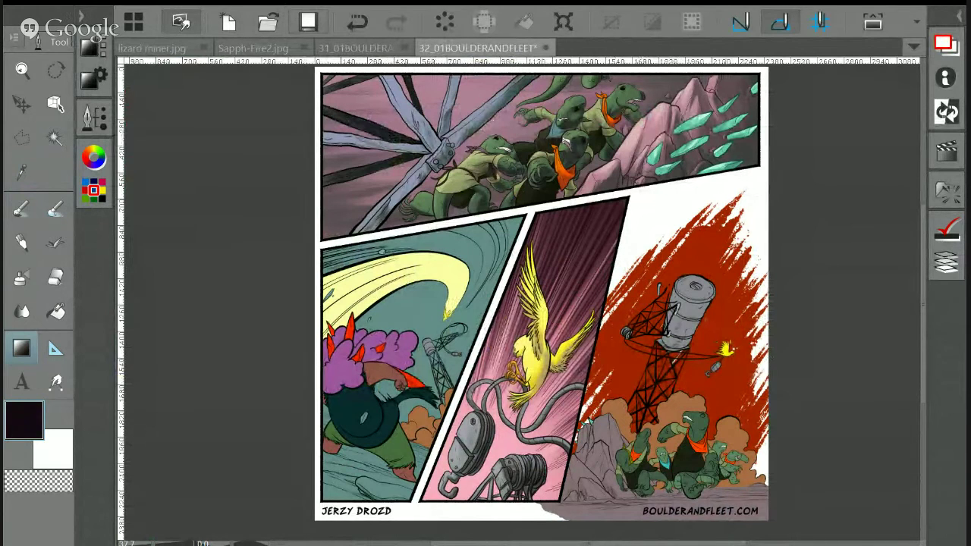
pyautogui.hotkey('ctrl', 's')
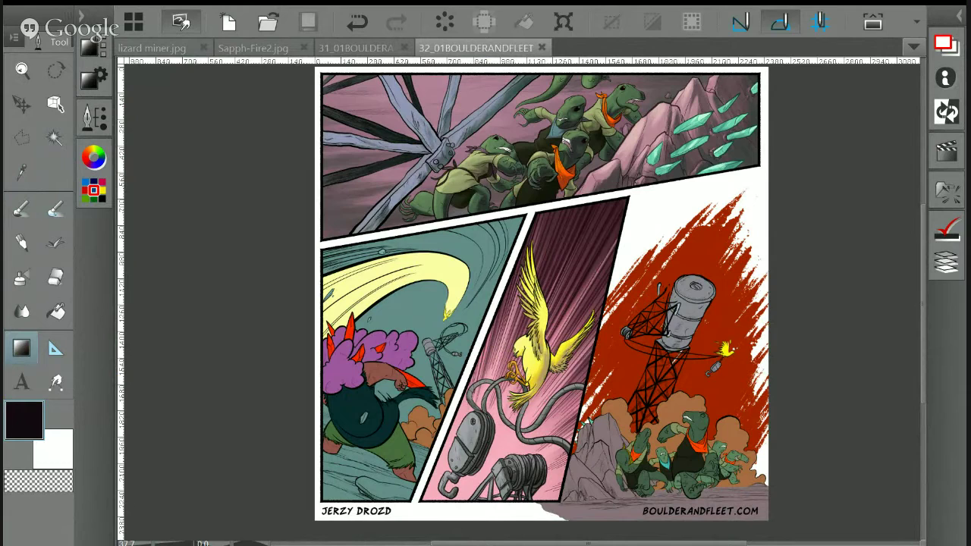
pyautogui.scroll(1, 657, 322)
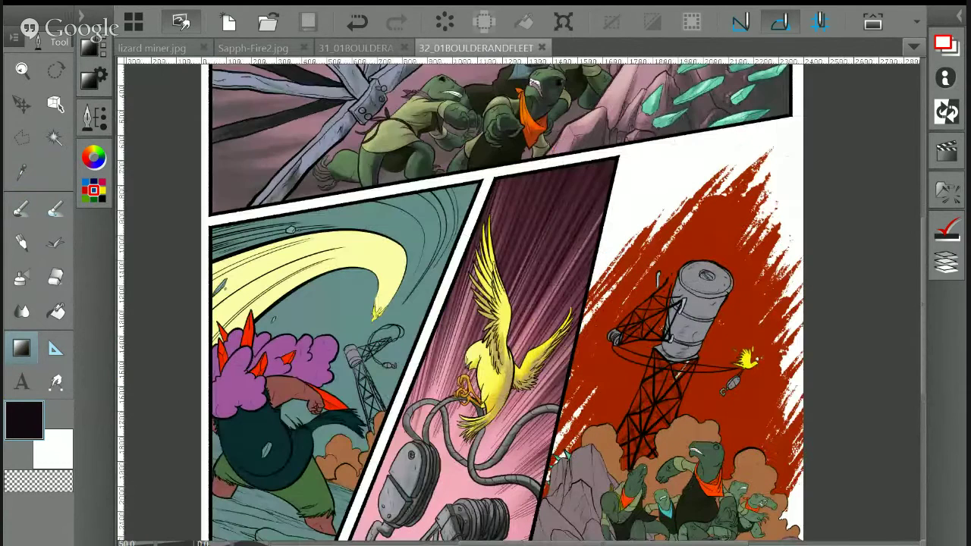
pyautogui.scroll(3, 485, 303)
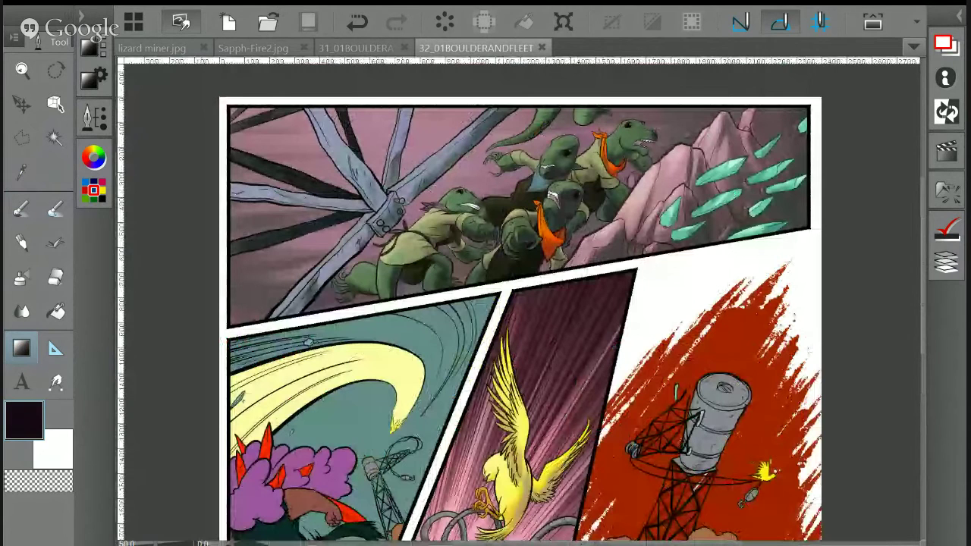
pyautogui.scroll(1, 658, 231)
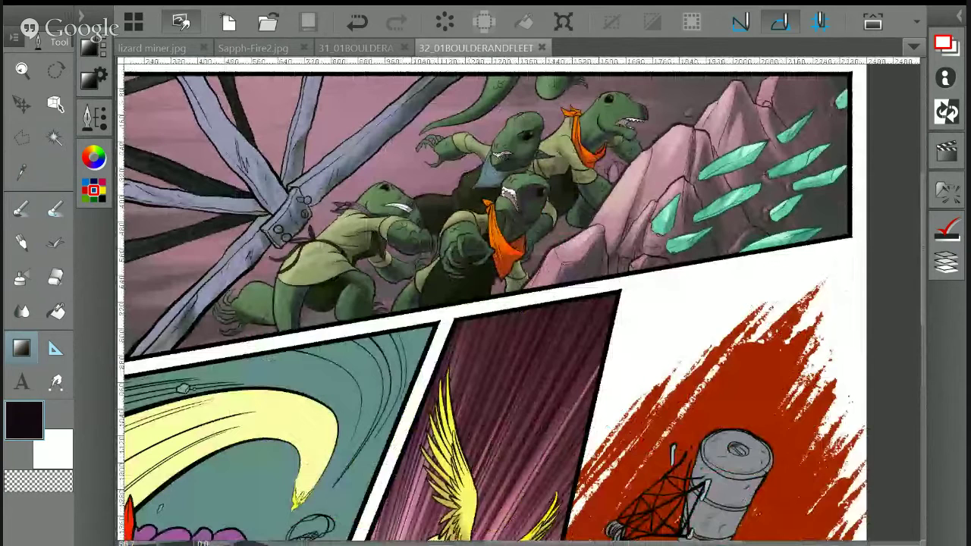
pyautogui.scroll(1, 516, 303)
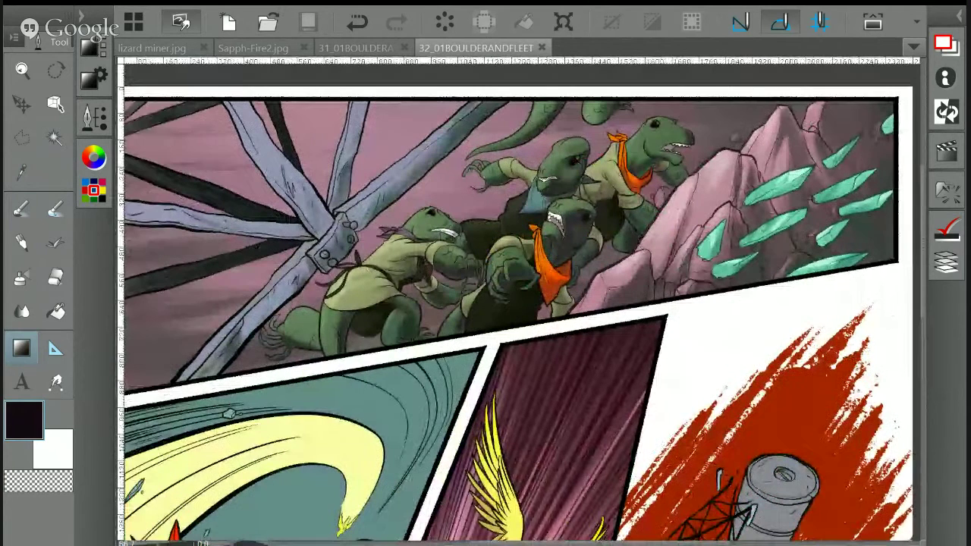